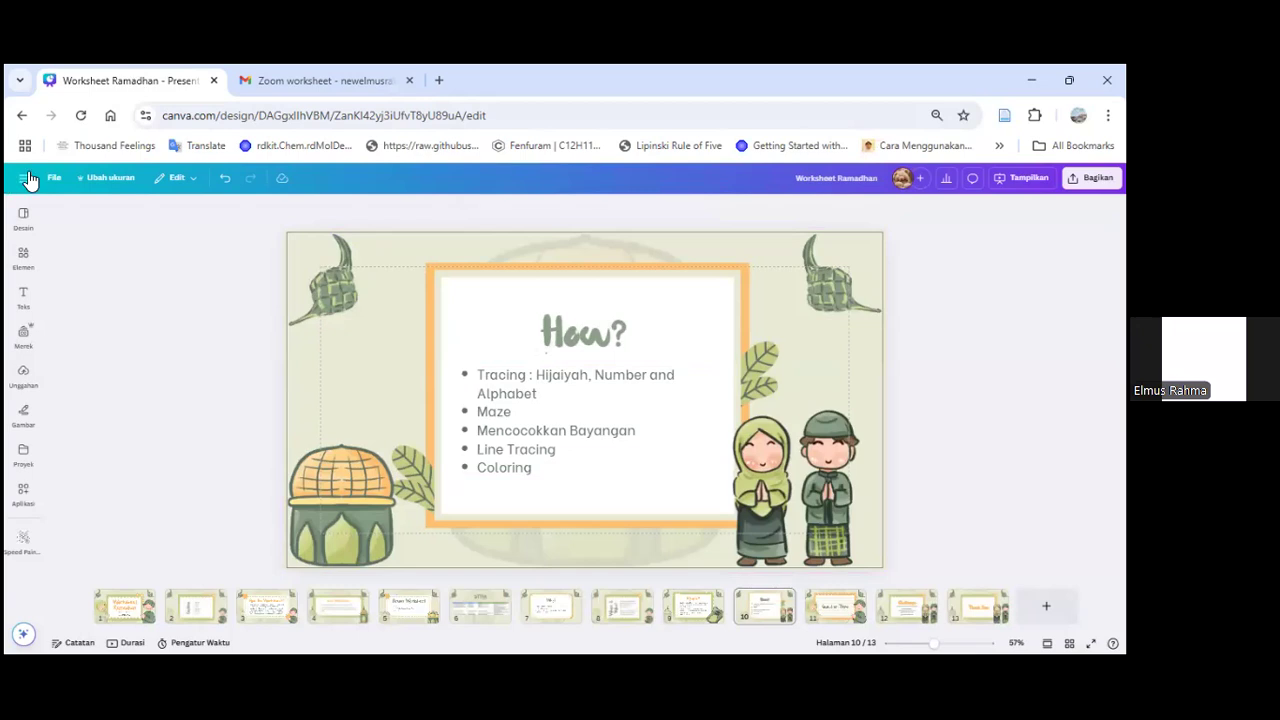
# Step: Open the Canva home page in a new browser tab and switch to it
pyautogui.click(32, 190)
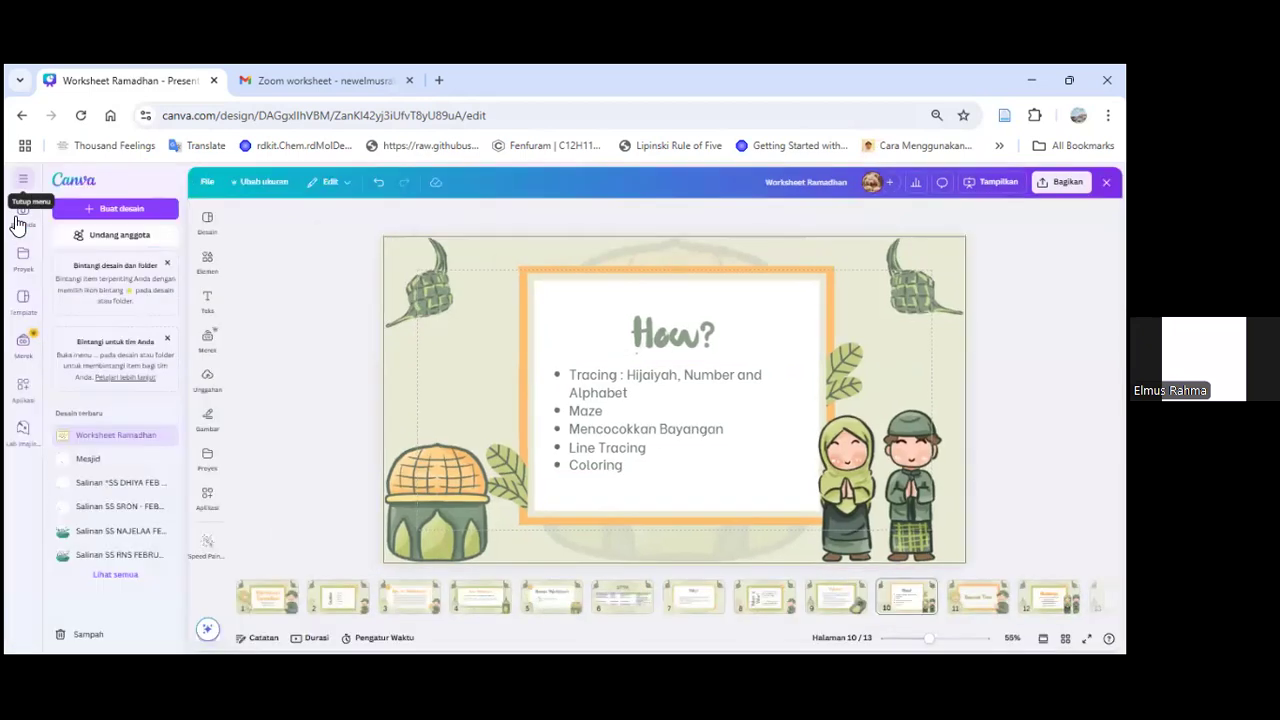
pyautogui.rightClick(42, 238)
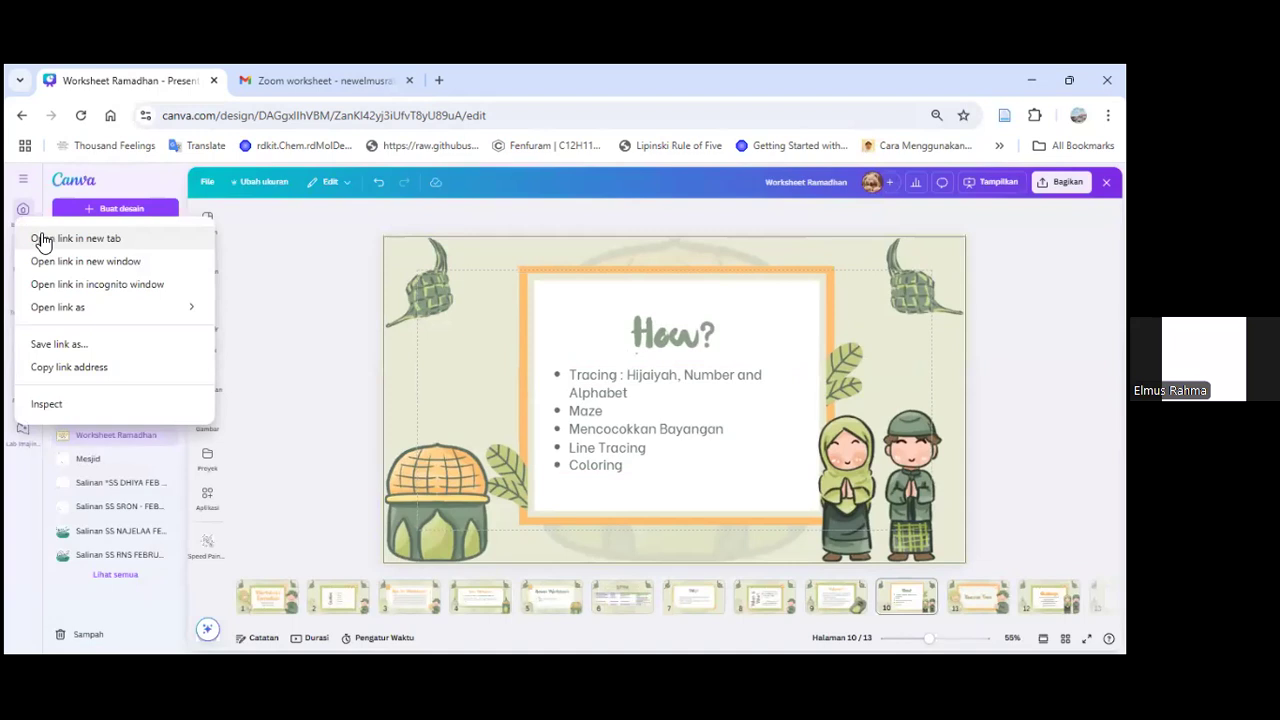
pyautogui.click(42, 240)
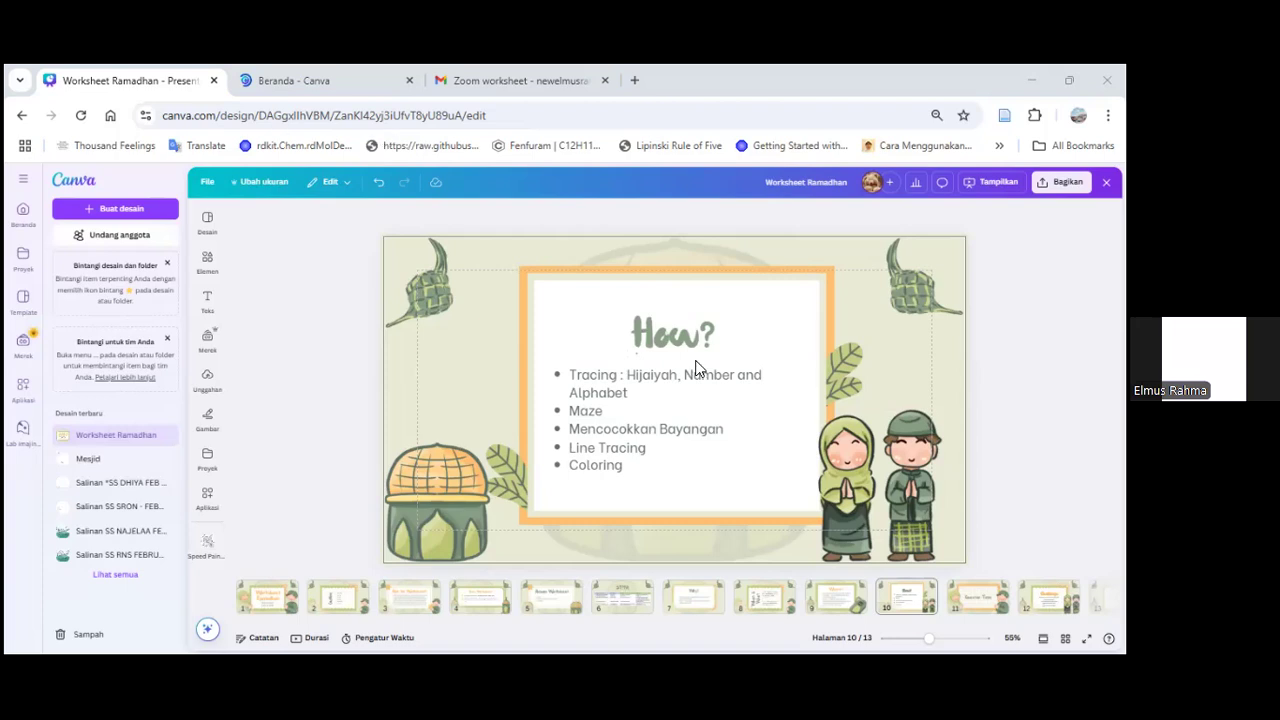
pyautogui.hotkey('ctrl', 'Tab')
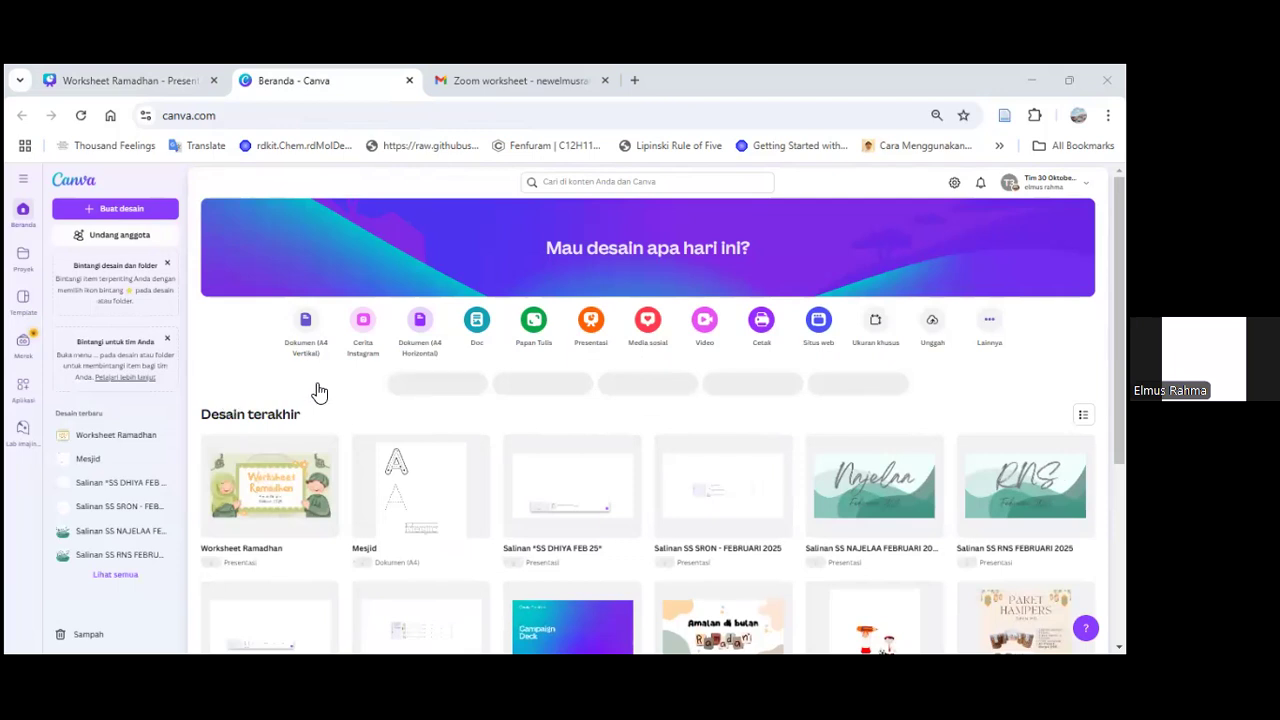
pyautogui.scroll(-1, 320, 391)
pyautogui.scroll(1, 315, 388)
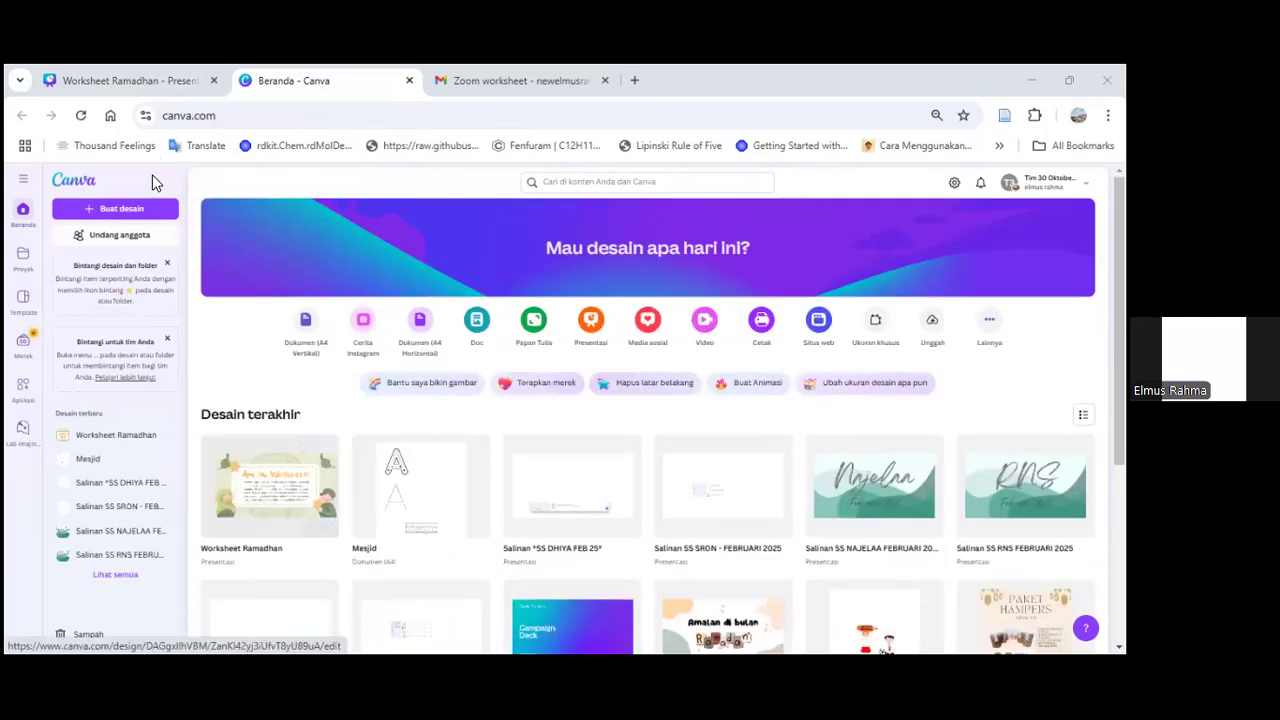
# Step: Create a new blank portrait A4 document
pyautogui.click(91, 216)
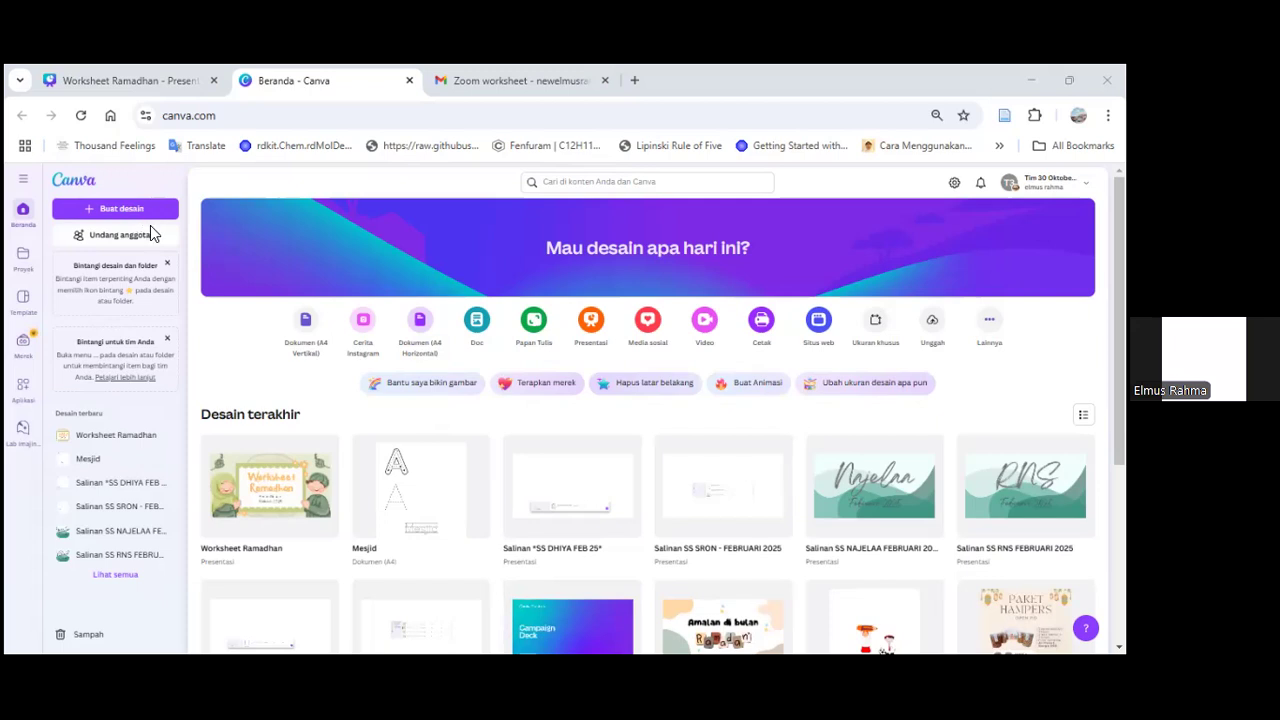
pyautogui.click(313, 169)
pyautogui.click(484, 322)
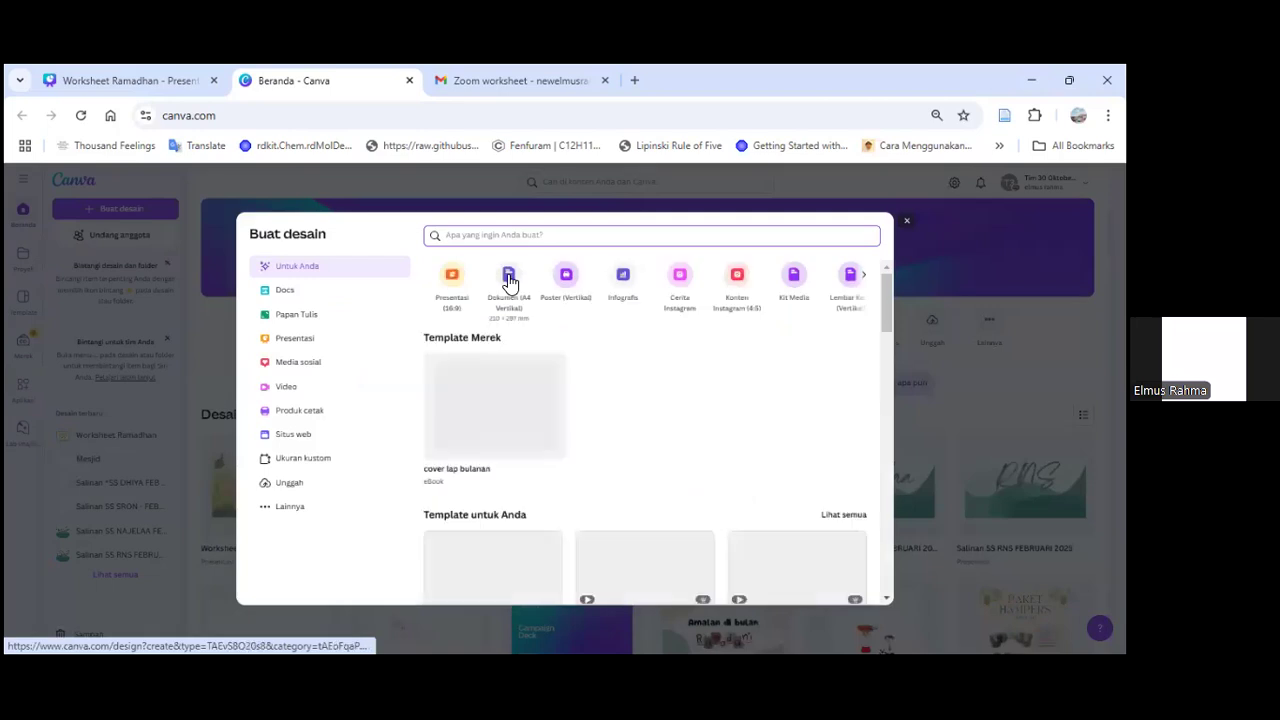
pyautogui.click(510, 283)
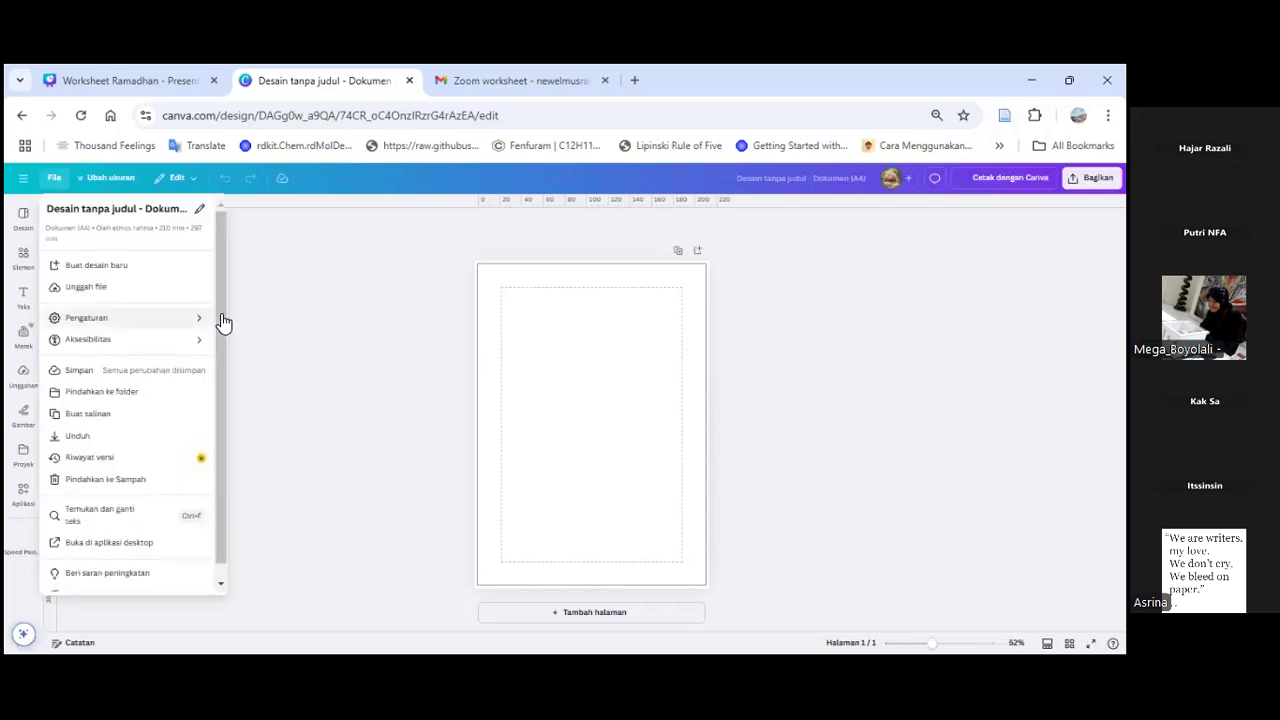
# Step: Hide the margins and the print bleed on the blank A4 page
pyautogui.moveTo(220, 318)
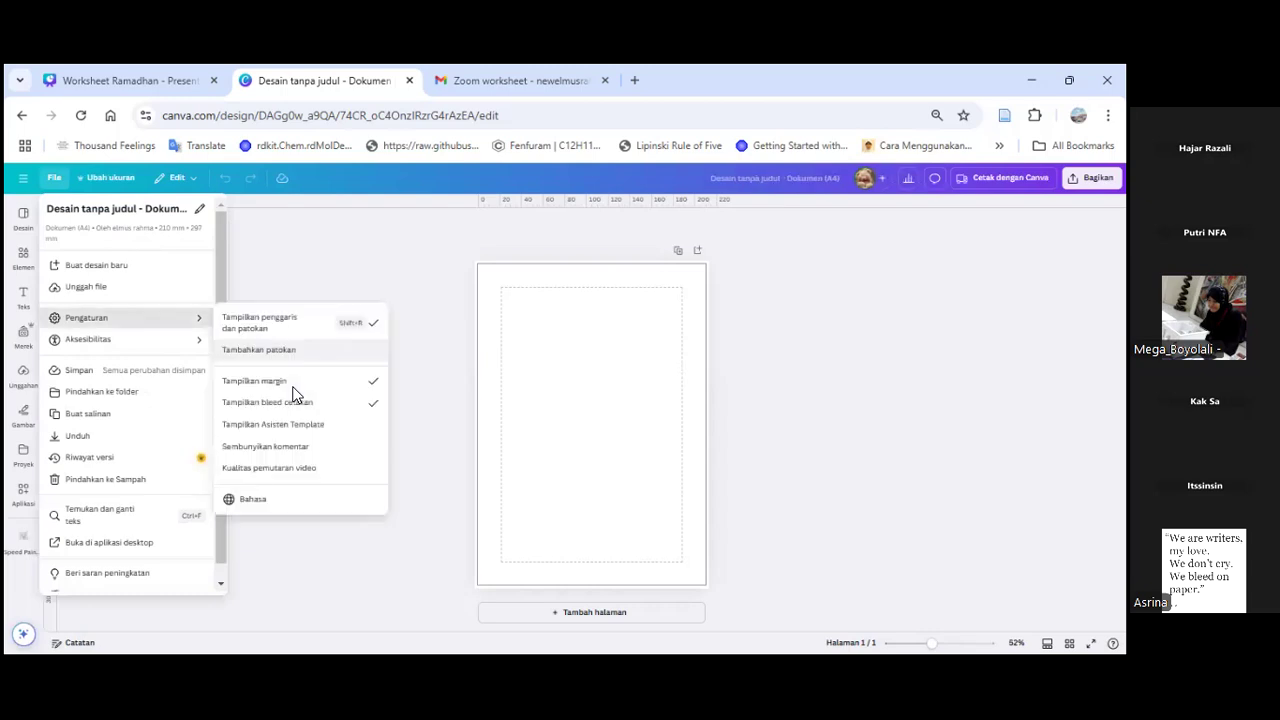
pyautogui.click(55, 180)
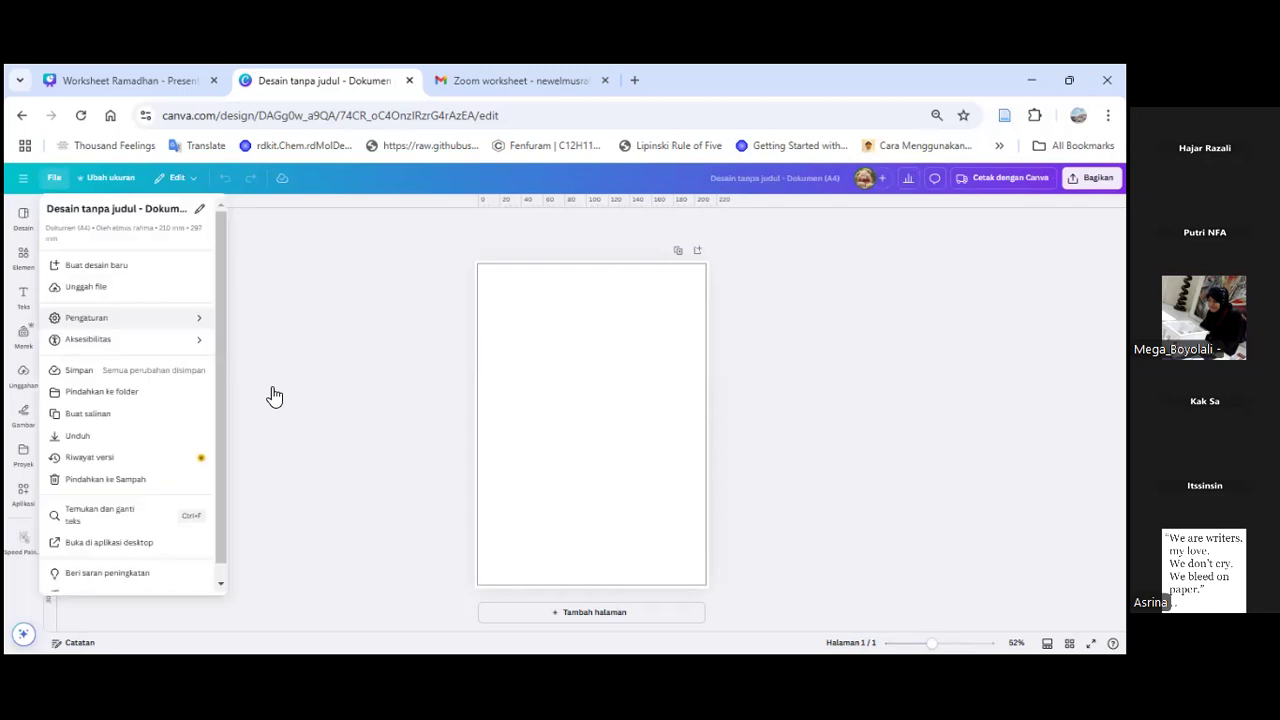
pyautogui.click(609, 311)
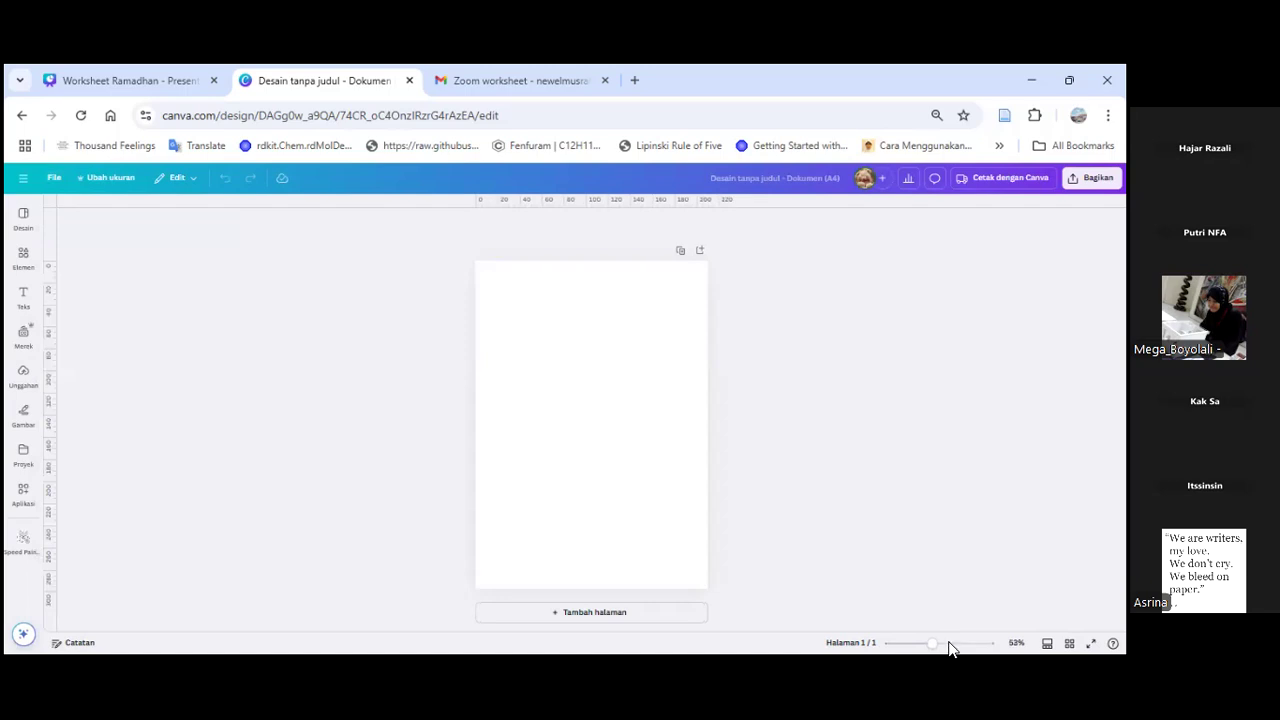
pyautogui.moveTo(936, 650); pyautogui.dragTo(935, 650)
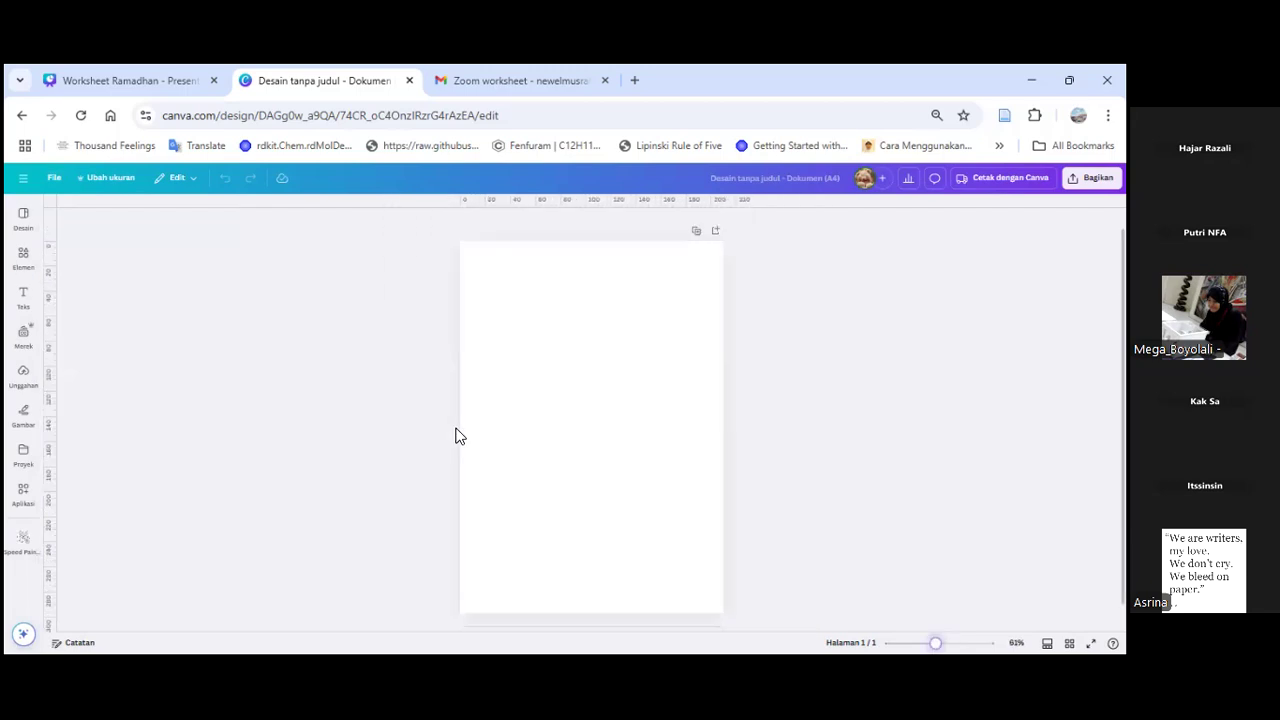
# Step: Show the margins and the print bleed on the A4 page
pyautogui.click(52, 180)
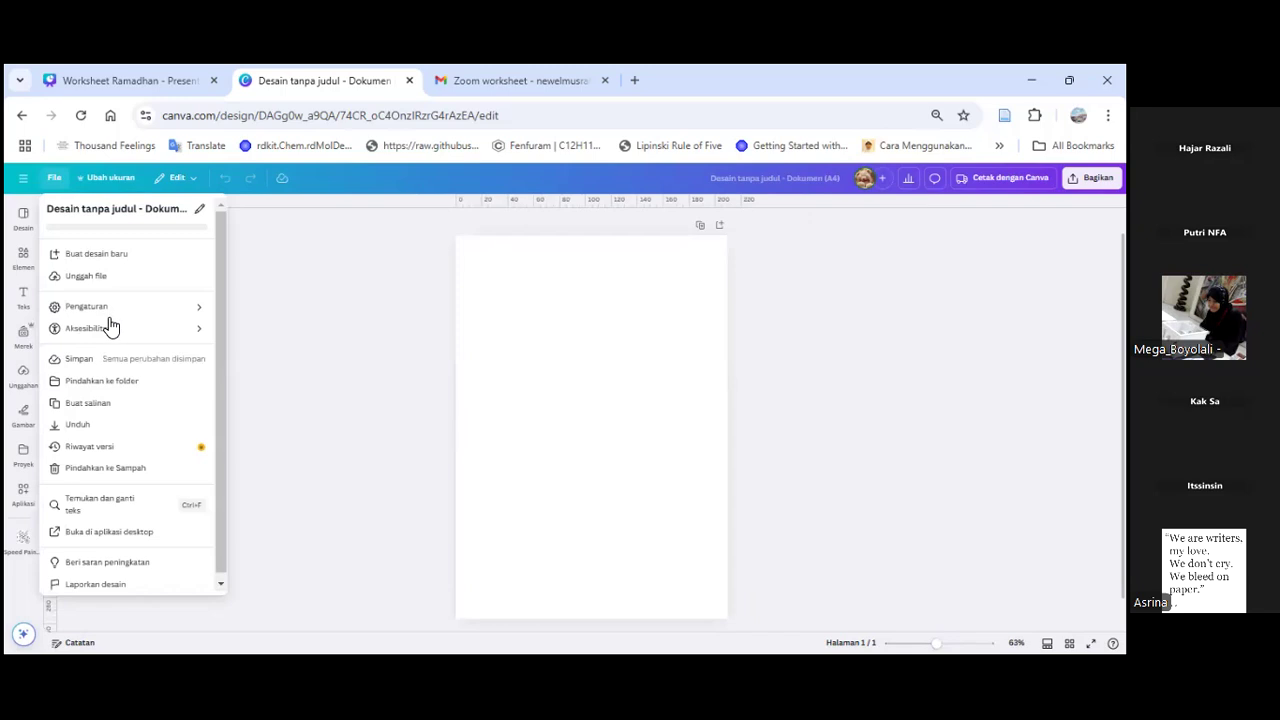
pyautogui.moveTo(115, 307)
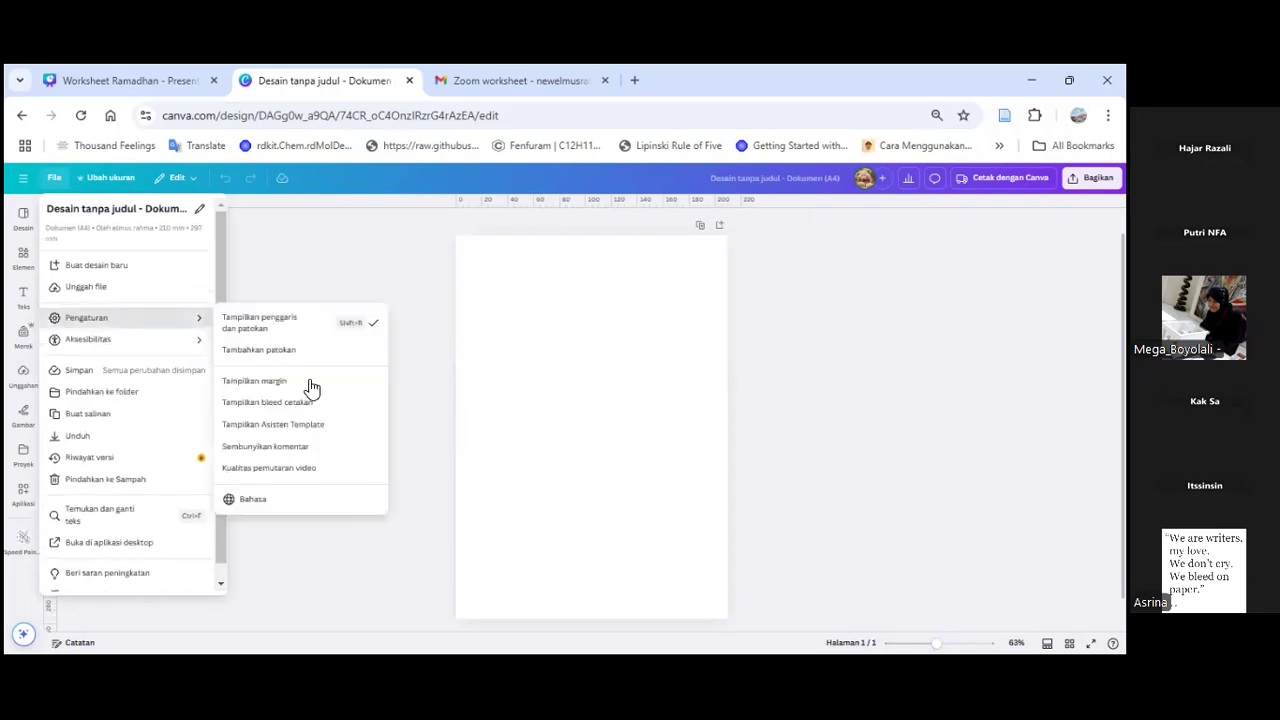
pyautogui.click(448, 250)
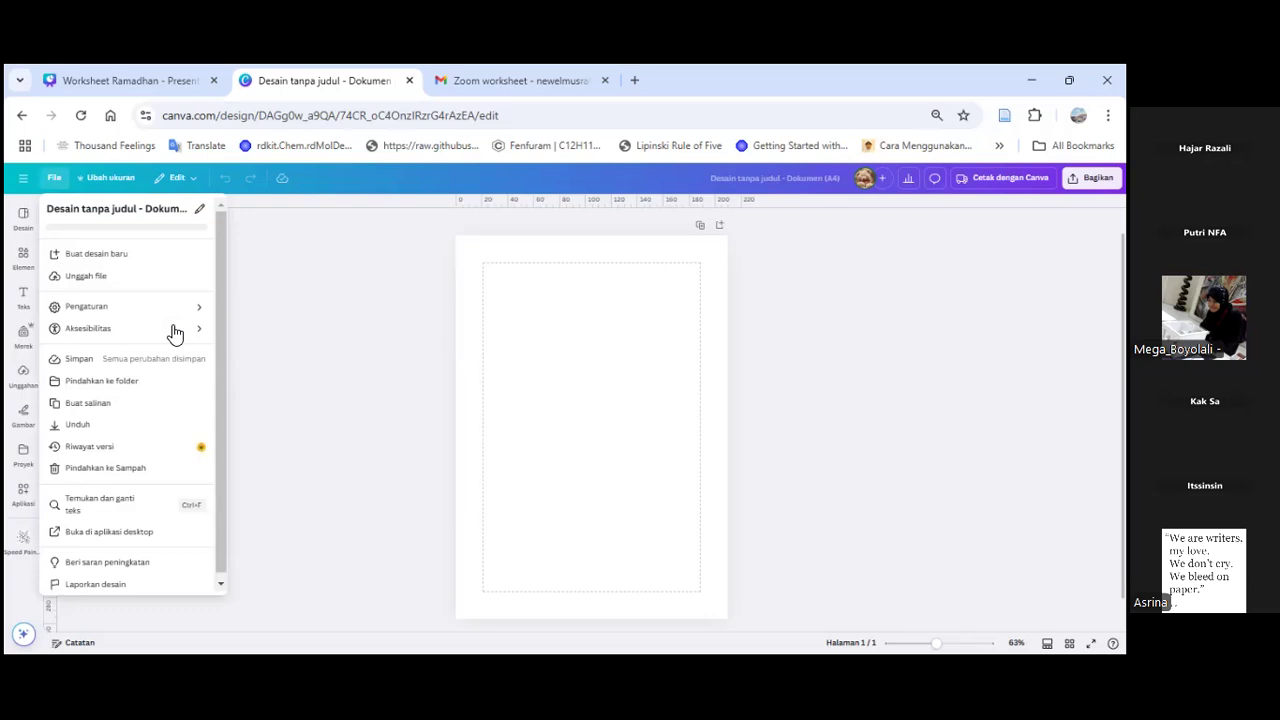
pyautogui.moveTo(172, 327)
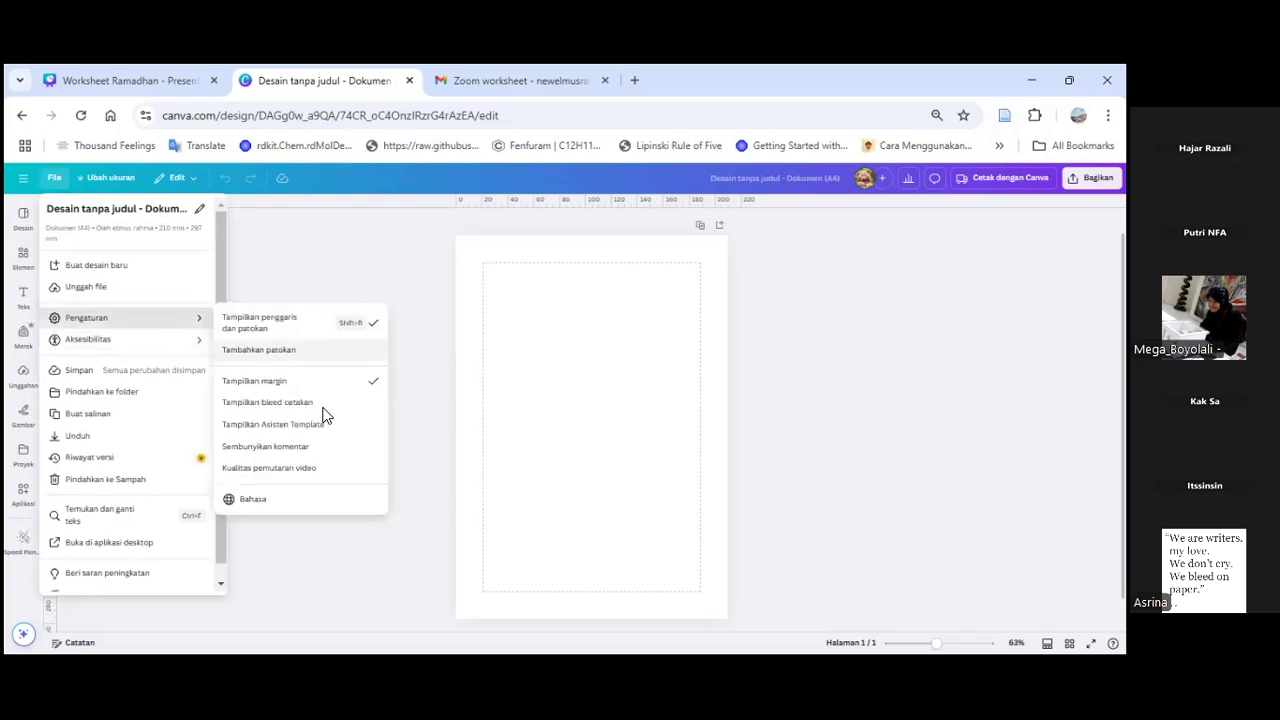
pyautogui.click(317, 263)
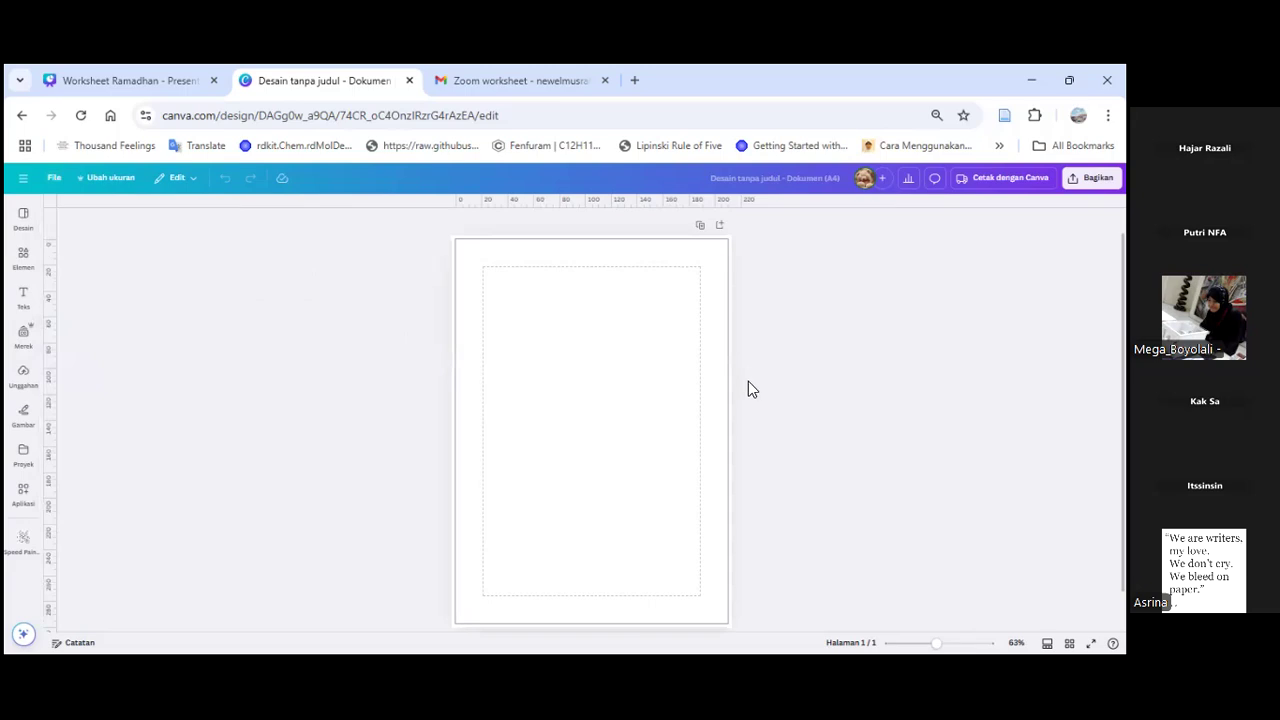
pyautogui.scroll(1, 748, 381)
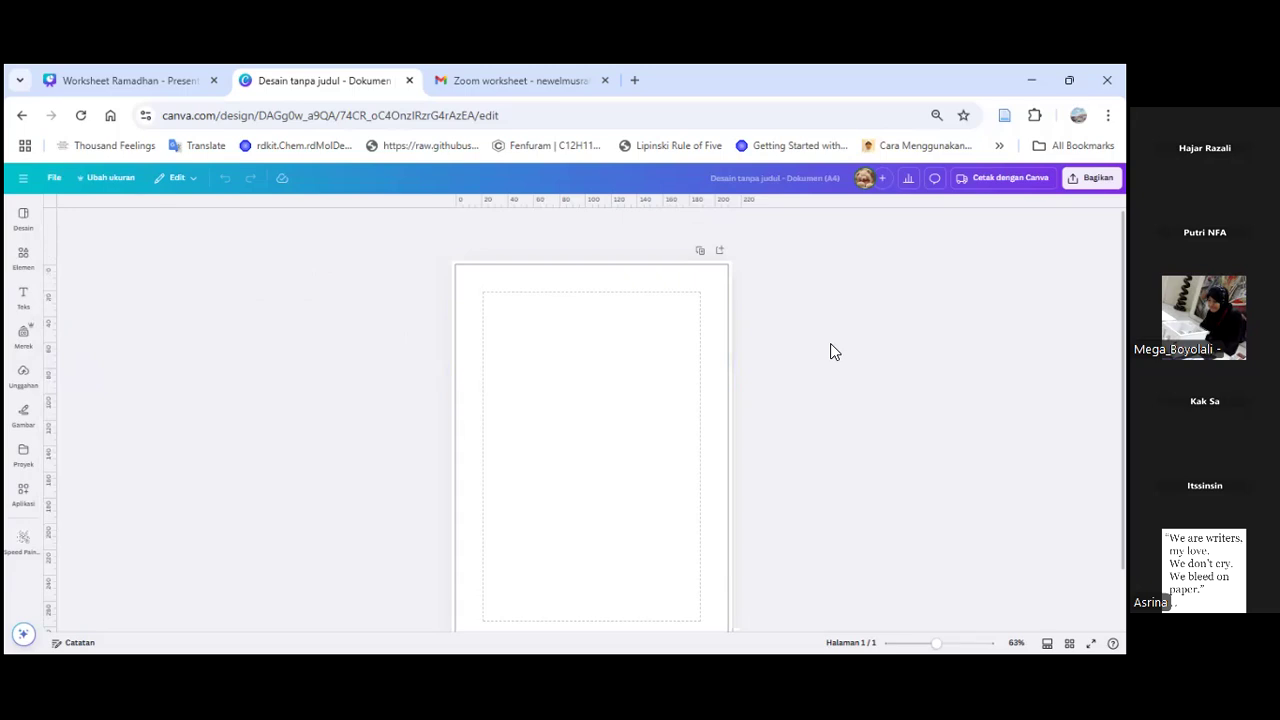
pyautogui.scroll(-1, 830, 344)
pyautogui.scroll(1, 830, 344)
pyautogui.scroll(-1, 836, 468)
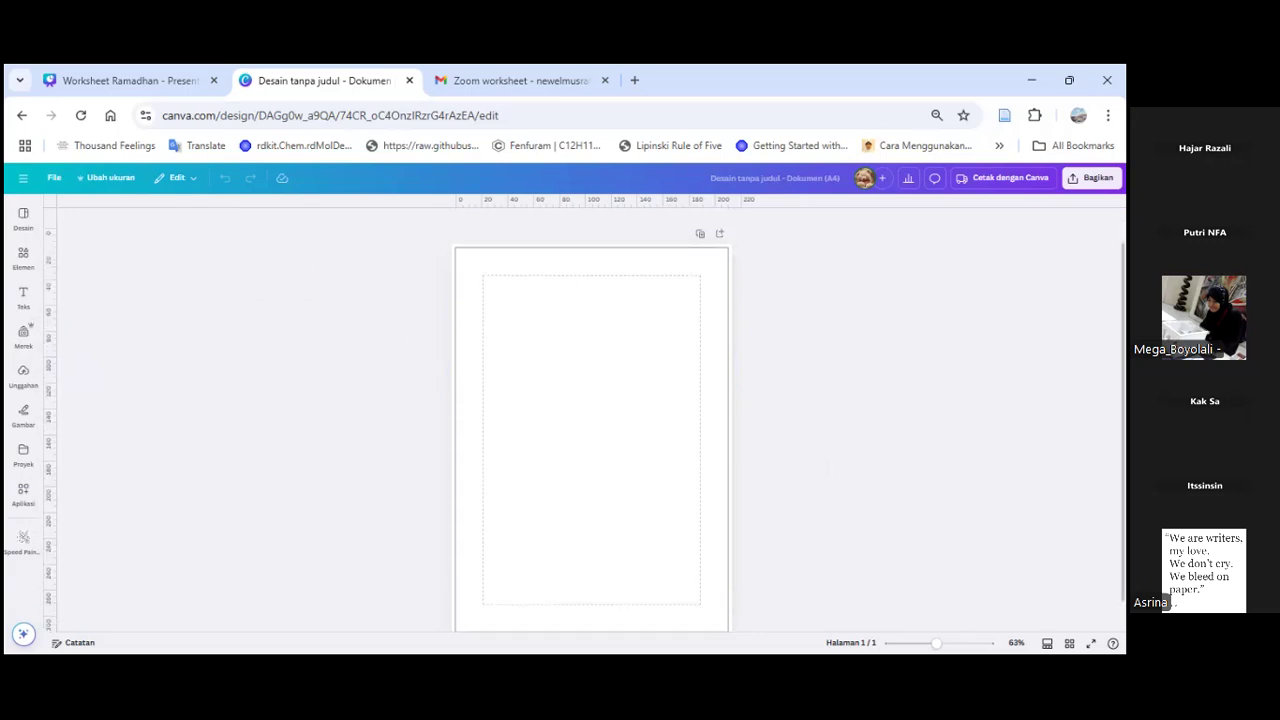
pyautogui.scroll(-1, 591, 415)
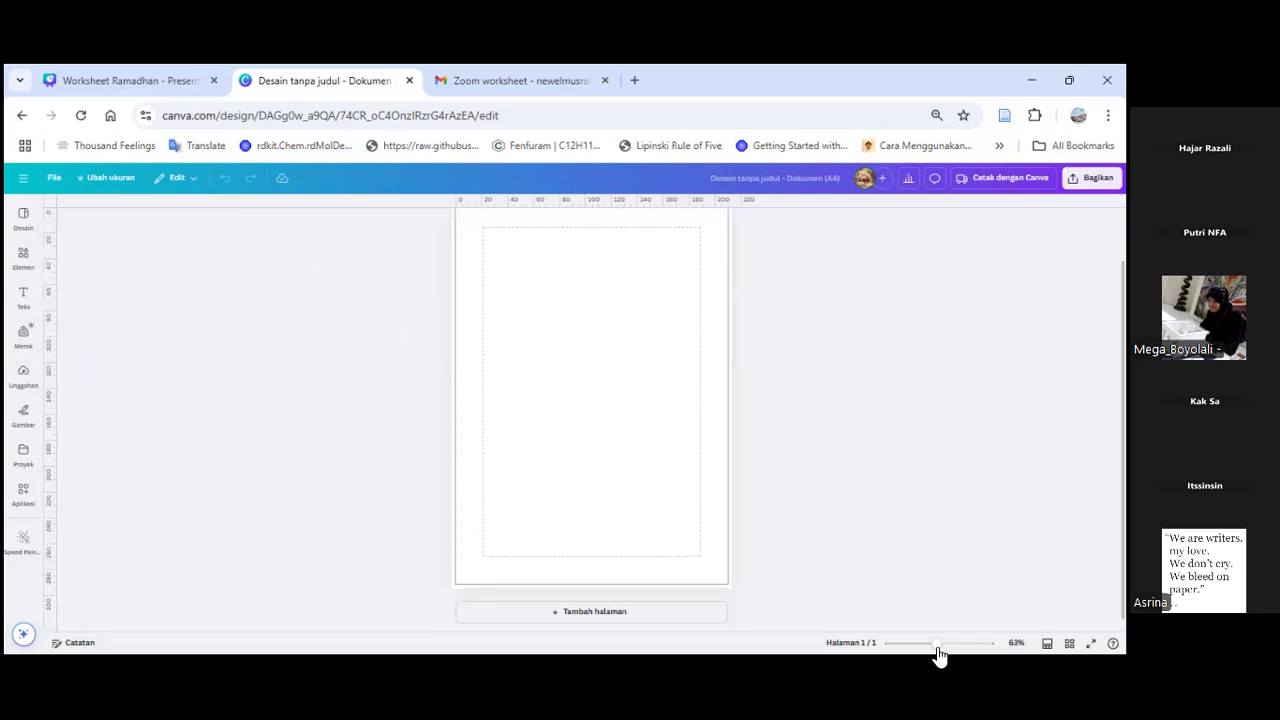
pyautogui.moveTo(937, 647); pyautogui.dragTo(930, 647)
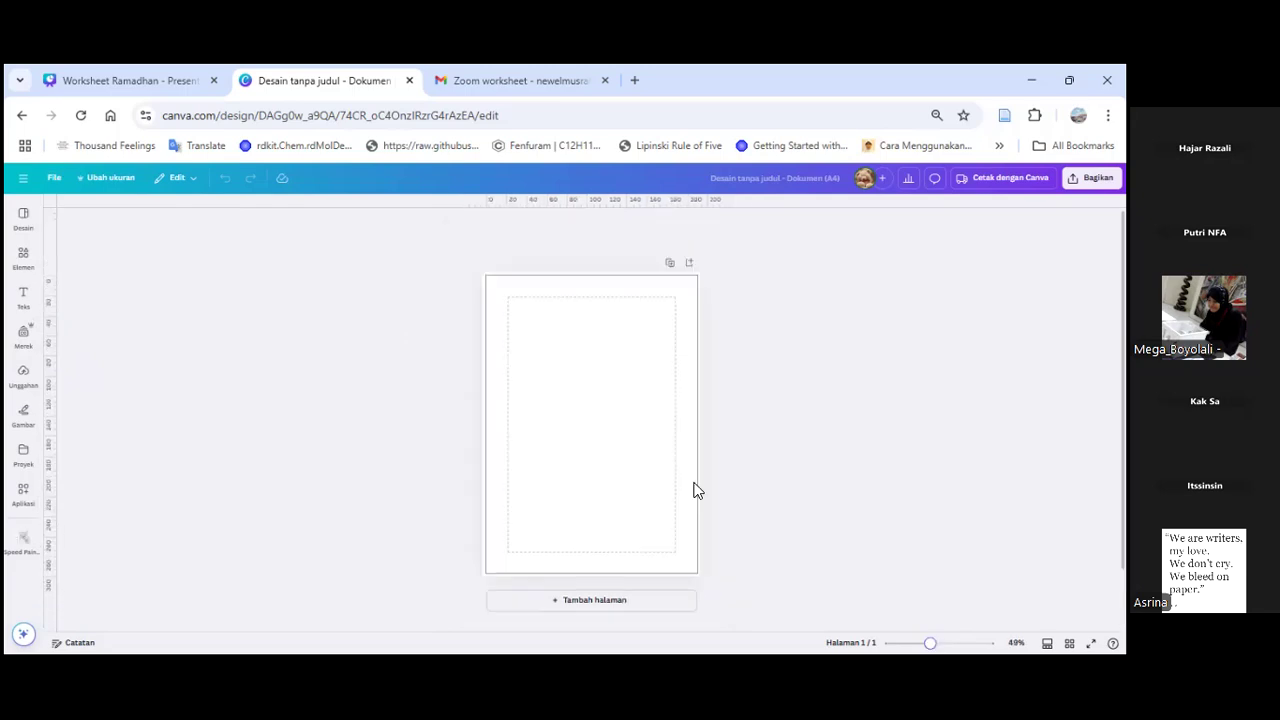
pyautogui.scroll(2, 693, 489)
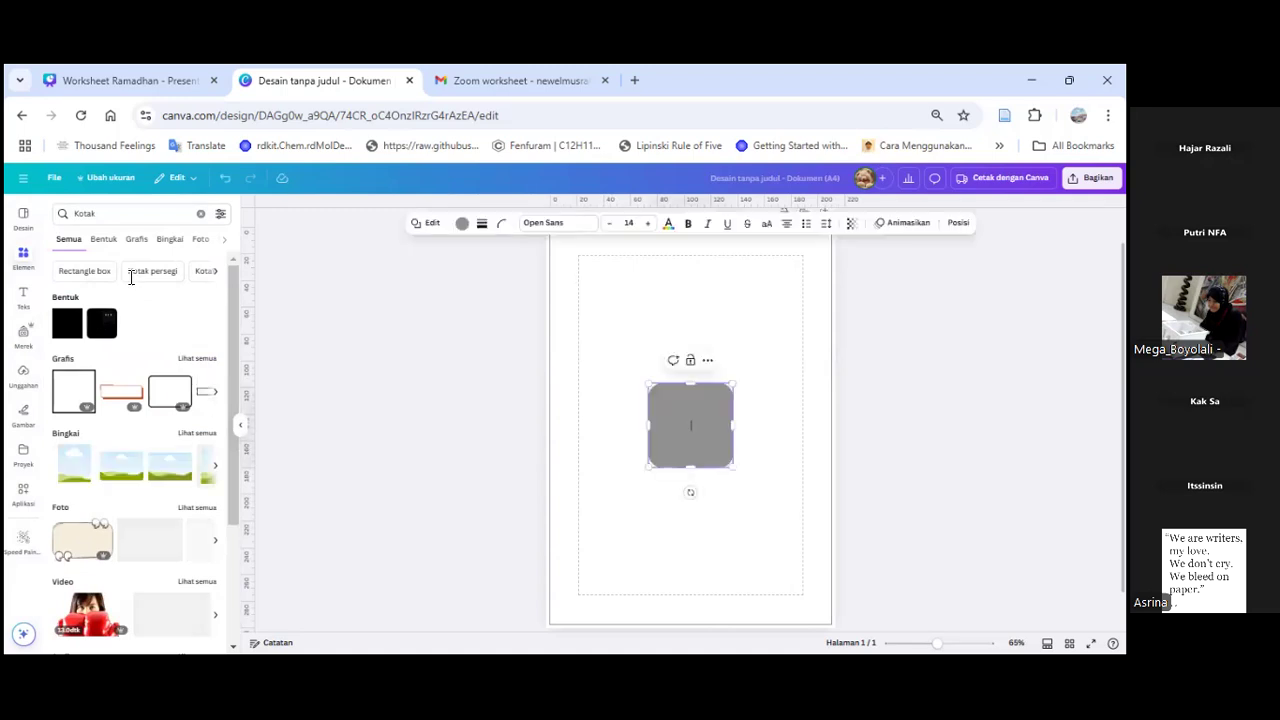
# Step: Move the grey rounded square to the page's upper-left corner and enlarge it to nearly fill the page, leaving a narrow border
pyautogui.moveTo(660, 401); pyautogui.dragTo(615, 279)
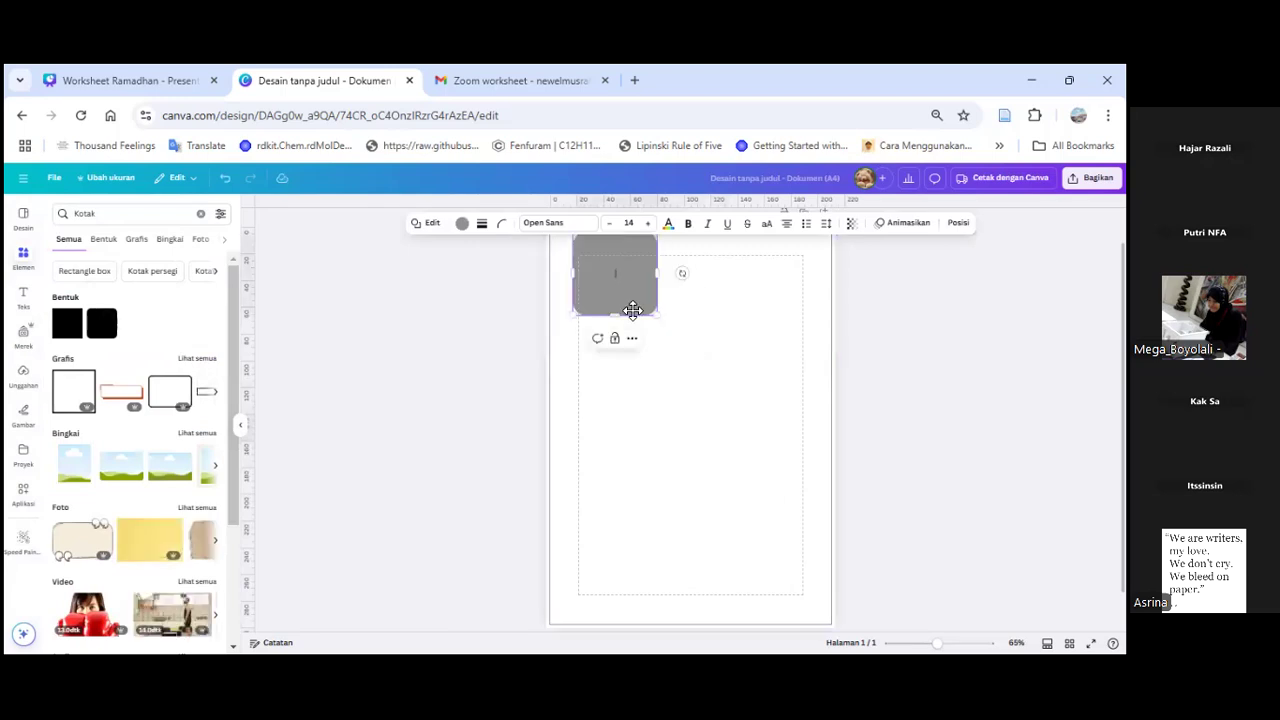
pyautogui.moveTo(610, 287); pyautogui.dragTo(645, 322)
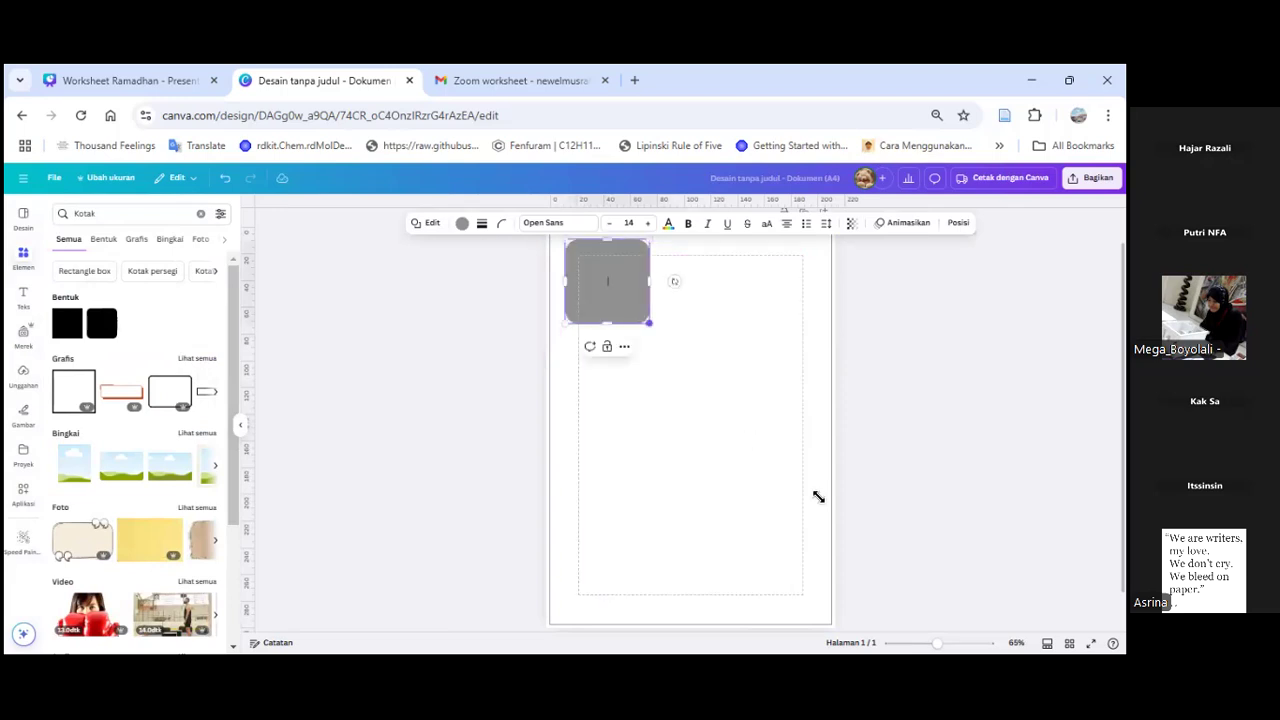
pyautogui.moveTo(649, 323); pyautogui.dragTo(685, 355)
pyautogui.moveTo(684, 506); pyautogui.dragTo(692, 506)
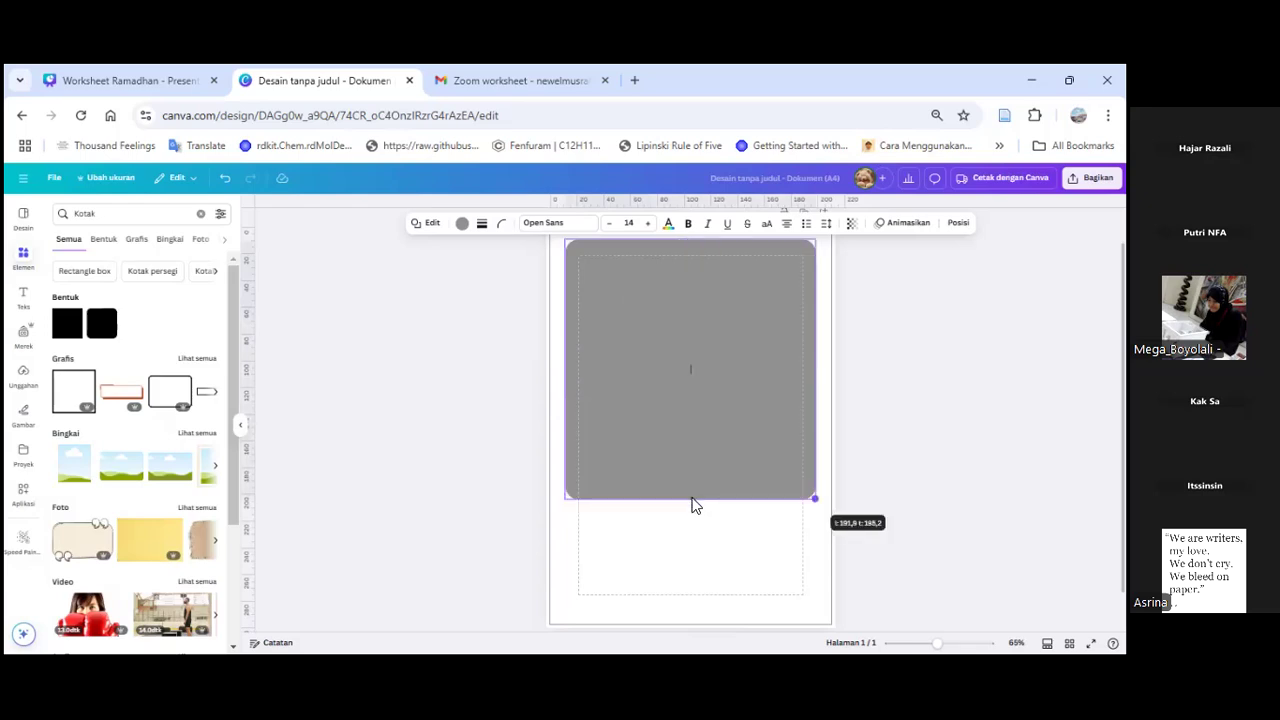
pyautogui.moveTo(695, 505); pyautogui.dragTo(695, 505)
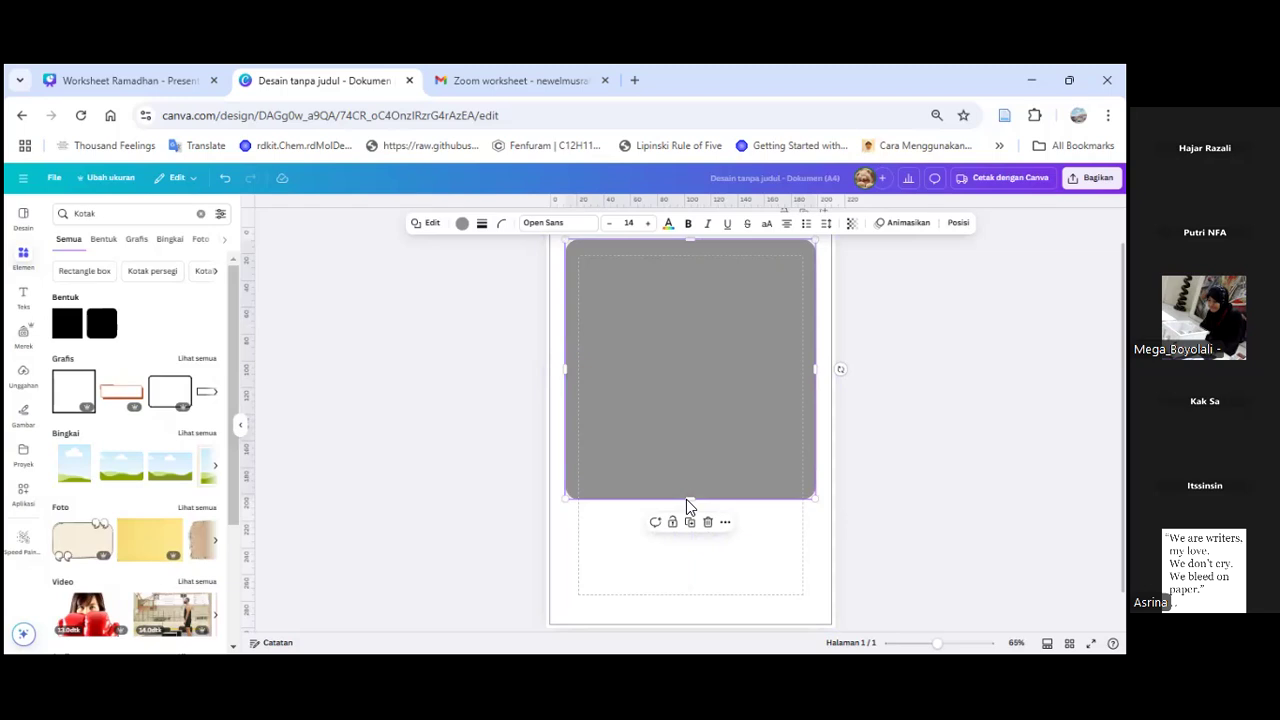
pyautogui.moveTo(686, 499); pyautogui.dragTo(676, 613)
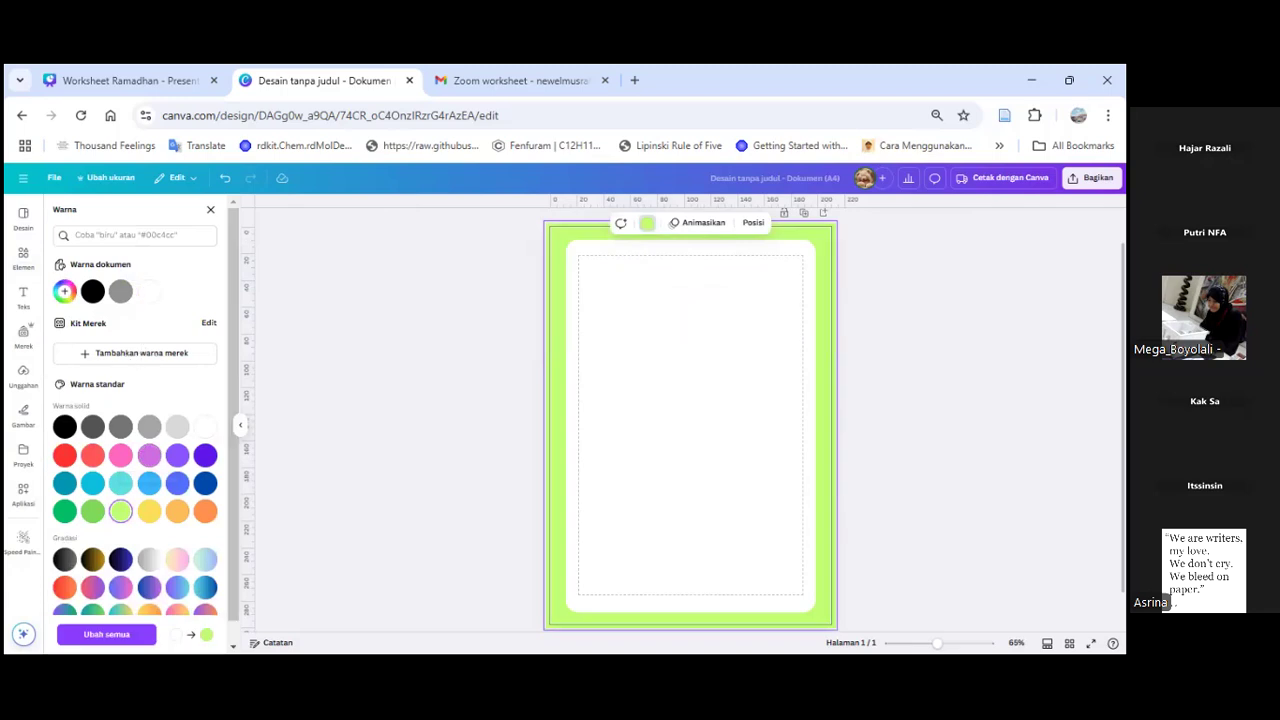
# Step: Set the page background to a custom muted green, about #B4D589
pyautogui.click(65, 291)
pyautogui.click(104, 354)
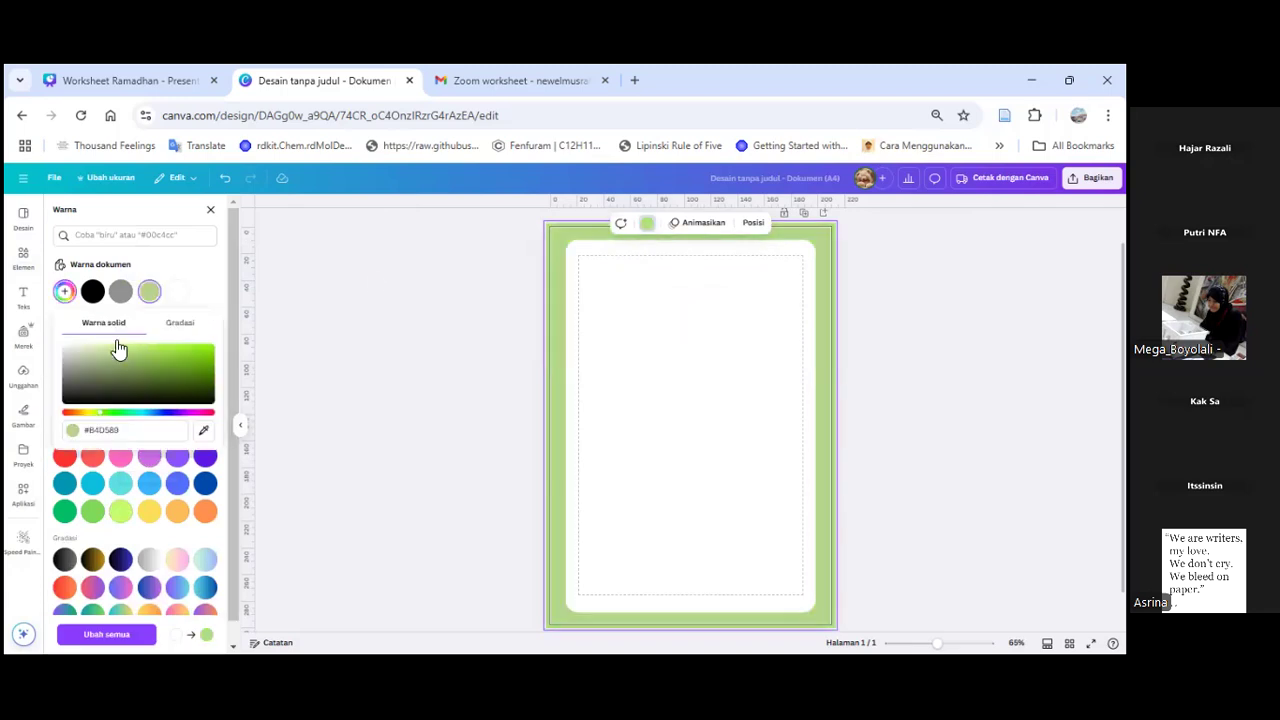
pyautogui.click(212, 212)
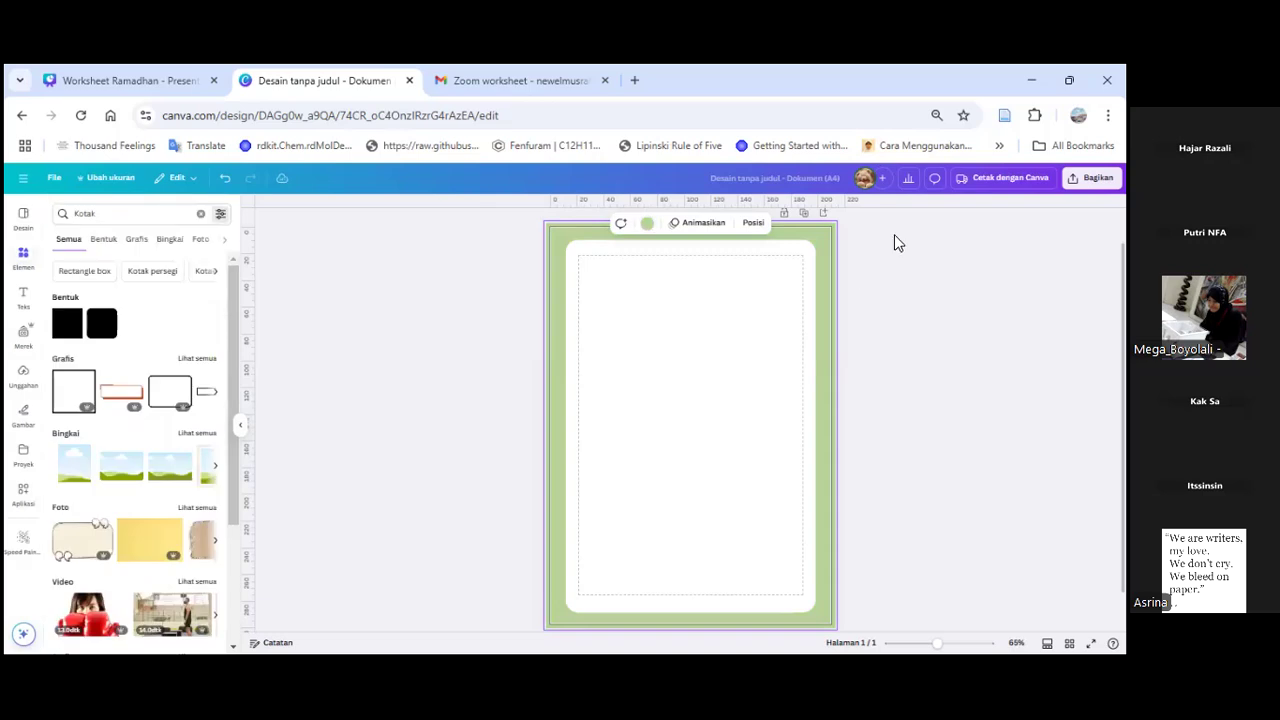
# Step: Open the position settings of the white rounded rectangle
pyautogui.click(745, 335)
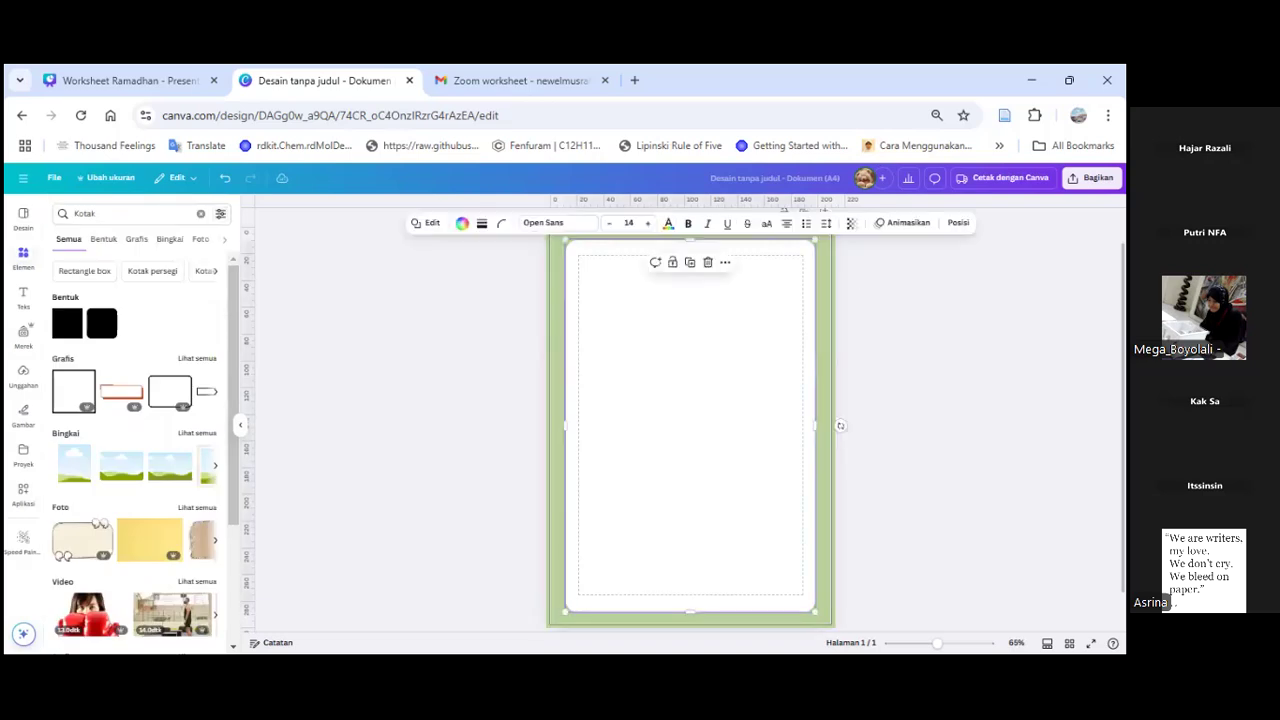
pyautogui.click(958, 223)
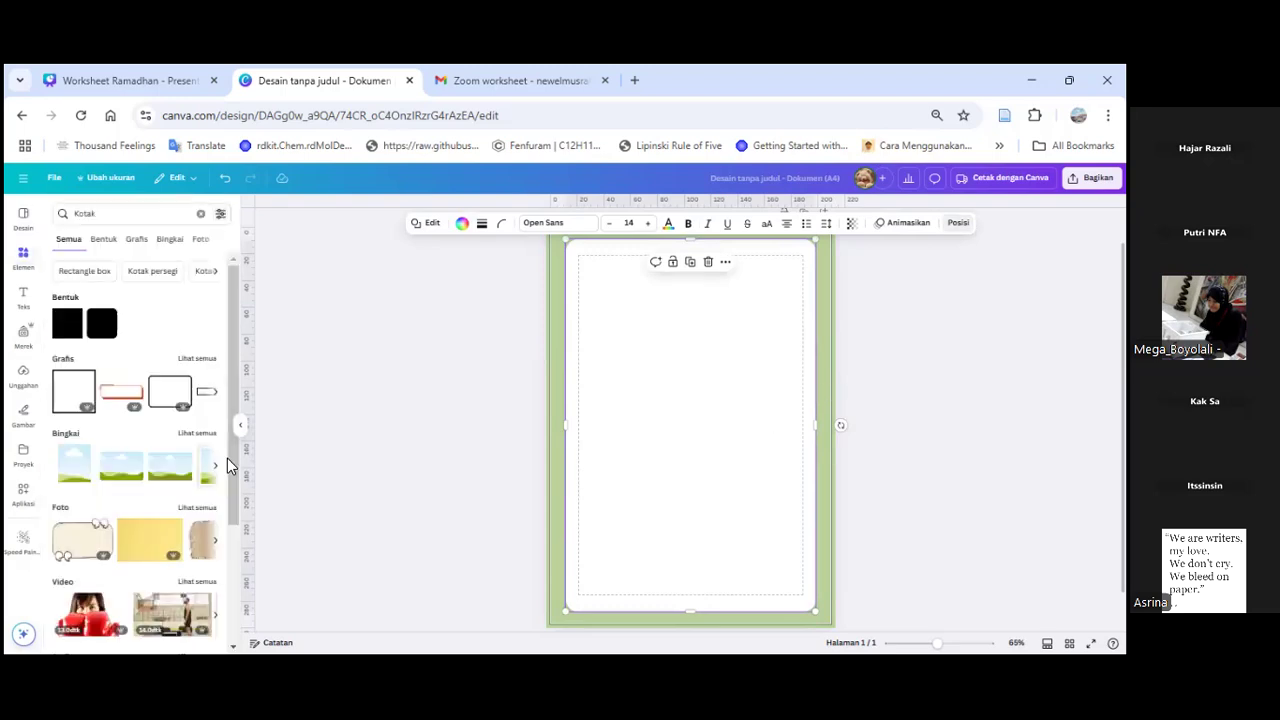
# Step: Search the elements for "tracing alphabet" and list all matching graphics
pyautogui.click(187, 215)
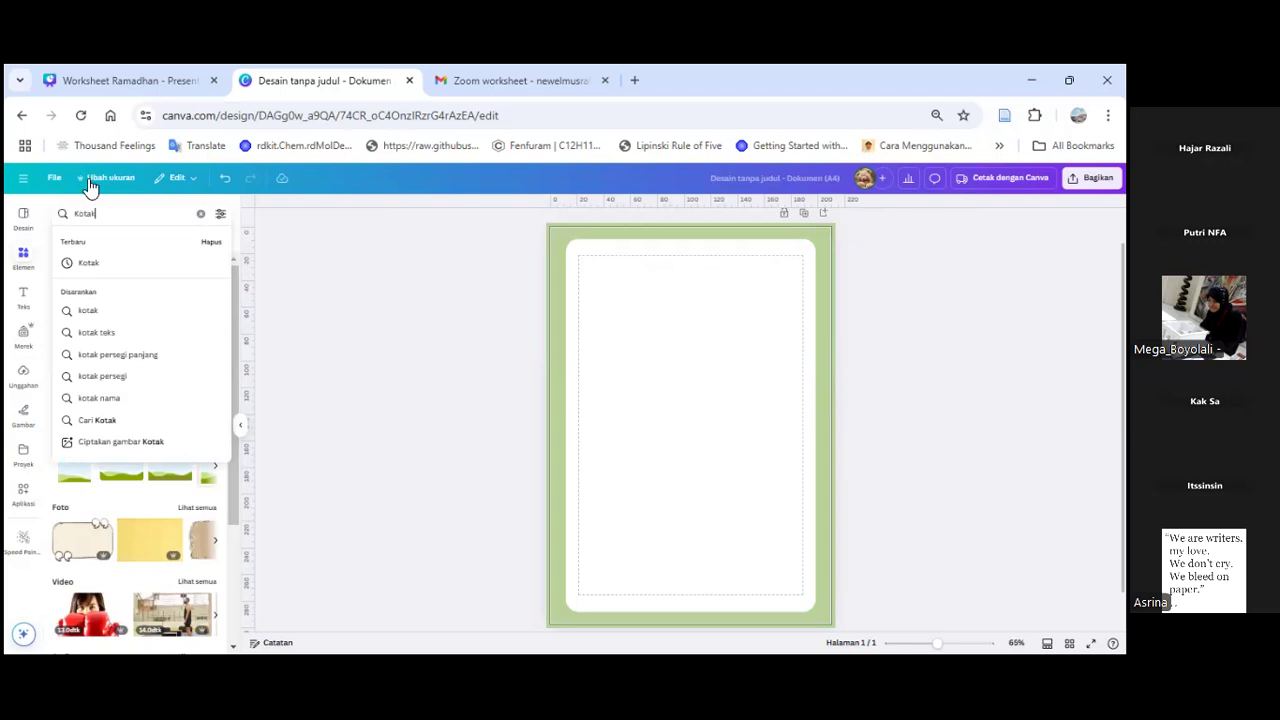
pyautogui.hotkey('ctrl', 'a')
pyautogui.write('tracing')
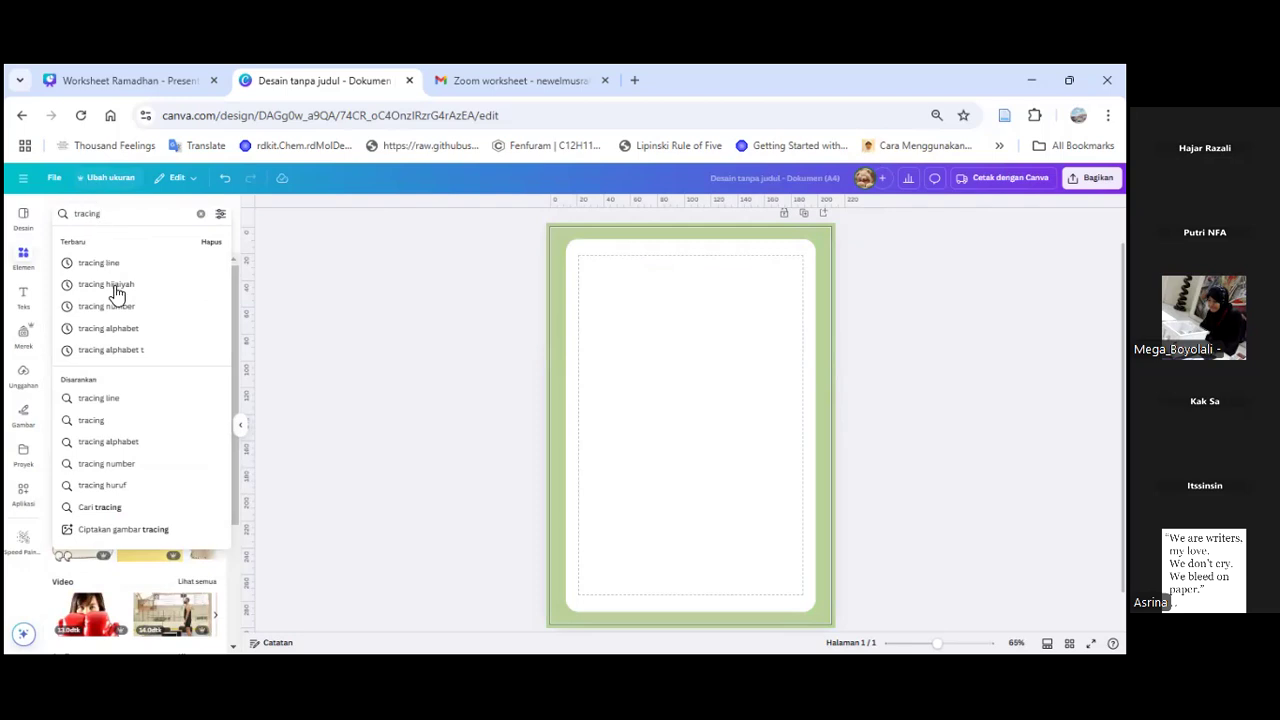
pyautogui.click(128, 329)
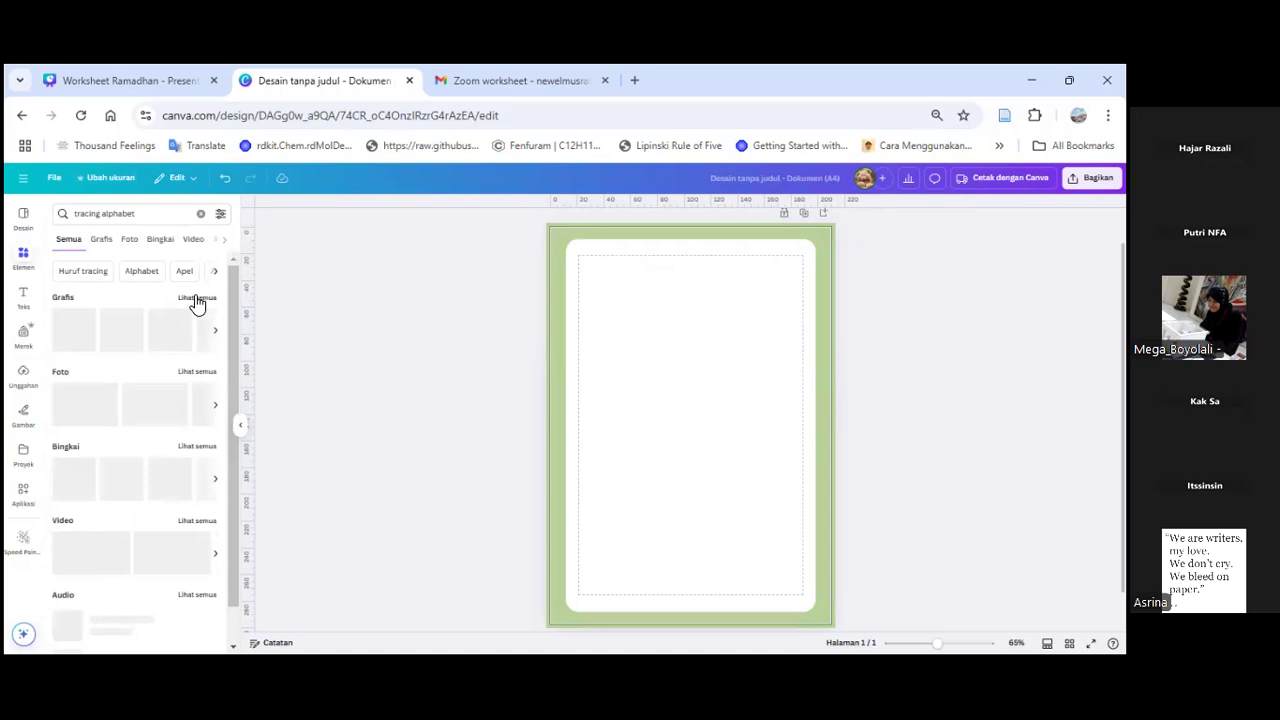
pyautogui.click(196, 298)
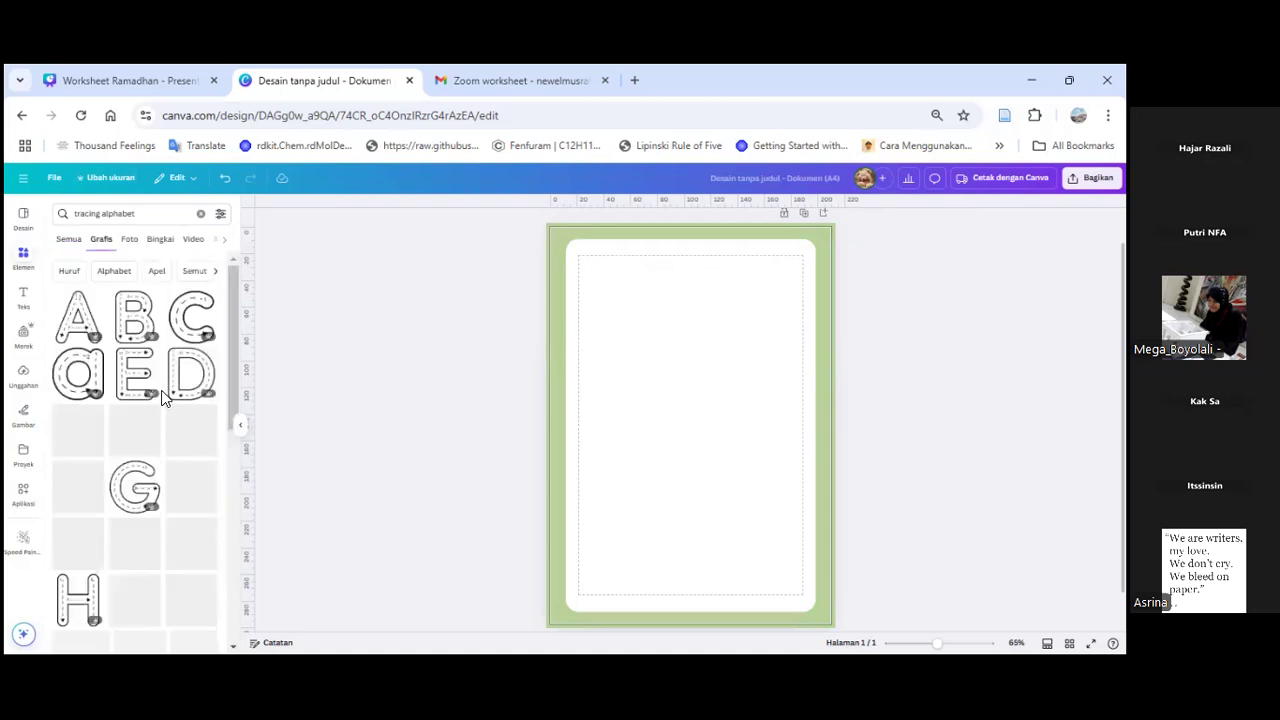
# Step: Add the outlined uppercase A and lowercase a tracing graphics, shrink them, and place them side by side at the content area's upper left
pyautogui.scroll(-1, 180, 346)
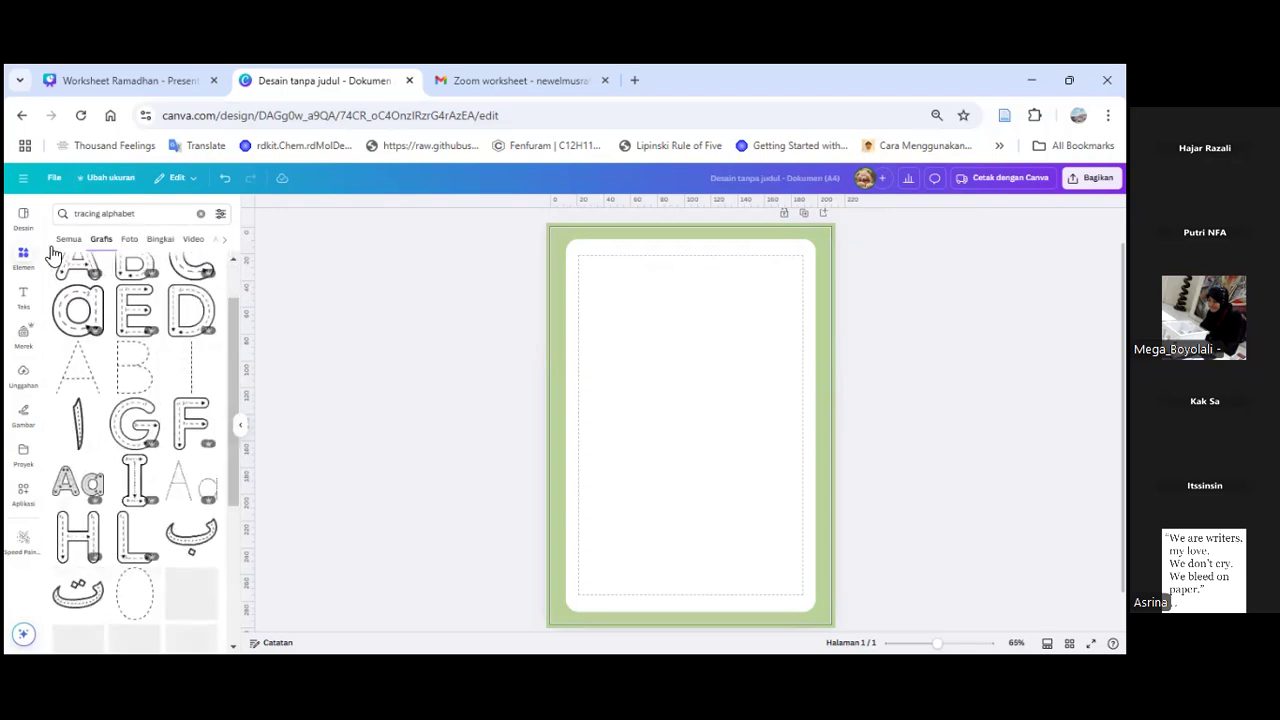
pyautogui.scroll(1, 77, 295)
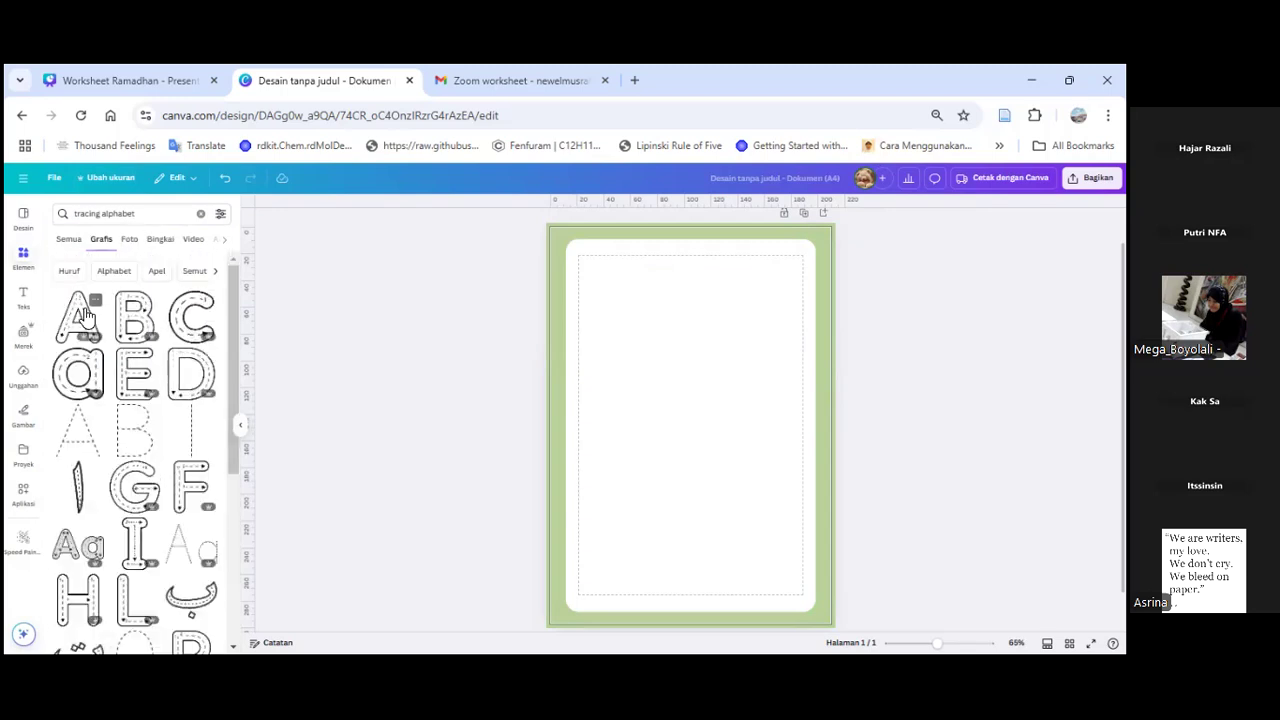
pyautogui.click(85, 316)
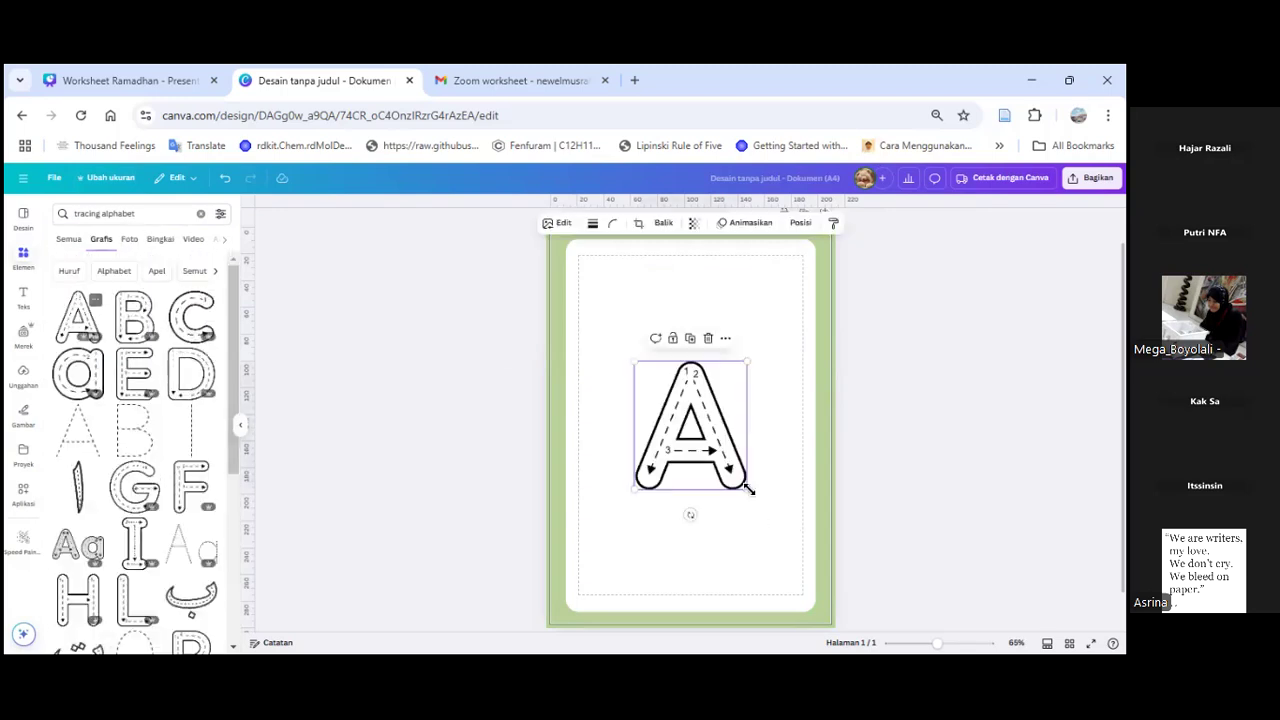
pyautogui.moveTo(707, 449); pyautogui.dragTo(708, 448)
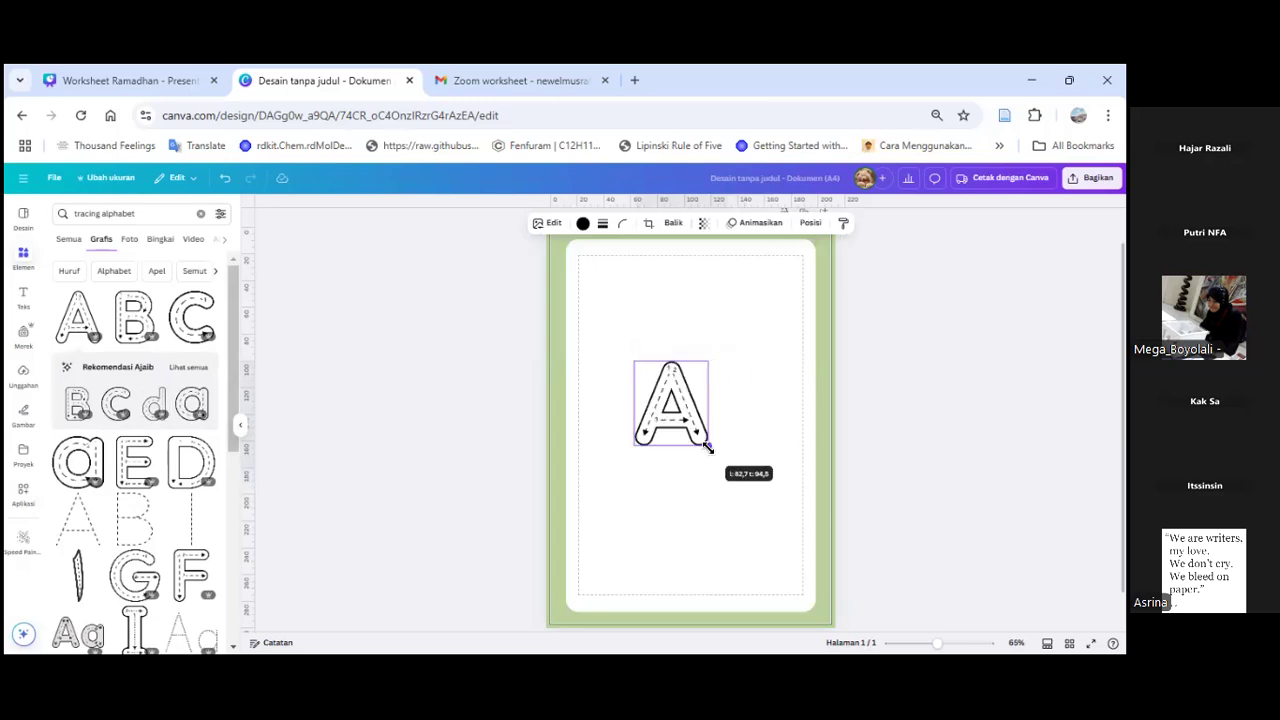
pyautogui.moveTo(673, 376); pyautogui.dragTo(616, 267)
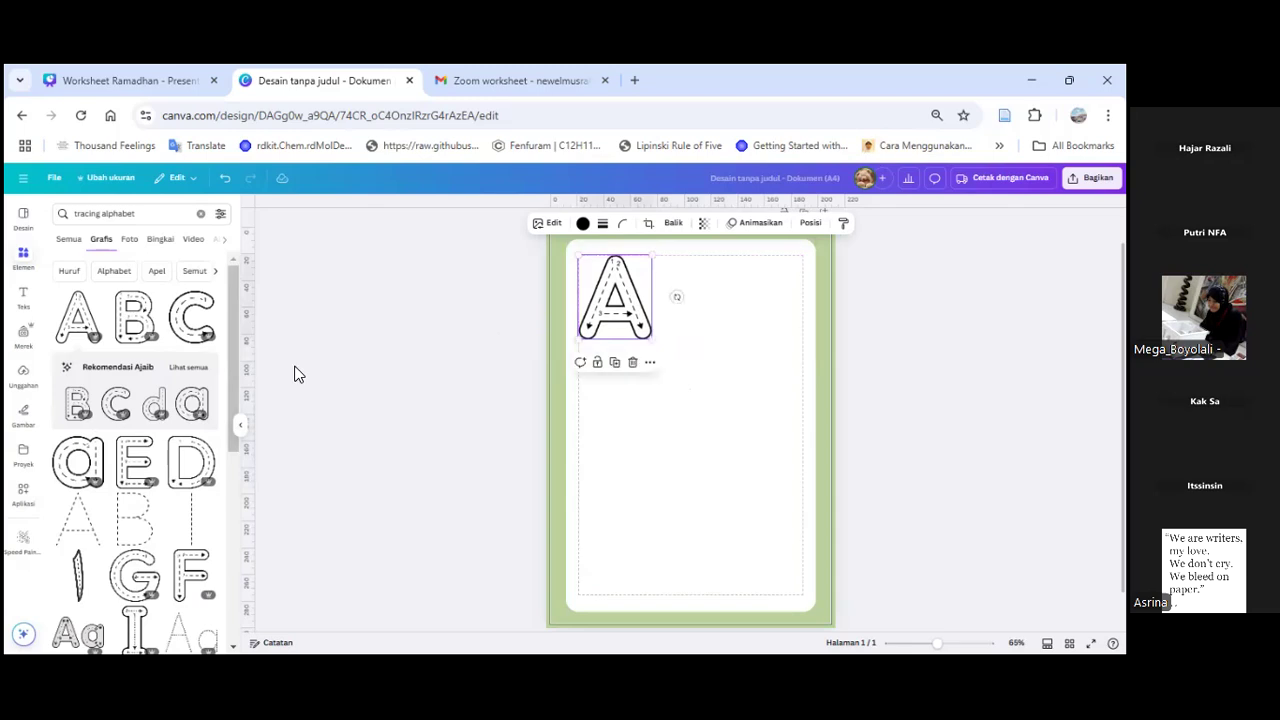
pyautogui.click(111, 548)
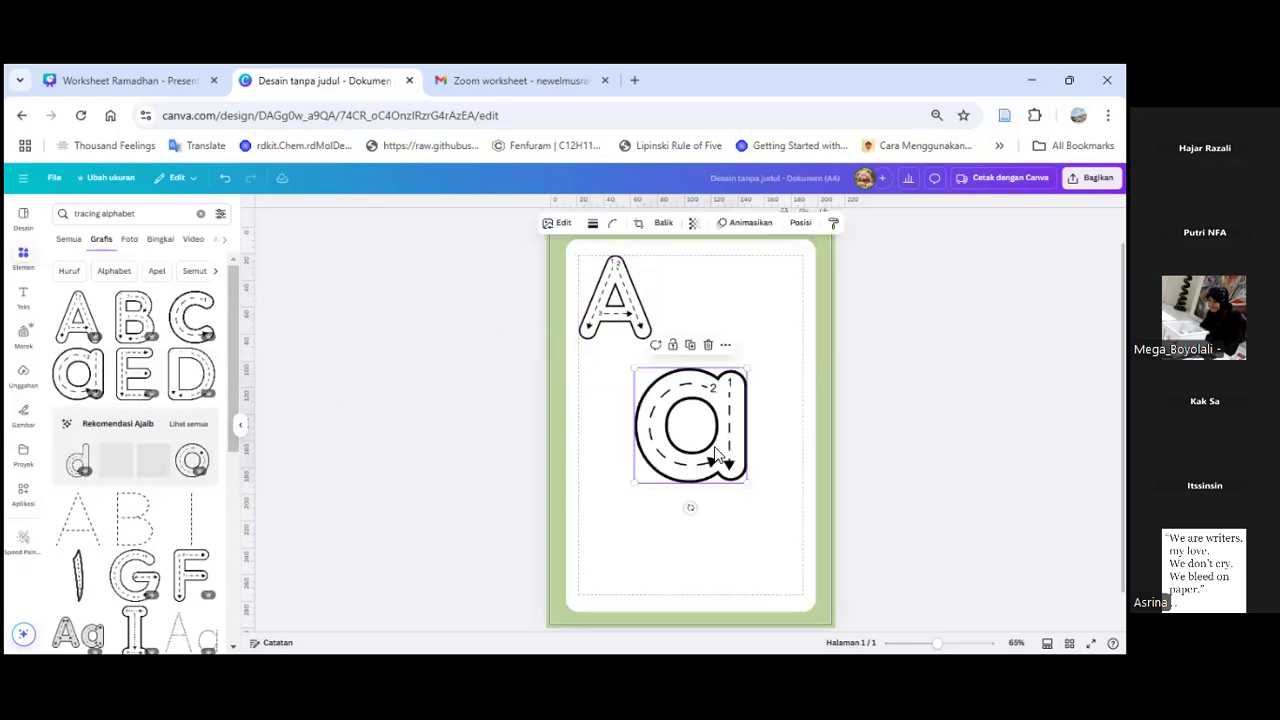
pyautogui.moveTo(681, 418); pyautogui.dragTo(684, 314)
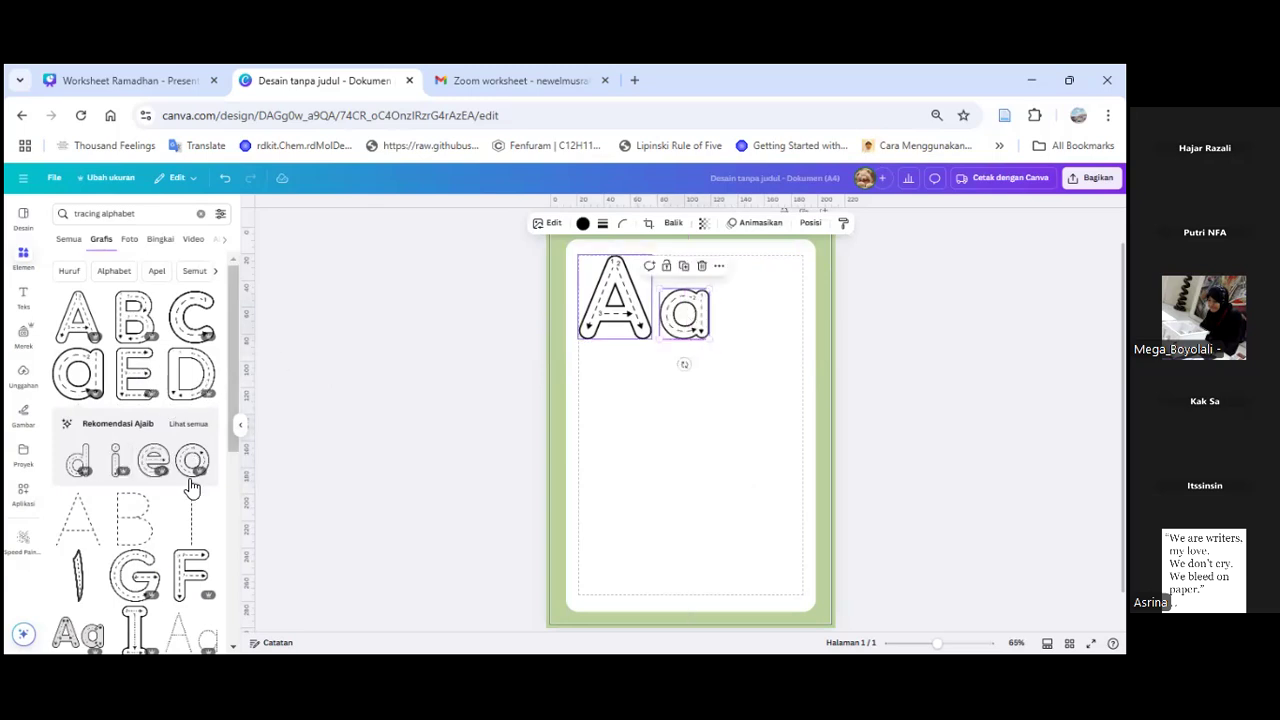
# Step: Add the dashed uppercase A and the grey Aa tracing graphics, placing them in a second row with their bottoms aligned
pyautogui.click(88, 521)
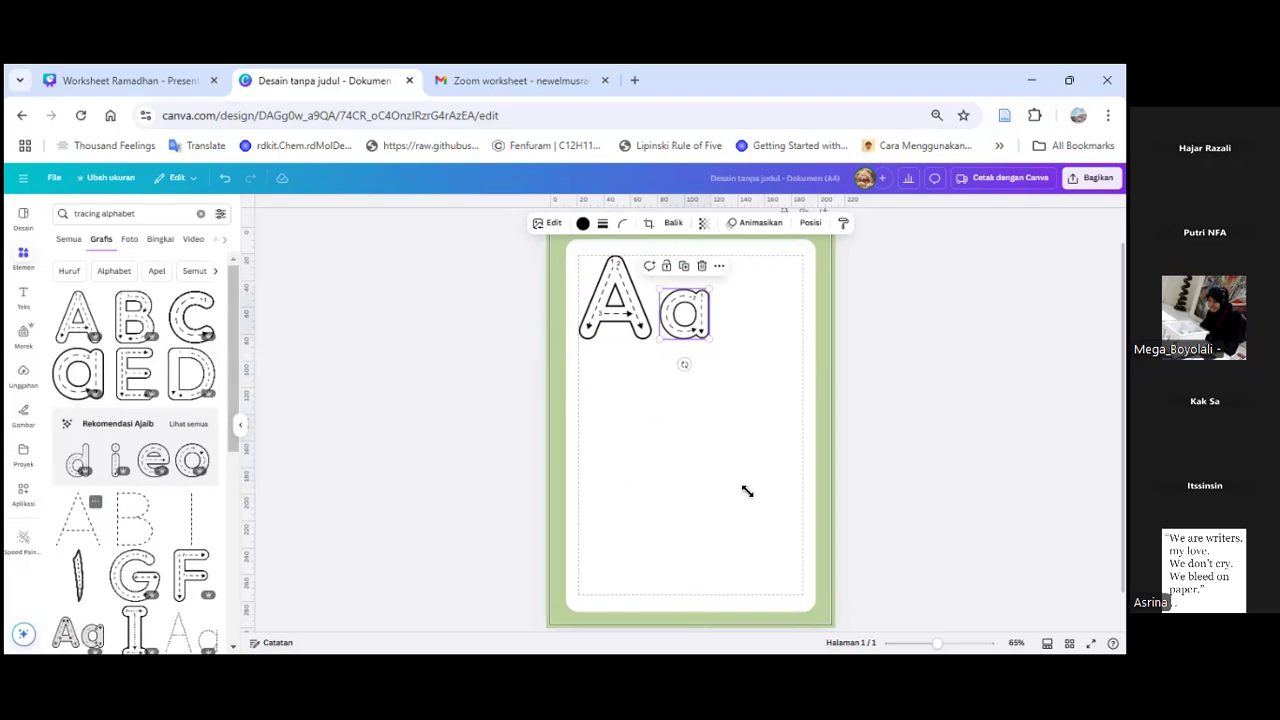
pyautogui.moveTo(737, 484)
pyautogui.mouseDown()
pyautogui.moveTo(713, 452)
pyautogui.moveTo(634, 428)
pyautogui.mouseUp()
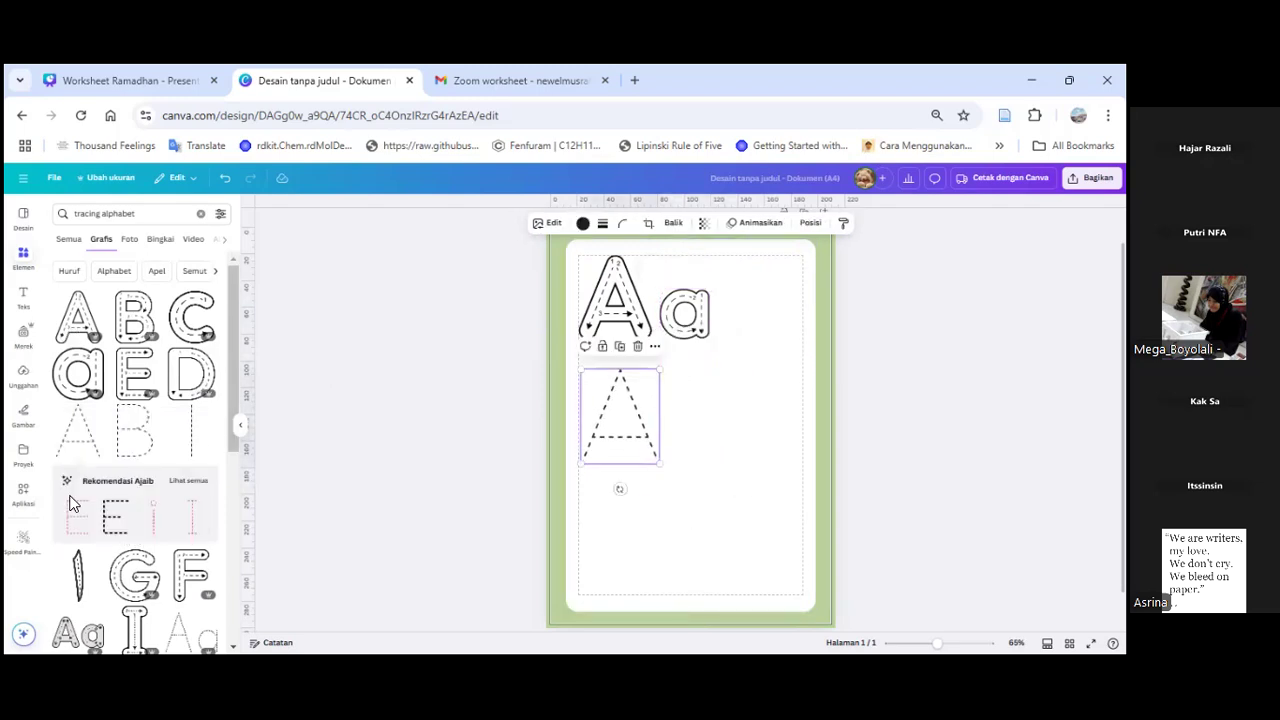
pyautogui.scroll(-1, 130, 545)
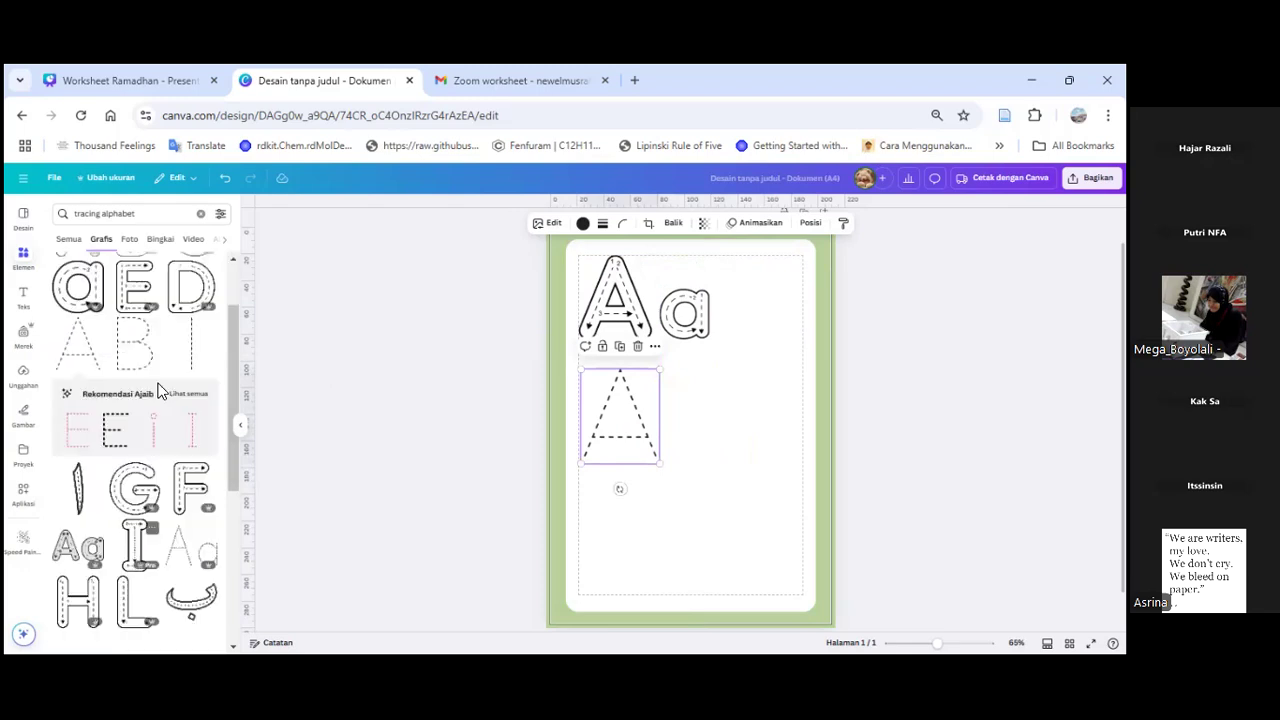
pyautogui.scroll(-1, 115, 470)
pyautogui.click(84, 468)
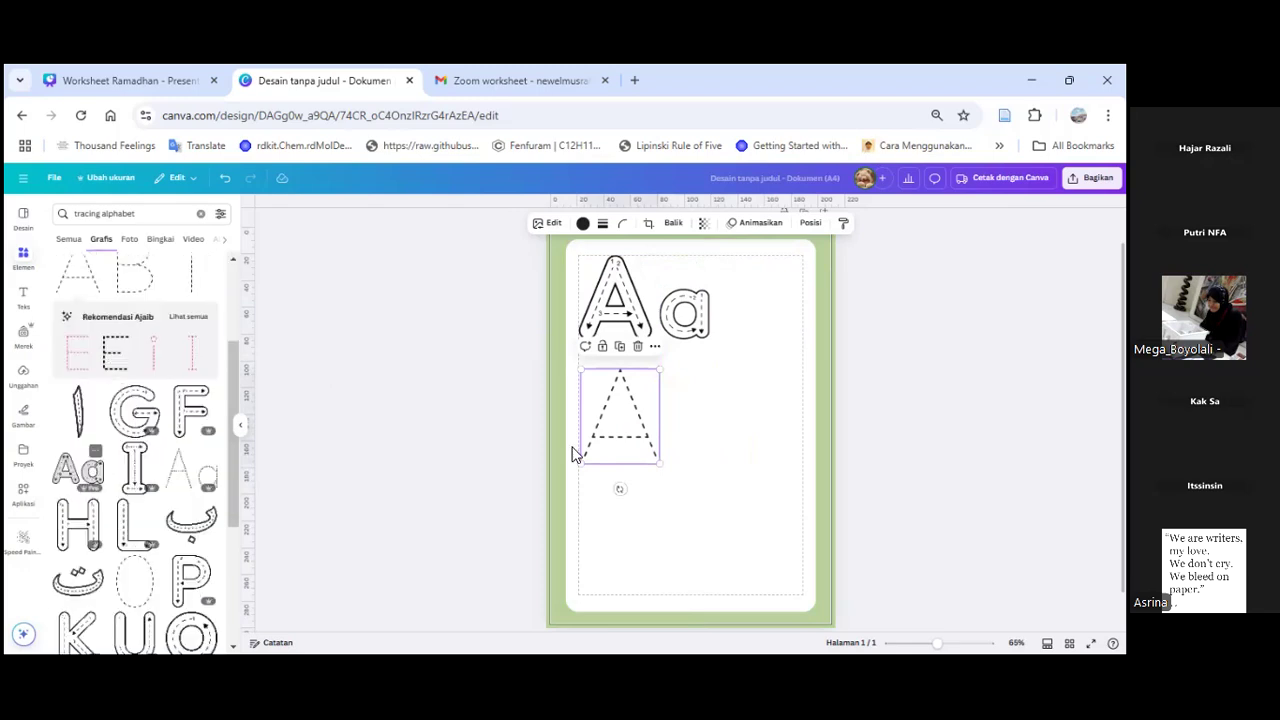
pyautogui.moveTo(728, 447); pyautogui.dragTo(784, 464)
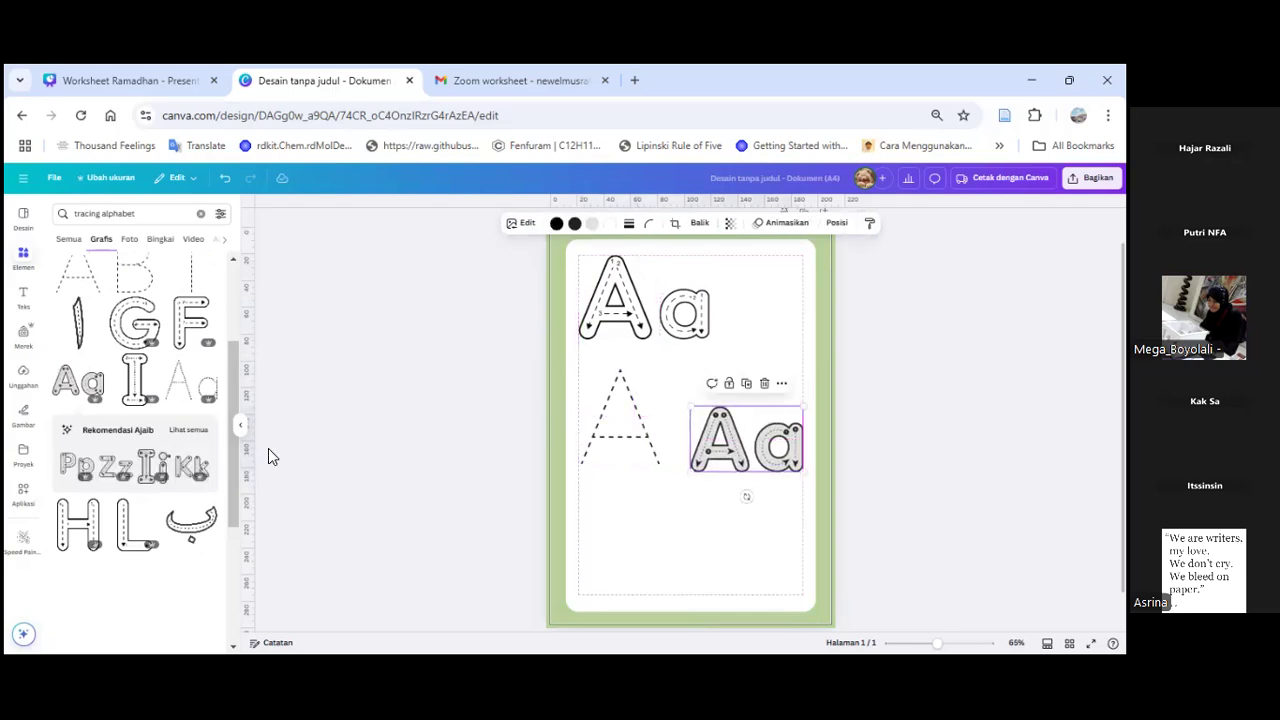
pyautogui.click(397, 427)
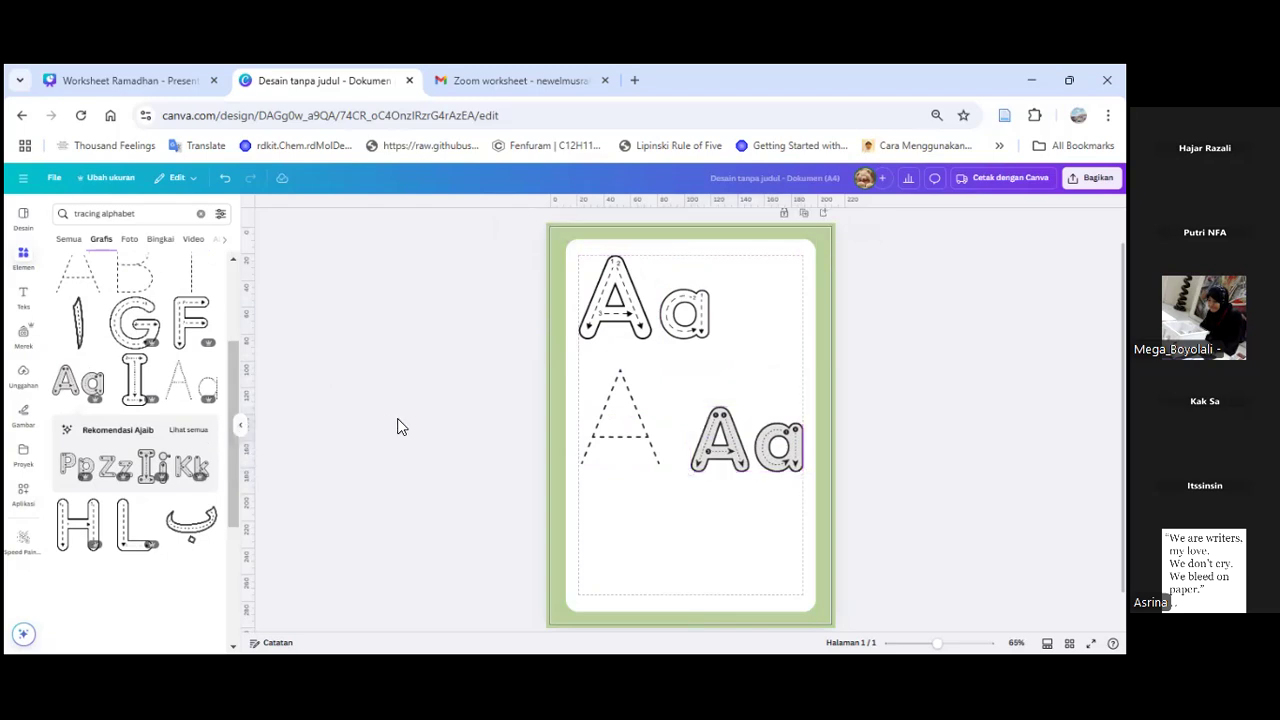
pyautogui.click(240, 428)
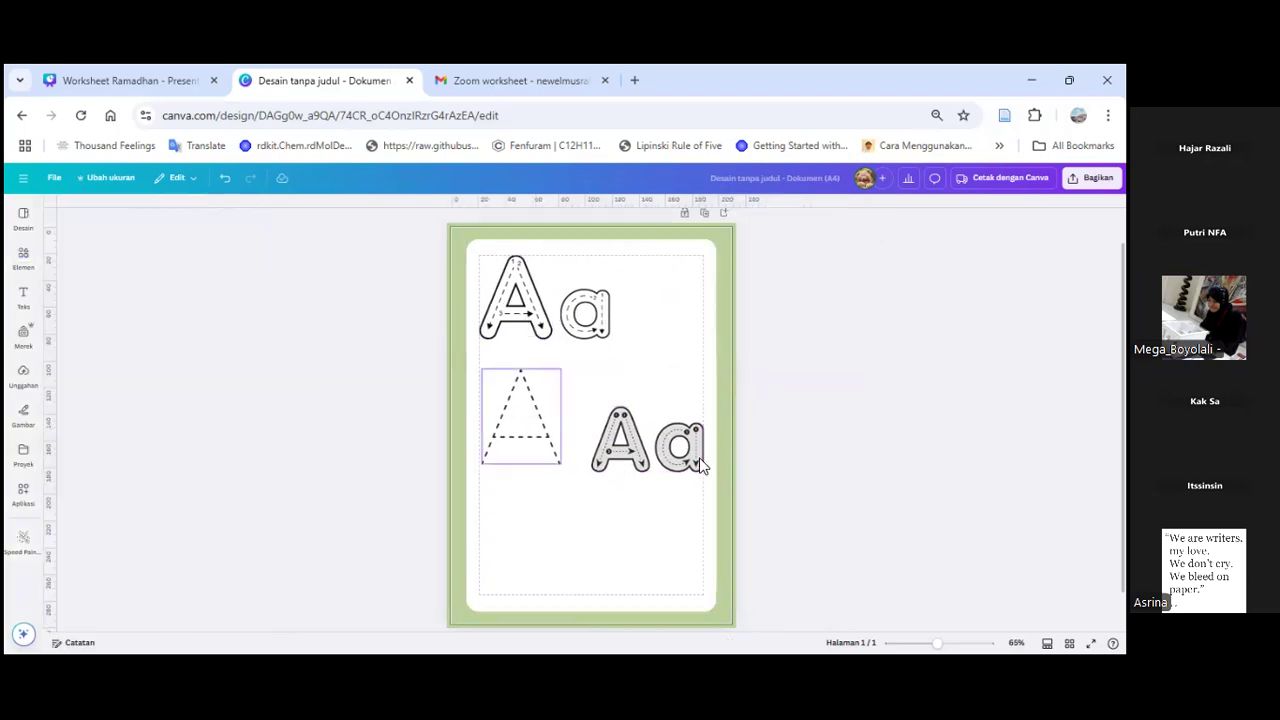
pyautogui.moveTo(690, 460); pyautogui.dragTo(693, 453)
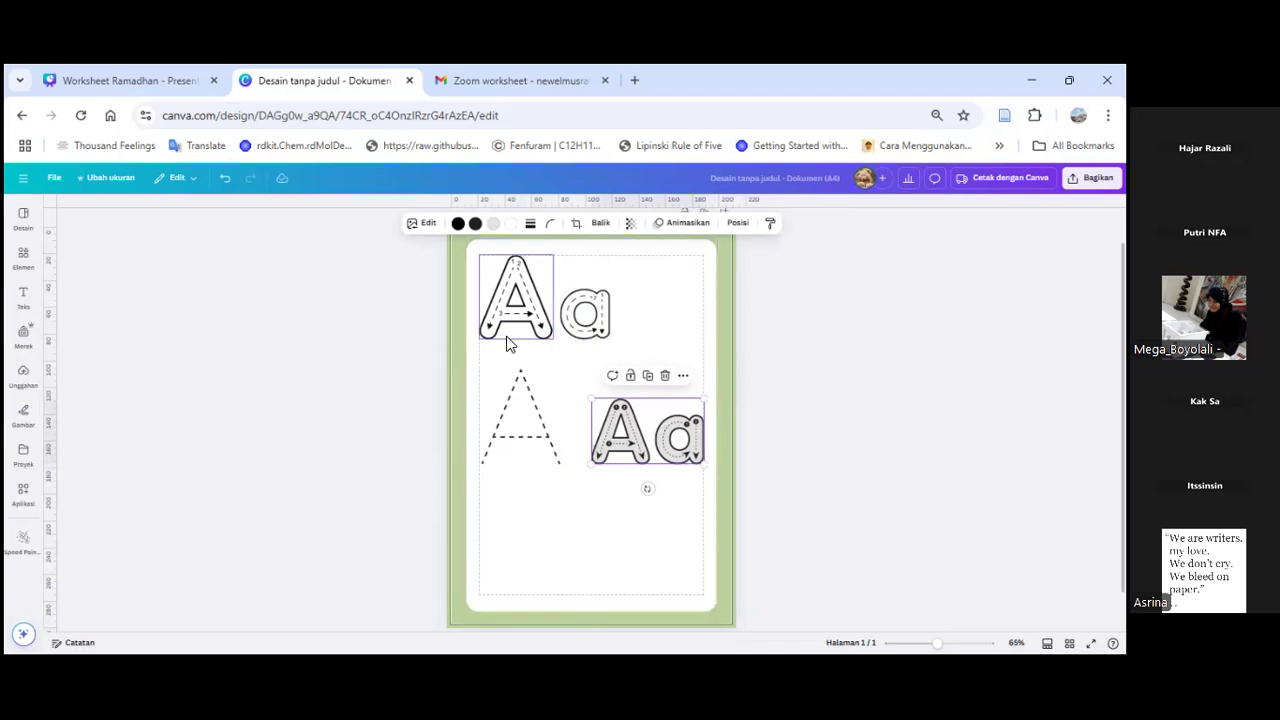
# Step: From the outlined uppercase A, list all graphics by its creator, Bali Studio
pyautogui.click(540, 330)
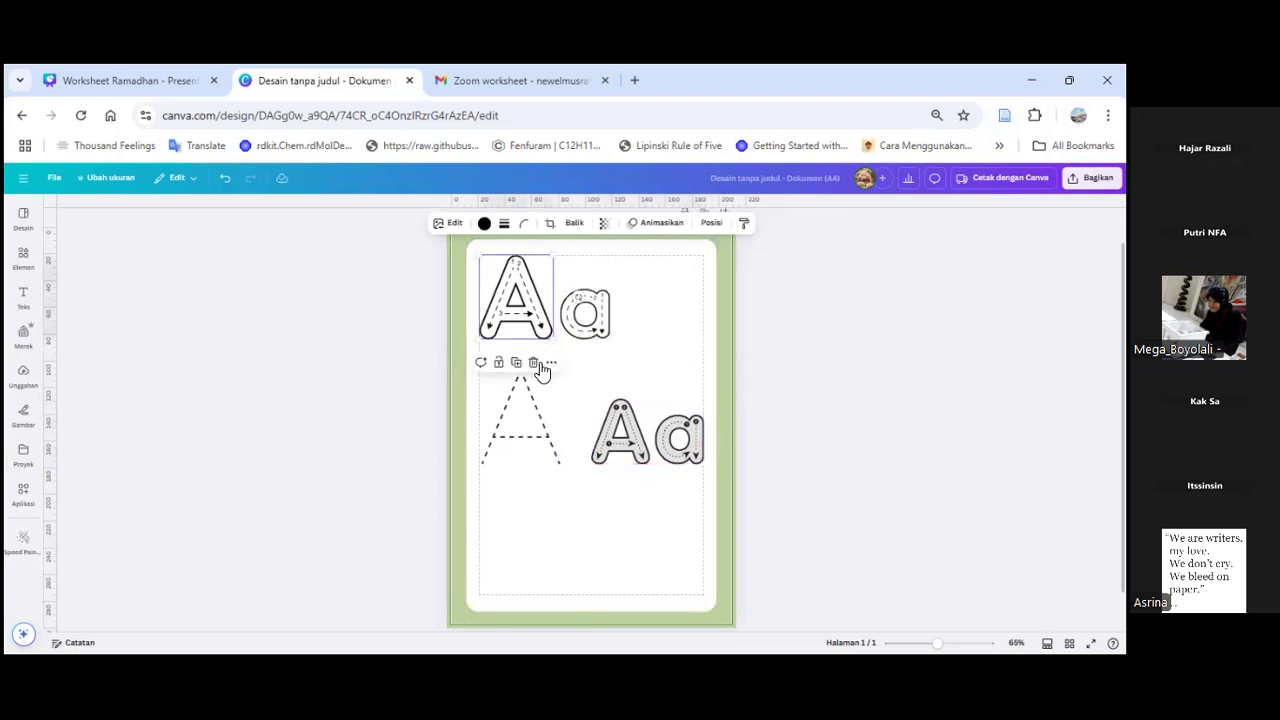
pyautogui.click(551, 364)
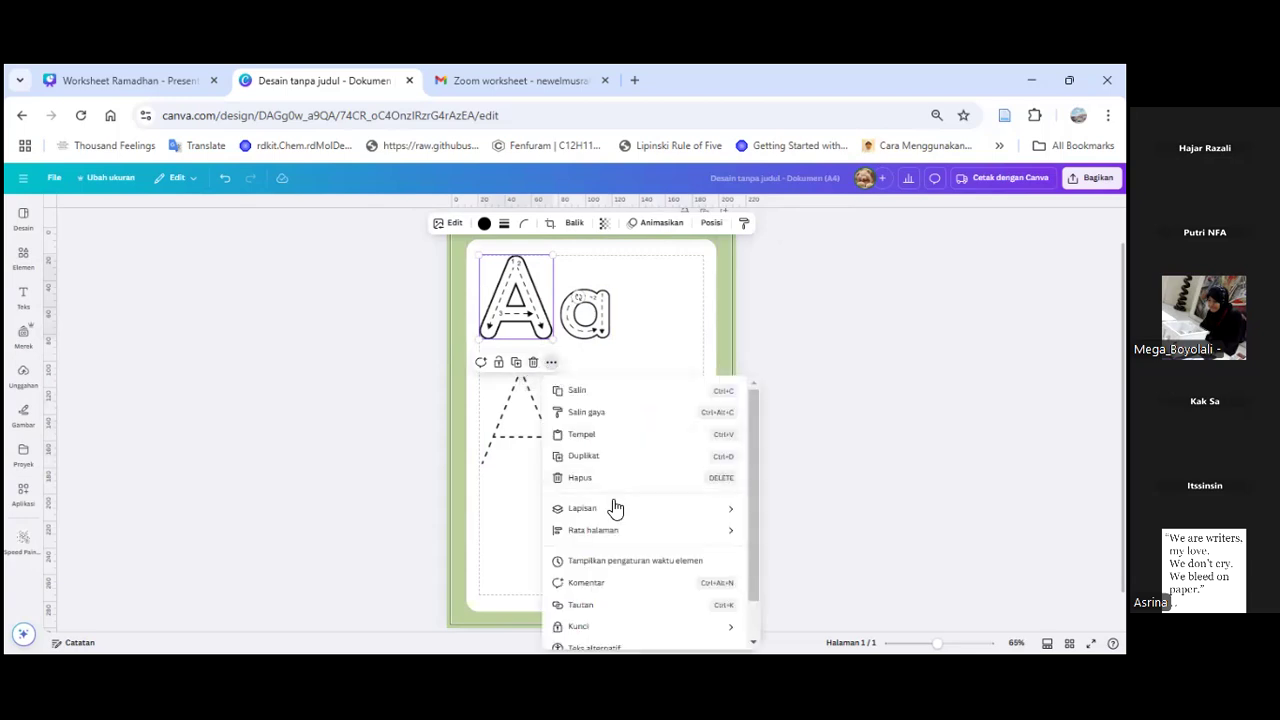
pyautogui.scroll(-1, 613, 505)
pyautogui.click(602, 634)
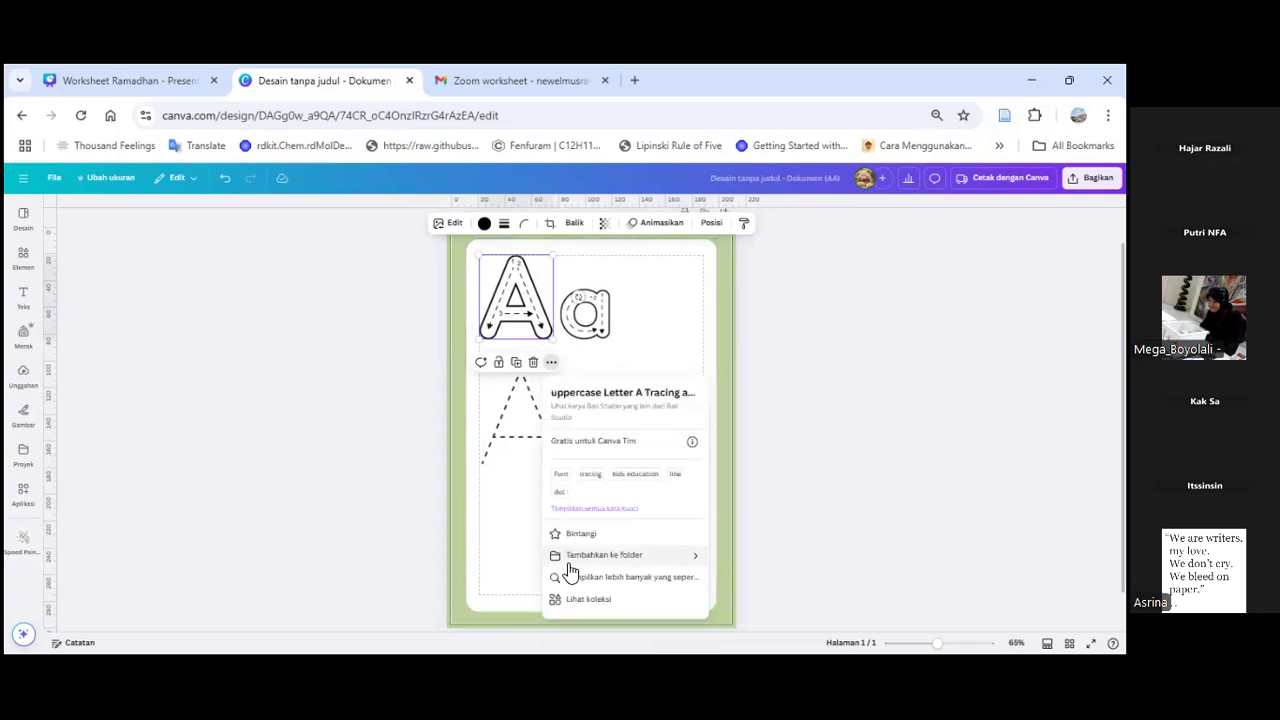
pyautogui.click(654, 407)
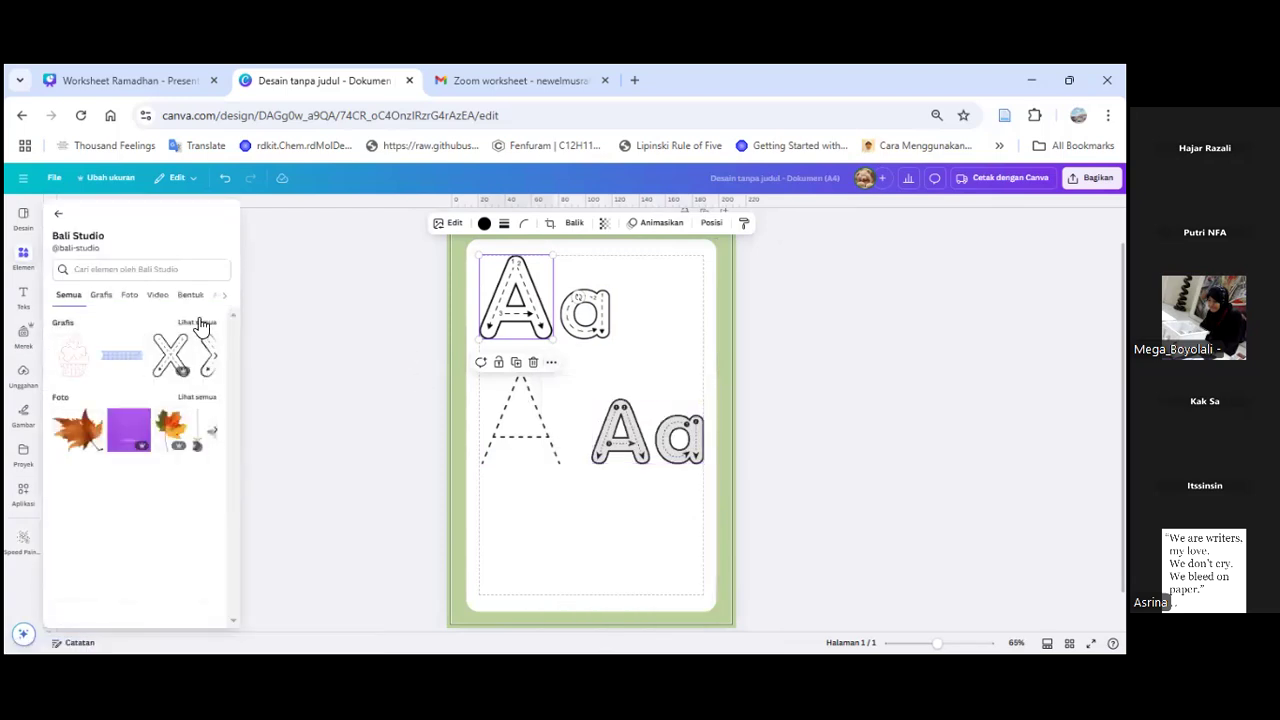
pyautogui.click(199, 318)
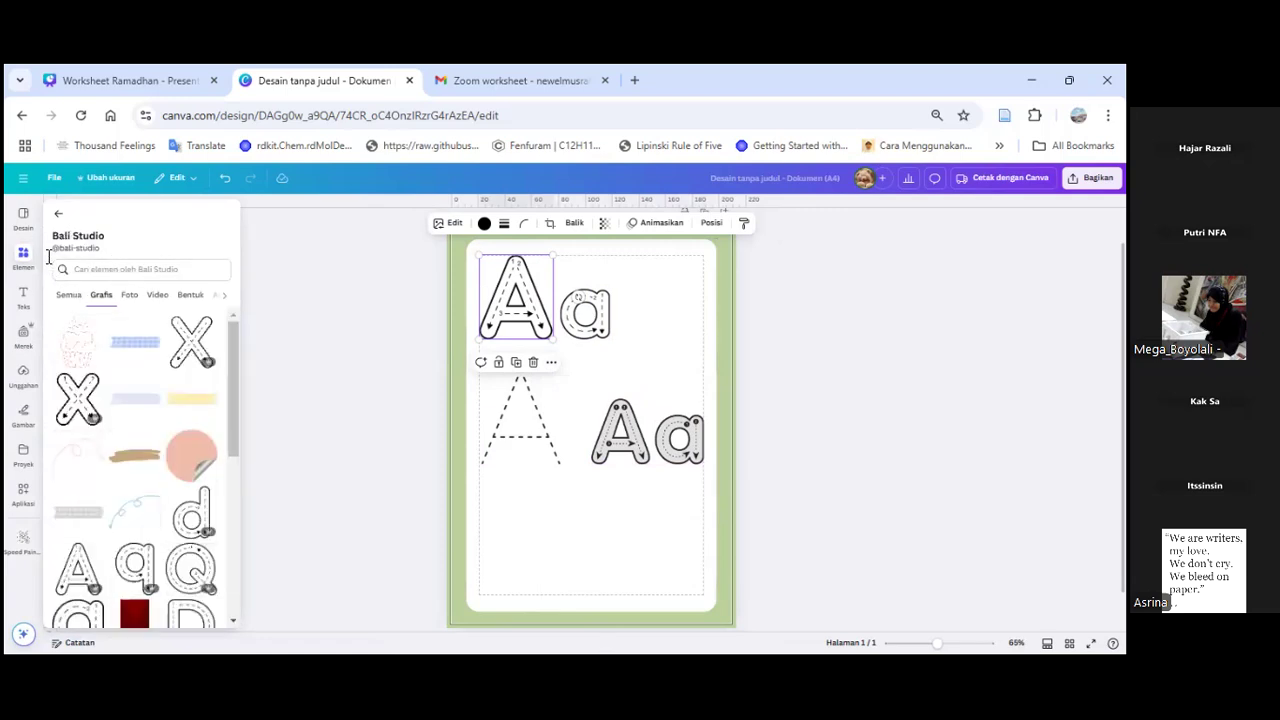
# Step: Search Bali Studio's graphics for "m" and place a reduced outlined uppercase M below the dashed A
pyautogui.click(132, 269)
pyautogui.write('m')
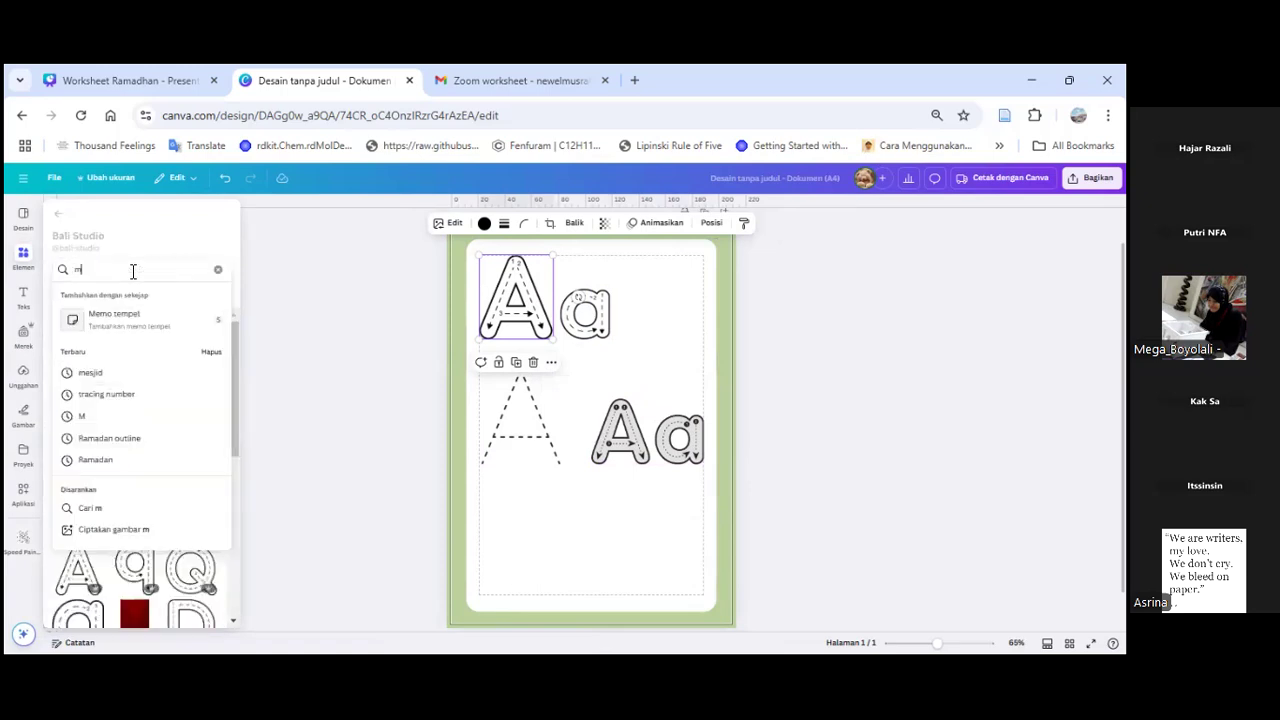
pyautogui.press('Return')
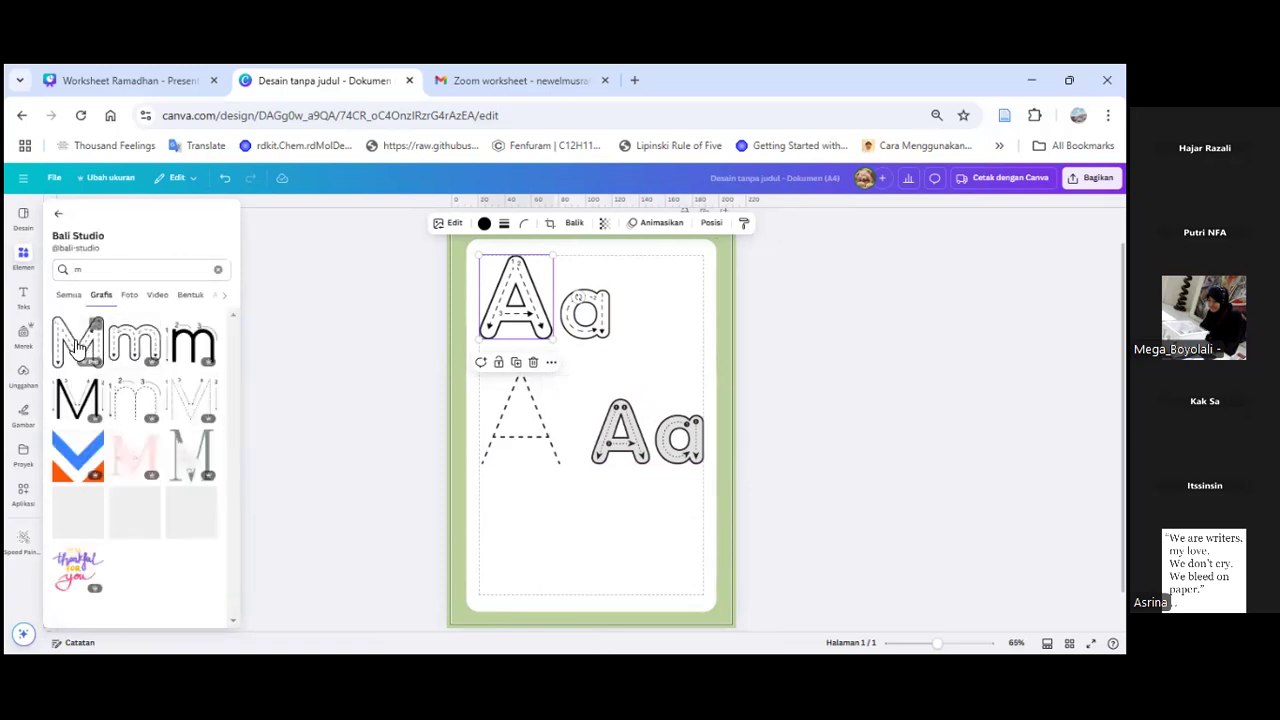
pyautogui.click(78, 345)
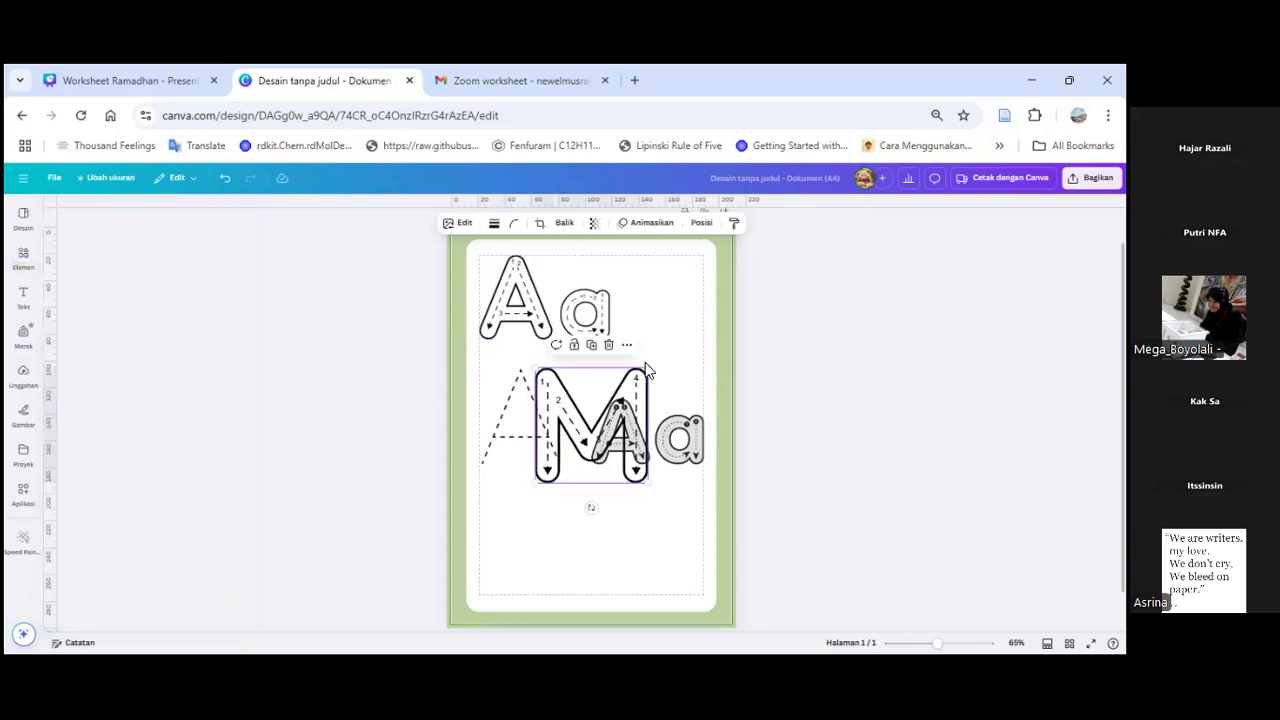
pyautogui.moveTo(648, 368); pyautogui.dragTo(537, 513)
pyautogui.click(362, 467)
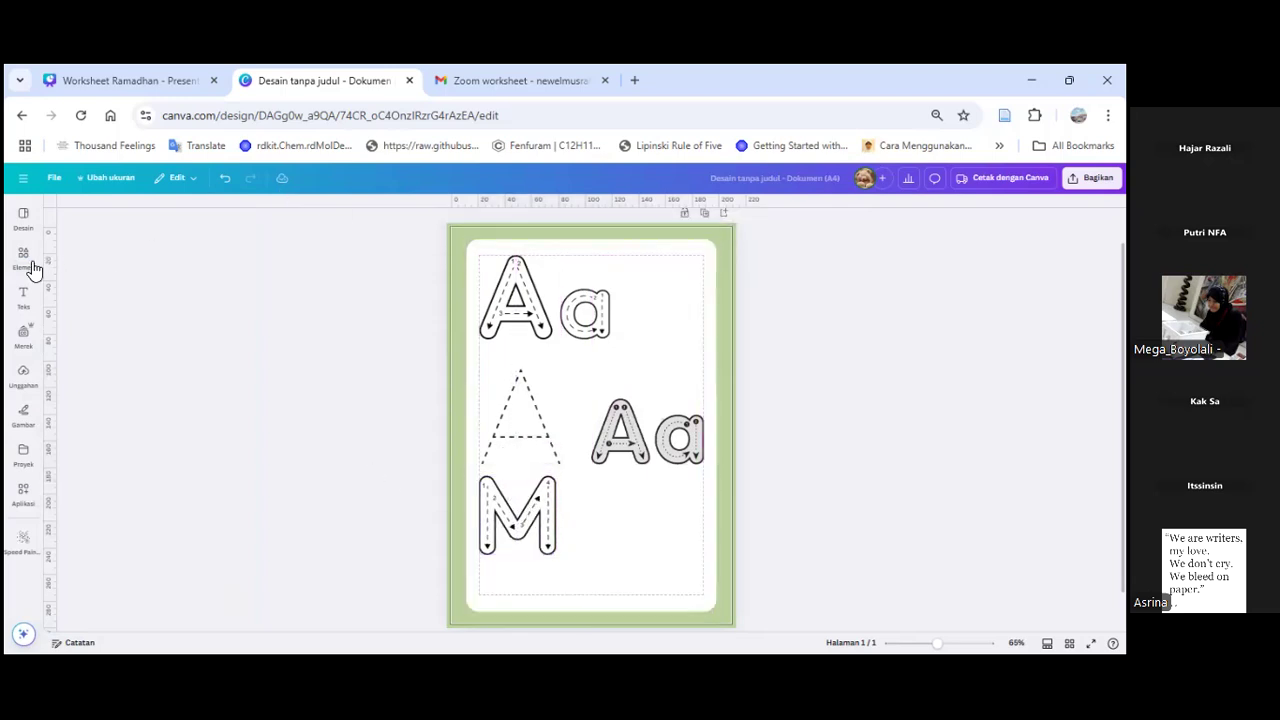
# Step: Search Bali Studio's graphics for "e" and place a reduced outlined lowercase e directly after the M
pyautogui.click(33, 268)
pyautogui.click(127, 260)
pyautogui.press('BackSpace')
pyautogui.write('e')
pyautogui.press('Return')
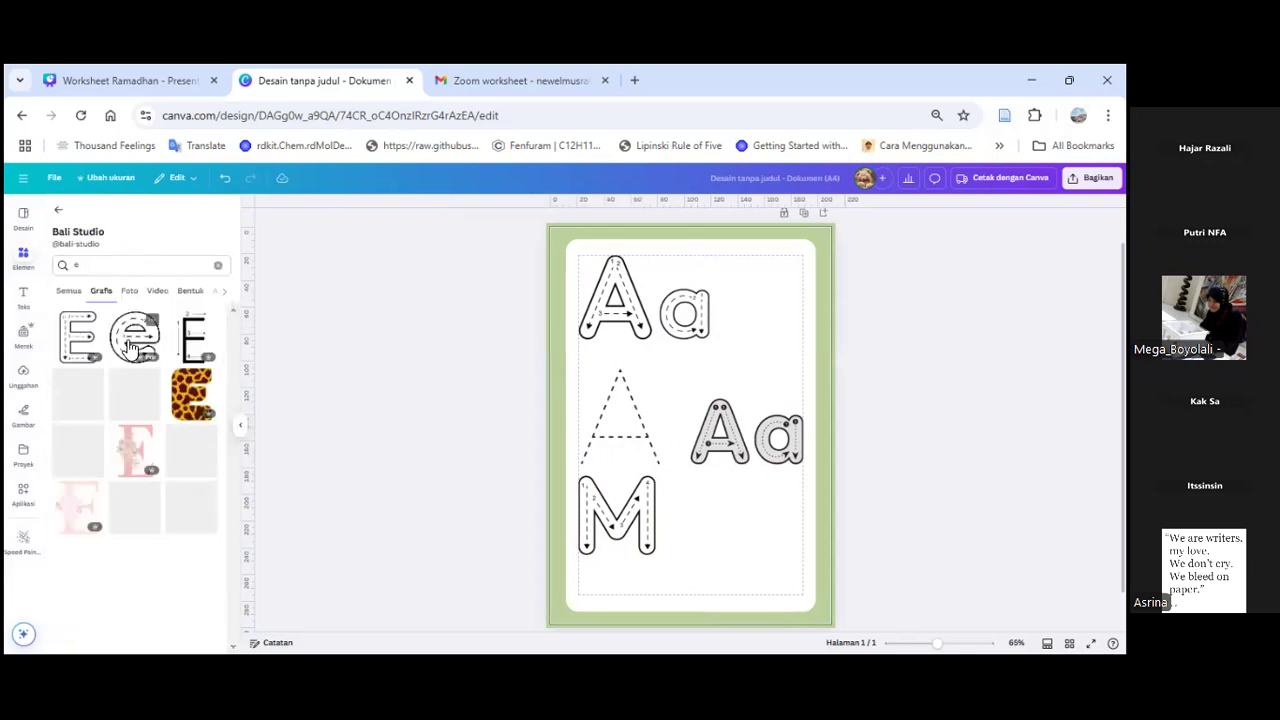
pyautogui.click(133, 340)
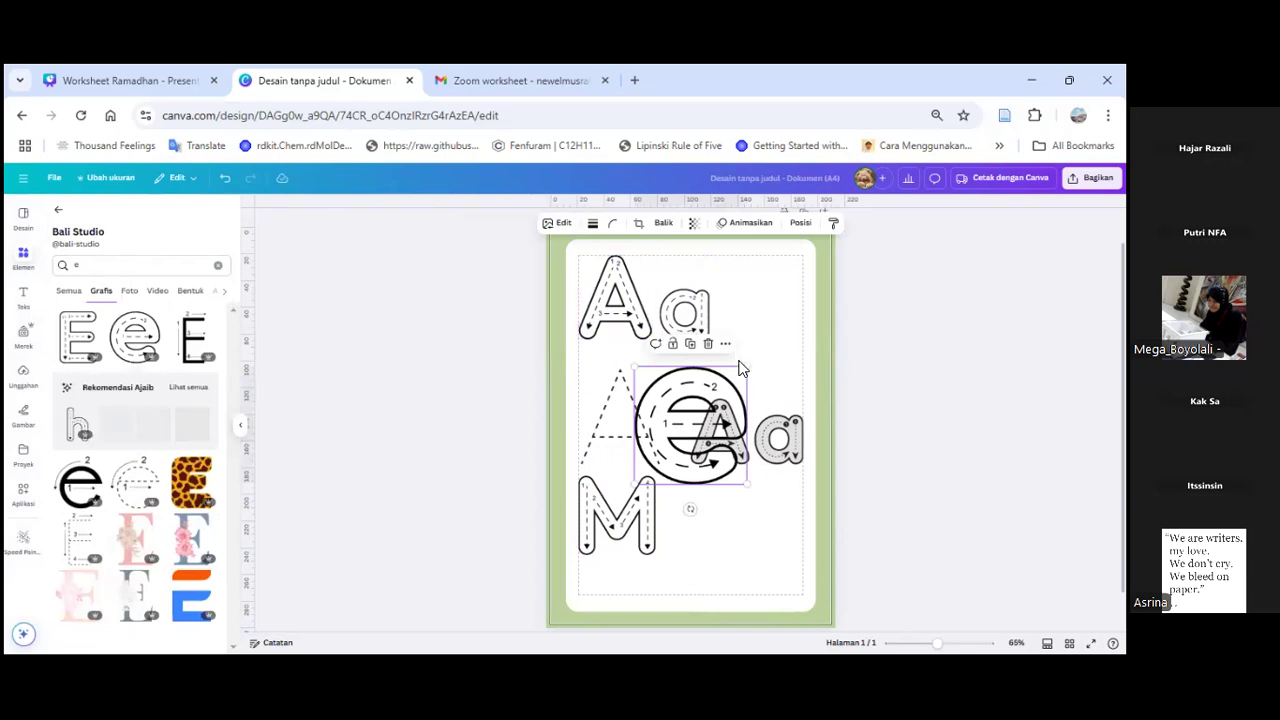
pyautogui.moveTo(747, 368)
pyautogui.mouseDown()
pyautogui.moveTo(672, 474)
pyautogui.moveTo(697, 537)
pyautogui.mouseUp()
pyautogui.moveTo(697, 537); pyautogui.dragTo(690, 537)
# Step: Search Bali Studio's graphics for "s" and place a reduced outlined s directly after the e
pyautogui.click(91, 264)
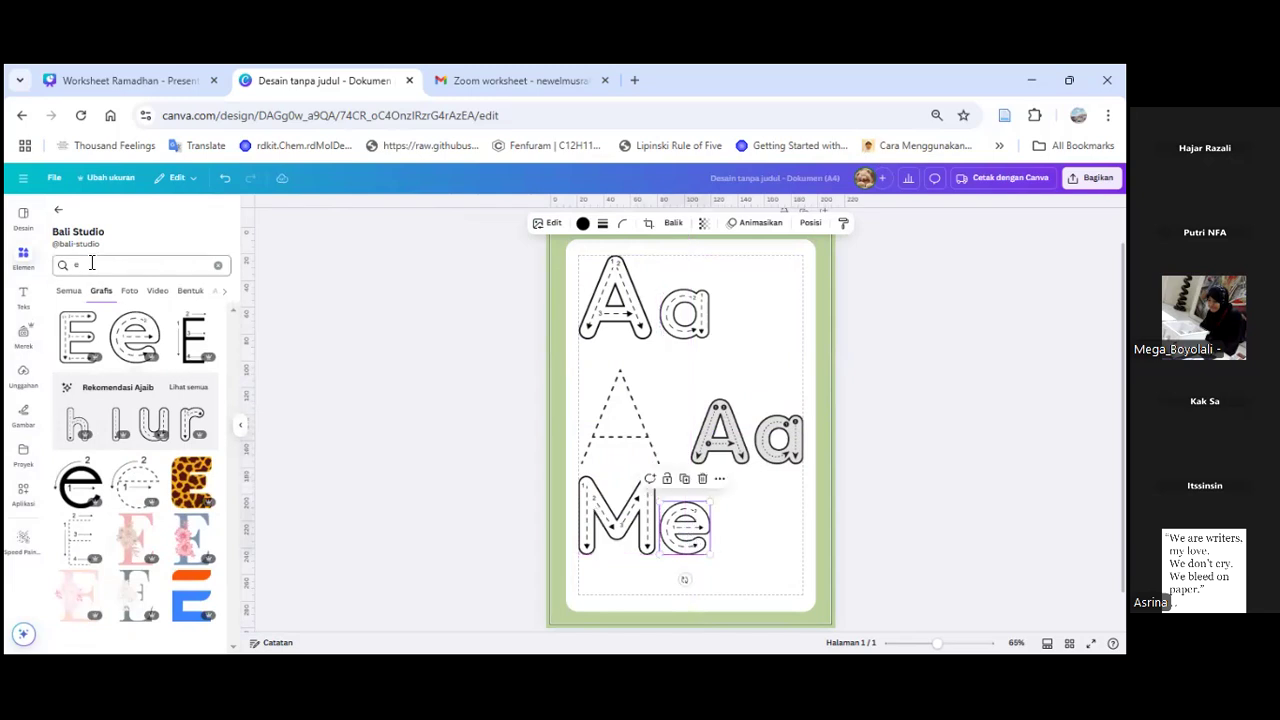
pyautogui.press('BackSpace')
pyautogui.write('s')
pyautogui.press('Return')
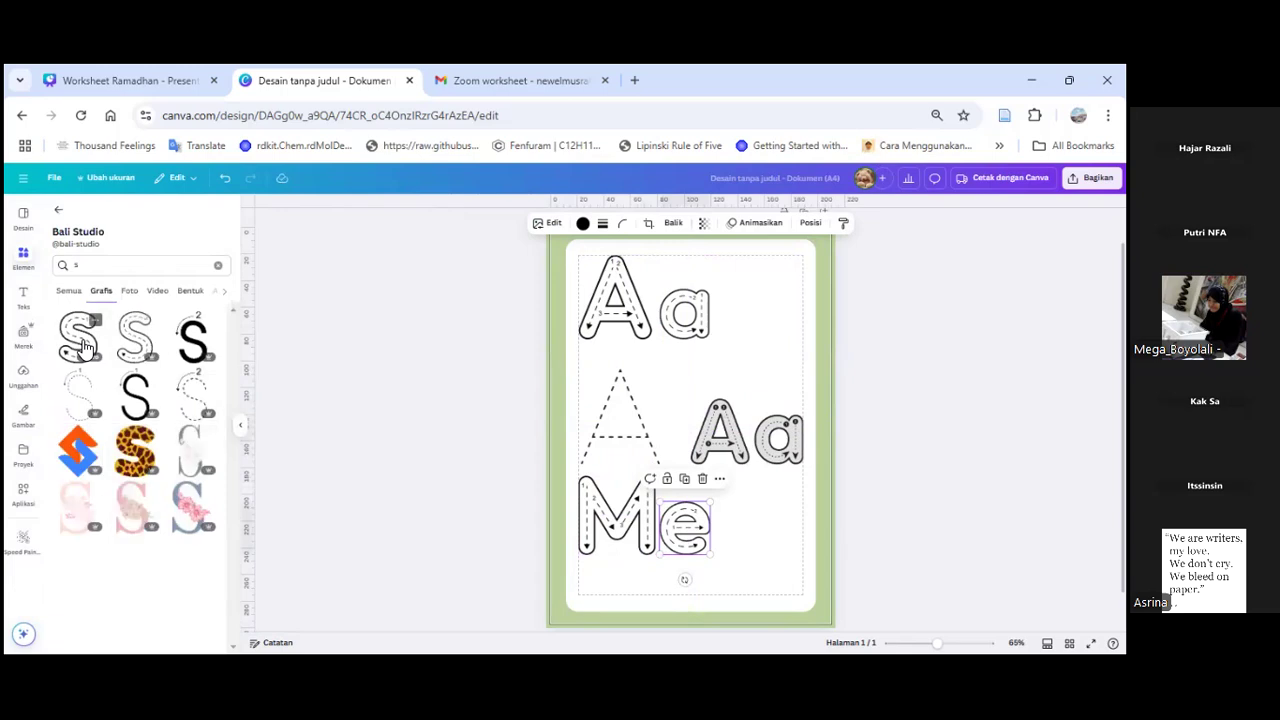
pyautogui.moveTo(749, 347); pyautogui.dragTo(695, 420)
pyautogui.moveTo(676, 470); pyautogui.dragTo(766, 509)
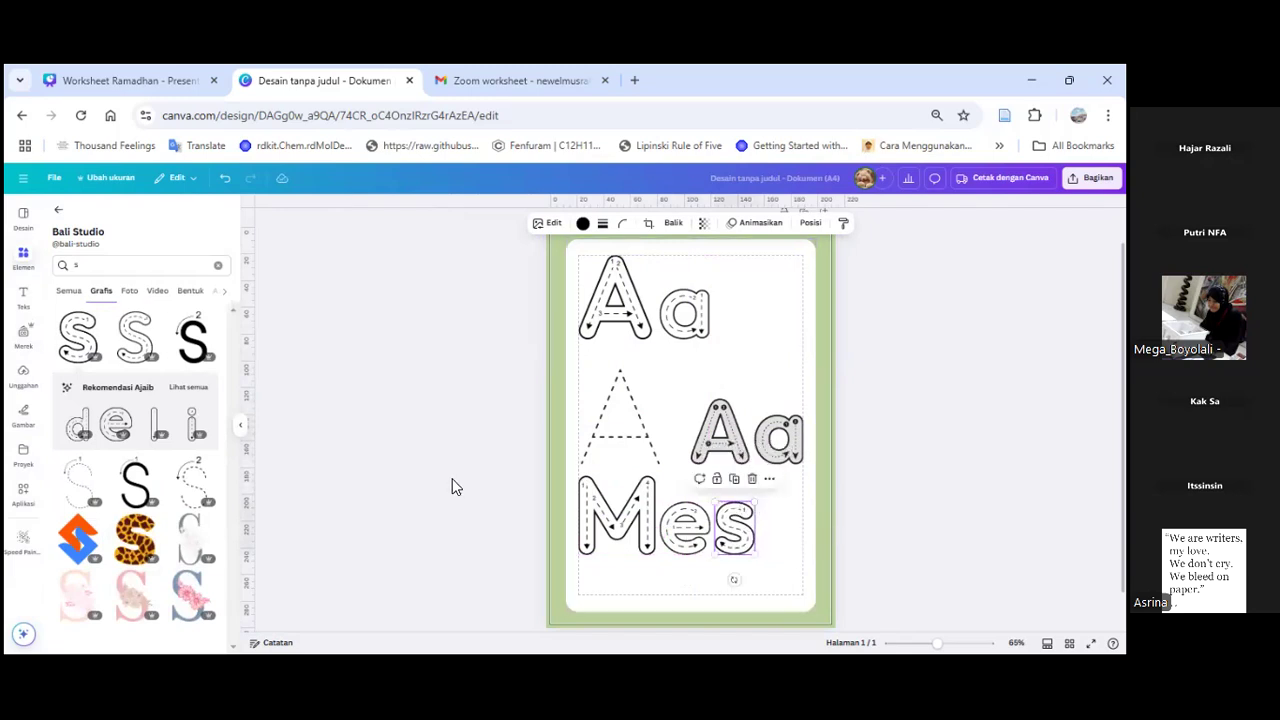
pyautogui.click(463, 387)
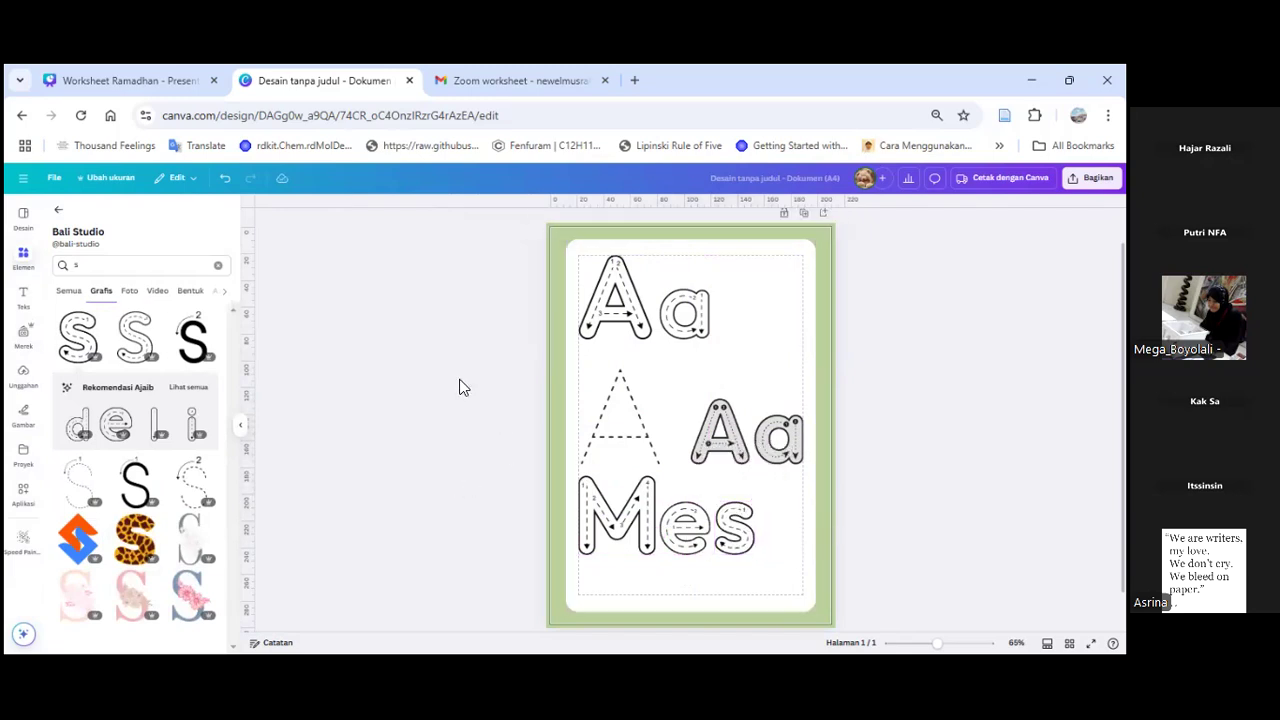
# Step: Search Bali Studio's graphics for "j" and place a reduced outlined lowercase j directly after the s
pyautogui.click(132, 270)
pyautogui.press('BackSpace')
pyautogui.write('l')
pyautogui.press('Return')
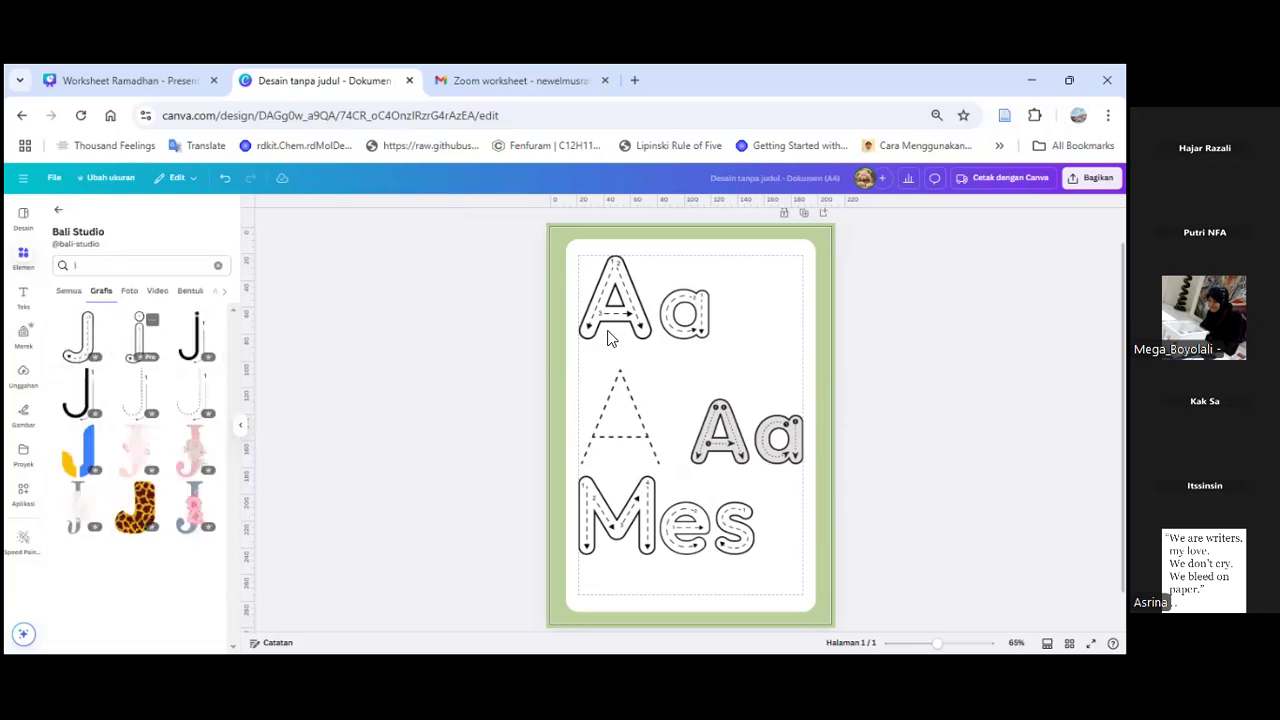
pyautogui.moveTo(720, 347); pyautogui.dragTo(763, 538)
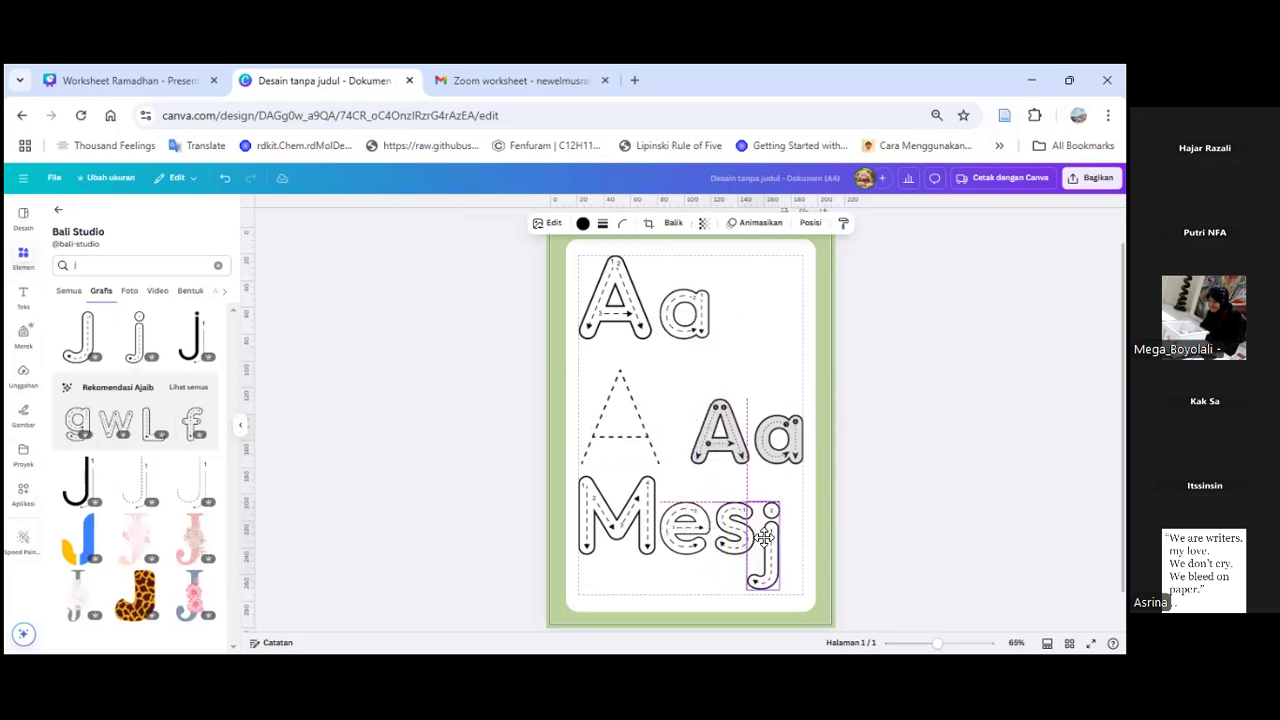
# Step: Select the M, e, s and j graphics together and scale them down proportionally toward the page's left side
pyautogui.click(639, 521)
pyautogui.keyDown('shift'); pyautogui.click(686, 528); pyautogui.keyUp('shift')
pyautogui.keyDown('shift'); pyautogui.click(770, 575); pyautogui.keyUp('shift')
pyautogui.moveTo(781, 591); pyautogui.dragTo(733, 565)
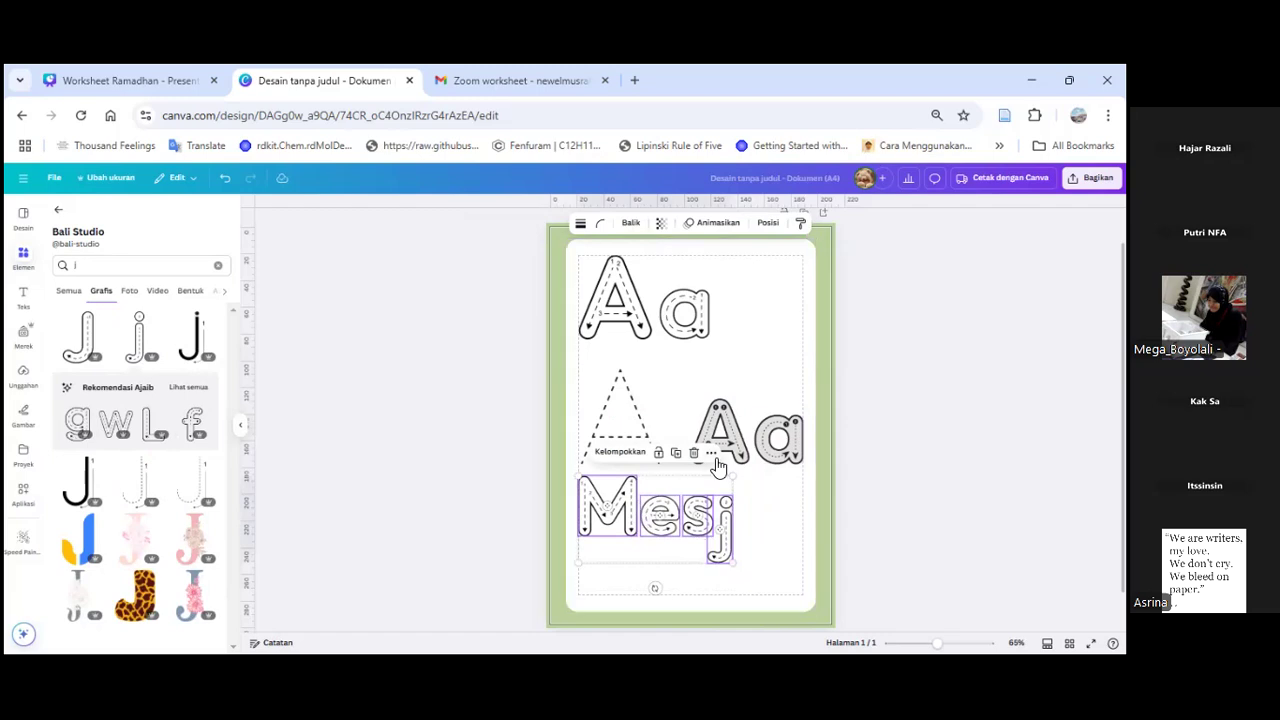
pyautogui.click(824, 485)
pyautogui.click(604, 522)
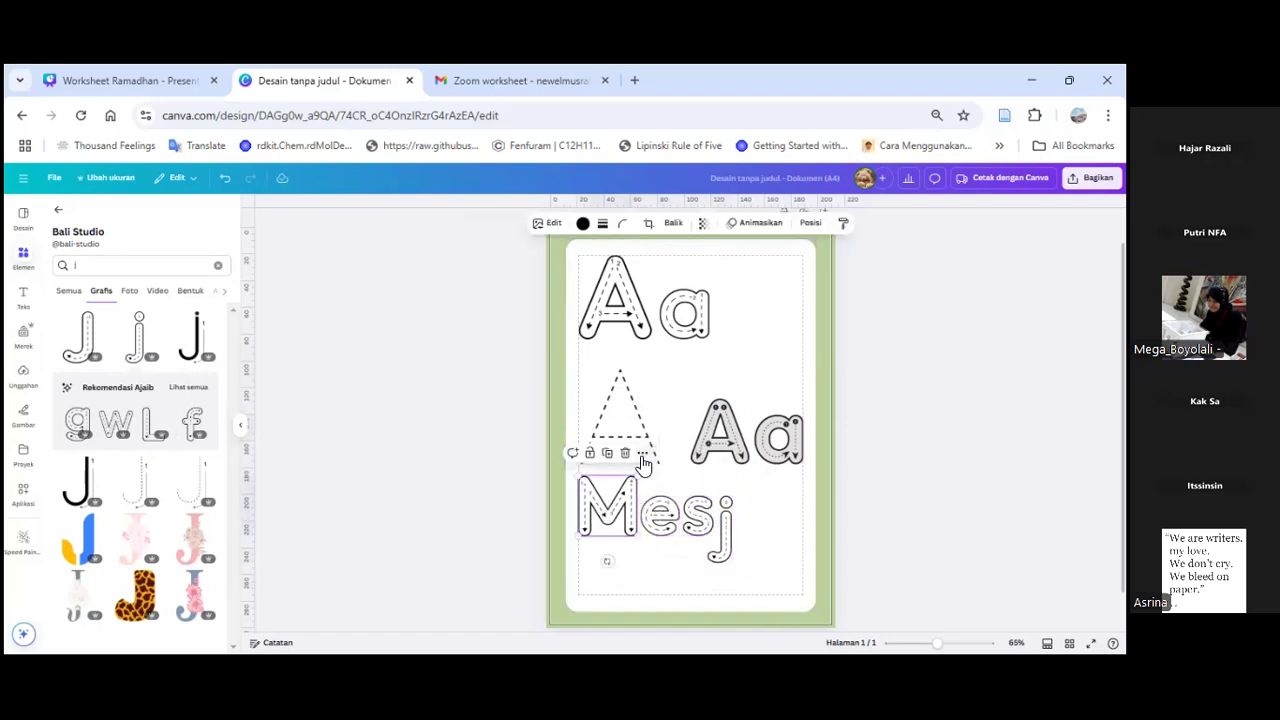
pyautogui.click(643, 455)
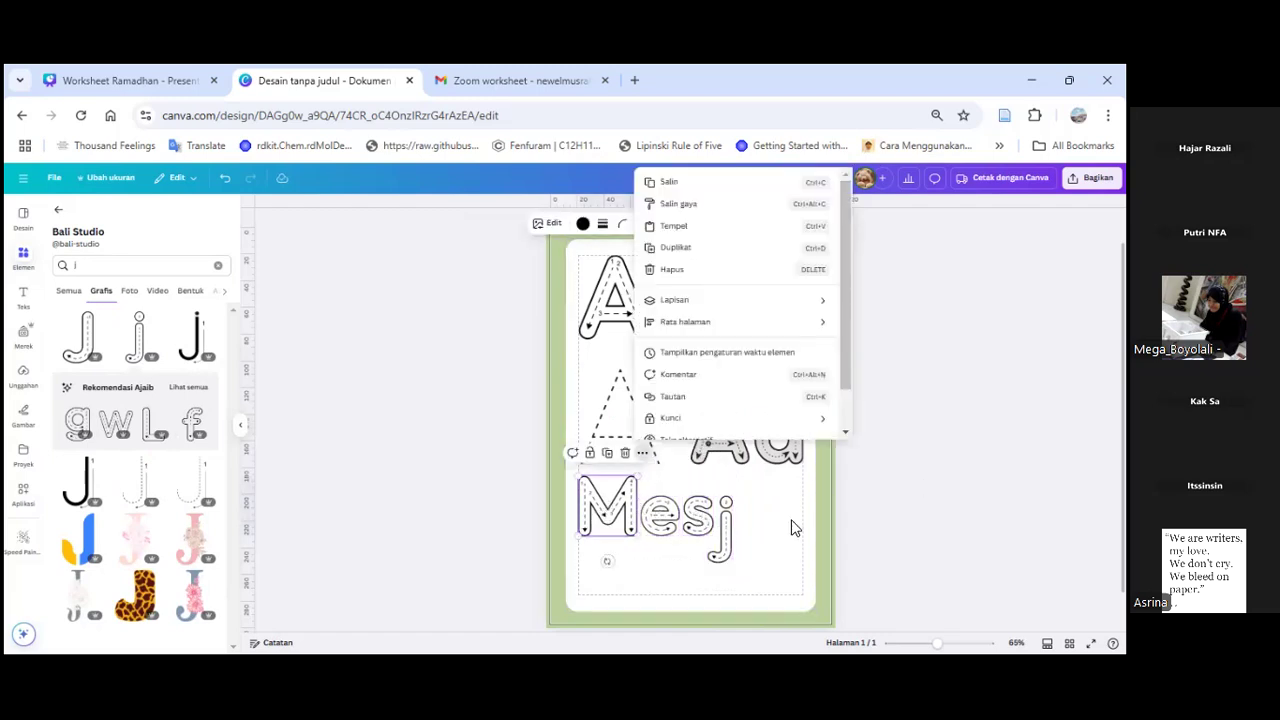
pyautogui.click(943, 511)
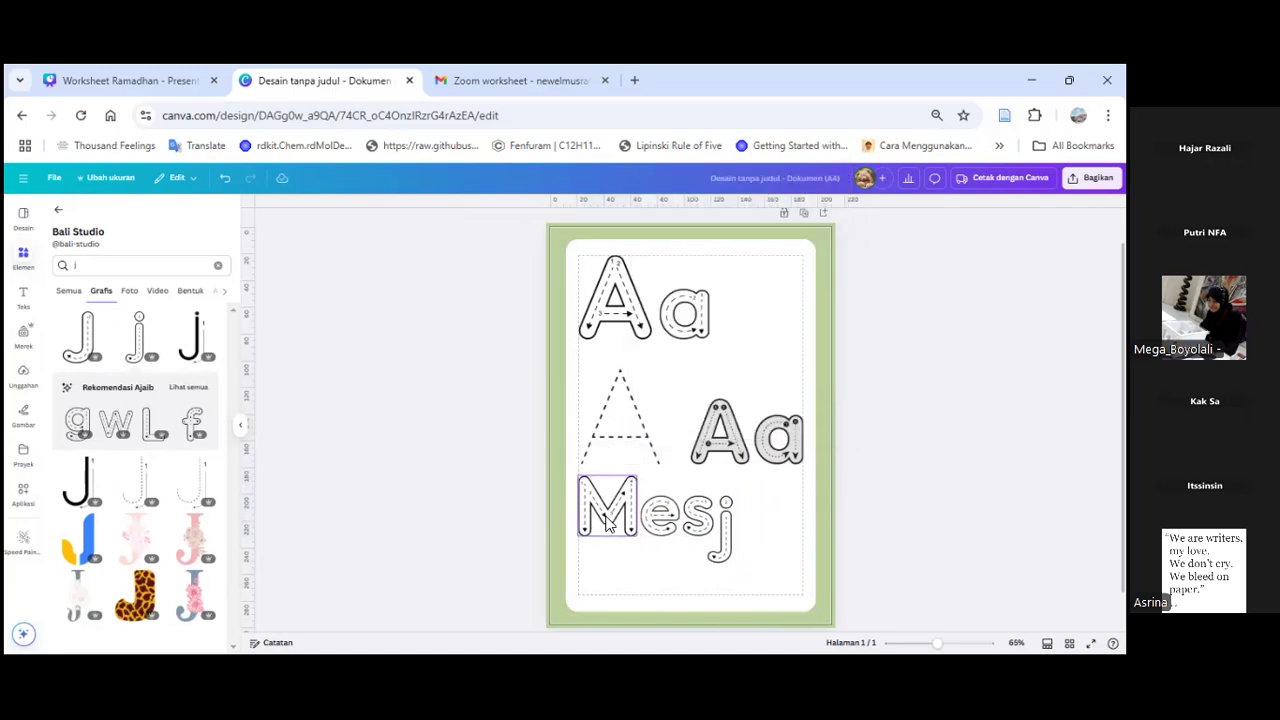
pyautogui.click(610, 527)
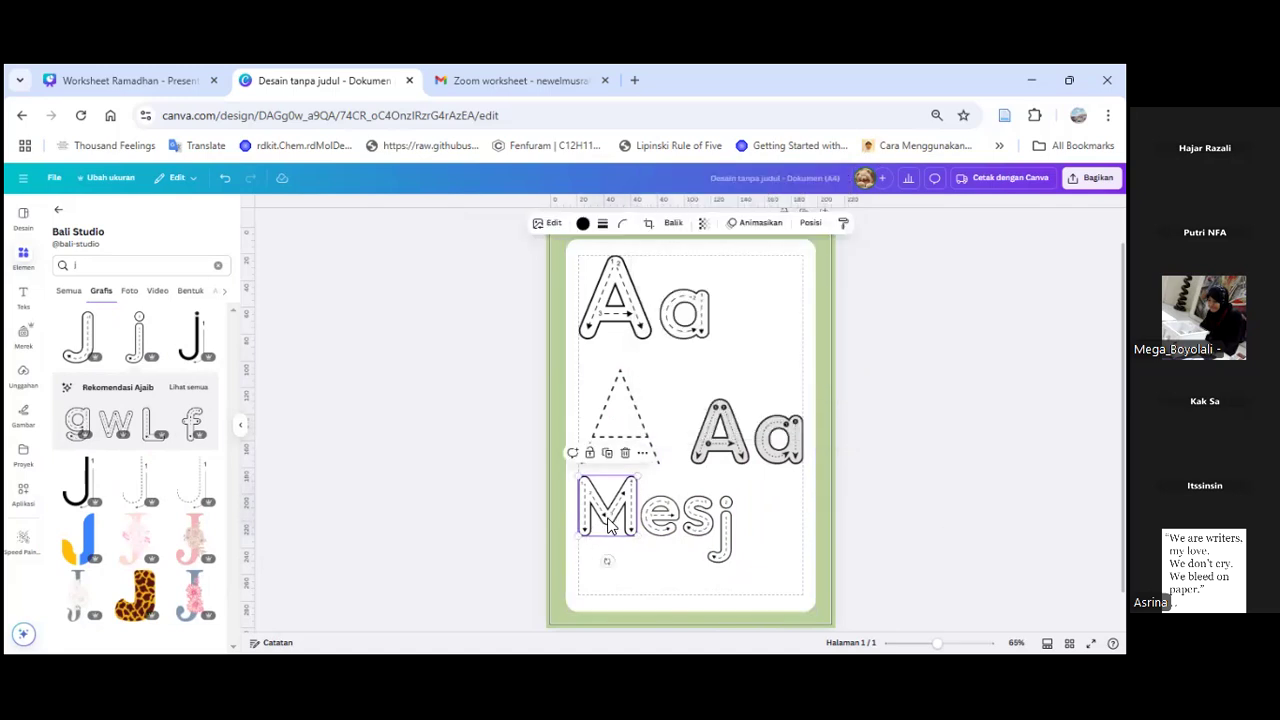
pyautogui.keyDown('shift'); pyautogui.click(662, 516); pyautogui.keyUp('shift')
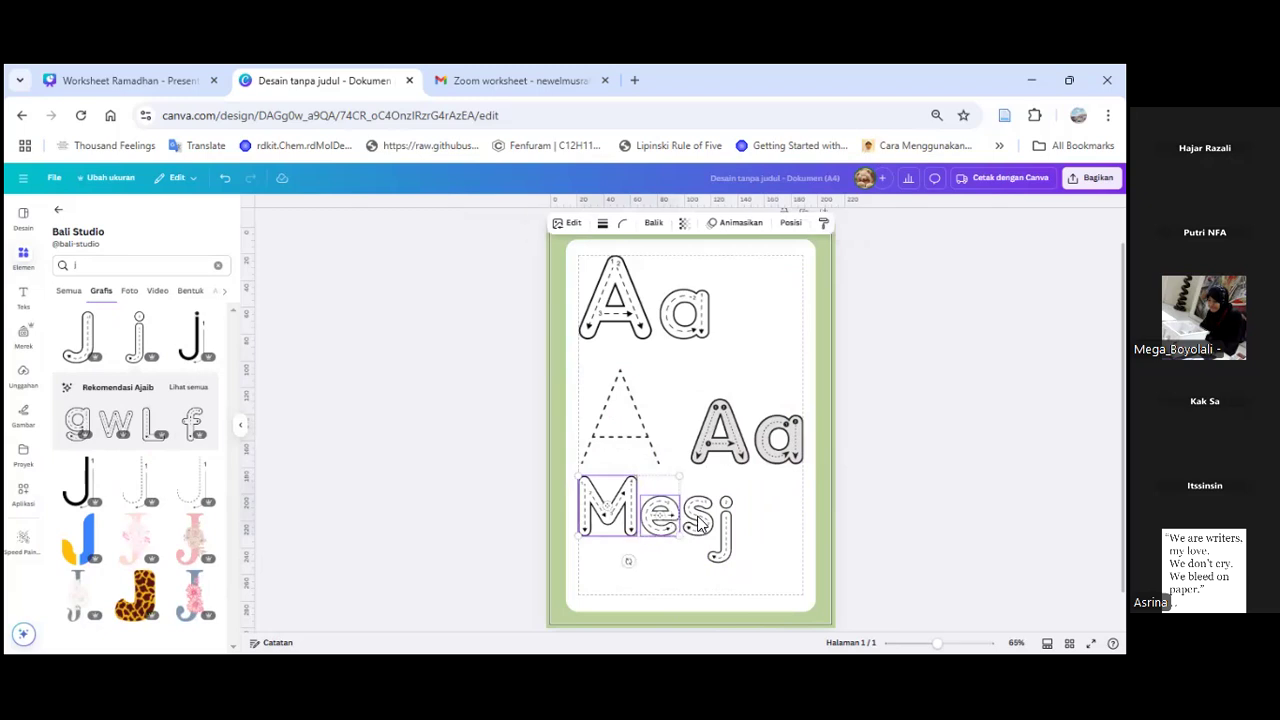
pyautogui.keyDown('shift'); pyautogui.click(697, 518); pyautogui.keyUp('shift')
pyautogui.keyDown('shift'); pyautogui.click(720, 530); pyautogui.keyUp('shift')
pyautogui.click(870, 468)
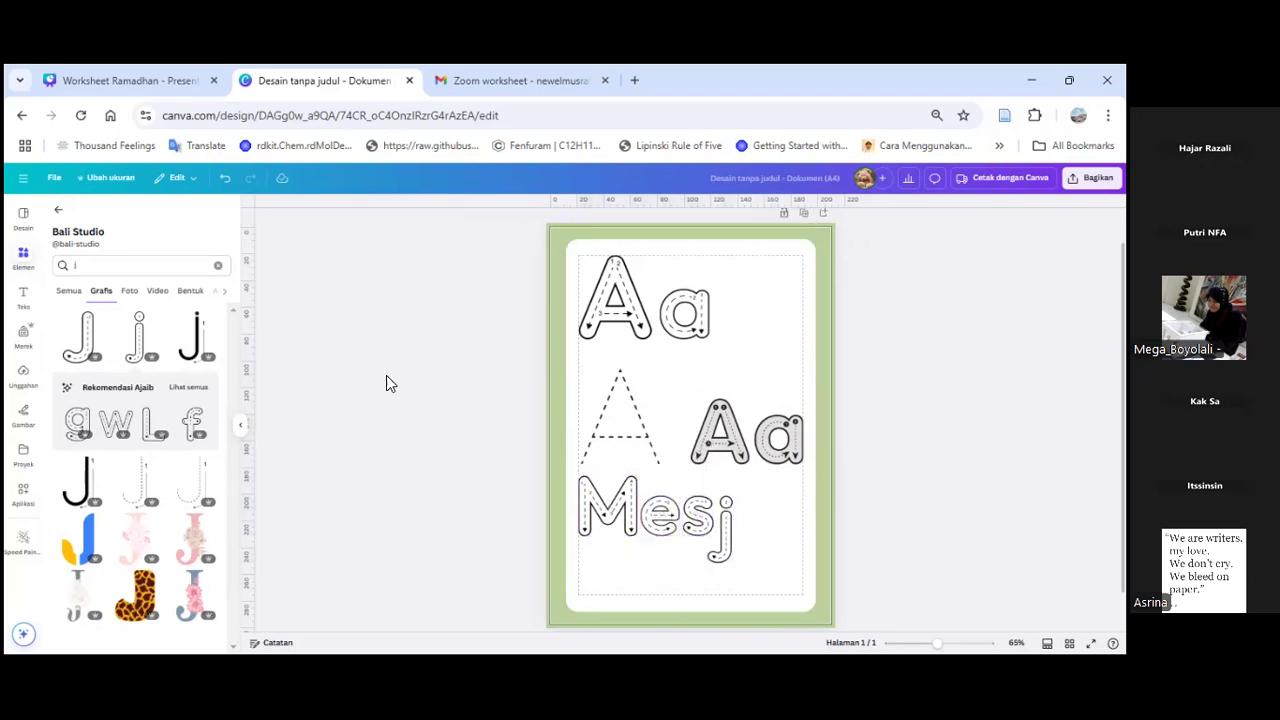
# Step: Search Bali Studio's graphics for "i" and place a reduced numbered dashed lowercase i in the page's upper-right area
pyautogui.click(219, 266)
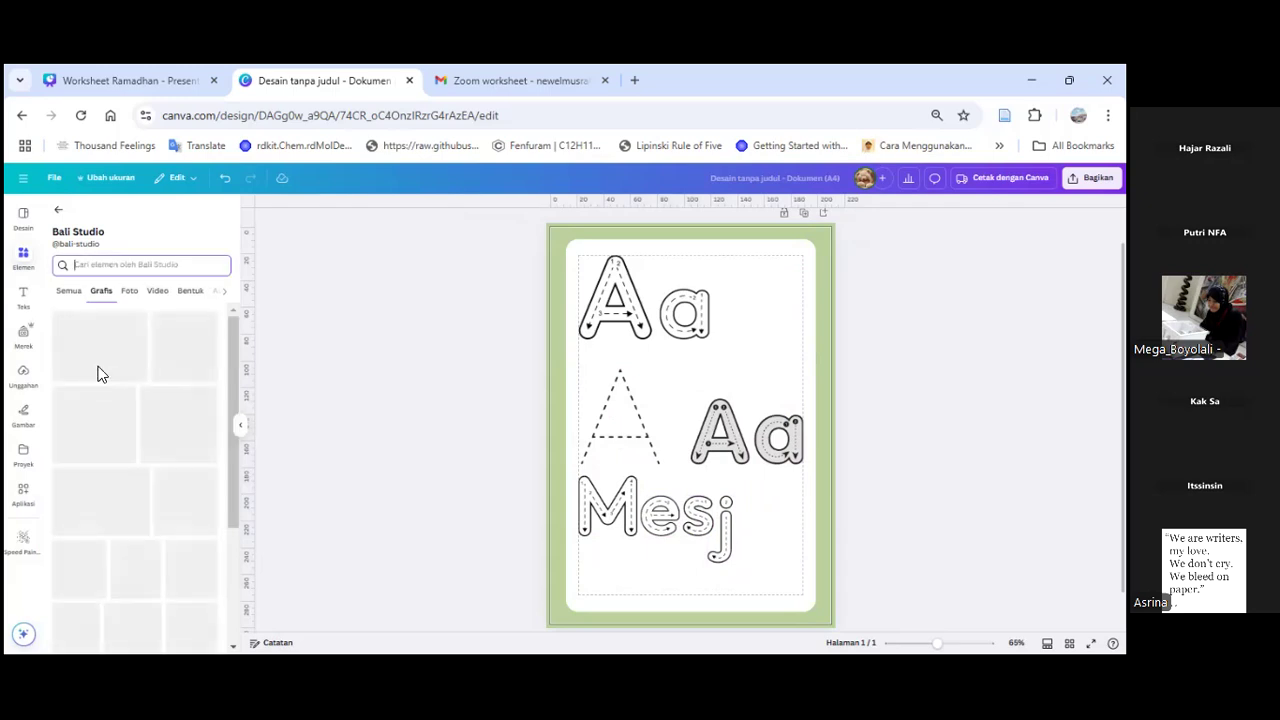
pyautogui.scroll(-1, 150, 380)
pyautogui.scroll(1, 146, 370)
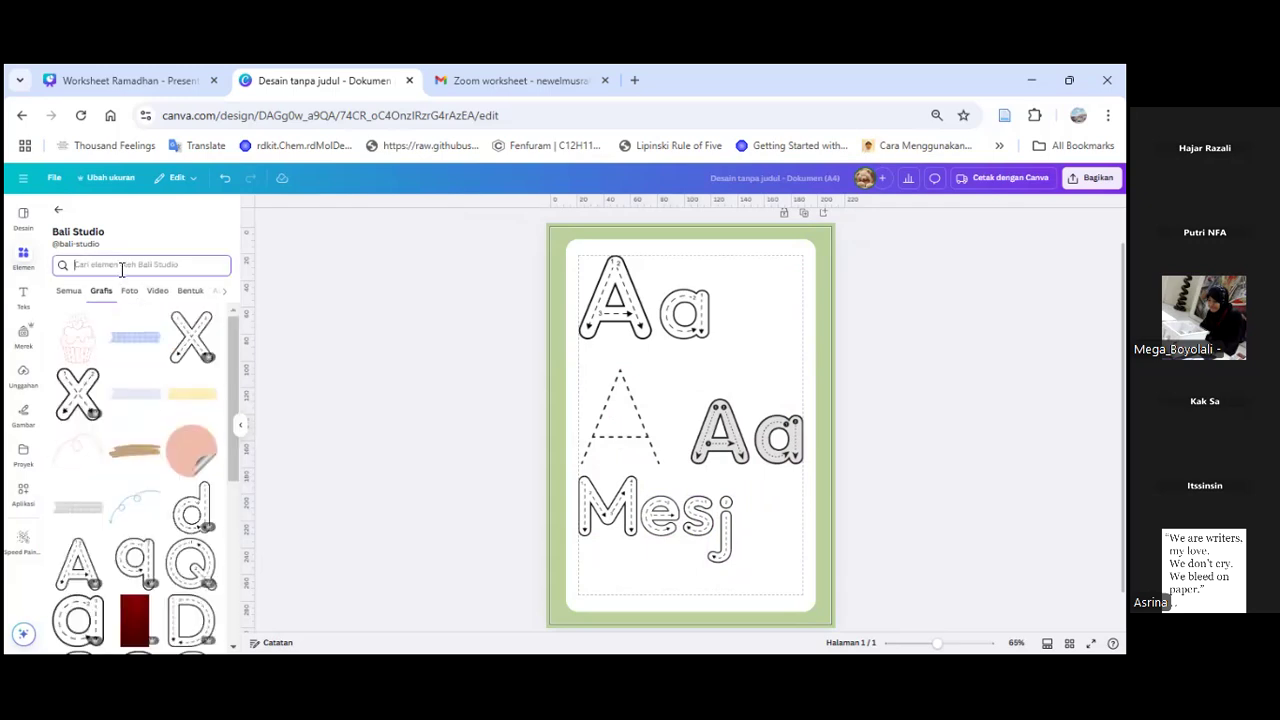
pyautogui.write('i')
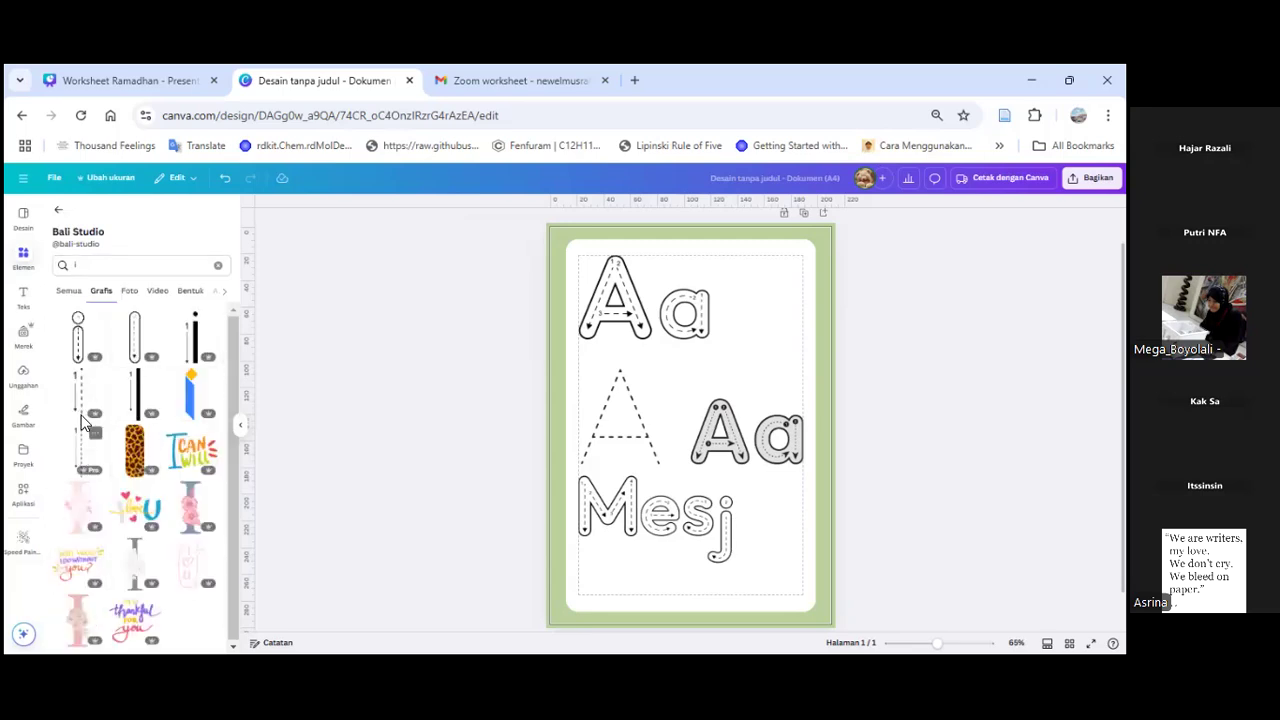
pyautogui.click(80, 400)
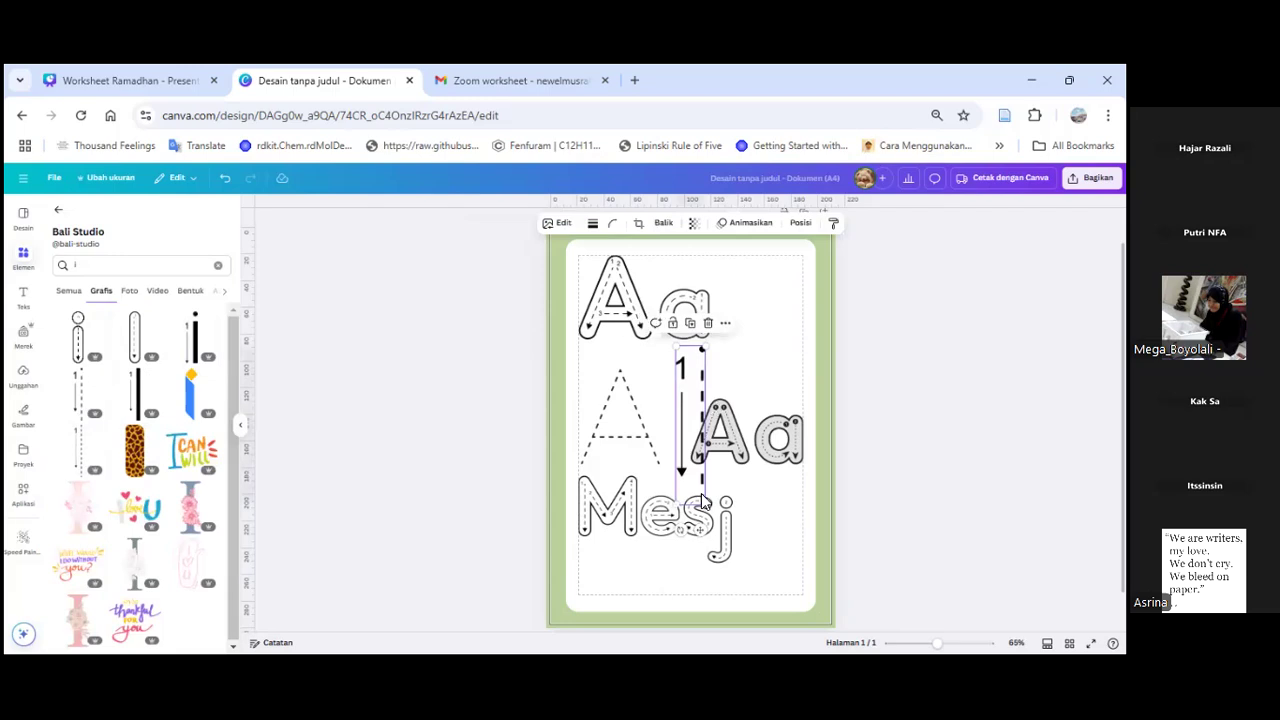
pyautogui.moveTo(706, 504); pyautogui.dragTo(756, 347)
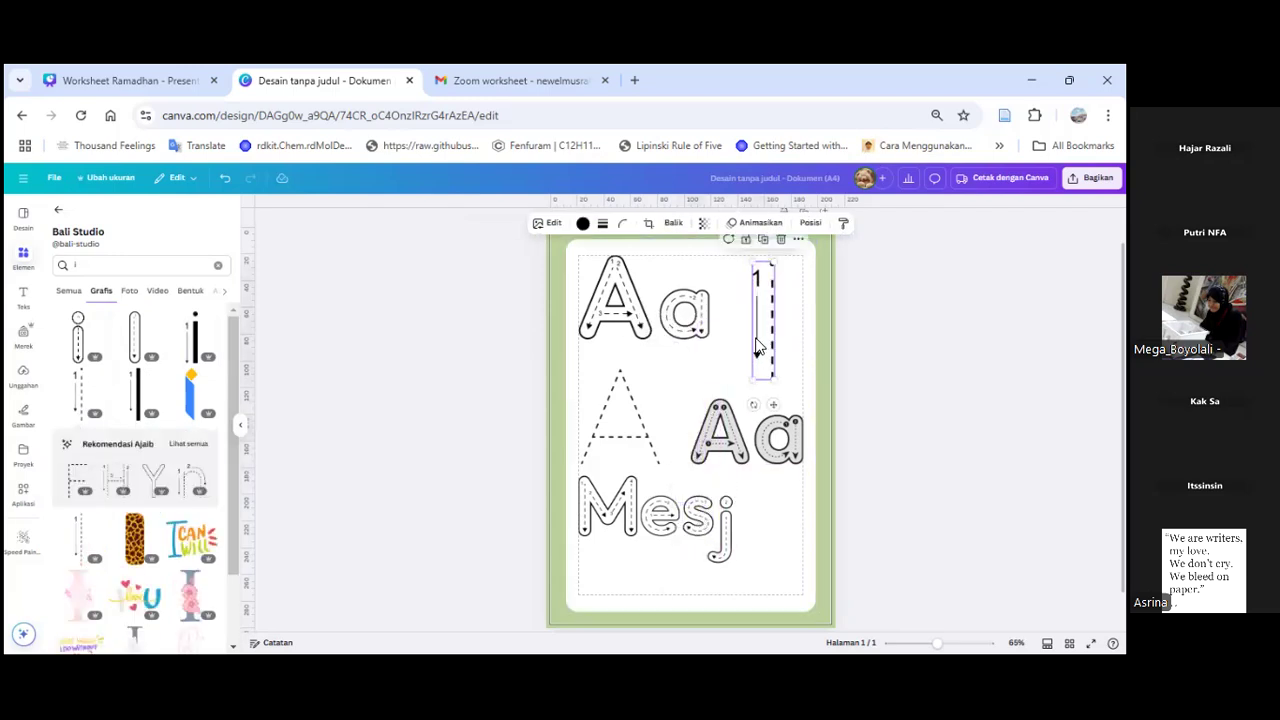
# Step: Show all magic recommendations for the dashed i and place a reduced numbered dashed lowercase n directly after the j
pyautogui.click(157, 266)
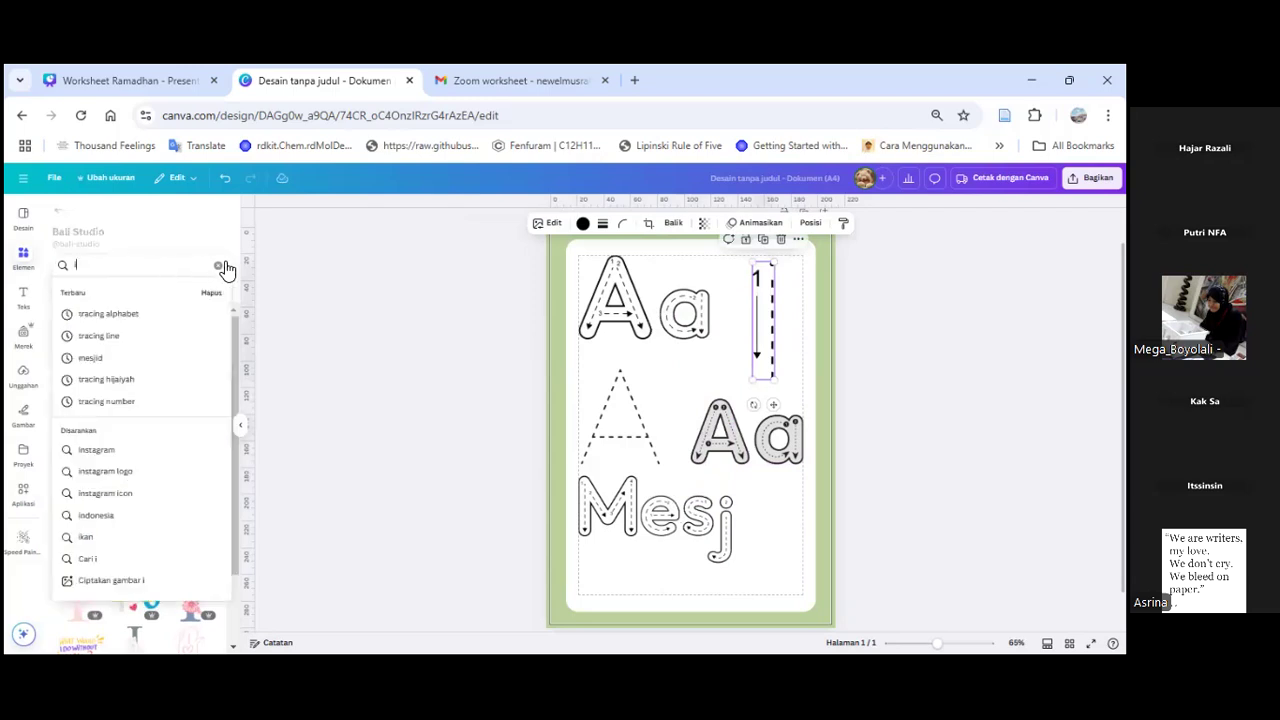
pyautogui.click(233, 452)
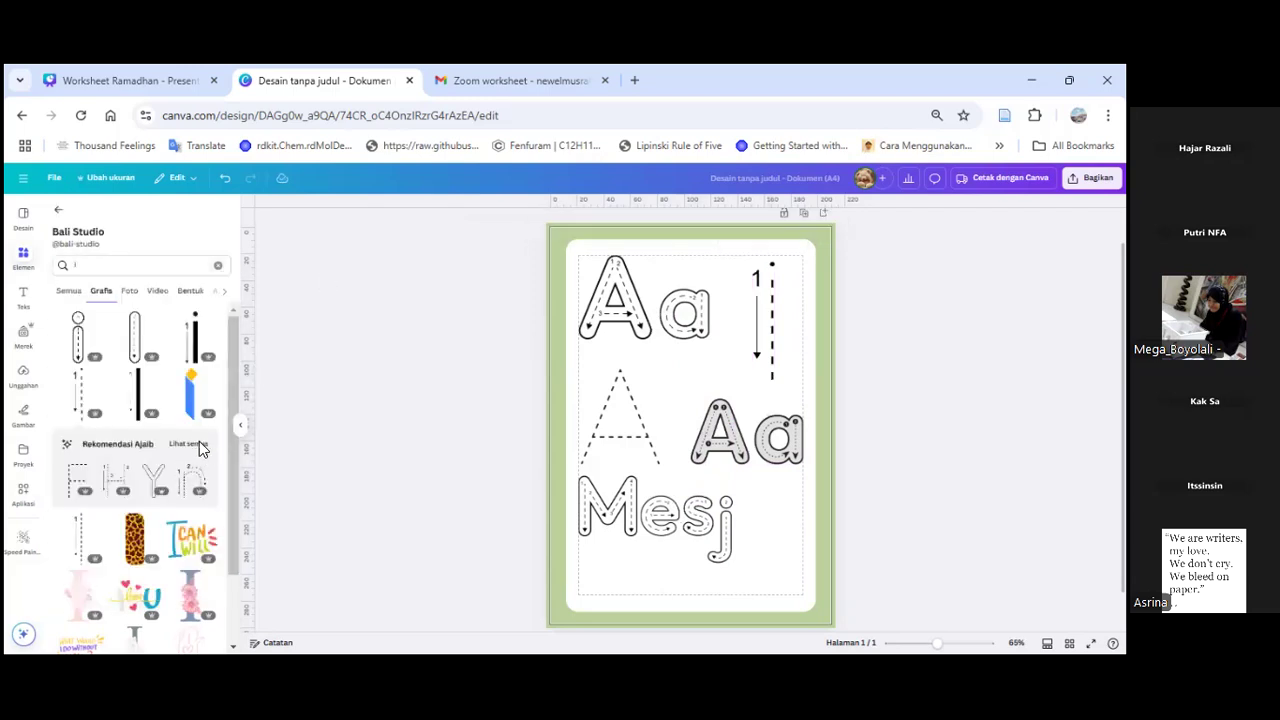
pyautogui.click(198, 444)
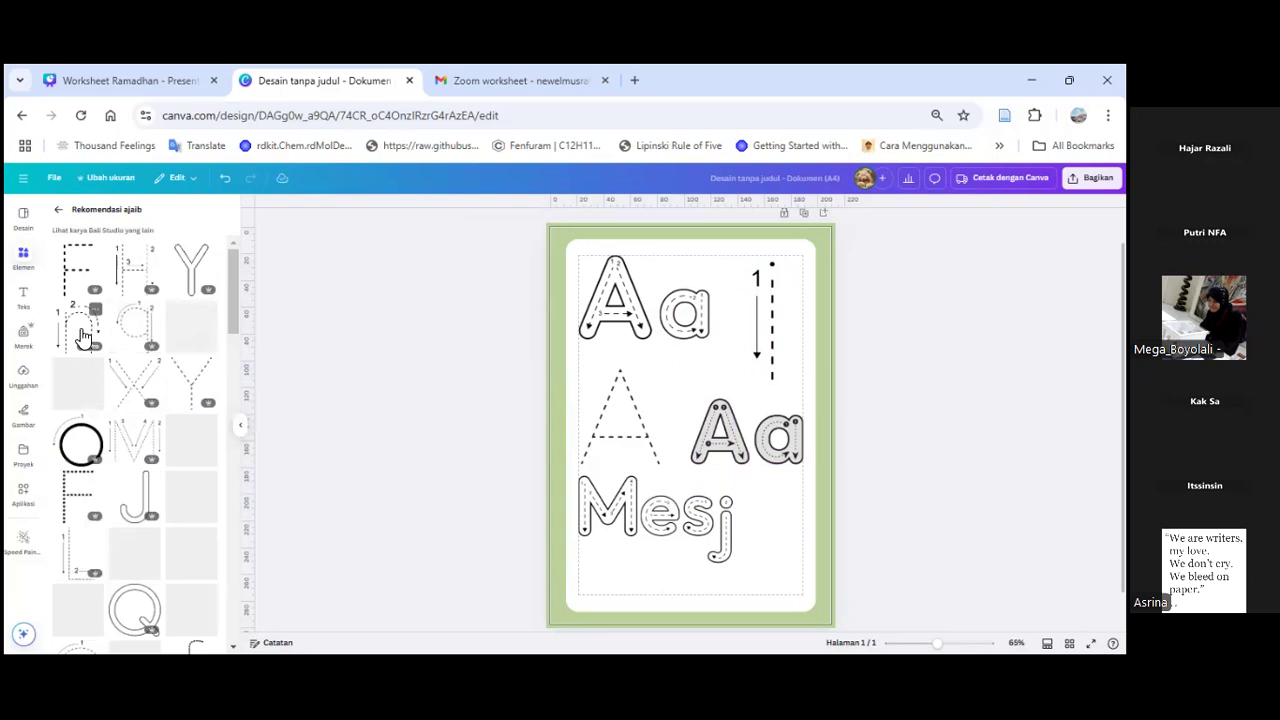
pyautogui.moveTo(748, 491); pyautogui.dragTo(693, 461)
pyautogui.moveTo(671, 416); pyautogui.dragTo(771, 530)
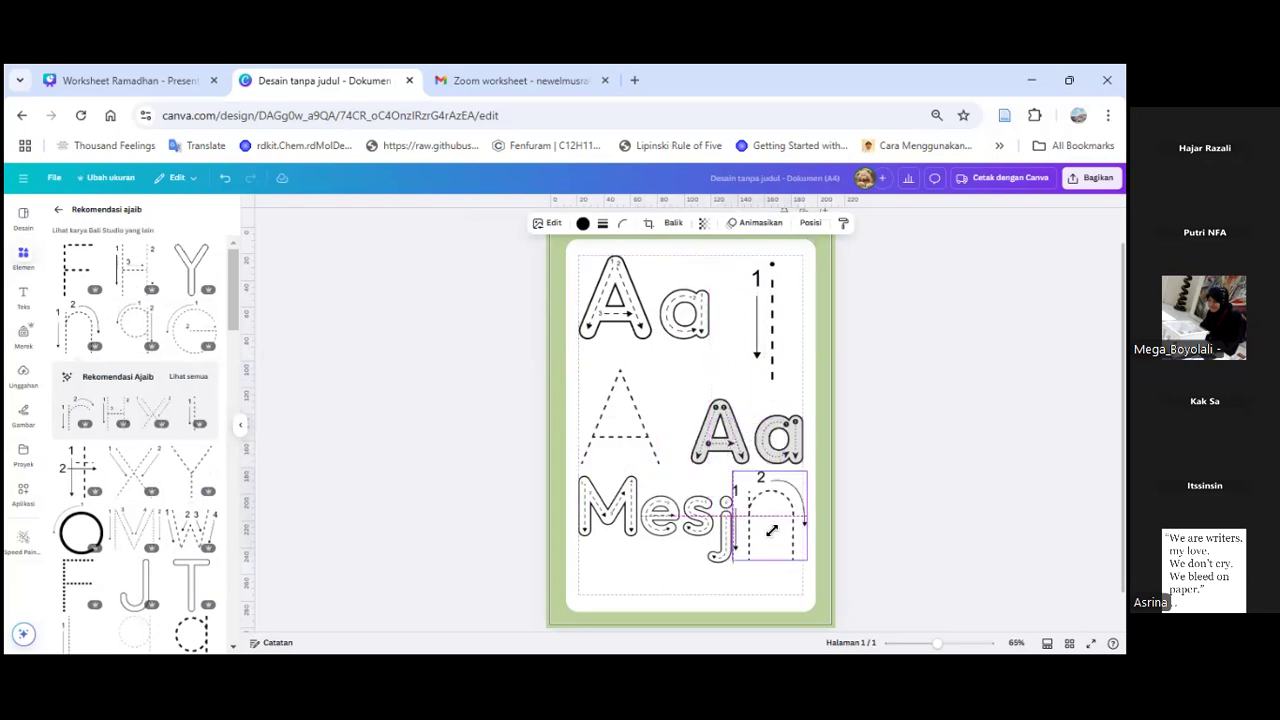
pyautogui.moveTo(807, 472); pyautogui.dragTo(769, 509)
pyautogui.click(746, 542)
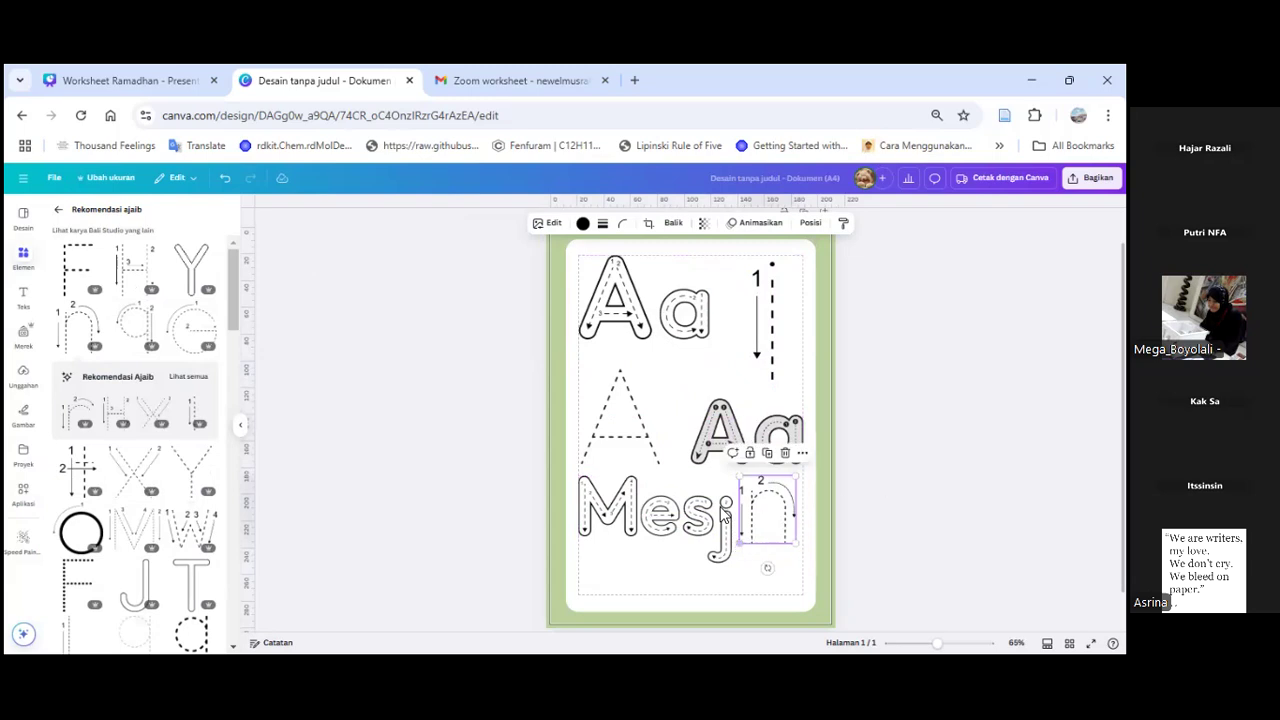
pyautogui.click(877, 475)
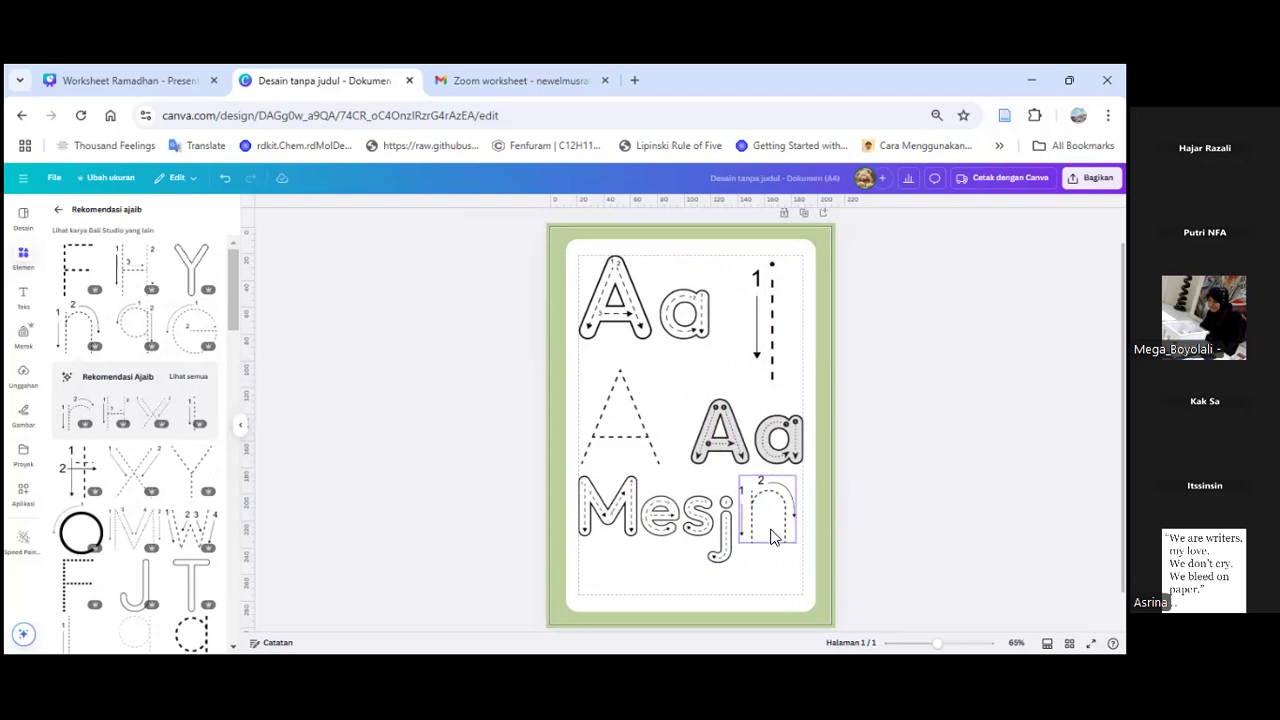
pyautogui.moveTo(771, 533)
pyautogui.mouseDown()
pyautogui.moveTo(762, 516)
pyautogui.moveTo(774, 521)
pyautogui.mouseUp()
pyautogui.click(907, 451)
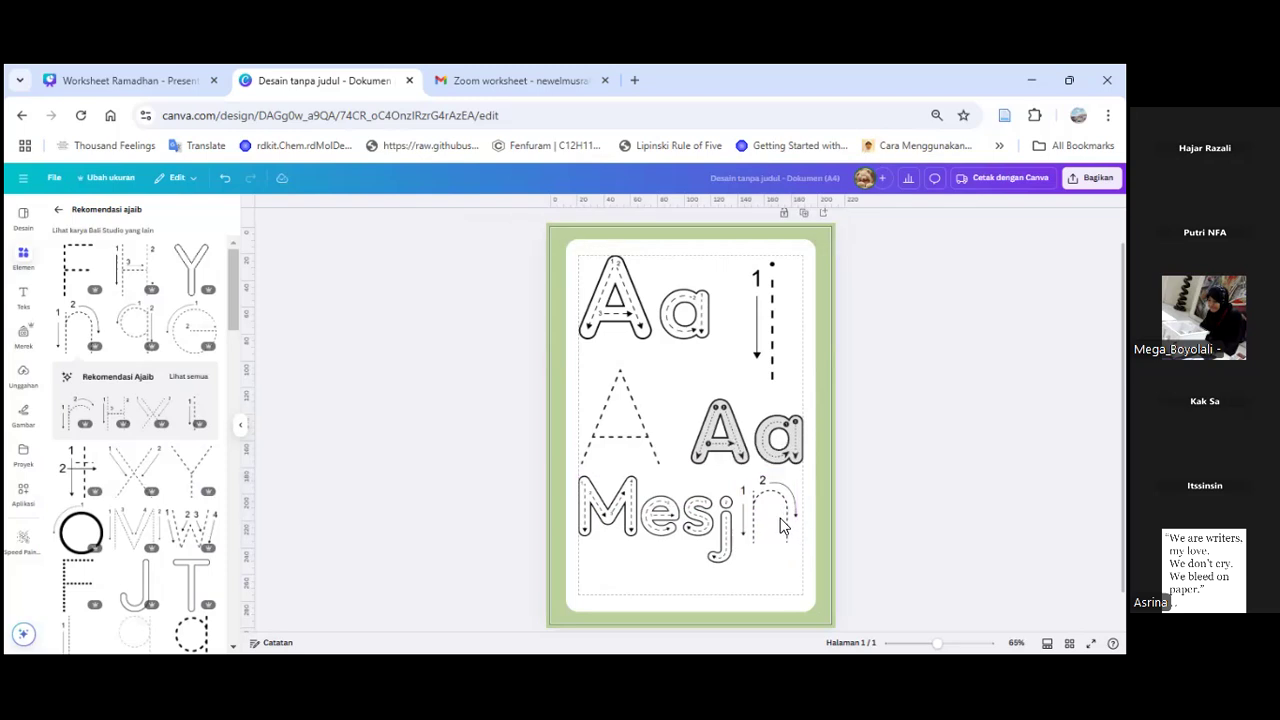
# Step: Add the numbered dashed W from the recommendations and place it at reduced size below the M and e
pyautogui.scroll(-1, 183, 463)
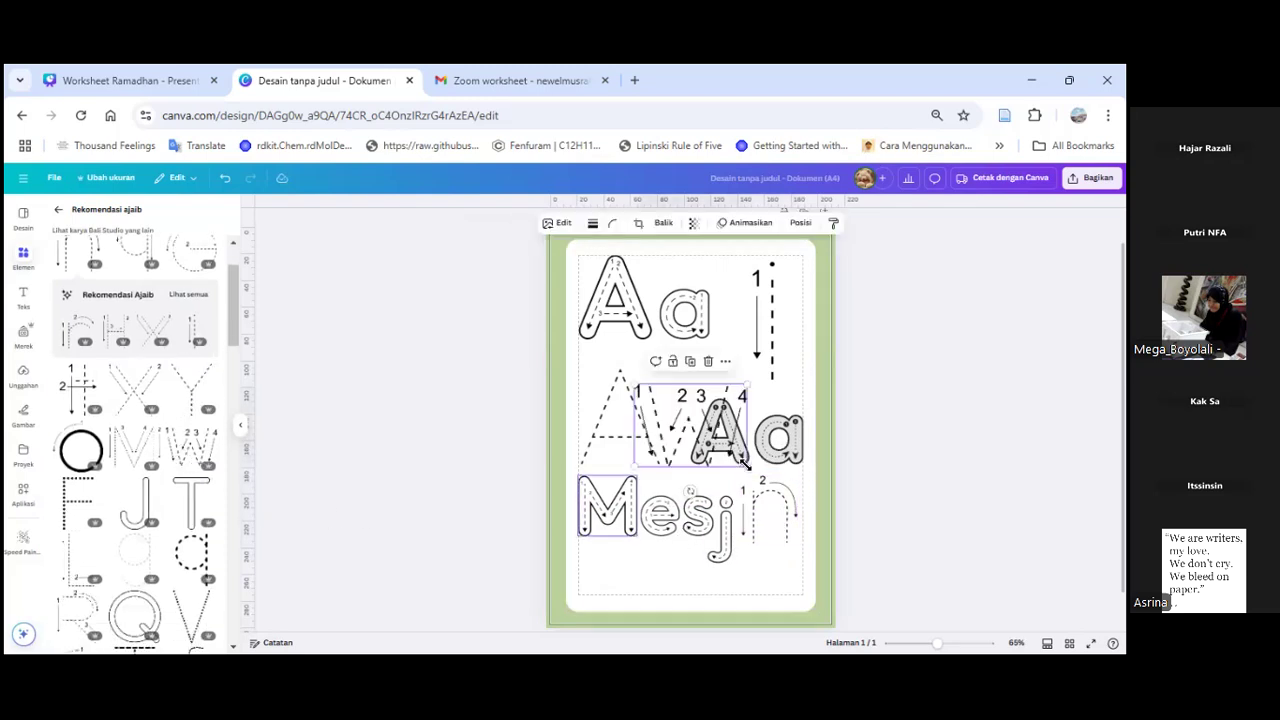
pyautogui.moveTo(687, 435)
pyautogui.mouseDown()
pyautogui.moveTo(668, 419)
pyautogui.moveTo(659, 592)
pyautogui.moveTo(630, 598)
pyautogui.moveTo(620, 583)
pyautogui.mouseUp()
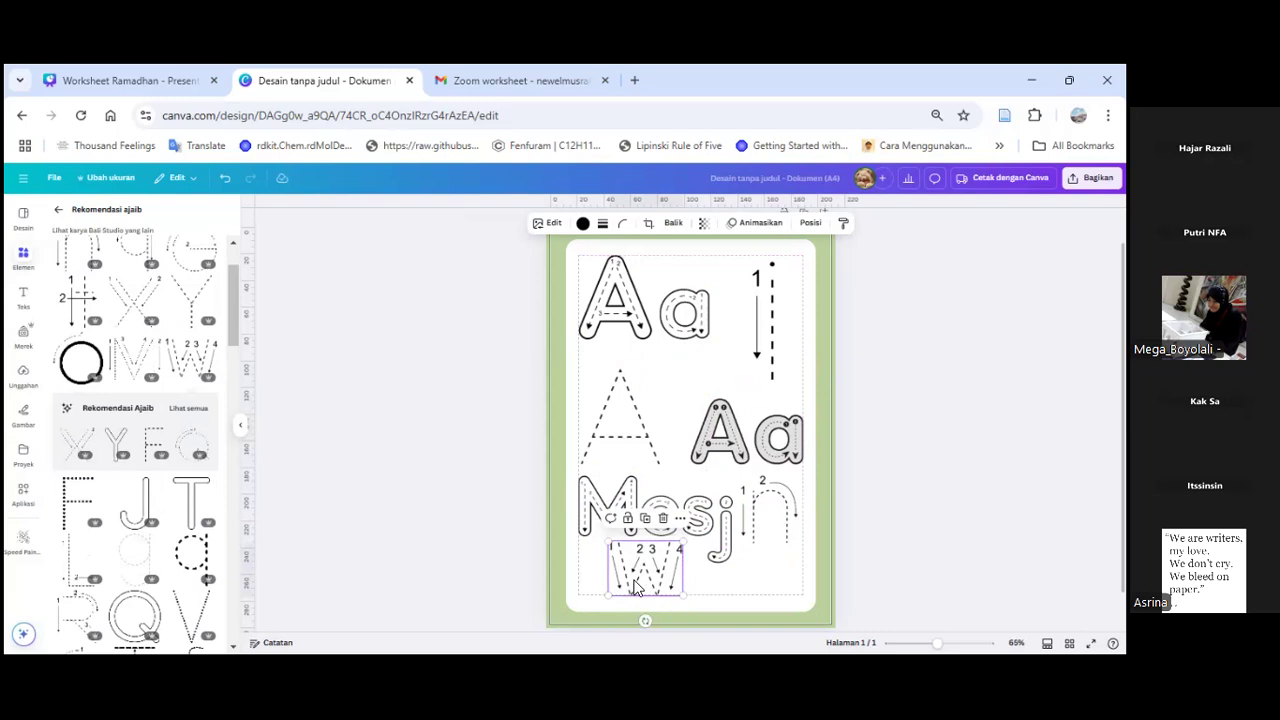
pyautogui.click(938, 451)
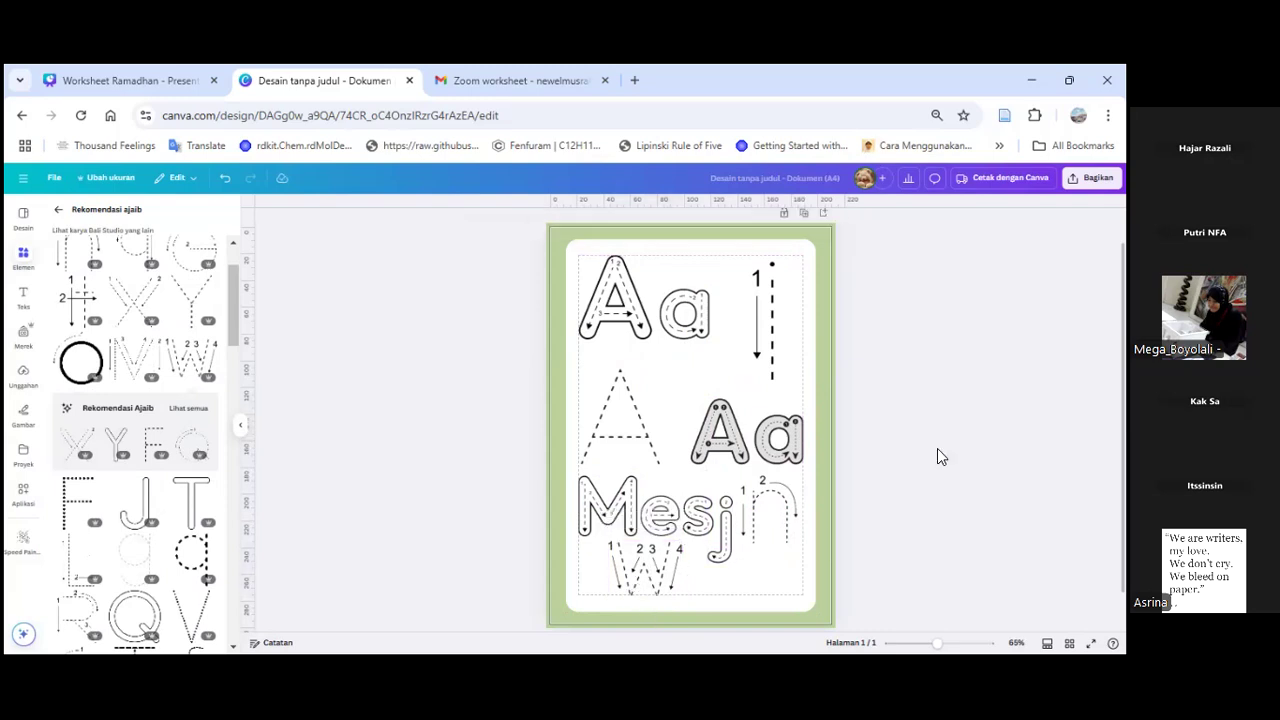
# Step: Return to the "tracing alphabet" graphics search, apply two filters, and run the search again
pyautogui.click(58, 212)
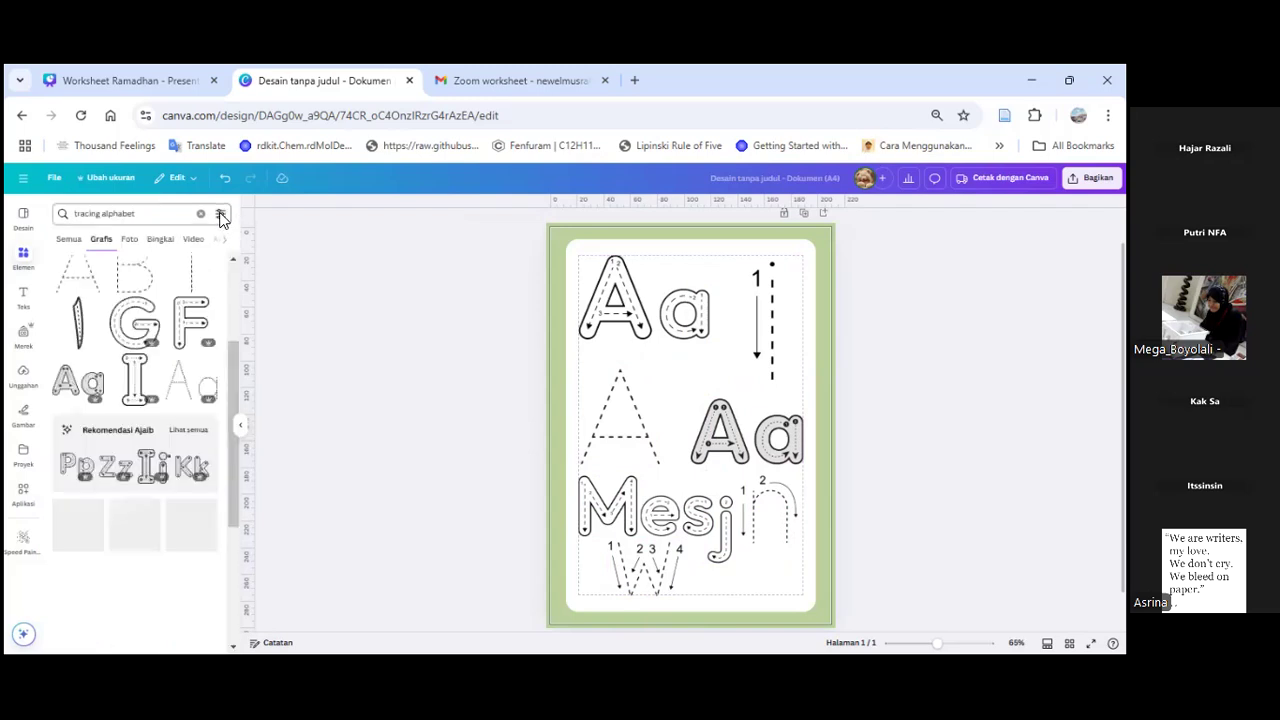
pyautogui.click(220, 213)
pyautogui.click(76, 436)
pyautogui.click(70, 493)
pyautogui.click(148, 215)
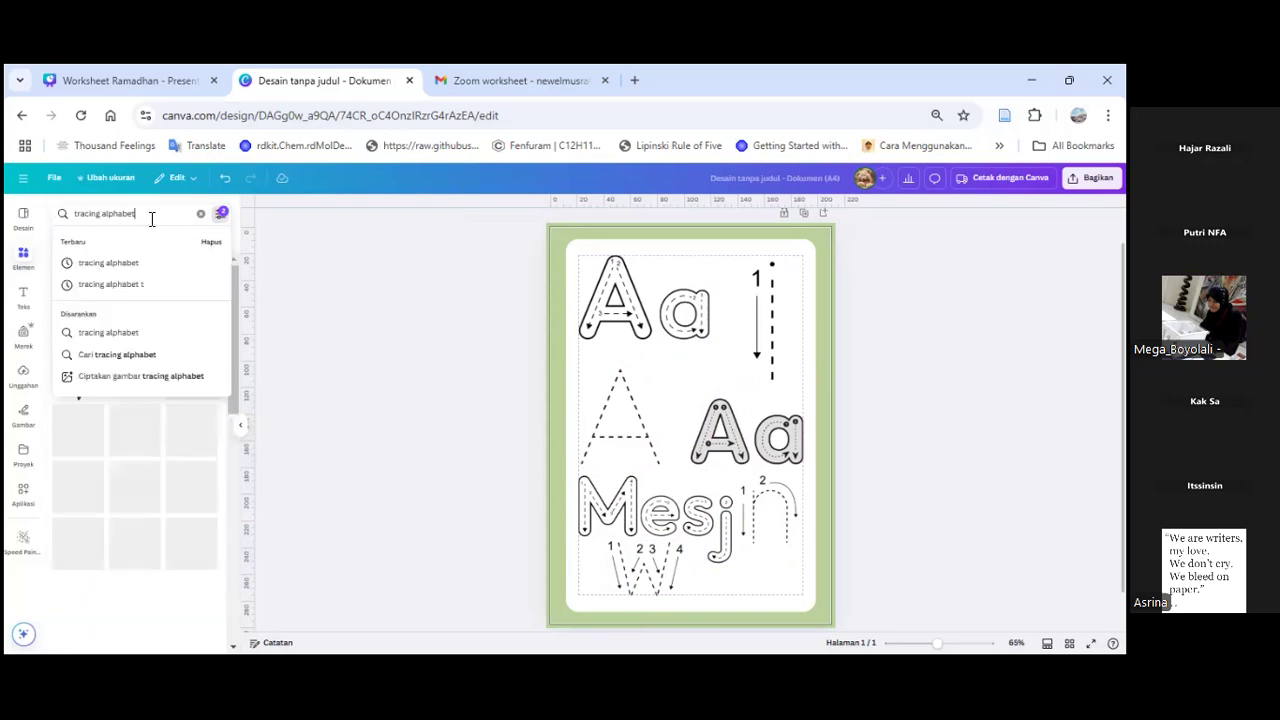
pyautogui.press('Return')
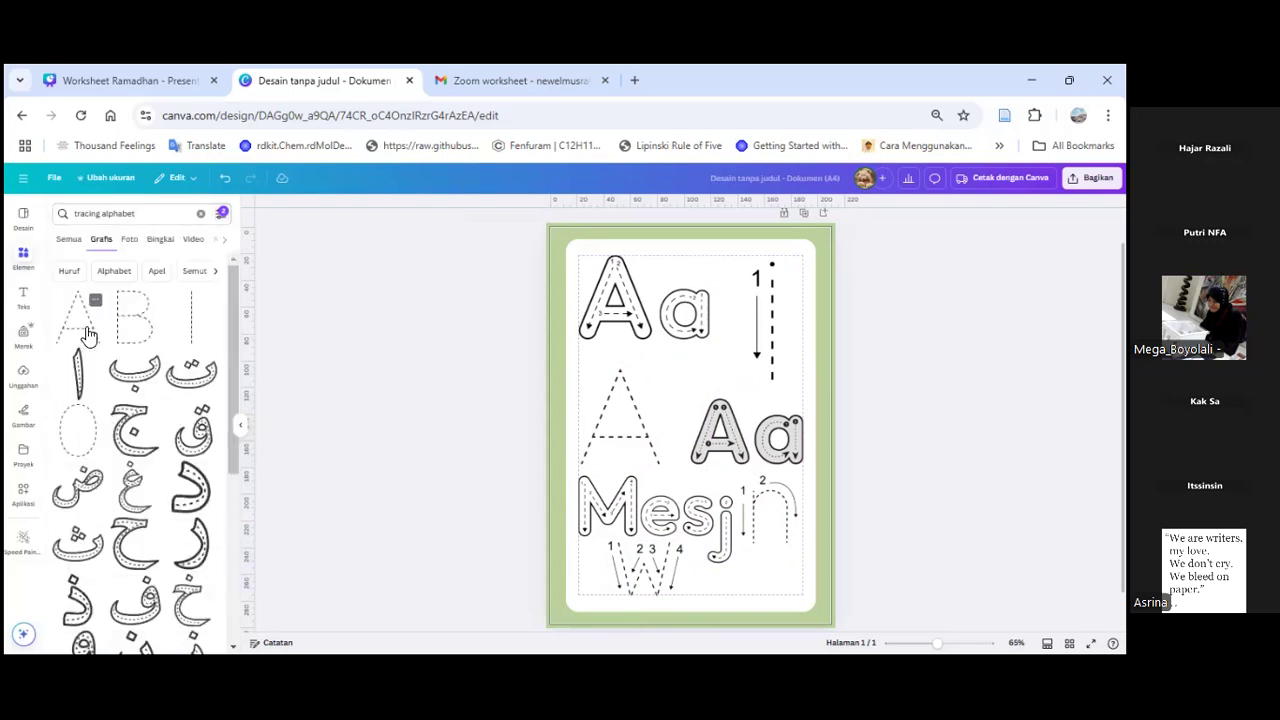
# Step: Scale down the thin dashed capital A at the page's middle left proportionally
pyautogui.moveTo(624, 424); pyautogui.dragTo(624, 424)
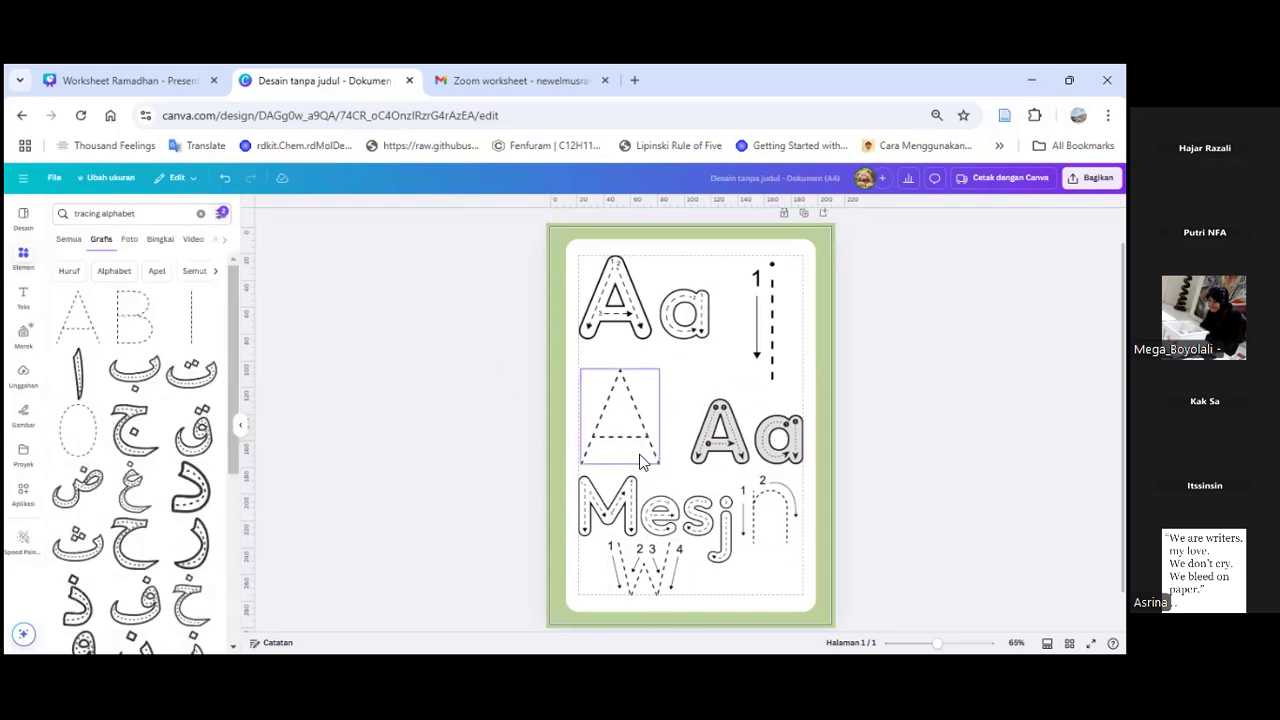
pyautogui.moveTo(659, 467); pyautogui.dragTo(639, 442)
pyautogui.click(480, 438)
# Step: Add a bold dashed capital A from the filtered results and place it at reduced size beside the thin dashed A
pyautogui.scroll(-1, 145, 425)
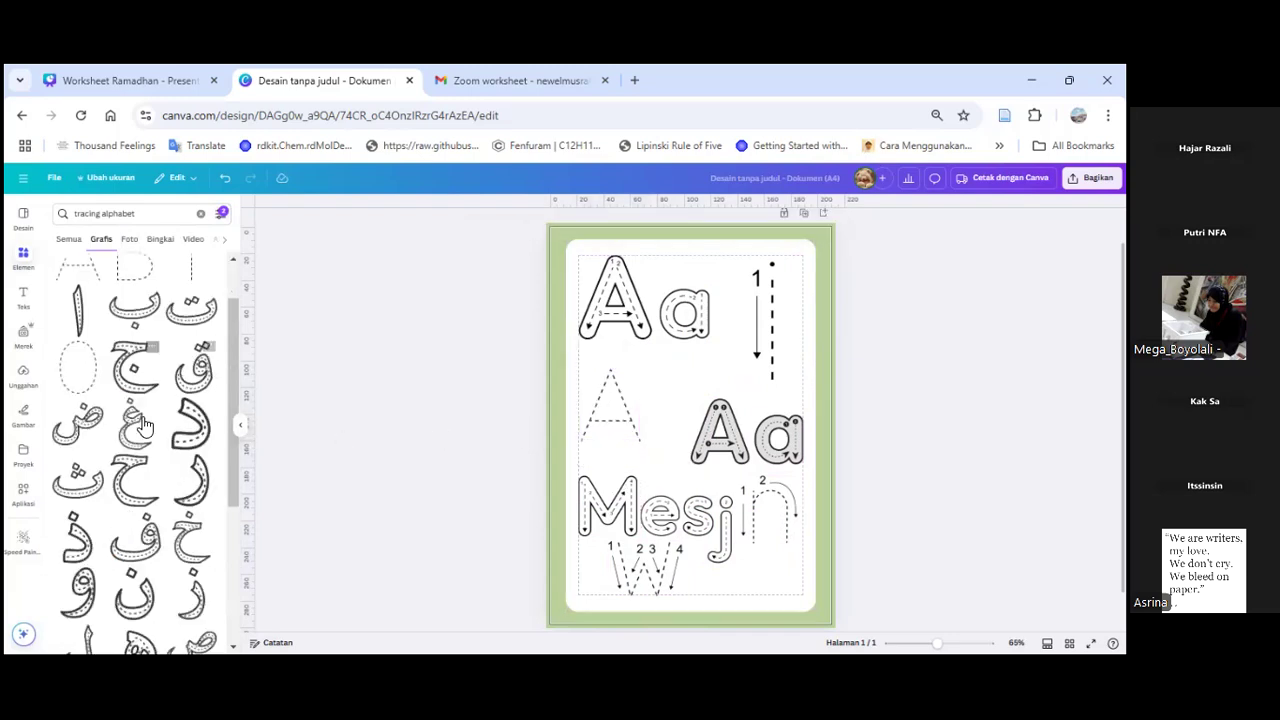
pyautogui.scroll(-5, 145, 425)
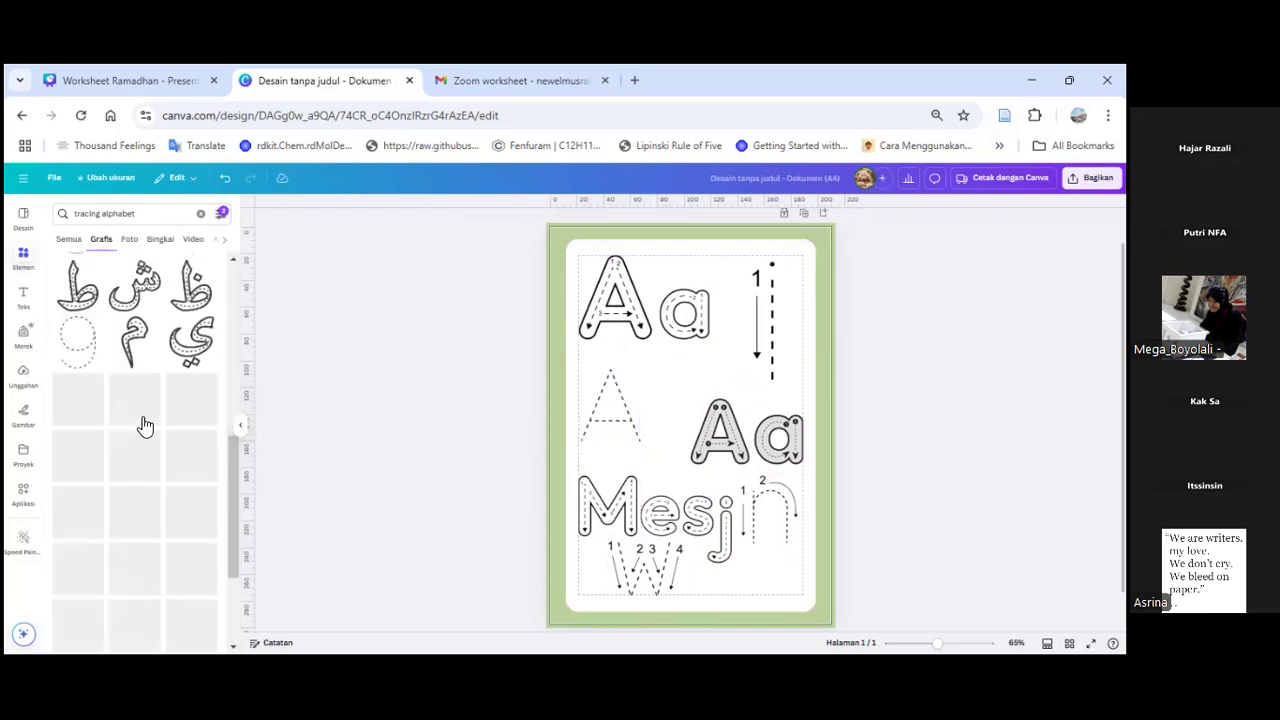
pyautogui.scroll(-3, 125, 345)
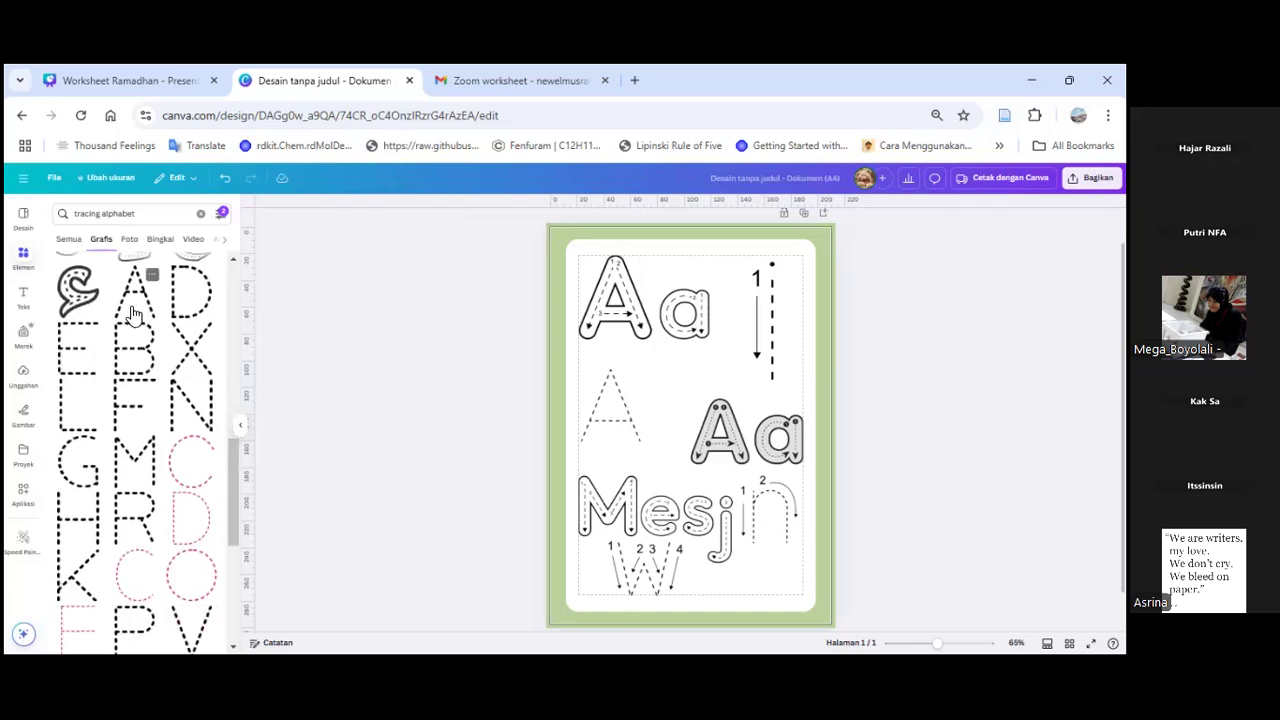
pyautogui.moveTo(747, 497); pyautogui.dragTo(708, 447)
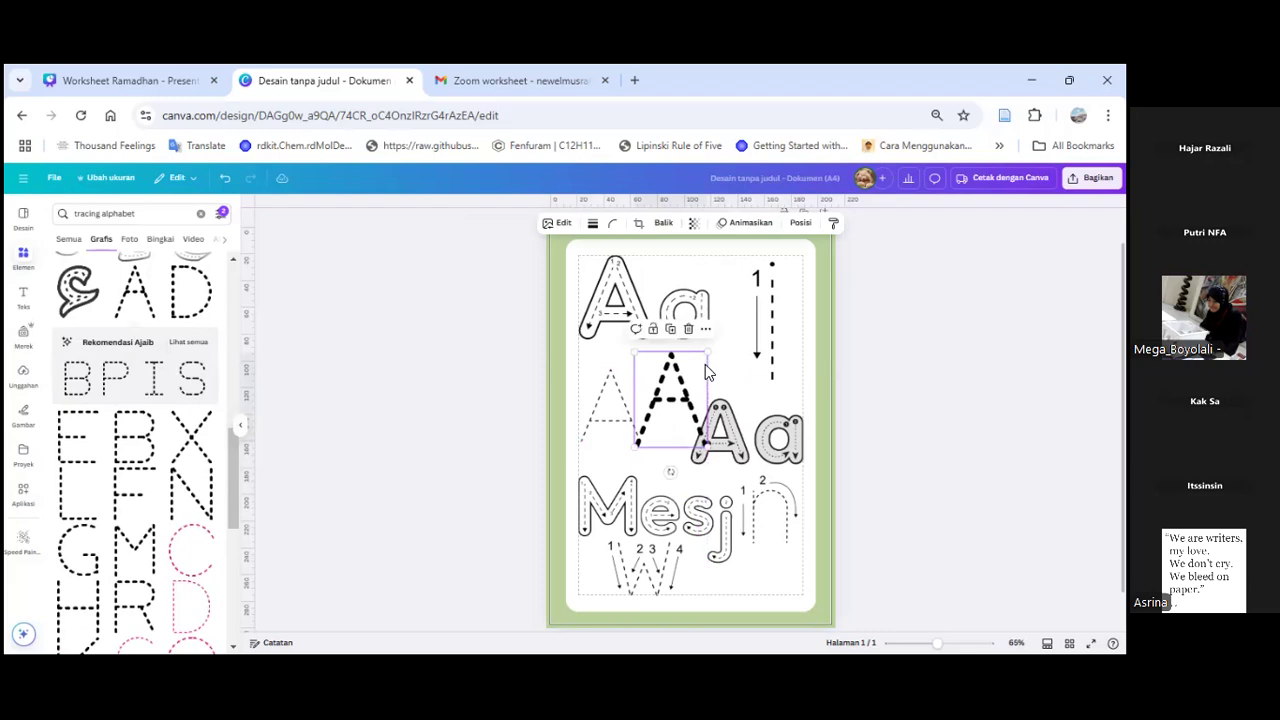
pyautogui.moveTo(649, 419); pyautogui.dragTo(661, 413)
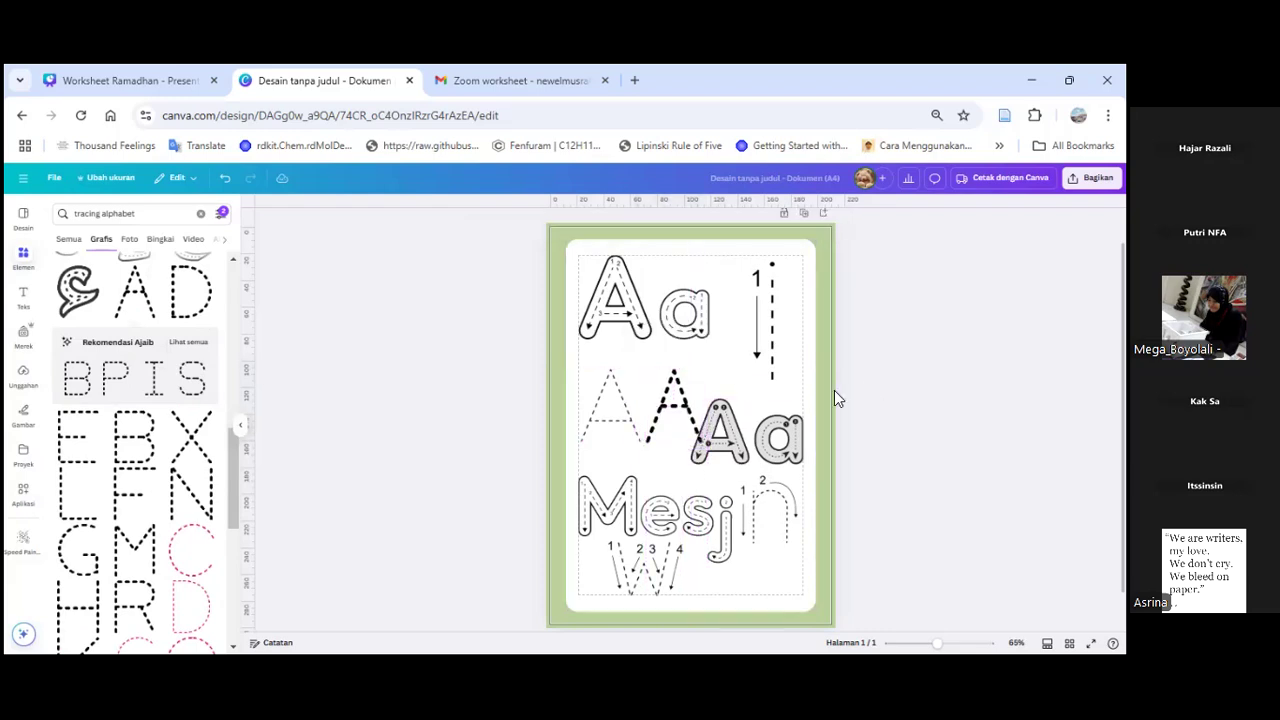
pyautogui.moveTo(697, 445); pyautogui.dragTo(690, 430)
pyautogui.click(879, 379)
pyautogui.click(873, 393)
# Step: Duplicate the worksheet page and delete all letter graphics from the copy, keeping its green border
pyautogui.scroll(1, 873, 393)
pyautogui.click(803, 250)
pyautogui.click(627, 268)
pyautogui.keyDown('shift'); pyautogui.click(691, 274); pyautogui.keyUp('shift')
pyautogui.keyDown('shift'); pyautogui.click(760, 281); pyautogui.keyUp('shift')
pyautogui.keyDown('shift'); pyautogui.click(626, 398); pyautogui.keyUp('shift')
pyautogui.keyDown('shift'); pyautogui.click(667, 360); pyautogui.keyUp('shift')
pyautogui.keyDown('shift'); pyautogui.click(740, 395); pyautogui.keyUp('shift')
pyautogui.keyDown('shift'); pyautogui.click(770, 470); pyautogui.keyUp('shift')
pyautogui.keyDown('shift'); pyautogui.click(720, 490); pyautogui.keyUp('shift')
pyautogui.keyDown('shift'); pyautogui.click(697, 475); pyautogui.keyUp('shift')
pyautogui.keyDown('shift'); pyautogui.click(659, 475); pyautogui.keyUp('shift')
pyautogui.keyDown('shift'); pyautogui.click(613, 472); pyautogui.keyUp('shift')
pyautogui.keyDown('shift'); pyautogui.click(642, 531); pyautogui.keyUp('shift')
pyautogui.press('Delete')
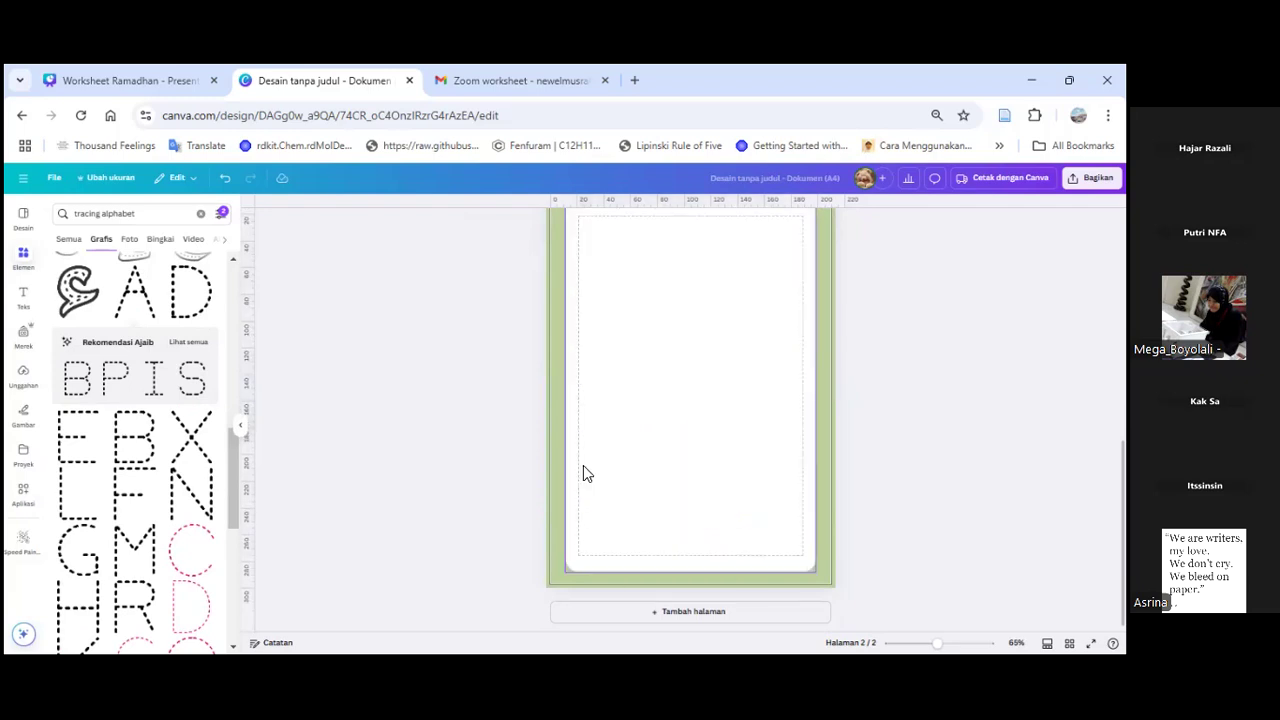
# Step: Search the graphics for "tracing number" and browse the number designs
pyautogui.click(150, 213)
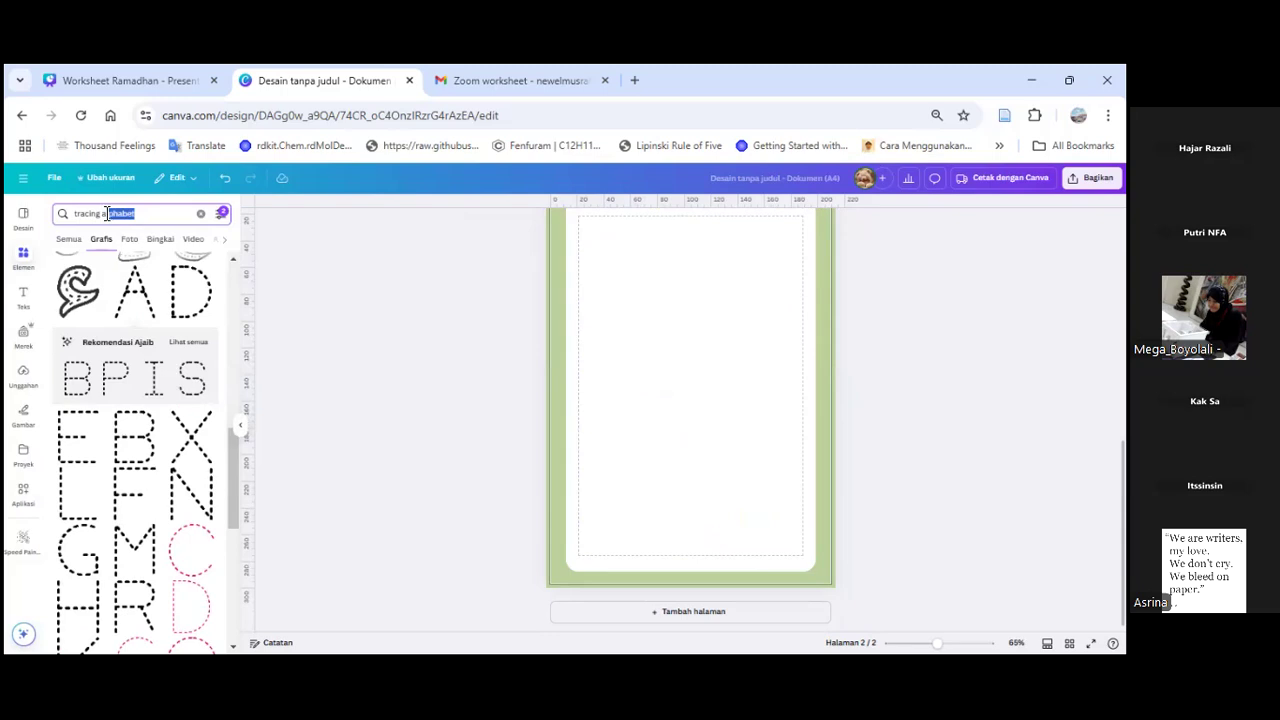
pyautogui.write('n')
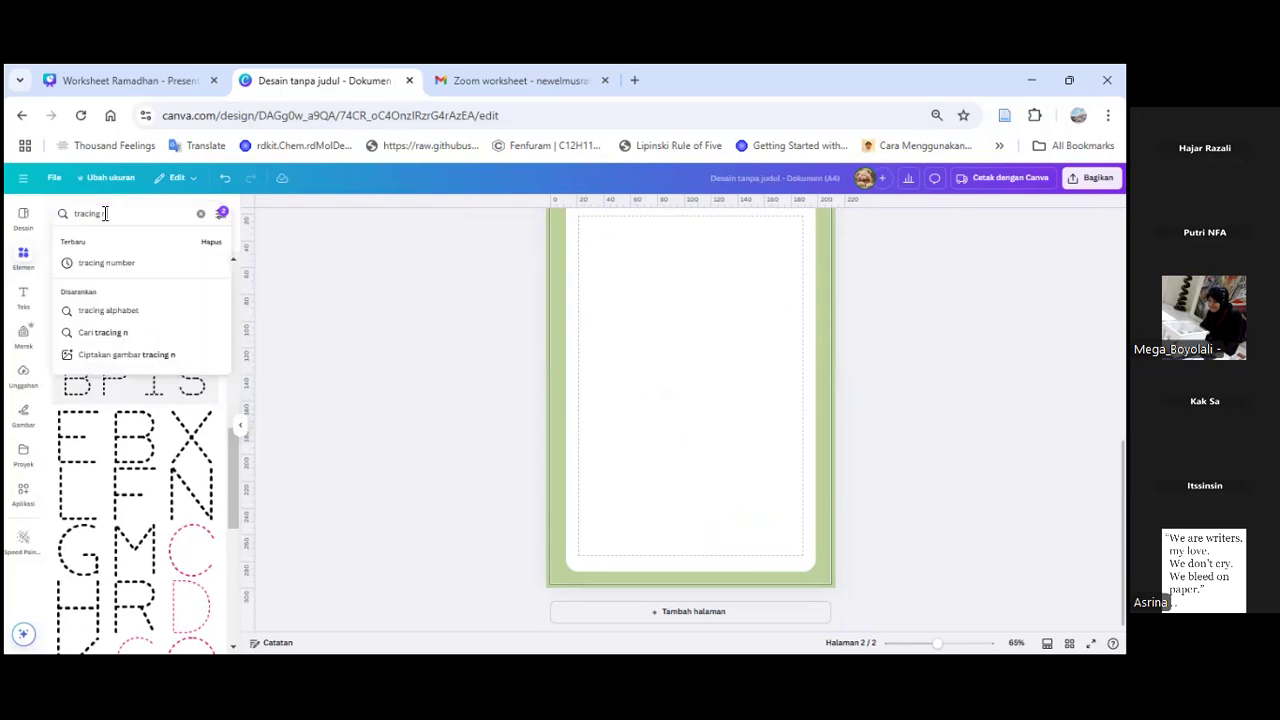
pyautogui.write('umber')
pyautogui.press('Return')
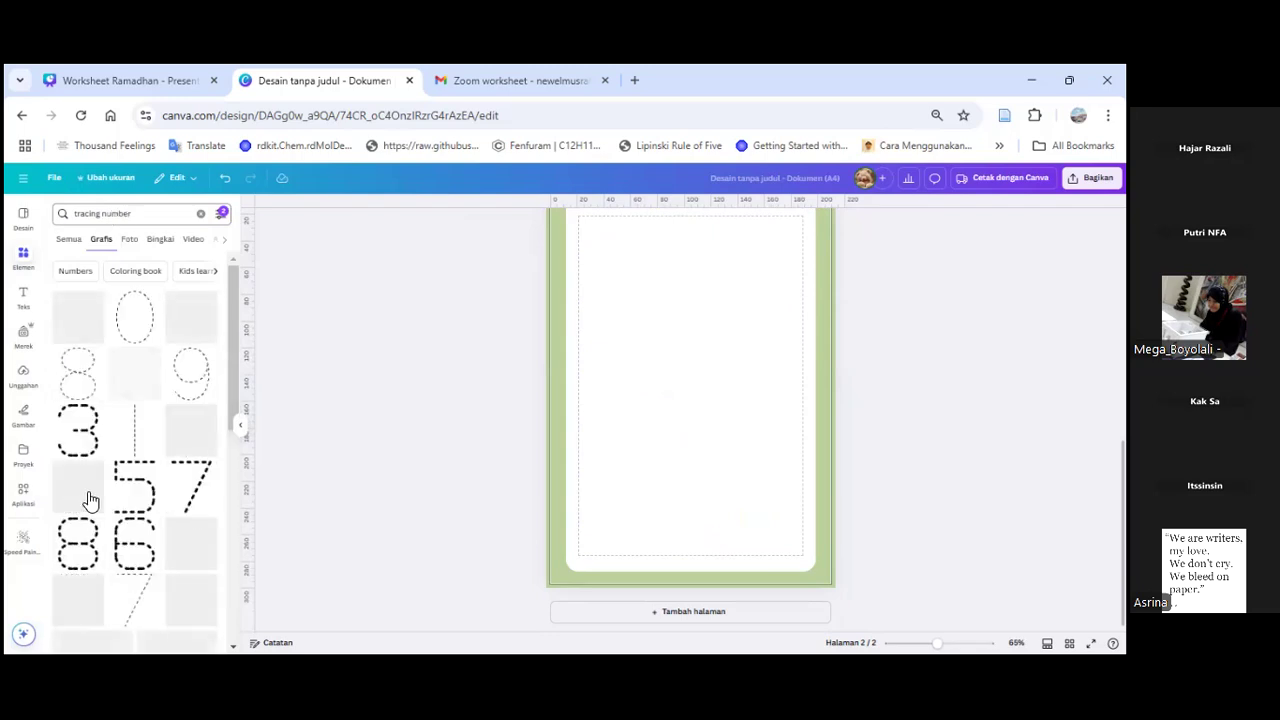
pyautogui.scroll(-1, 150, 550)
pyautogui.scroll(-2, 150, 550)
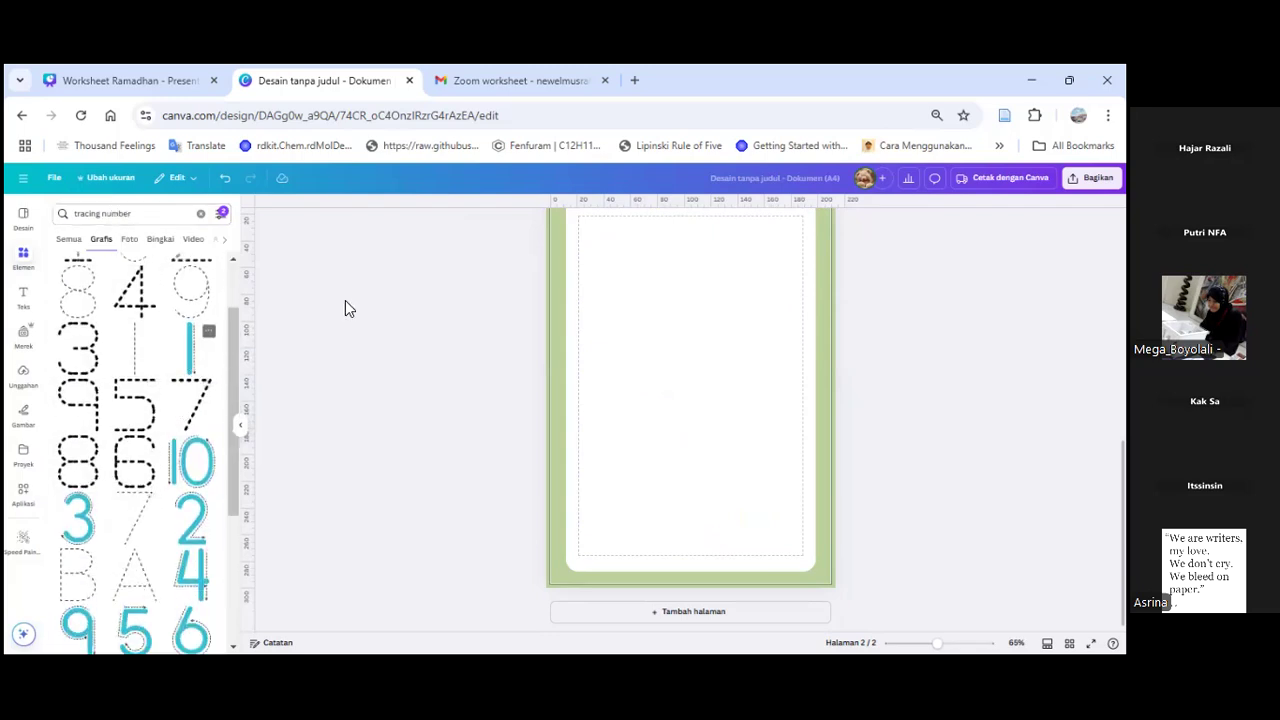
# Step: Add the blue tracing number 1 near page 2's upper left at reduced size and recolour its blue stroke coral red
pyautogui.click(190, 345)
pyautogui.moveTo(704, 464); pyautogui.dragTo(603, 516)
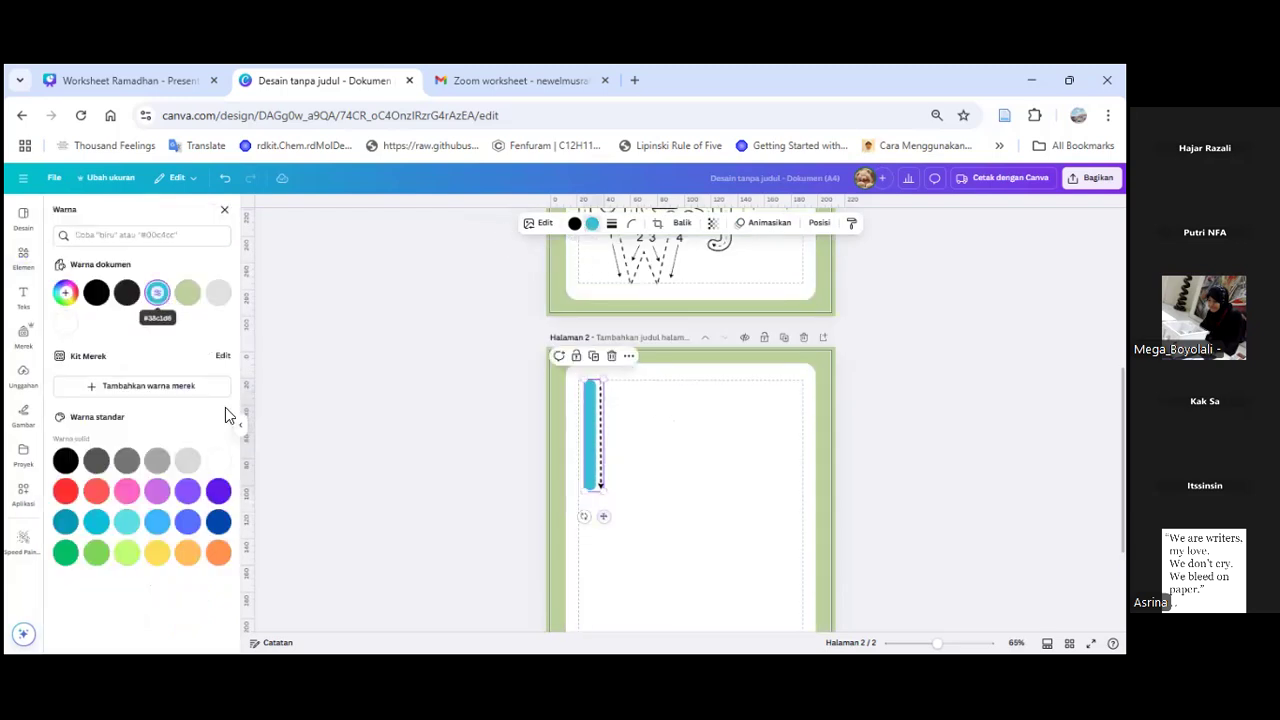
pyautogui.click(130, 491)
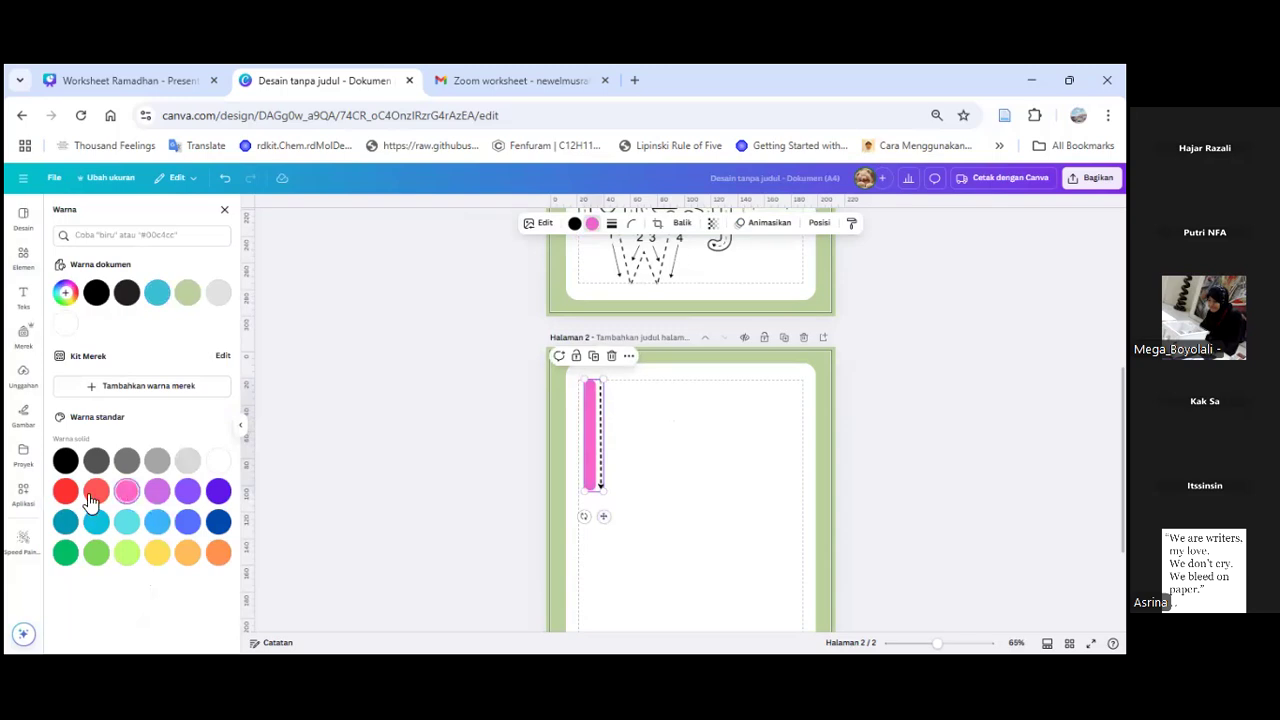
pyautogui.click(93, 494)
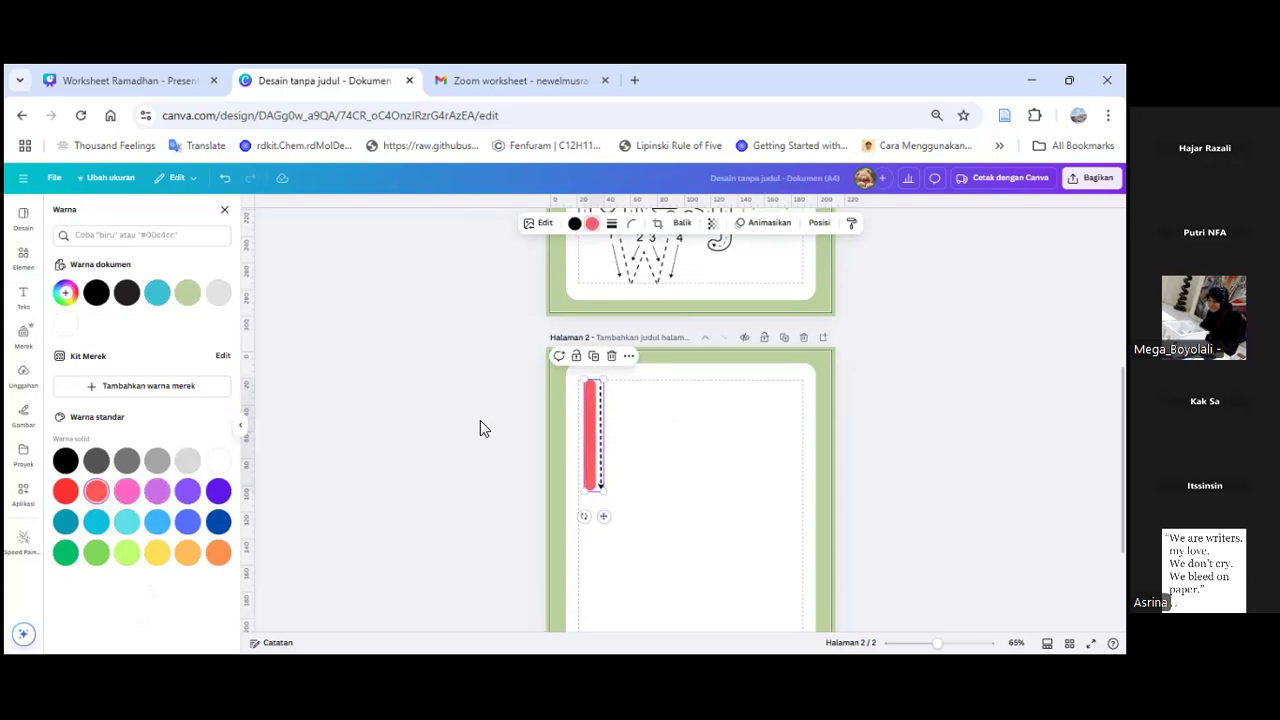
pyautogui.click(617, 396)
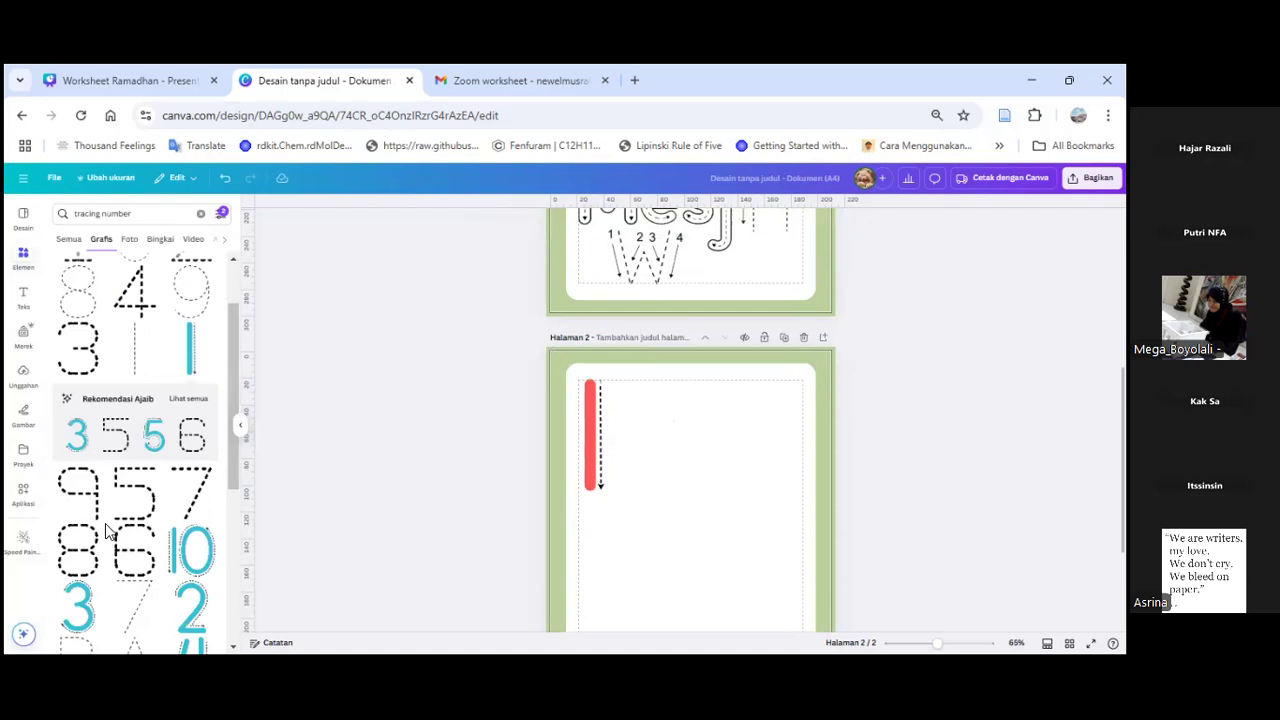
# Step: Move the red number 1 across to the right half of page 2
pyautogui.scroll(-1, 113, 533)
pyautogui.scroll(-3, 113, 533)
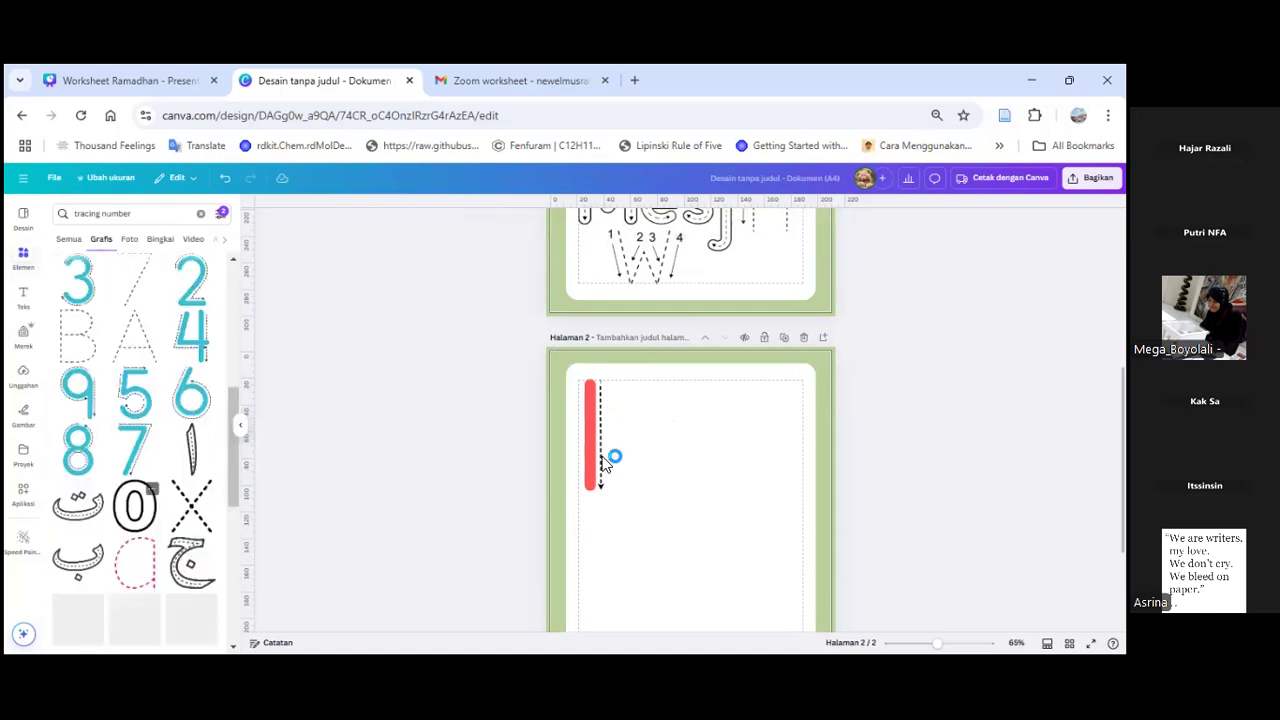
pyautogui.moveTo(603, 451); pyautogui.dragTo(738, 470)
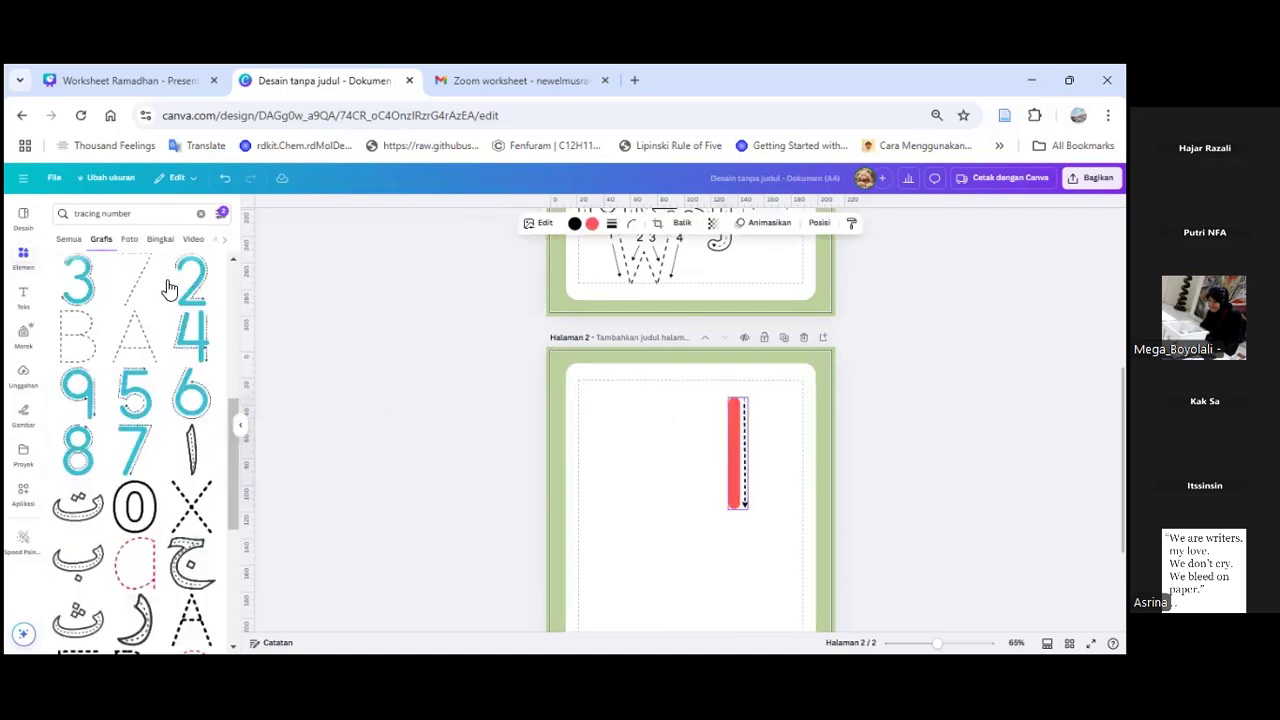
# Step: Search the graphics for "mesjid", add the yellow-domed mosque and place it at reduced size in the page's upper left area
pyautogui.click(57, 213)
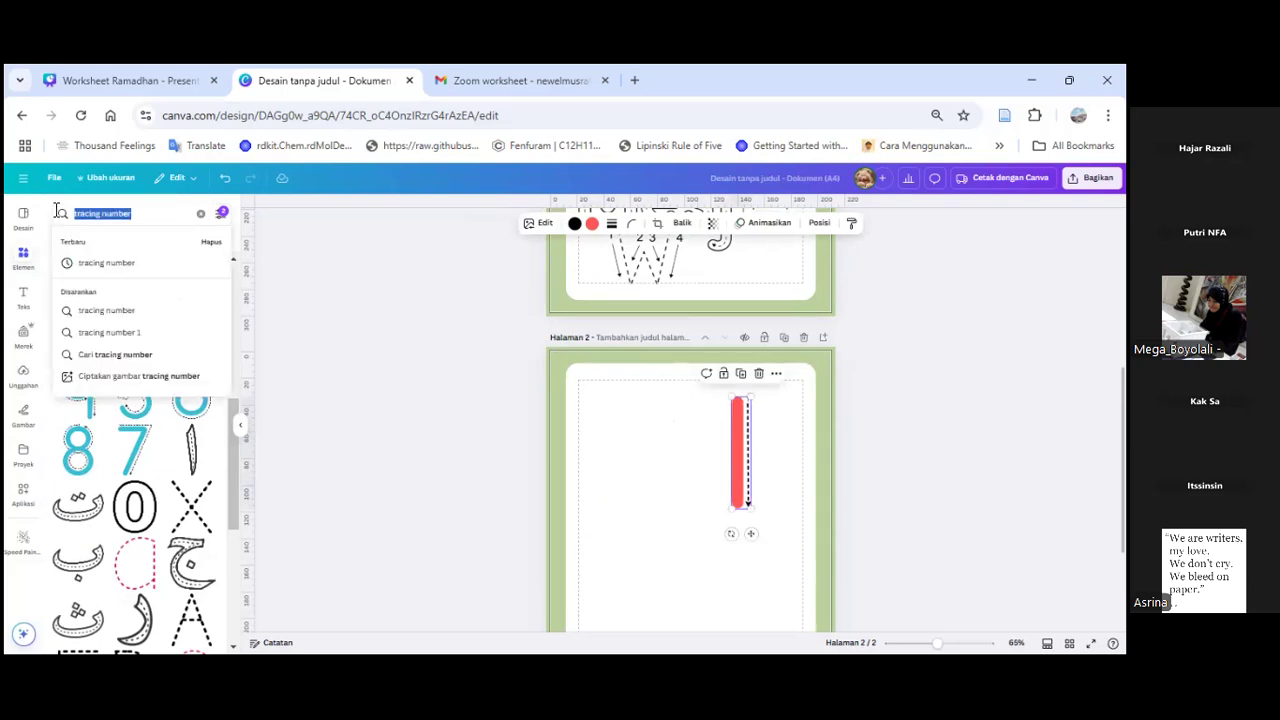
pyautogui.write('mesj')
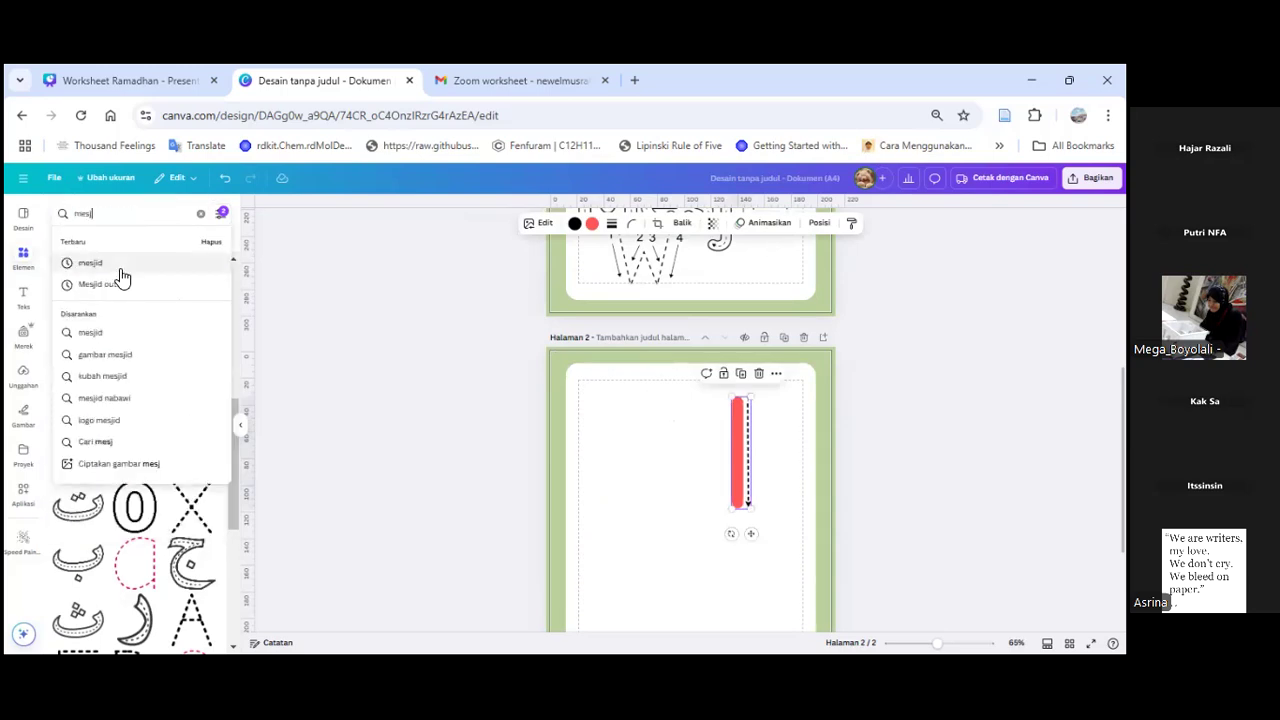
pyautogui.click(120, 266)
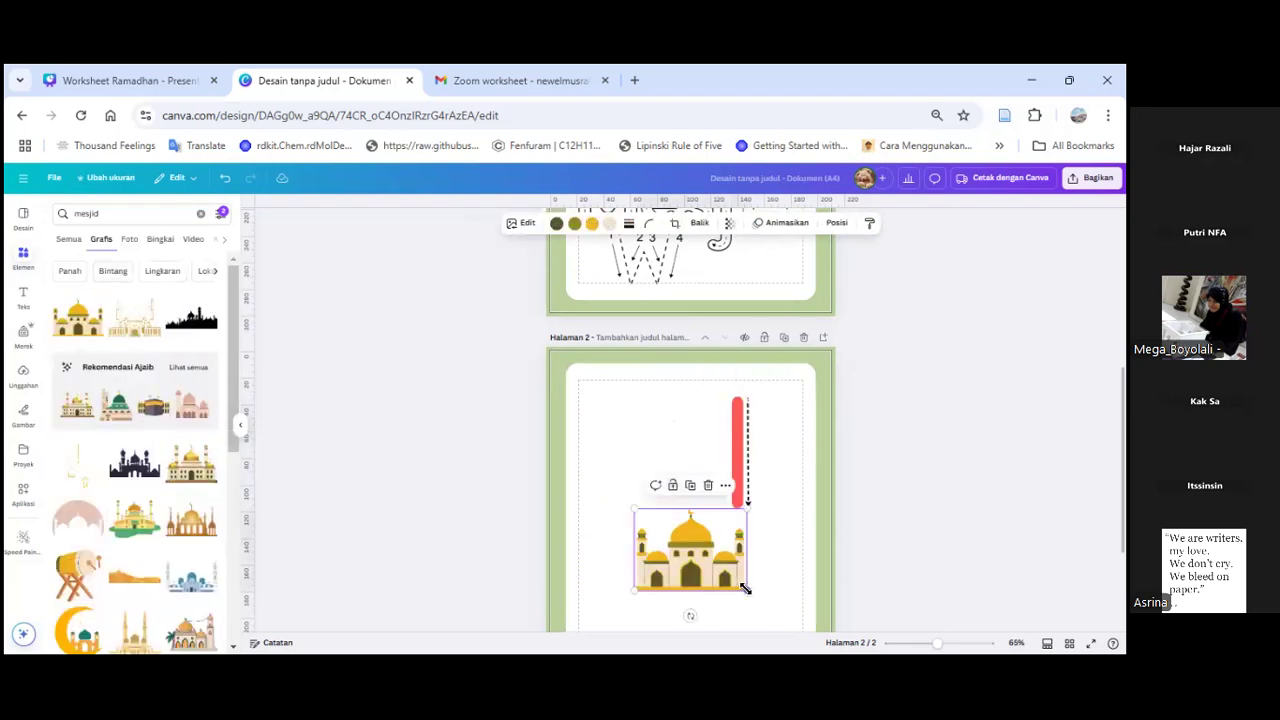
pyautogui.moveTo(747, 590); pyautogui.dragTo(631, 456)
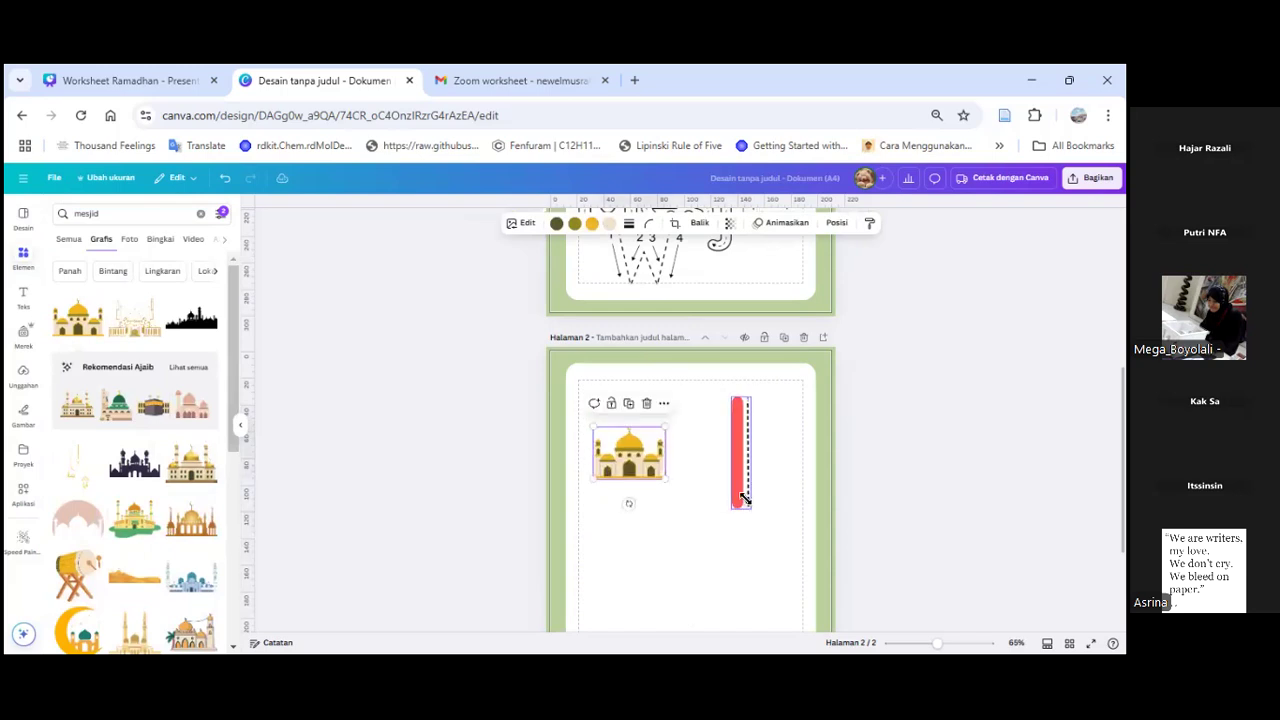
# Step: Duplicate the page's white rounded panel, shrink the copy to a small box above the page's middle right, and align the mosque with it
pyautogui.click(741, 487)
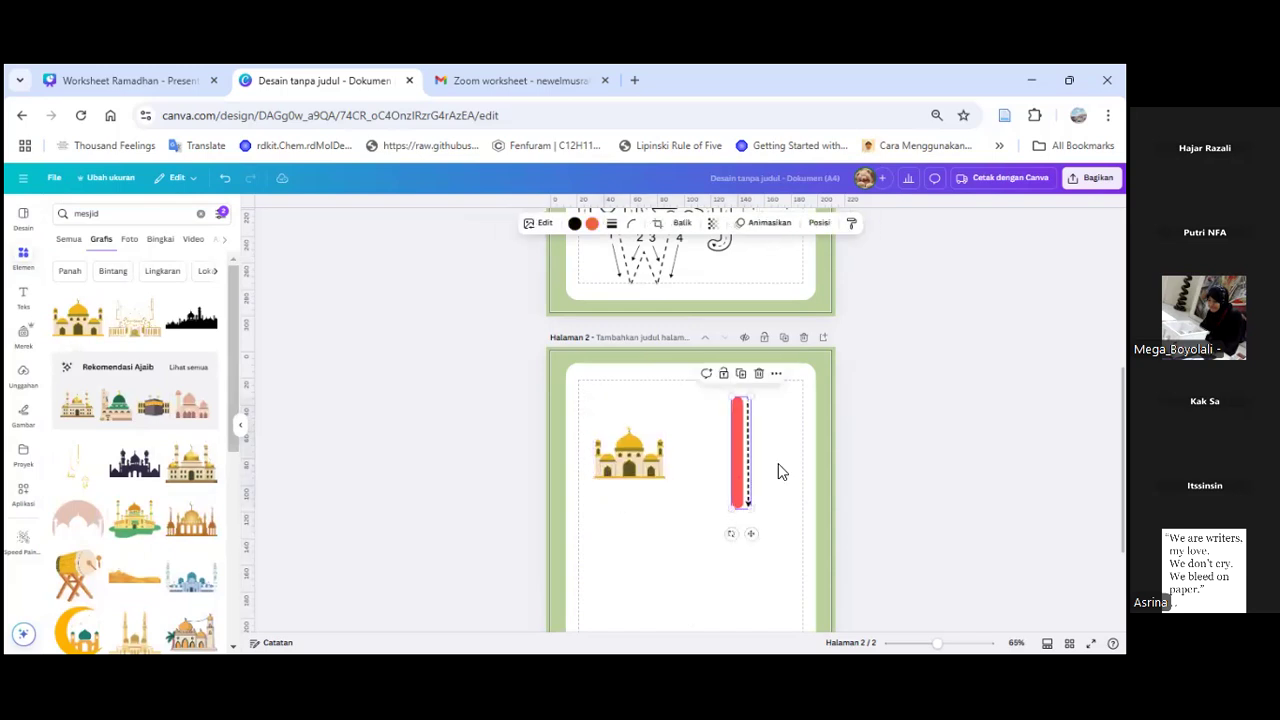
pyautogui.scroll(-2, 688, 272)
pyautogui.click(777, 434)
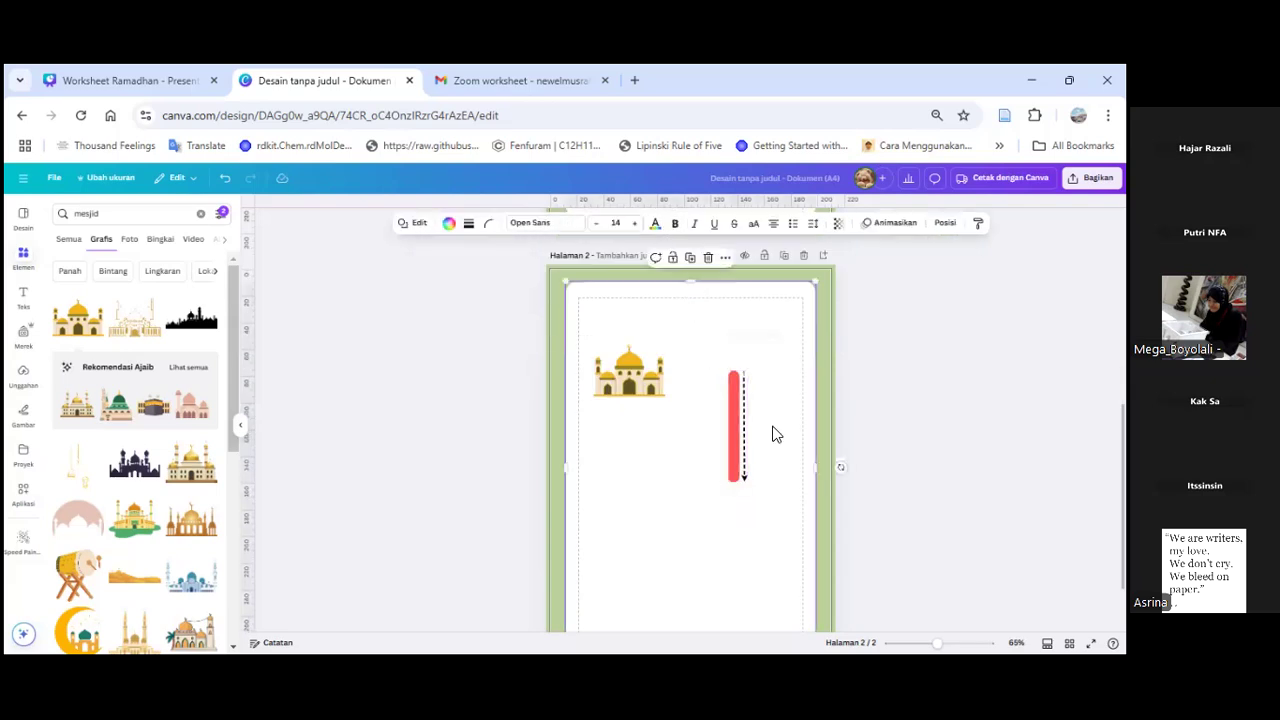
pyautogui.hotkey('ctrl', 'v')
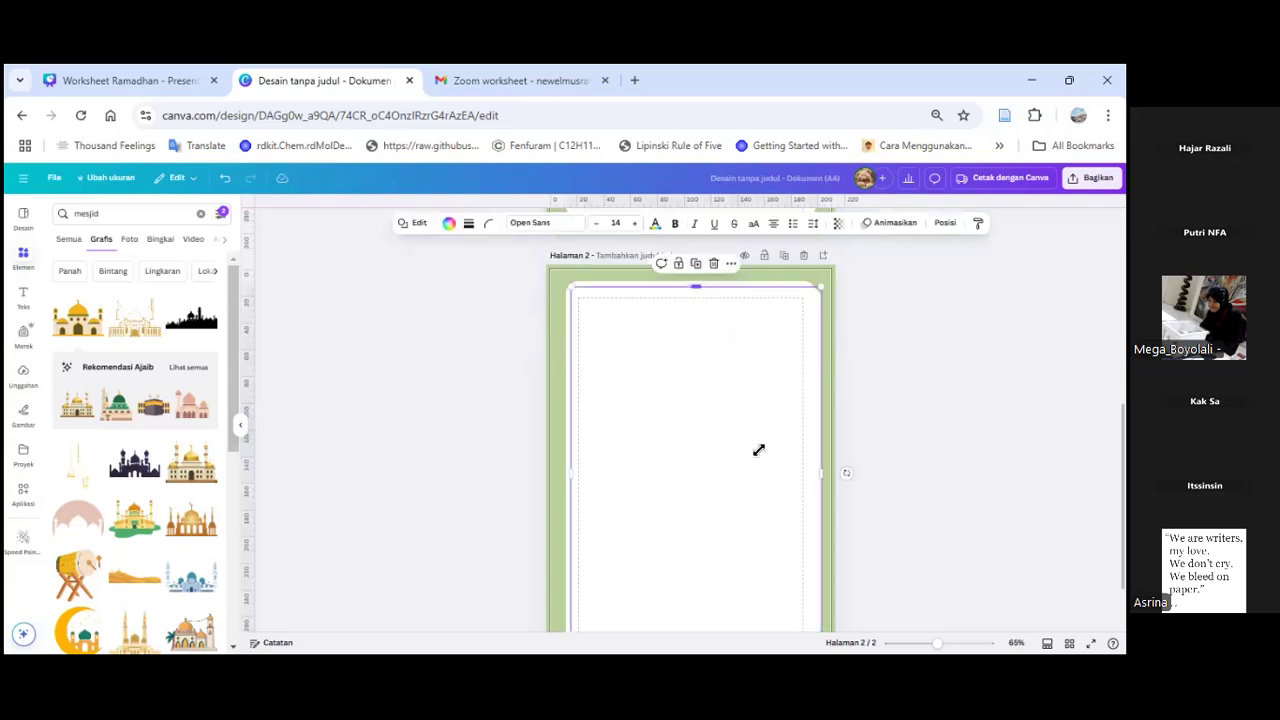
pyautogui.moveTo(821, 287); pyautogui.dragTo(757, 445)
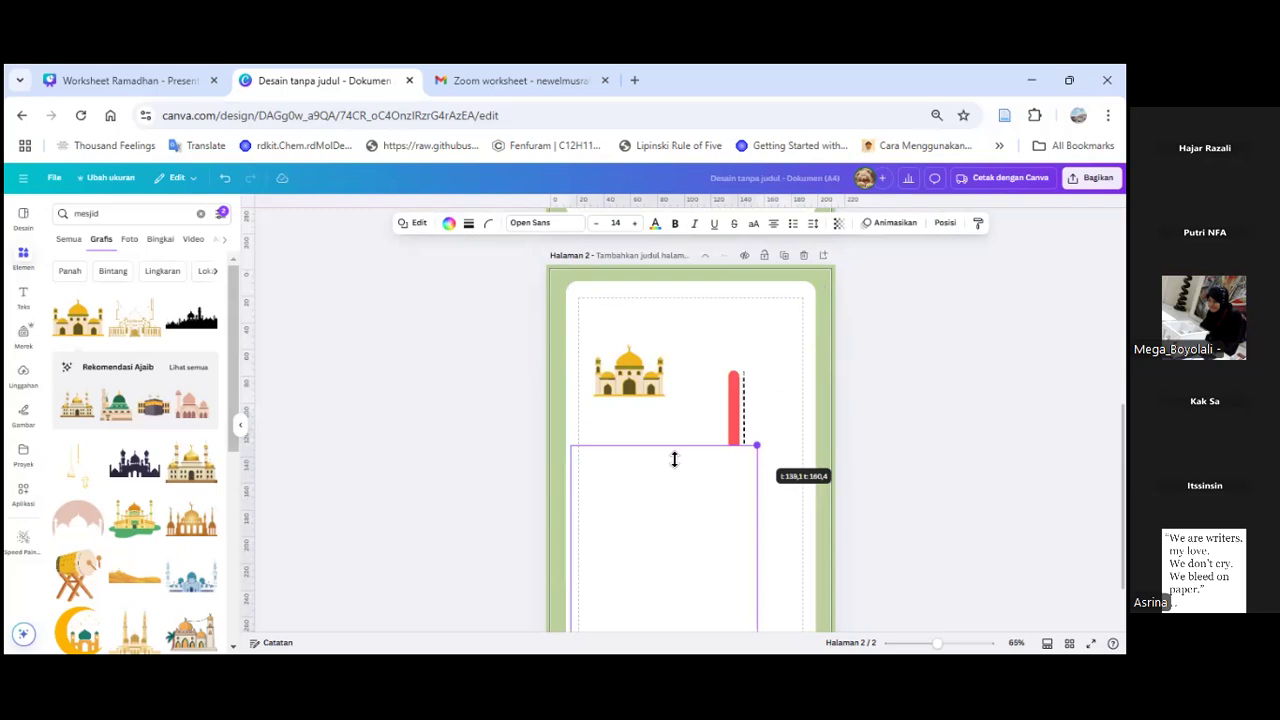
pyautogui.scroll(-1, 686, 523)
pyautogui.moveTo(664, 577); pyautogui.dragTo(761, 291)
pyautogui.moveTo(644, 290); pyautogui.dragTo(654, 290)
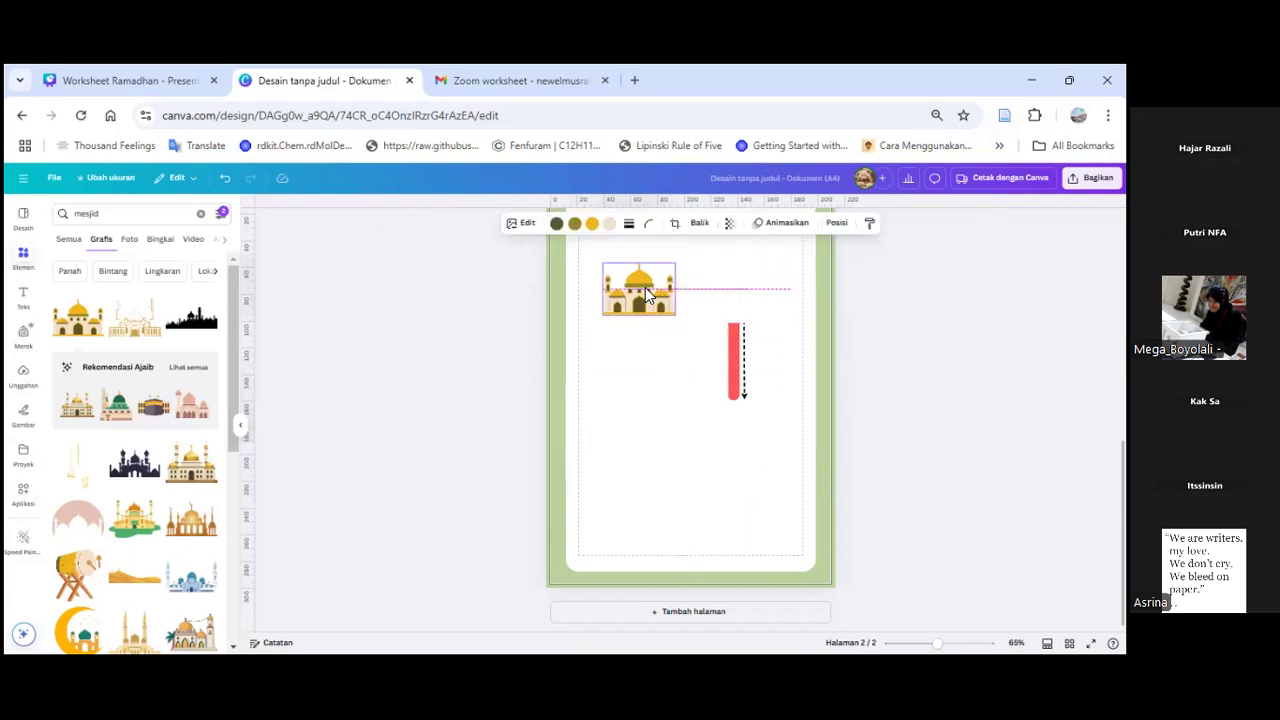
# Step: Give the small white box a black dashed outline with a line weight of 4
pyautogui.click(758, 307)
pyautogui.click(469, 224)
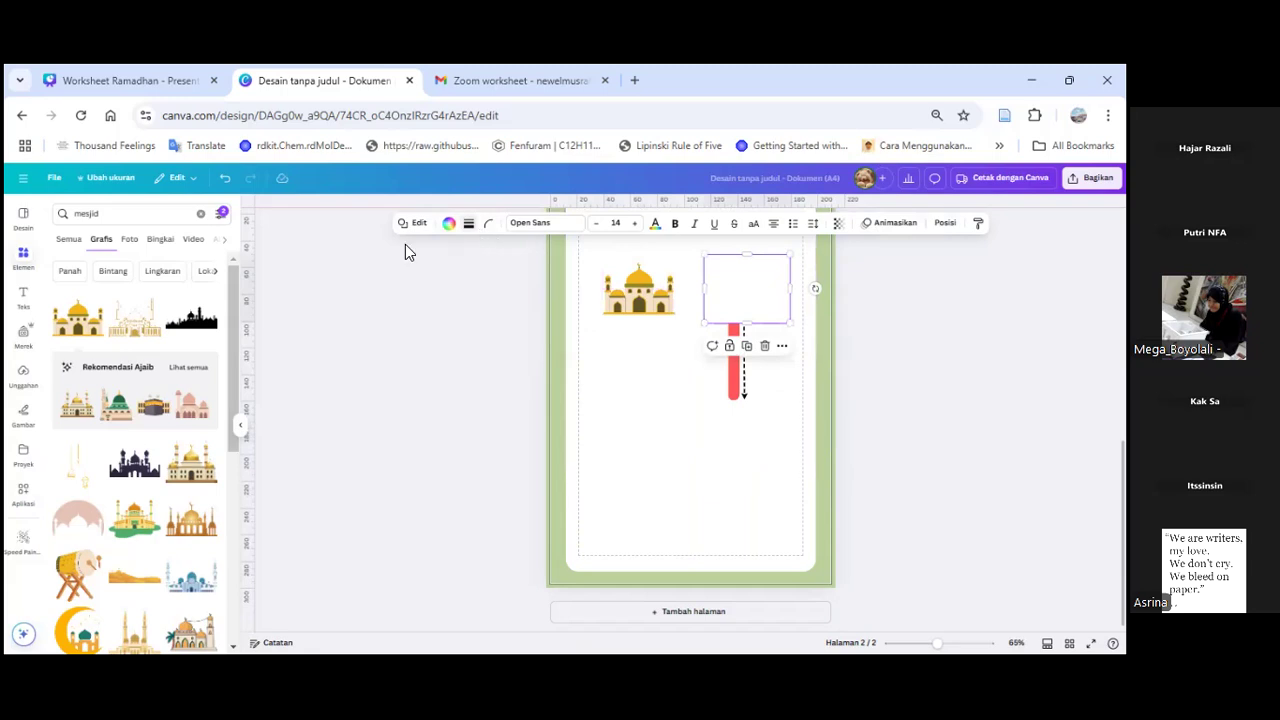
pyautogui.click(465, 260)
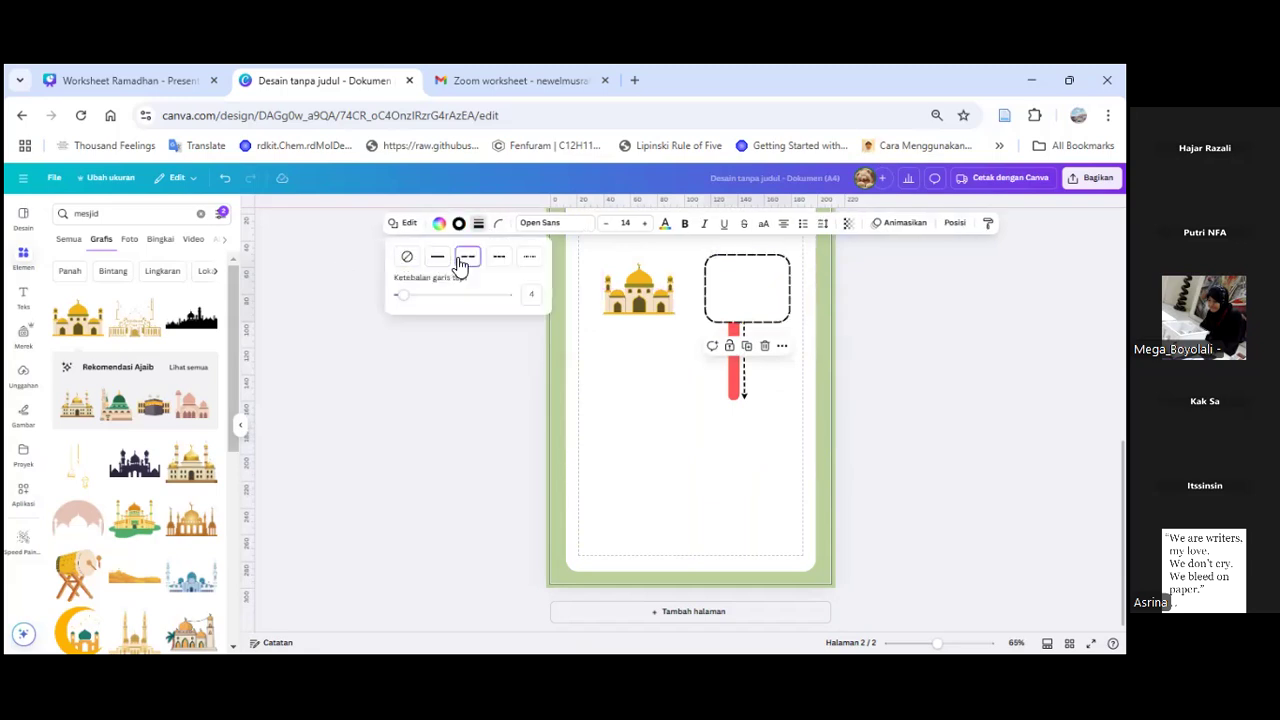
# Step: Scale down the red number 1, centre it over the dashed box and bring it to the front
pyautogui.click(741, 385)
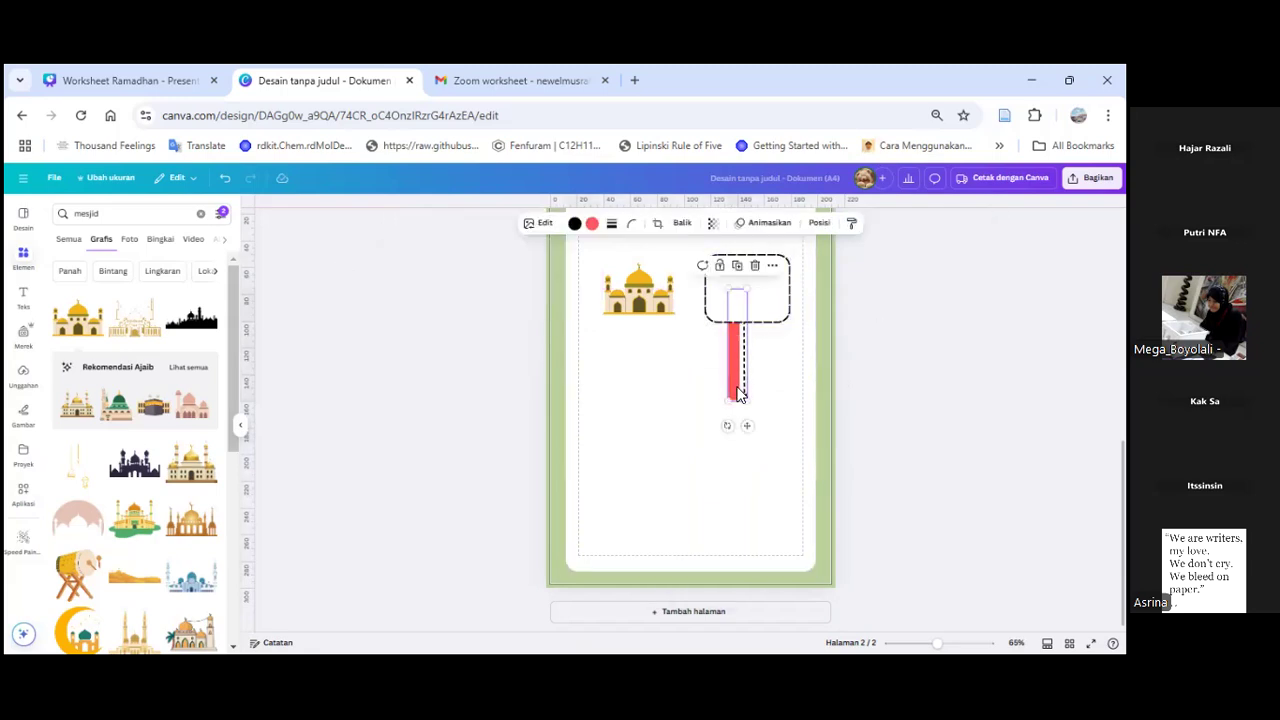
pyautogui.scroll(2, 737, 486)
pyautogui.moveTo(747, 484); pyautogui.dragTo(769, 398)
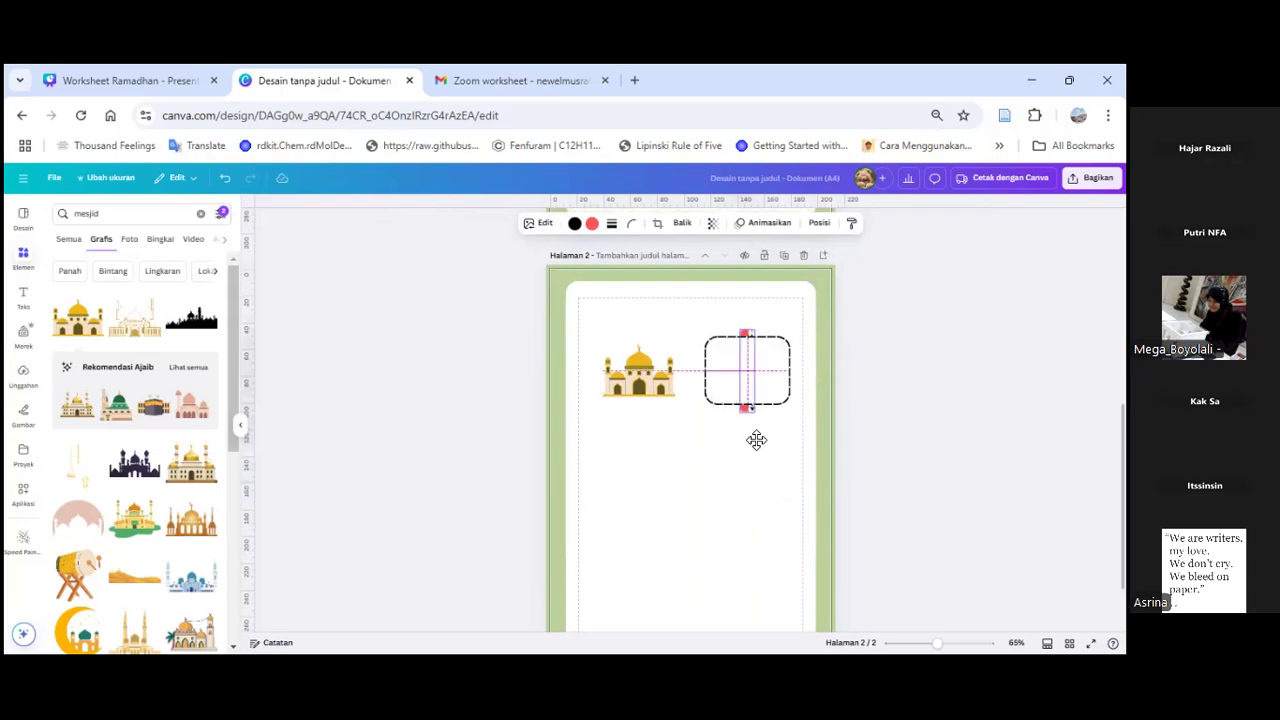
pyautogui.click(818, 224)
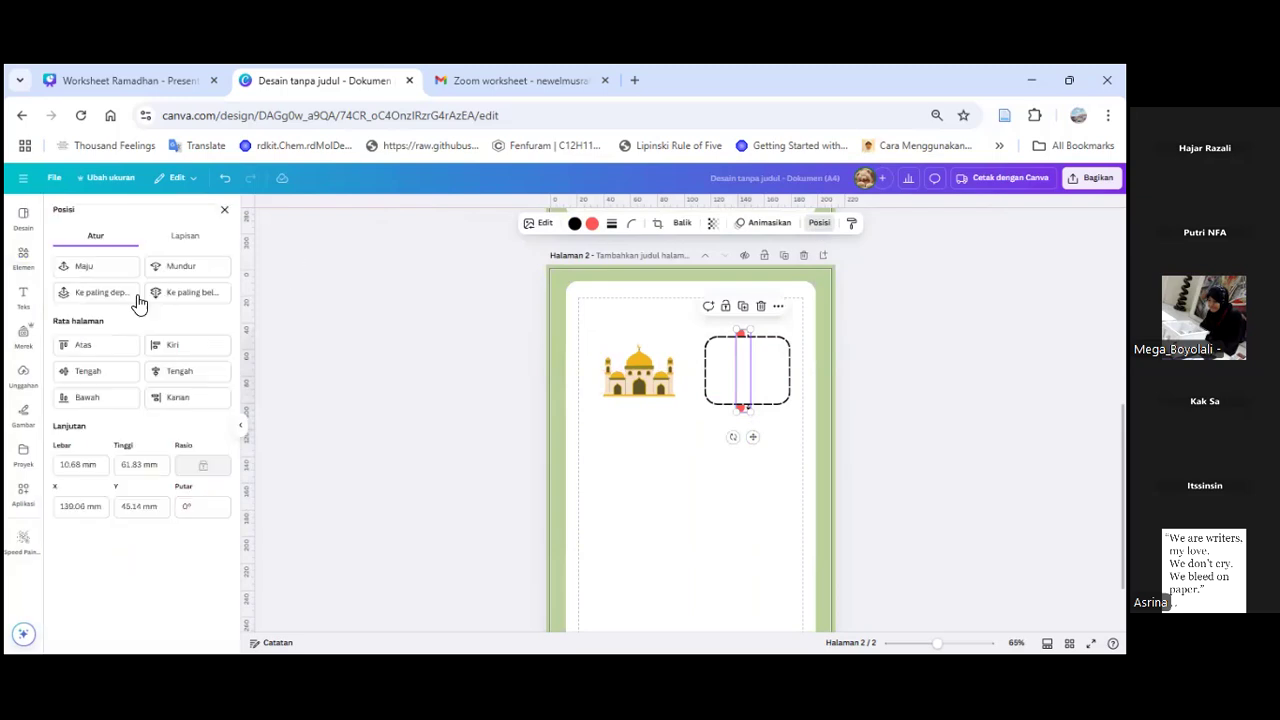
pyautogui.click(112, 292)
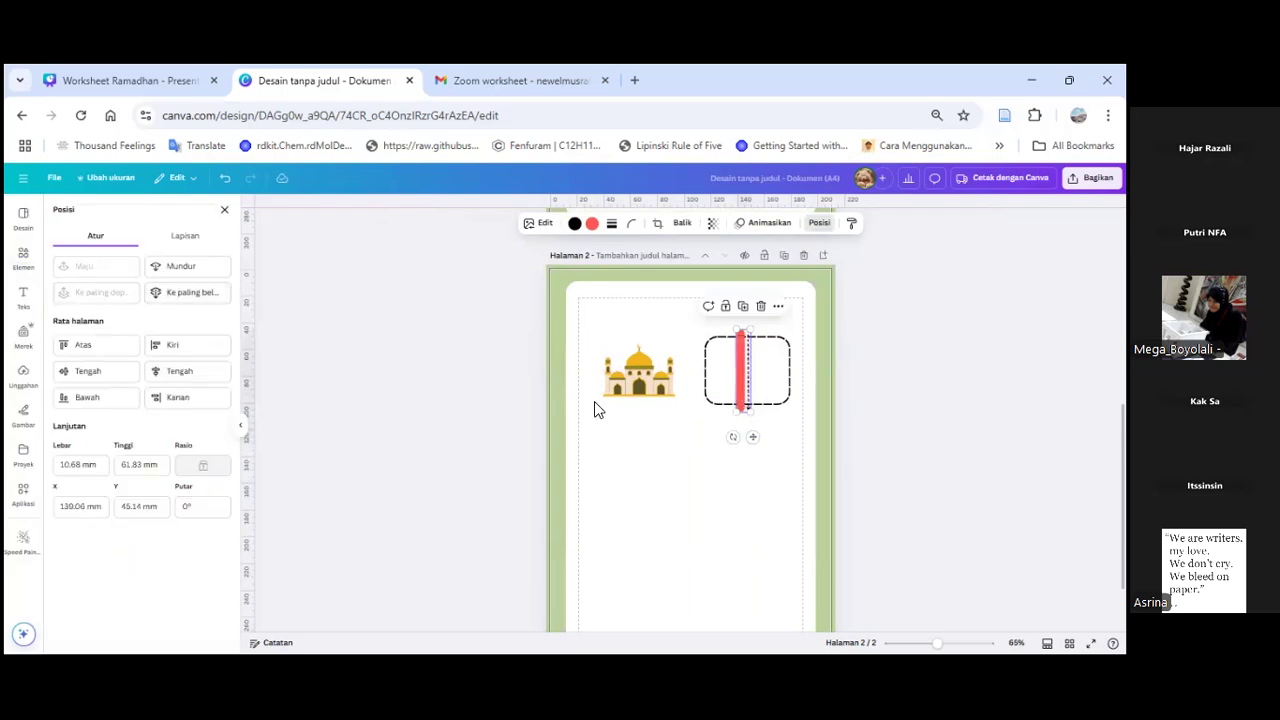
# Step: Enlarge the dashed box to about 70 mm wide, then shrink the number 1 and centre it inside
pyautogui.click(725, 406)
pyautogui.moveTo(704, 406); pyautogui.dragTo(696, 414)
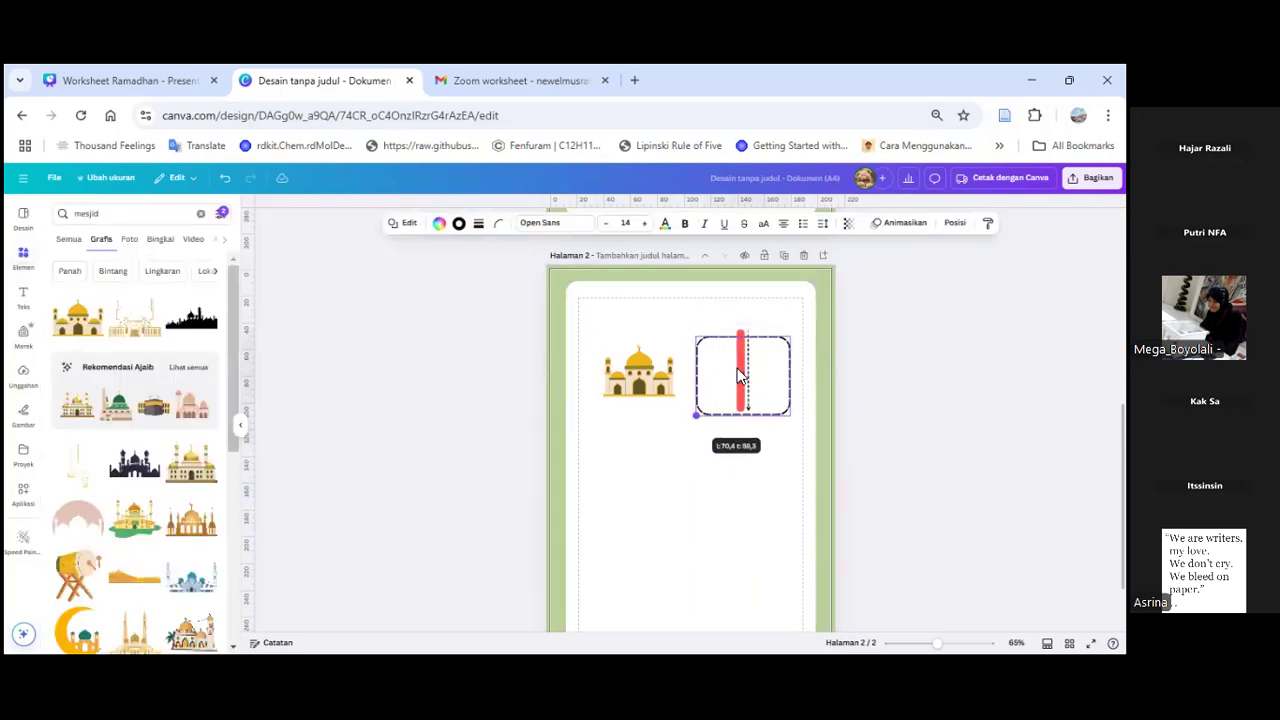
pyautogui.click(742, 355)
pyautogui.moveTo(741, 332); pyautogui.dragTo(746, 347)
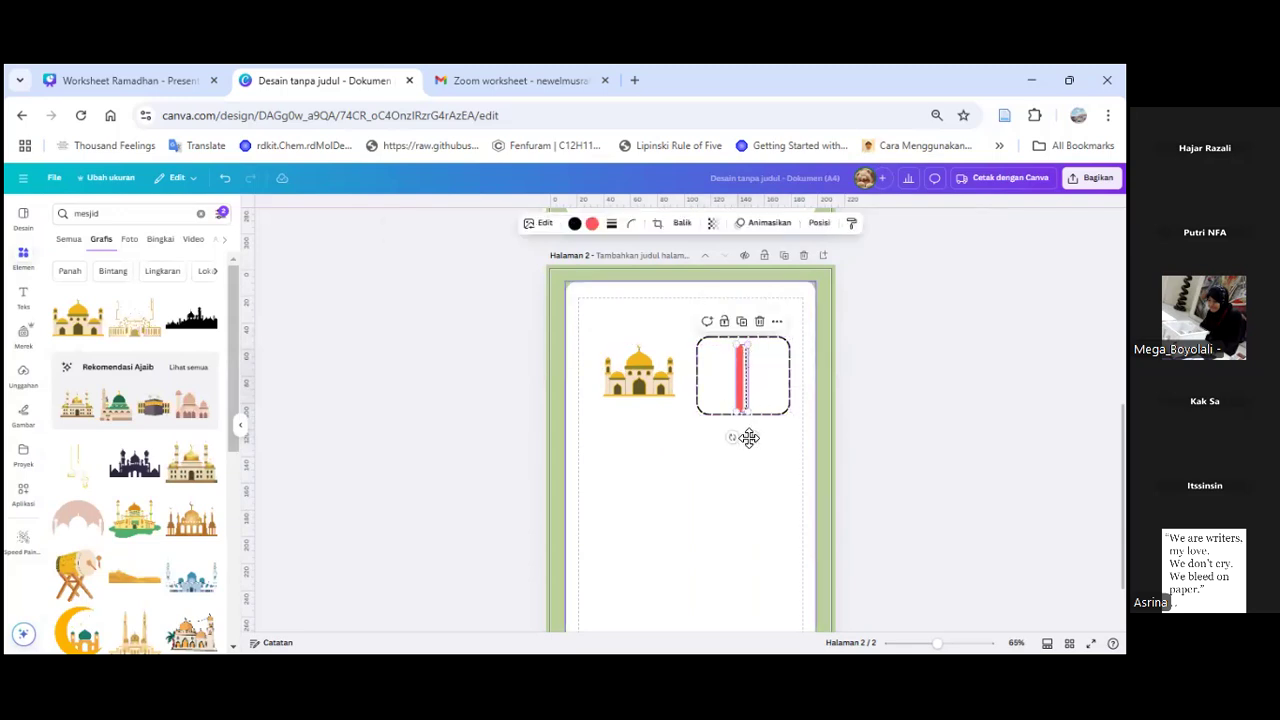
pyautogui.moveTo(749, 437); pyautogui.dragTo(751, 434)
# Step: Enlarge the mosque slightly and align it beside the dashed box
pyautogui.moveTo(670, 385); pyautogui.dragTo(600, 405)
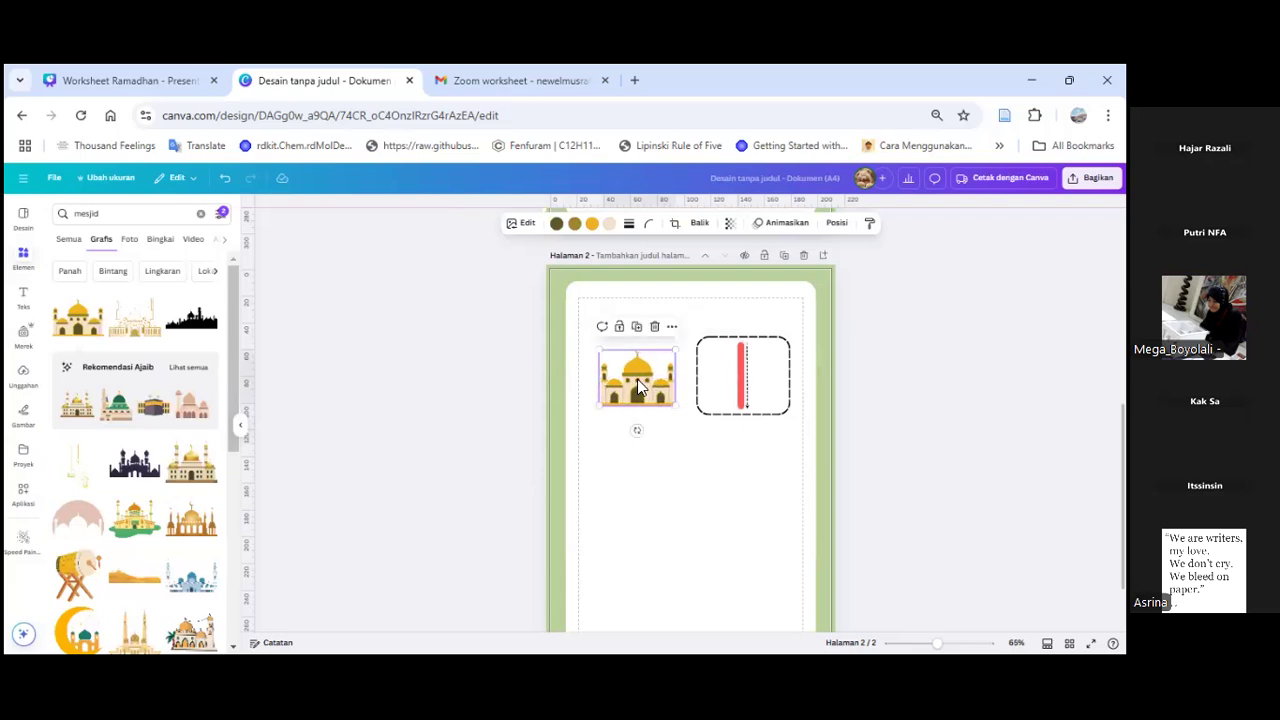
pyautogui.click(915, 414)
pyautogui.scroll(-1, 683, 338)
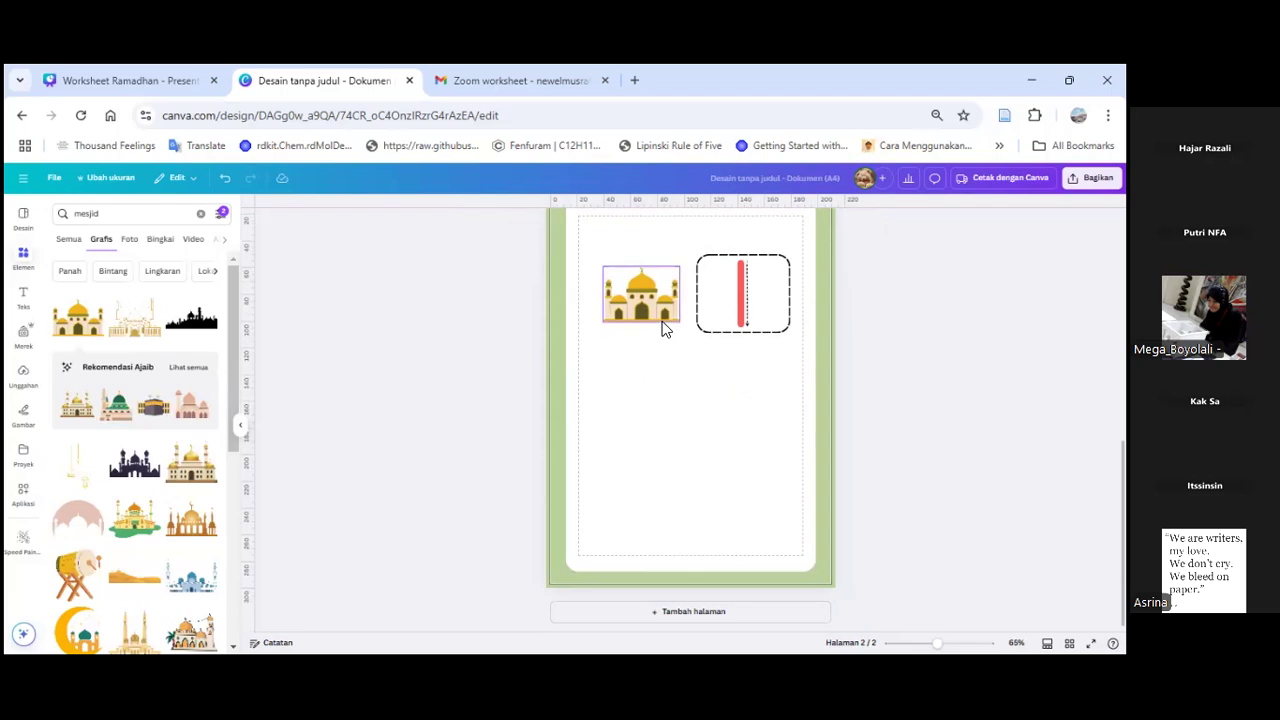
# Step: Duplicate the mosque and dashed box below to form a second row with two stacked mosques beside one empty box
pyautogui.click(662, 321)
pyautogui.keyDown('shift'); pyautogui.click(726, 310); pyautogui.keyUp('shift')
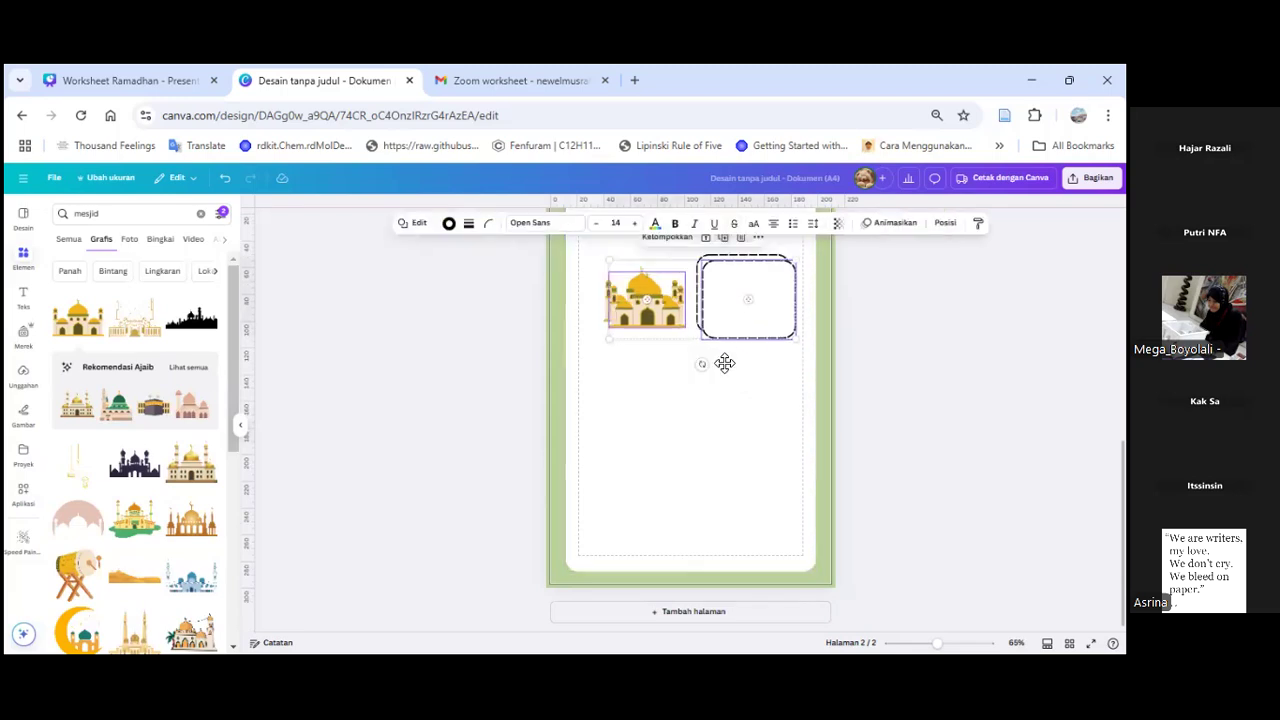
pyautogui.click(717, 356)
pyautogui.moveTo(722, 408); pyautogui.dragTo(650, 434)
pyautogui.click(686, 421)
pyautogui.click(658, 412)
pyautogui.click(650, 331)
pyautogui.moveTo(773, 411); pyautogui.dragTo(762, 419)
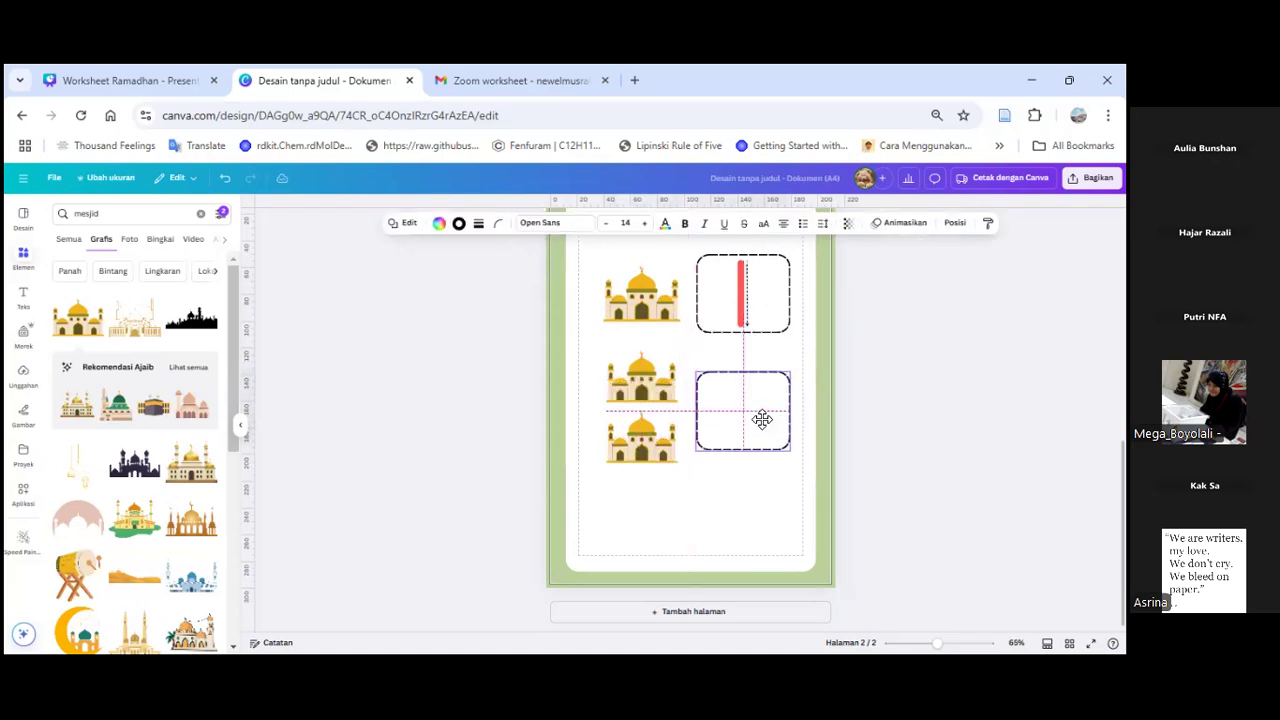
pyautogui.click(466, 371)
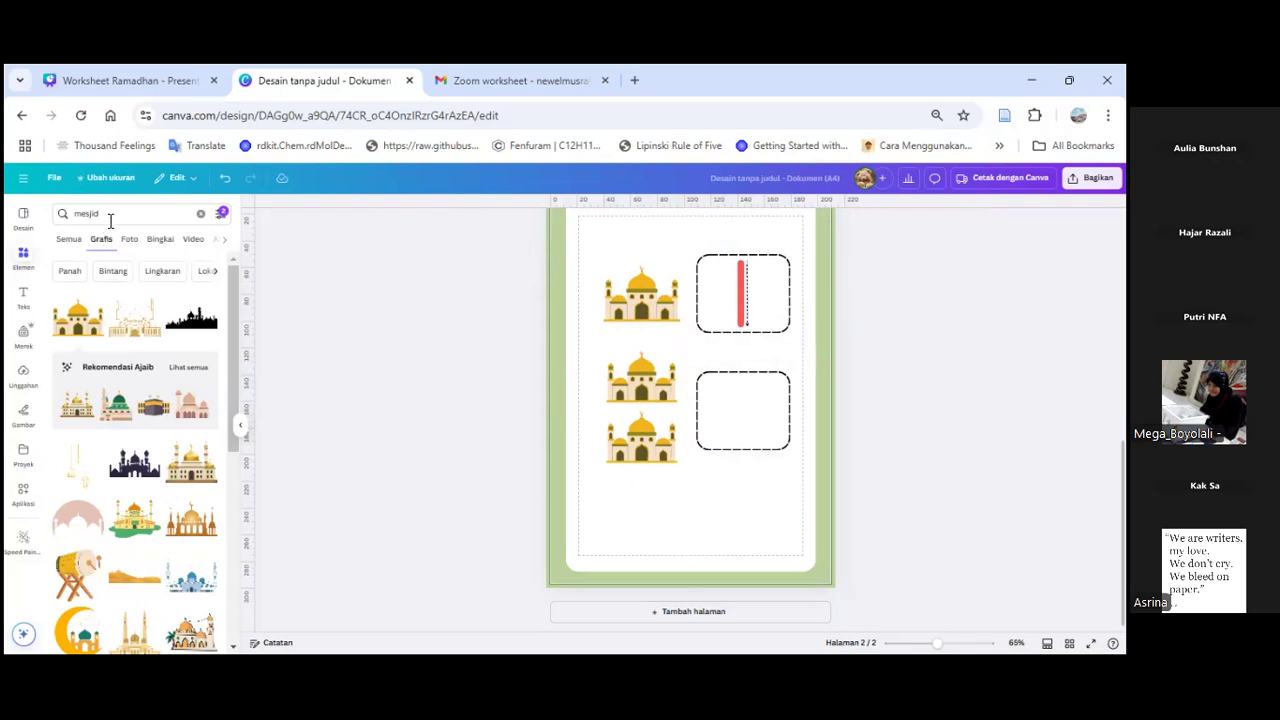
# Step: Search the graphics for "tracing number 2", add the outlined 2 with direction arrows and centre it at reduced size in the empty dashed box
pyautogui.click(200, 214)
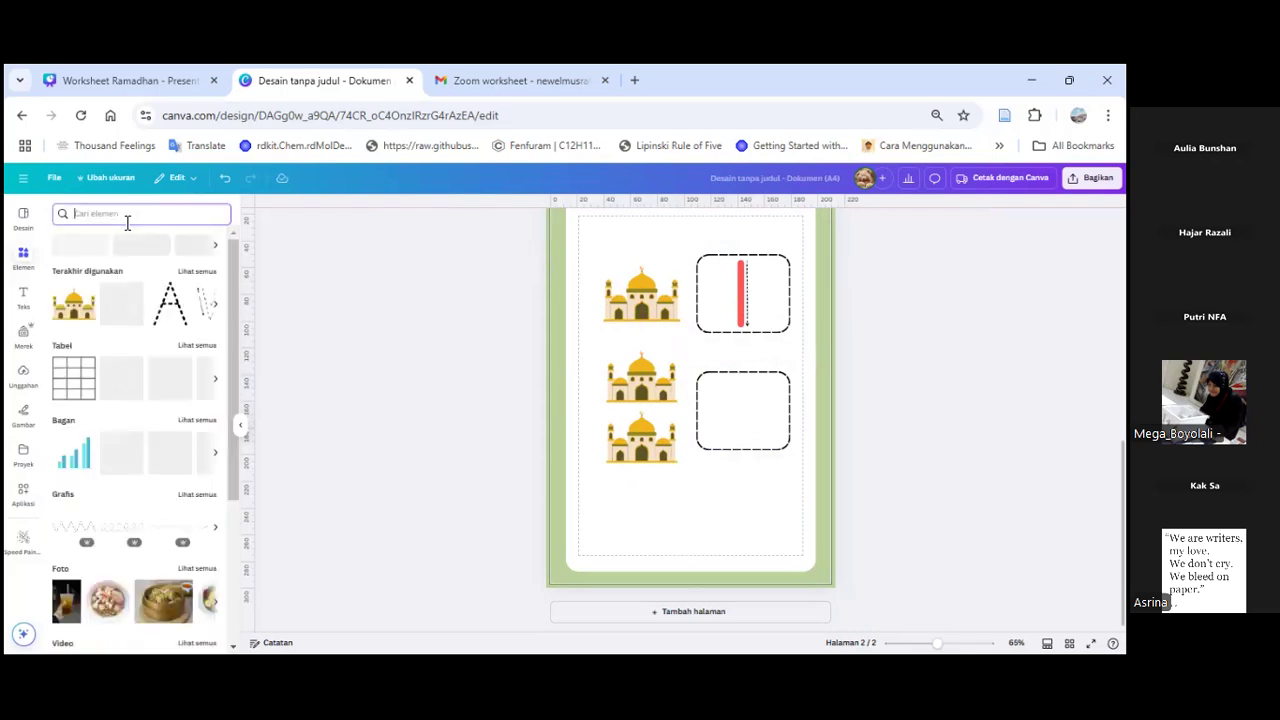
pyautogui.write('tra')
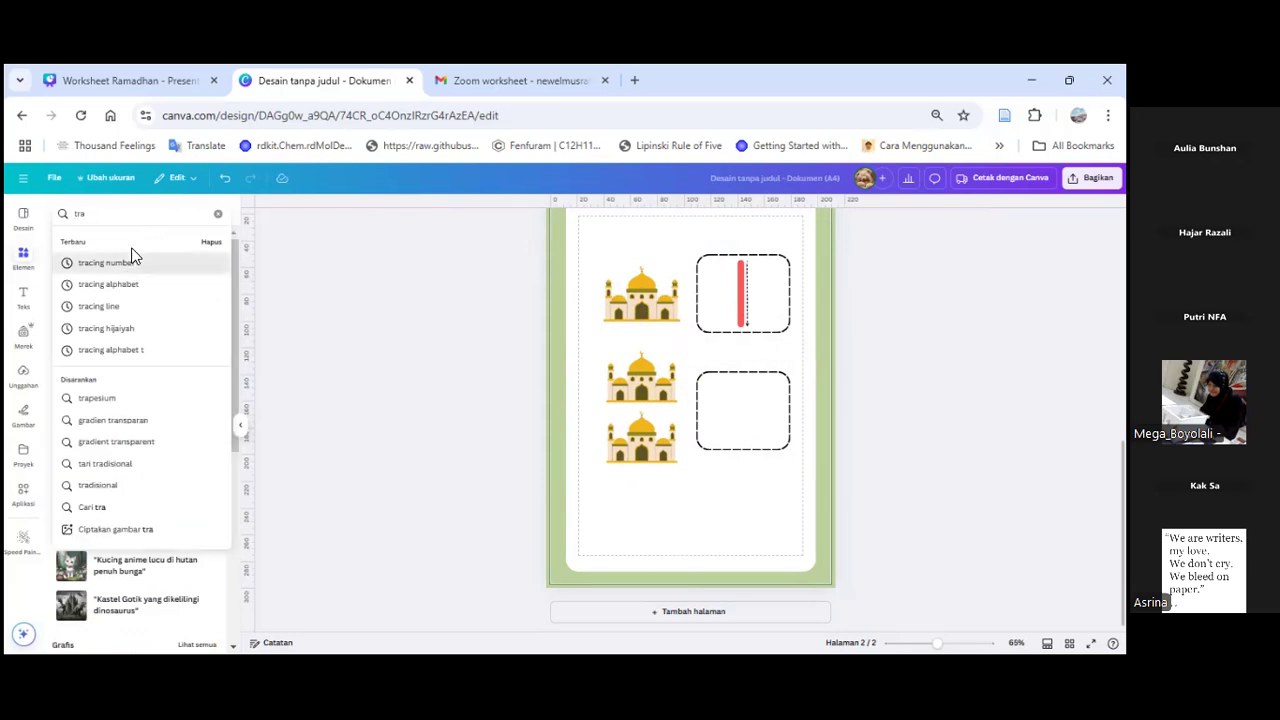
pyautogui.click(130, 262)
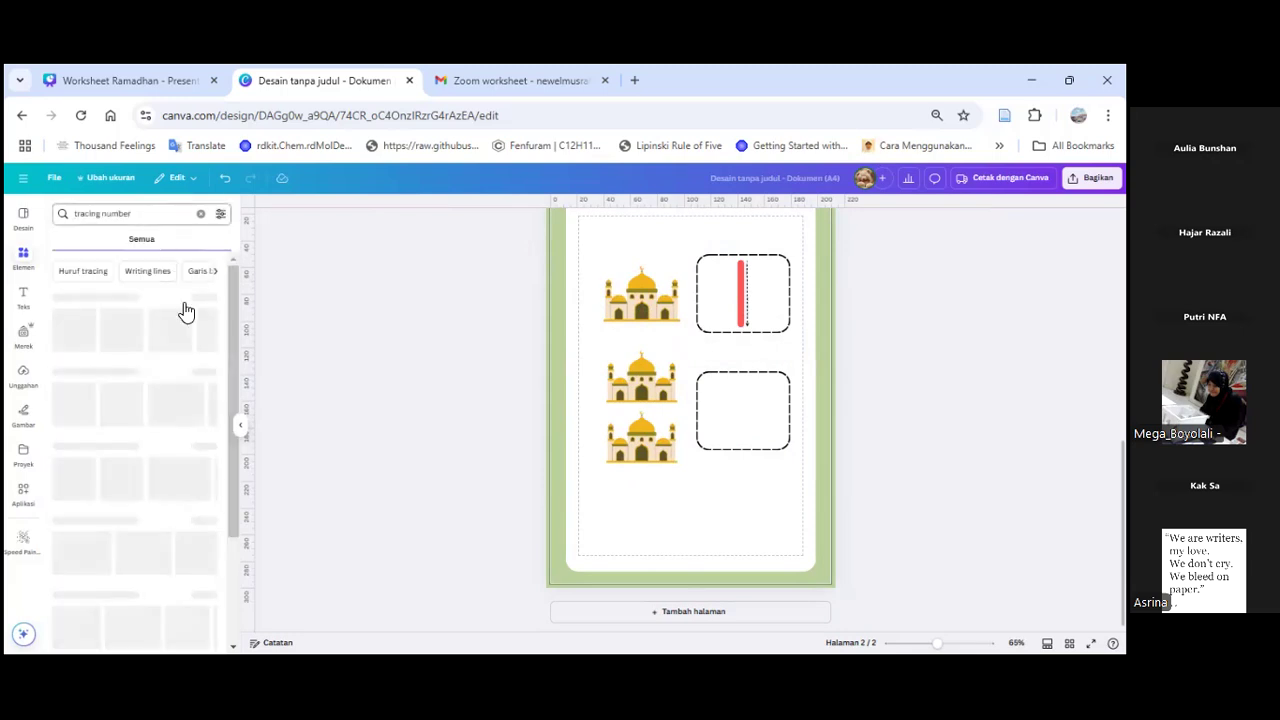
pyautogui.click(104, 215)
pyautogui.moveTo(102, 215); pyautogui.dragTo(134, 215)
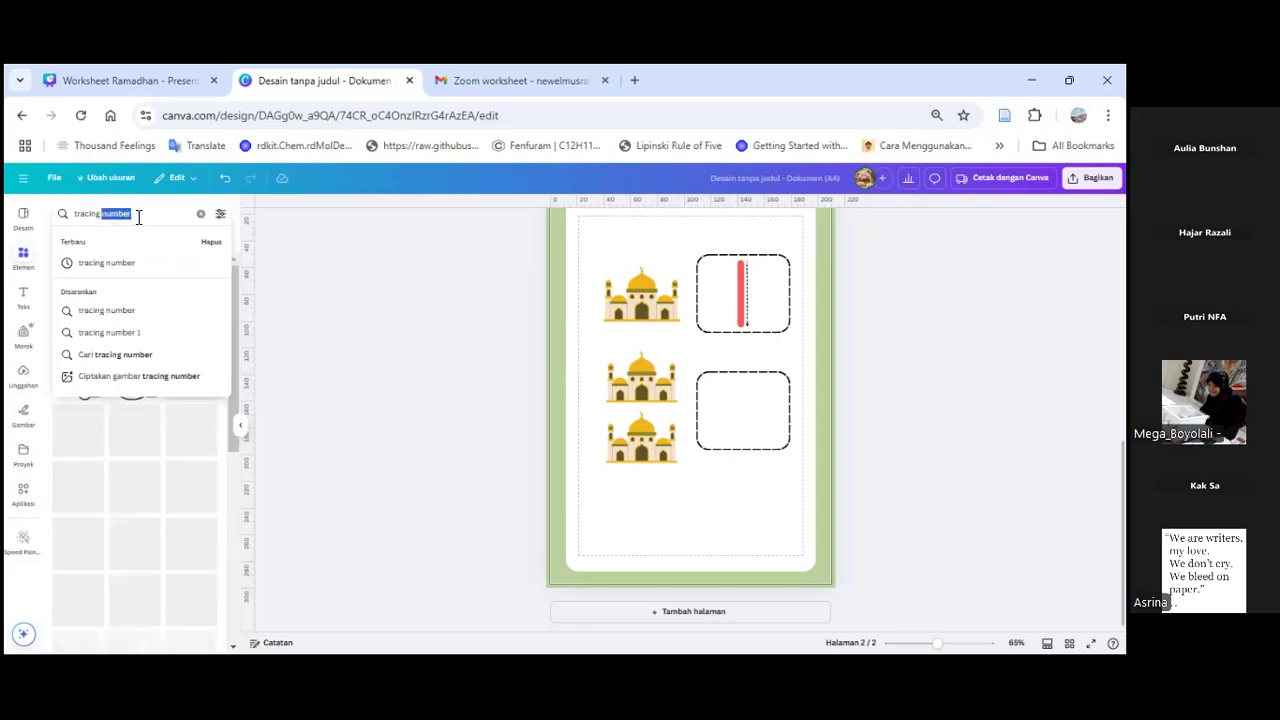
pyautogui.press('Return')
pyautogui.write('2')
pyautogui.press('Return')
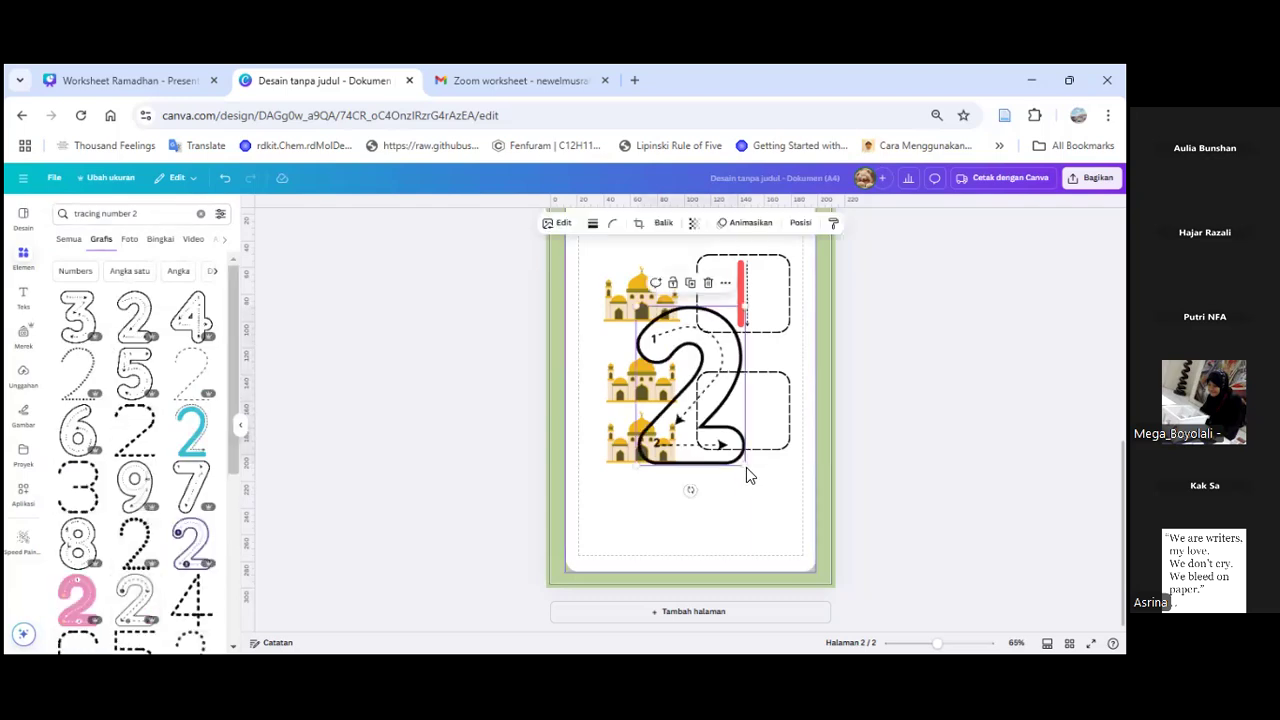
pyautogui.moveTo(745, 464)
pyautogui.mouseDown()
pyautogui.moveTo(681, 370)
pyautogui.moveTo(745, 430)
pyautogui.mouseUp()
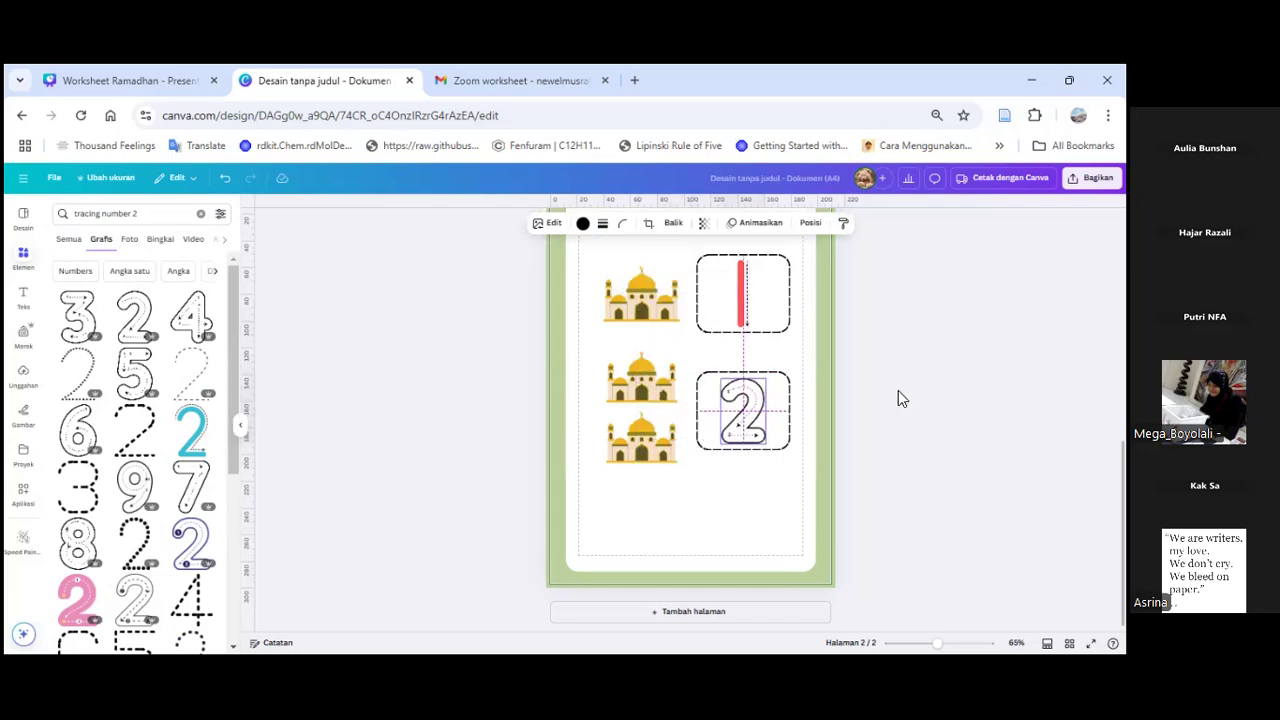
pyautogui.click(741, 468)
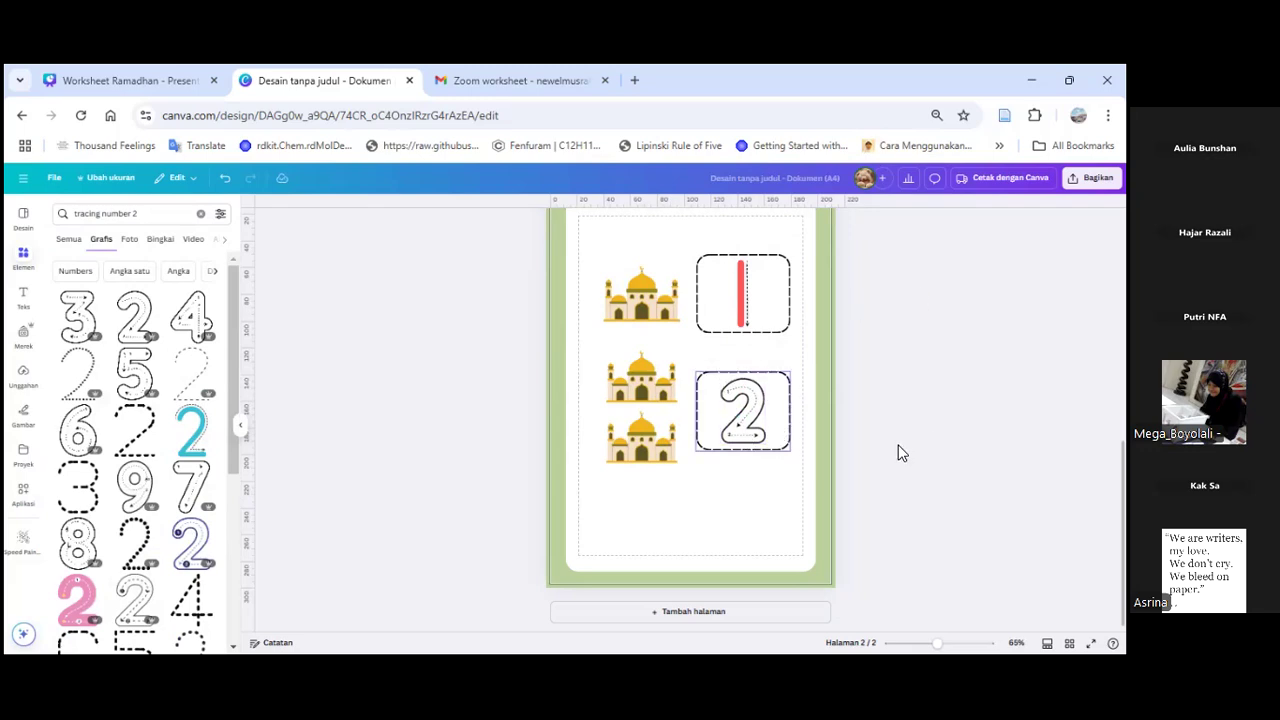
# Step: Duplicate the number page and delete all the mosques, dashed boxes and numbers from the copy, keeping only the green border
pyautogui.scroll(2, 886, 480)
pyautogui.scroll(-2, 850, 488)
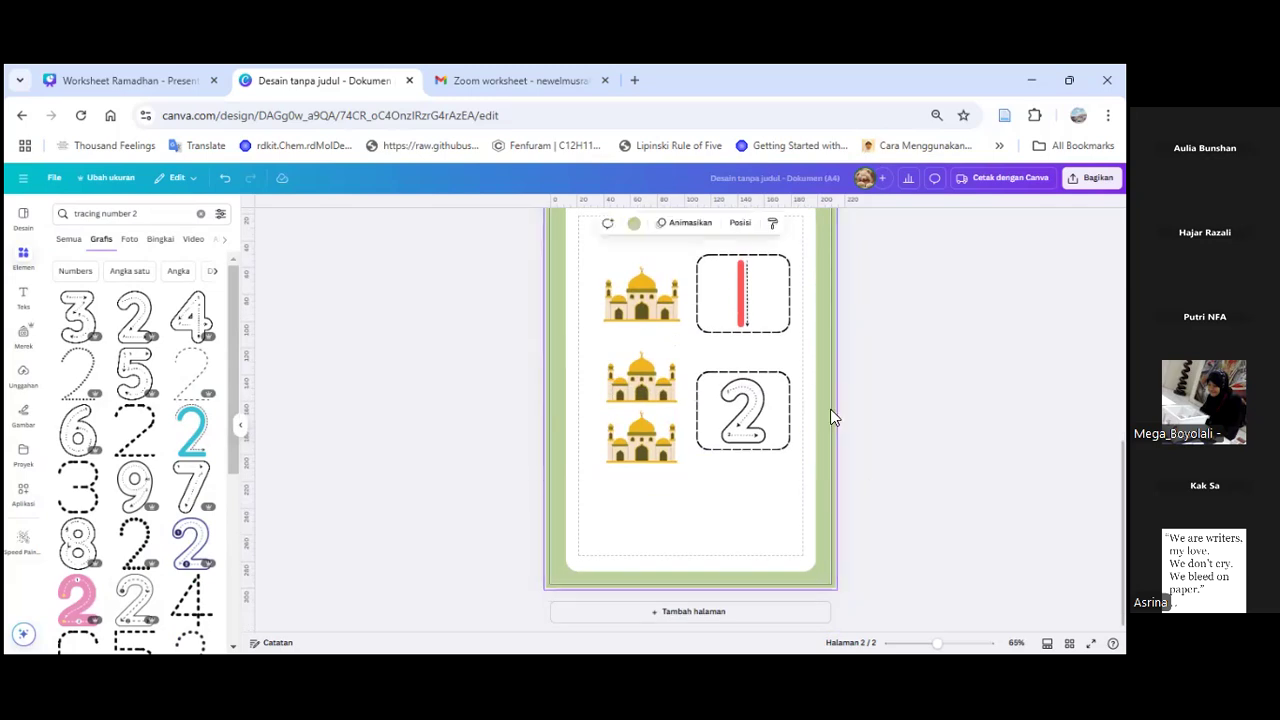
pyautogui.scroll(2, 810, 390)
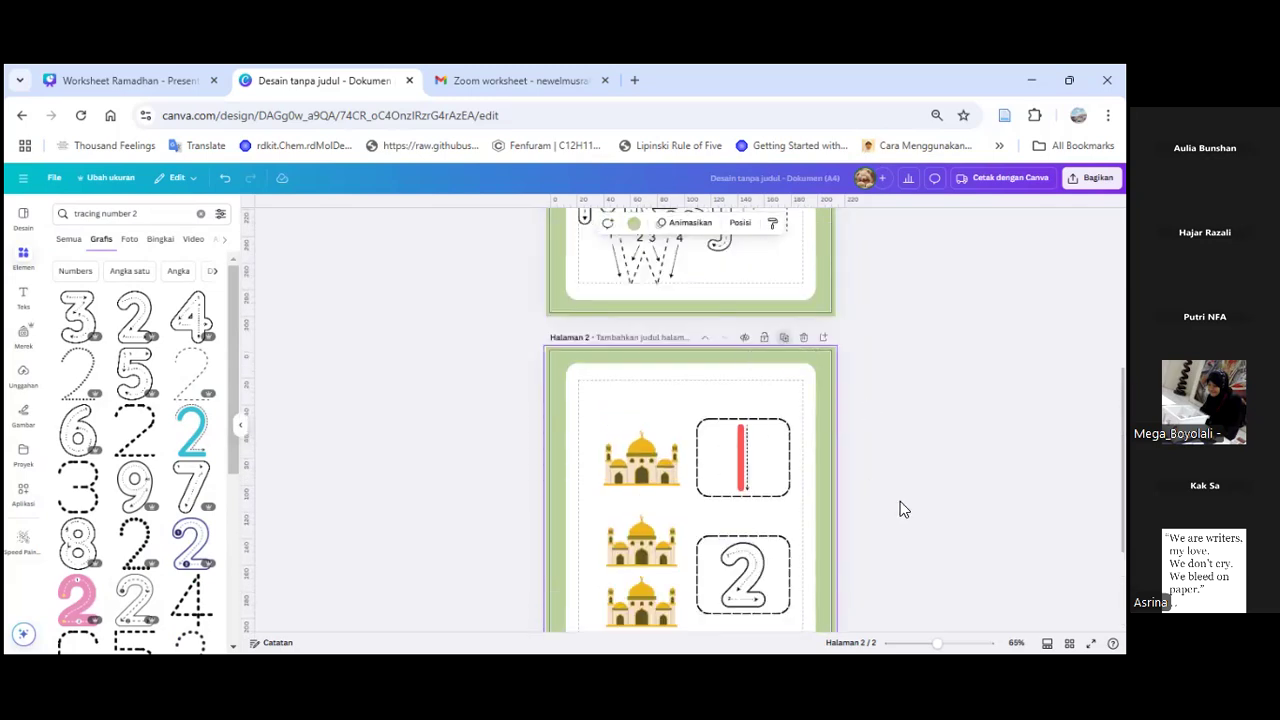
pyautogui.hotkey('ctrl', 'd')
pyautogui.click(641, 330)
pyautogui.keyDown('shift'); pyautogui.click(741, 310); pyautogui.keyUp('shift')
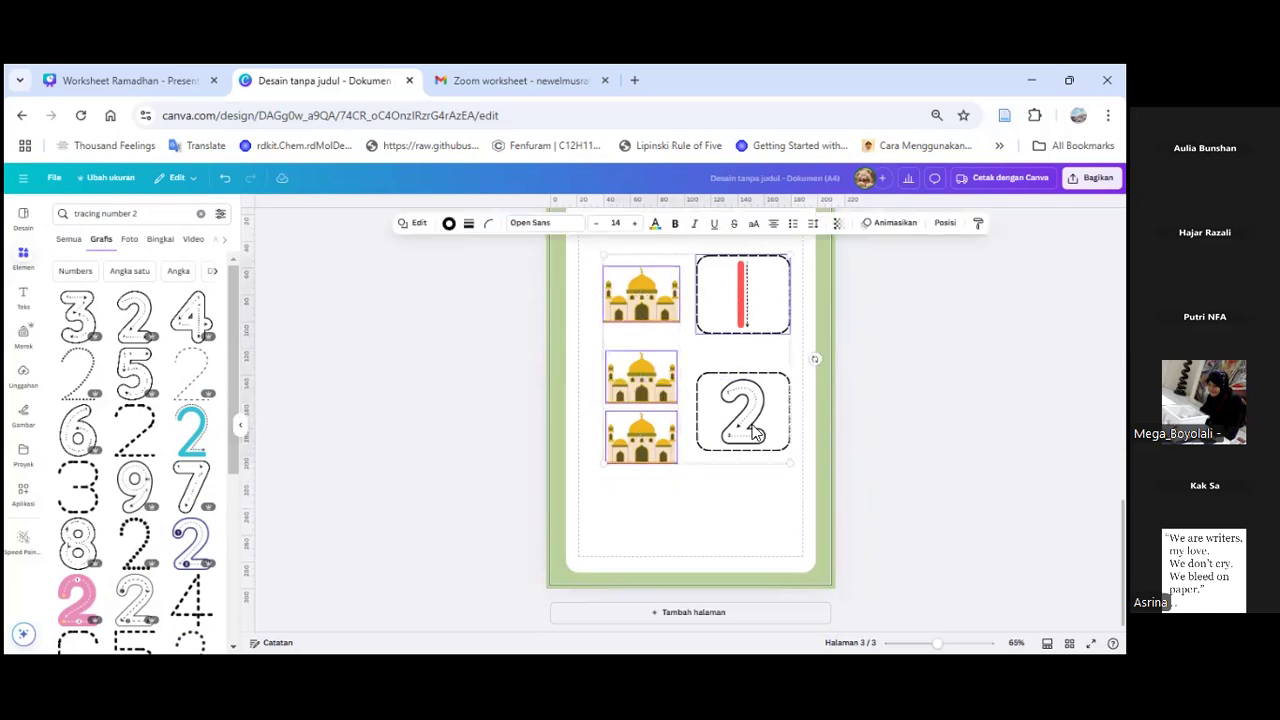
pyautogui.keyDown('shift'); pyautogui.click(735, 415); pyautogui.keyUp('shift')
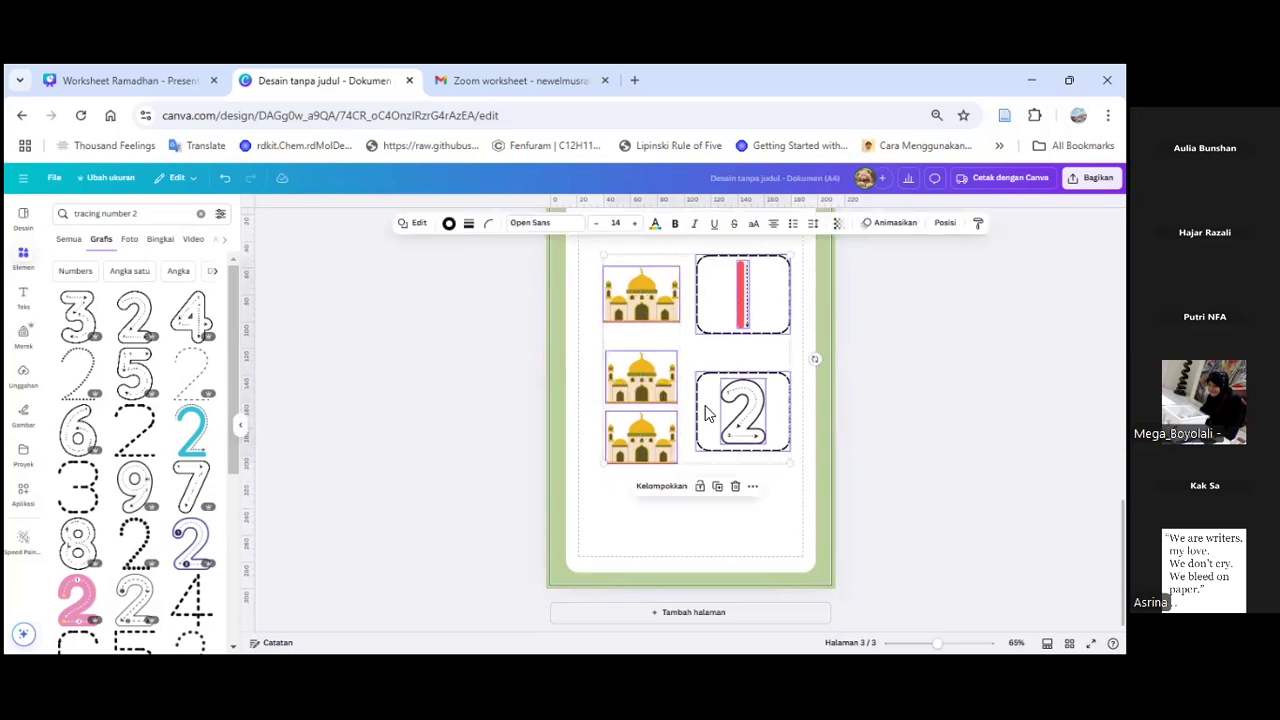
pyautogui.press('Delete')
# Step: Search the graphics for "tracing hijaiyah" and look over the outlined letters
pyautogui.moveTo(137, 214); pyautogui.dragTo(104, 218)
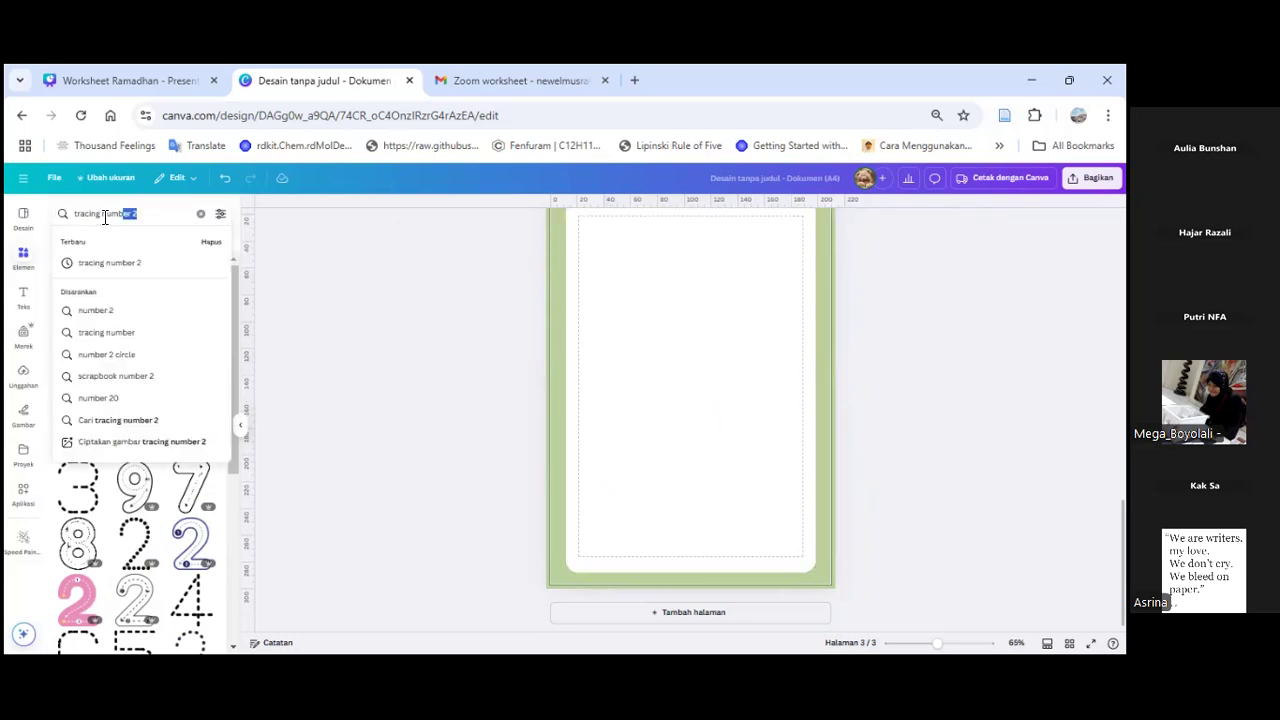
pyautogui.write('hijaiyah')
pyautogui.press('Return')
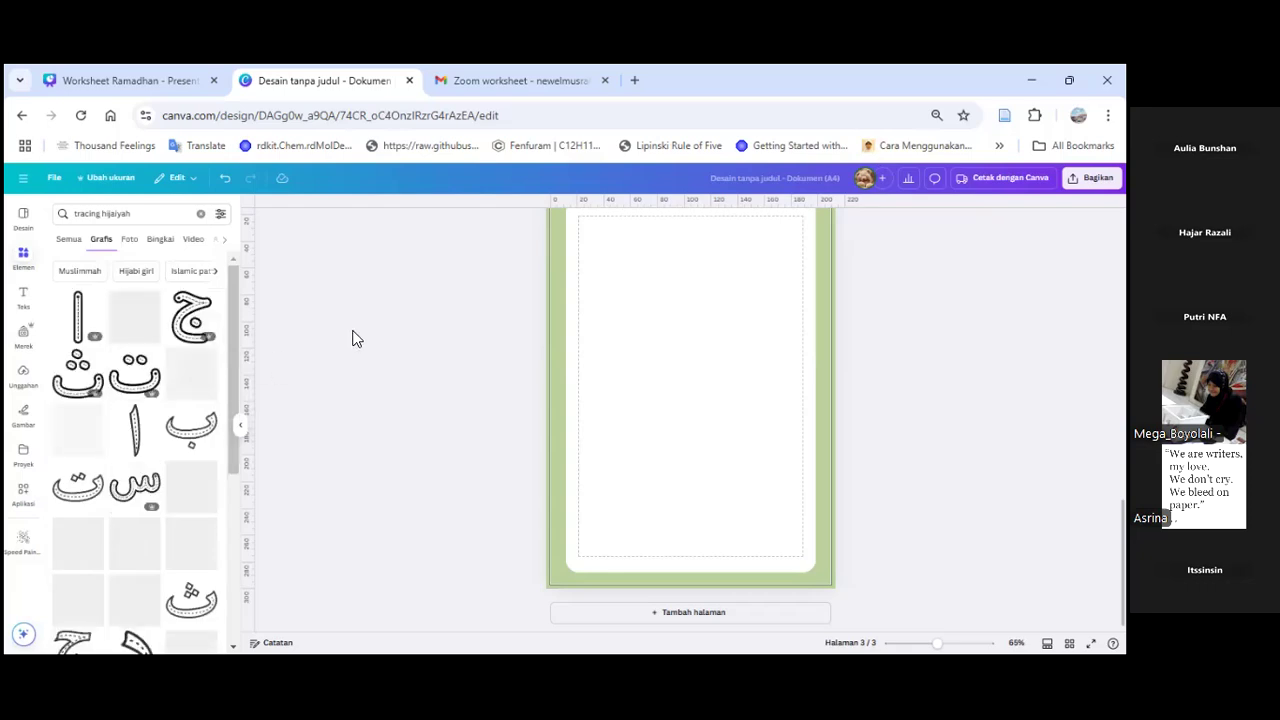
pyautogui.click(817, 484)
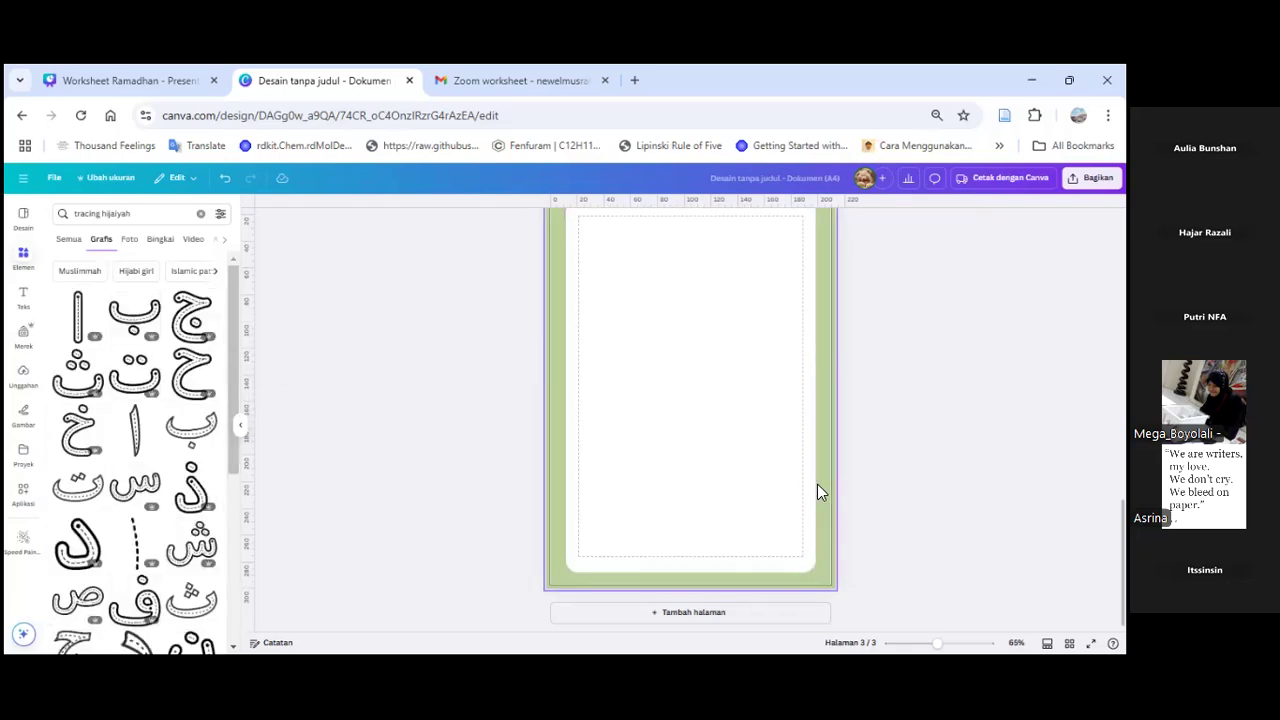
pyautogui.scroll(2, 805, 477)
pyautogui.scroll(-2, 786, 468)
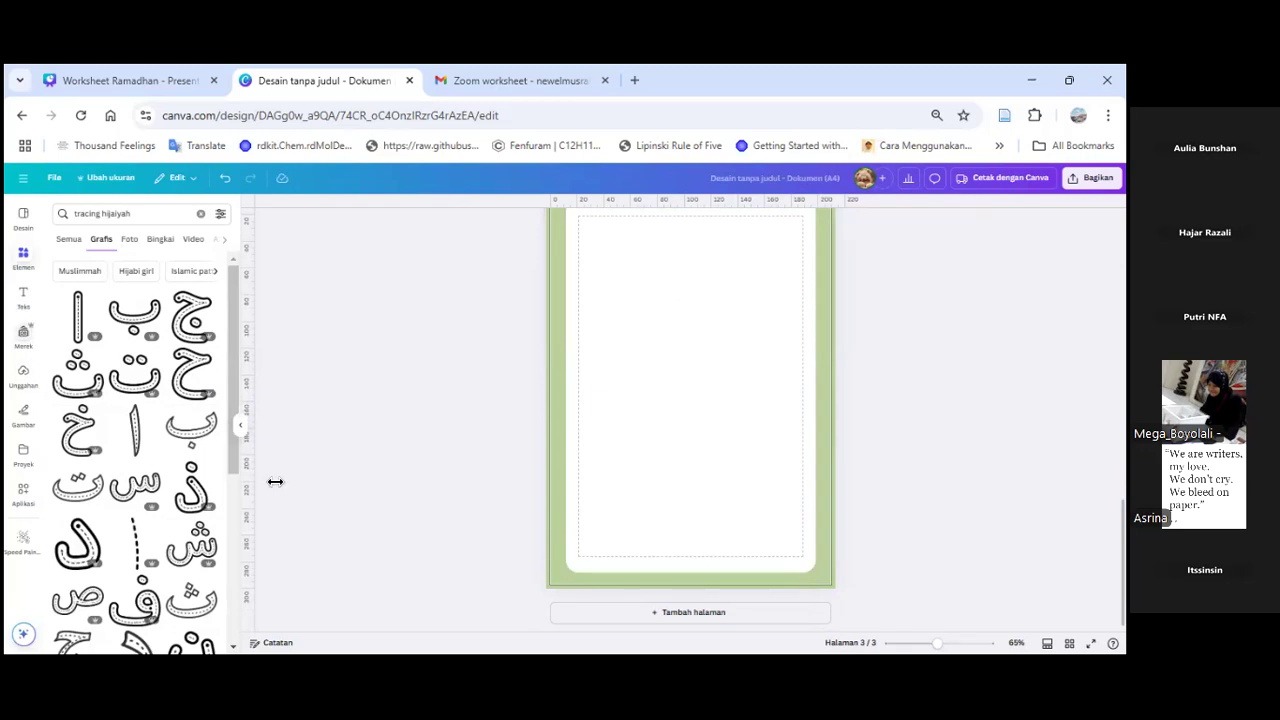
# Step: Search all elements for "table" and add the plain table with three columns and four rows to the empty page
pyautogui.click(76, 213)
pyautogui.press('BackSpace')
pyautogui.write('table')
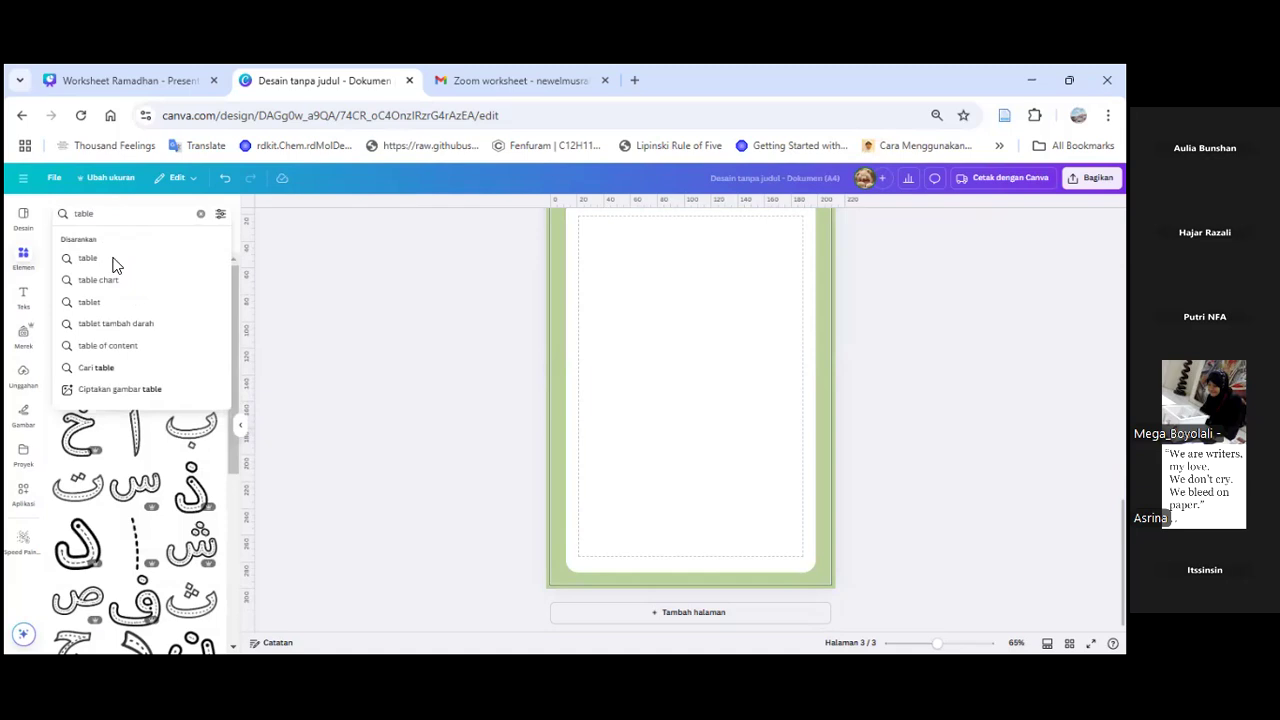
pyautogui.click(113, 262)
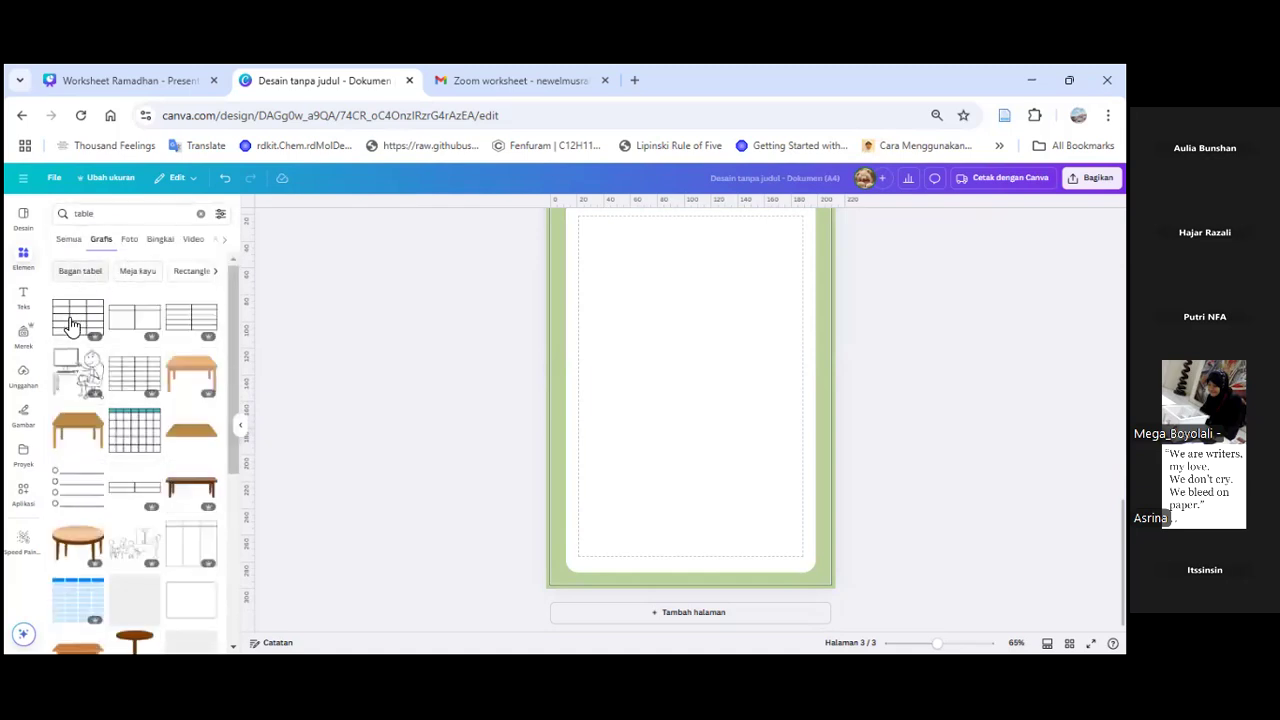
pyautogui.click(68, 241)
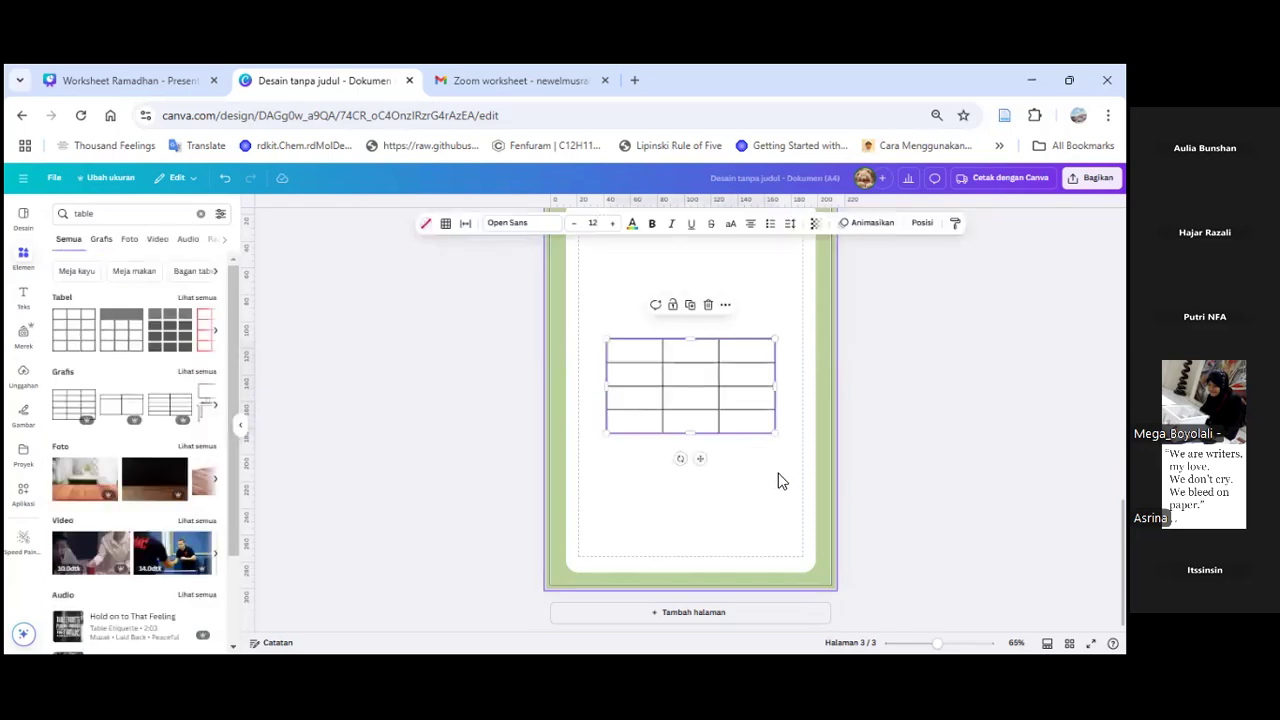
# Step: Enlarge the table to about 168 mm wide so it spans the page margins, starting just below the top margin
pyautogui.moveTo(775, 435); pyautogui.dragTo(798, 539)
pyautogui.moveTo(751, 410); pyautogui.dragTo(723, 313)
pyautogui.moveTo(770, 440); pyautogui.dragTo(855, 500)
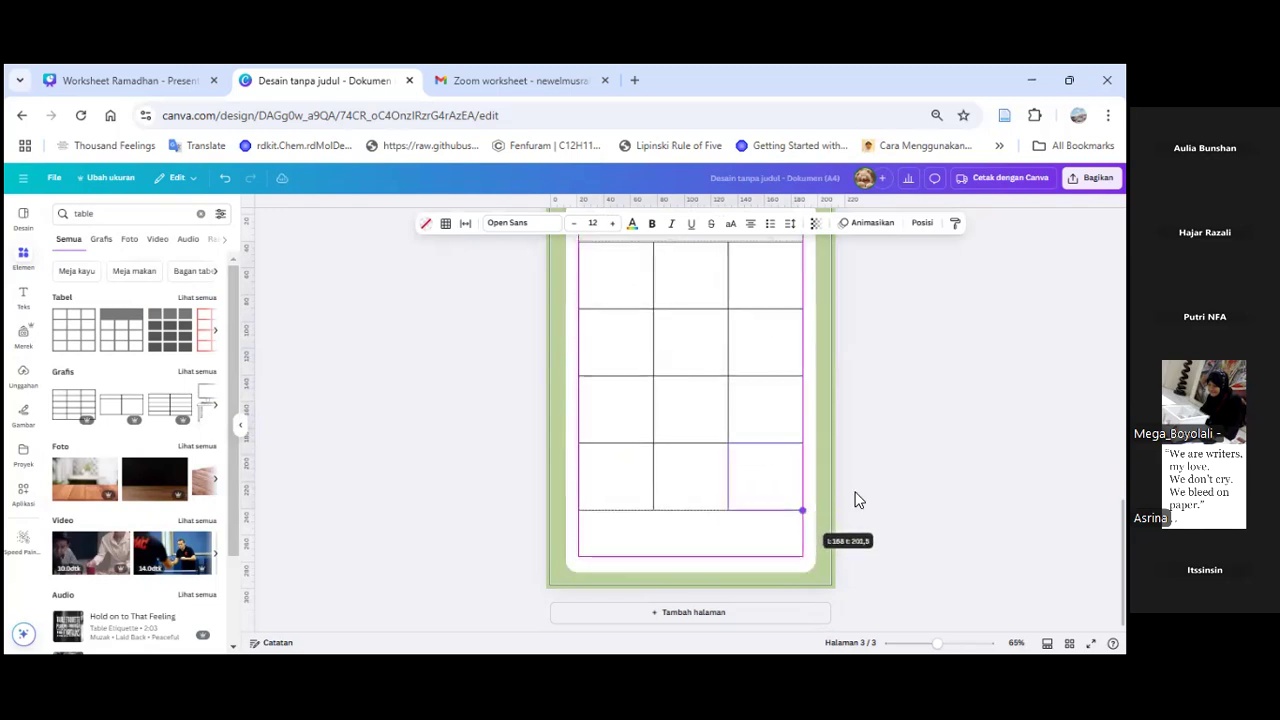
pyautogui.click(918, 488)
pyautogui.scroll(2, 918, 488)
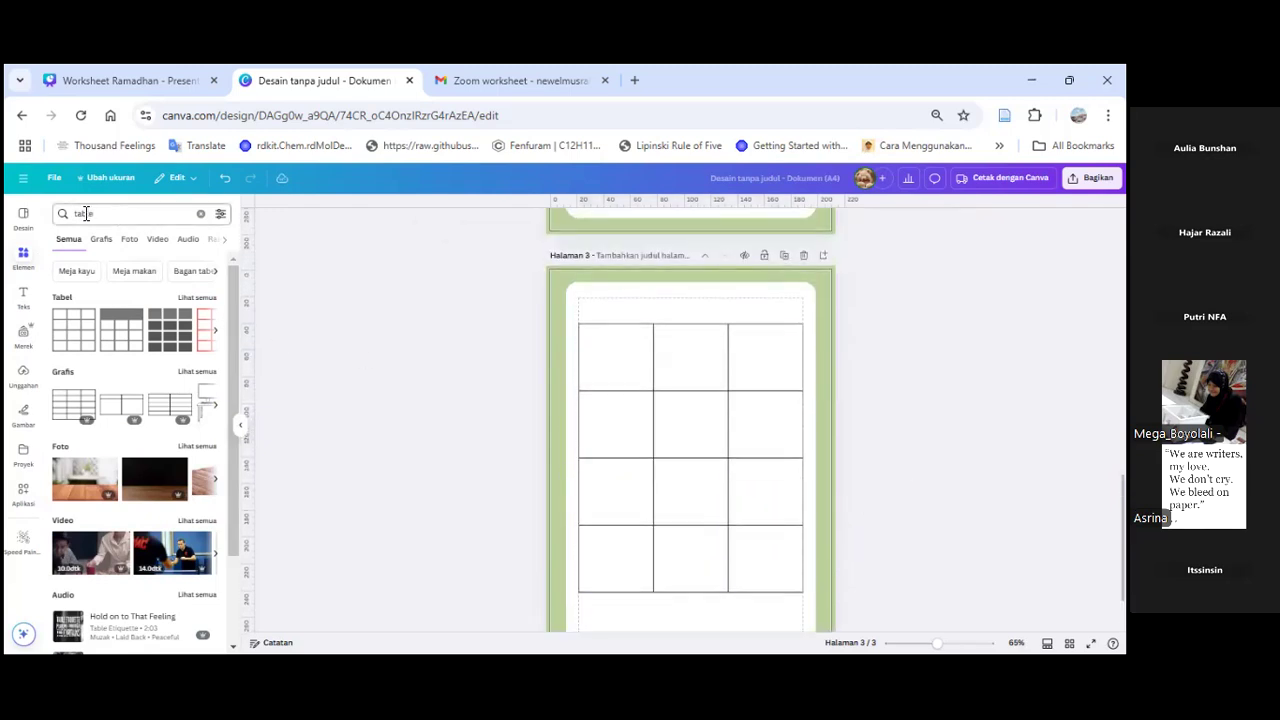
# Step: Search the graphics for "tracing hijaiyah", add the outlined alif and fit it at reduced size inside the table's first cell
pyautogui.moveTo(95, 213); pyautogui.dragTo(83, 213)
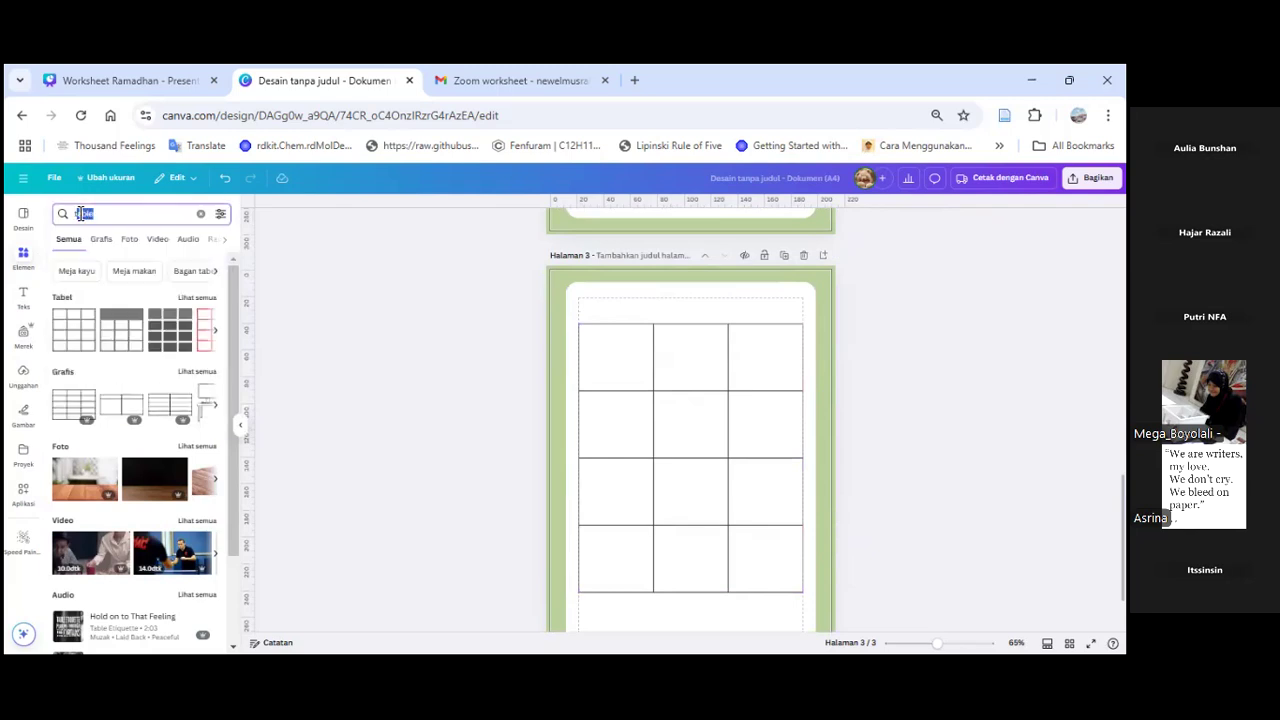
pyautogui.write('raci')
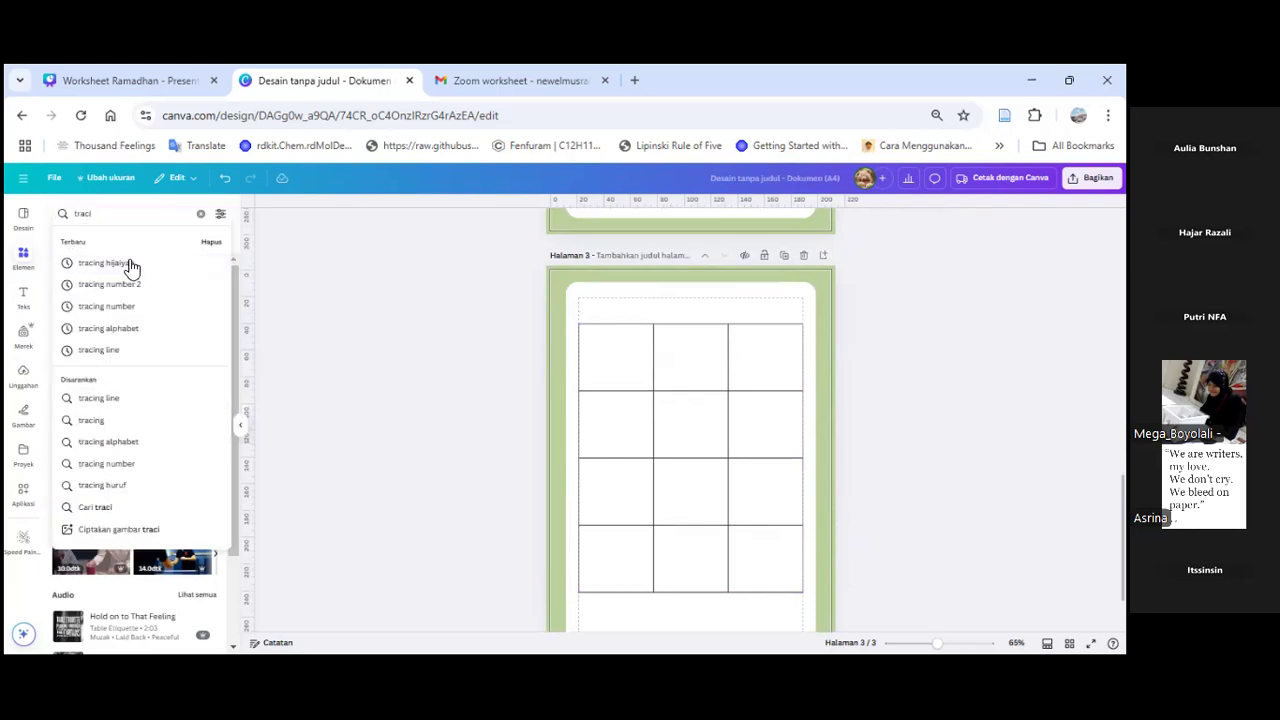
pyautogui.click(165, 268)
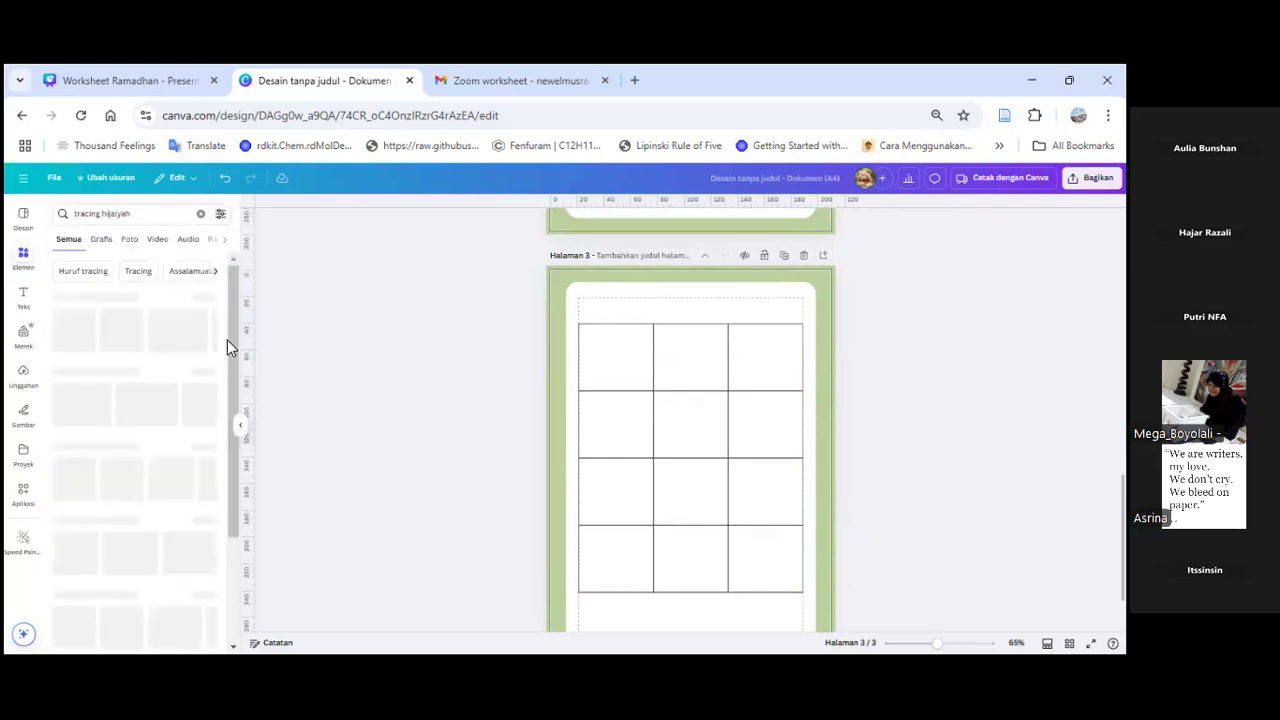
pyautogui.click(196, 298)
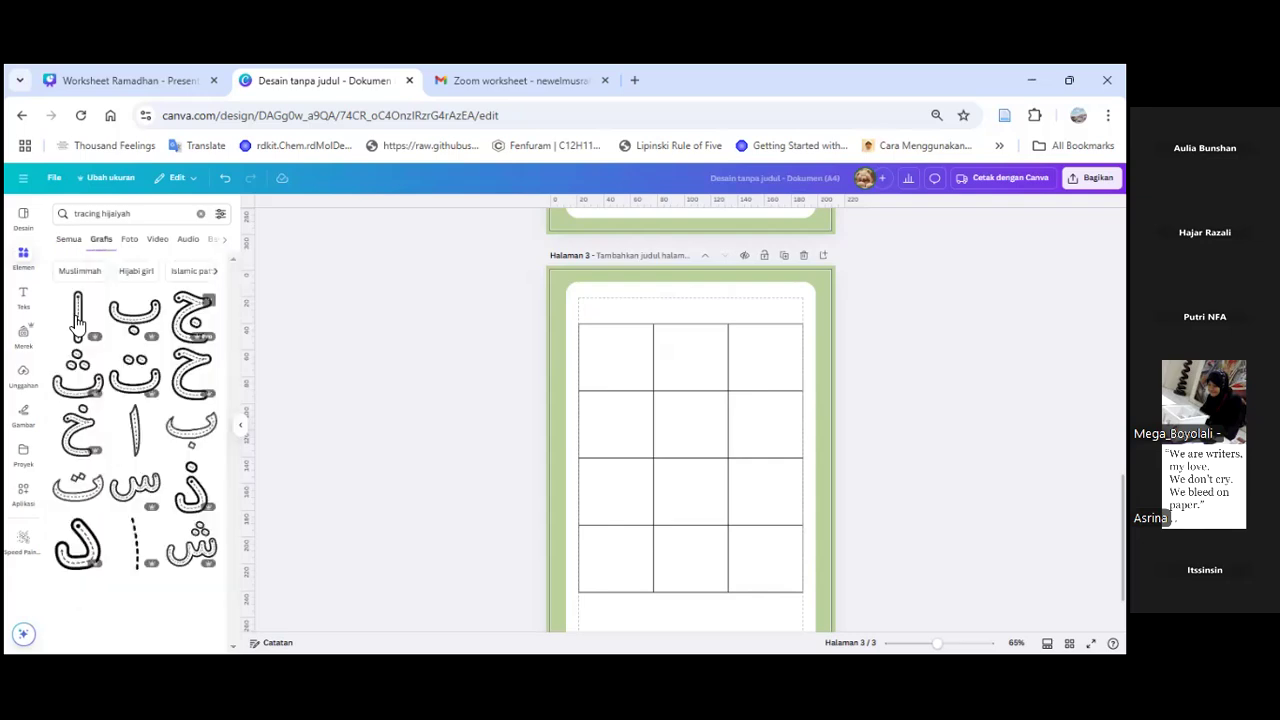
pyautogui.moveTo(705, 547)
pyautogui.mouseDown()
pyautogui.moveTo(668, 470)
pyautogui.moveTo(698, 520)
pyautogui.mouseUp()
pyautogui.moveTo(686, 440)
pyautogui.mouseDown()
pyautogui.moveTo(629, 423)
pyautogui.moveTo(622, 380)
pyautogui.mouseUp()
pyautogui.moveTo(625, 324); pyautogui.dragTo(618, 335)
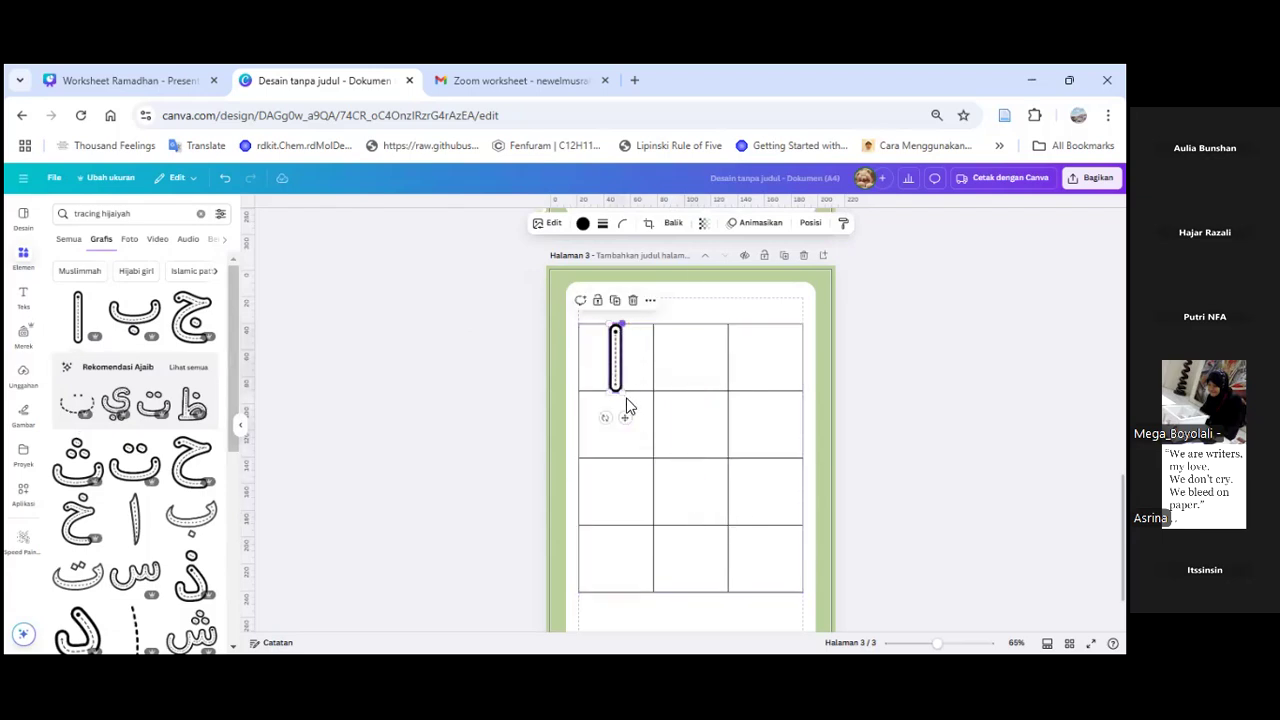
pyautogui.moveTo(625, 417); pyautogui.dragTo(623, 410)
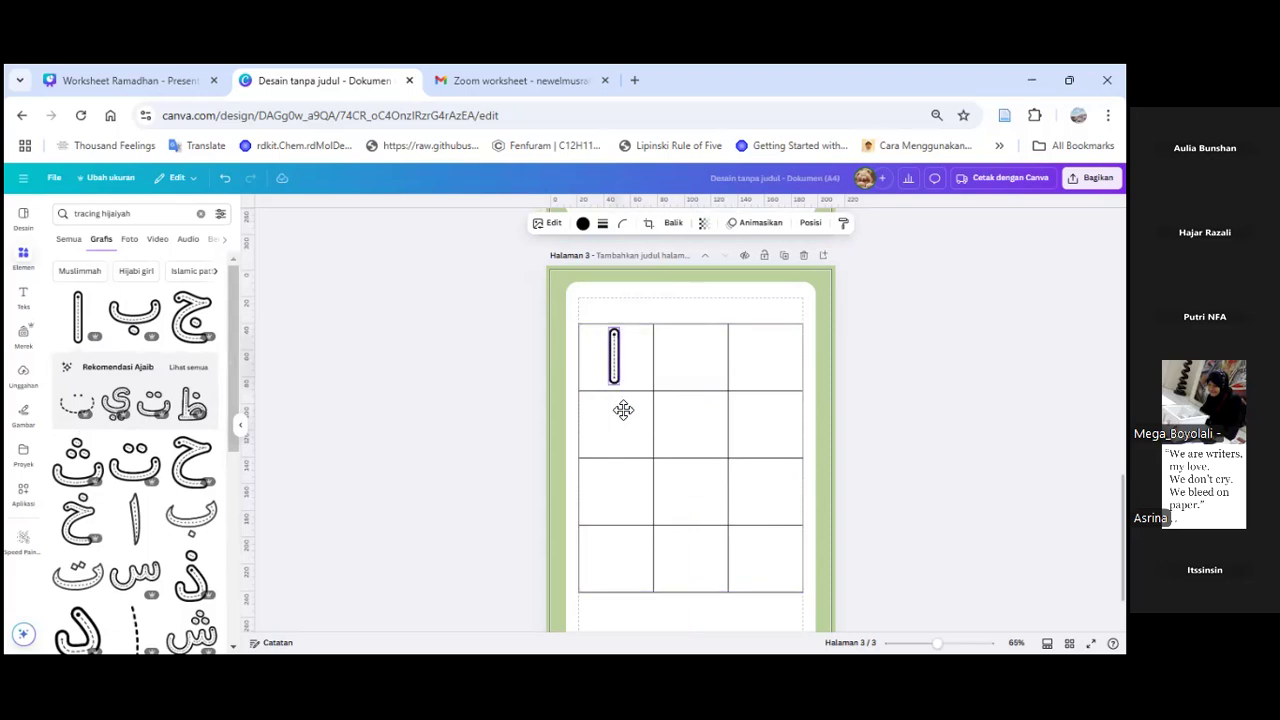
# Step: Add the outlined ba and ta letters at reduced size, centred in the second and third cells of the table's top row
pyautogui.click(138, 322)
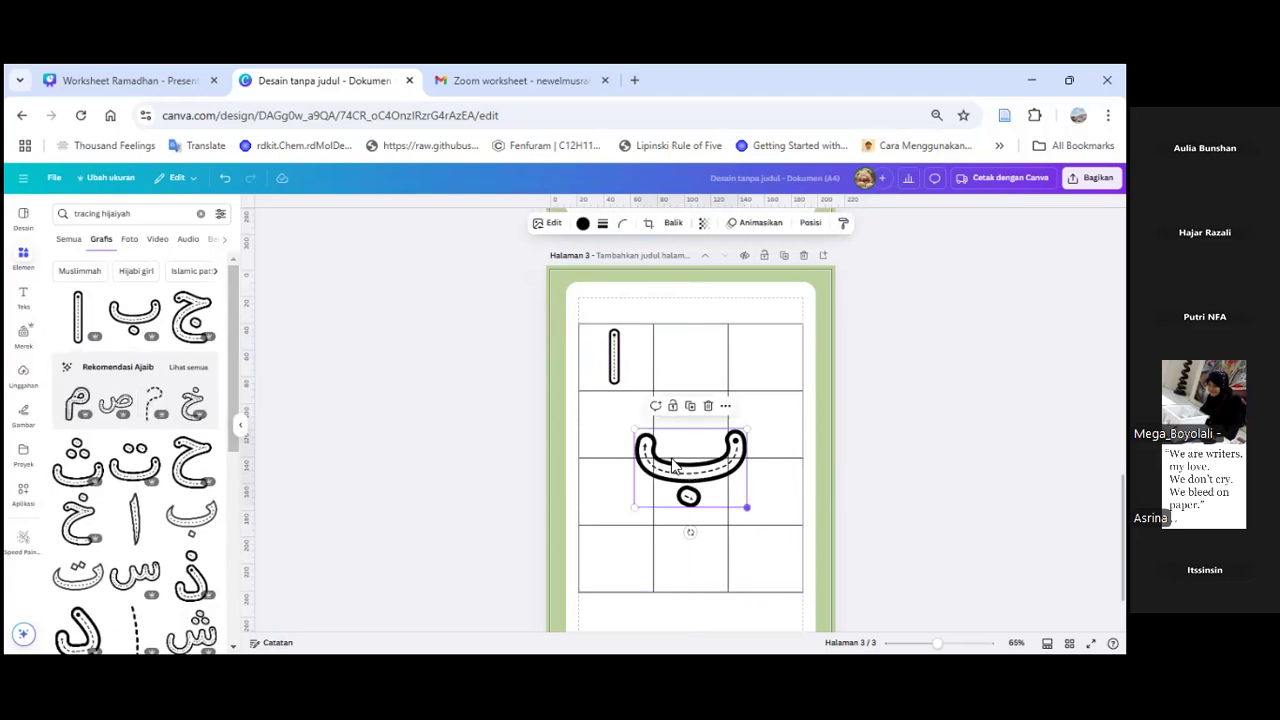
pyautogui.moveTo(747, 508); pyautogui.dragTo(691, 468)
pyautogui.moveTo(675, 466); pyautogui.dragTo(697, 373)
pyautogui.click(463, 424)
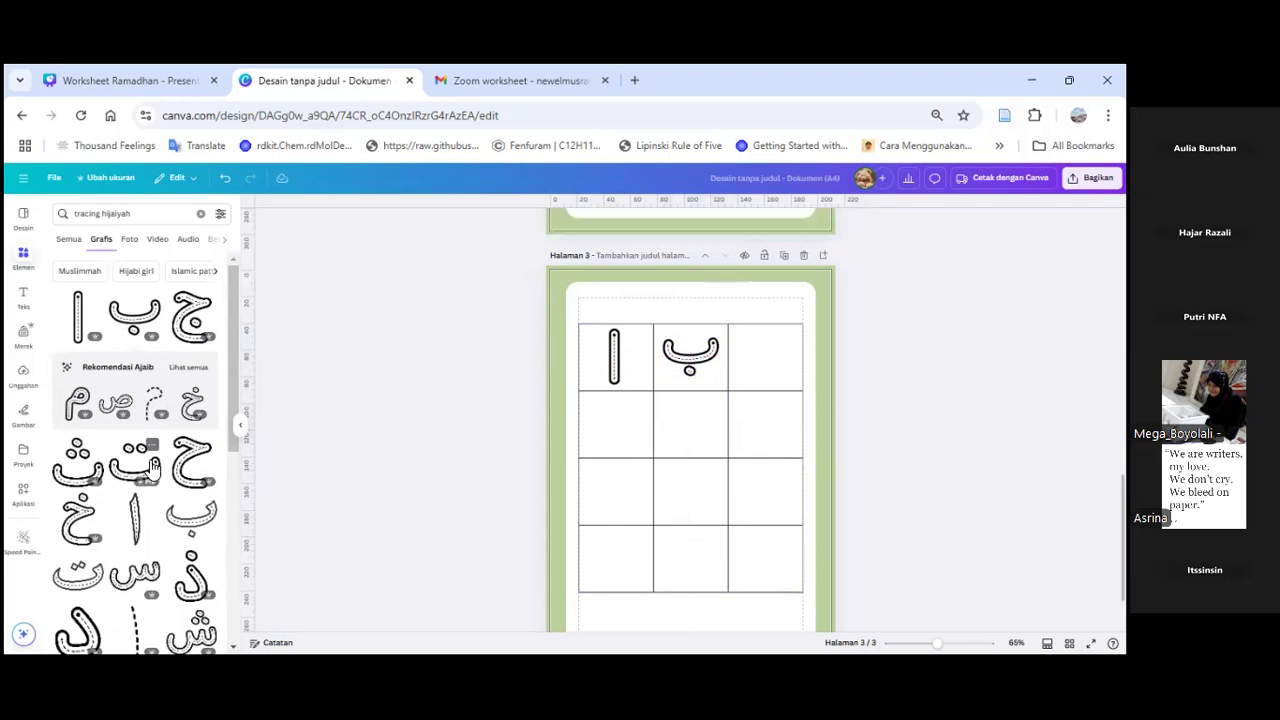
pyautogui.moveTo(748, 513); pyautogui.dragTo(664, 472)
pyautogui.moveTo(771, 370)
pyautogui.mouseDown()
pyautogui.moveTo(797, 338)
pyautogui.moveTo(785, 367)
pyautogui.mouseUp()
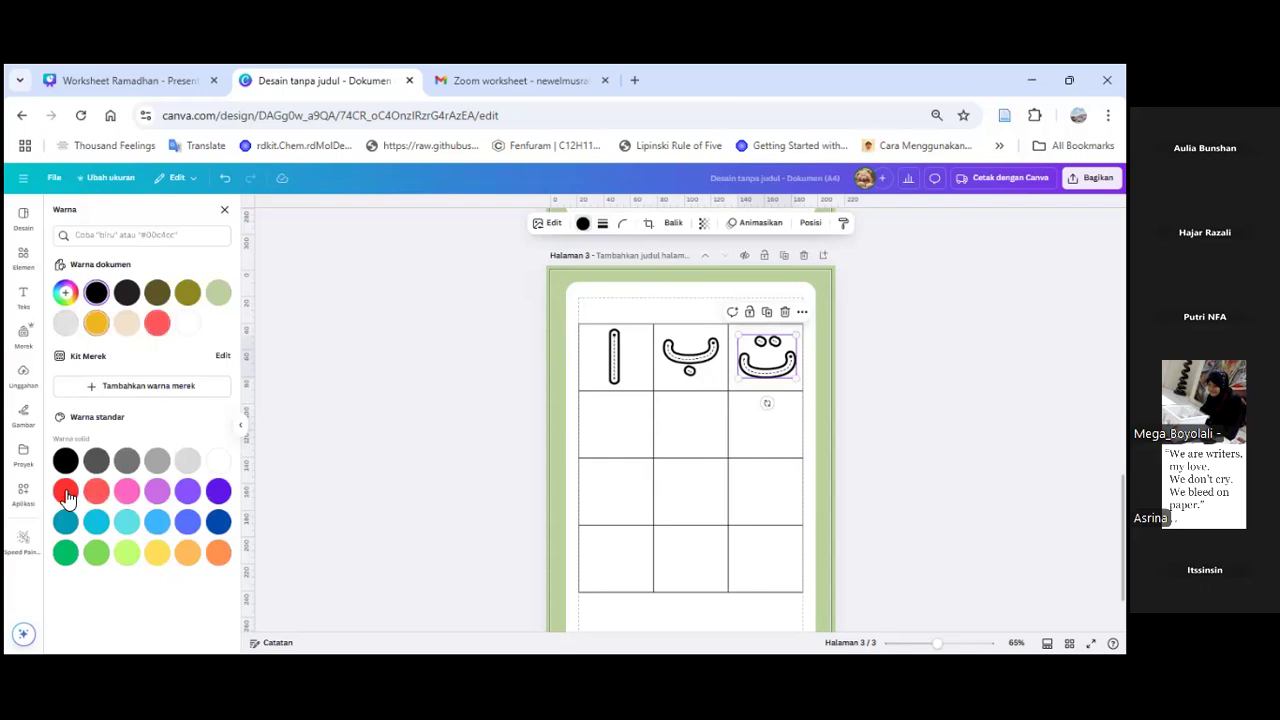
# Step: Recolour the letter ta red and the letter ba pink
pyautogui.click(66, 491)
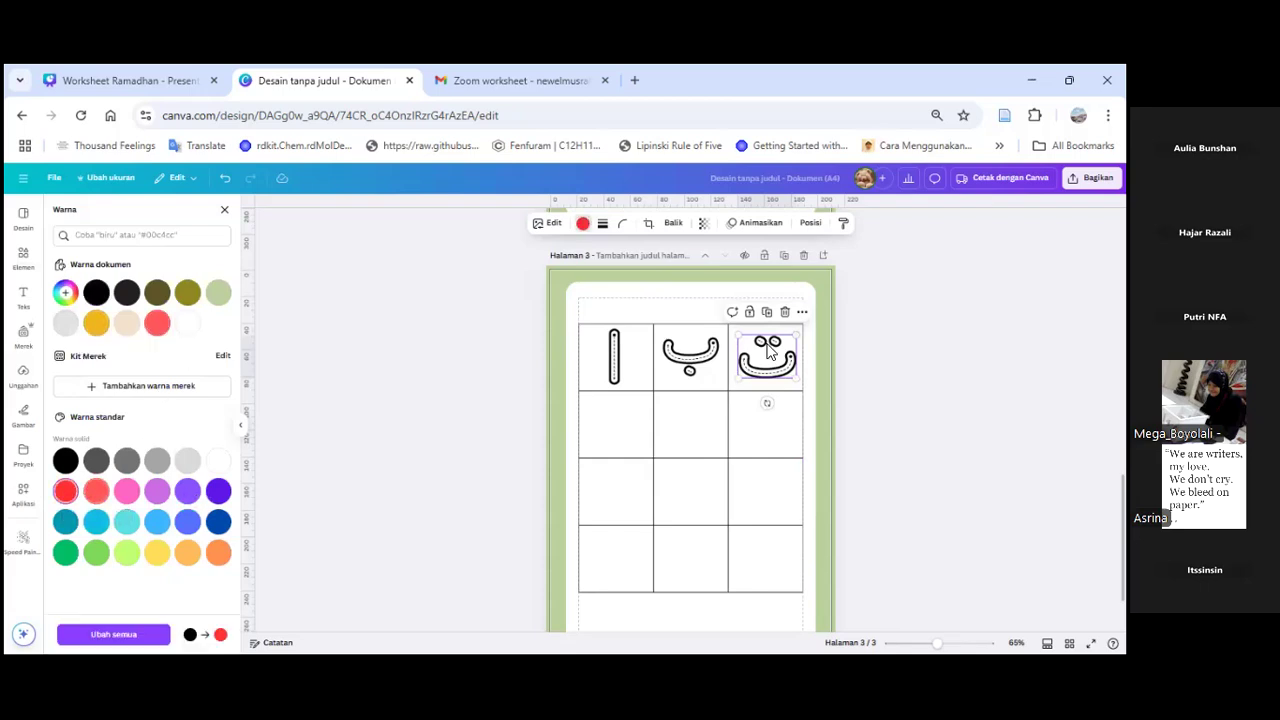
pyautogui.click(924, 384)
pyautogui.click(768, 382)
pyautogui.click(689, 370)
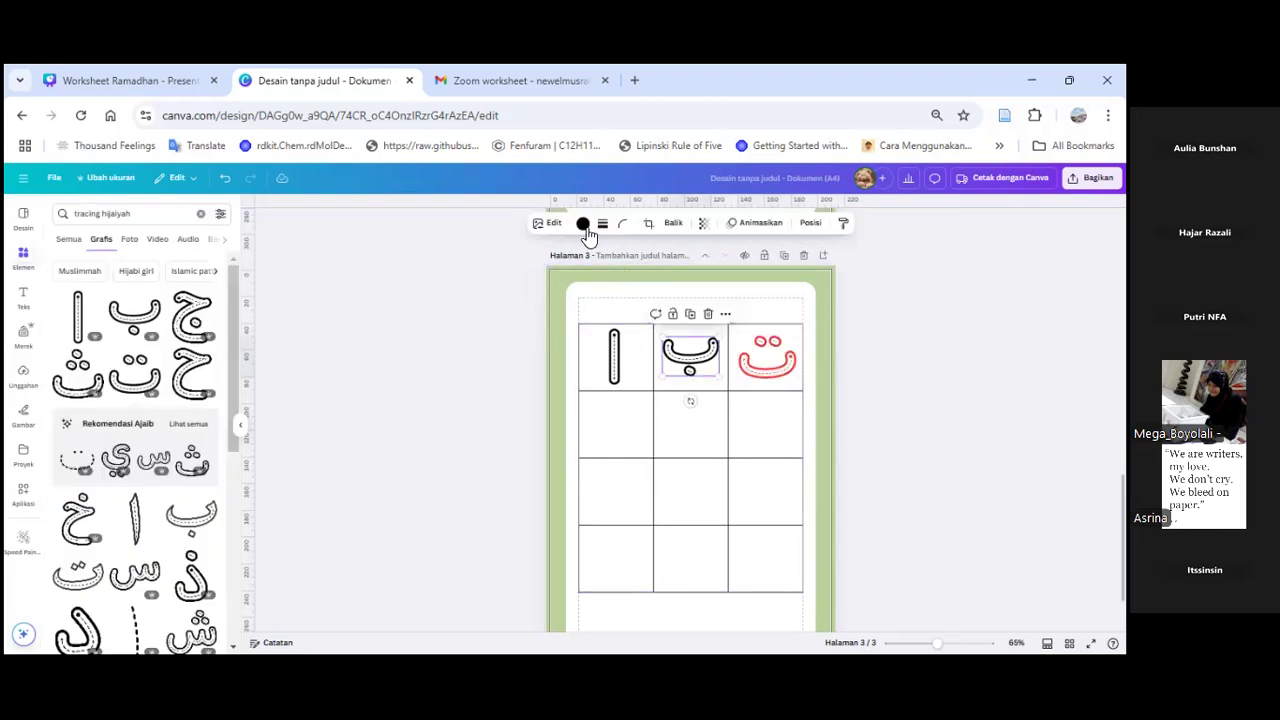
pyautogui.click(584, 224)
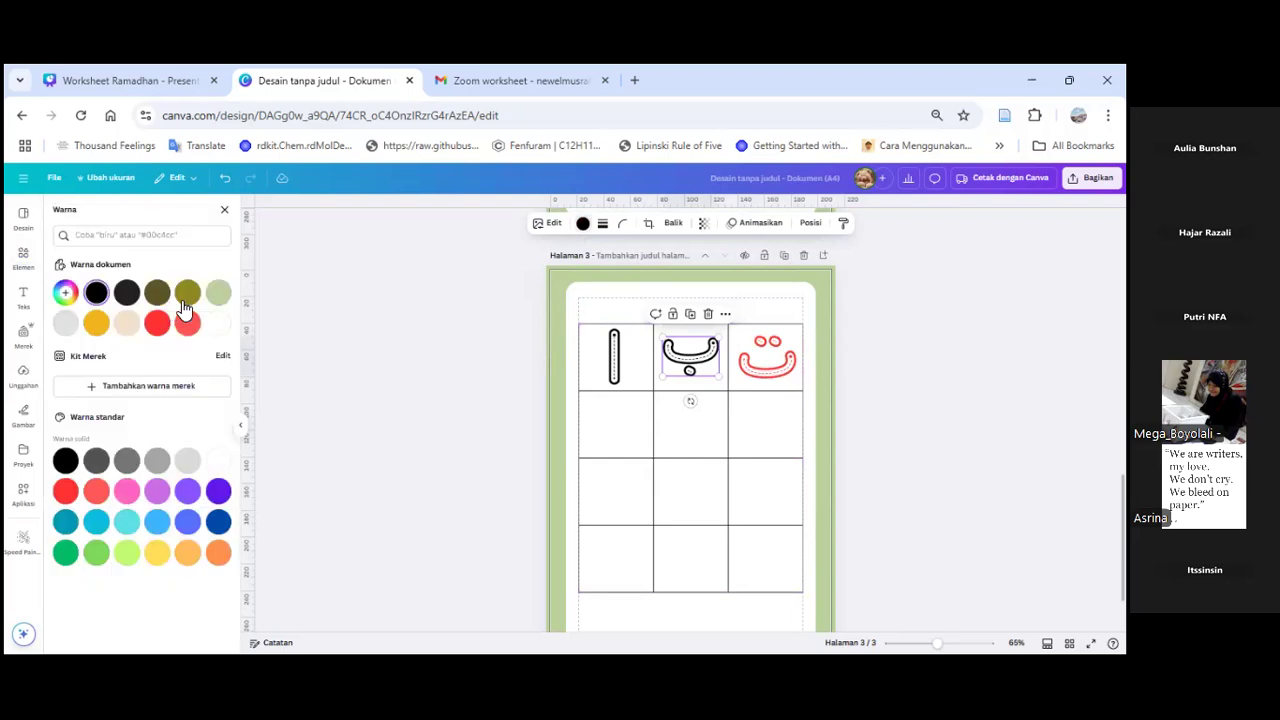
pyautogui.click(126, 492)
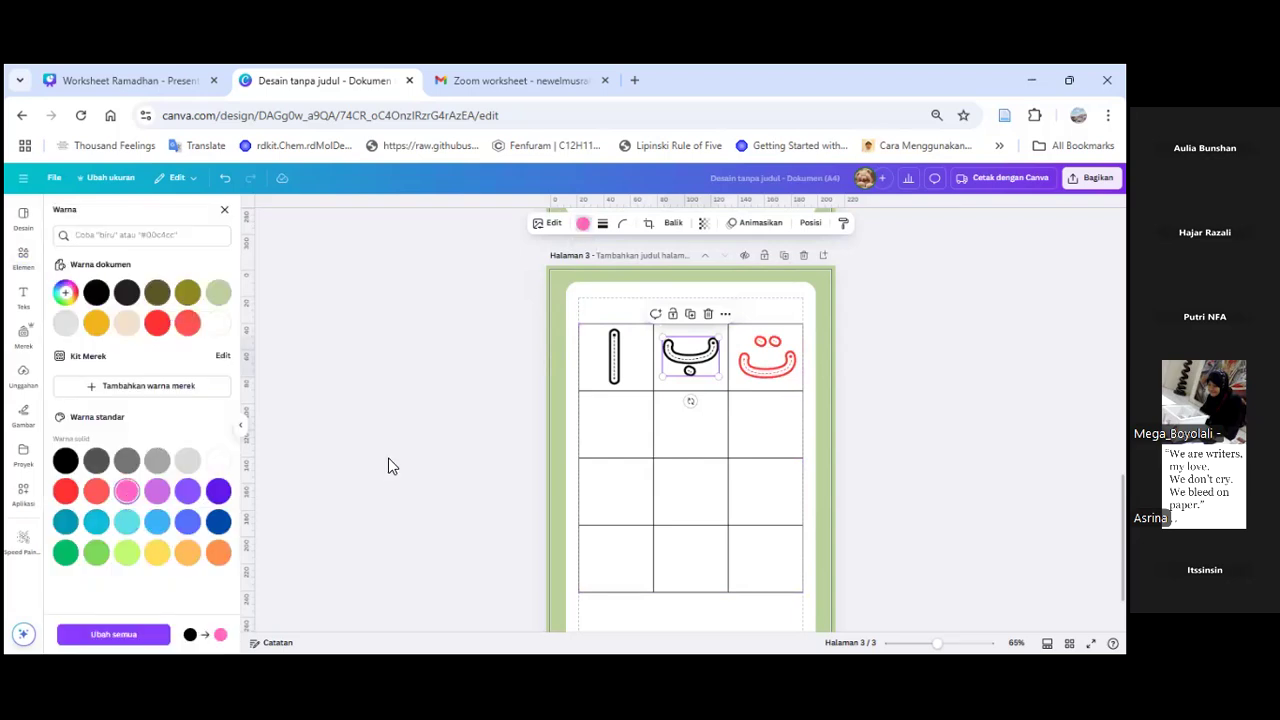
pyautogui.click(532, 333)
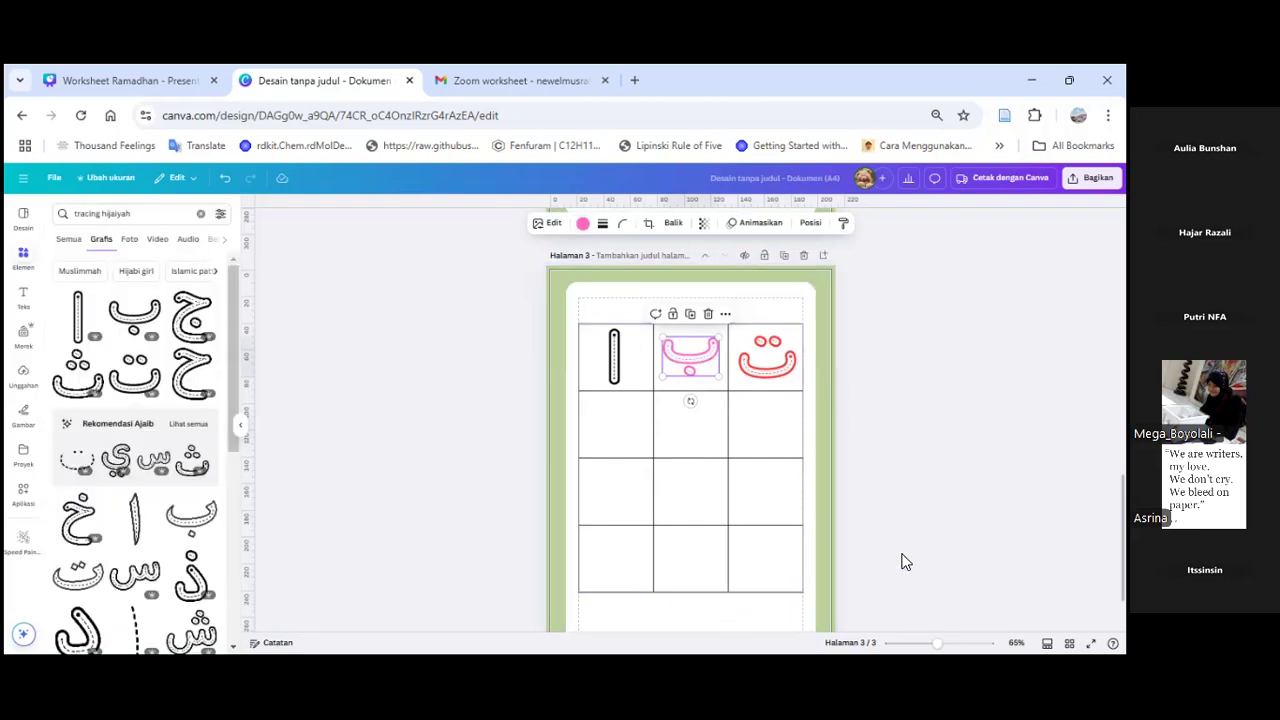
# Step: Delete the table's bottom two rows so only the letter row and one empty row are left
pyautogui.scroll(-2, 903, 560)
pyautogui.click(685, 513)
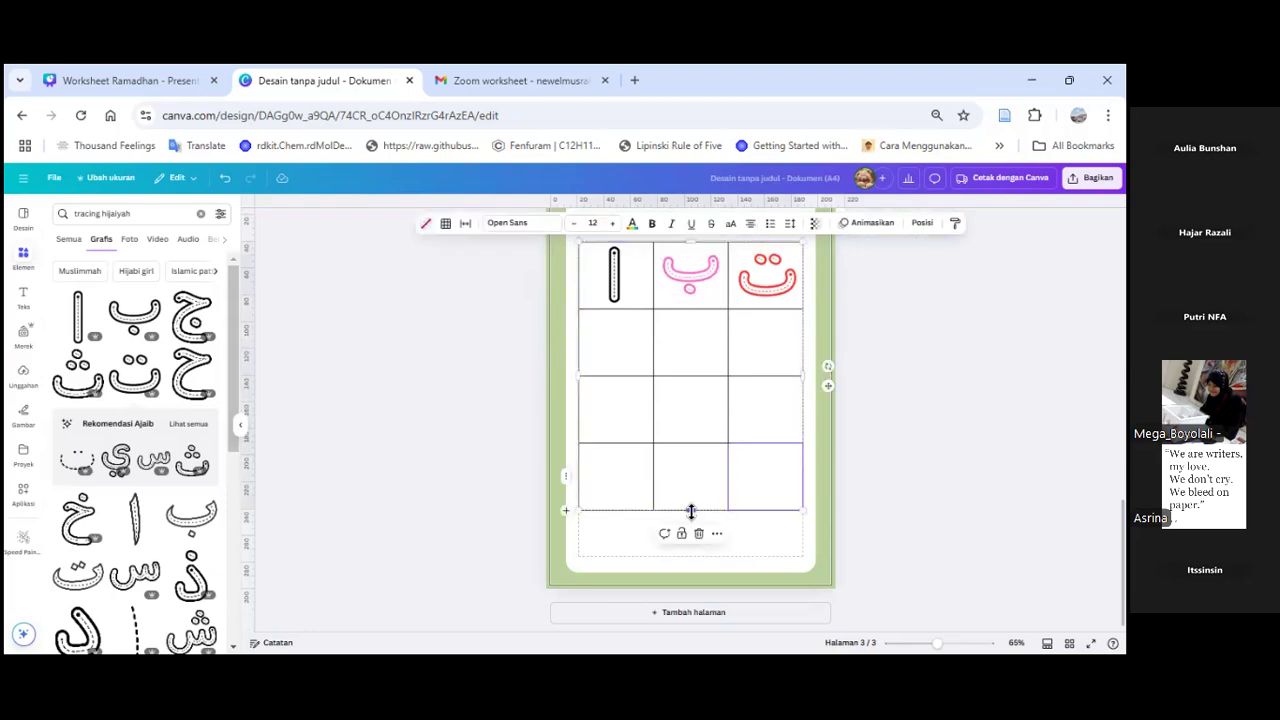
pyautogui.click(567, 480)
pyautogui.click(932, 493)
pyautogui.rightClick(567, 483)
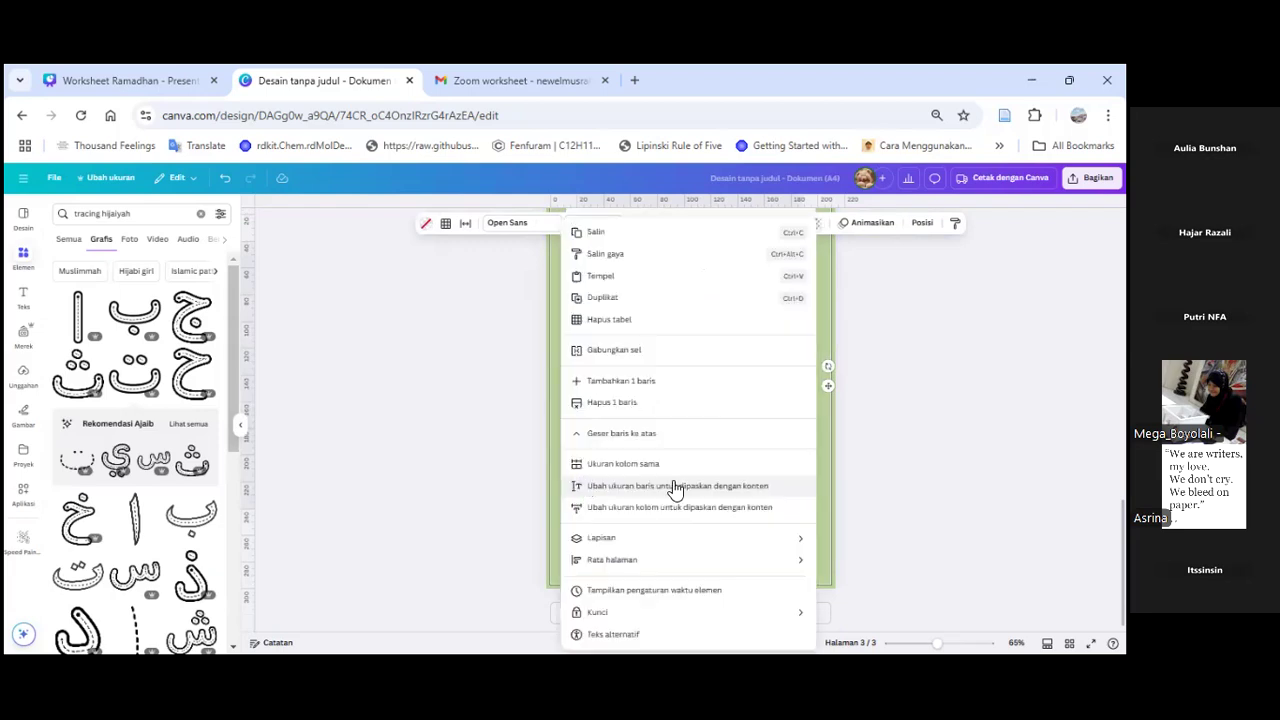
pyautogui.click(611, 405)
pyautogui.rightClick(571, 412)
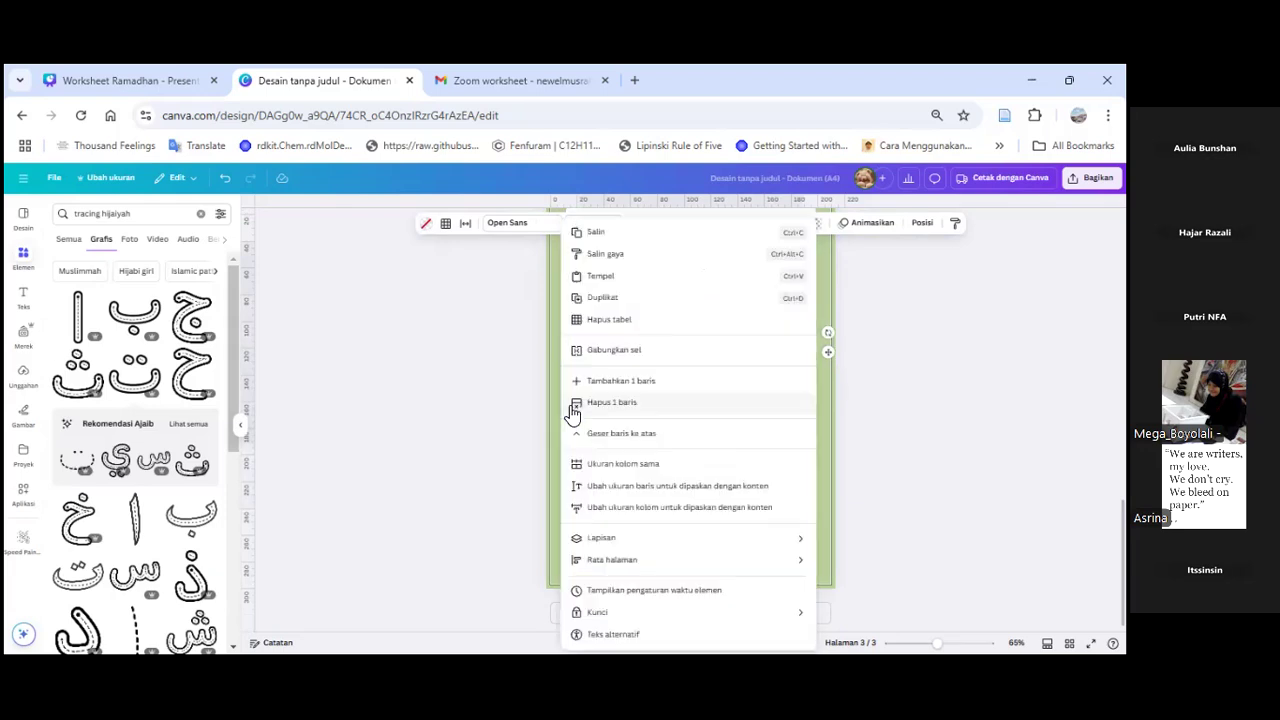
pyautogui.click(602, 410)
pyautogui.click(450, 330)
# Step: Search the graphics for "bunga matahari", add the outlined sunflower with the dark brown centre and place it at reduced size below the table's first column
pyautogui.moveTo(135, 216); pyautogui.dragTo(56, 222)
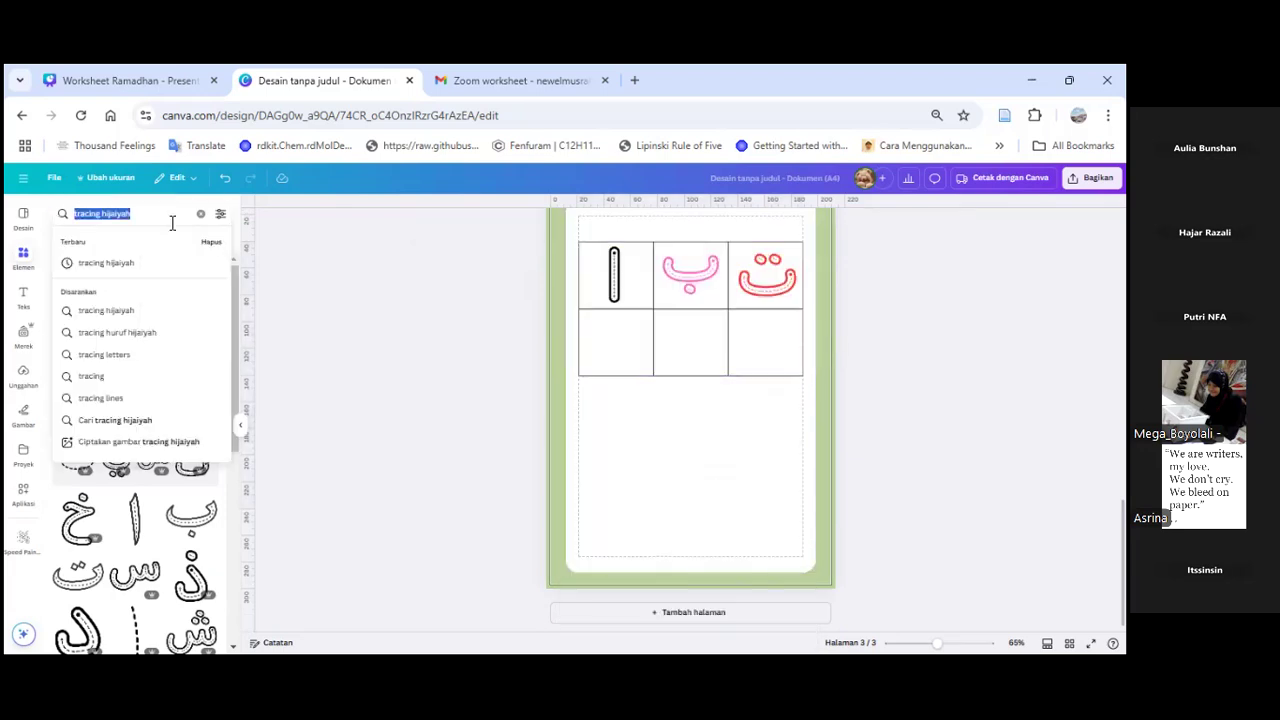
pyautogui.write('bunga mata')
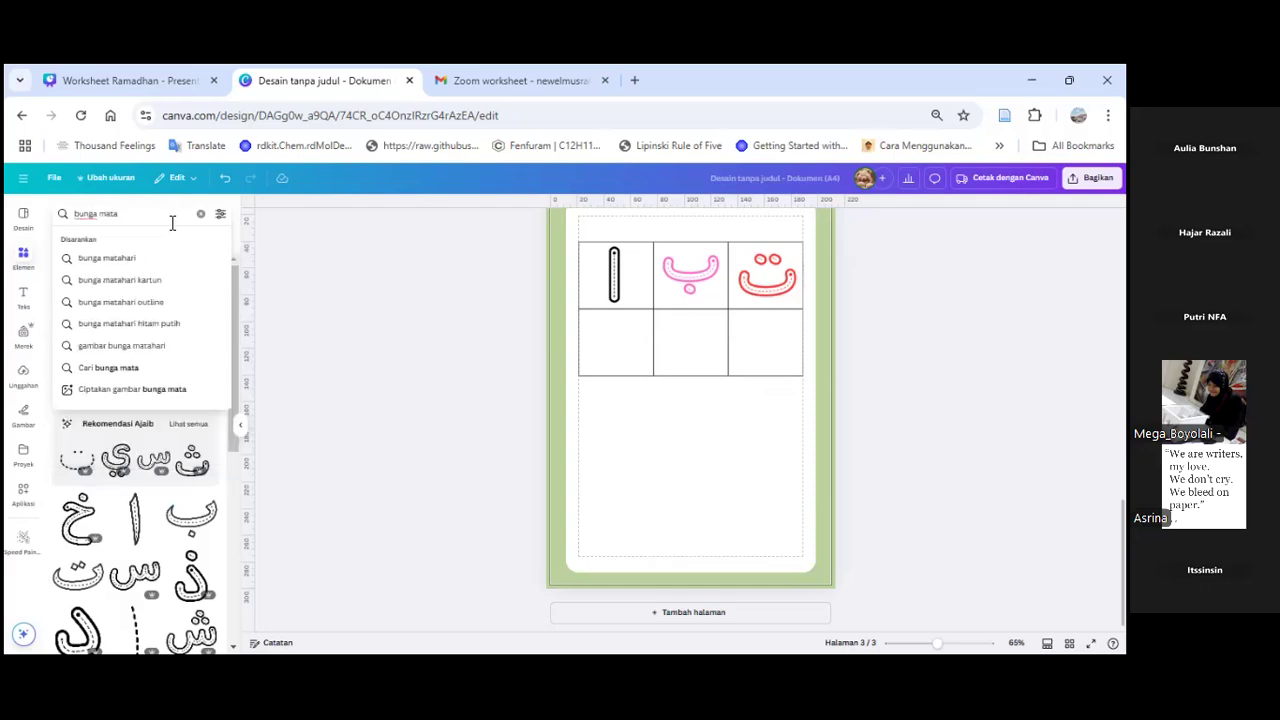
pyautogui.write('hari')
pyautogui.click(163, 262)
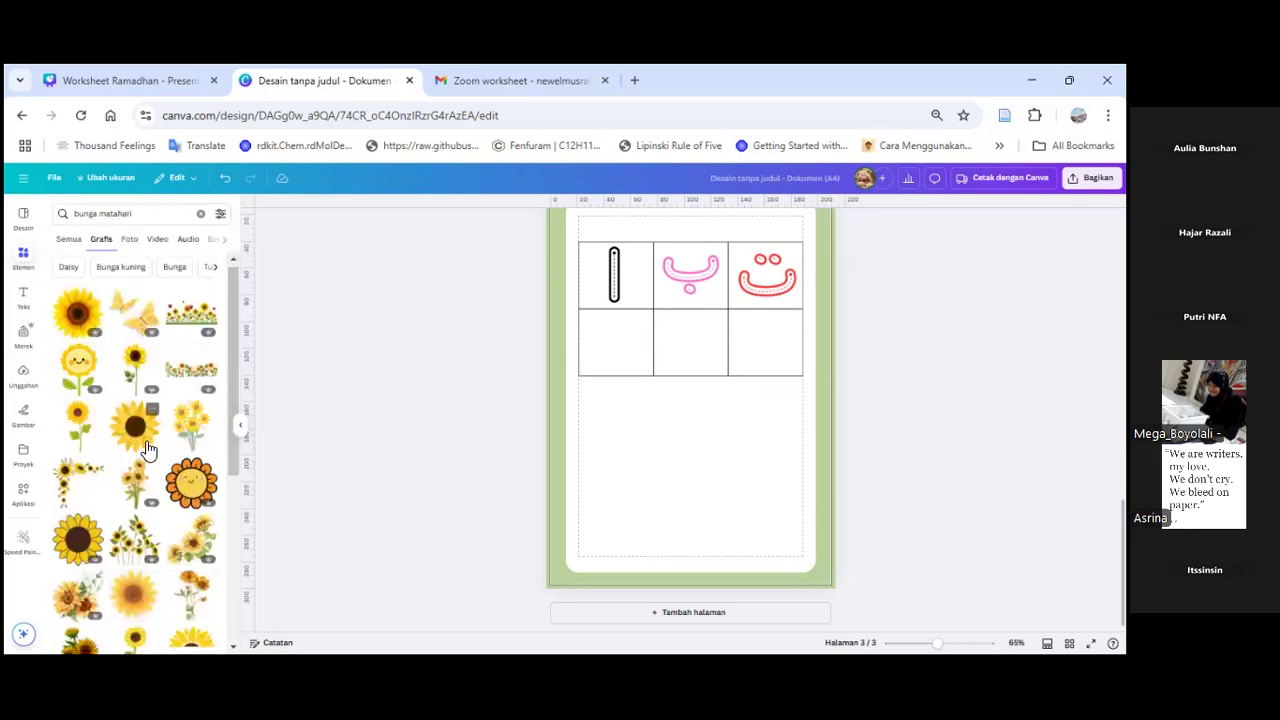
pyautogui.scroll(-3, 135, 445)
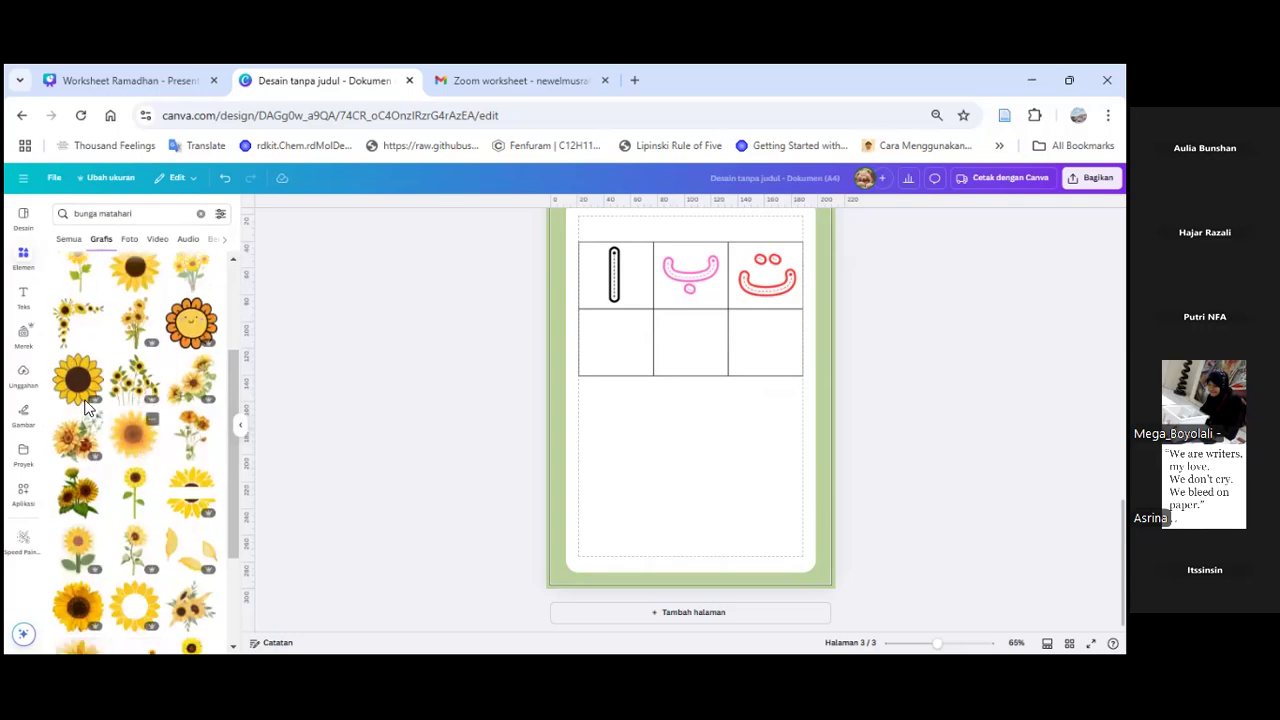
pyautogui.click(82, 385)
pyautogui.moveTo(671, 462)
pyautogui.mouseDown()
pyautogui.moveTo(657, 449)
pyautogui.moveTo(647, 459)
pyautogui.mouseUp()
pyautogui.moveTo(686, 498); pyautogui.dragTo(678, 490)
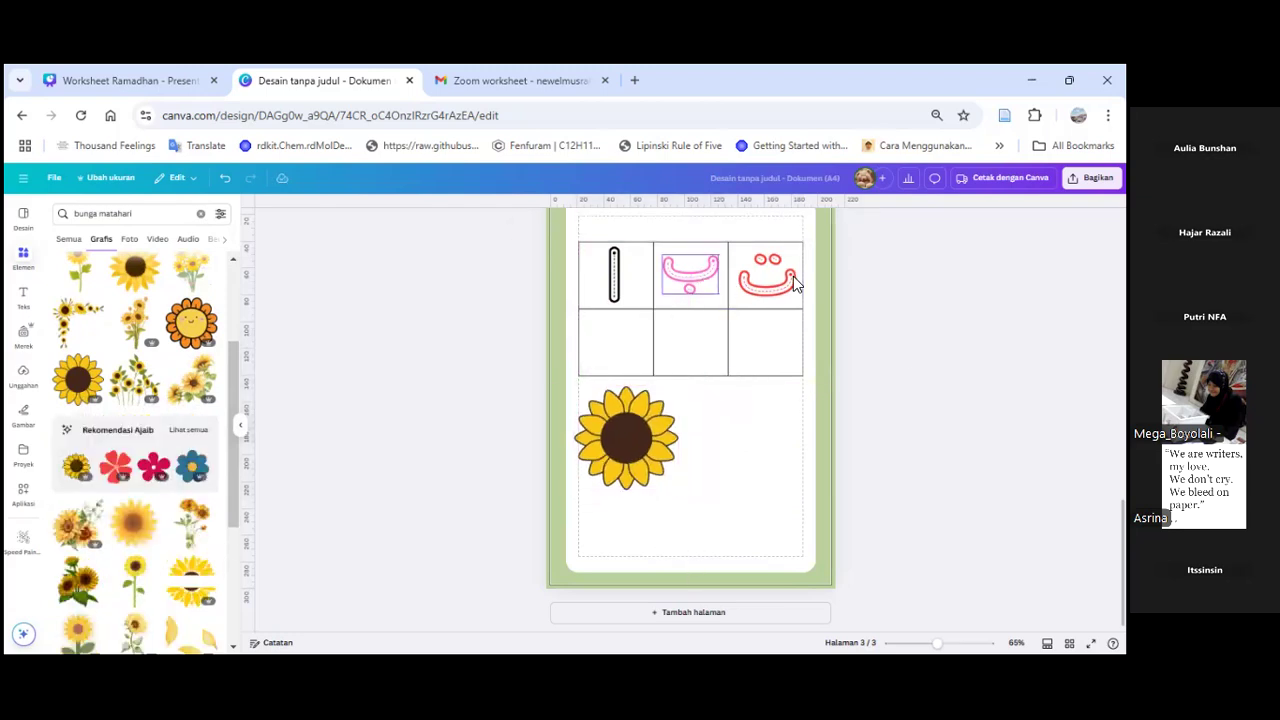
# Step: Duplicate the red ta letter and place the copy over the dark brown centre of the sunflower
pyautogui.click(785, 279)
pyautogui.click(768, 322)
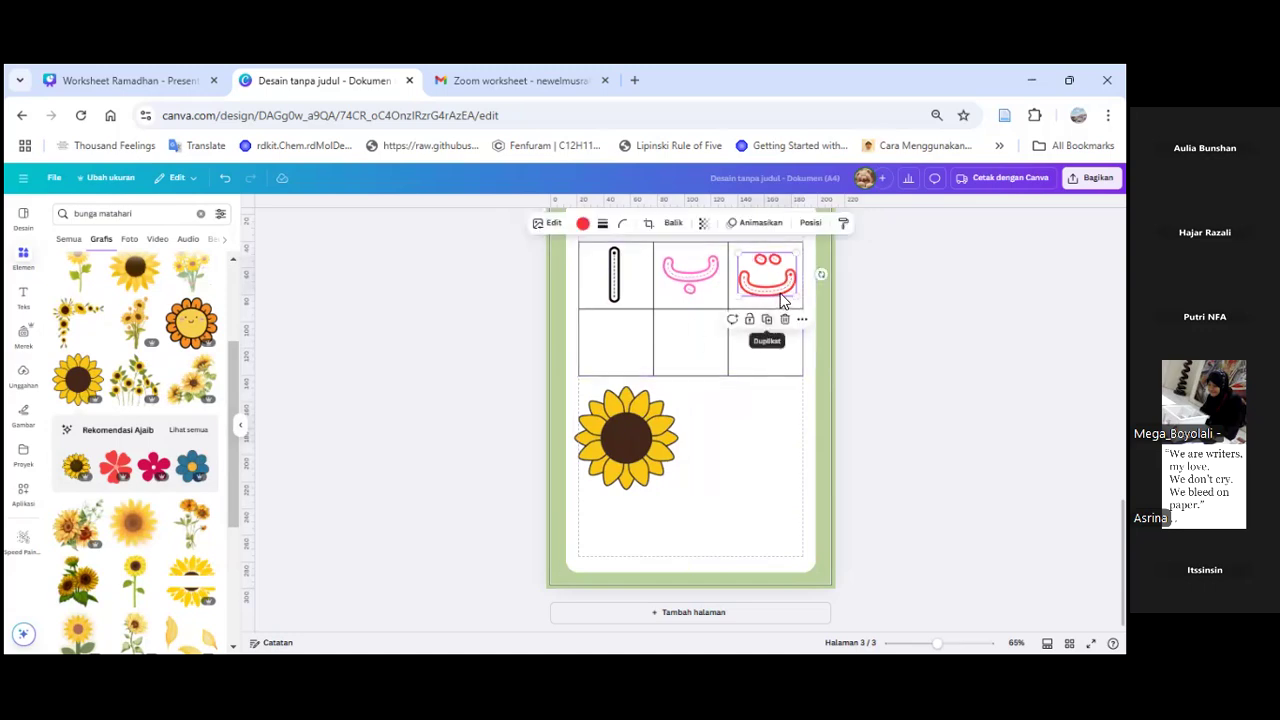
pyautogui.moveTo(776, 298); pyautogui.dragTo(736, 450)
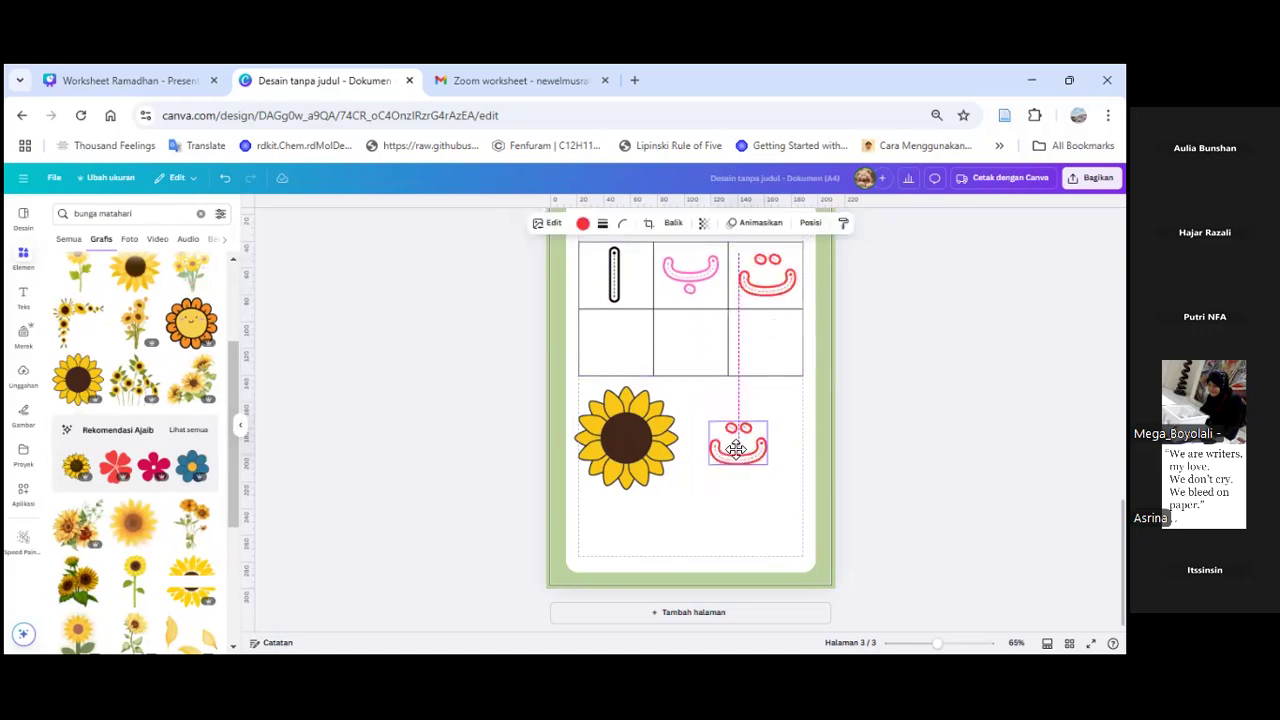
pyautogui.moveTo(652, 438); pyautogui.dragTo(627, 438)
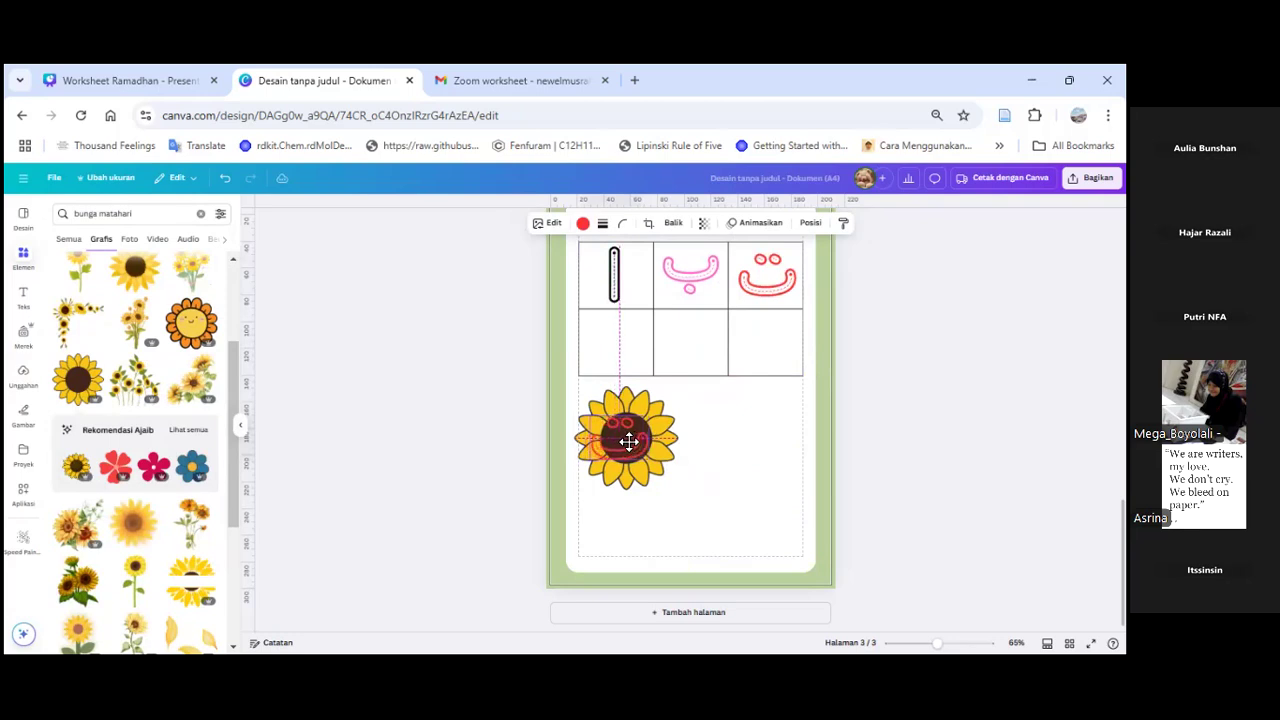
# Step: Replace the dark-centred sunflower with the hollow-centred yellow sunflower, placed so its petals surround the copied ta letter
pyautogui.click(668, 435)
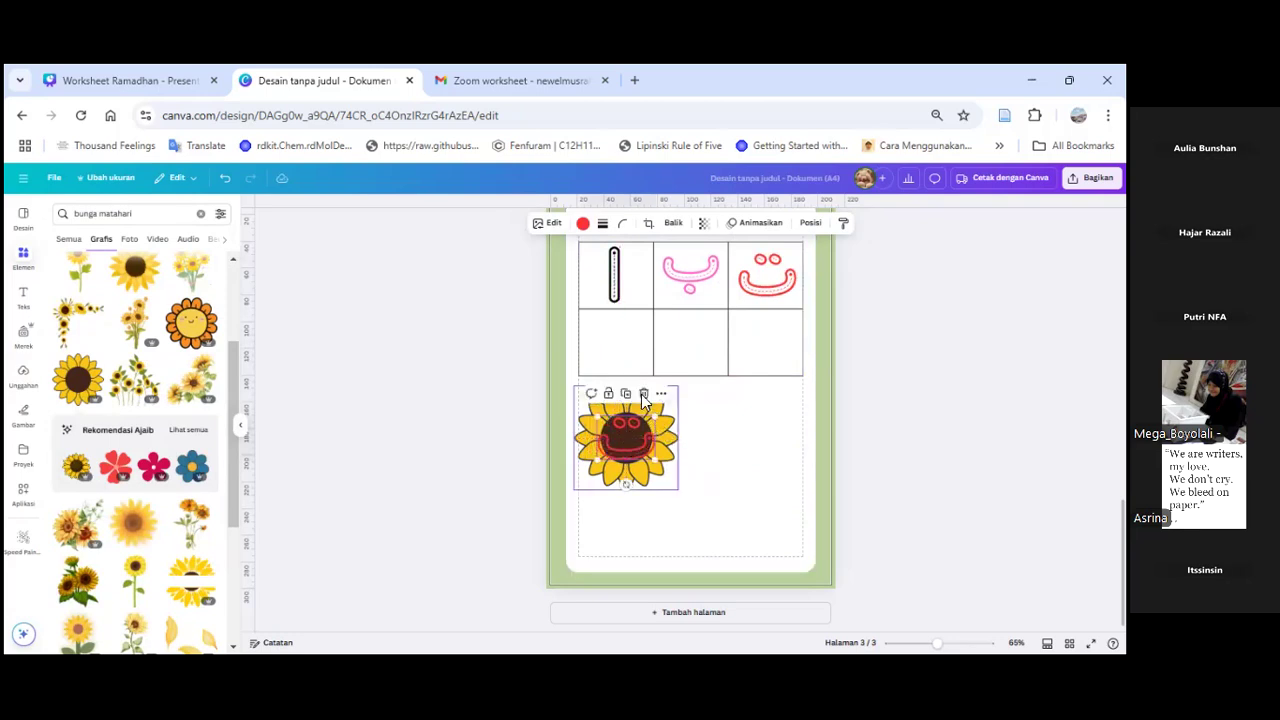
pyautogui.press('Delete')
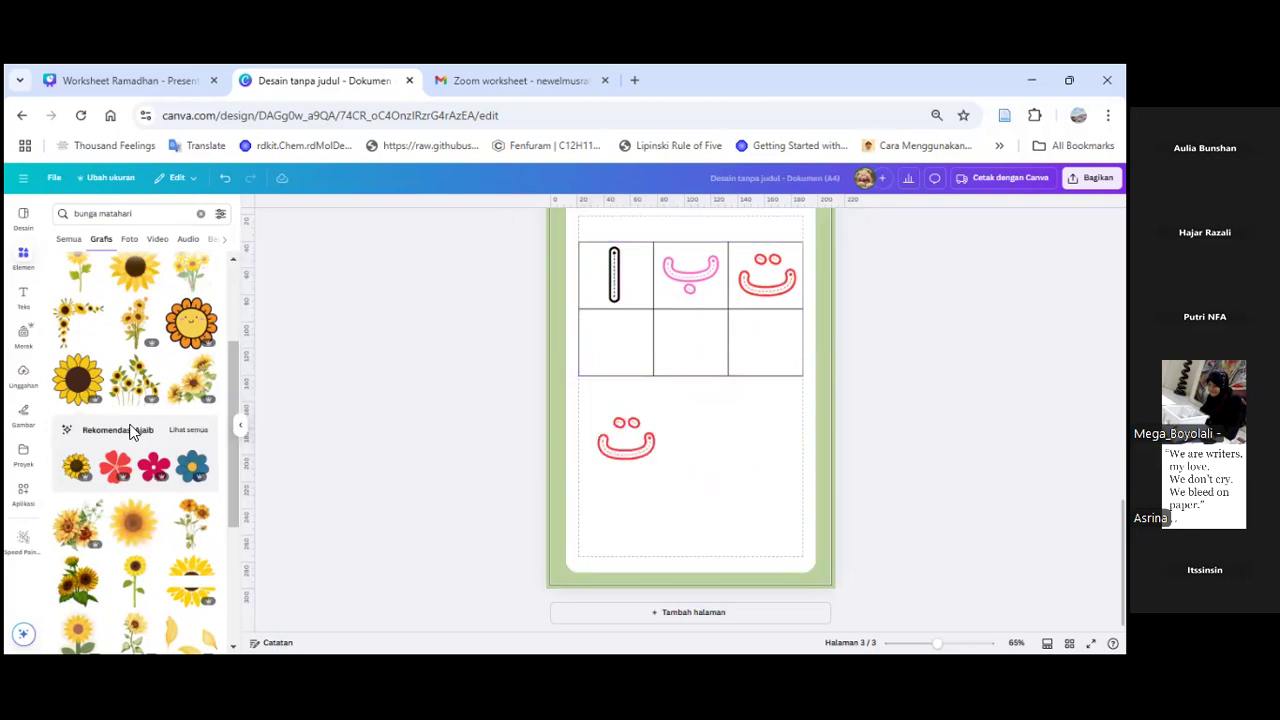
pyautogui.scroll(-3, 125, 537)
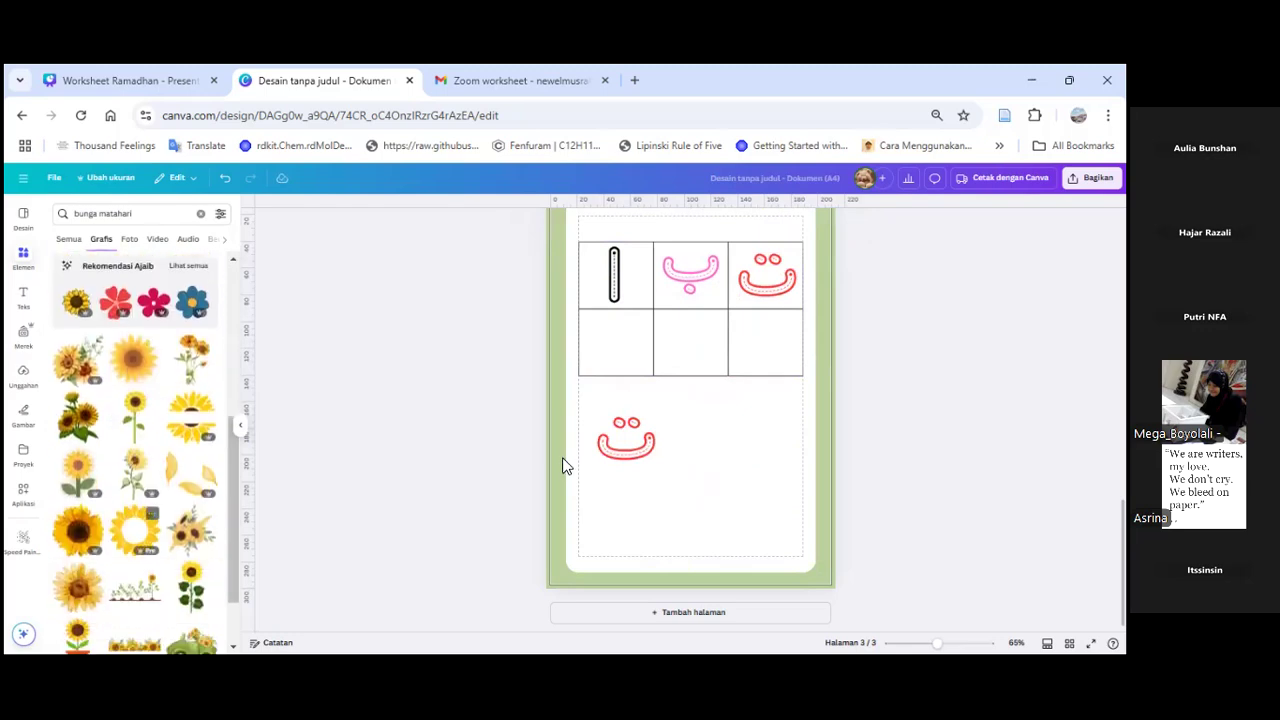
pyautogui.hotkey('ctrl', 'z')
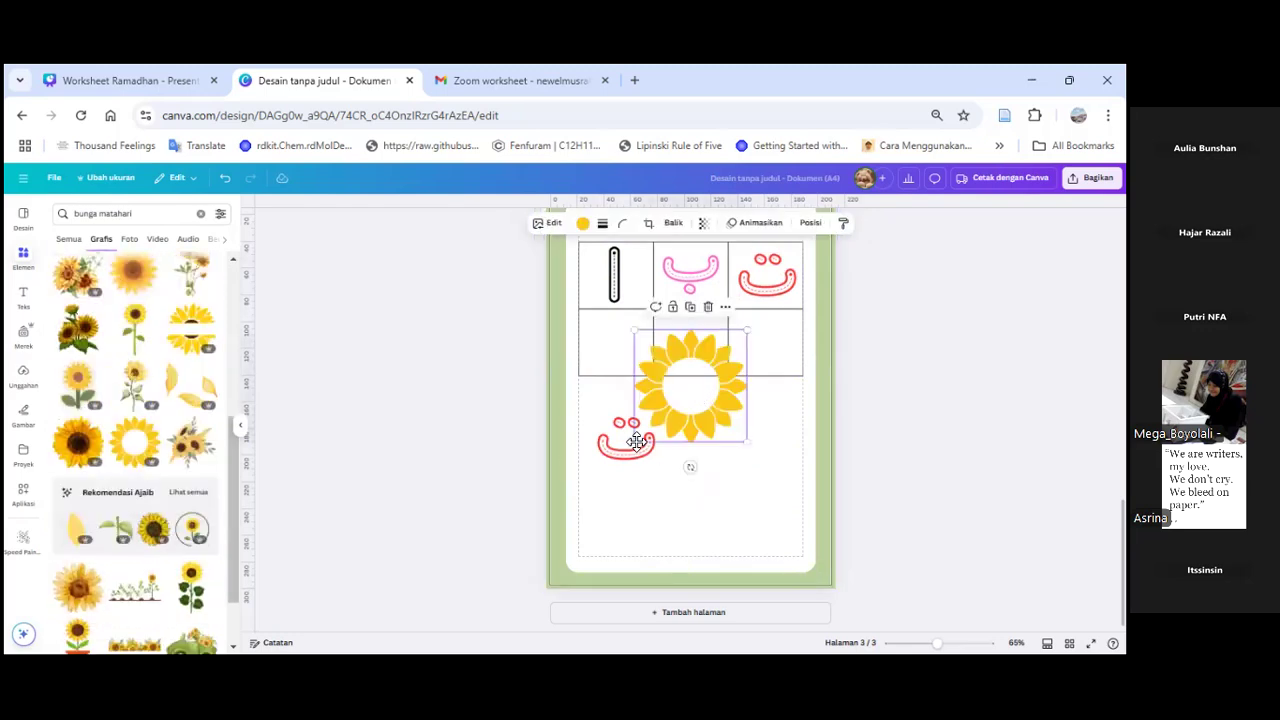
pyautogui.moveTo(704, 391); pyautogui.dragTo(640, 443)
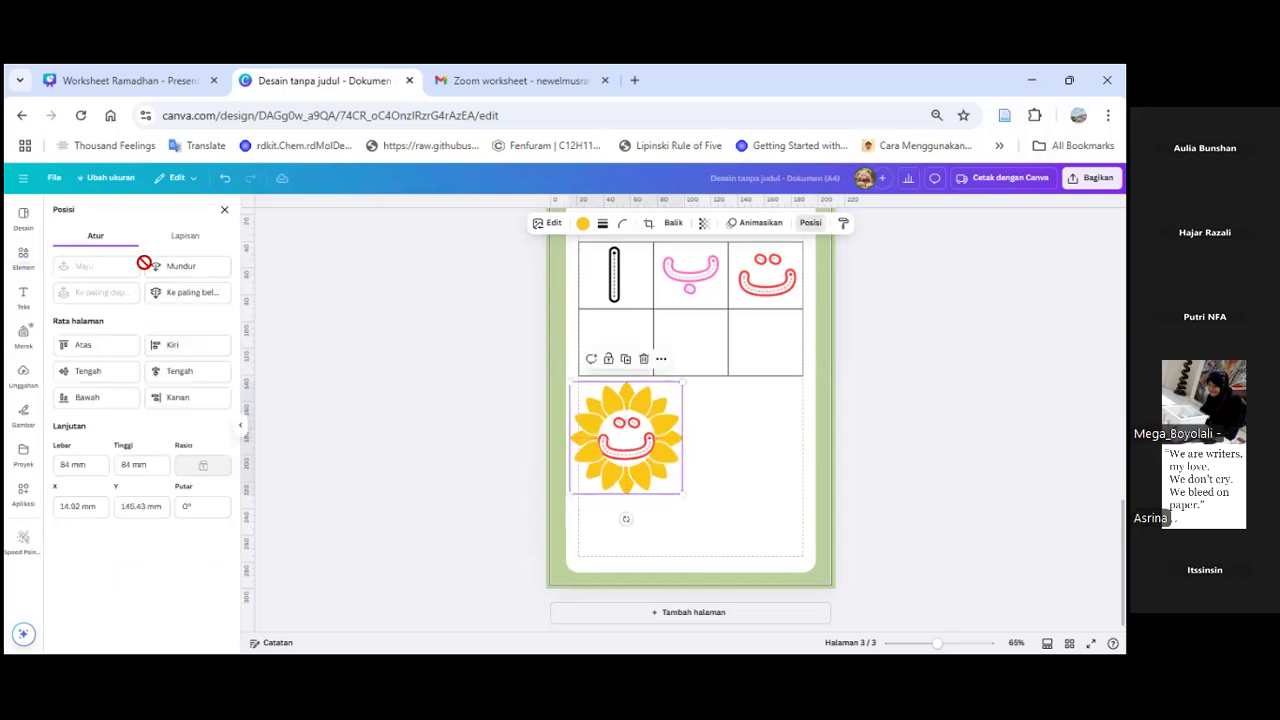
# Step: Shrink the copied ta letter slightly and centre it inside the hollow sunflower
pyautogui.click(188, 293)
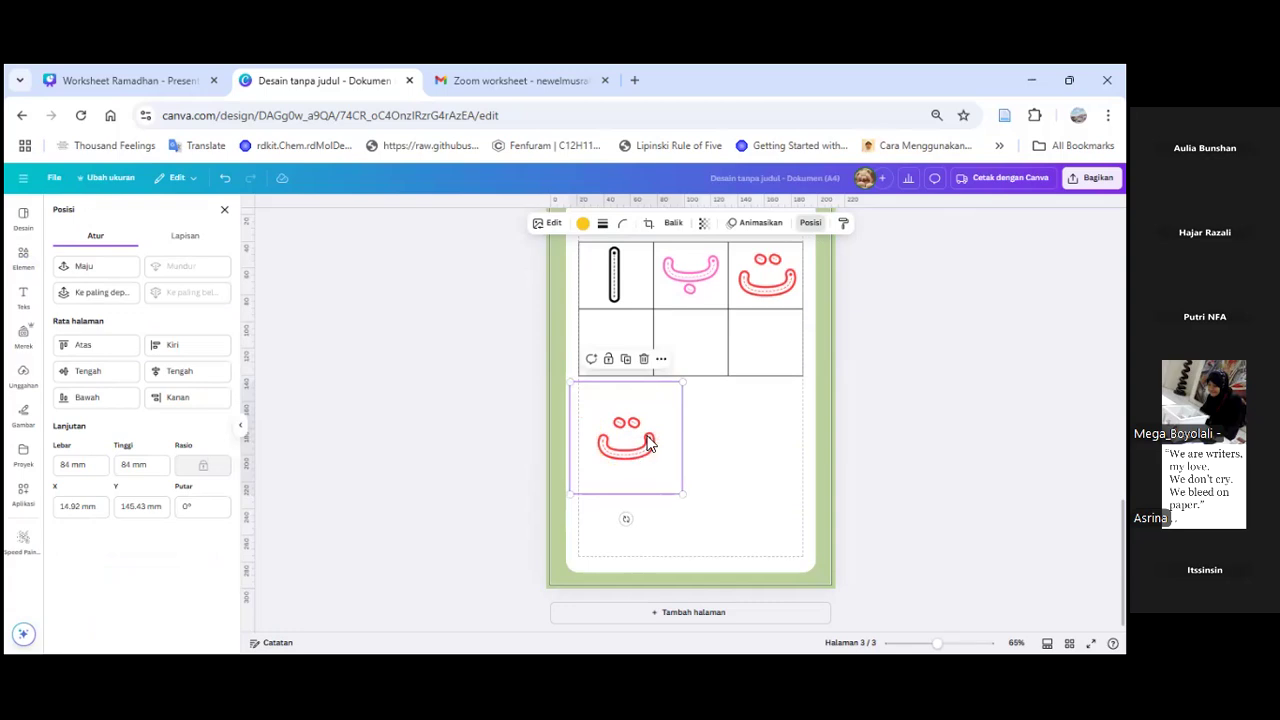
pyautogui.hotkey('ctrl', 'z')
pyautogui.click(652, 428)
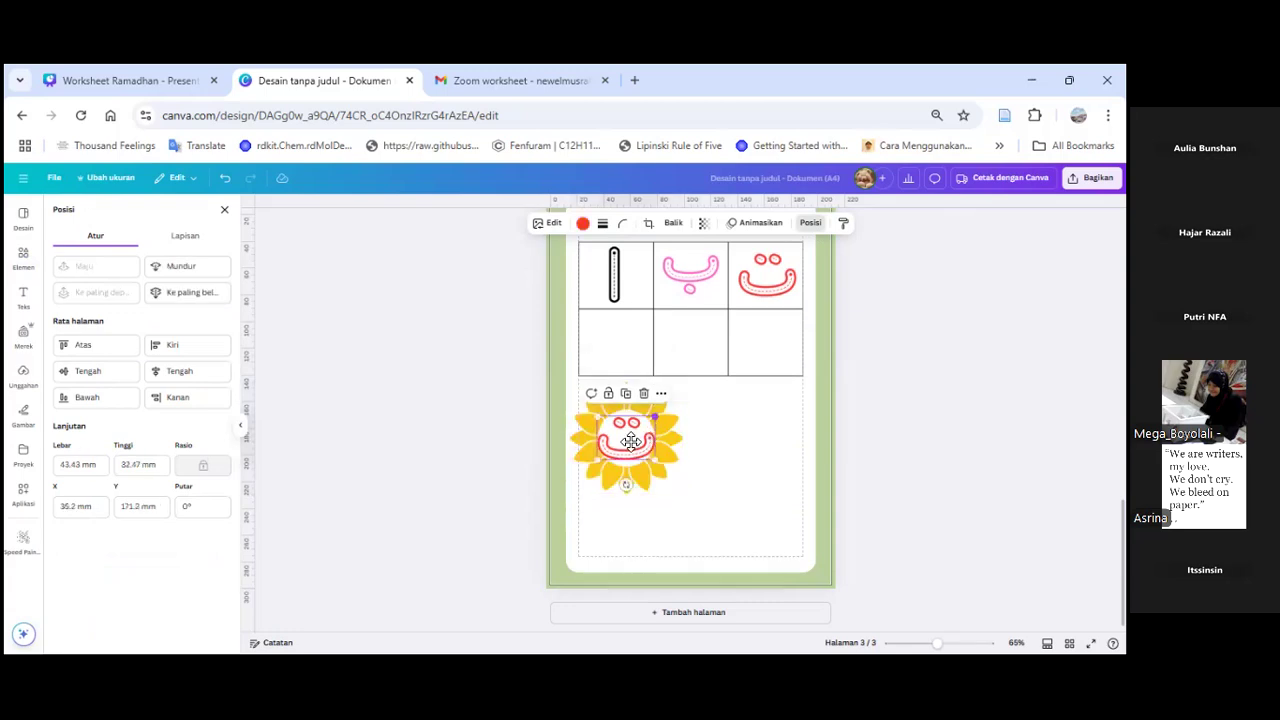
pyautogui.moveTo(655, 417); pyautogui.dragTo(626, 438)
pyautogui.click(847, 429)
pyautogui.click(636, 453)
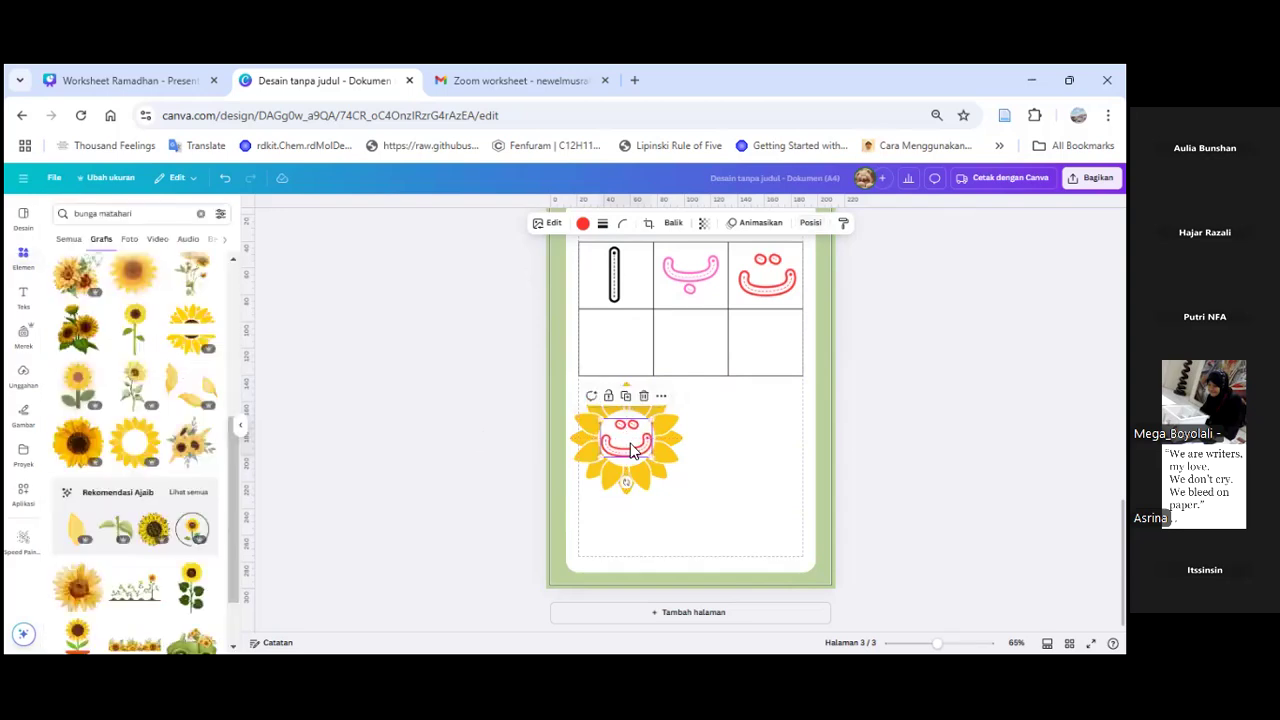
pyautogui.click(438, 402)
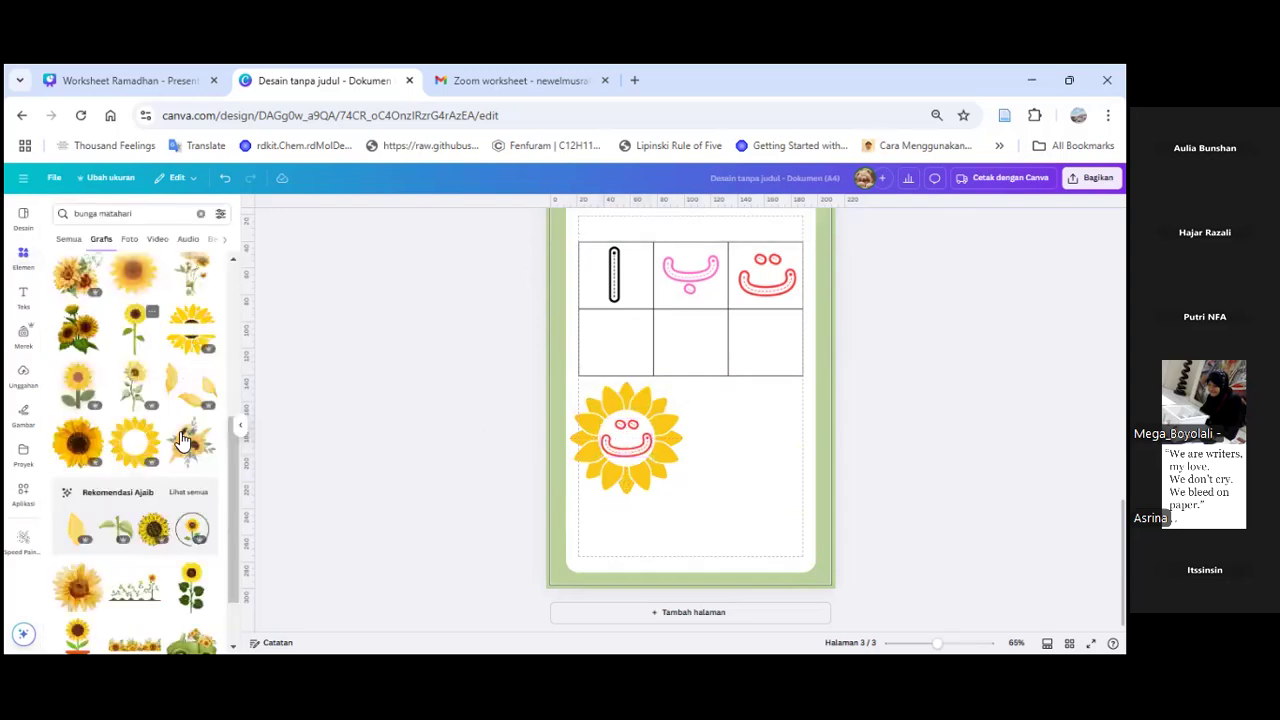
# Step: Add the plain yellow flower with the light brown centre and place it at reduced size beside the sunflower, below the table
pyautogui.scroll(-2, 181, 441)
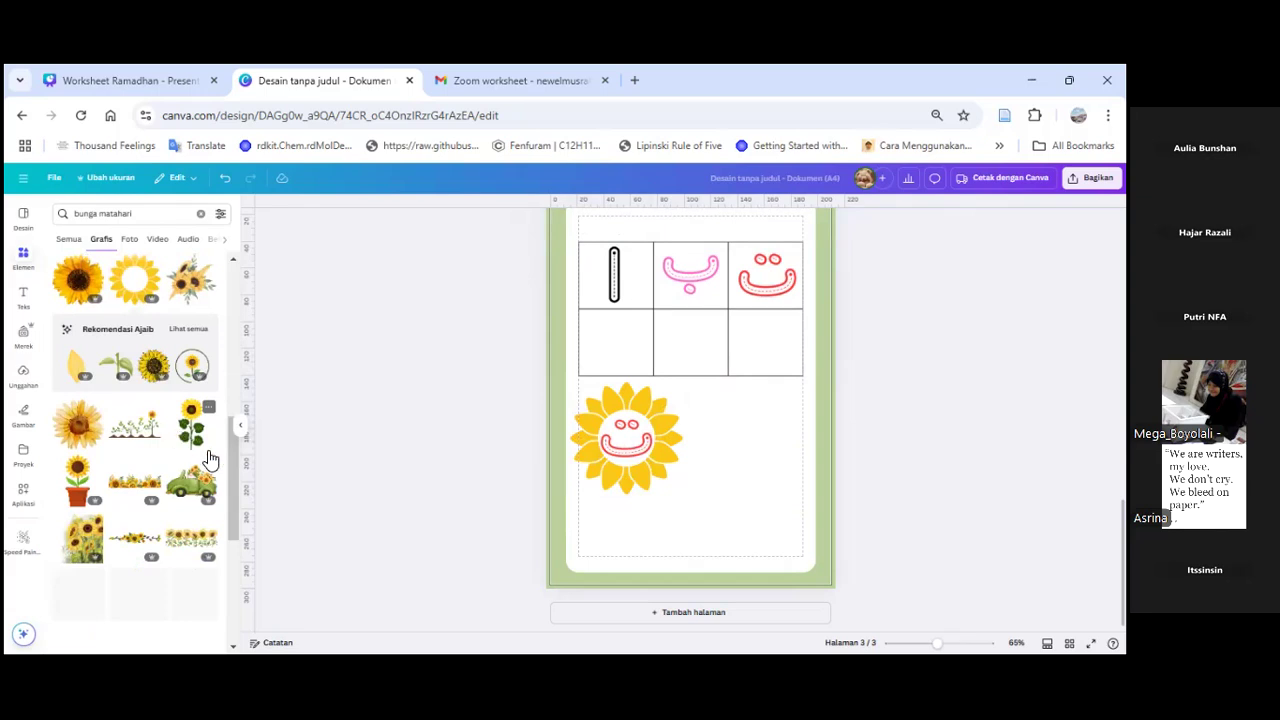
pyautogui.scroll(-2, 137, 544)
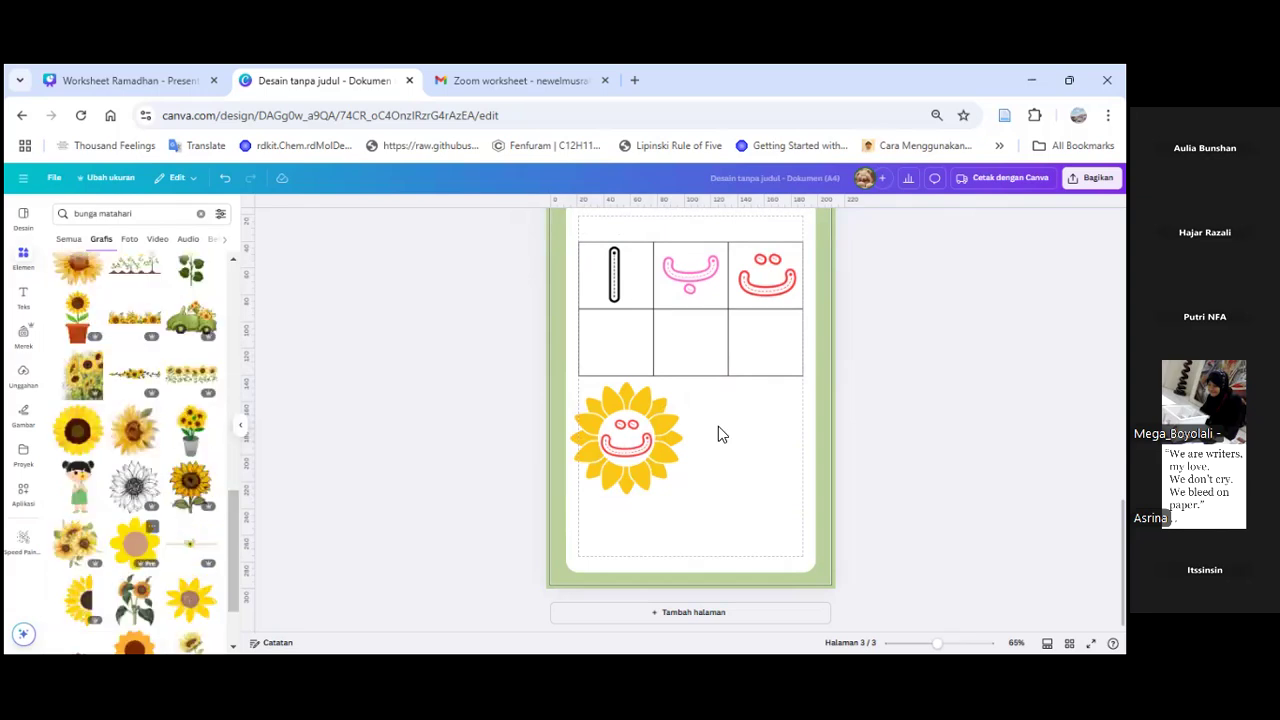
pyautogui.moveTo(724, 427); pyautogui.dragTo(737, 443)
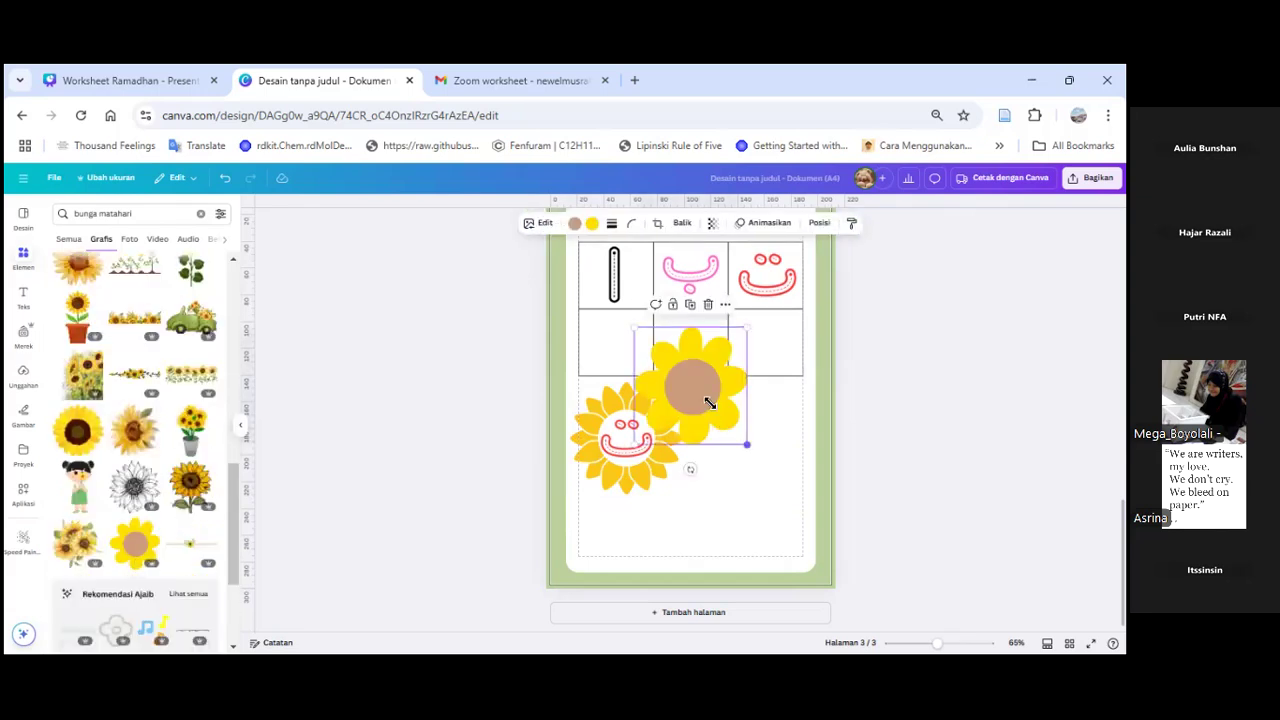
pyautogui.moveTo(699, 399); pyautogui.dragTo(748, 452)
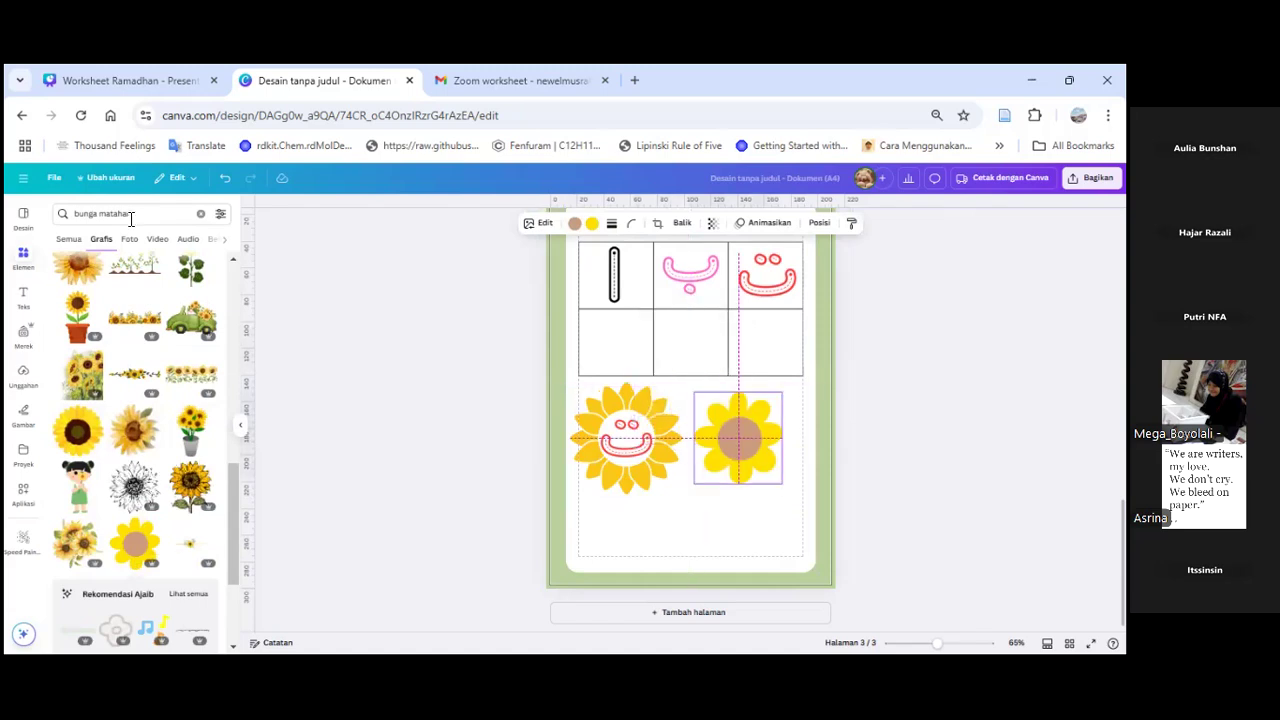
# Step: Search the graphics for "tracing hijaiyah", add the bold outlined ain letter and place it at reduced size over the second flower's brown centre
pyautogui.click(72, 216)
pyautogui.write('tra')
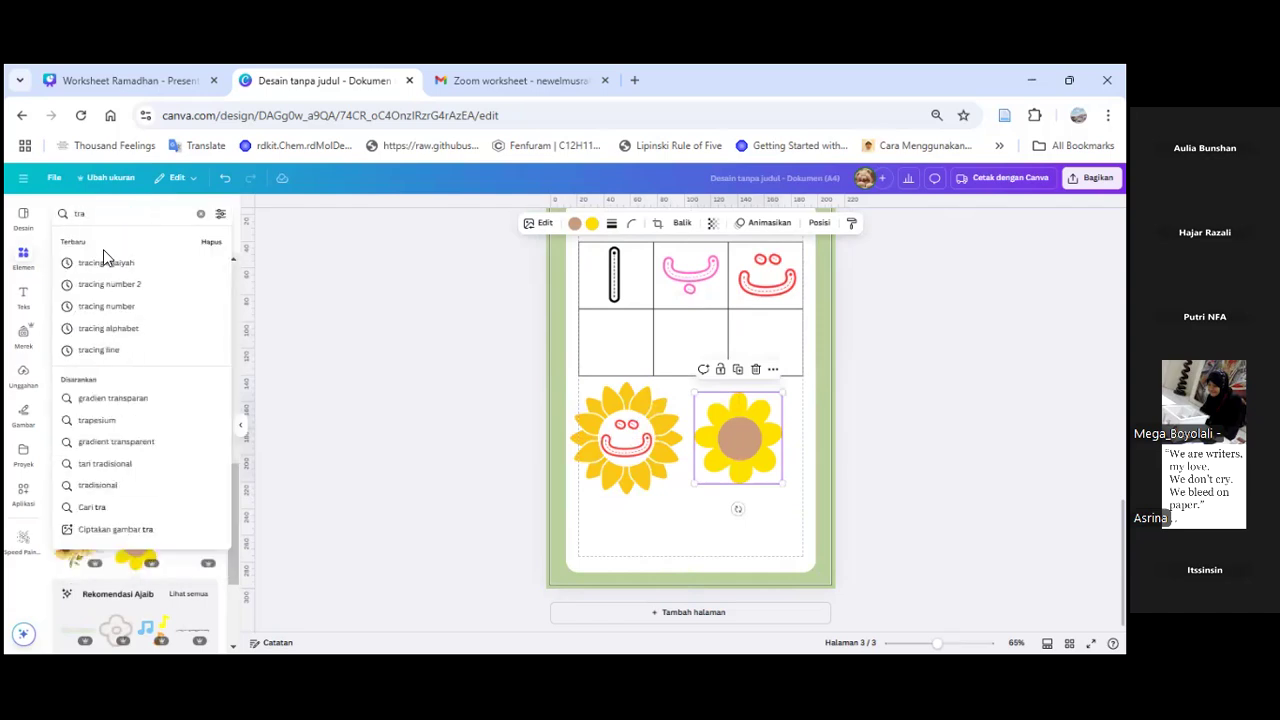
pyautogui.click(106, 263)
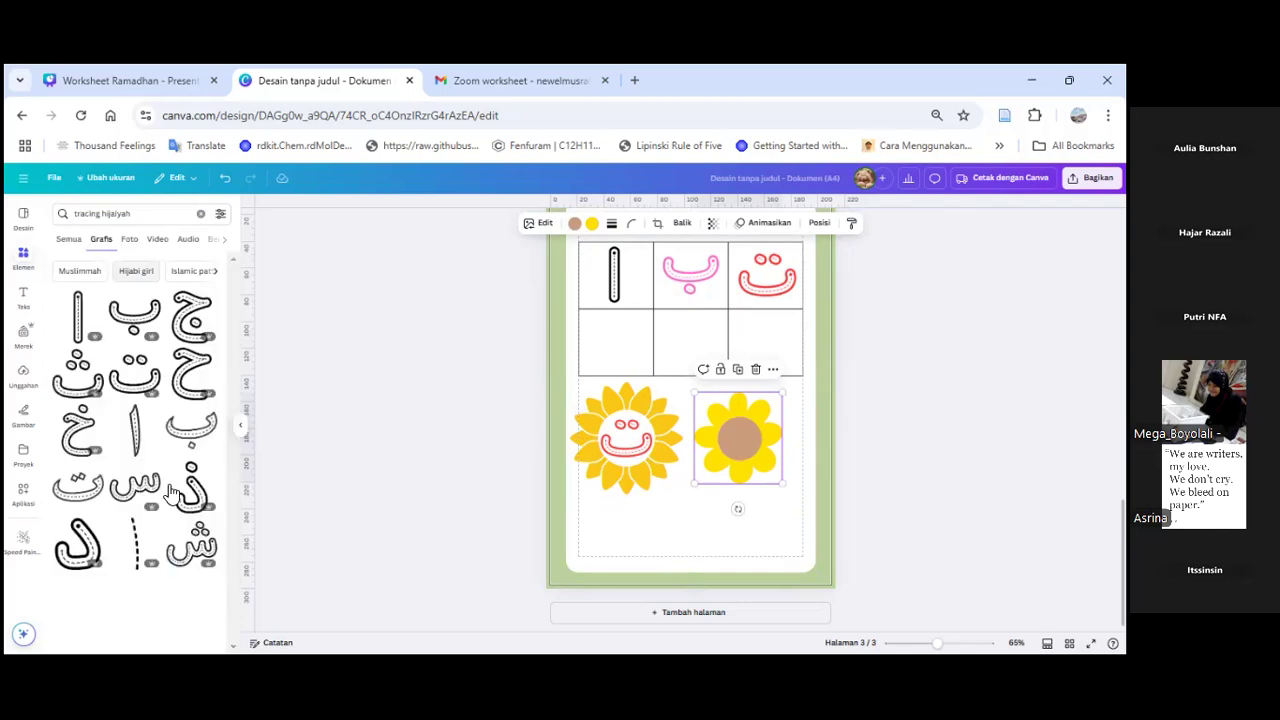
pyautogui.scroll(-1, 170, 485)
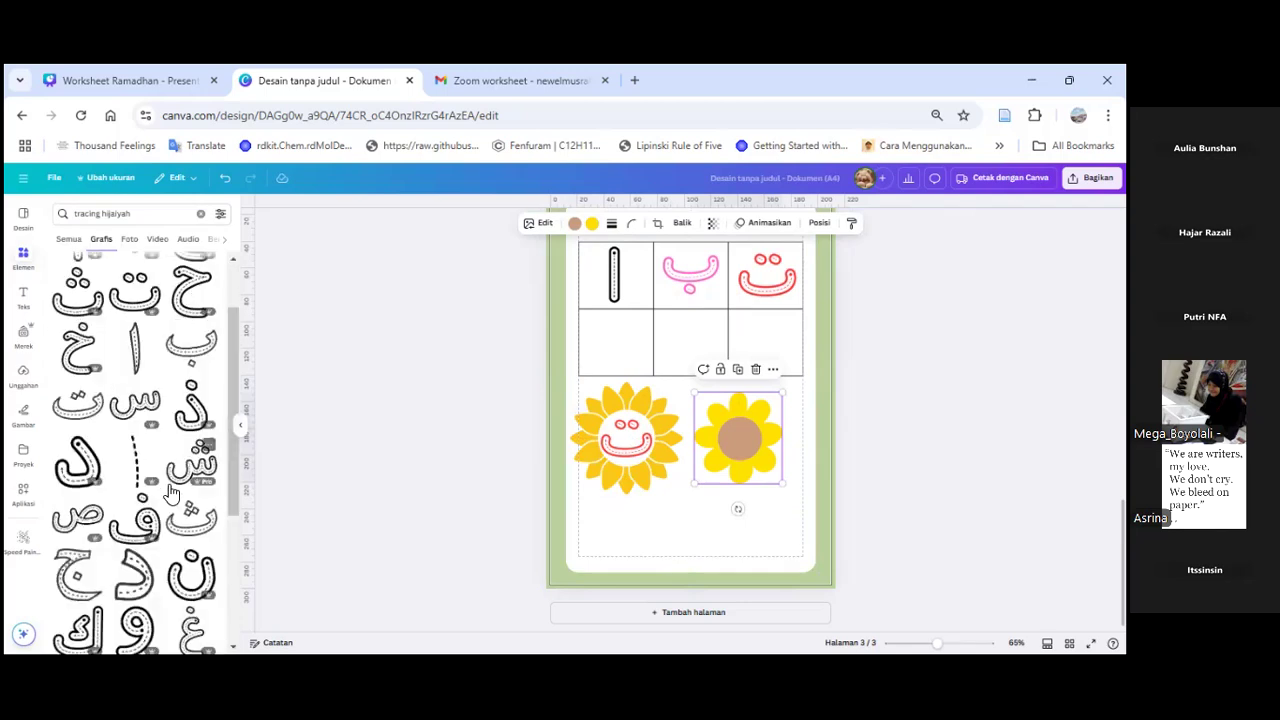
pyautogui.scroll(-10, 170, 490)
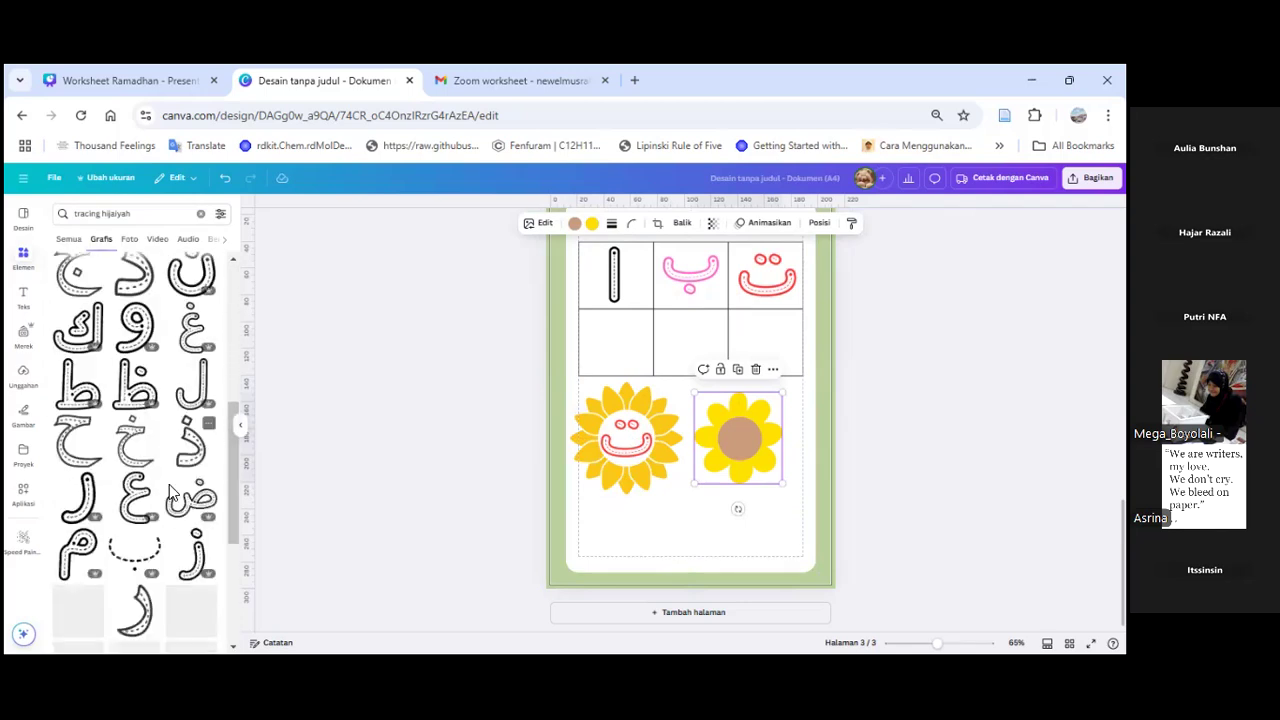
pyautogui.scroll(-4, 170, 490)
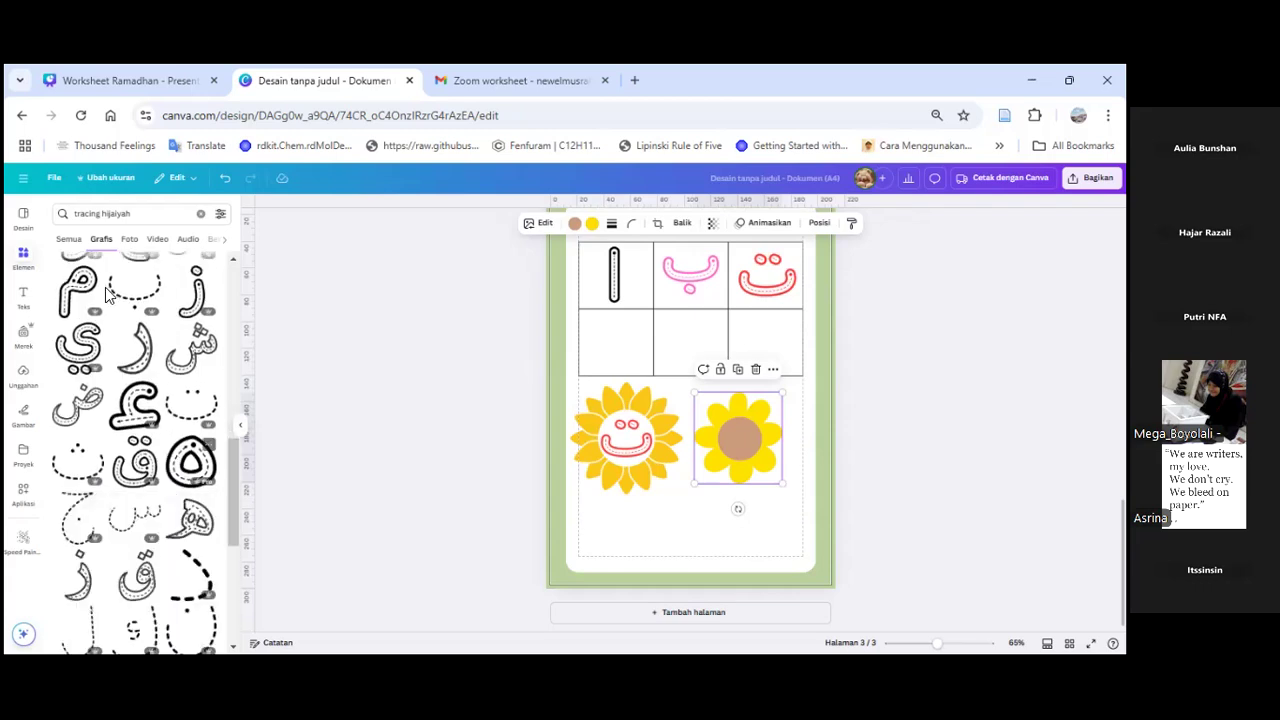
pyautogui.scroll(-2, 166, 472)
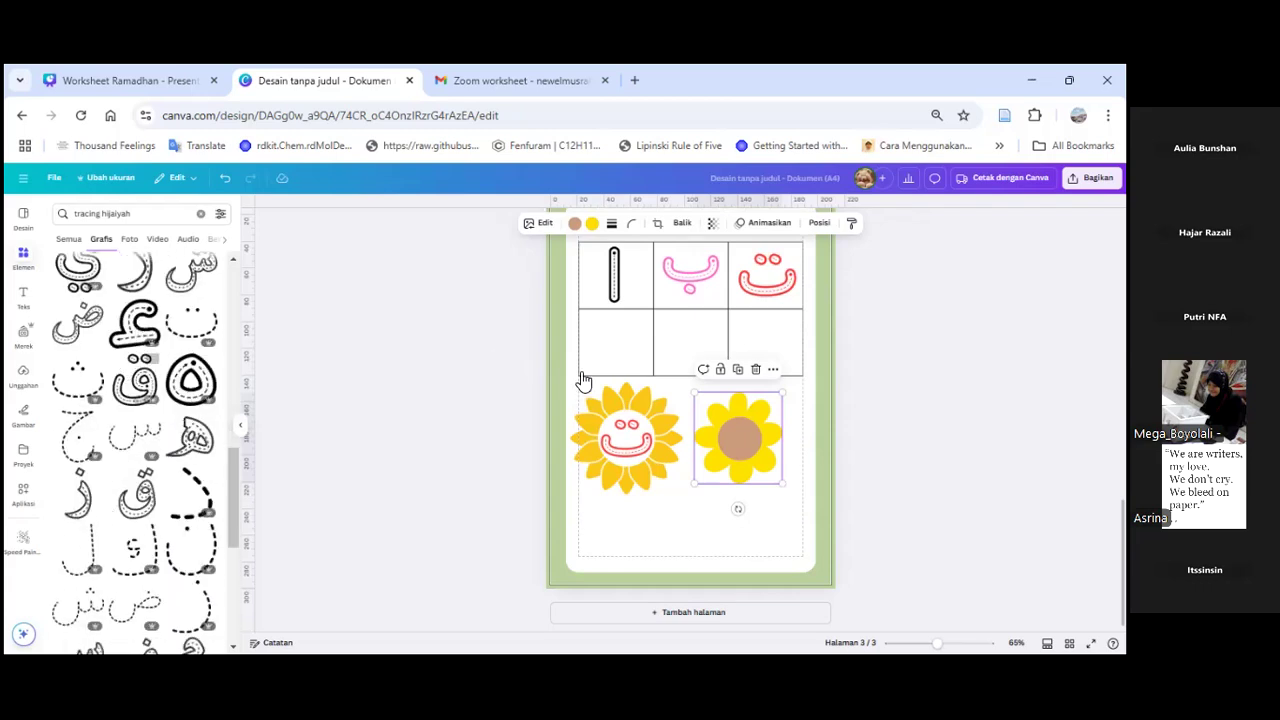
pyautogui.moveTo(748, 439); pyautogui.dragTo(767, 478)
pyautogui.moveTo(762, 420); pyautogui.dragTo(745, 444)
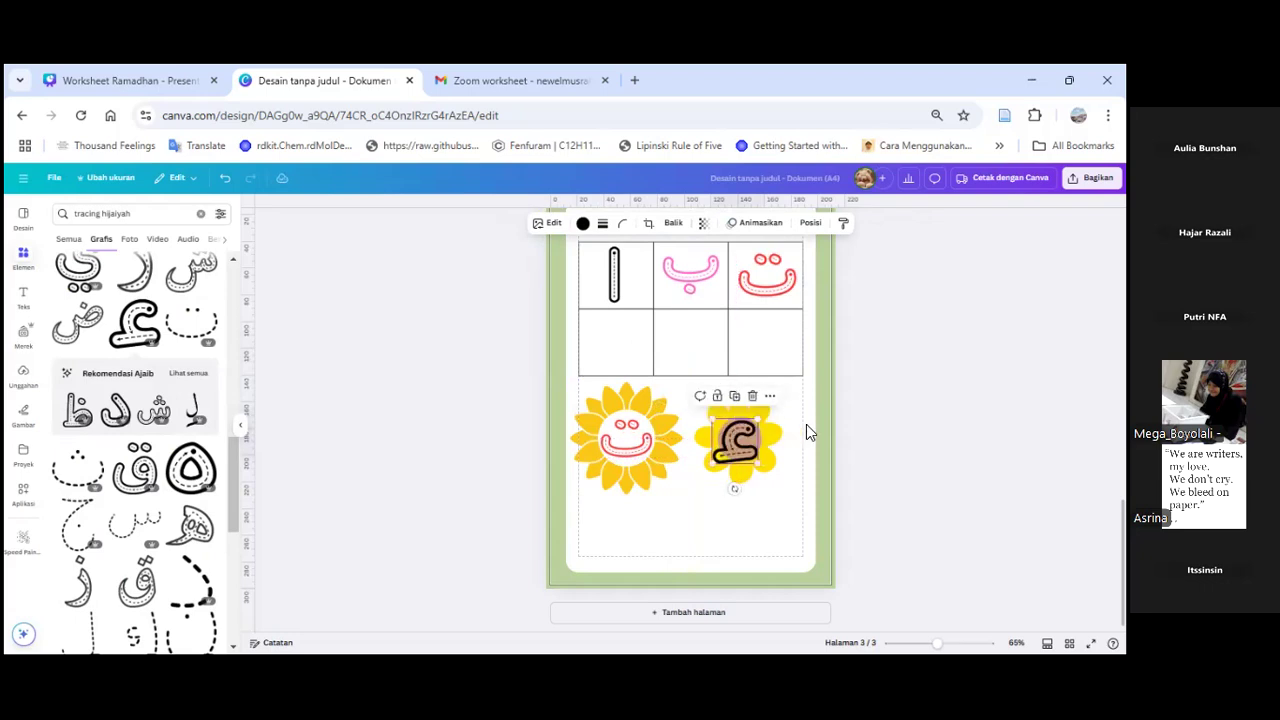
pyautogui.click(786, 450)
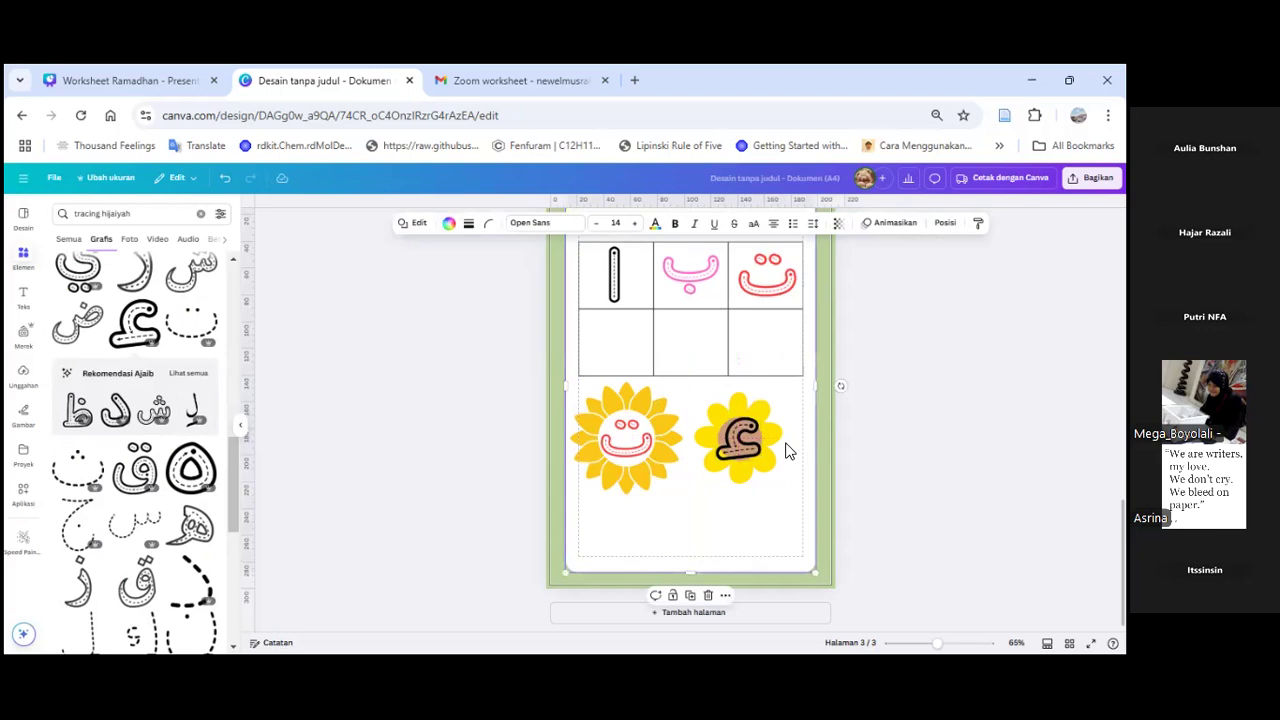
pyautogui.press('Escape')
# Step: Duplicate the finished hijaiyah page as a new page after page 3
pyautogui.scroll(2, 277, 330)
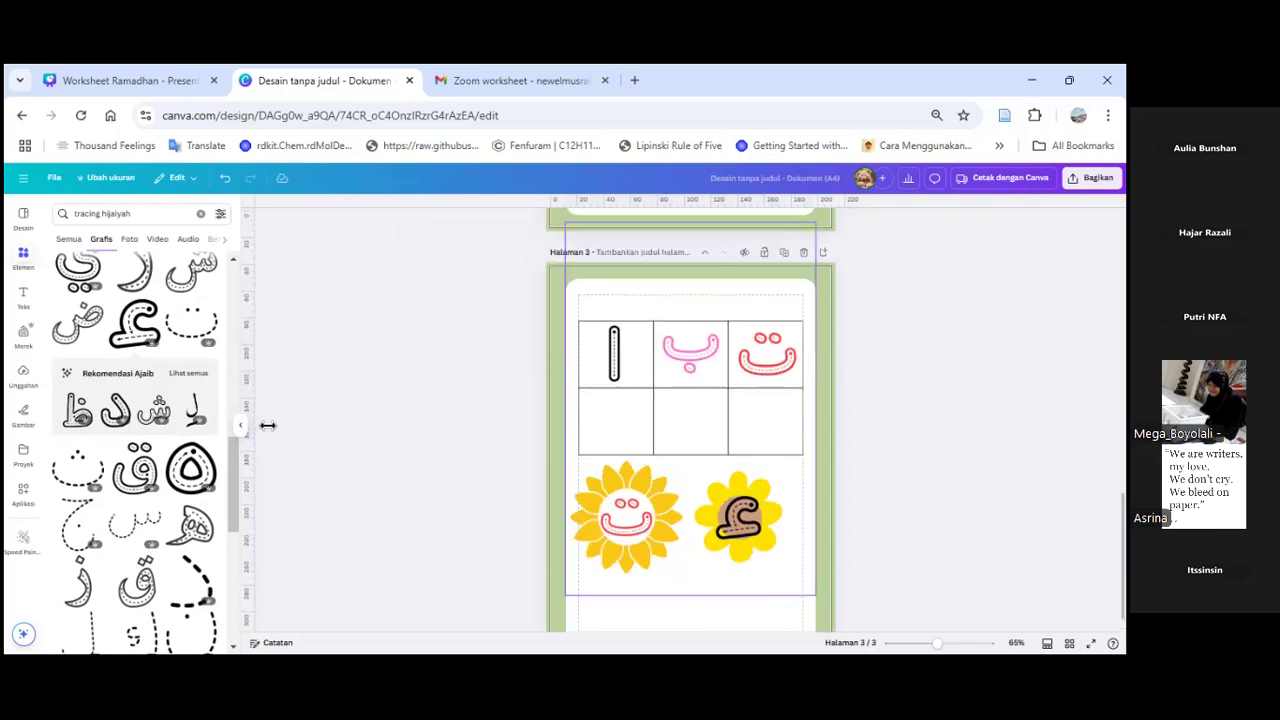
pyautogui.scroll(-2, 268, 425)
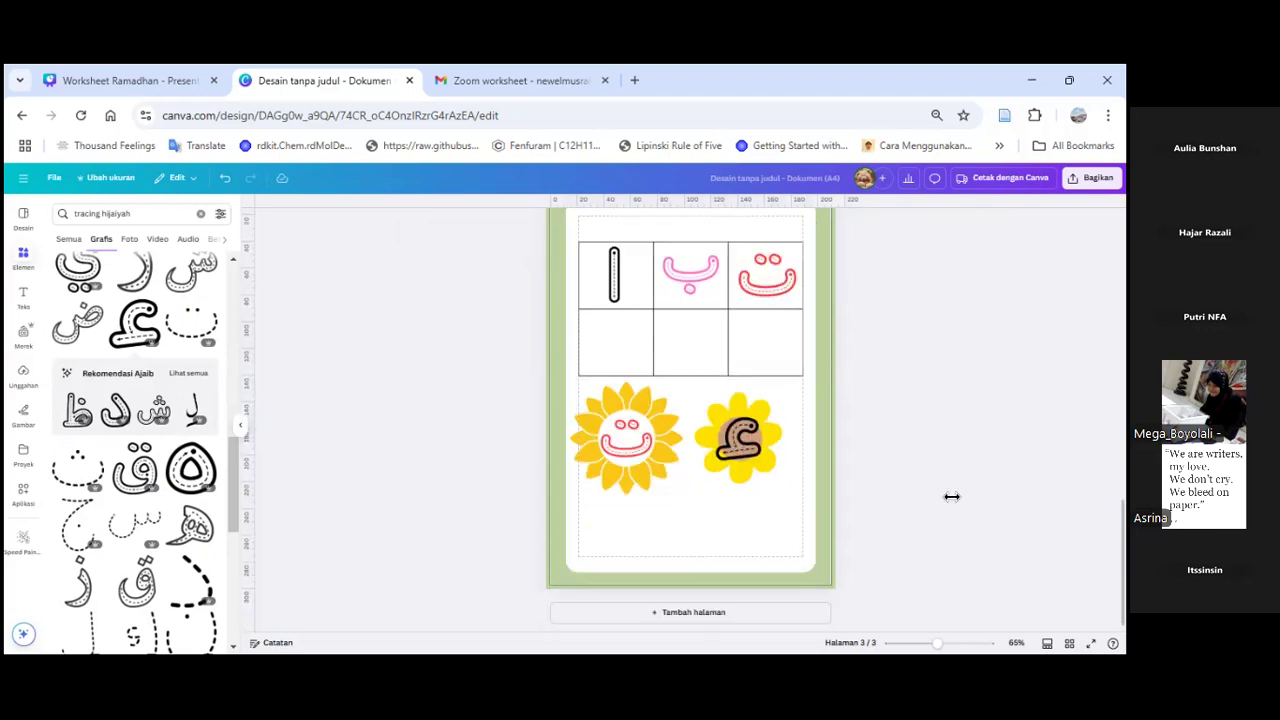
pyautogui.scroll(5, 951, 496)
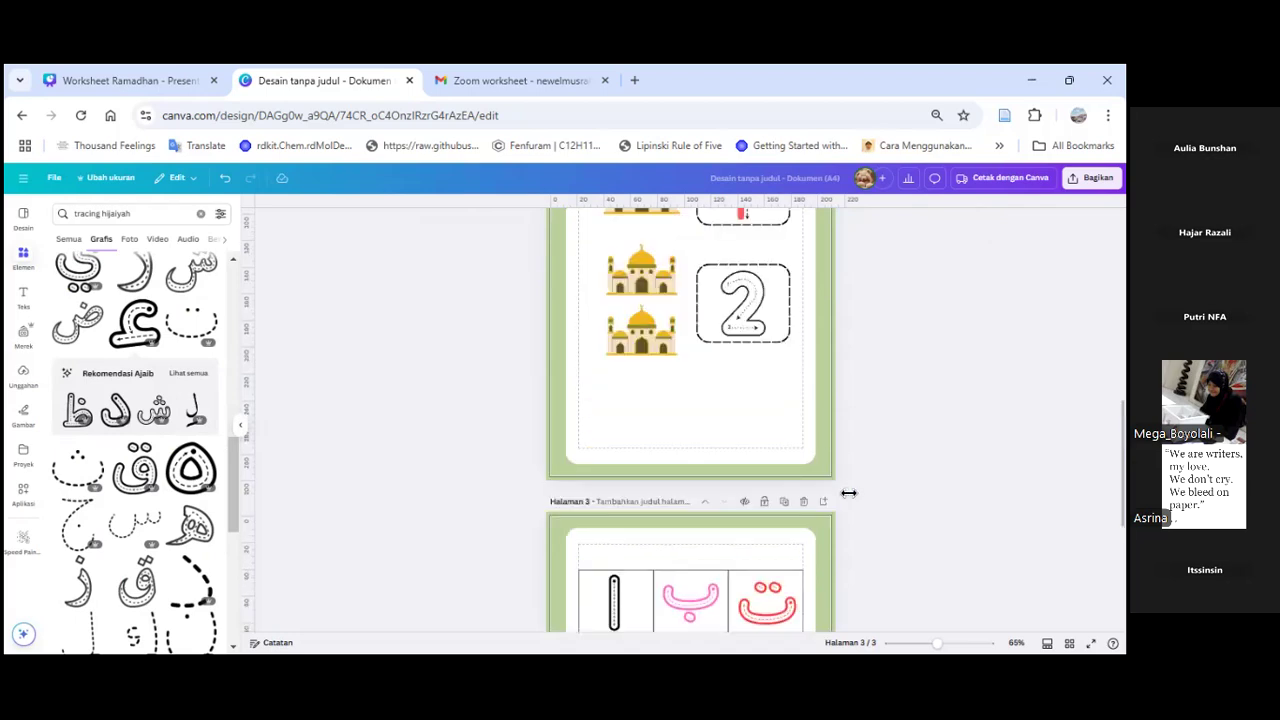
pyautogui.scroll(-5, 784, 346)
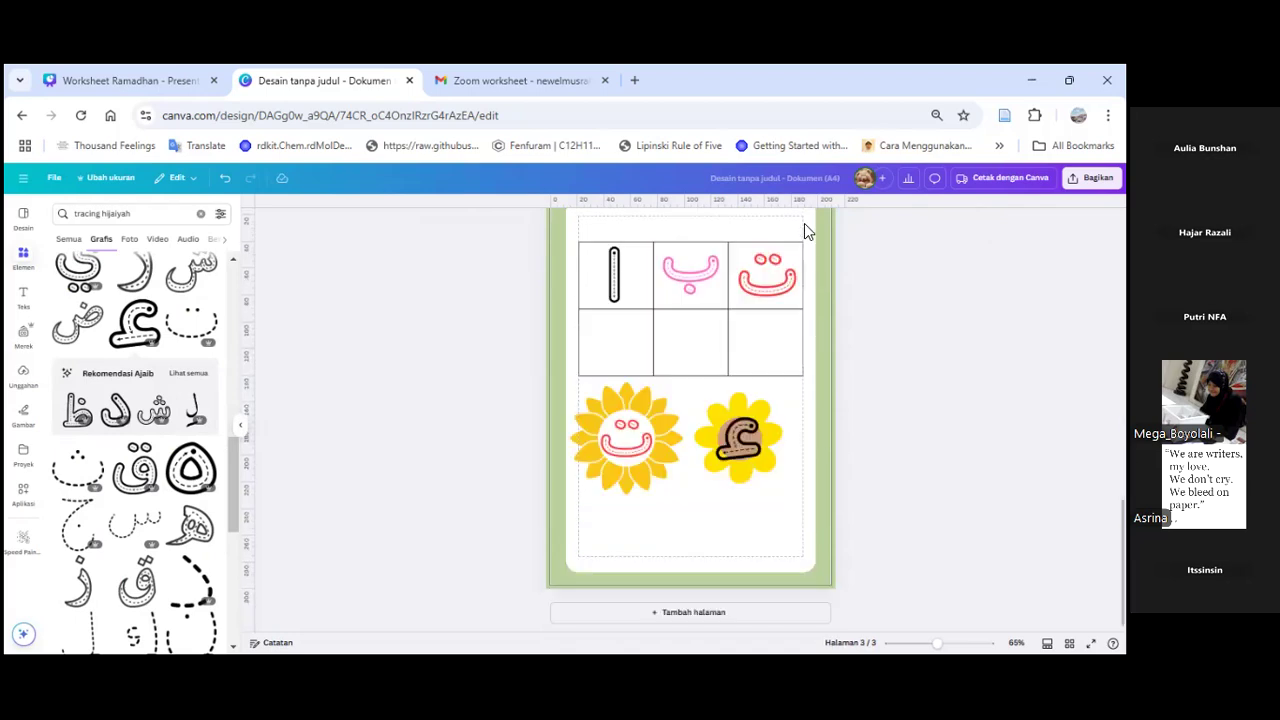
pyautogui.scroll(3, 806, 226)
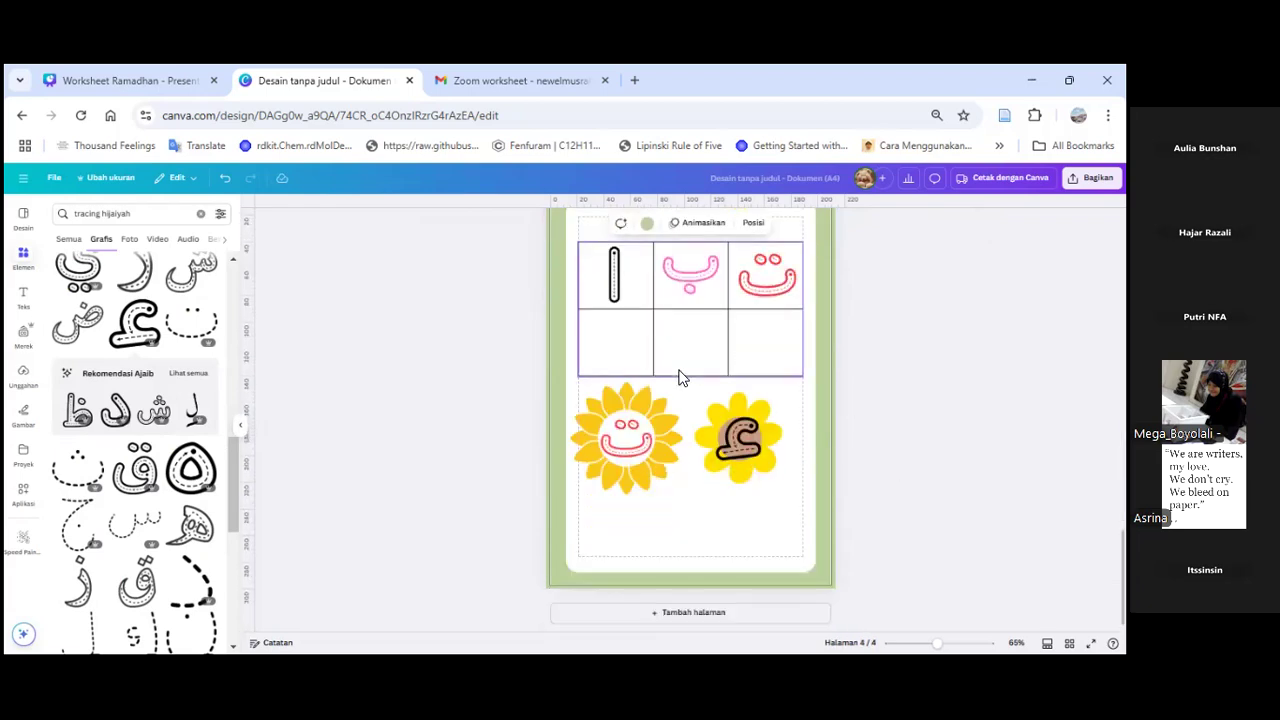
# Step: Delete the table, all hijaiyah letters and both flowers from page 4, leaving only the green border
pyautogui.click(627, 298)
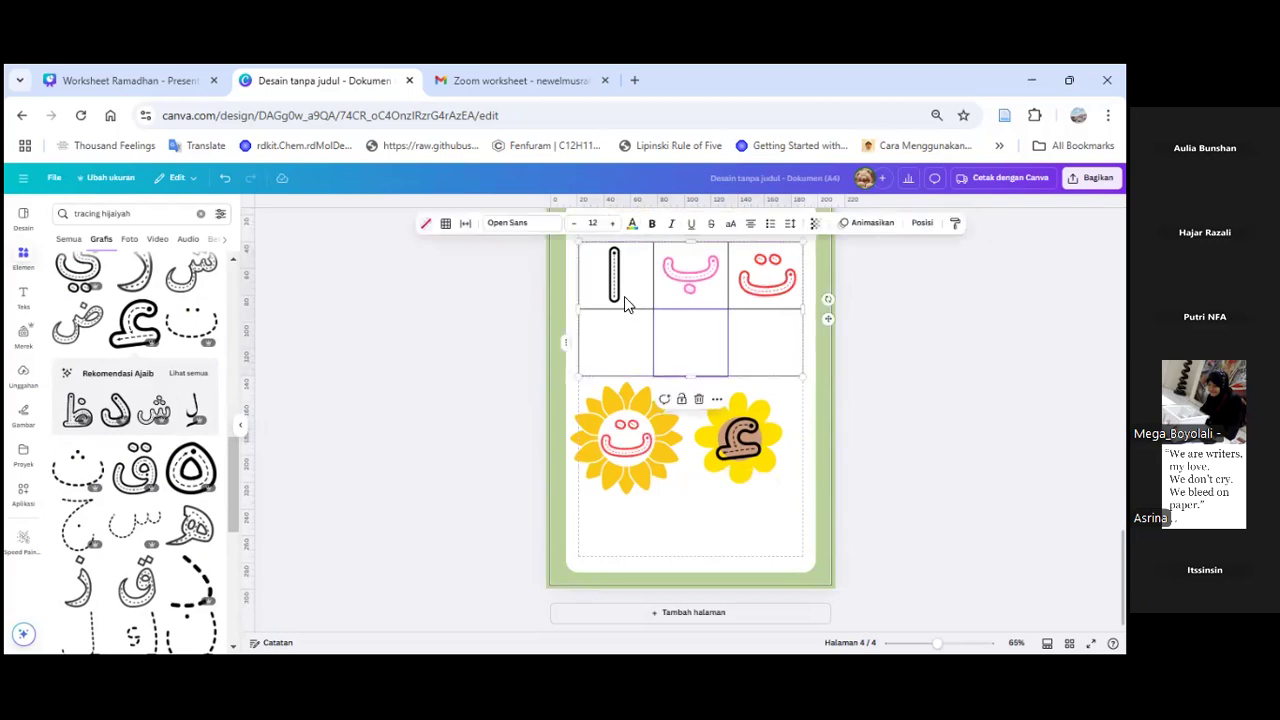
pyautogui.click(698, 402)
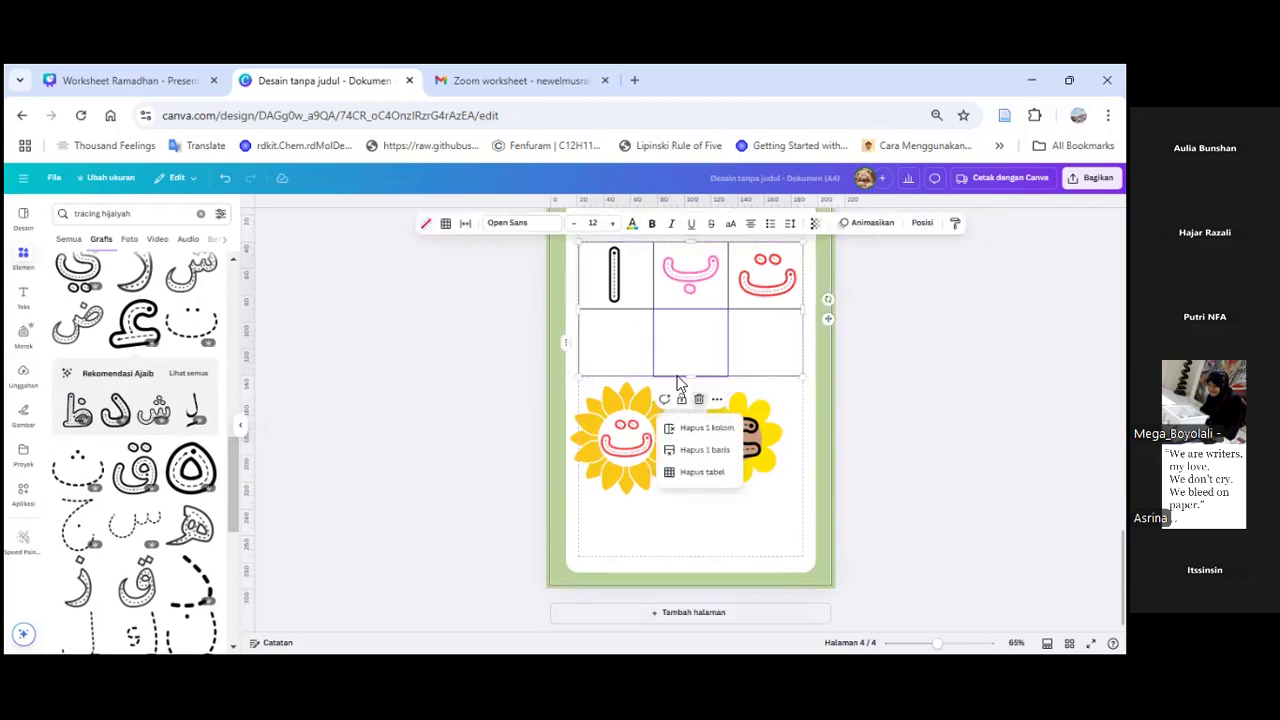
pyautogui.click(701, 471)
pyautogui.click(617, 298)
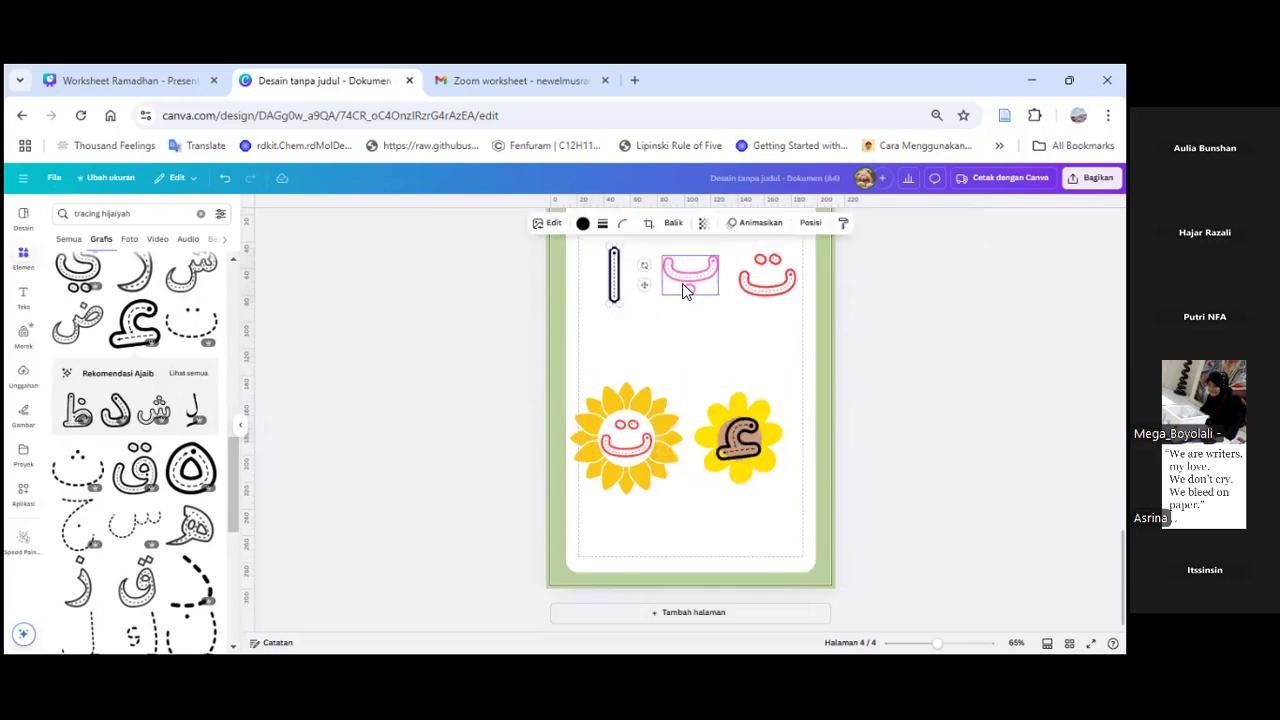
pyautogui.keyDown('shift'); pyautogui.click(655, 431); pyautogui.keyUp('shift')
pyautogui.keyDown('shift'); pyautogui.click(725, 440); pyautogui.keyUp('shift')
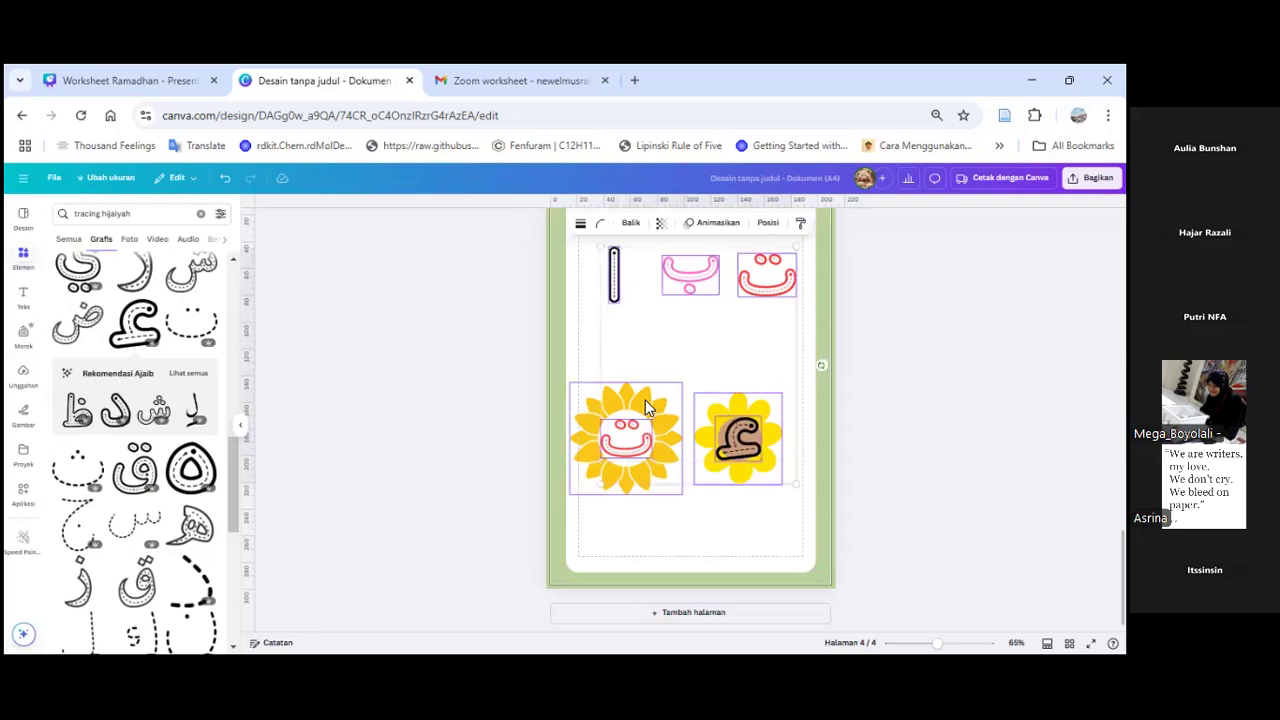
pyautogui.press('Delete')
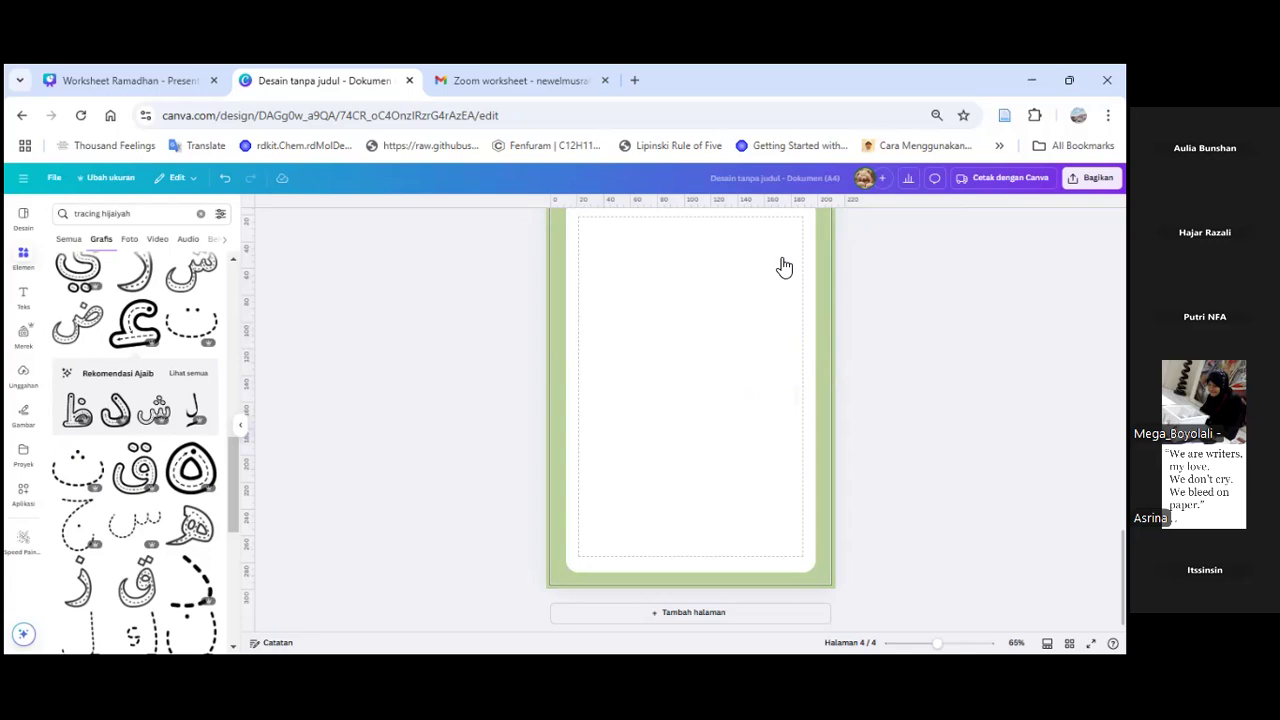
# Step: Duplicate the blank green-bordered page three times
pyautogui.click(784, 267)
pyautogui.click(783, 257)
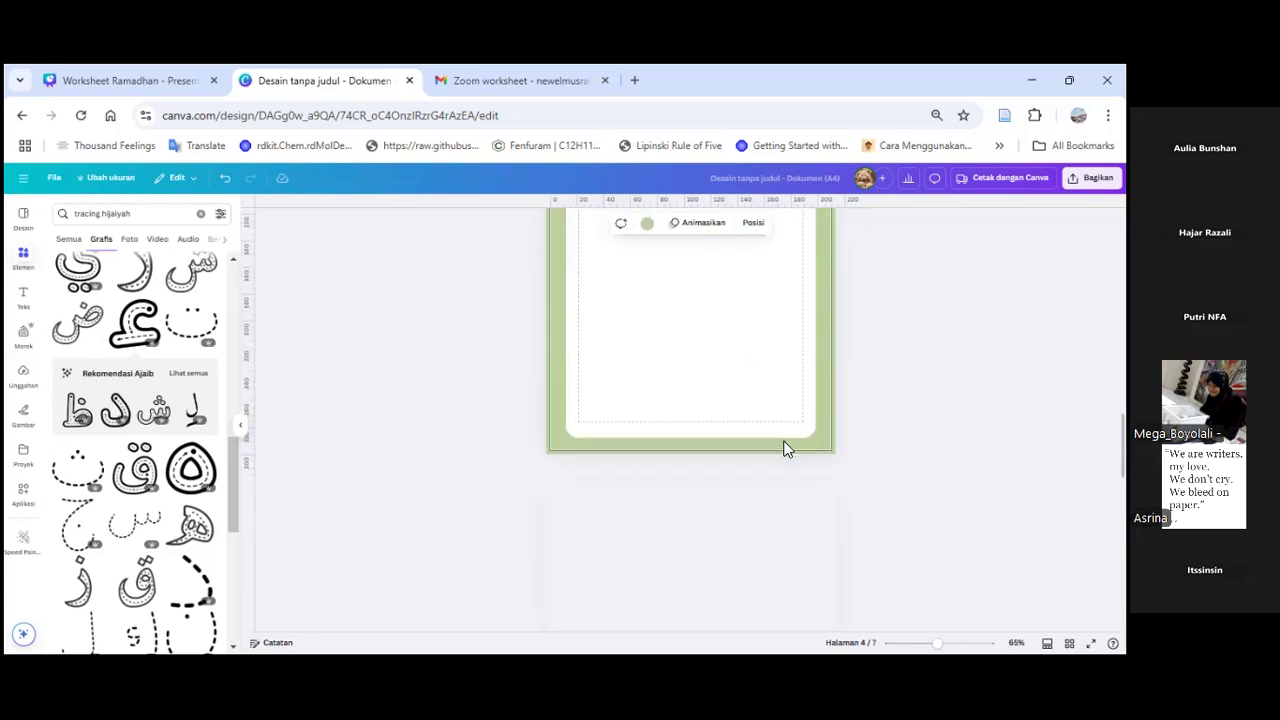
# Step: Add a text box to the blank bordered page 4 and enlarge its text to size 48.4
pyautogui.scroll(1, 787, 449)
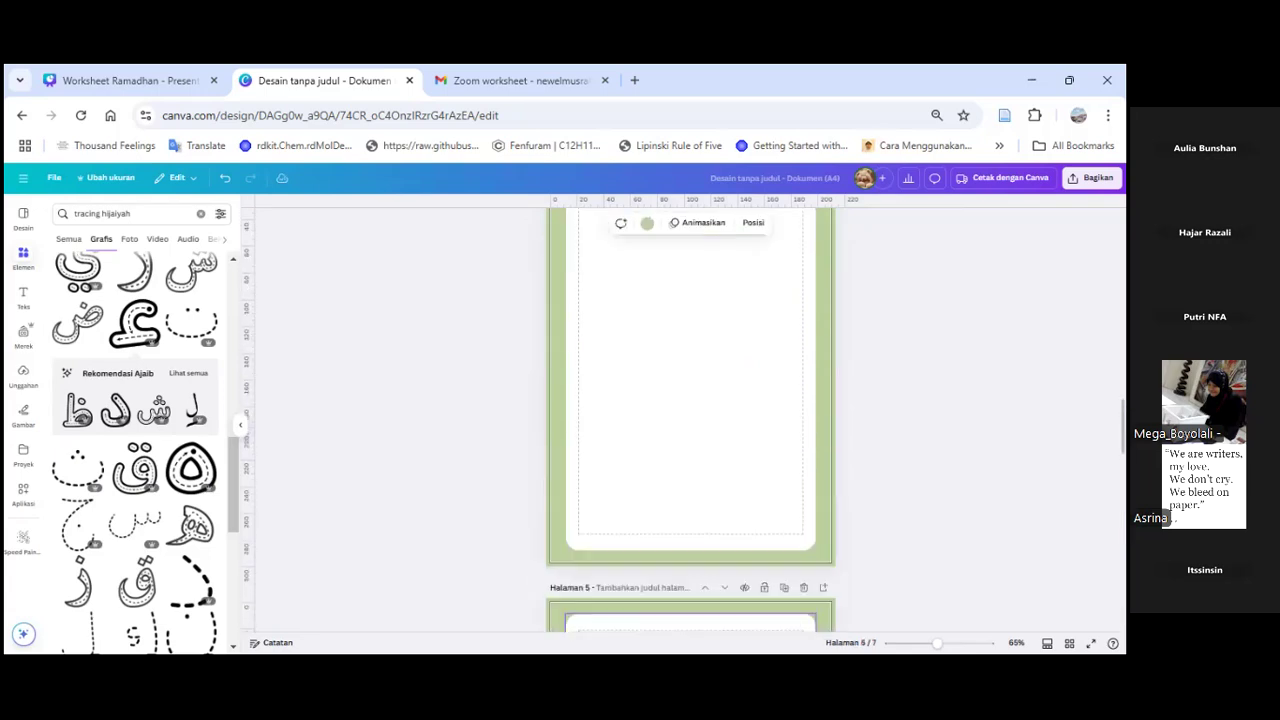
pyautogui.scroll(5, 780, 452)
pyautogui.scroll(-5, 780, 452)
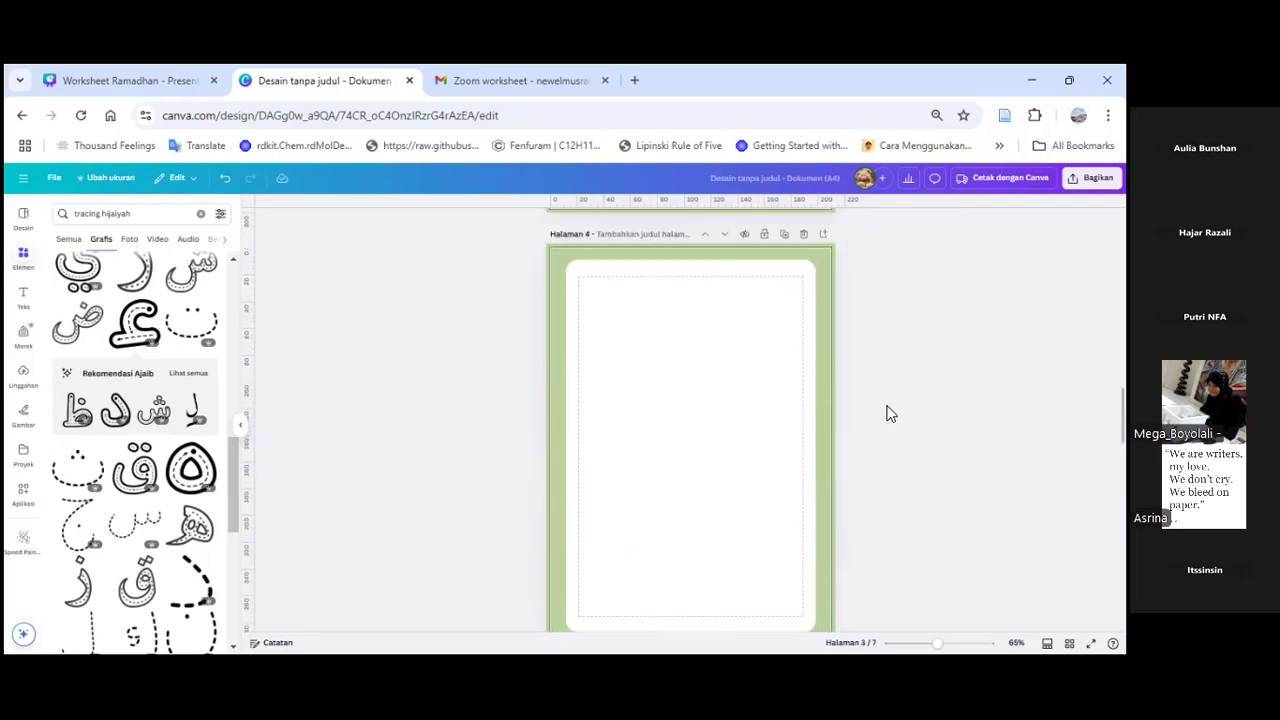
pyautogui.scroll(-2, 369, 387)
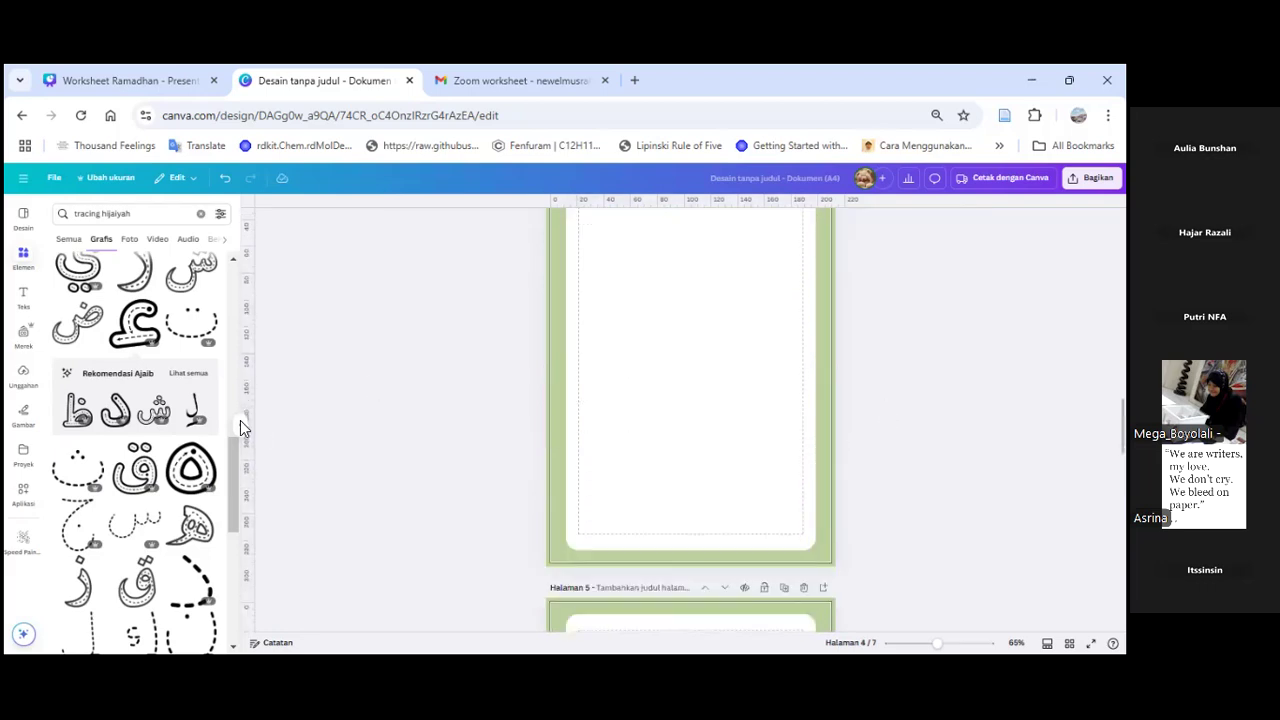
pyautogui.click(240, 424)
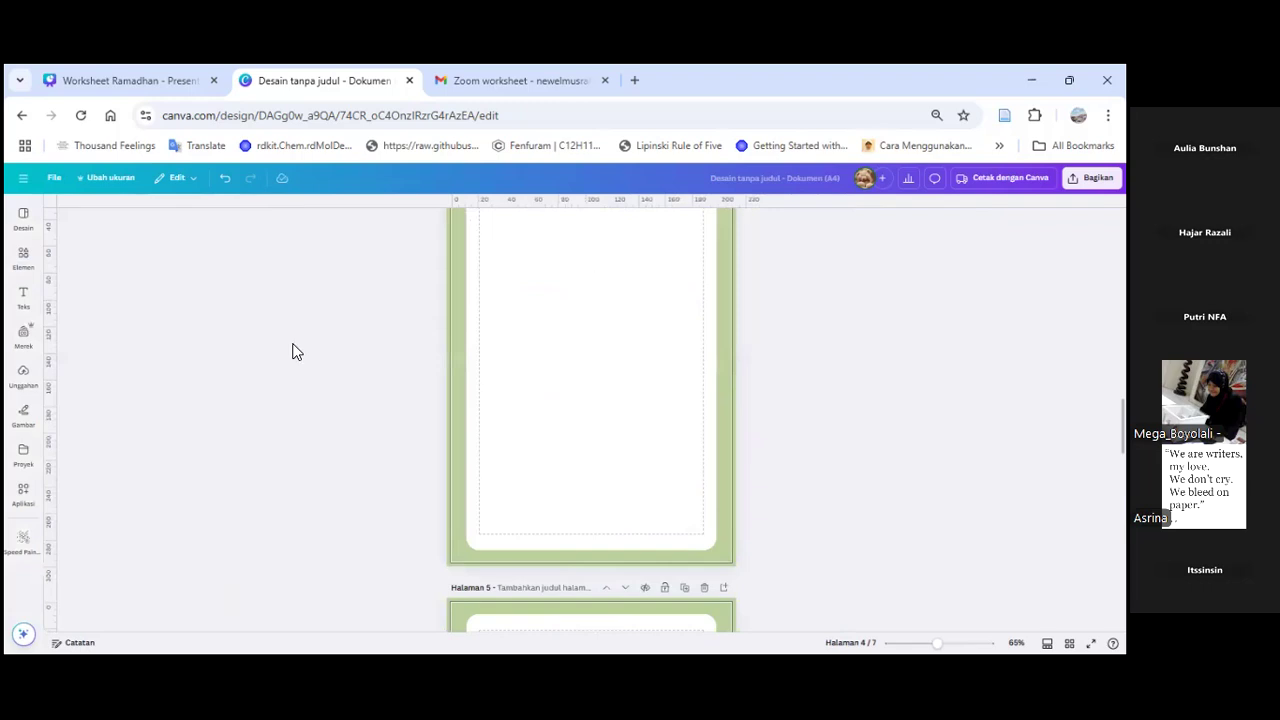
pyautogui.scroll(2, 291, 349)
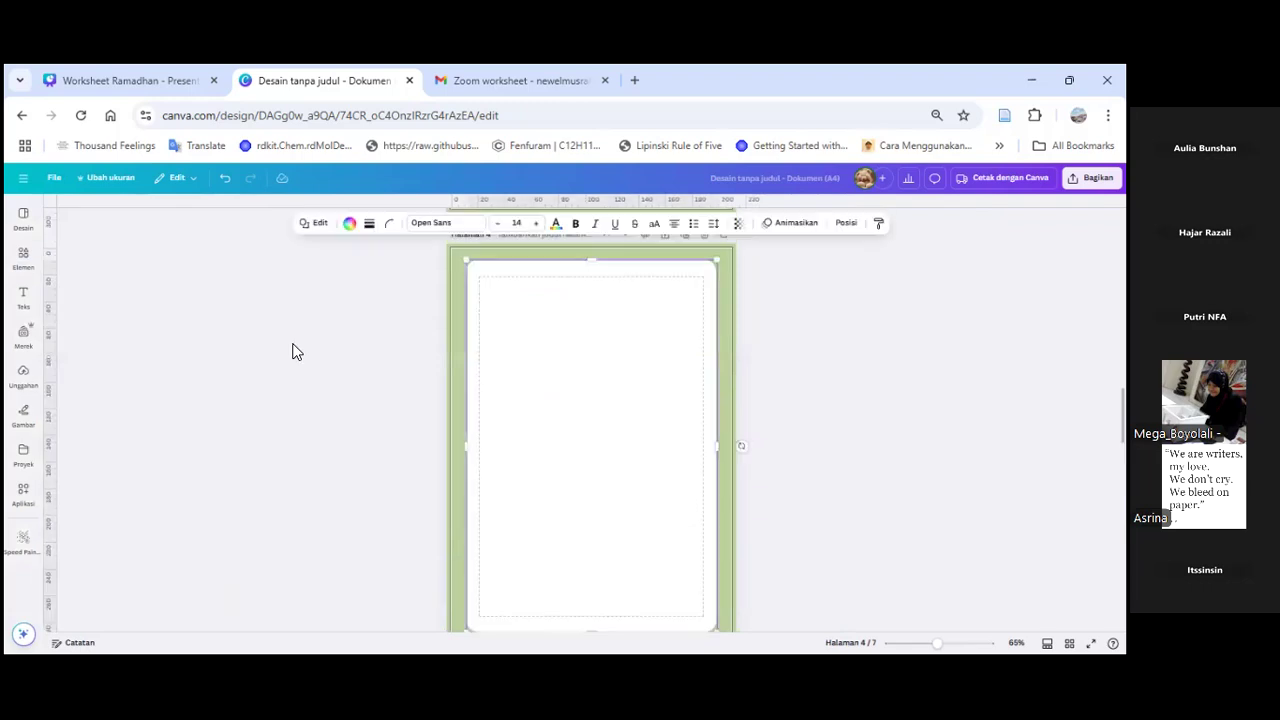
pyautogui.click(23, 298)
pyautogui.click(130, 250)
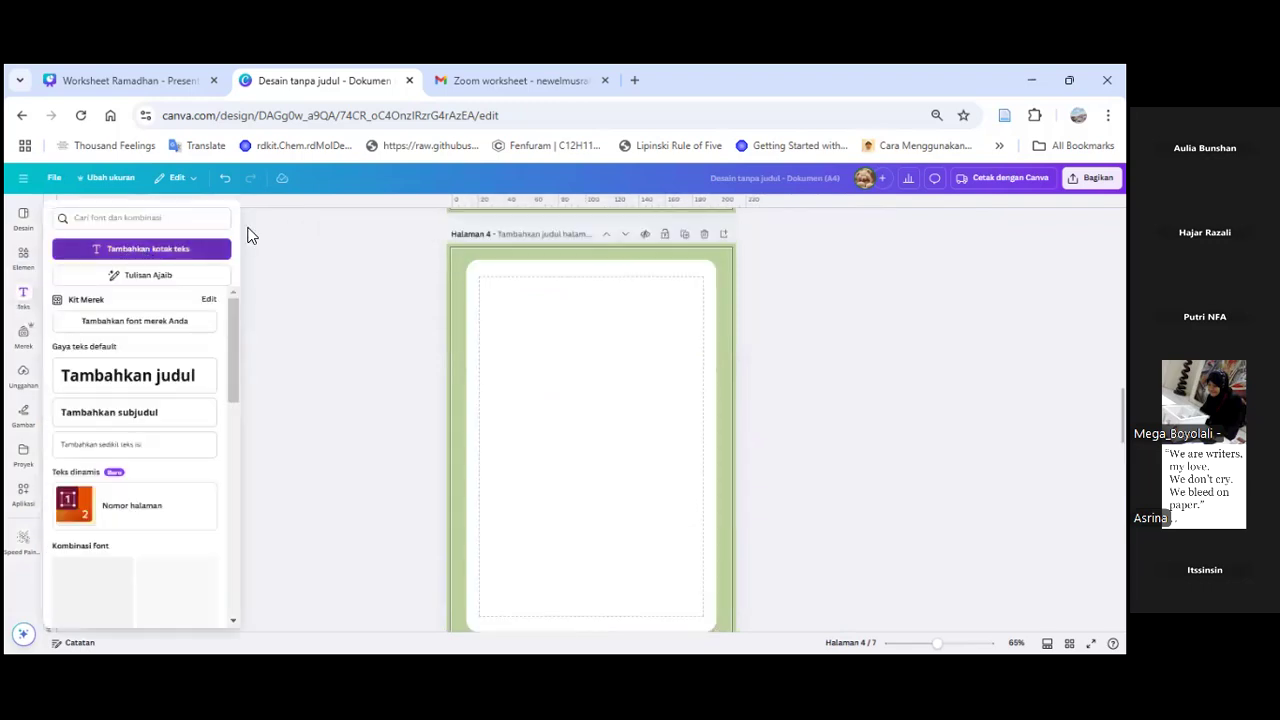
pyautogui.moveTo(555, 438); pyautogui.dragTo(483, 371)
pyautogui.moveTo(625, 448); pyautogui.dragTo(685, 488)
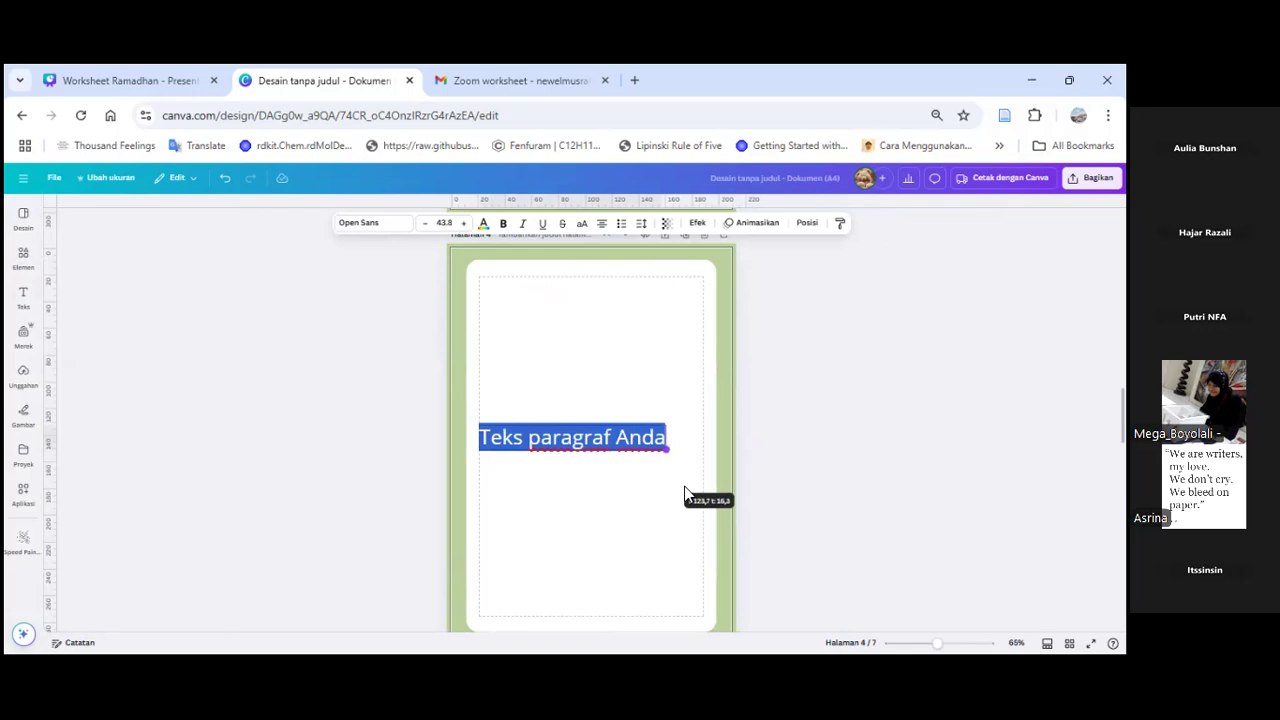
pyautogui.moveTo(592, 480); pyautogui.dragTo(601, 480)
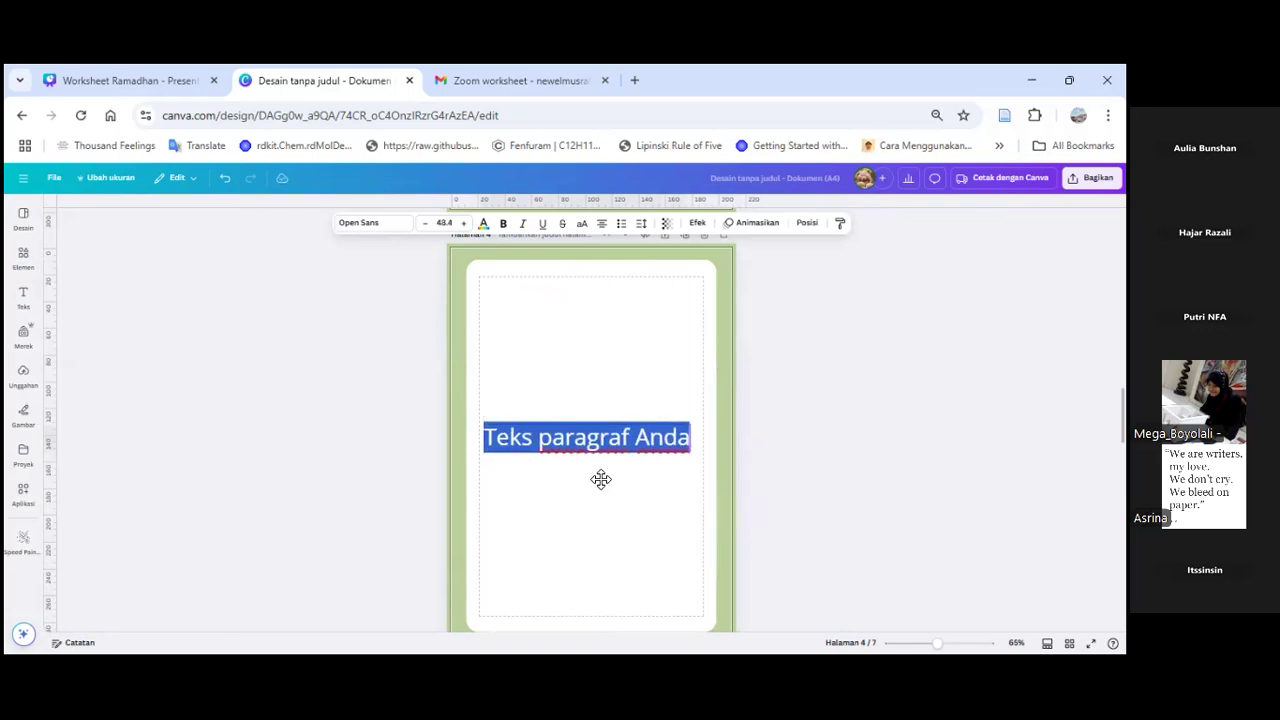
# Step: Centre the text box horizontally on page 4 and replace its placeholder text with "Mesjid"
pyautogui.moveTo(606, 428); pyautogui.dragTo(610, 427)
pyautogui.click(608, 430)
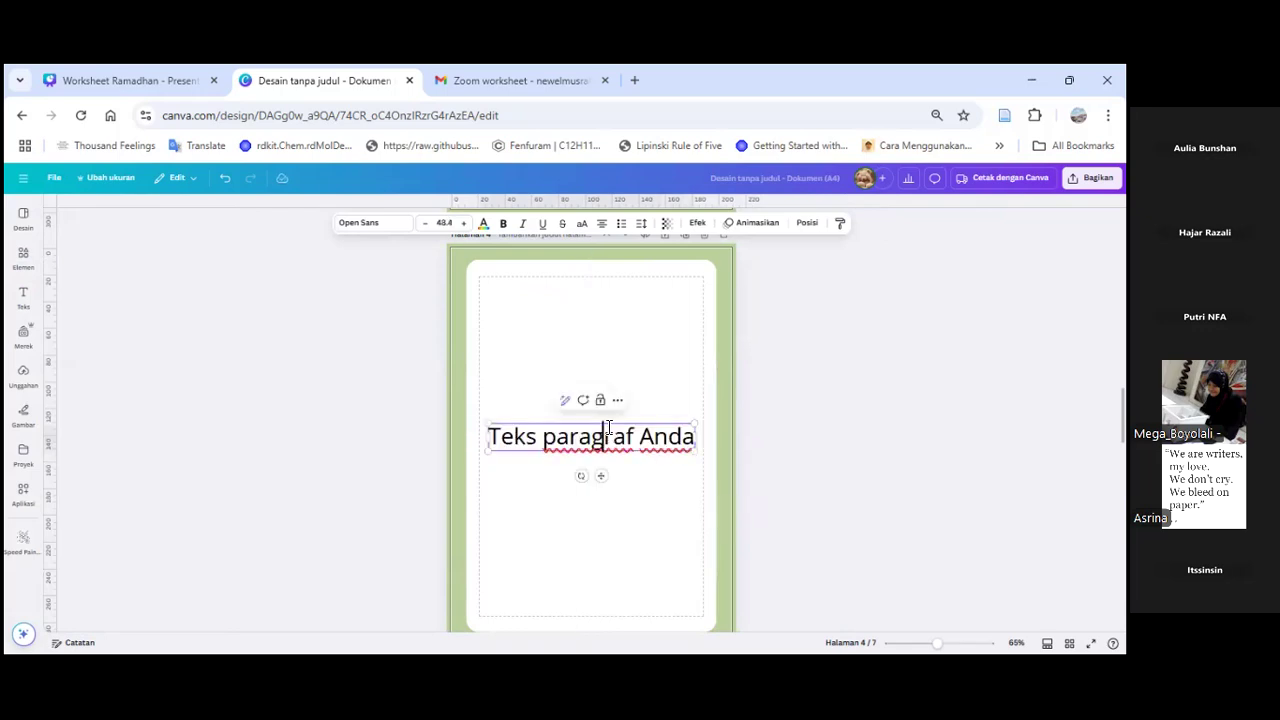
pyautogui.hotkey('ctrl', 'a')
pyautogui.write('Mesjid')
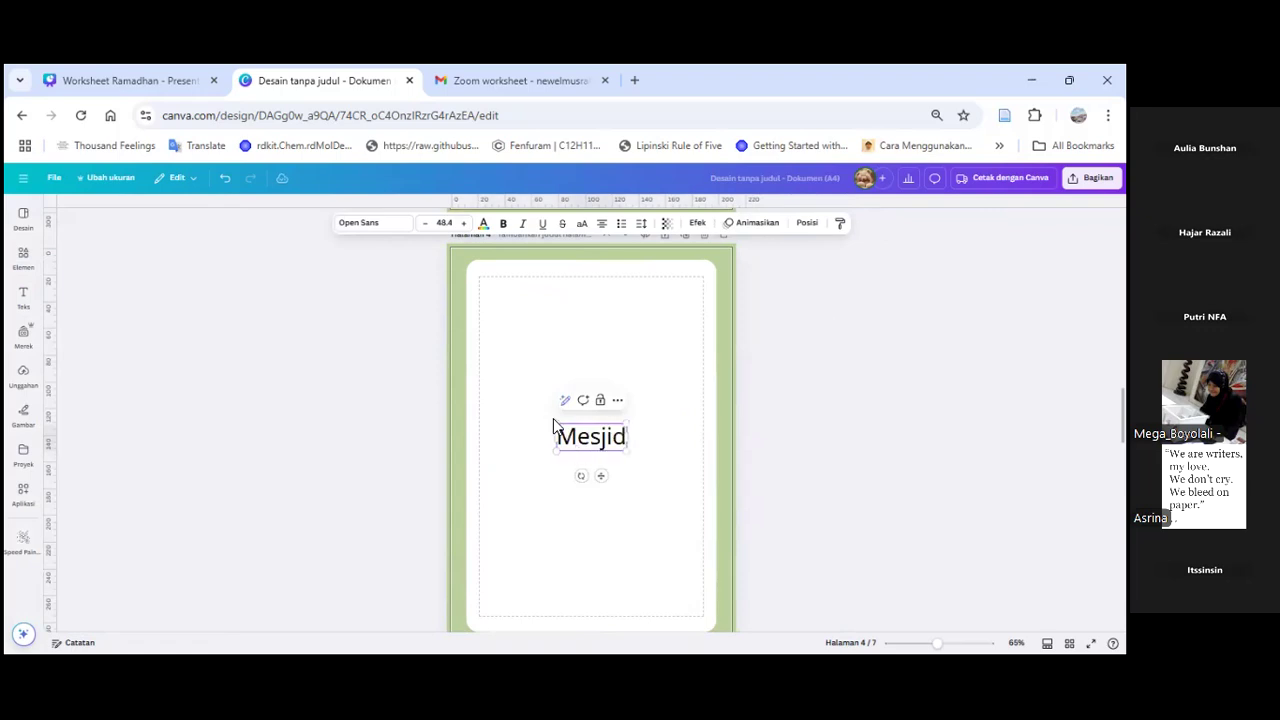
# Step: Set the word Mesjid in the dotted, lined KG Primary Dots font and enlarge it to size 212 across the page width
pyautogui.click(410, 280)
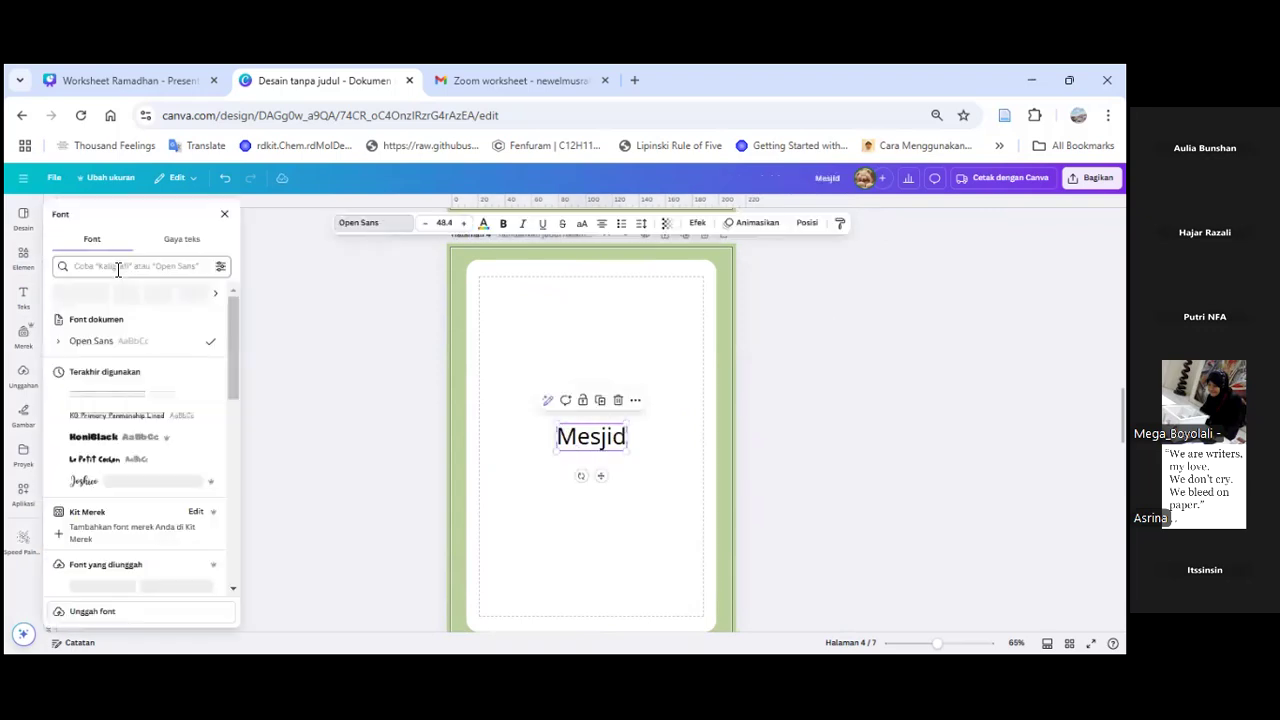
pyautogui.click(118, 266)
pyautogui.click(100, 336)
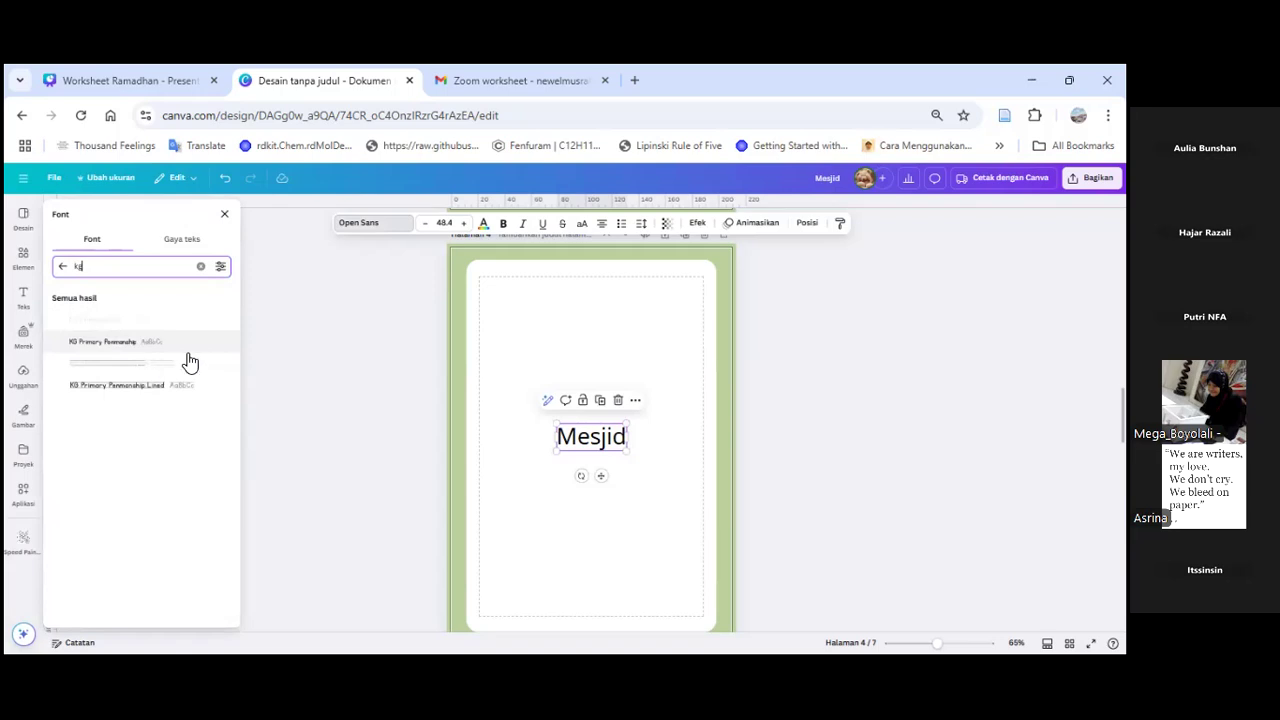
pyautogui.click(189, 362)
pyautogui.moveTo(617, 453); pyautogui.dragTo(711, 512)
pyautogui.moveTo(644, 467); pyautogui.dragTo(740, 538)
pyautogui.moveTo(659, 447); pyautogui.dragTo(657, 434)
pyautogui.click(514, 494)
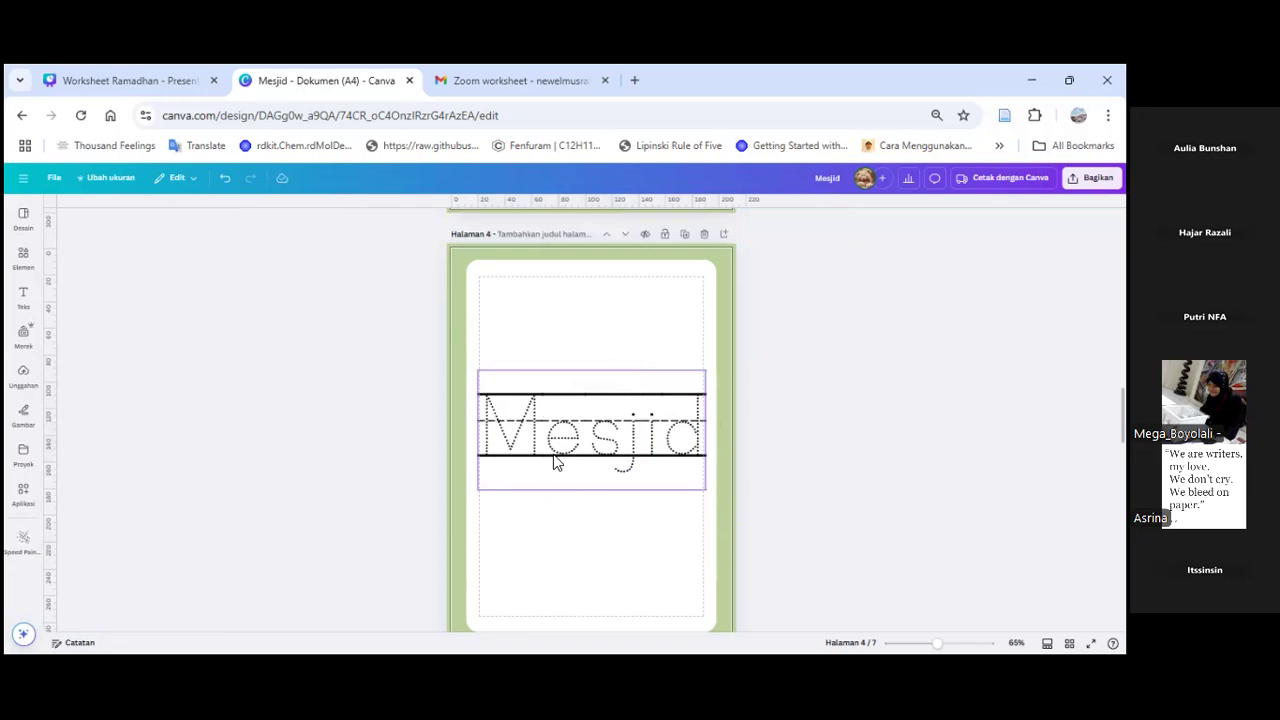
pyautogui.click(624, 428)
pyautogui.click(806, 391)
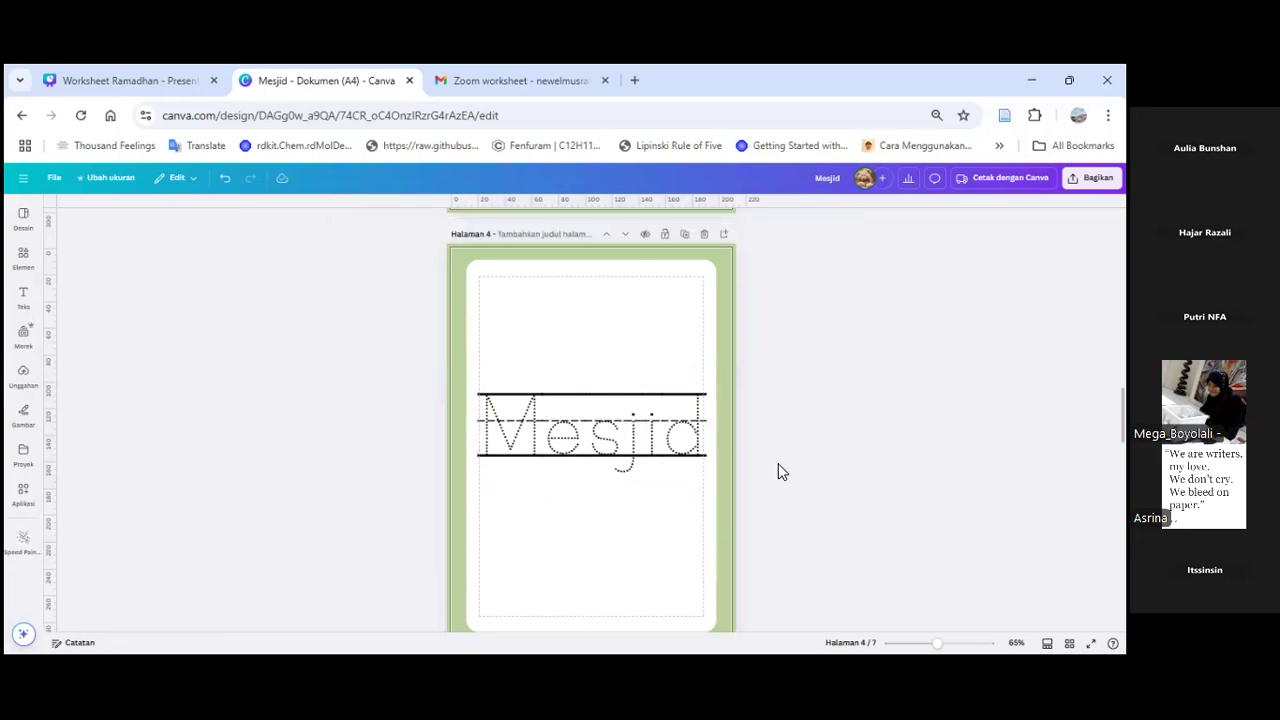
# Step: Move Mesjid higher on page 4, duplicate it directly below and change the copy's text to "Ketupat"
pyautogui.click(564, 480)
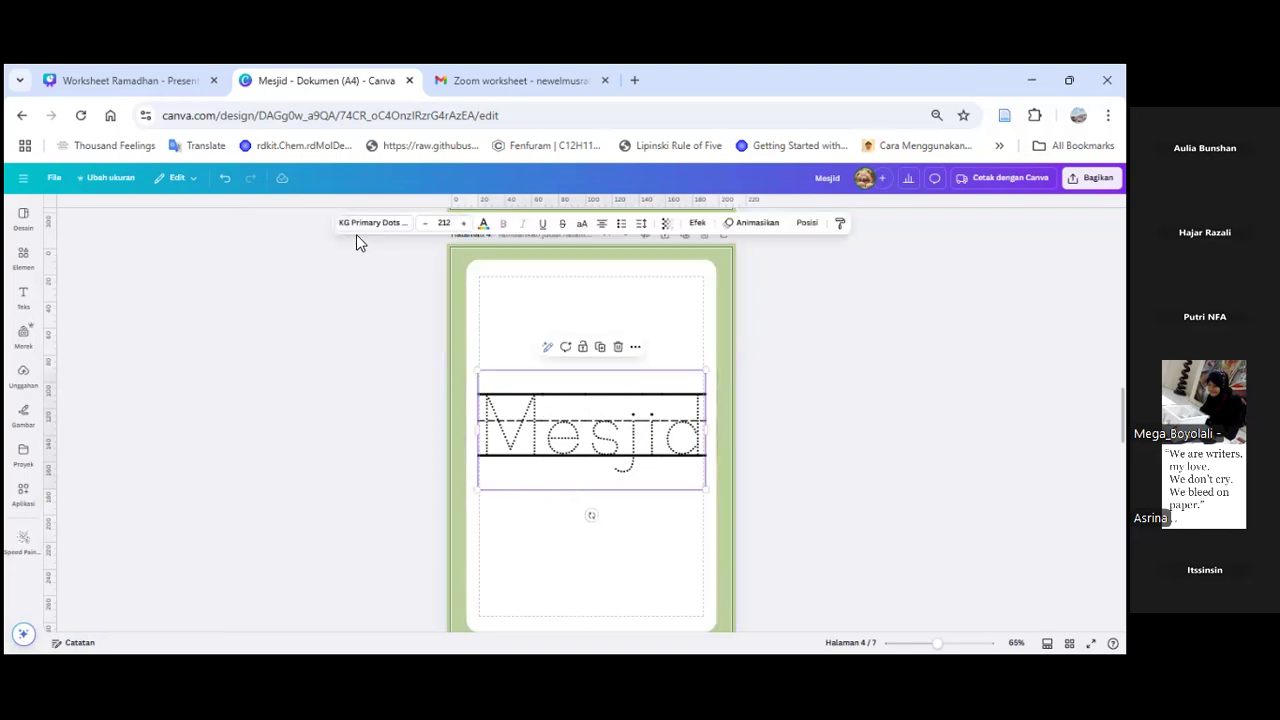
pyautogui.moveTo(664, 436); pyautogui.dragTo(627, 450)
pyautogui.click(600, 298)
pyautogui.moveTo(625, 460); pyautogui.dragTo(625, 460)
pyautogui.doubleClick(626, 455)
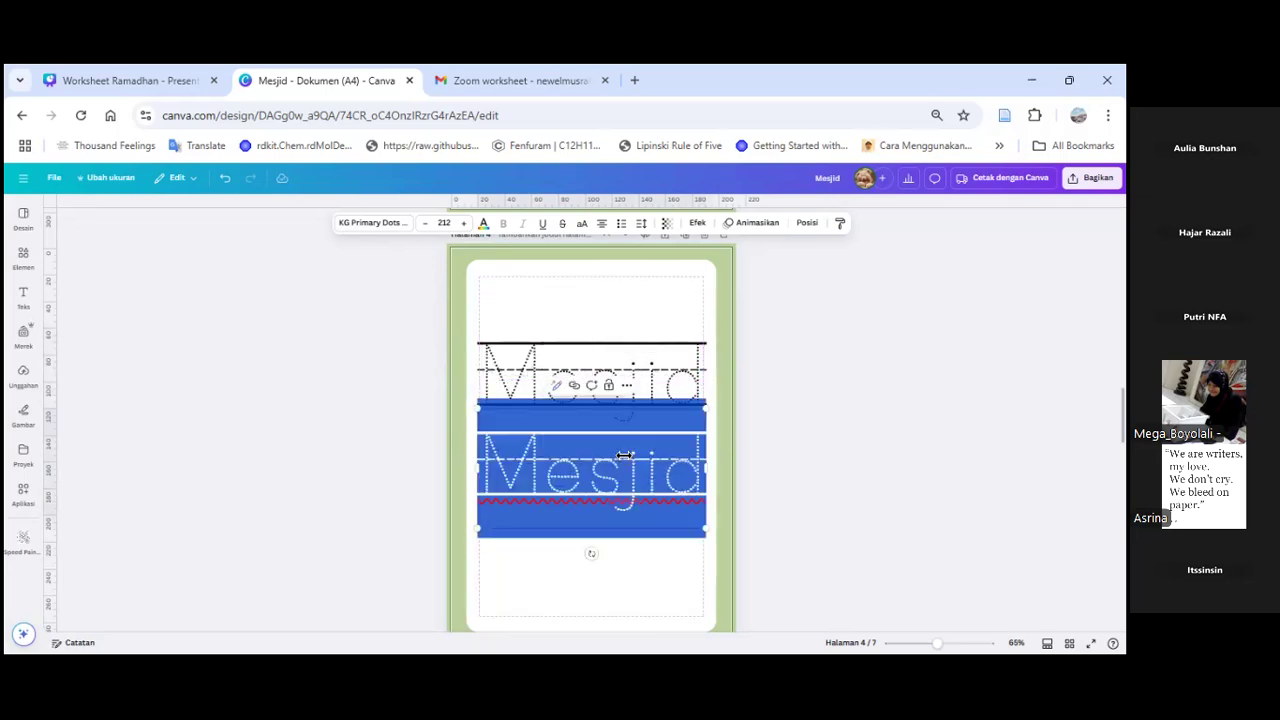
pyautogui.write('Ketupa')
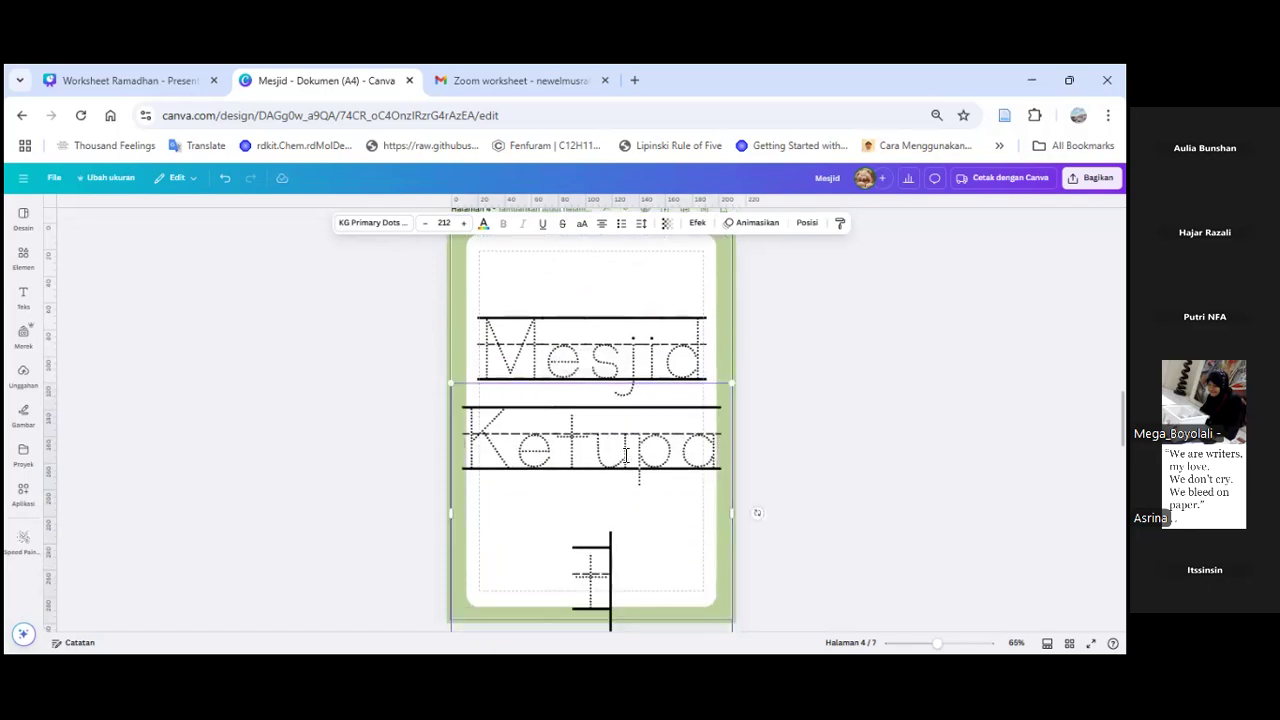
# Step: Reduce the font size of Ketupat to 171 so the word fits on one line inside the border
pyautogui.click(704, 445)
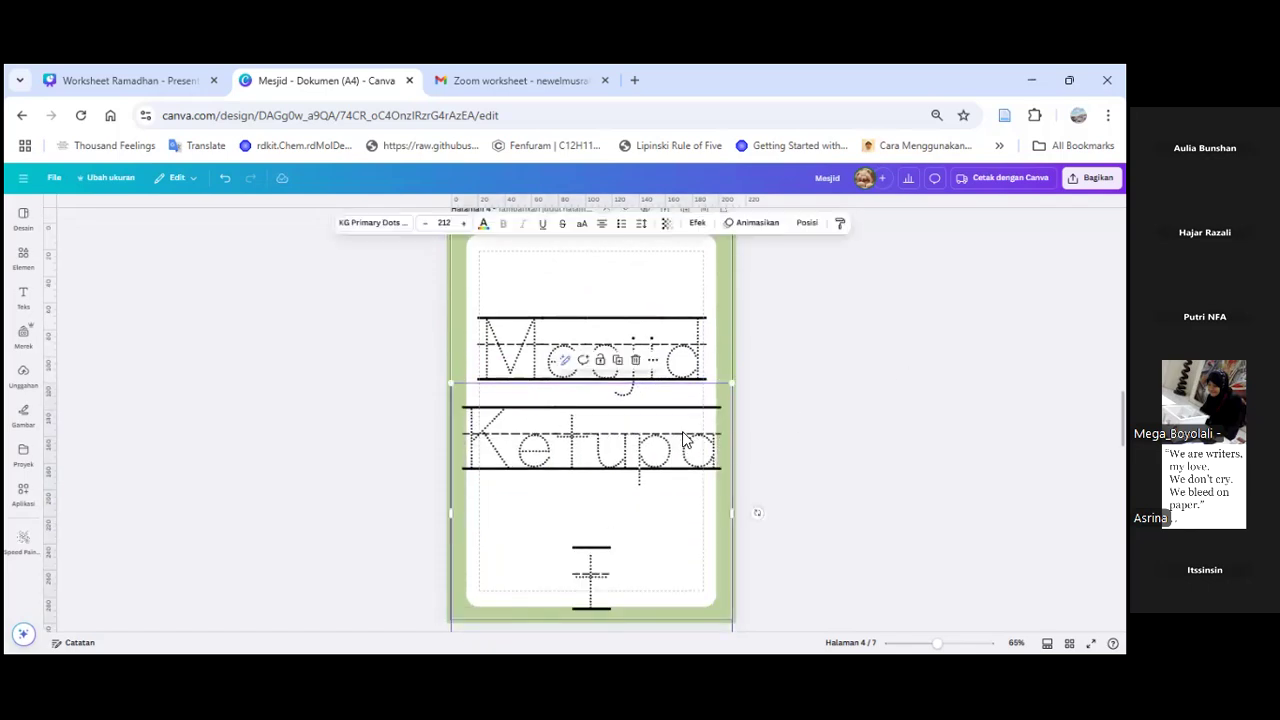
pyautogui.click(423, 224)
pyautogui.click(423, 224)
pyautogui.click(423, 224)
pyautogui.click(423, 224)
pyautogui.click(423, 224)
pyautogui.click(423, 224)
pyautogui.click(421, 224)
pyautogui.click(421, 224)
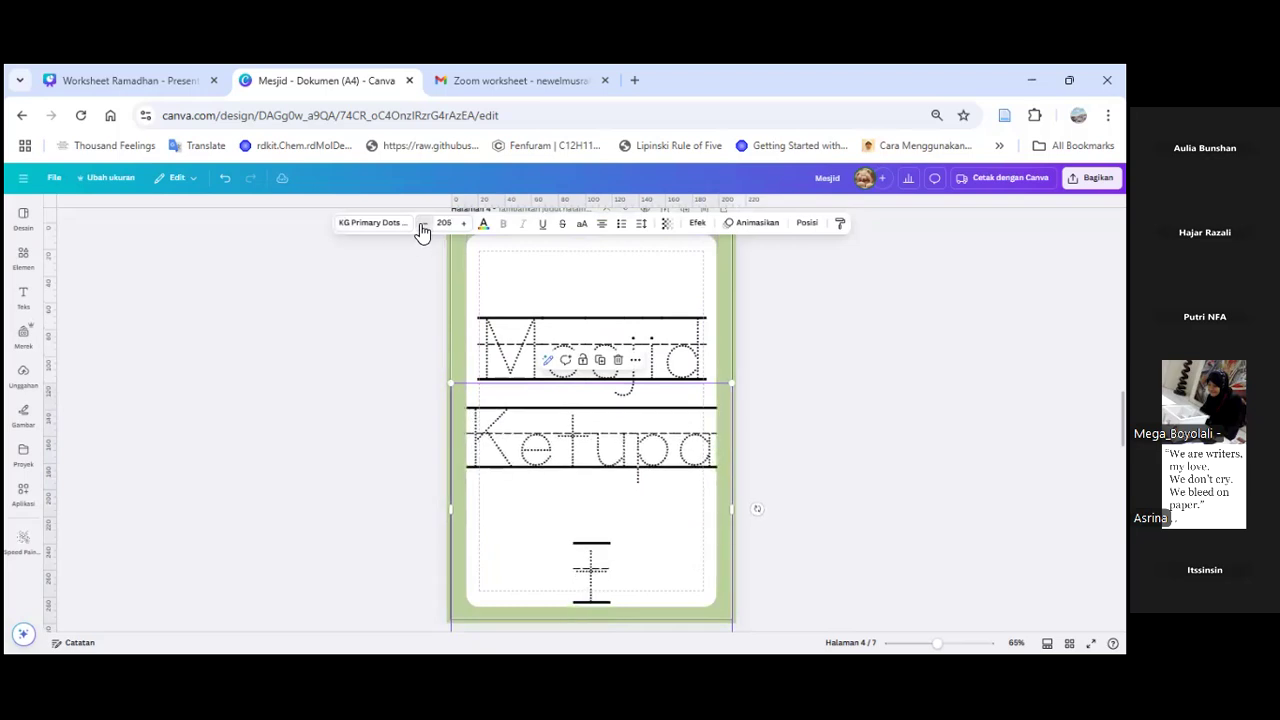
pyautogui.click(421, 224)
pyautogui.click(421, 224)
pyautogui.click(421, 224)
pyautogui.click(421, 224)
pyautogui.click(421, 224)
pyautogui.click(423, 224)
pyautogui.click(423, 224)
pyautogui.click(423, 224)
pyautogui.click(423, 224)
pyautogui.click(423, 224)
pyautogui.click(423, 224)
pyautogui.click(423, 224)
pyautogui.click(423, 224)
pyautogui.click(423, 224)
pyautogui.click(423, 224)
pyautogui.click(423, 224)
pyautogui.click(423, 224)
pyautogui.click(423, 224)
pyautogui.click(423, 224)
pyautogui.click(423, 224)
pyautogui.click(423, 224)
pyautogui.click(421, 224)
pyautogui.click(421, 224)
pyautogui.click(421, 224)
pyautogui.click(421, 224)
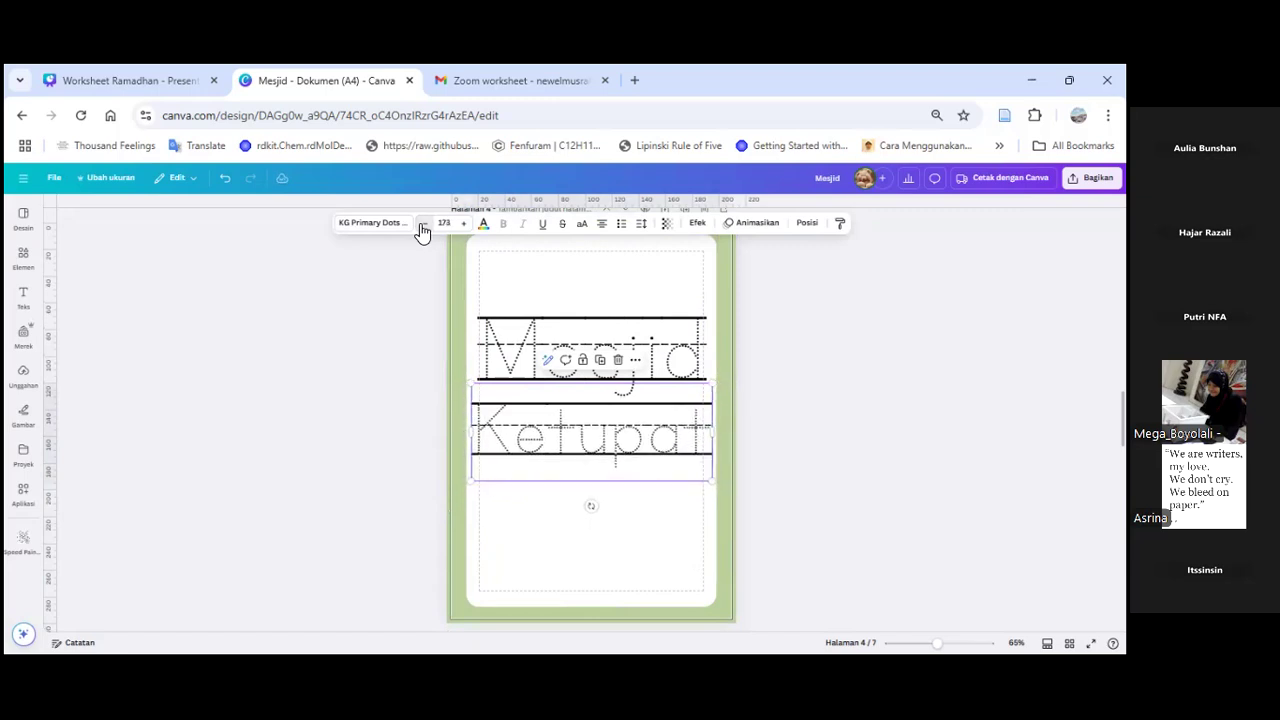
pyautogui.click(421, 224)
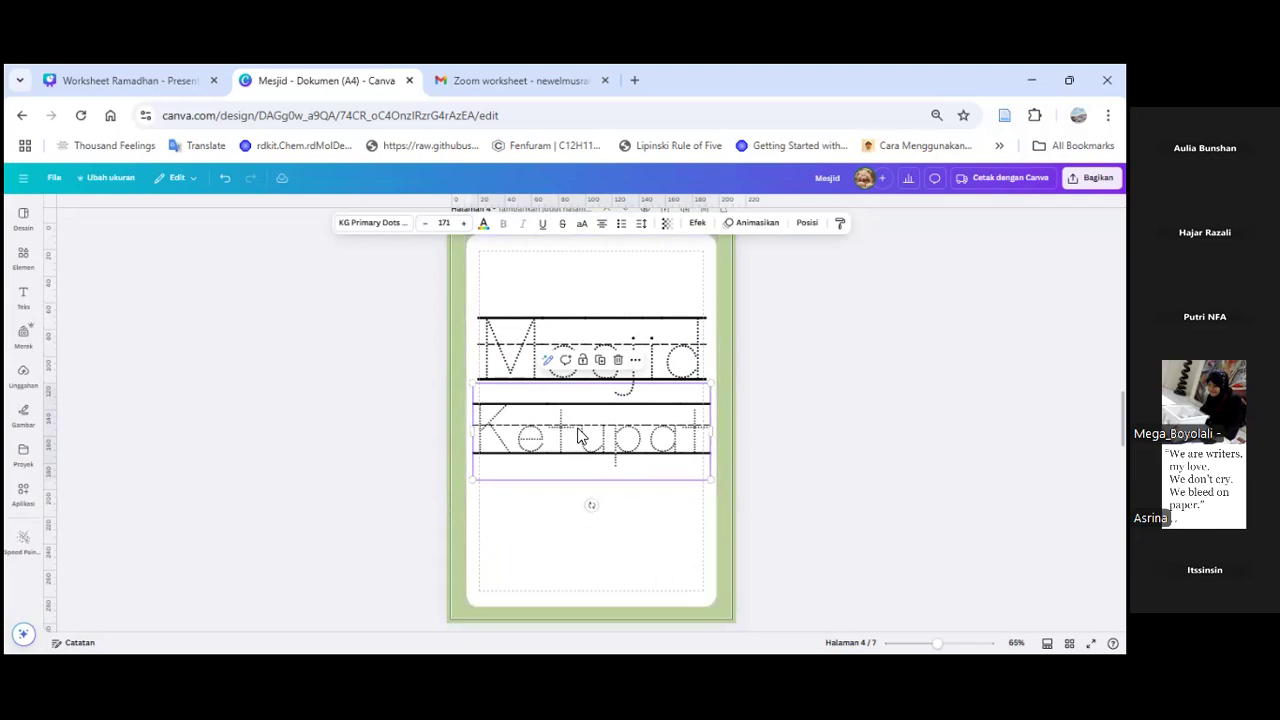
pyautogui.click(821, 465)
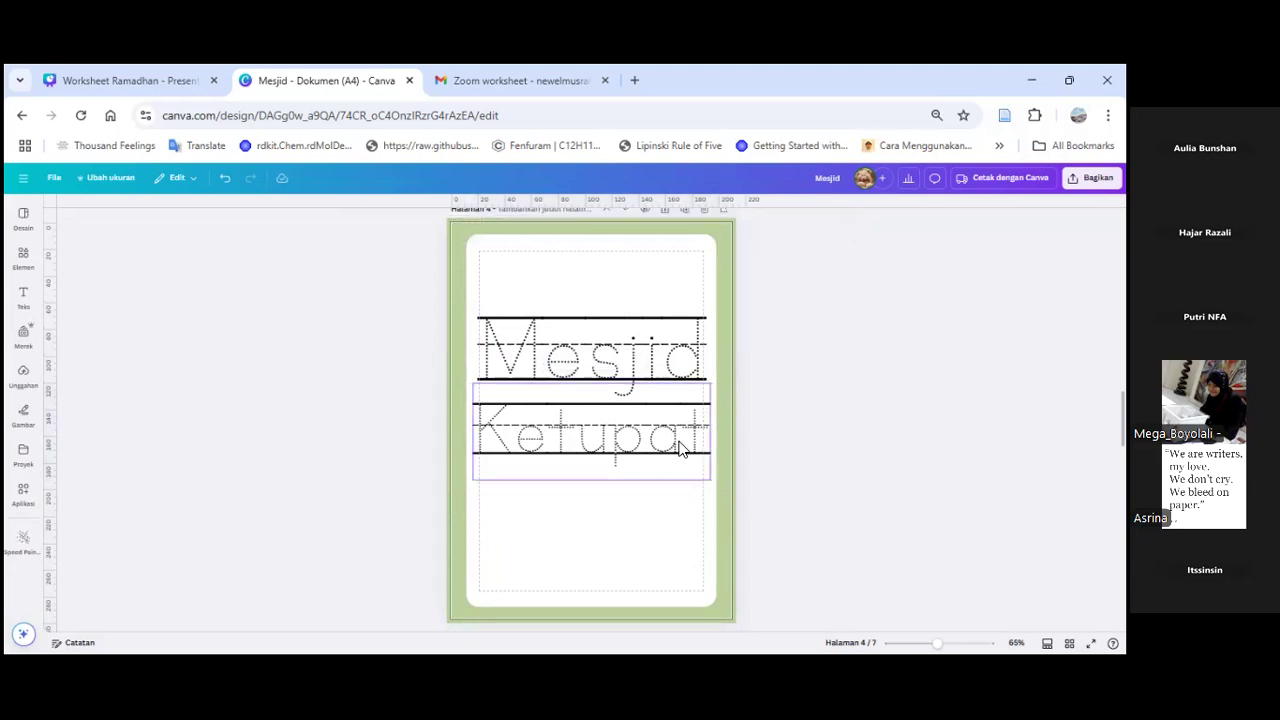
# Step: Move Ketupat lower on page 4, centred under Mesjid with a clear gap between the two words
pyautogui.click(664, 458)
pyautogui.moveTo(660, 465); pyautogui.dragTo(787, 458)
pyautogui.moveTo(655, 485); pyautogui.dragTo(654, 485)
pyautogui.click(891, 320)
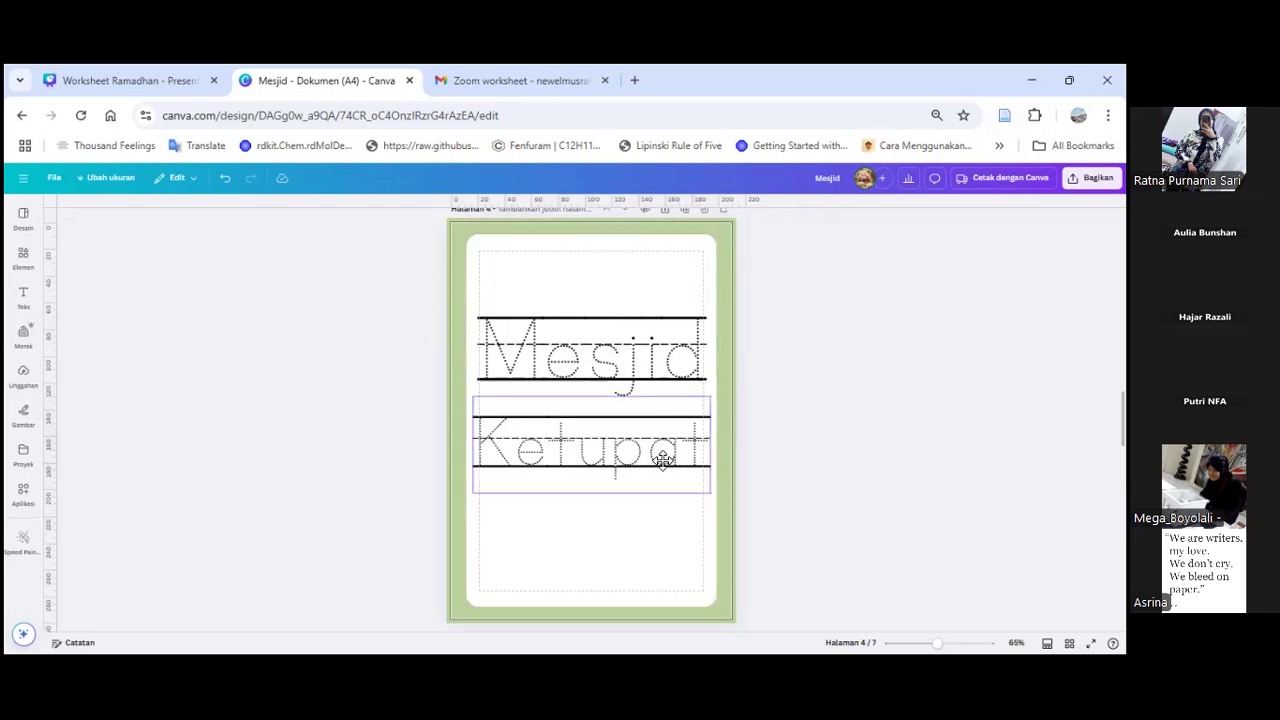
pyautogui.moveTo(663, 458); pyautogui.dragTo(657, 455)
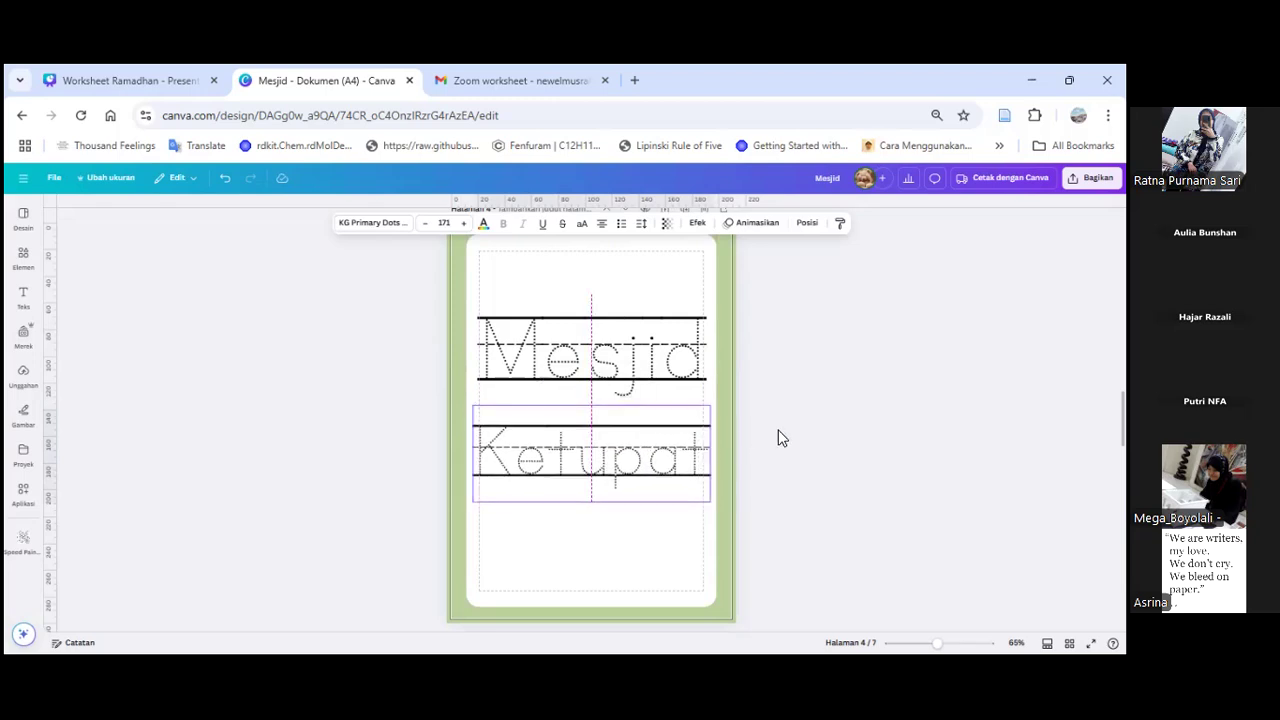
pyautogui.click(782, 438)
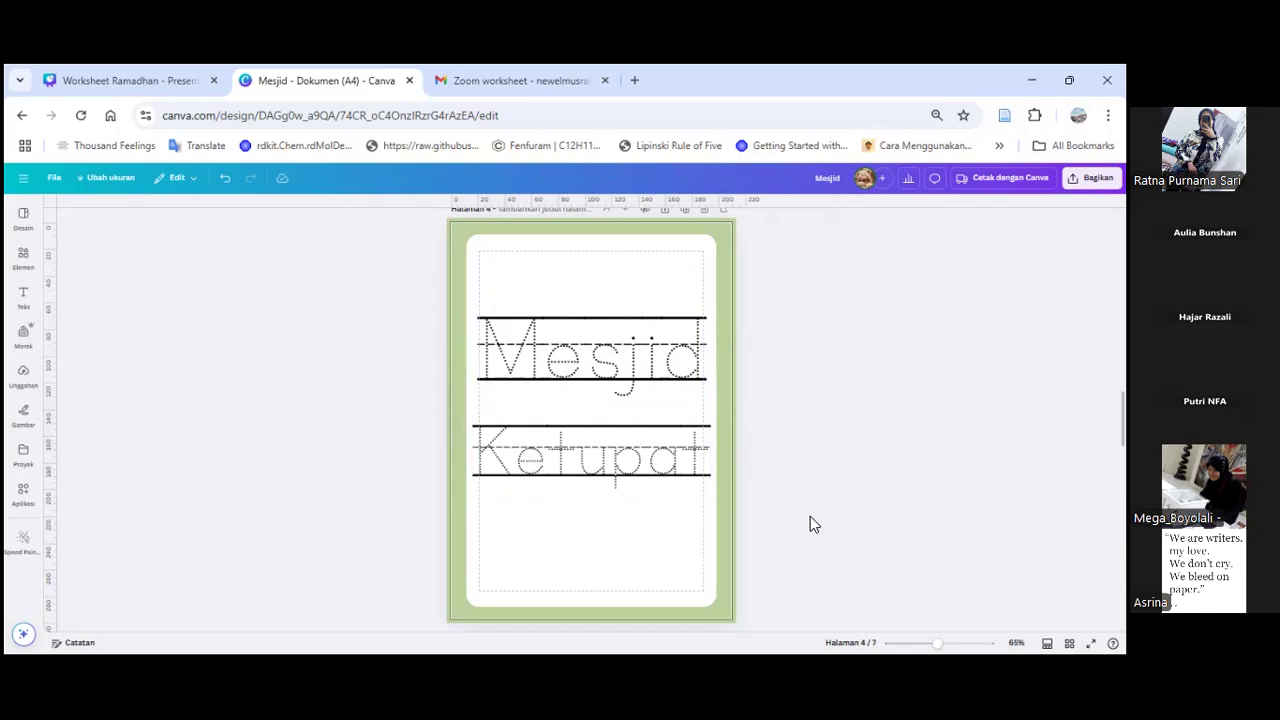
# Step: Review the mosque-counting page and the dotted word page alongside the neighbouring worksheet pages
pyautogui.scroll(-2, 810, 524)
pyautogui.scroll(5, 810, 524)
pyautogui.scroll(5, 808, 516)
pyautogui.scroll(-5, 806, 516)
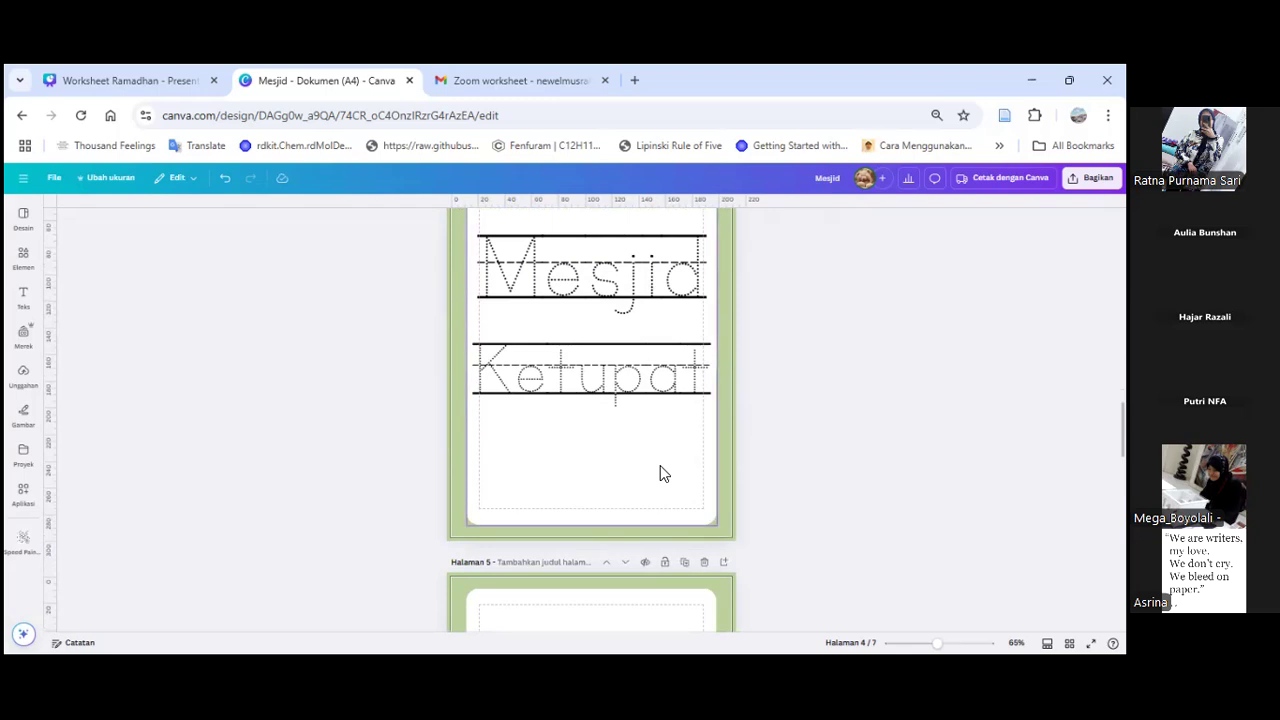
pyautogui.scroll(4, 784, 453)
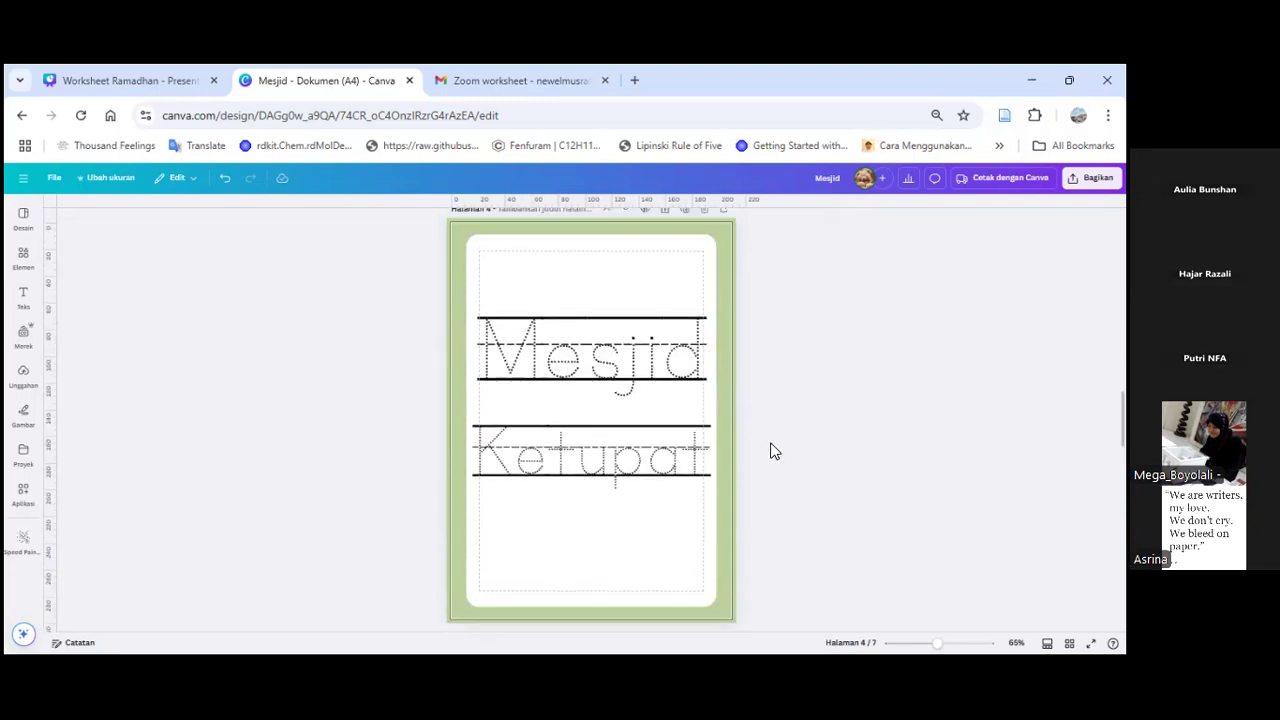
pyautogui.scroll(6, 770, 453)
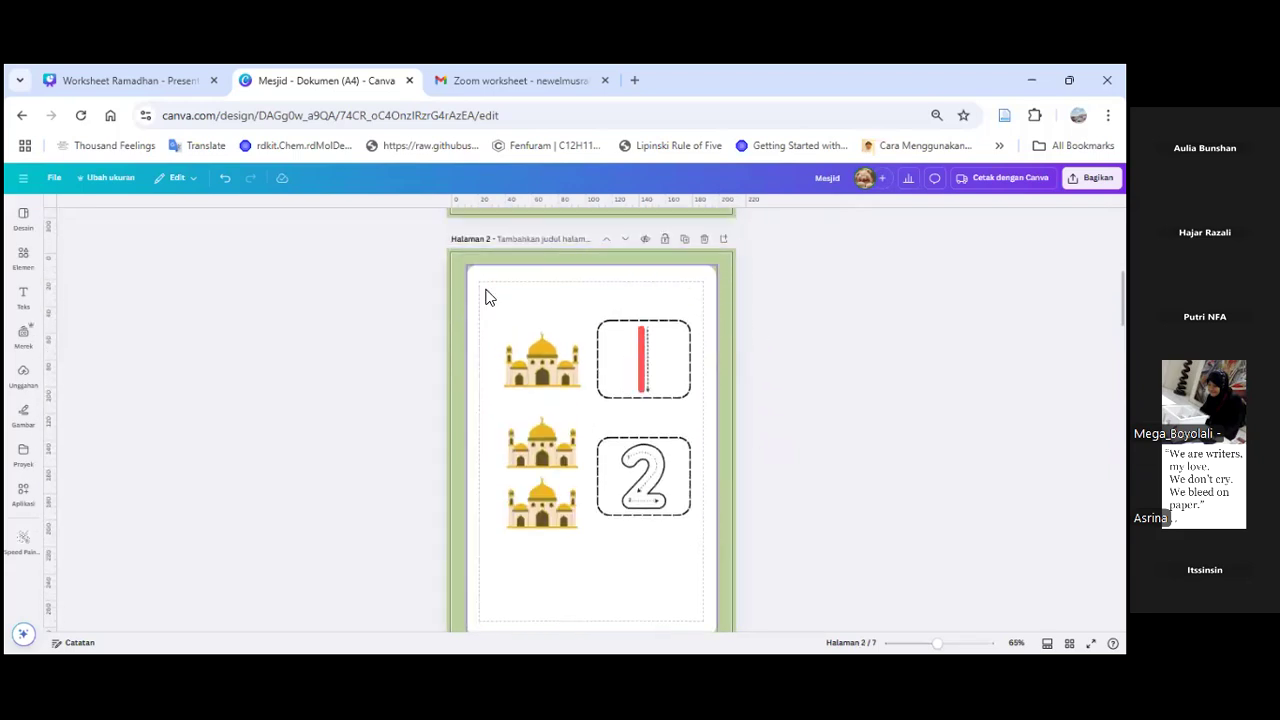
pyautogui.scroll(2, 850, 437)
pyautogui.scroll(-10, 849, 432)
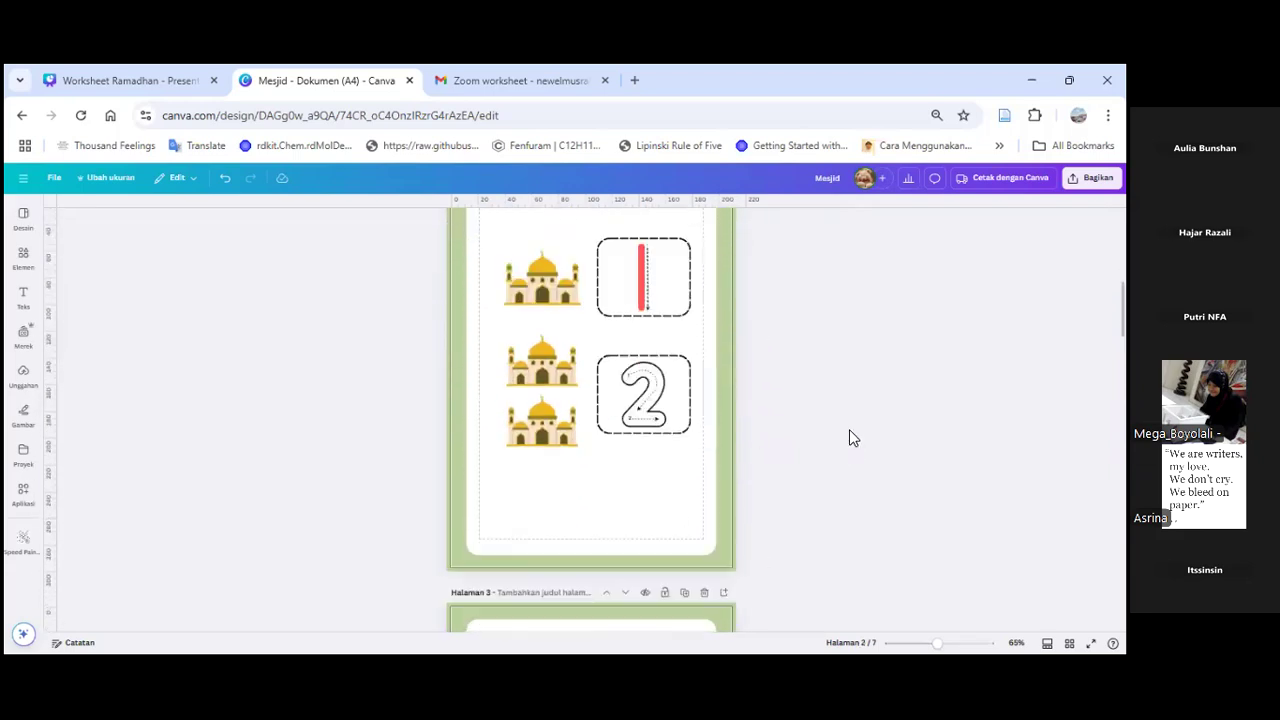
pyautogui.scroll(-4, 849, 438)
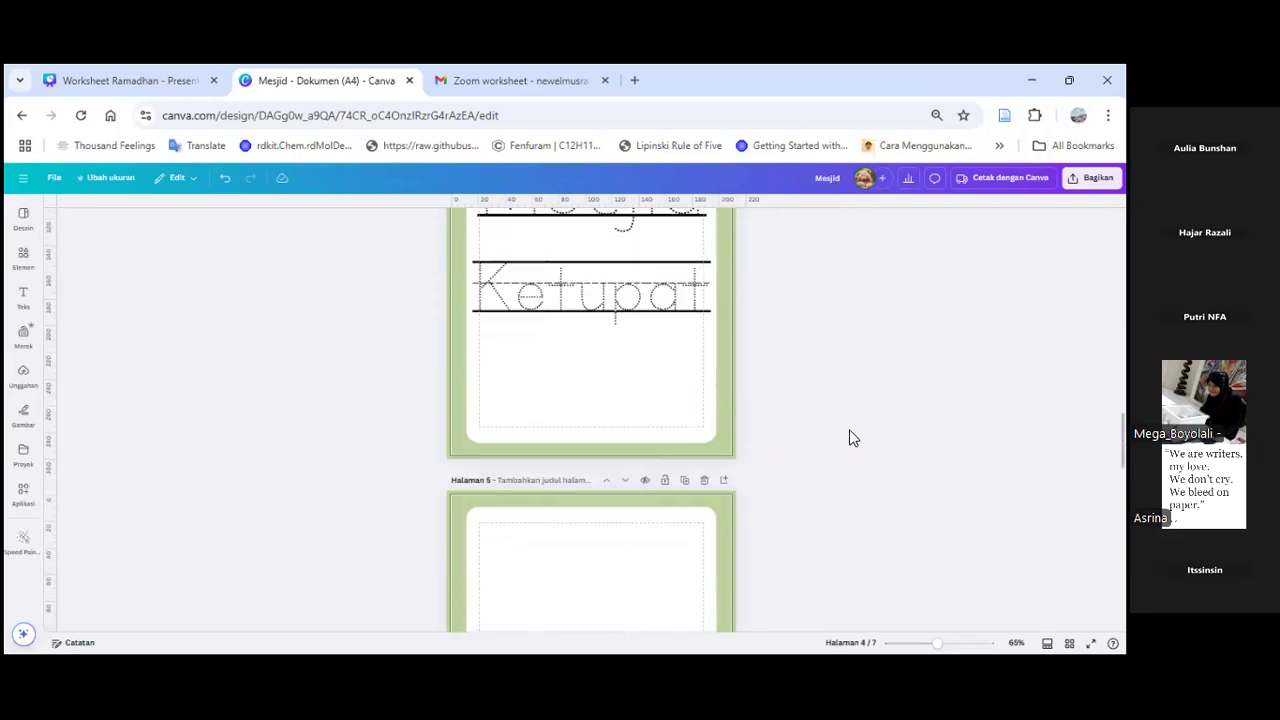
pyautogui.scroll(1, 600, 540)
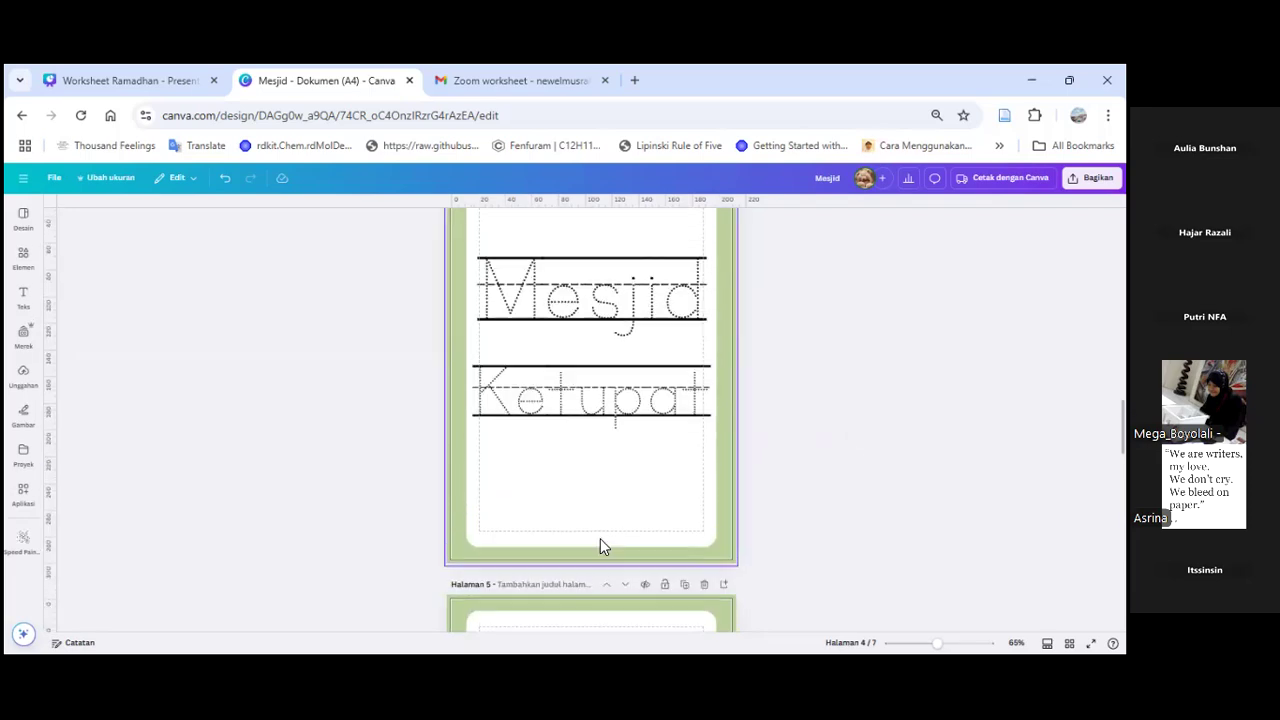
pyautogui.scroll(1, 600, 538)
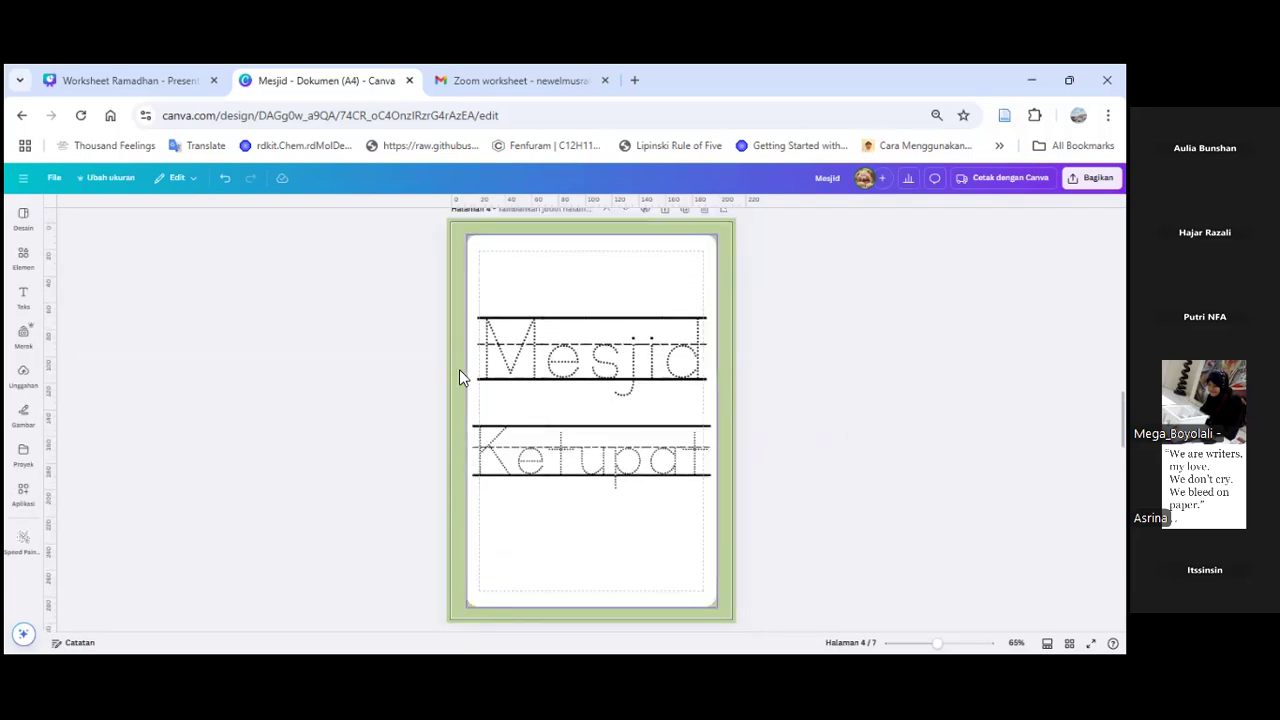
# Step: Search the elements for "ramadan" and list all the matching graphics
pyautogui.click(22, 254)
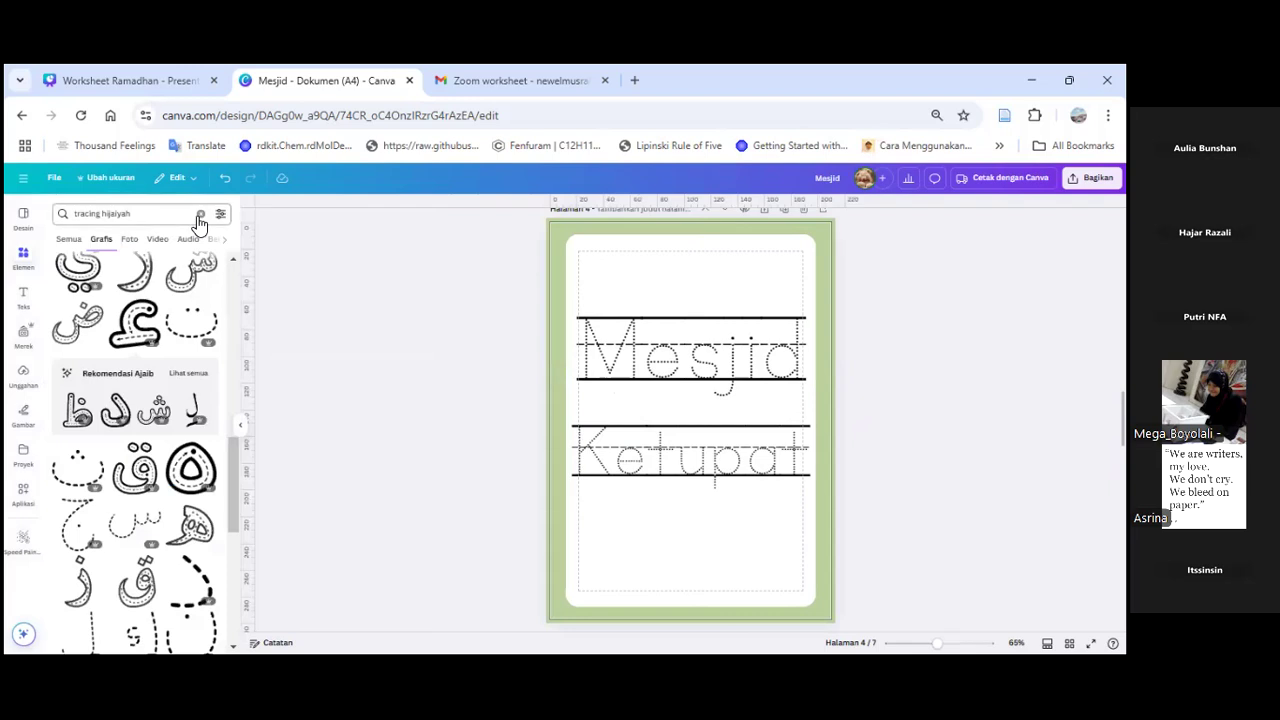
pyautogui.click(200, 214)
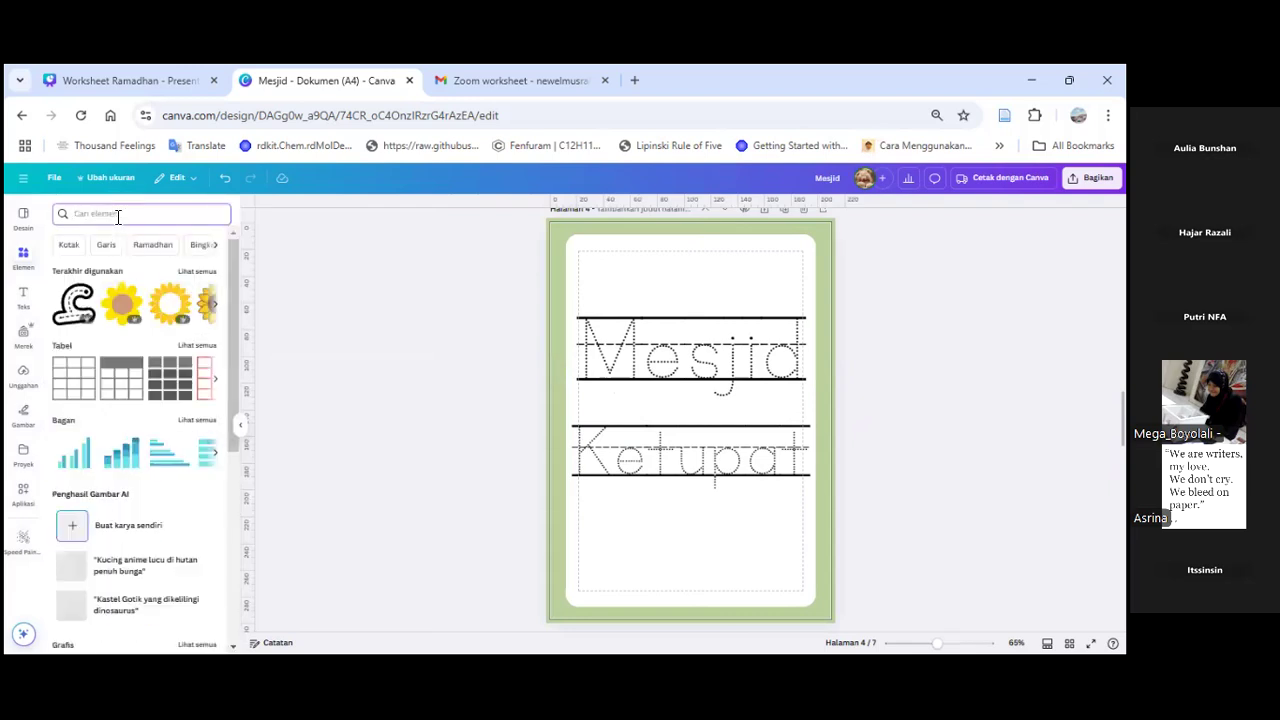
pyautogui.write('ra')
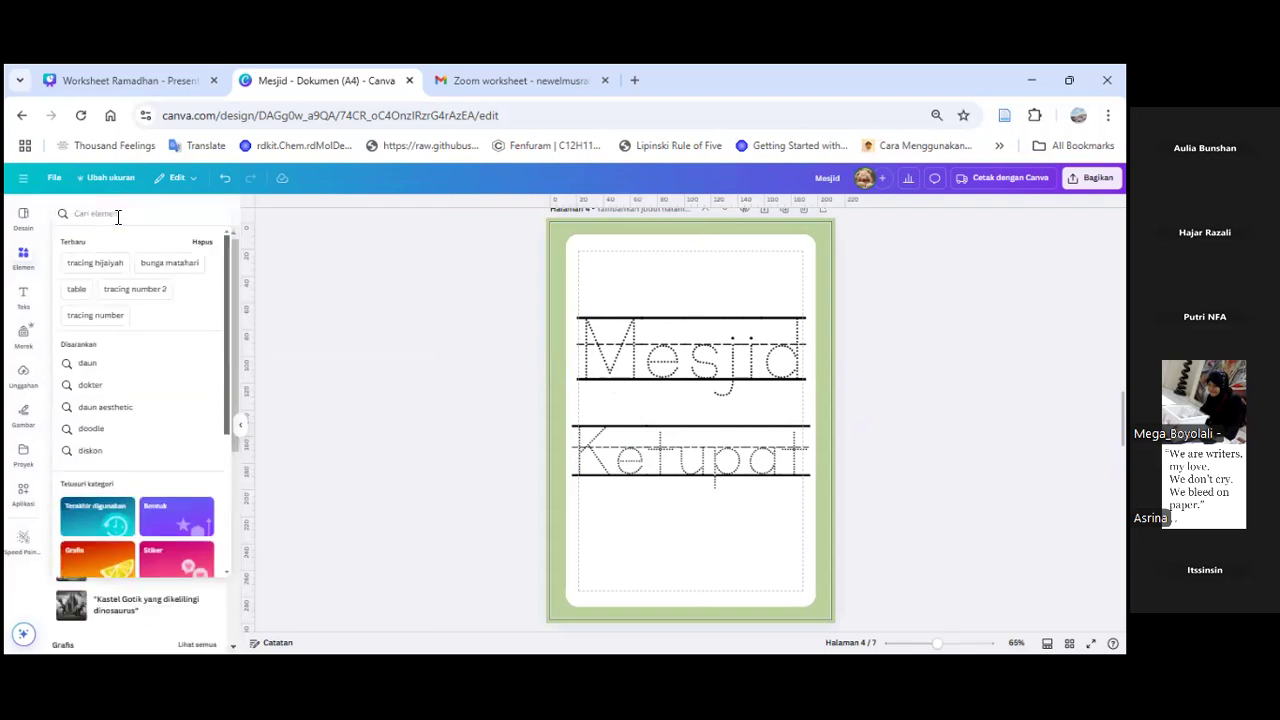
pyautogui.write('madan')
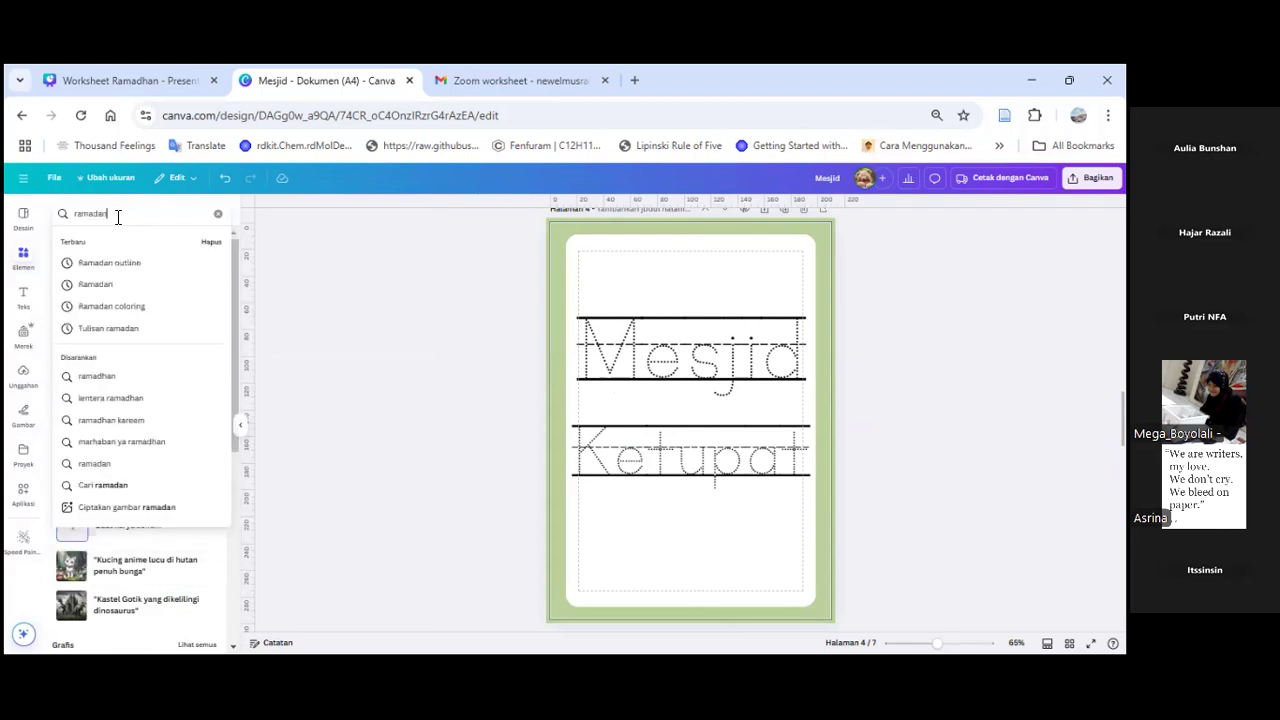
pyautogui.press('Return')
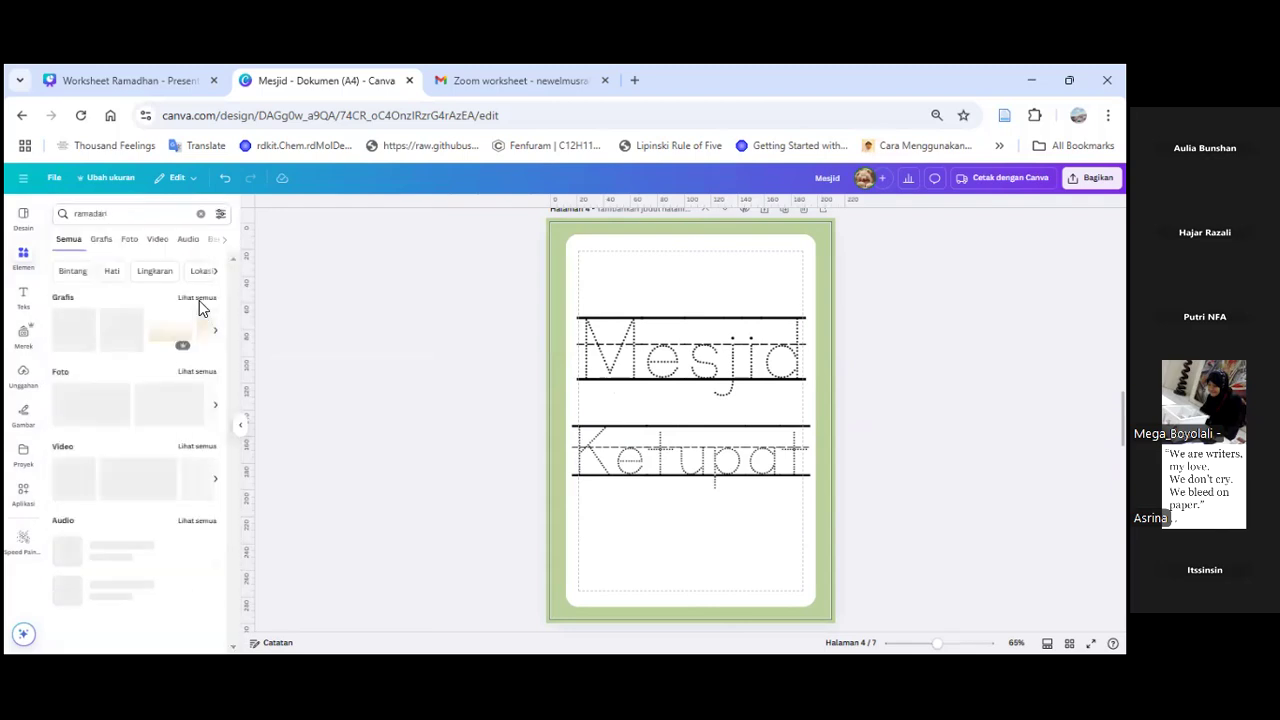
pyautogui.click(199, 300)
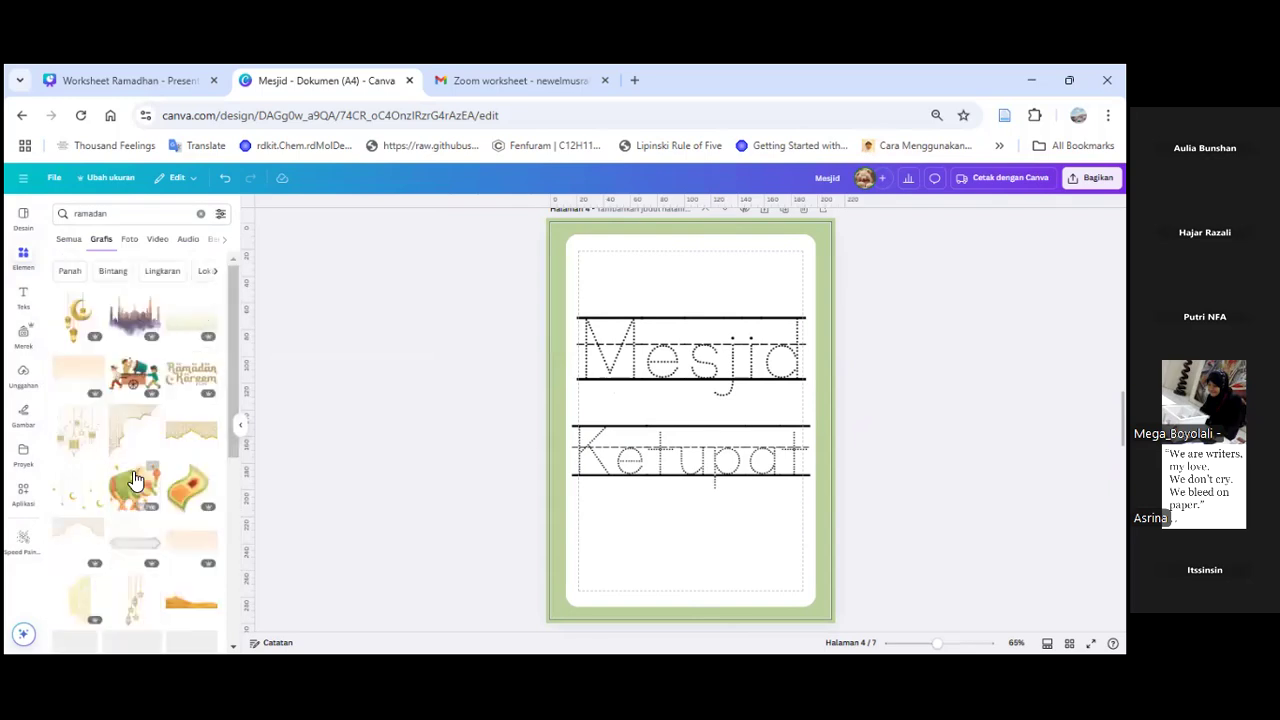
# Step: Add the gold graphic of hanging lanterns, moons and stars to page 4, shrunk into the upper-right corner above Mesjid
pyautogui.scroll(-1, 87, 362)
pyautogui.click(92, 335)
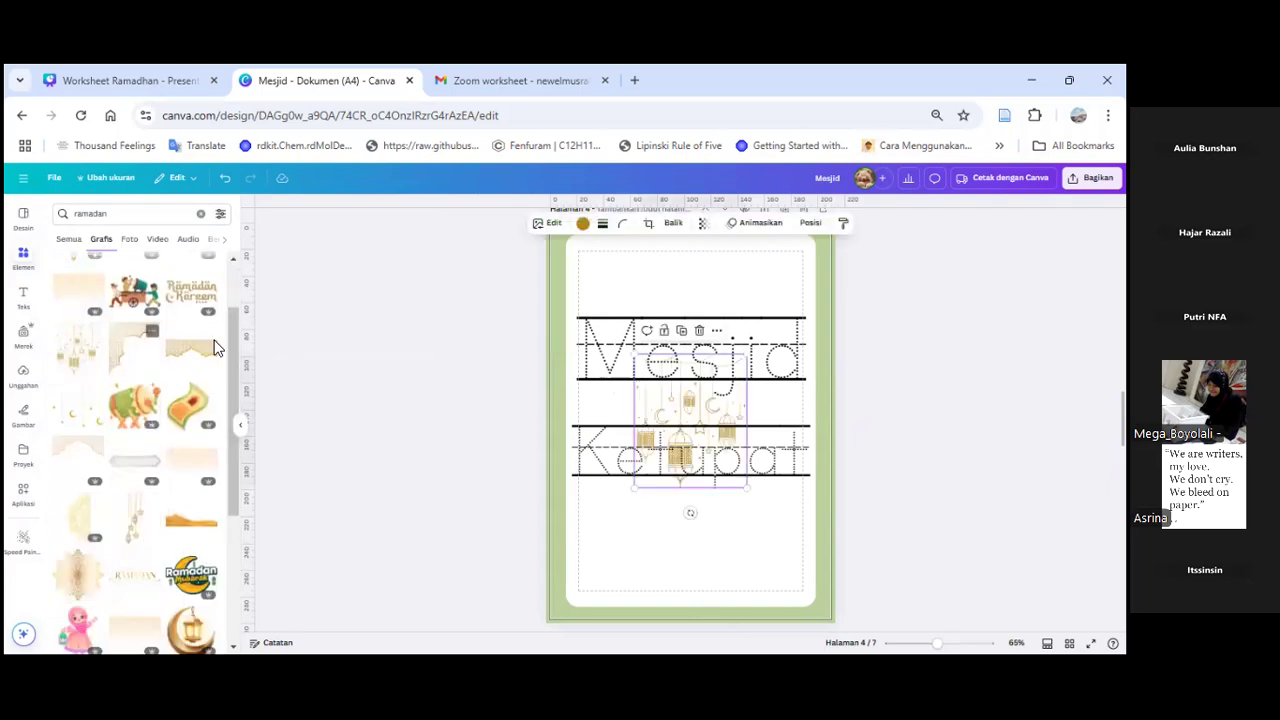
pyautogui.moveTo(740, 480); pyautogui.dragTo(828, 352)
pyautogui.scroll(1, 800, 365)
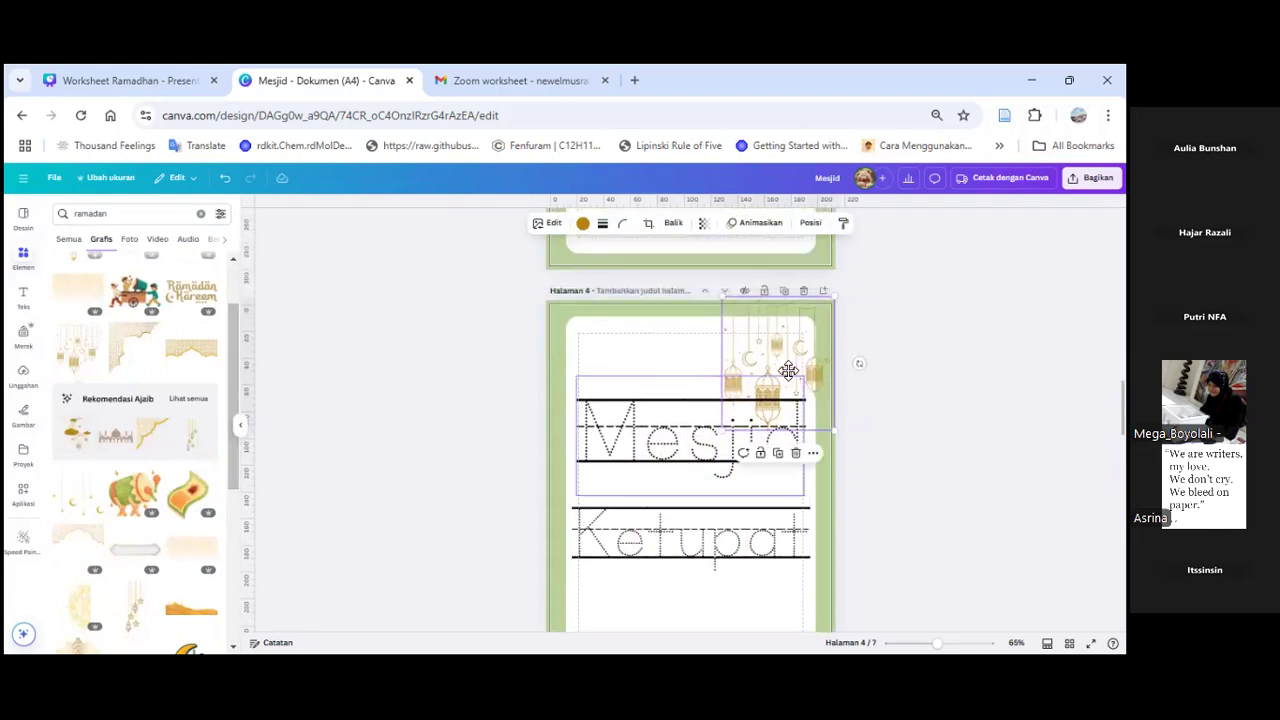
pyautogui.click(768, 383)
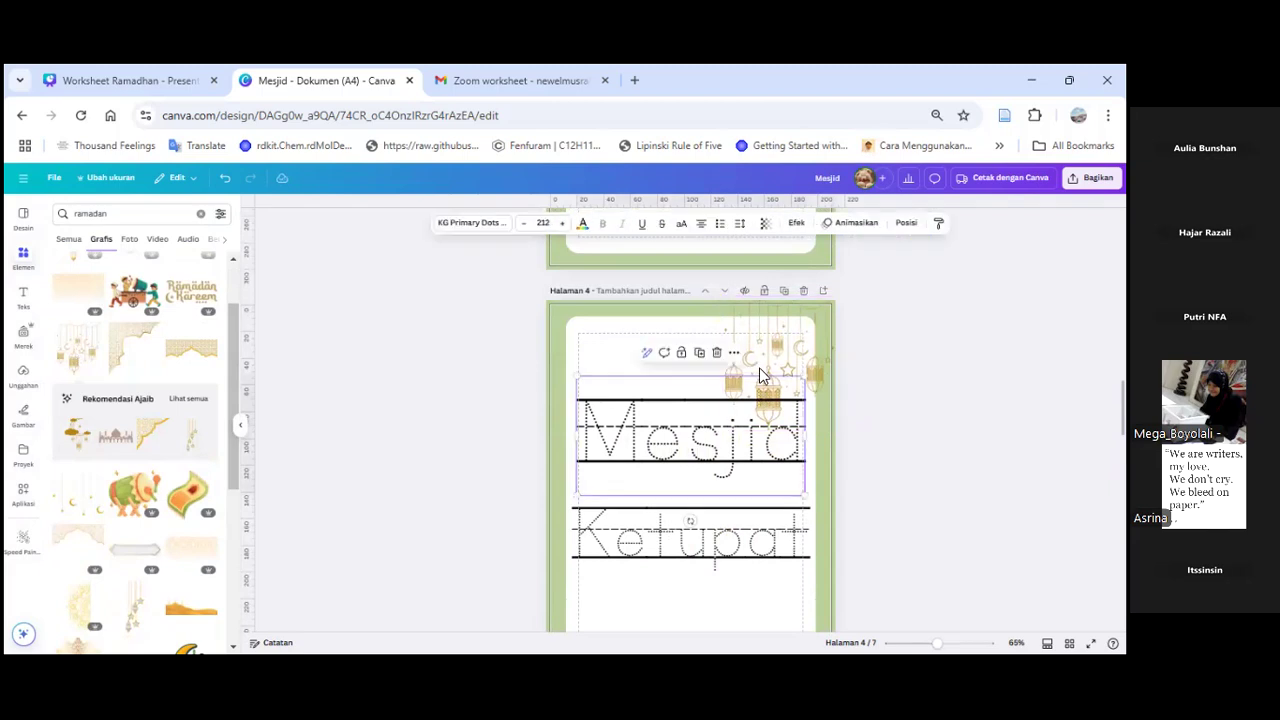
pyautogui.click(765, 362)
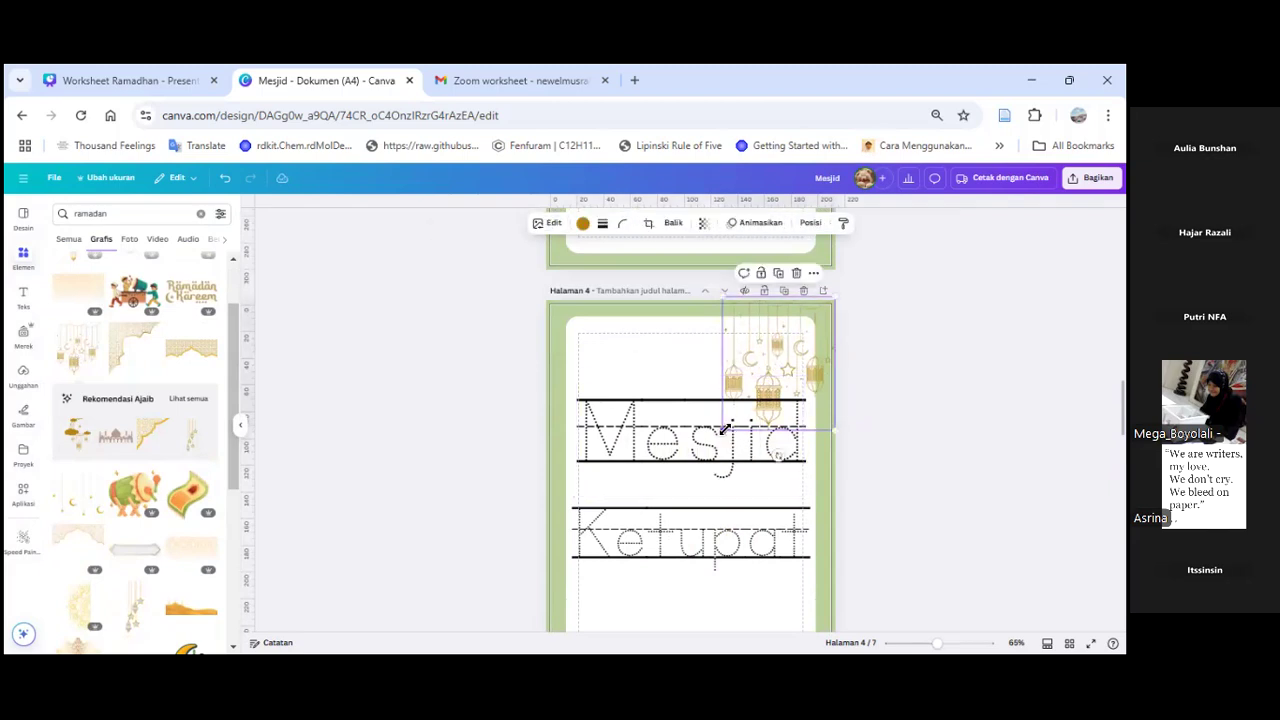
pyautogui.moveTo(723, 431); pyautogui.dragTo(755, 391)
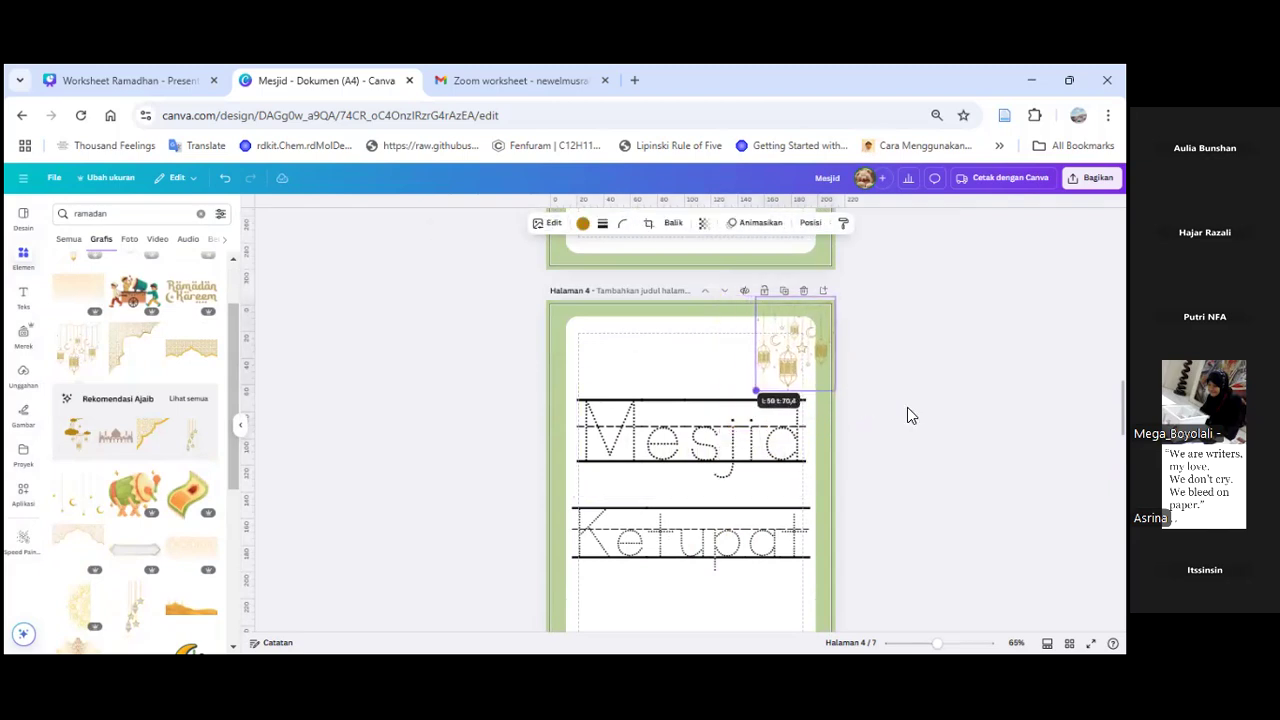
pyautogui.click(909, 455)
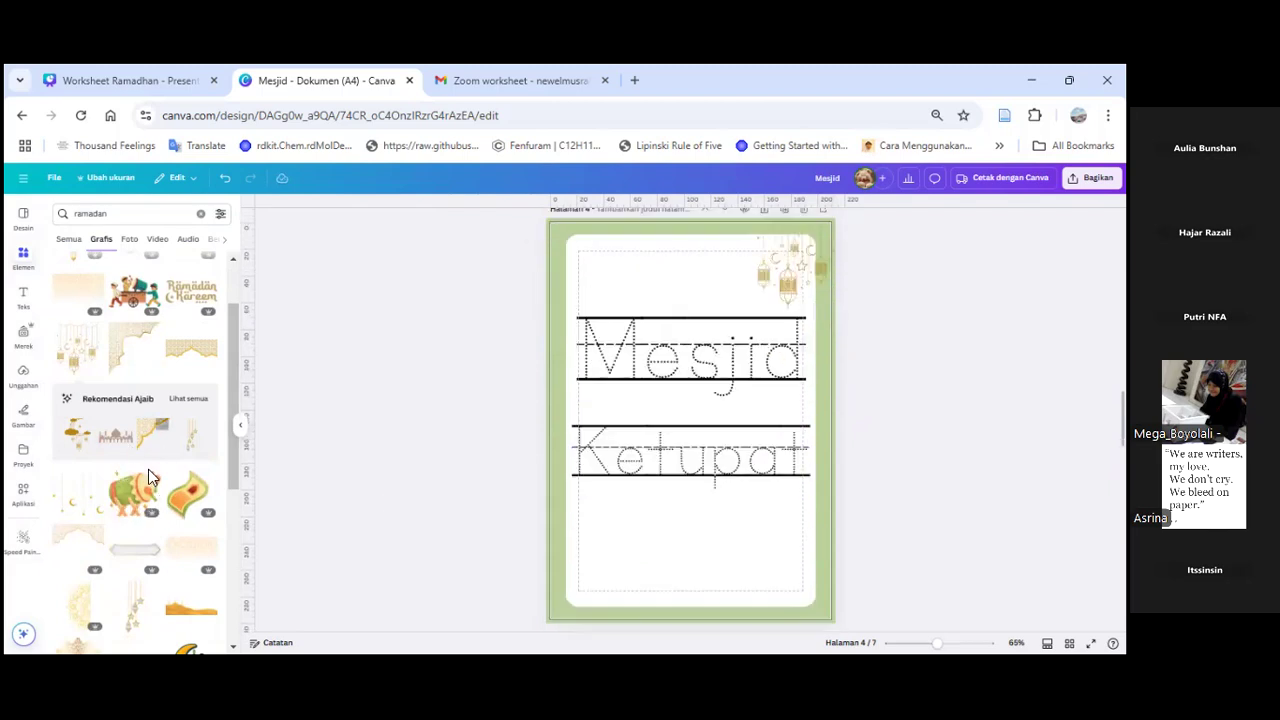
# Step: Add the graphic of two hanging gold lanterns, flip it horizontally and fit it small into the upper-left corner of page 4
pyautogui.scroll(-2, 148, 469)
pyautogui.scroll(-3, 123, 491)
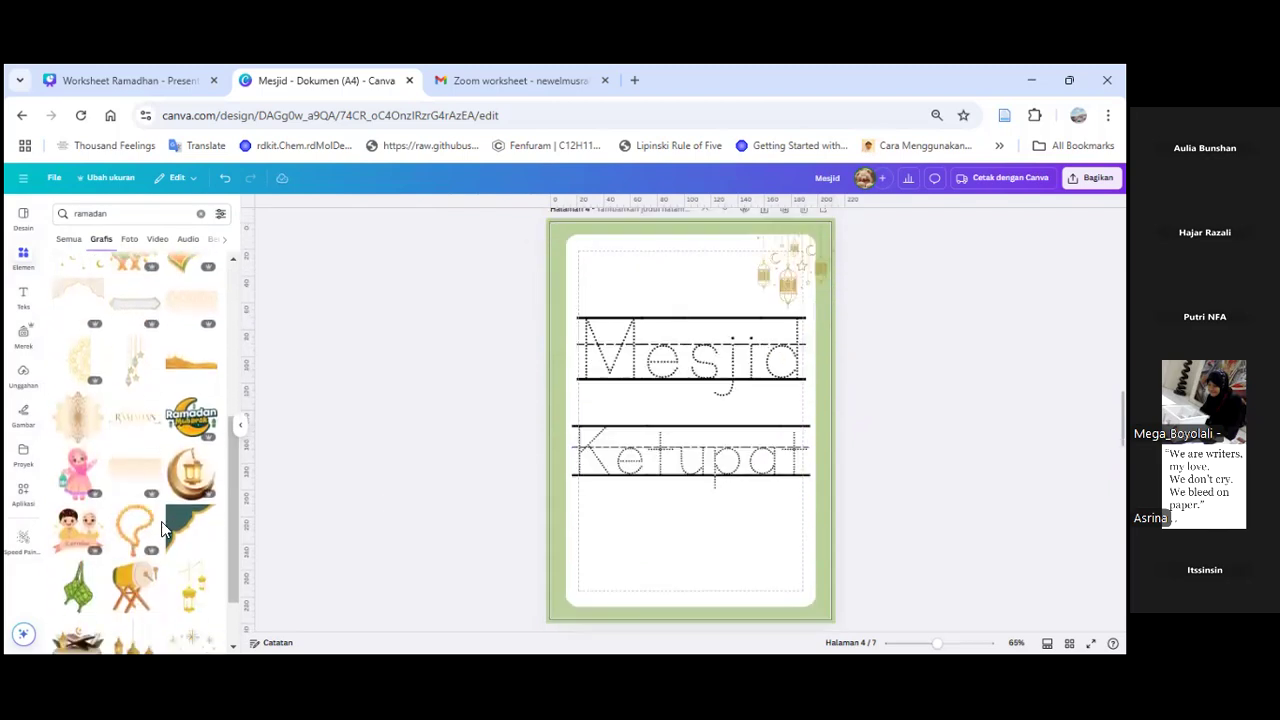
pyautogui.scroll(-1, 161, 521)
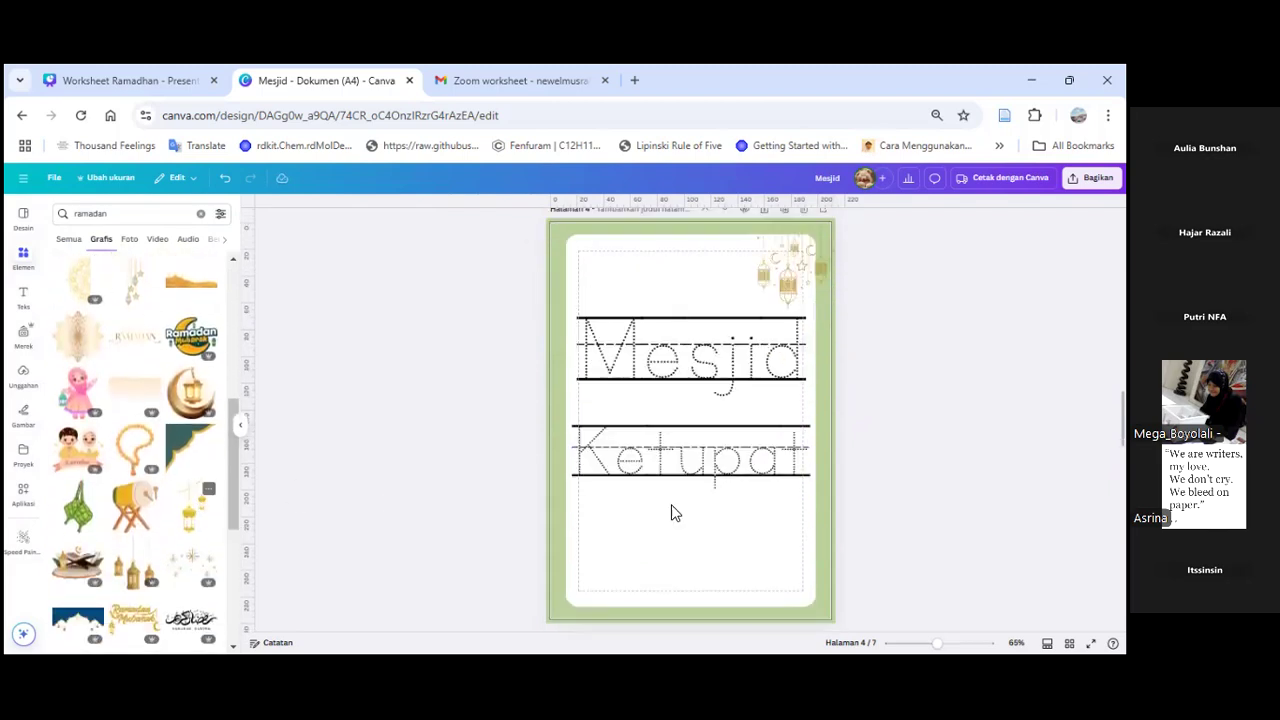
pyautogui.scroll(1, 751, 580)
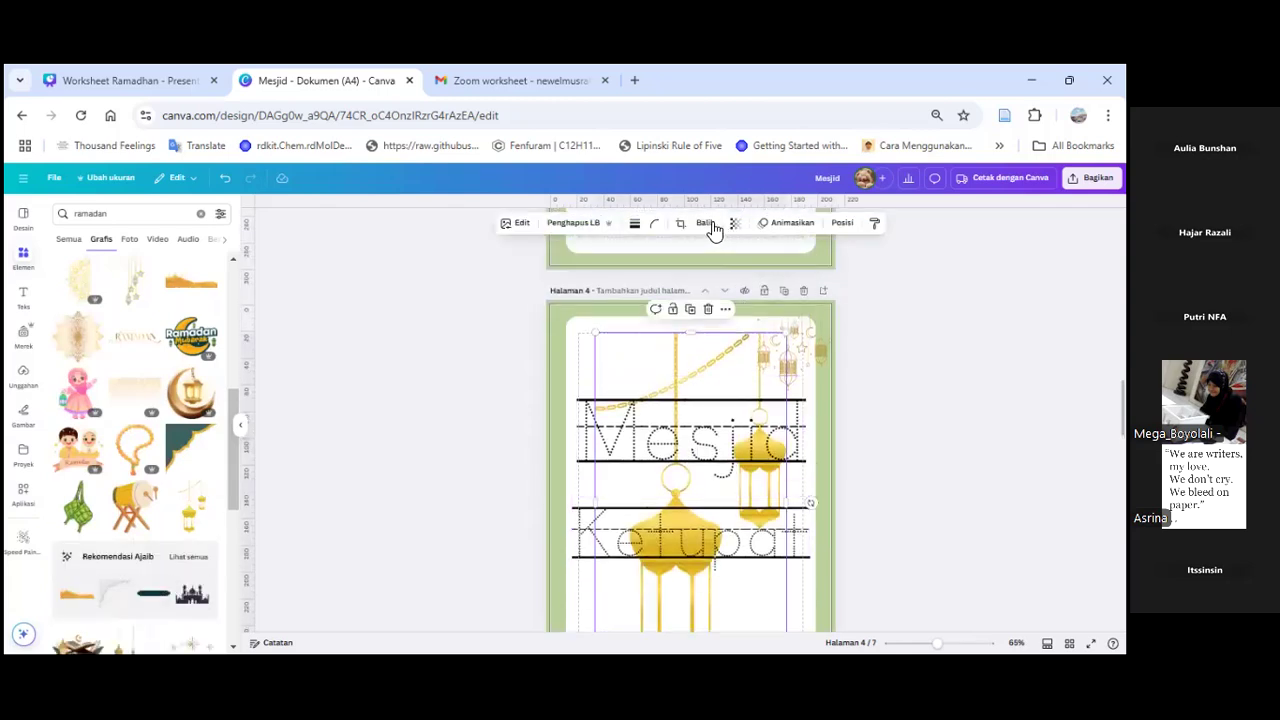
pyautogui.click(705, 224)
pyautogui.click(694, 252)
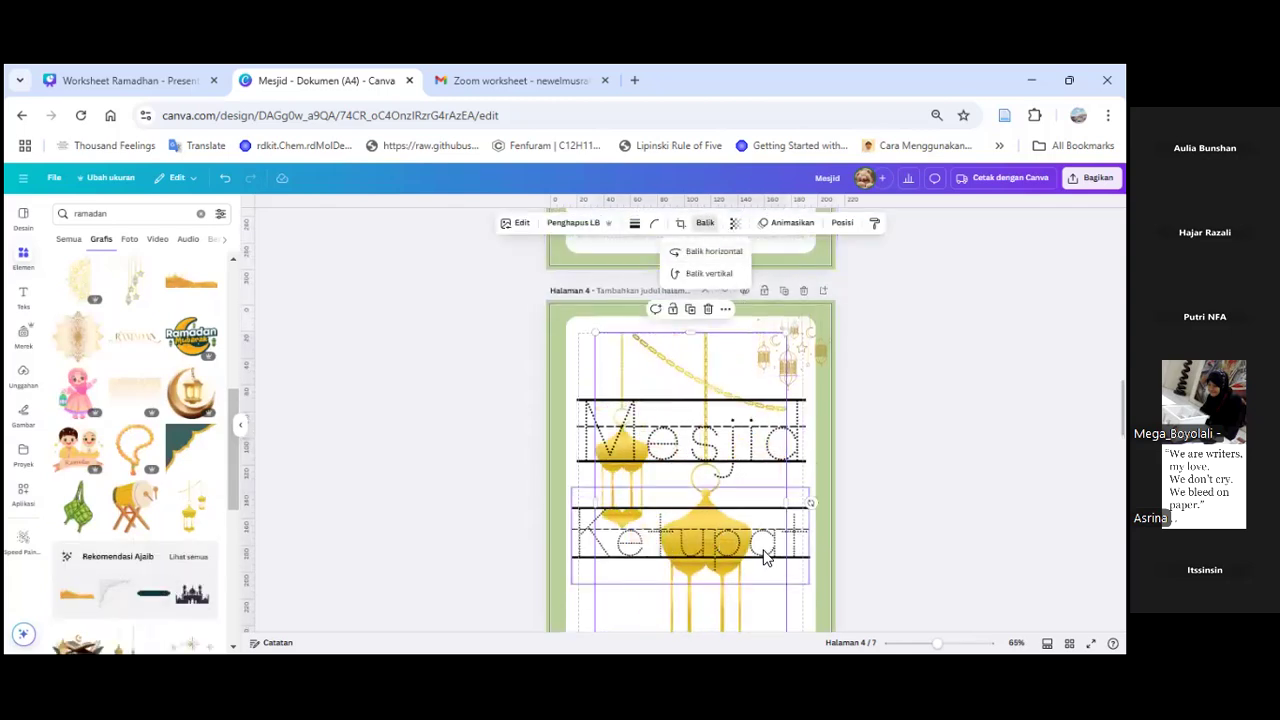
pyautogui.scroll(-1, 768, 560)
pyautogui.moveTo(787, 596); pyautogui.dragTo(576, 360)
pyautogui.scroll(1, 611, 390)
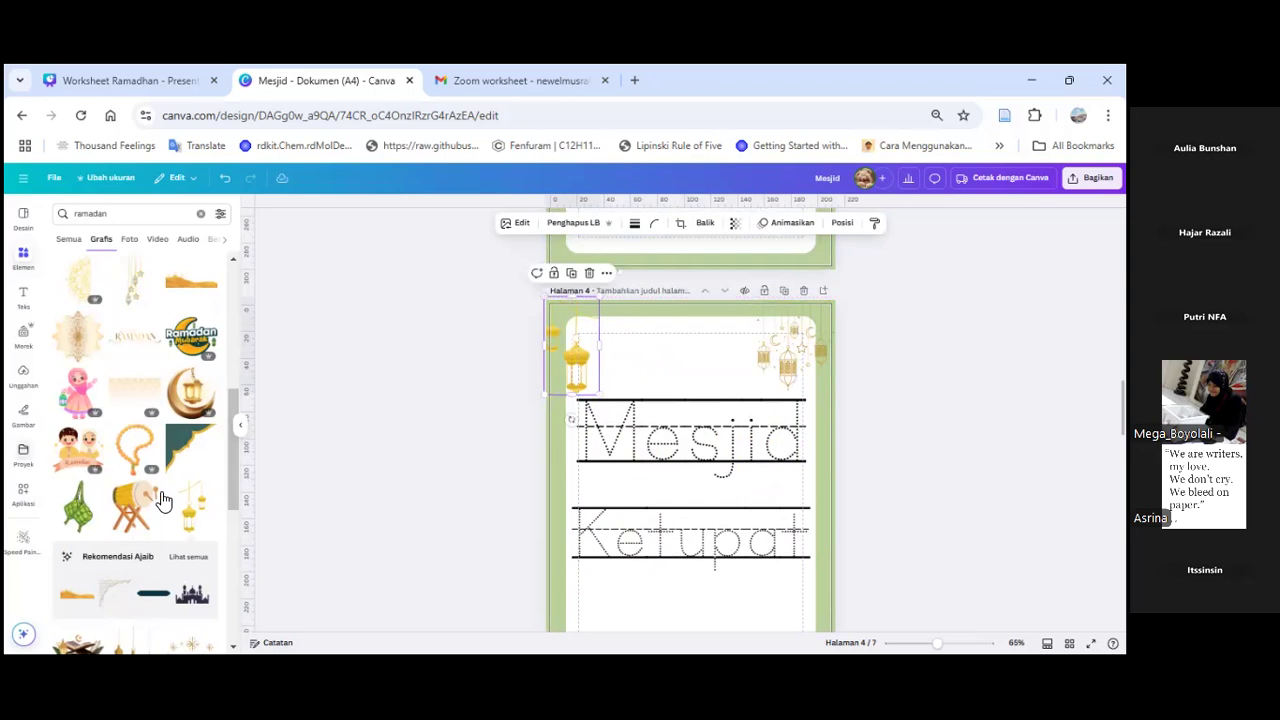
# Step: Look through more Ramadan graphics for further decorations for the Mesjid and Ketupat page
pyautogui.scroll(-3, 161, 495)
pyautogui.scroll(3, 161, 495)
pyautogui.scroll(-2, 849, 567)
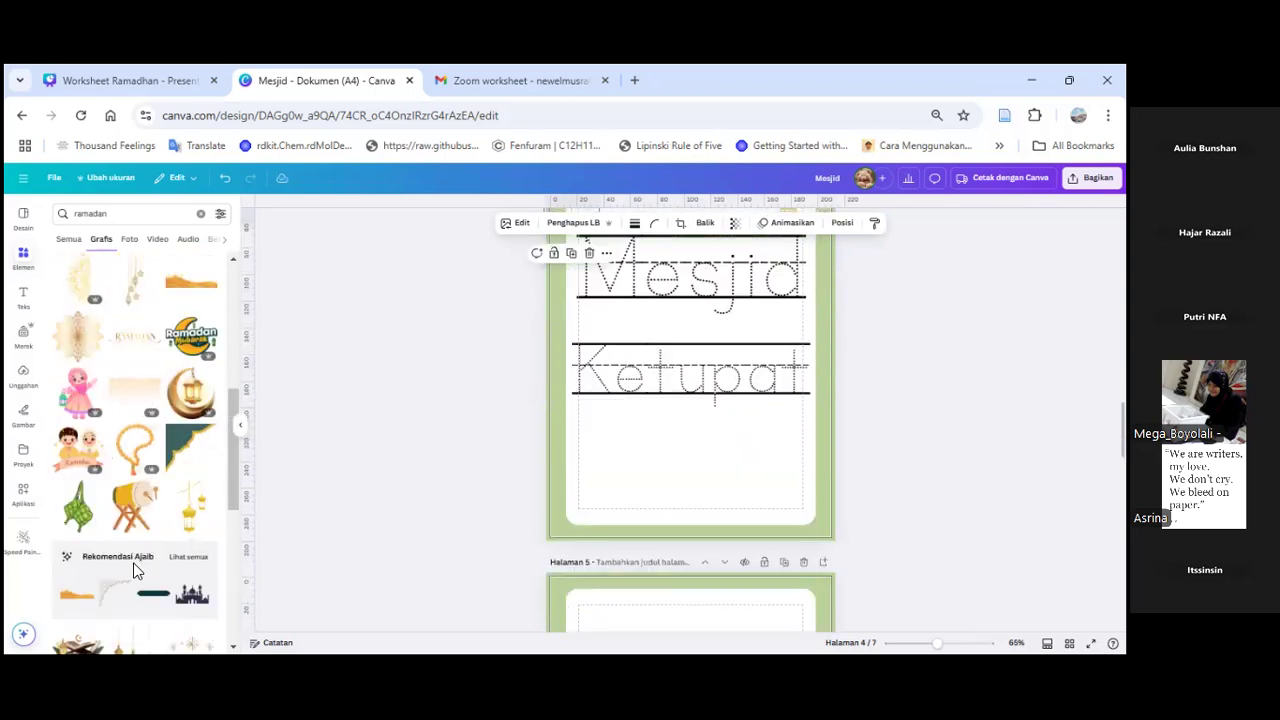
pyautogui.scroll(-10, 136, 573)
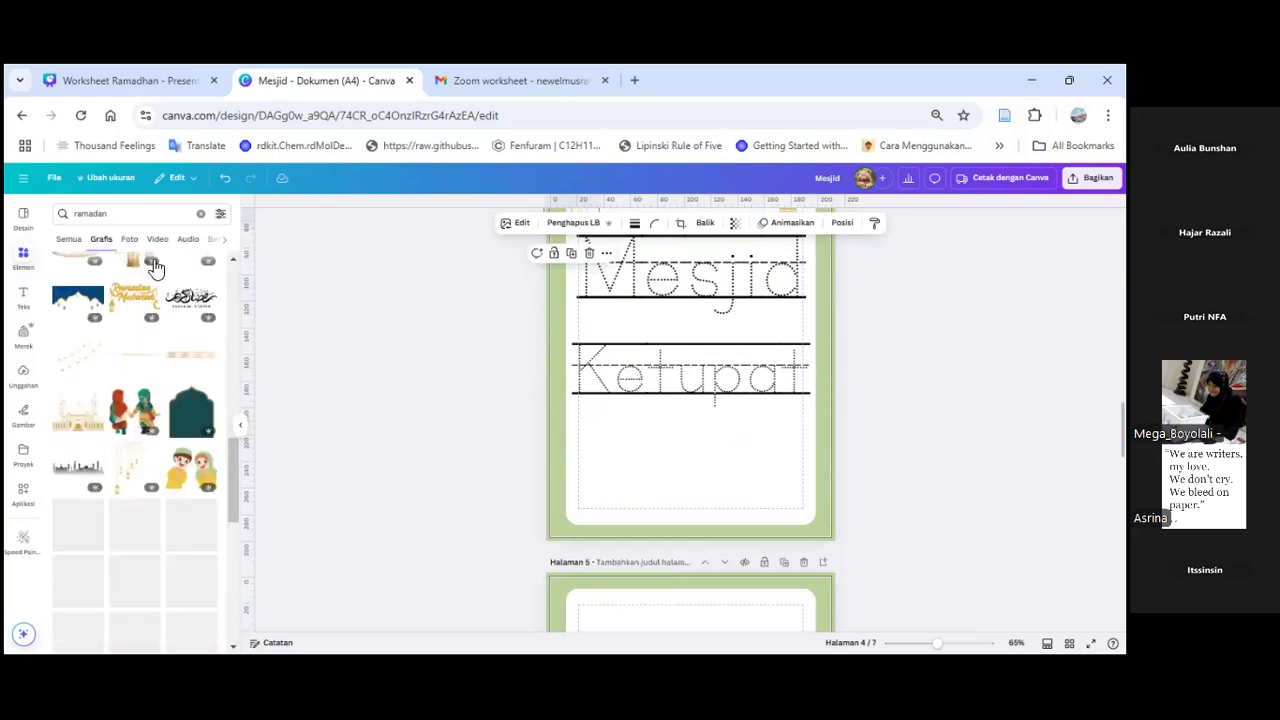
pyautogui.scroll(-2, 189, 509)
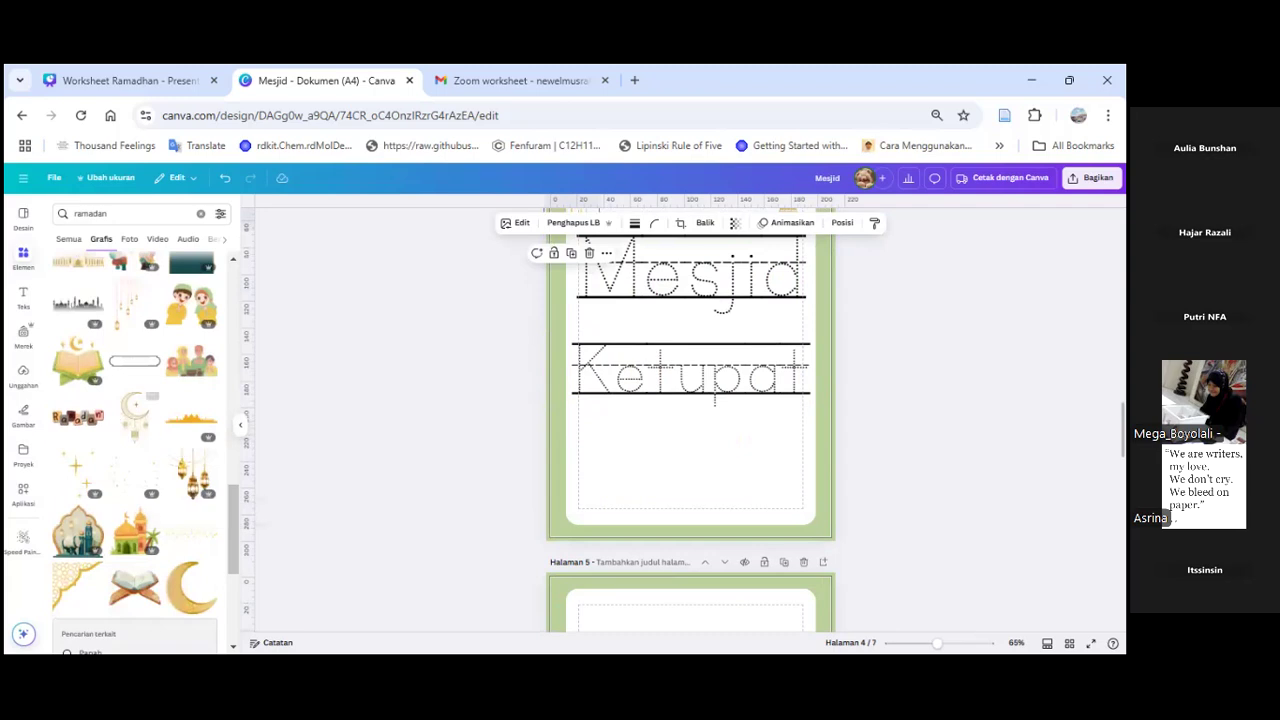
pyautogui.click(872, 438)
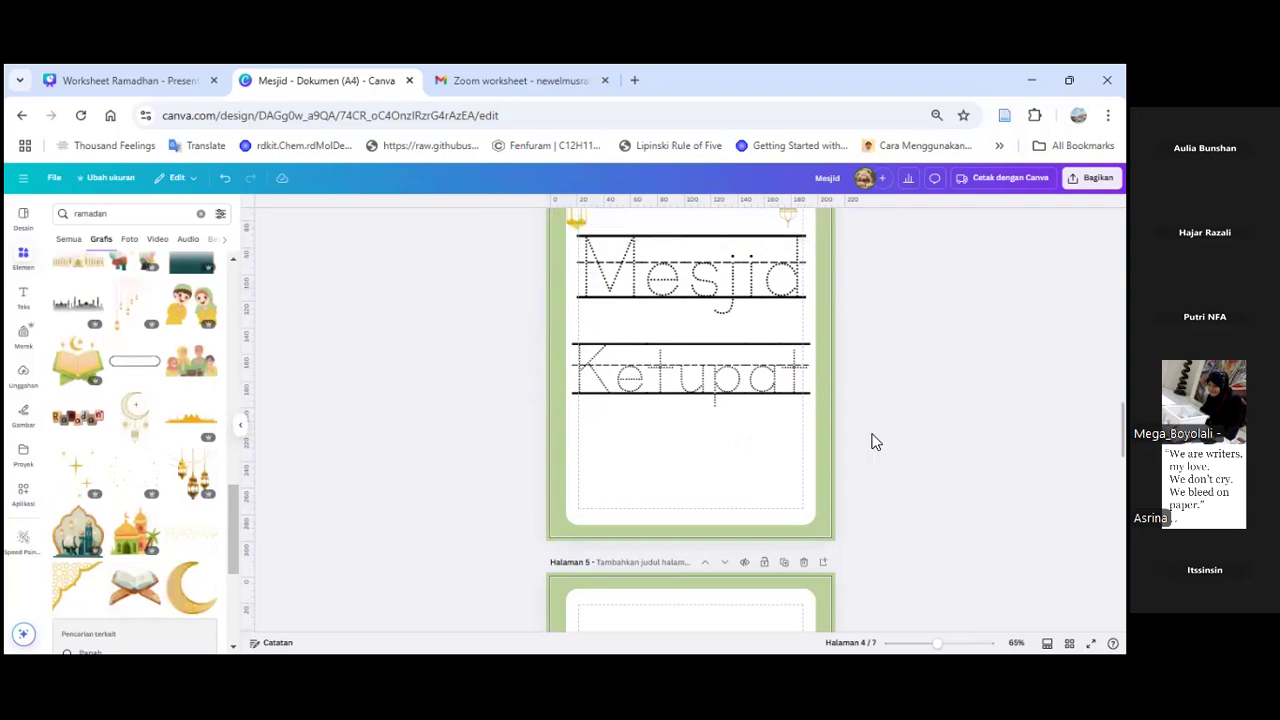
# Step: Go to the blank page 5 and search the graphics for "maze"
pyautogui.scroll(-5, 860, 434)
pyautogui.click(723, 389)
pyautogui.click(888, 387)
pyautogui.click(135, 213)
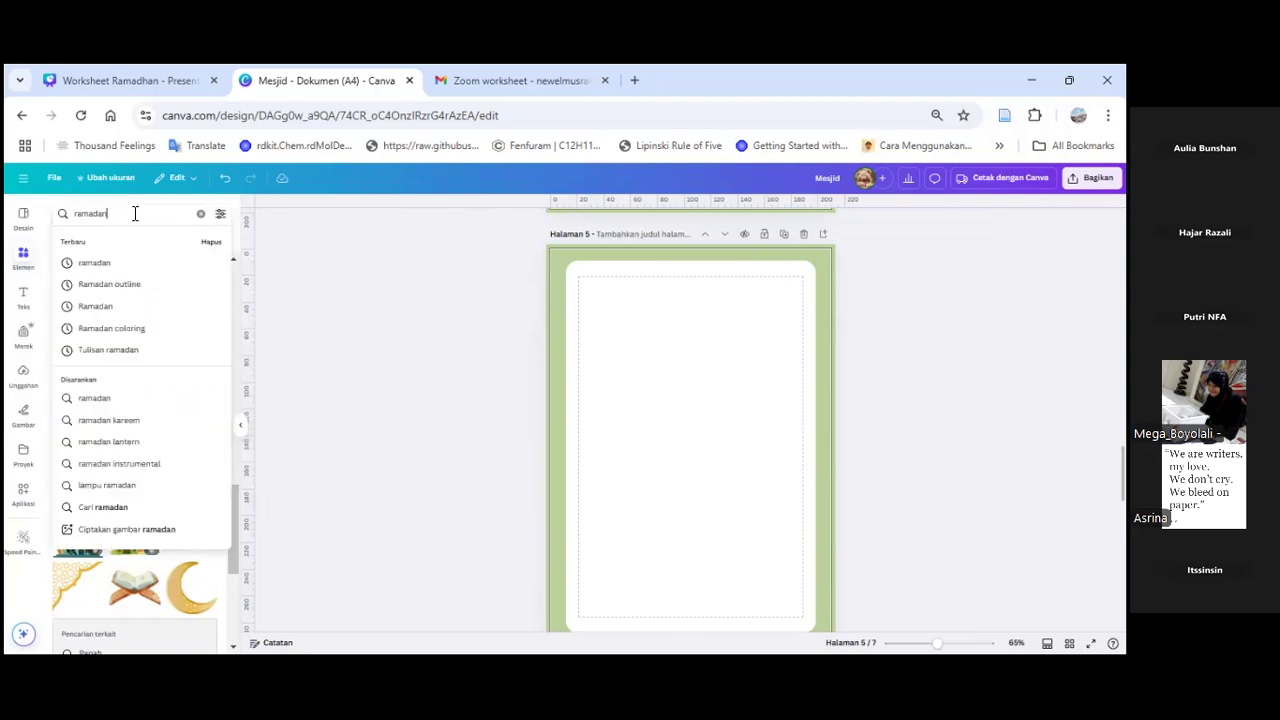
pyautogui.press('Return')
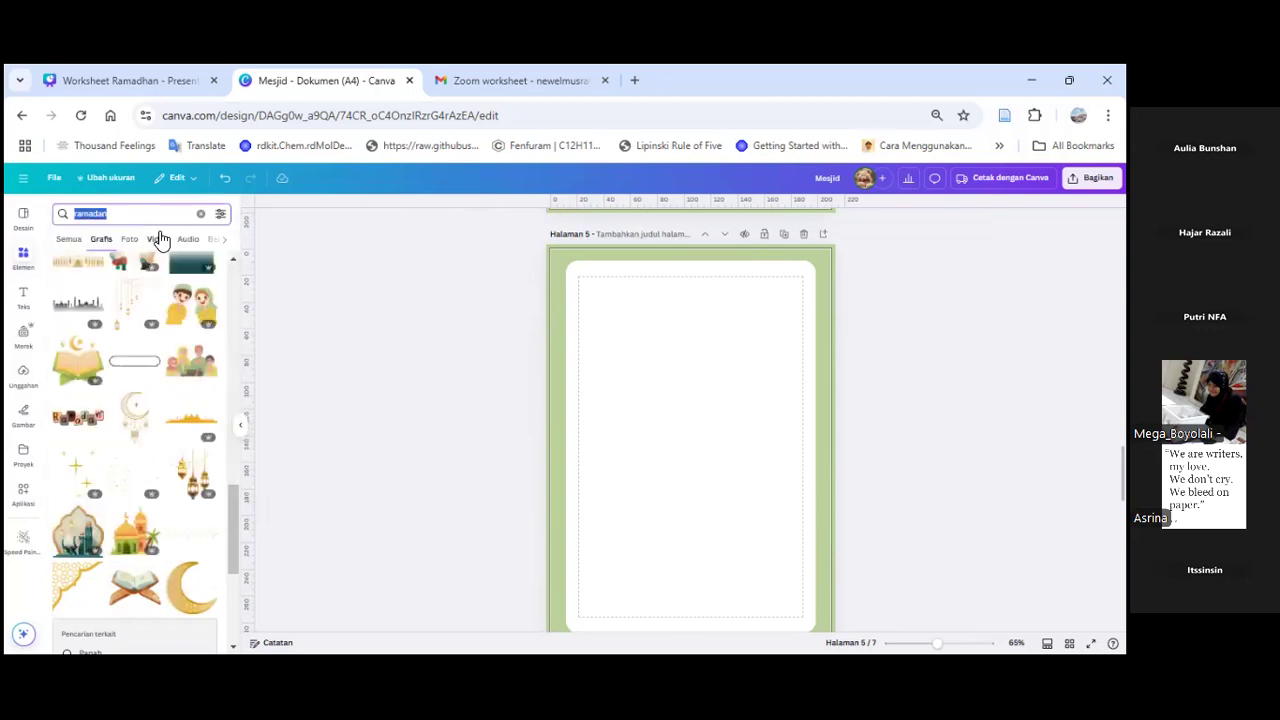
pyautogui.write('maze')
pyautogui.press('Return')
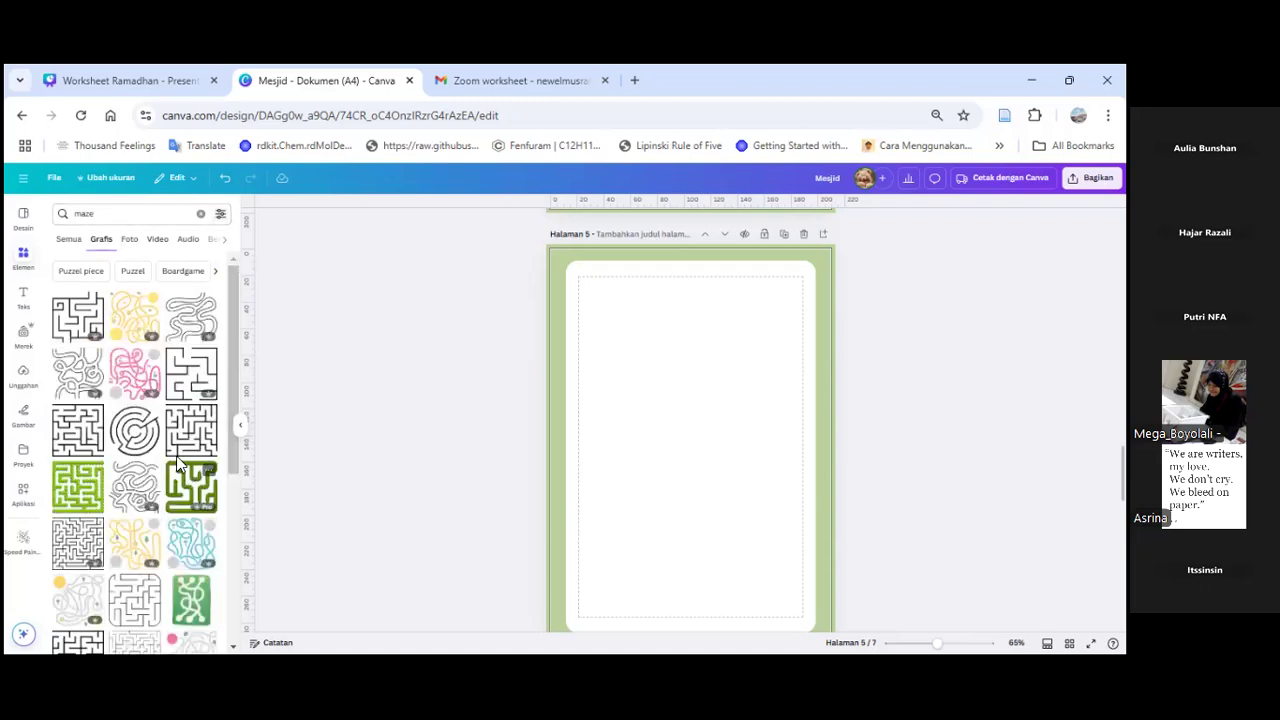
# Step: Add a black square line maze to page 5, enlarge it and centre it inside the green border
pyautogui.scroll(-1, 145, 450)
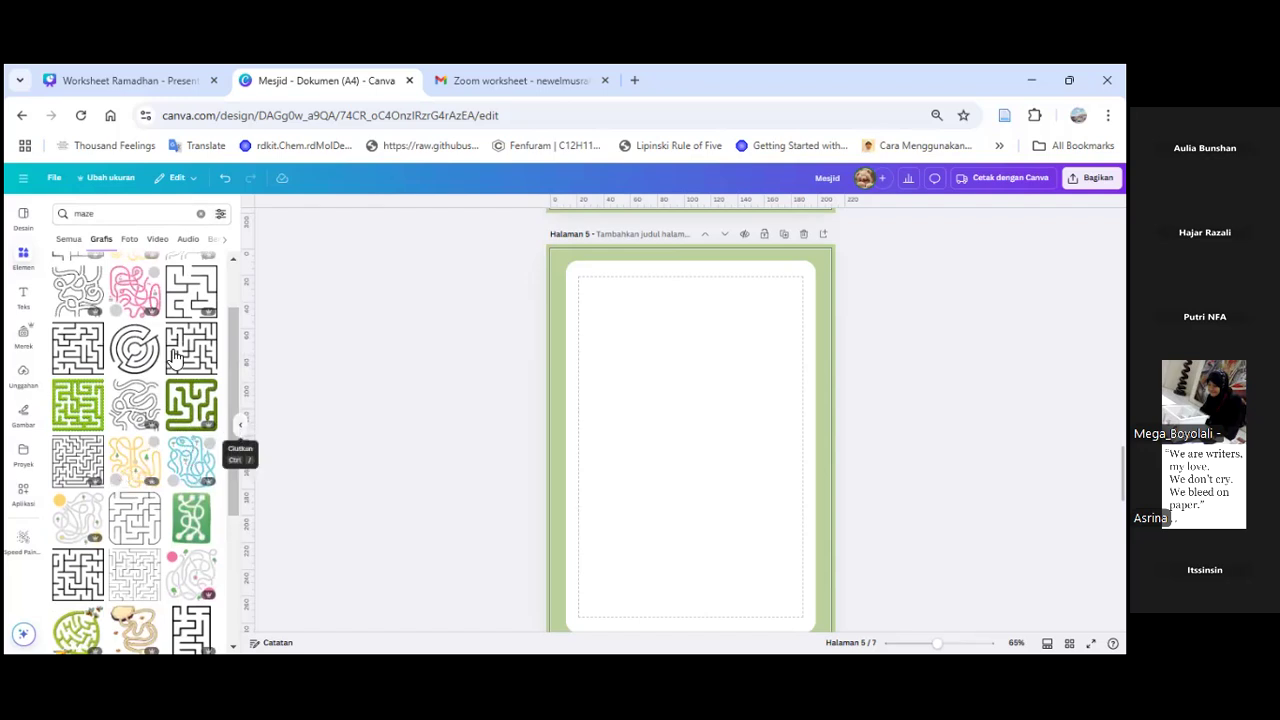
pyautogui.click(188, 347)
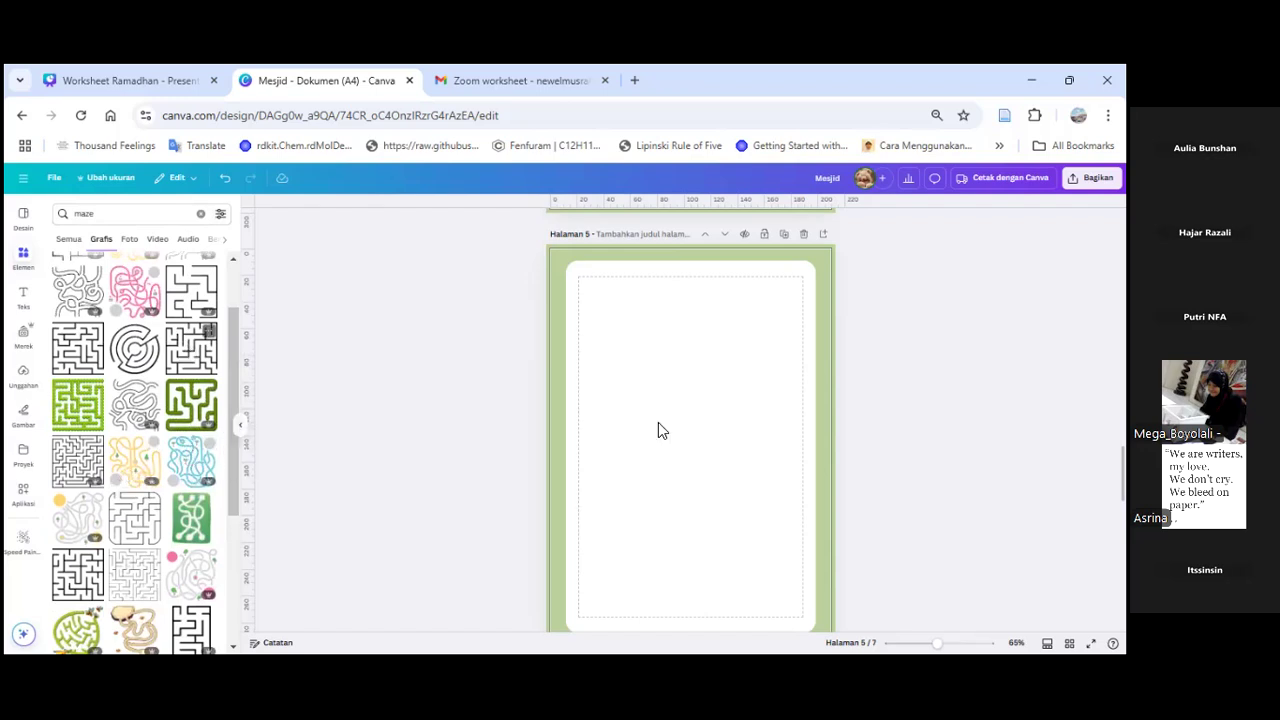
pyautogui.moveTo(746, 502); pyautogui.dragTo(806, 566)
pyautogui.moveTo(708, 446); pyautogui.dragTo(720, 459)
pyautogui.click(911, 435)
# Step: Search for "mesjid" and add the orange-and-green mosque with a palm tree, shrunk and placed below the maze's lower-right corner
pyautogui.click(127, 215)
pyautogui.write('mesjid')
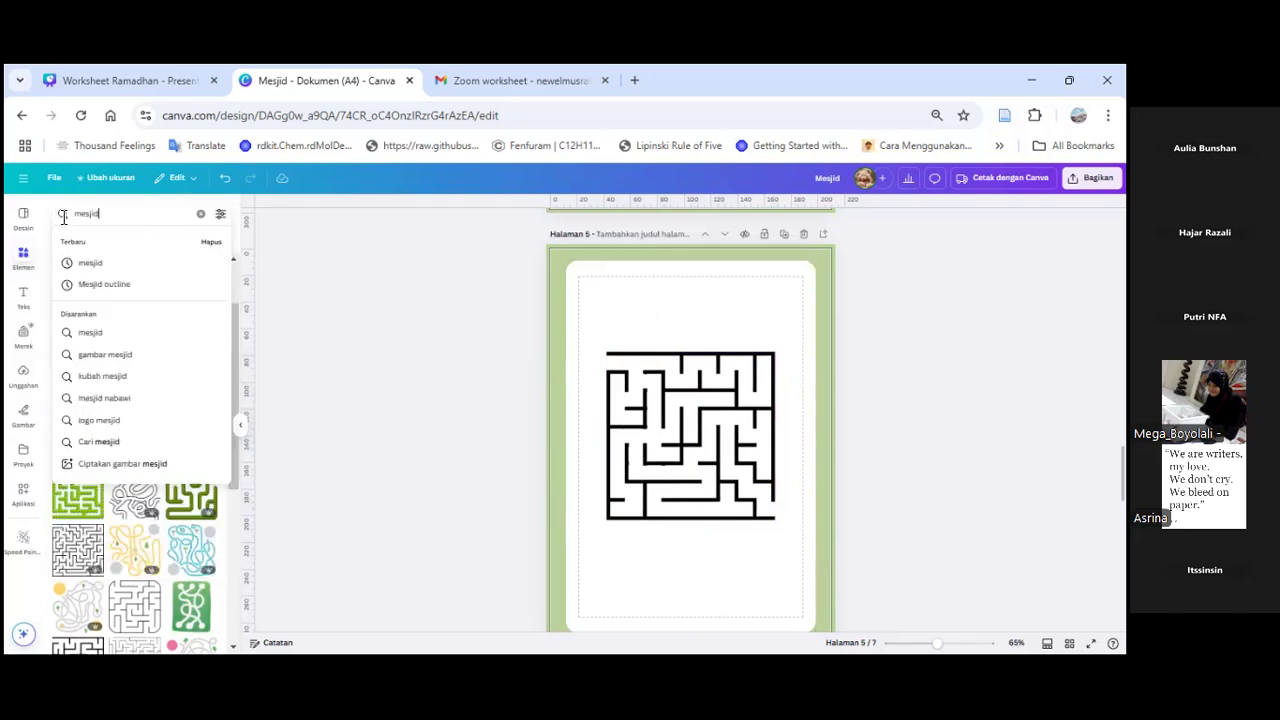
pyautogui.press('Return')
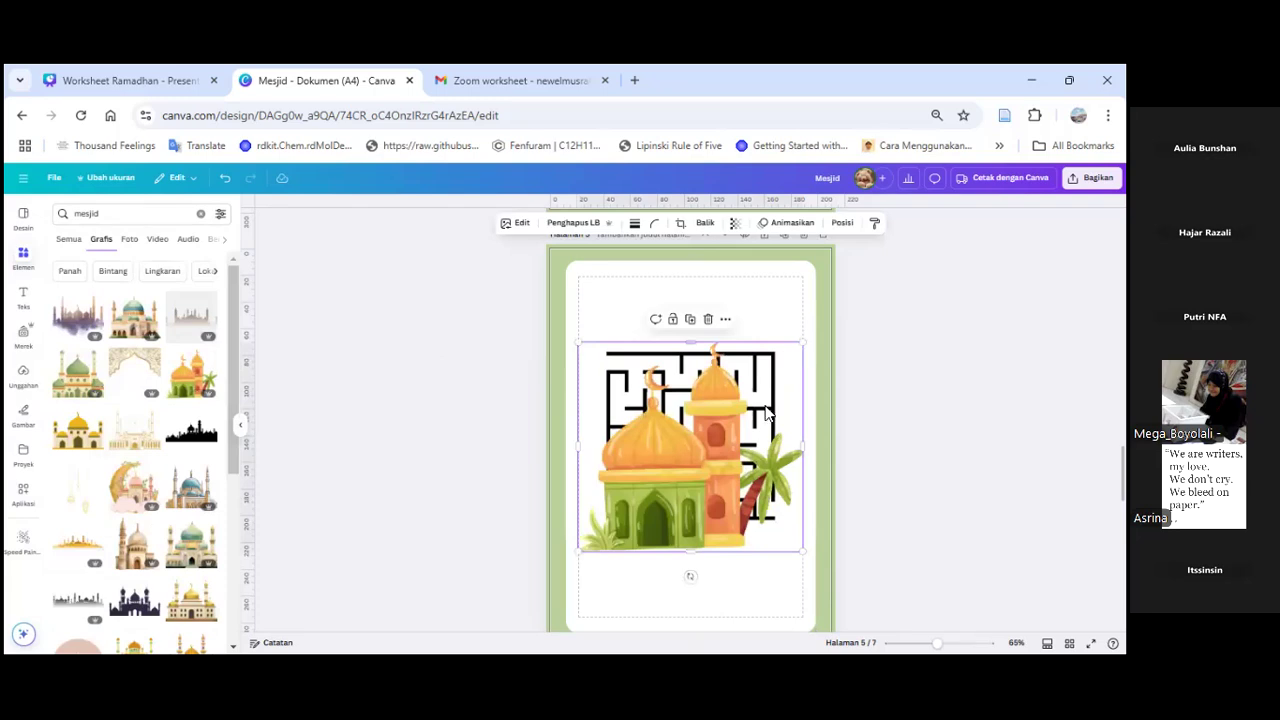
pyautogui.moveTo(802, 344); pyautogui.dragTo(663, 473)
pyautogui.moveTo(698, 532); pyautogui.dragTo(763, 563)
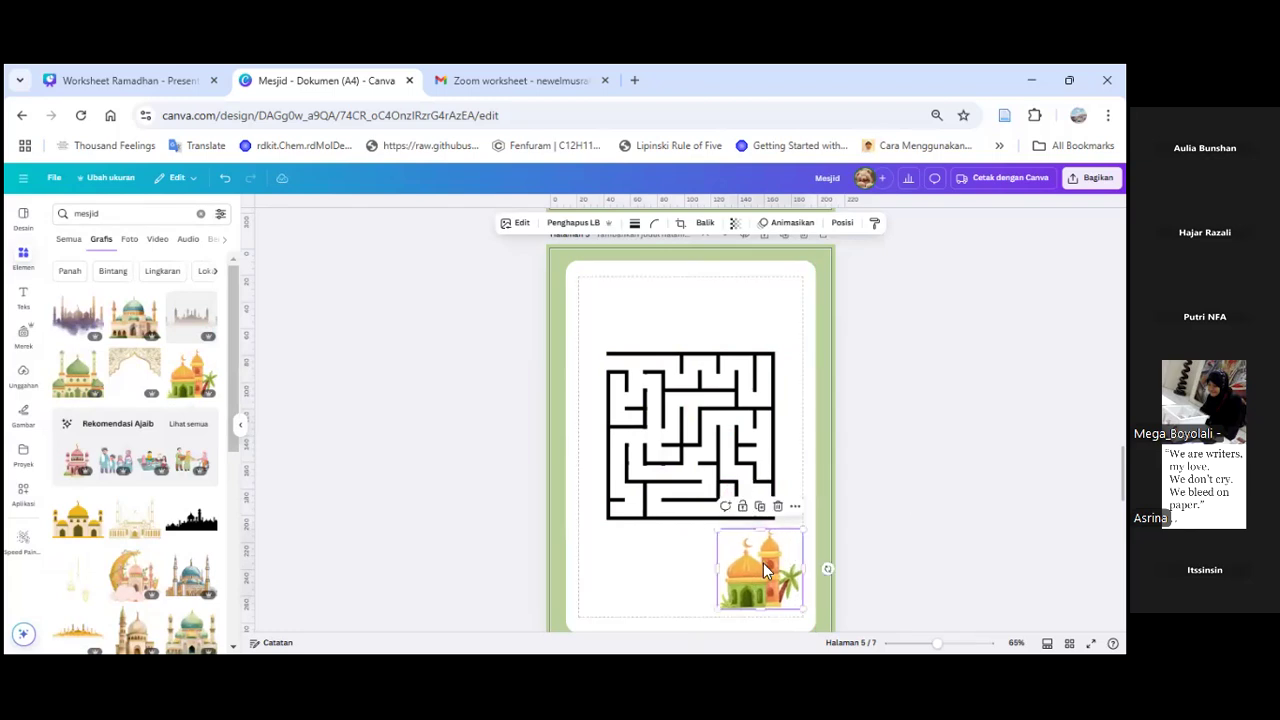
# Step: Make the black maze on page 5 slightly smaller and move the mosque up a little towards it
pyautogui.click(768, 436)
pyautogui.scroll(-1, 758, 448)
pyautogui.moveTo(775, 437); pyautogui.dragTo(766, 428)
pyautogui.click(758, 480)
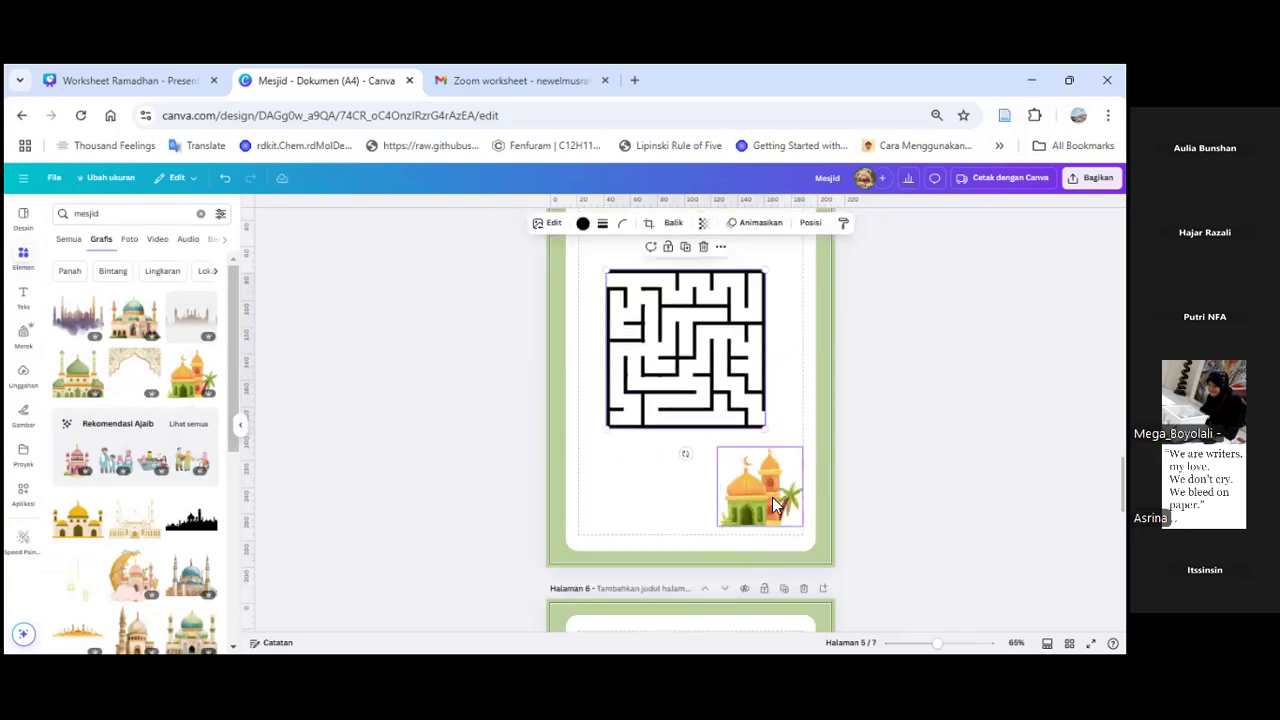
# Step: Search the graphics for "maze" again and delete the black square maze from page 5
pyautogui.click(63, 210)
pyautogui.write('m')
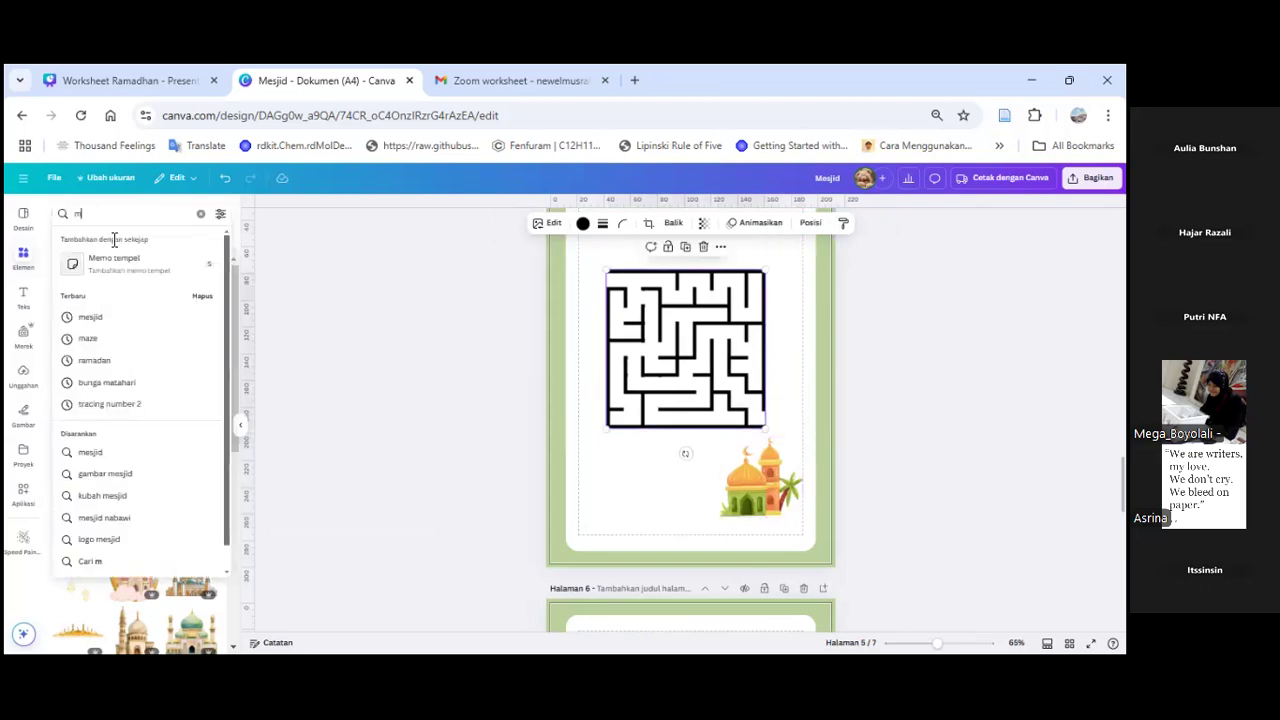
pyautogui.write('aze')
pyautogui.press('Return')
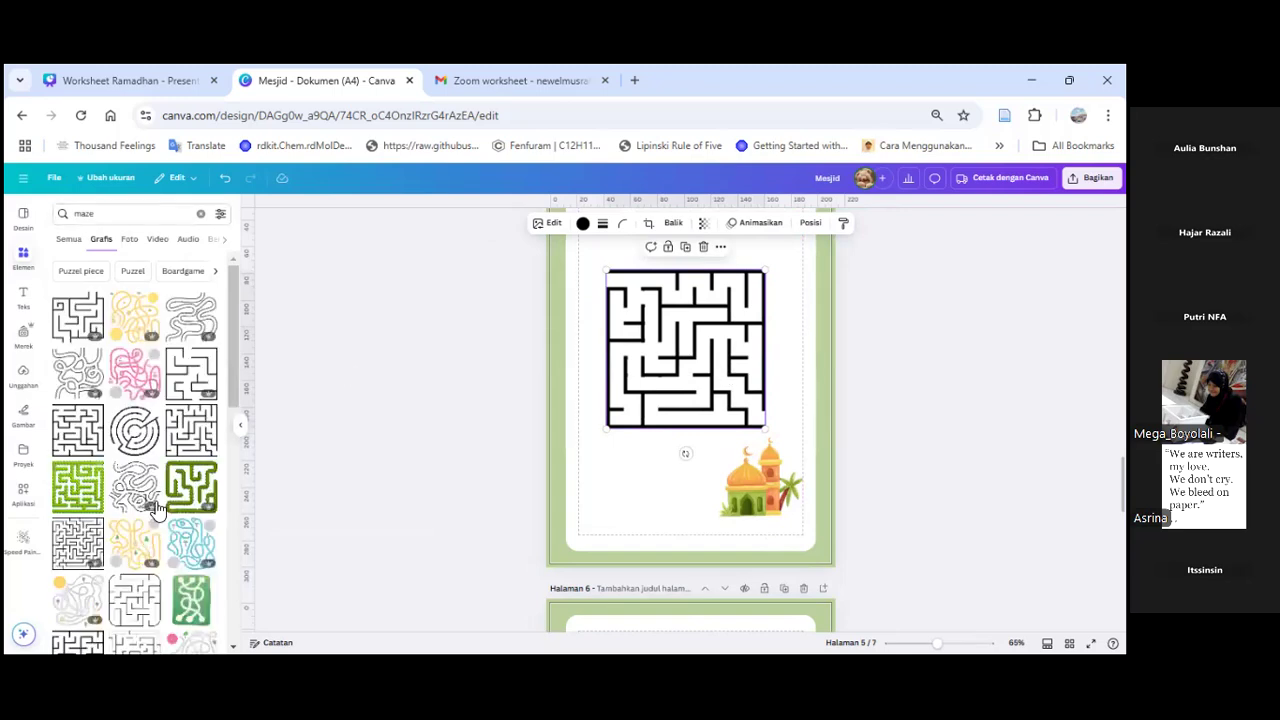
pyautogui.press('Delete')
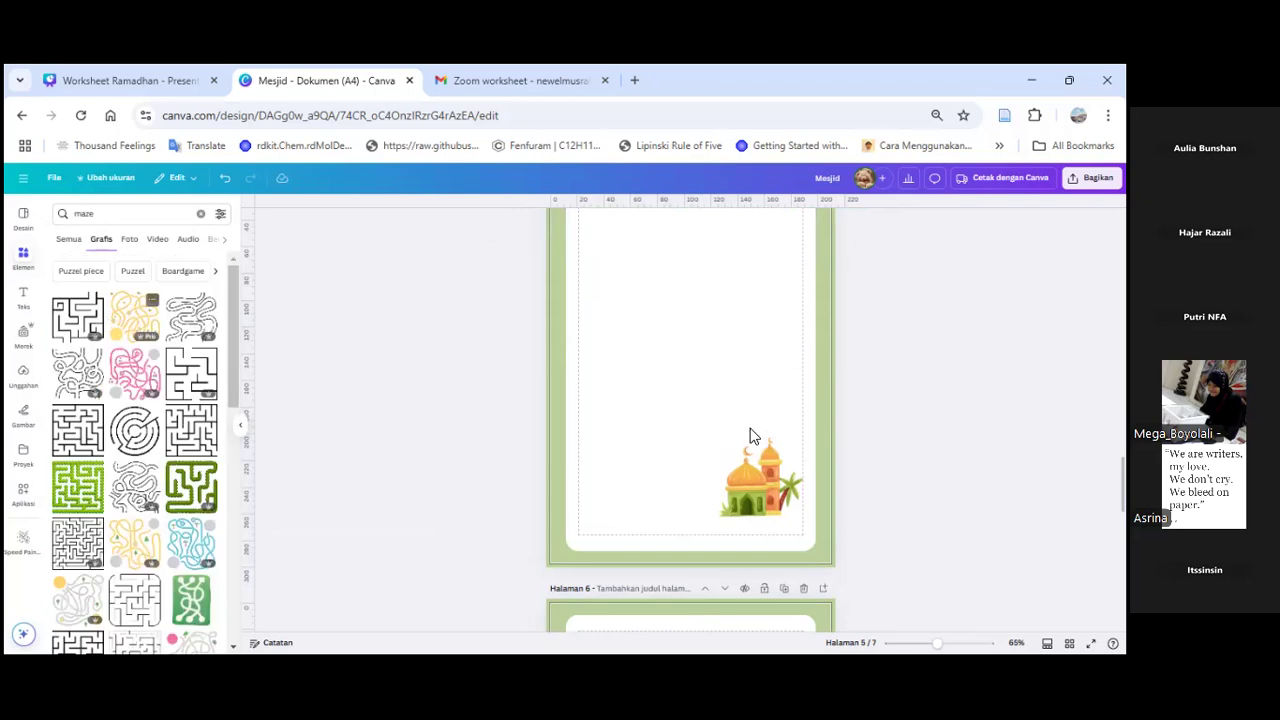
# Step: Try the yellow winding maze above the mosque on page 5 and take it off the page again
pyautogui.moveTo(749, 425)
pyautogui.mouseDown()
pyautogui.moveTo(790, 461)
pyautogui.moveTo(742, 423)
pyautogui.mouseUp()
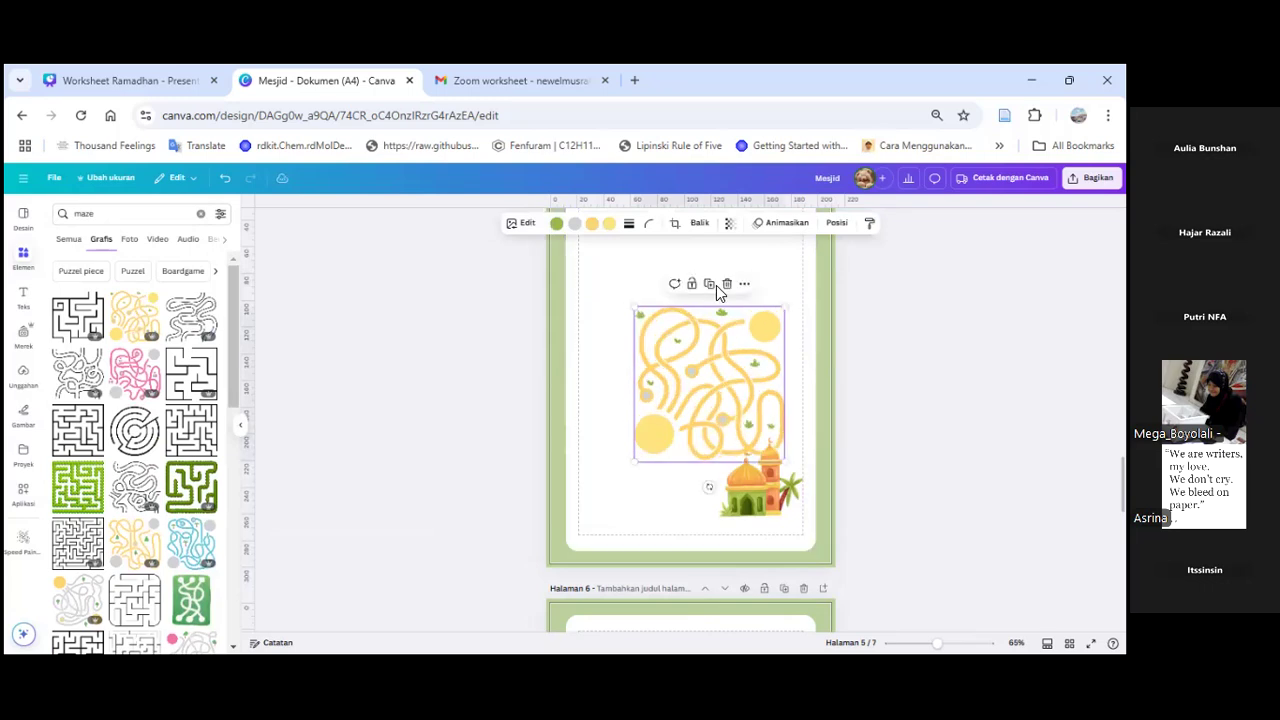
pyautogui.click(220, 186)
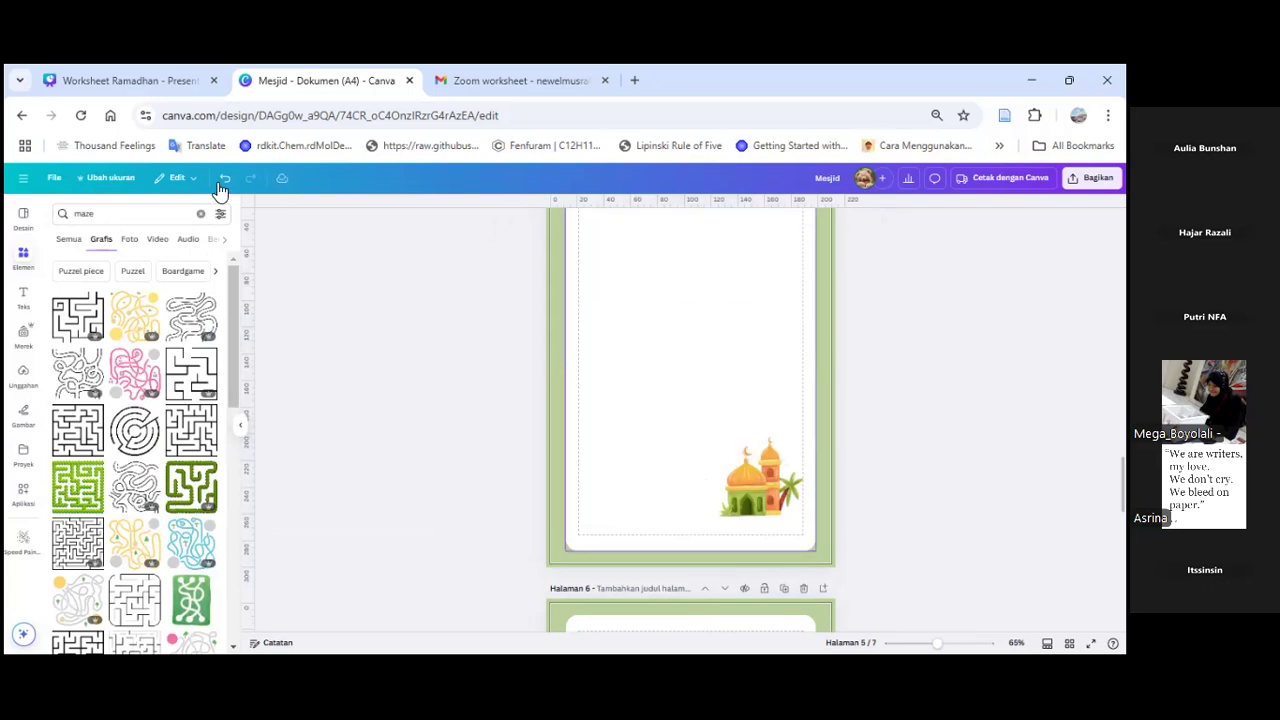
# Step: Undo the deletion of the black maze on page 5, then shrink the mosque and place it at the maze's lower-right opening
pyautogui.click(220, 186)
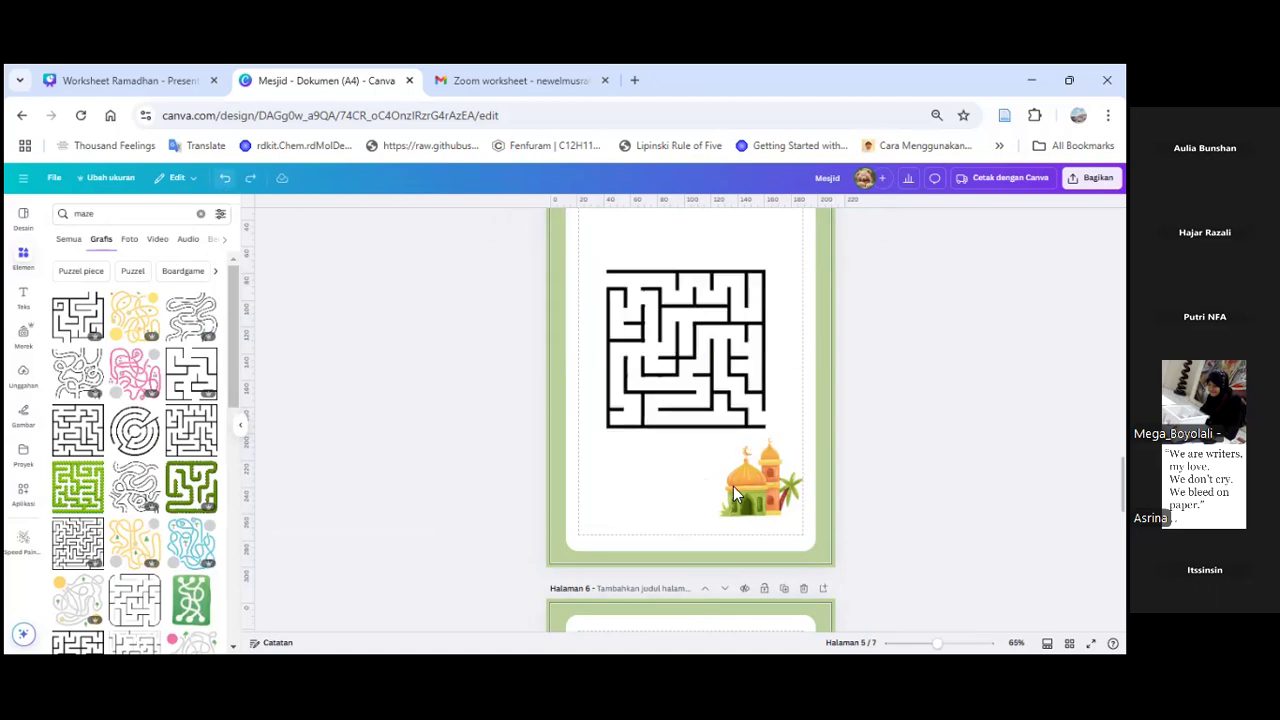
pyautogui.click(733, 500)
pyautogui.click(733, 508)
pyautogui.moveTo(717, 517); pyautogui.dragTo(798, 436)
pyautogui.moveTo(797, 436); pyautogui.dragTo(799, 436)
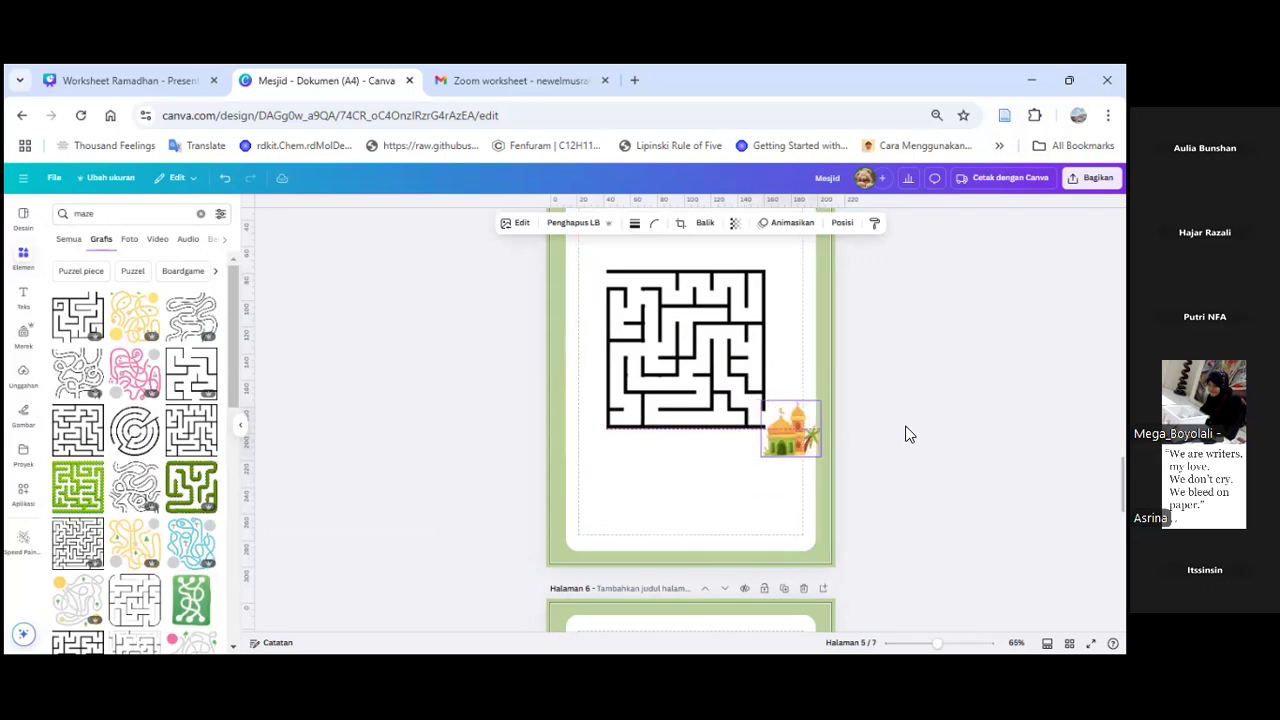
pyautogui.click(508, 381)
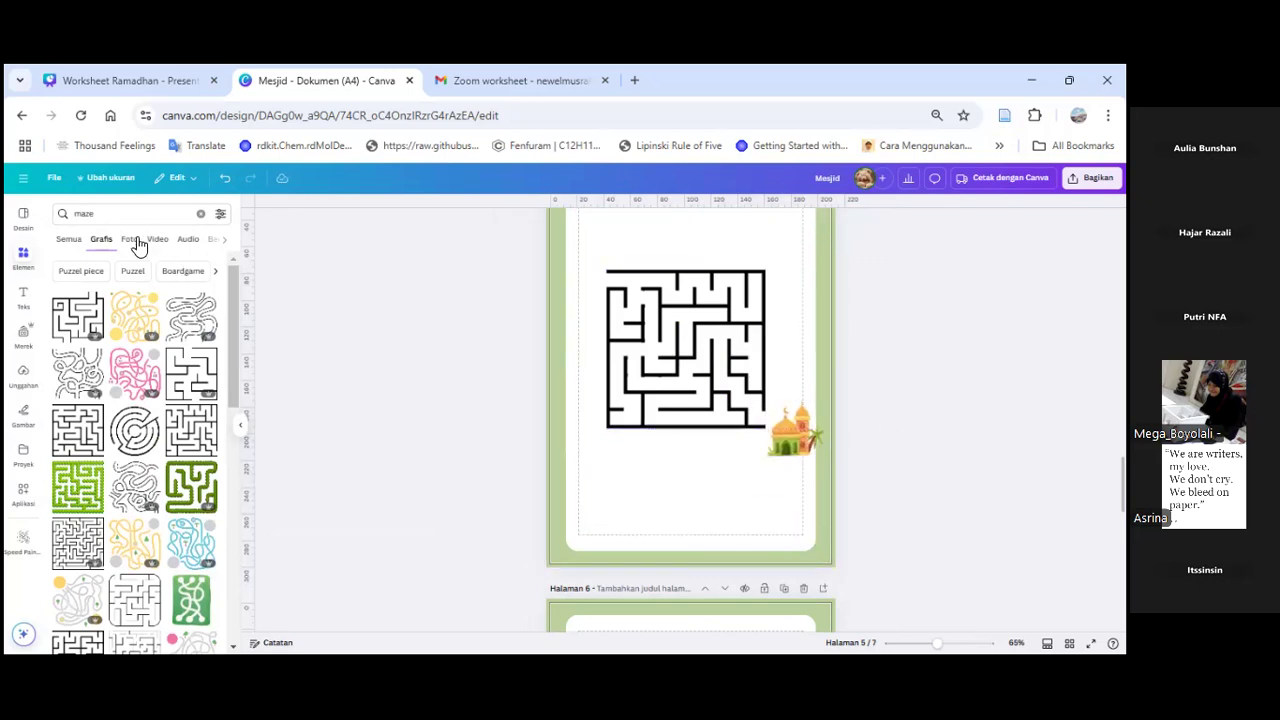
# Step: Search the graphics for "muslim boy"
pyautogui.click(78, 214)
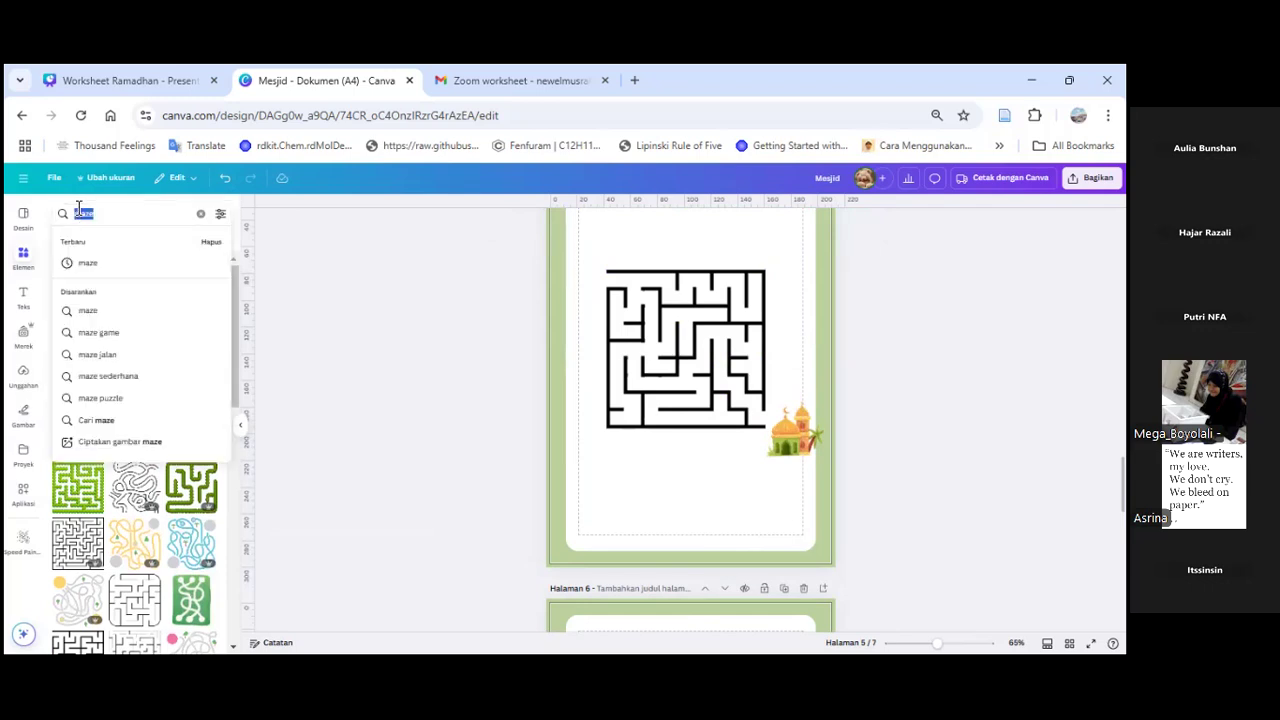
pyautogui.write('musli')
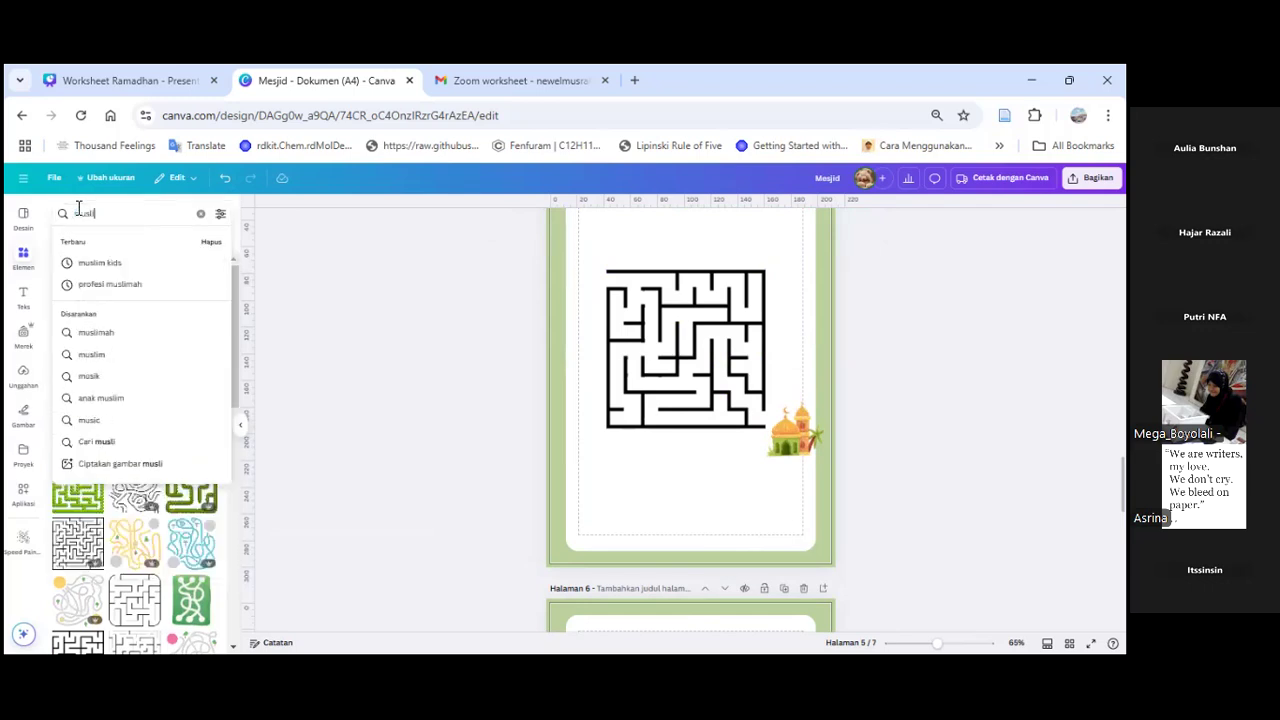
pyautogui.write('m')
pyautogui.write(' boy')
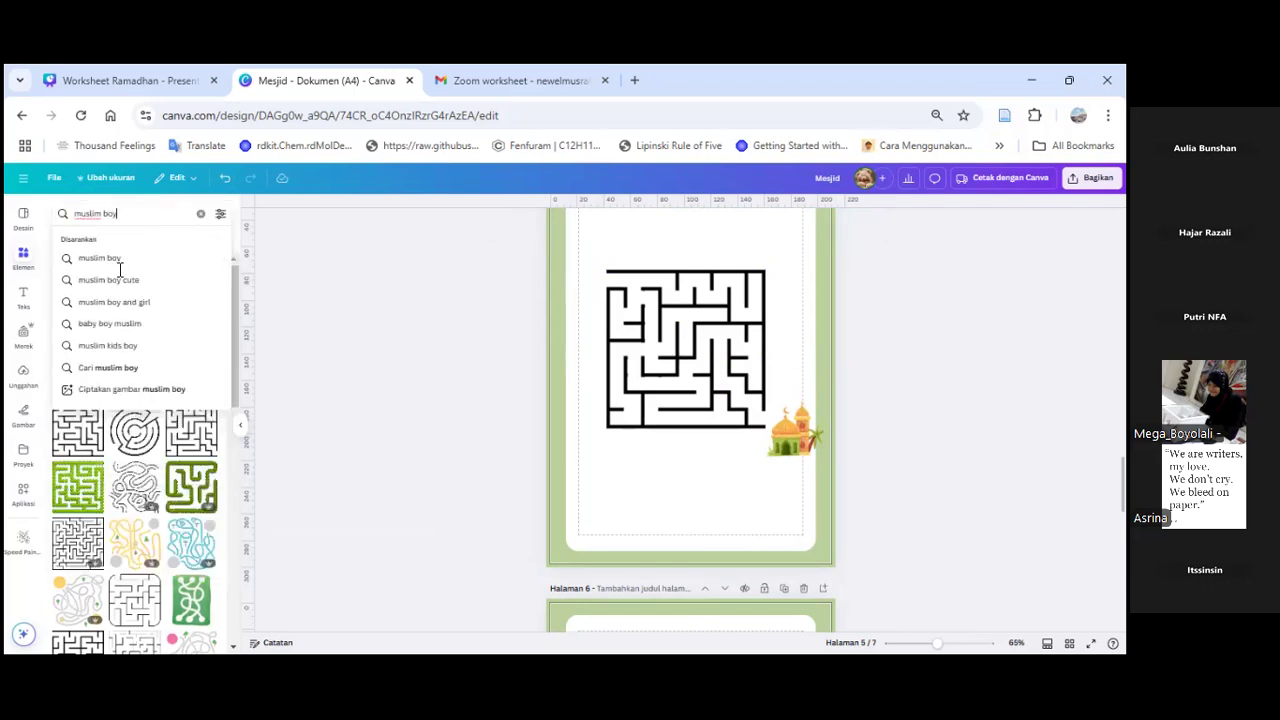
pyautogui.press('Return')
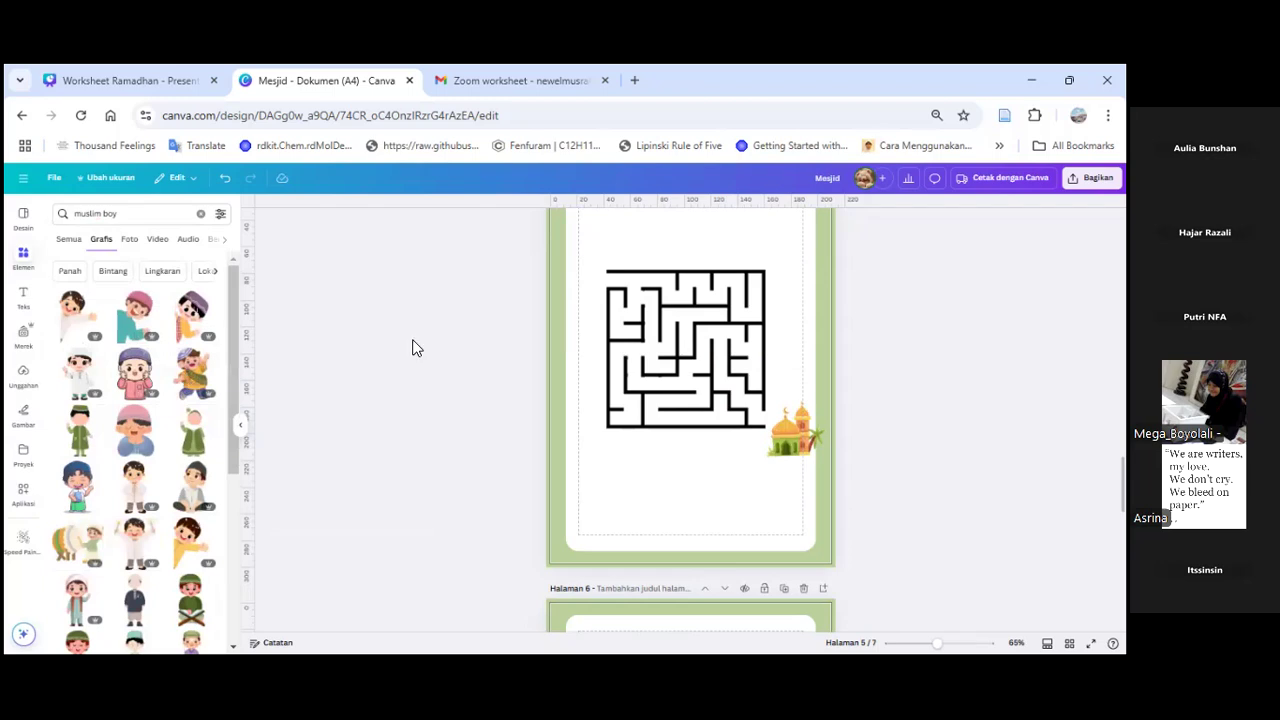
# Step: Shrink the muslim boy graphic on page 5 and place it beside the maze's upper-left entrance
pyautogui.moveTo(751, 448); pyautogui.dragTo(668, 332)
pyautogui.scroll(1, 657, 437)
pyautogui.moveTo(655, 437); pyautogui.dragTo(596, 408)
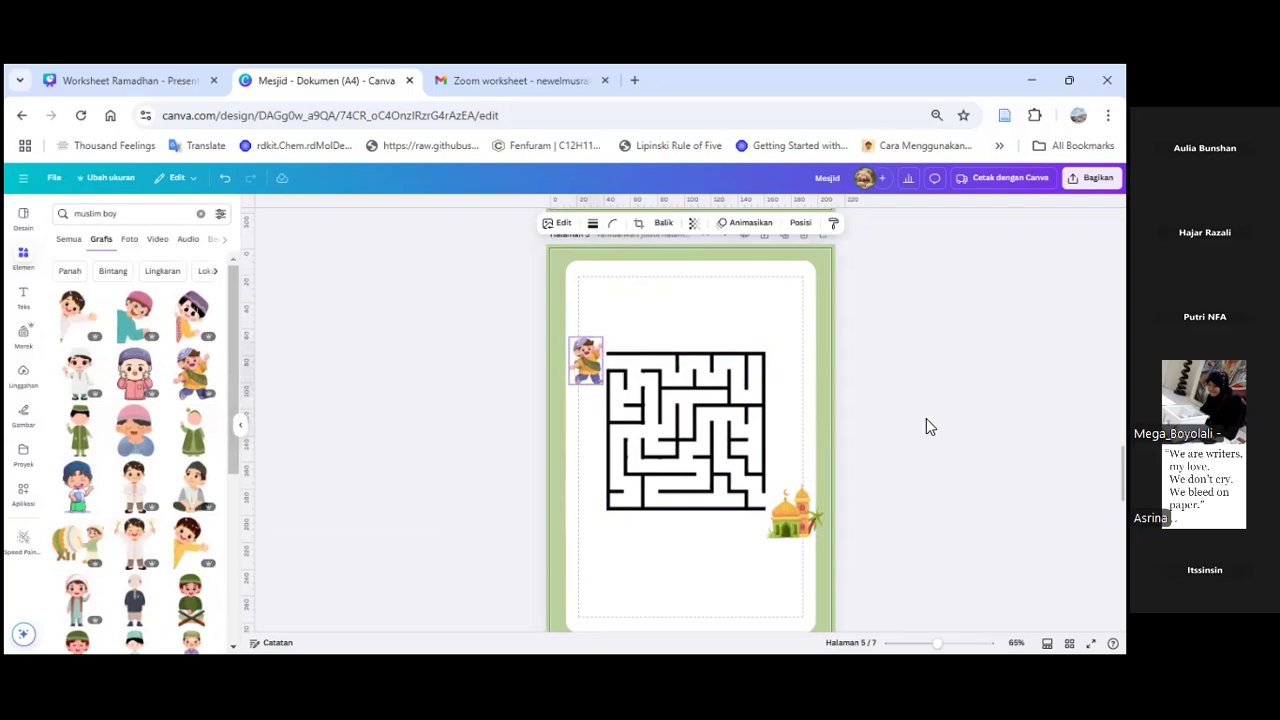
pyautogui.click(952, 458)
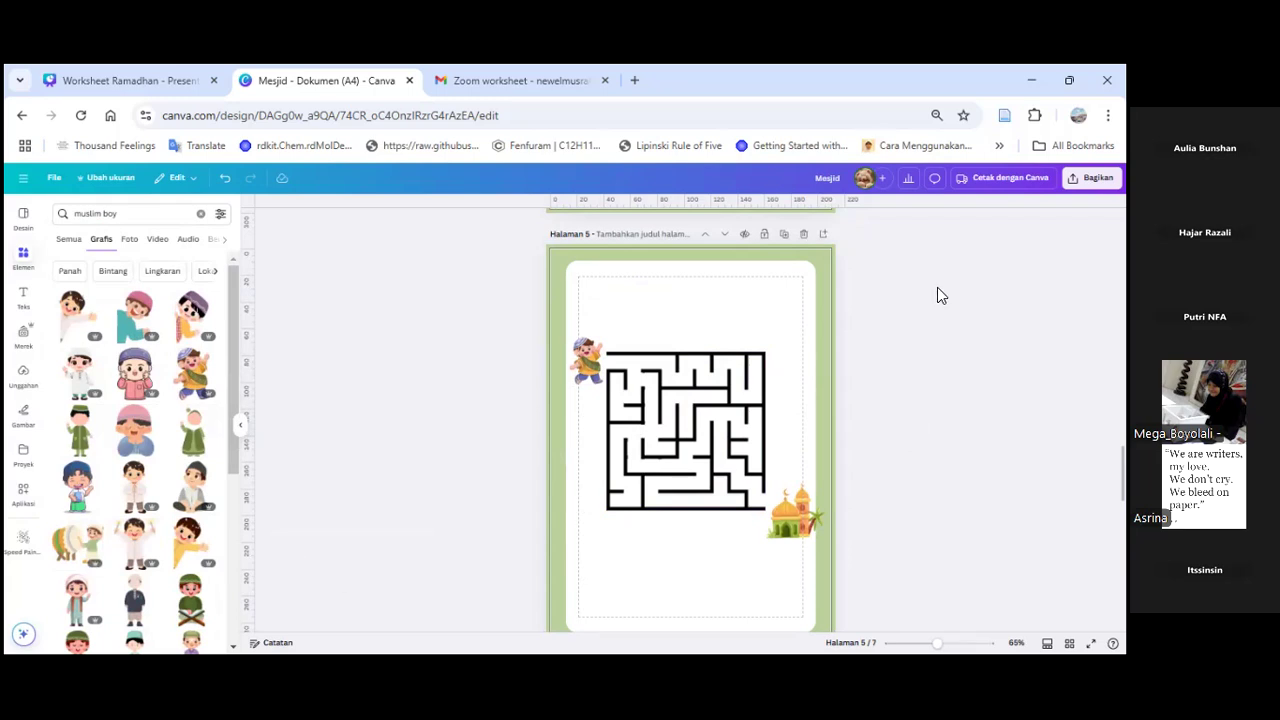
pyautogui.scroll(-4, 893, 493)
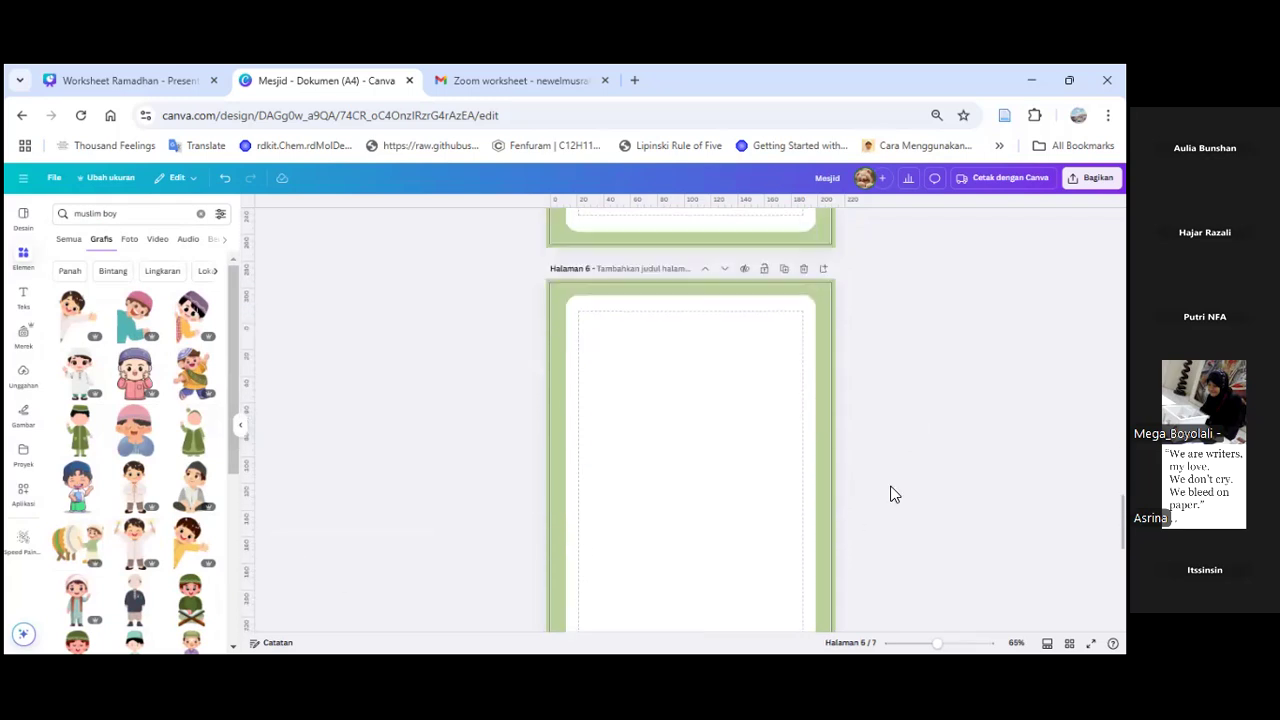
pyautogui.scroll(3, 860, 460)
pyautogui.scroll(2, 828, 428)
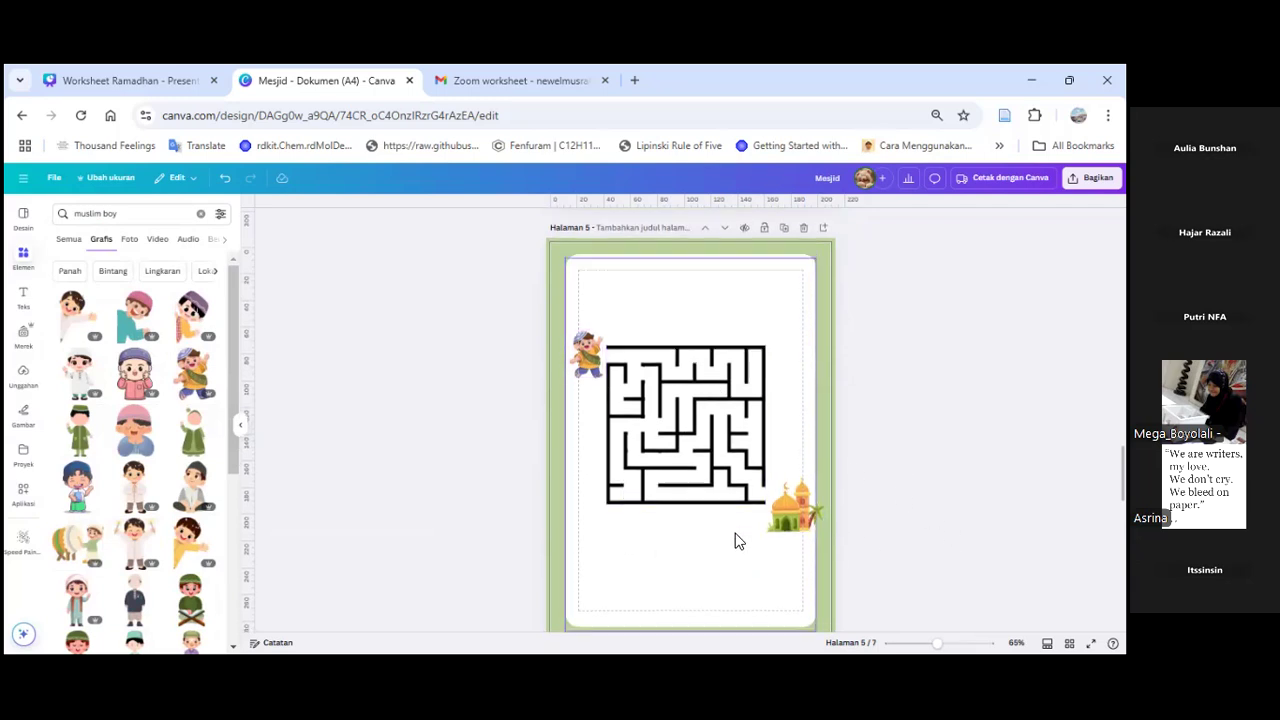
pyautogui.scroll(-1, 735, 525)
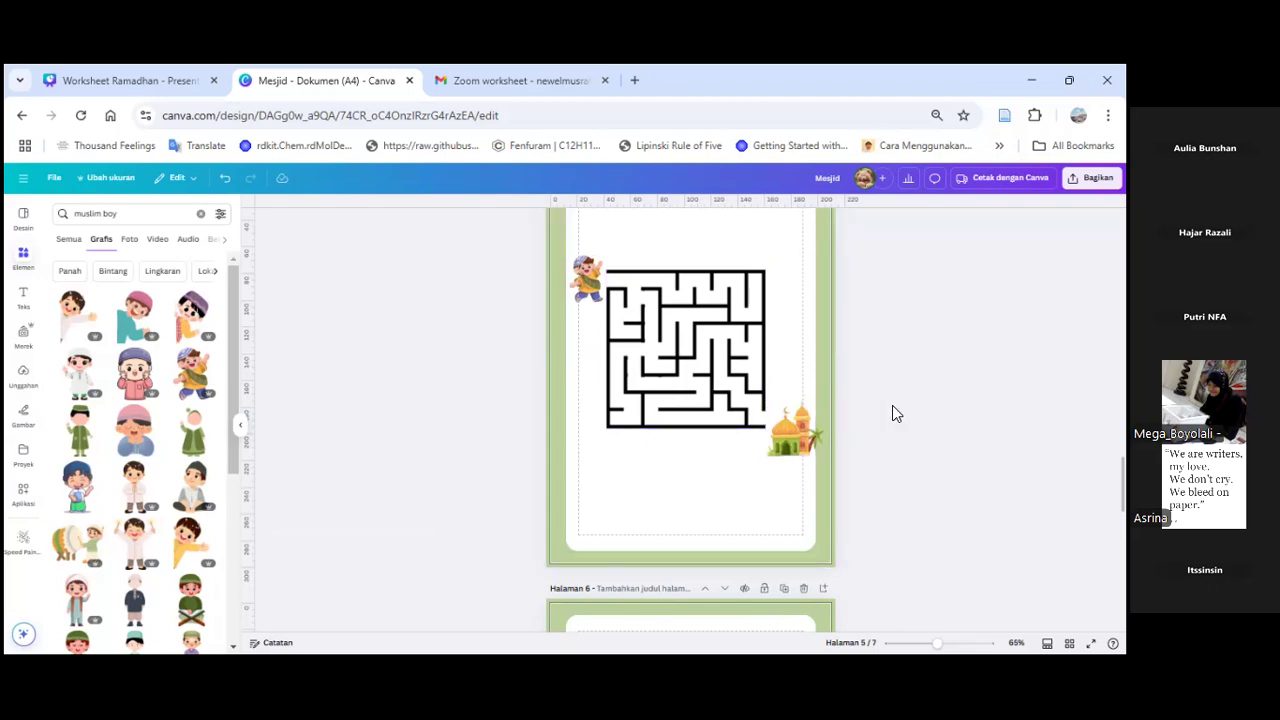
# Step: Go to blank page 6 and search the graphic elements for "mesjid"
pyautogui.scroll(-2, 953, 391)
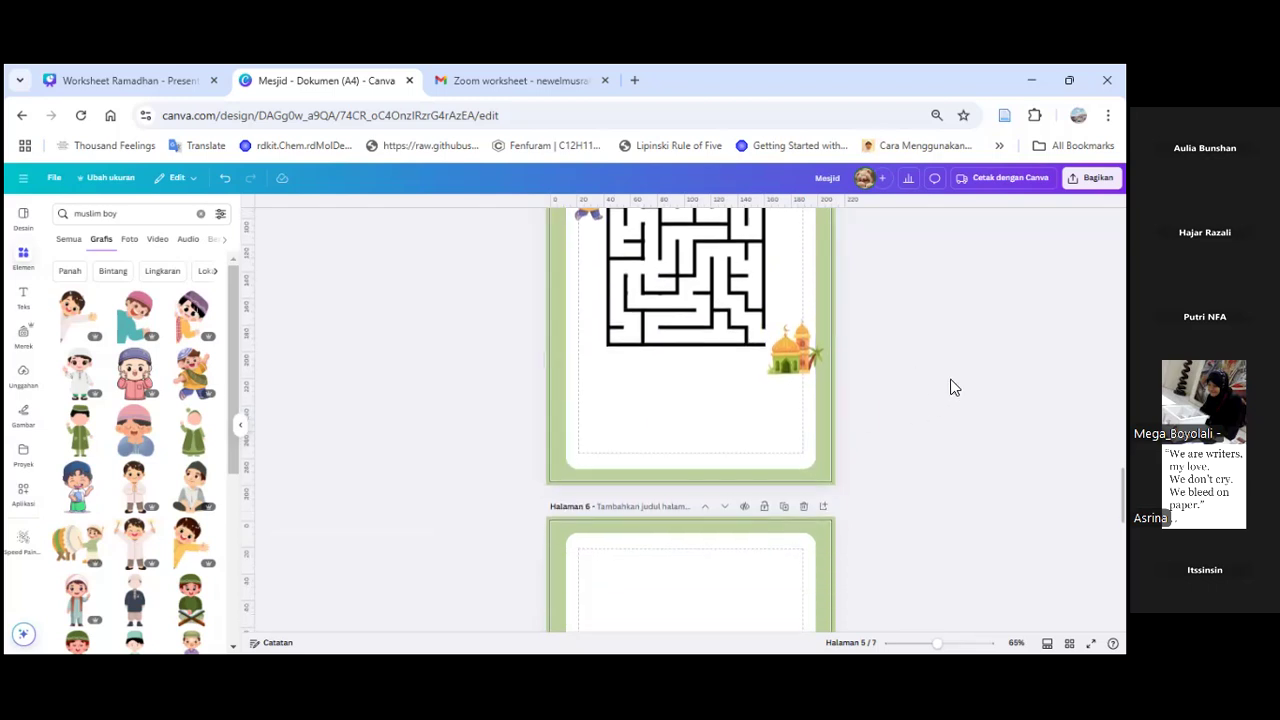
pyautogui.scroll(-6, 953, 388)
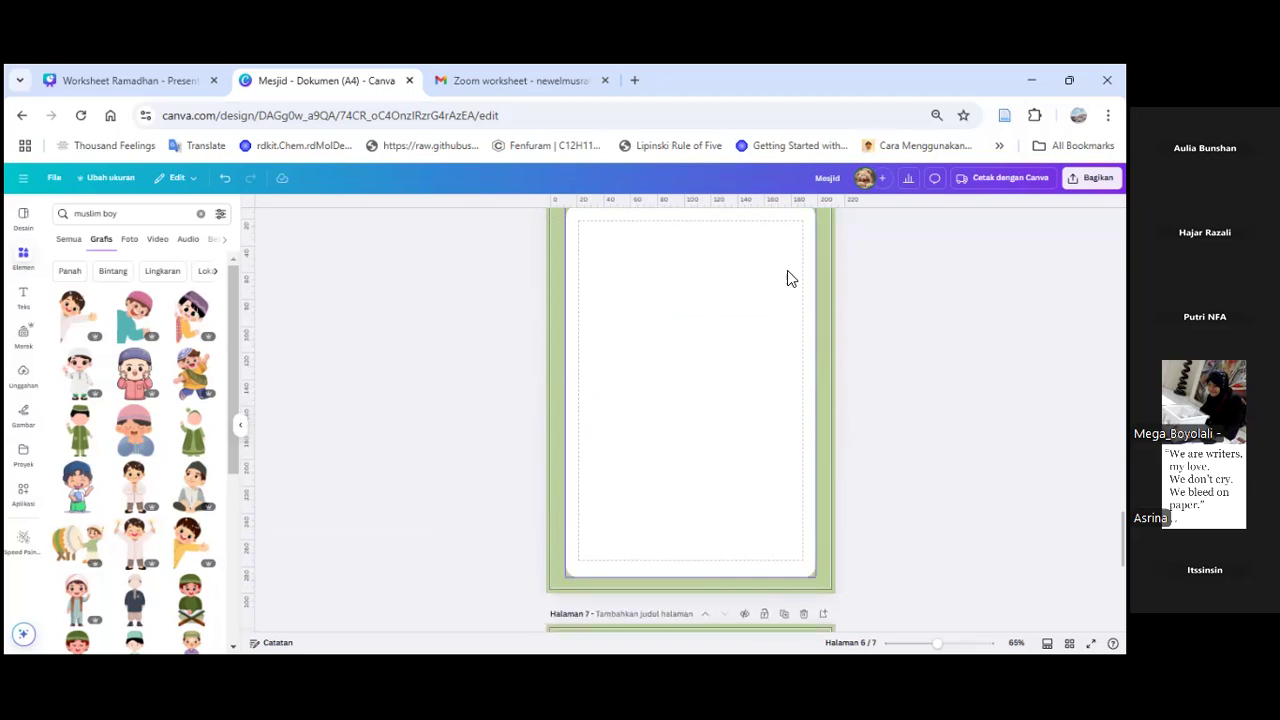
pyautogui.click(153, 213)
pyautogui.moveTo(118, 214); pyautogui.dragTo(82, 217)
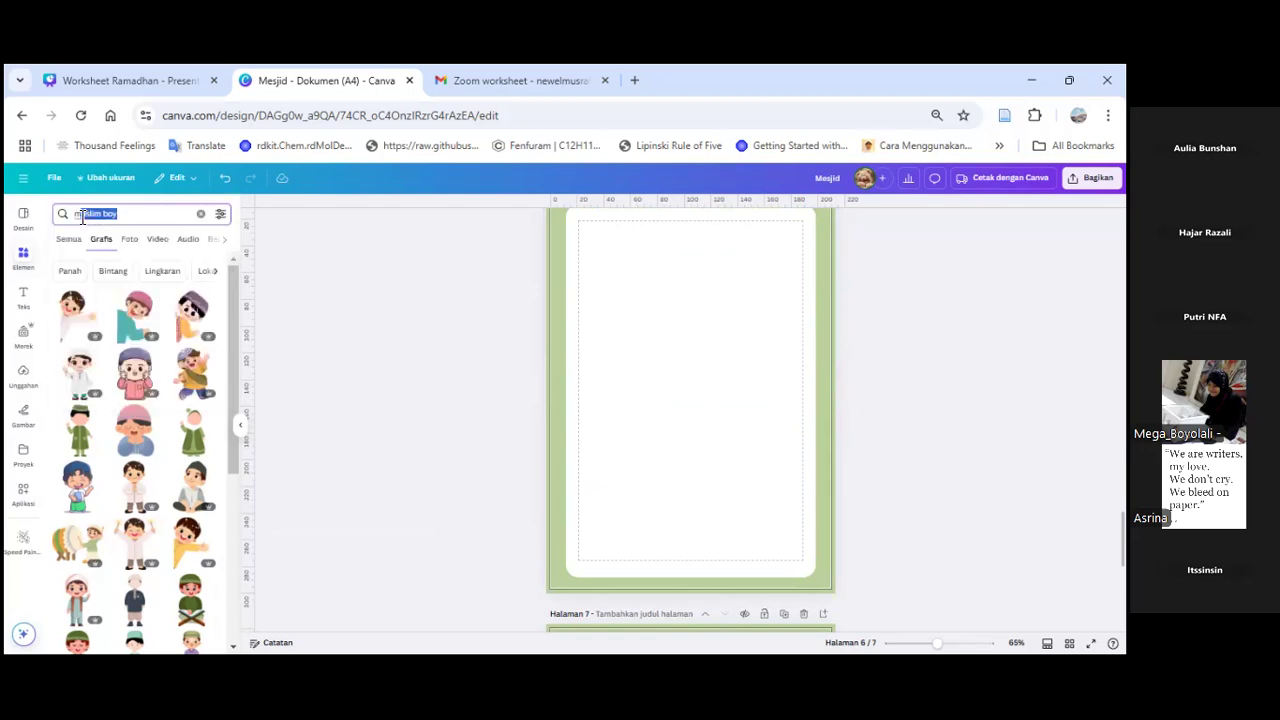
pyautogui.write('esjid')
pyautogui.press('Return')
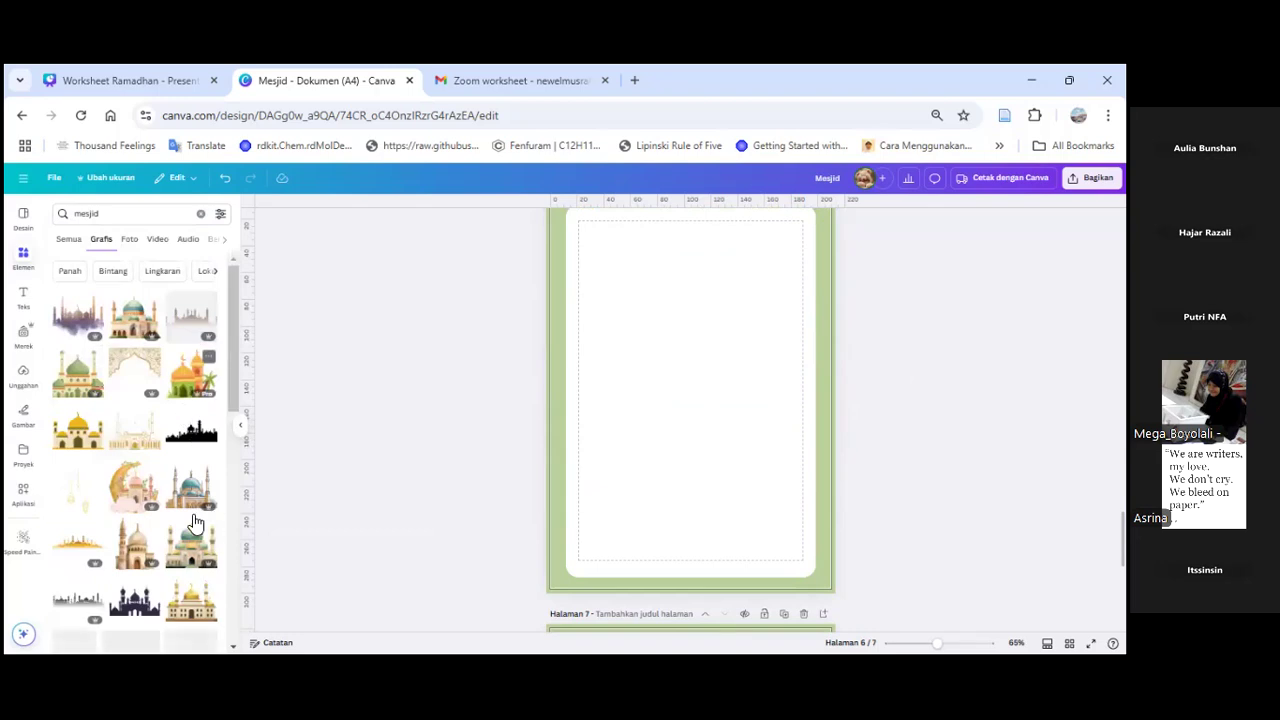
# Step: Add the yellow-domed mosque graphic to page 6, enlarge it and place it in the page's upper-left area
pyautogui.click(80, 443)
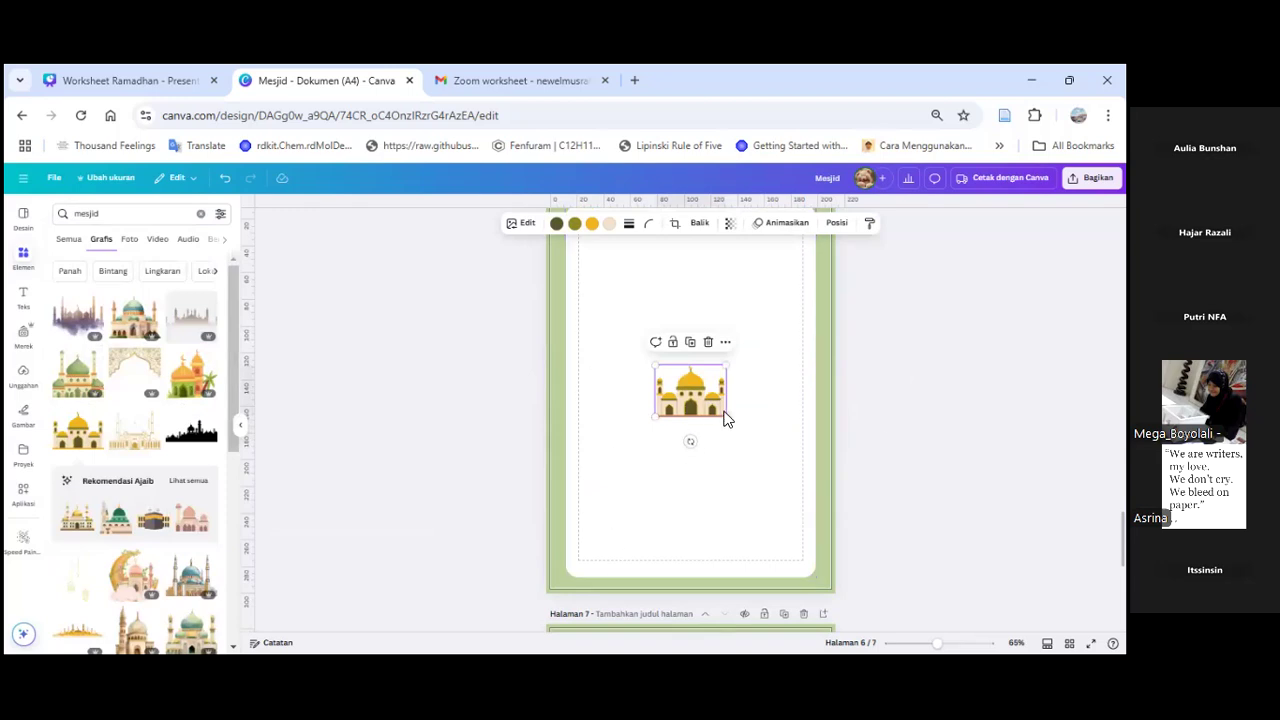
pyautogui.moveTo(733, 425); pyautogui.dragTo(632, 385)
pyautogui.scroll(2, 765, 465)
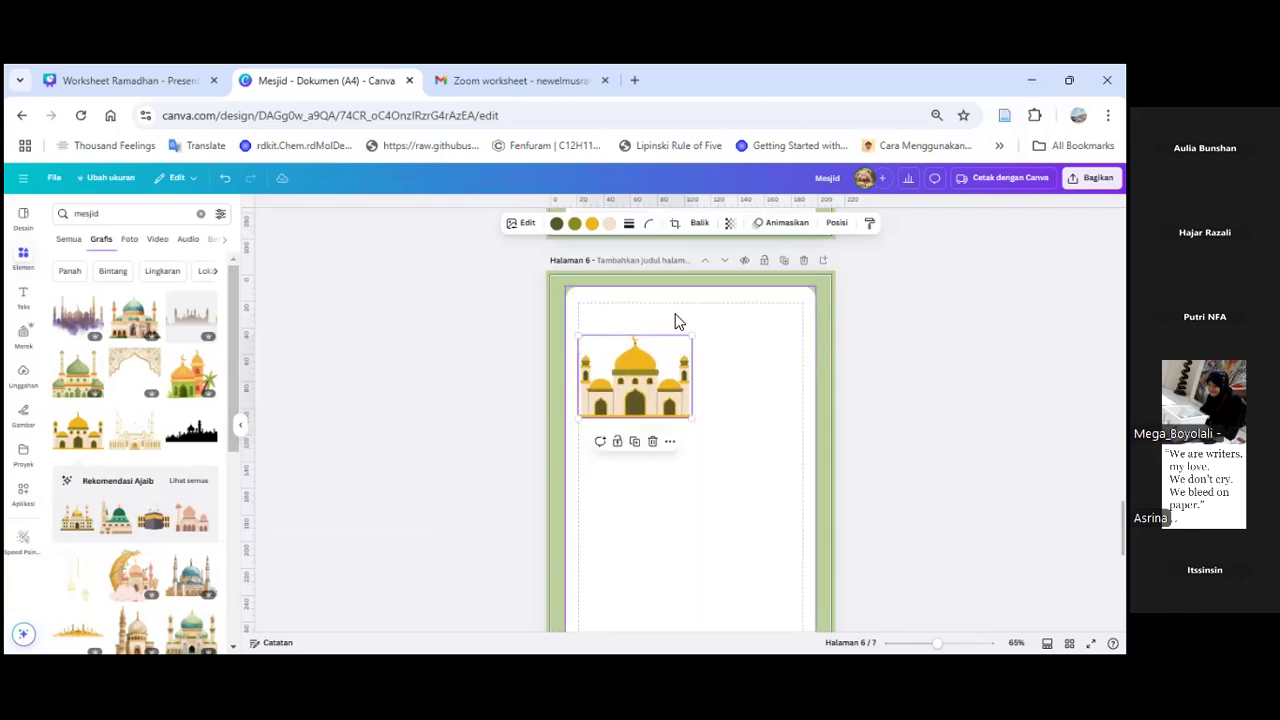
# Step: Recolour all four colours of the yellow-domed mosque to the same medium grey to make a solid silhouette
pyautogui.click(558, 225)
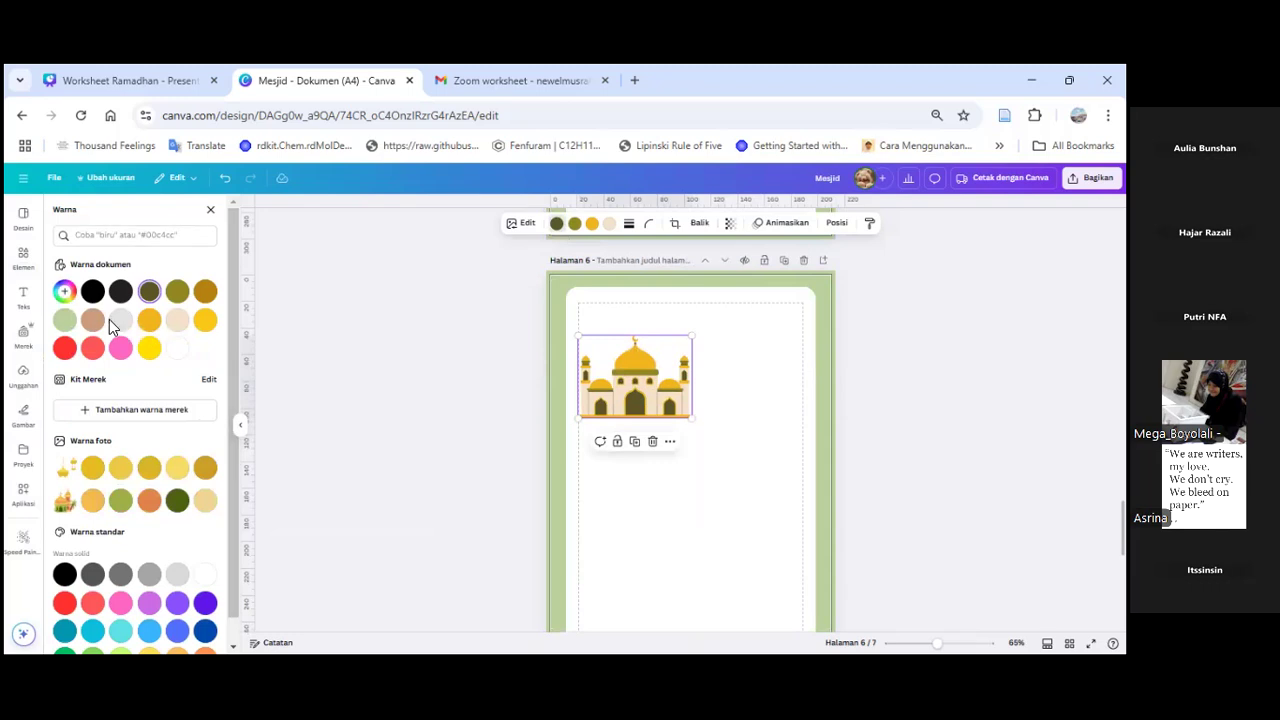
pyautogui.scroll(-1, 169, 531)
pyautogui.click(177, 548)
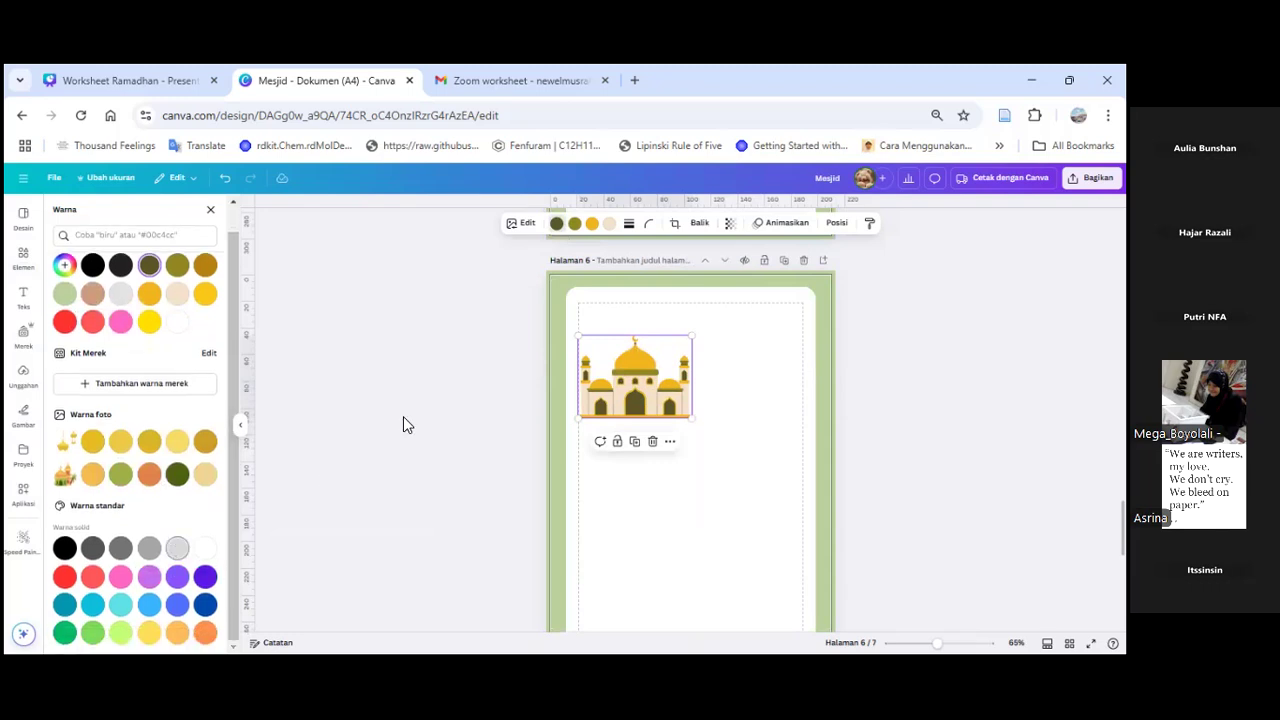
pyautogui.click(574, 222)
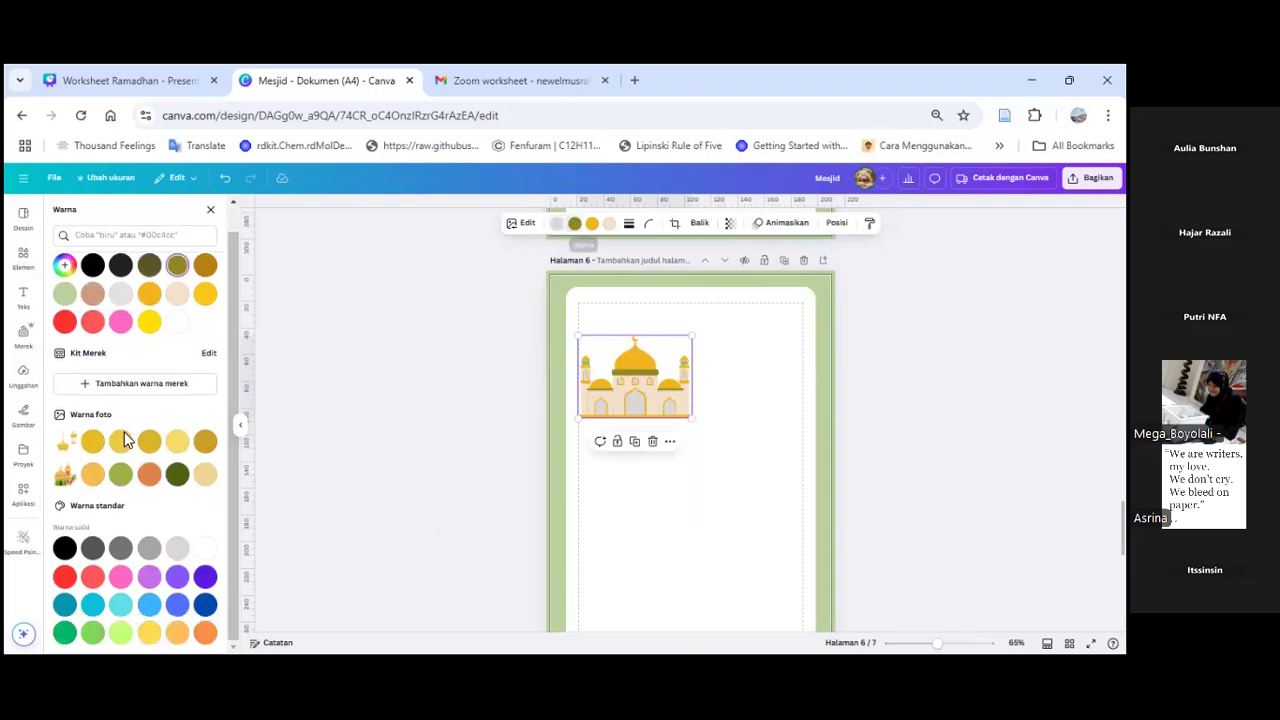
pyautogui.click(149, 548)
pyautogui.click(558, 222)
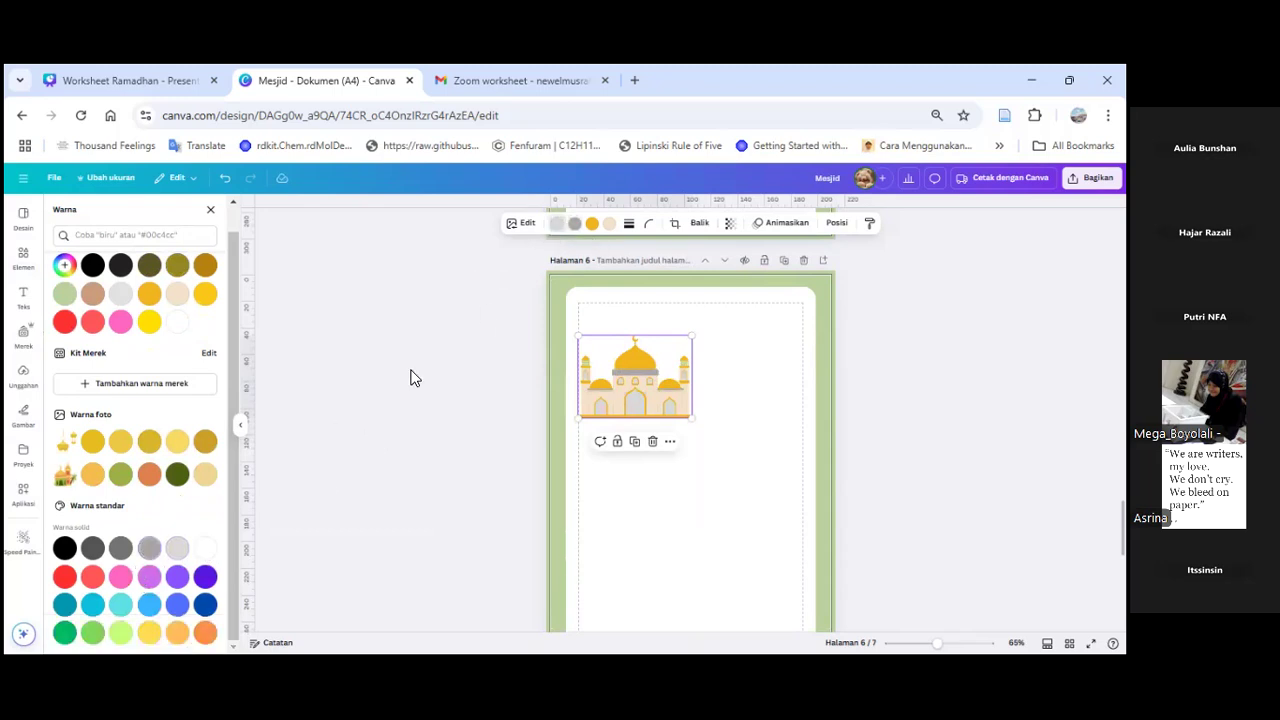
pyautogui.click(147, 549)
pyautogui.click(591, 222)
pyautogui.click(149, 548)
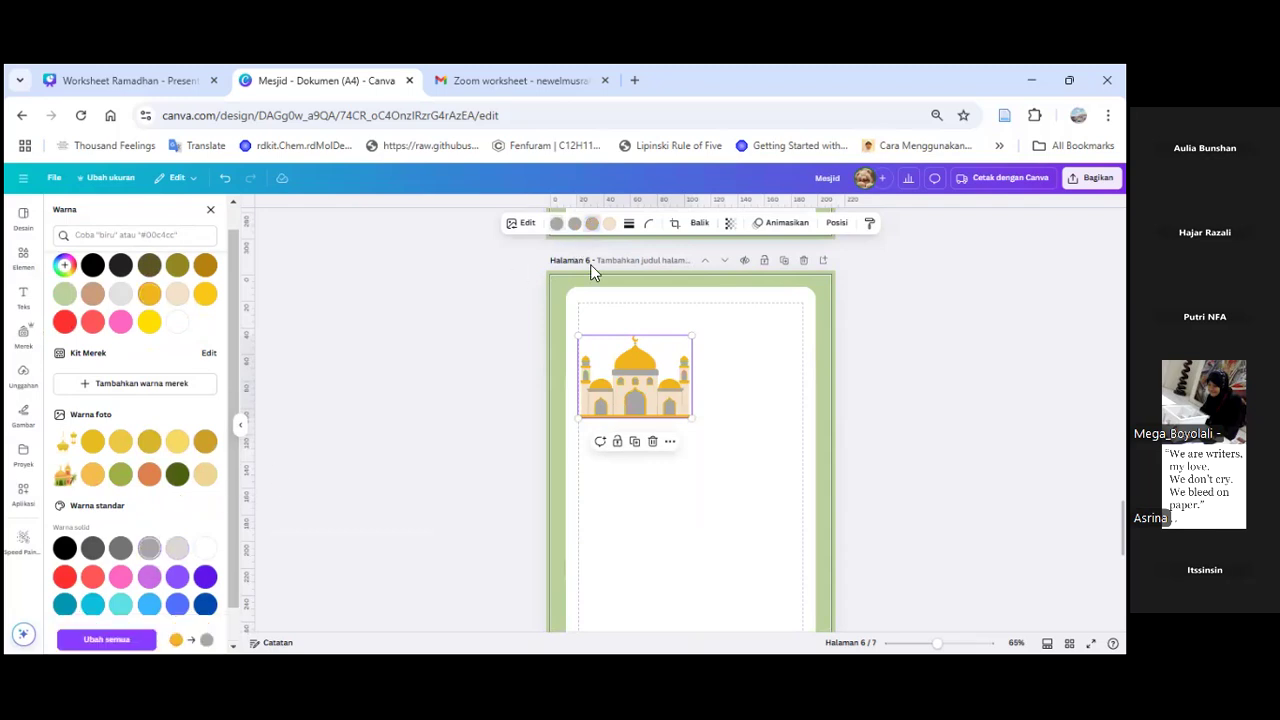
pyautogui.click(609, 222)
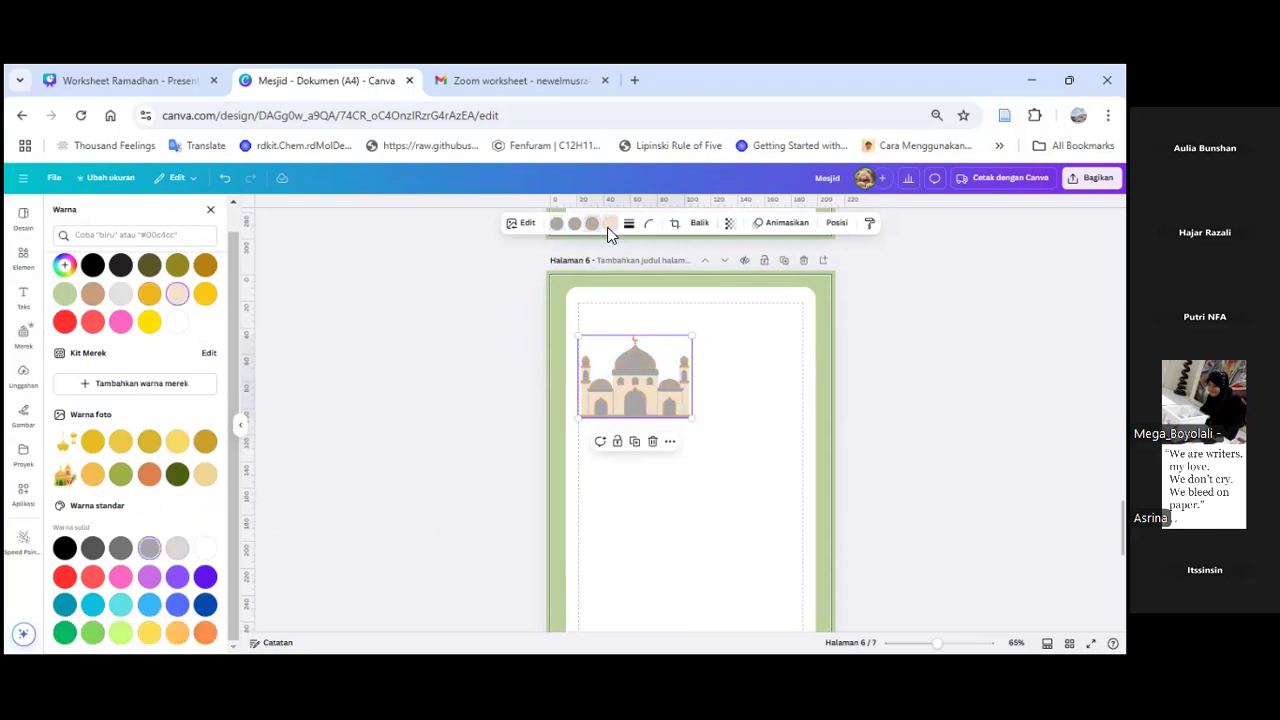
pyautogui.click(151, 550)
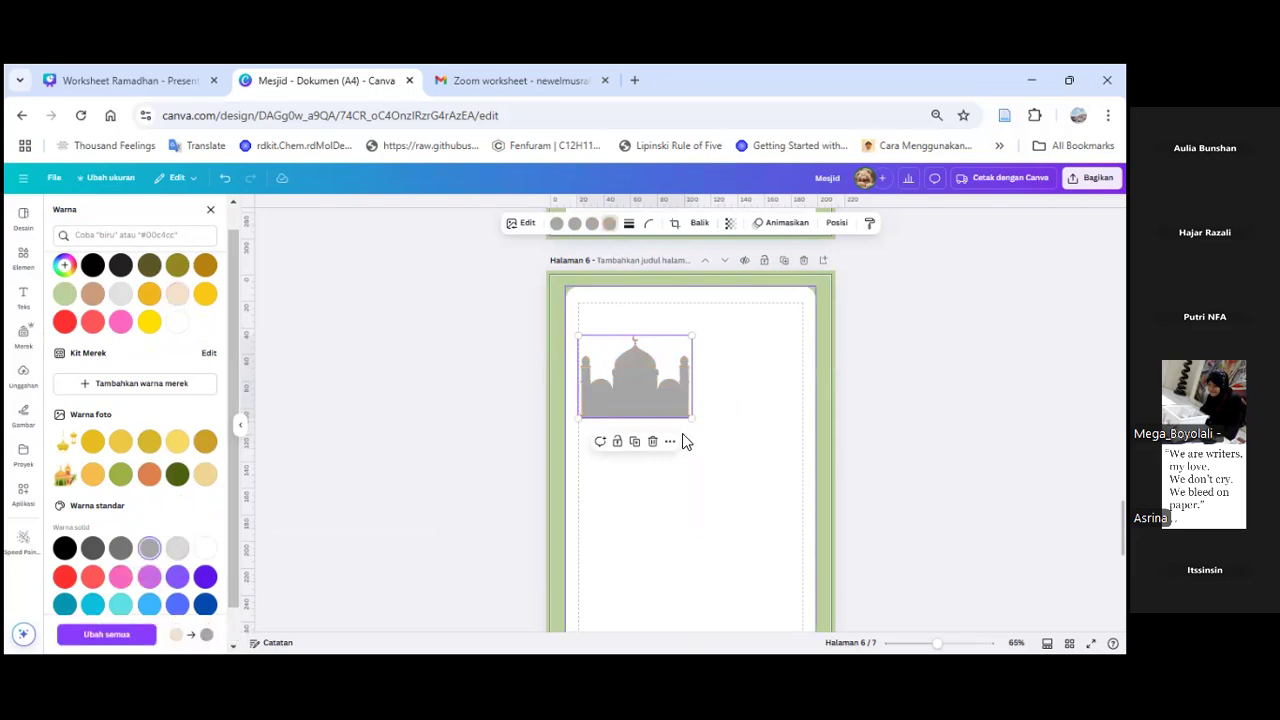
# Step: Shrink the grey mosque silhouette and place it against the right margin near the top of page 6
pyautogui.moveTo(637, 381); pyautogui.dragTo(750, 372)
pyautogui.moveTo(690, 407); pyautogui.dragTo(755, 371)
pyautogui.click(211, 210)
# Step: Add the yellow-domed mosque graphic again, size it to match the silhouette and place it against the left margin lower on page 6
pyautogui.click(219, 215)
pyautogui.click(338, 281)
pyautogui.click(92, 432)
pyautogui.scroll(-1, 705, 439)
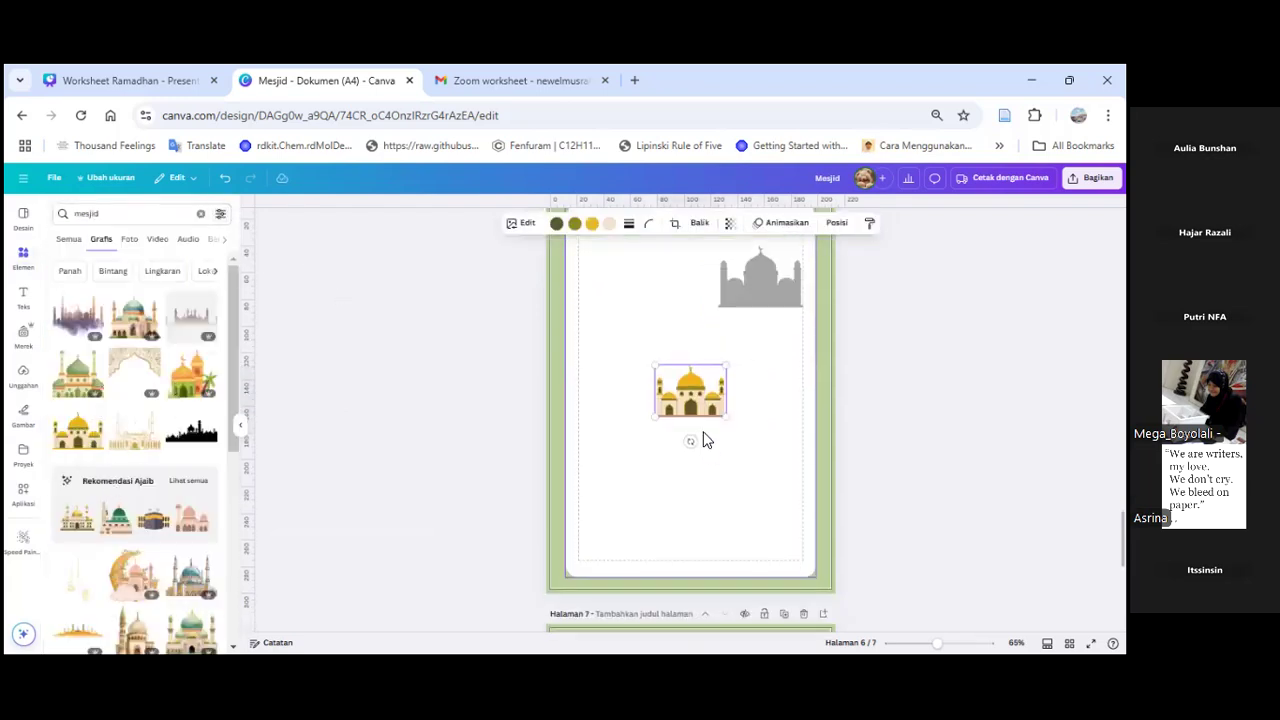
pyautogui.moveTo(695, 397); pyautogui.dragTo(658, 232)
pyautogui.moveTo(618, 298); pyautogui.dragTo(610, 311)
pyautogui.moveTo(649, 273); pyautogui.dragTo(622, 423)
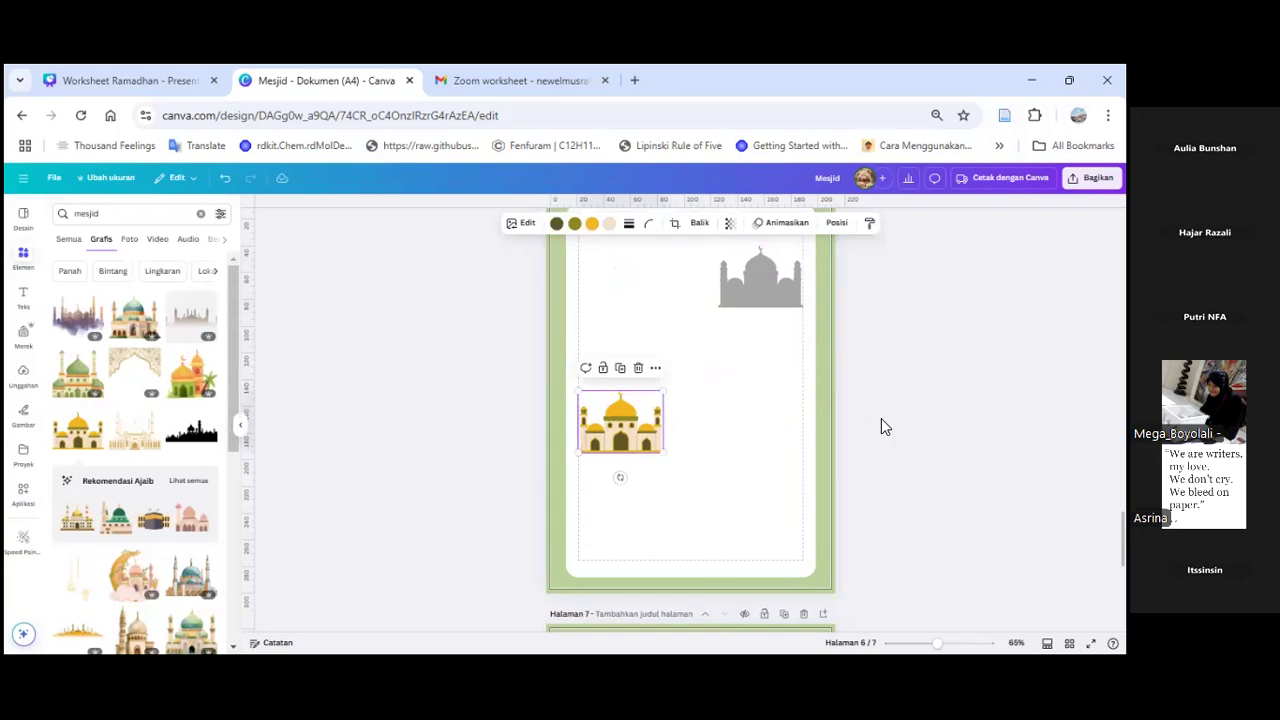
pyautogui.click(881, 418)
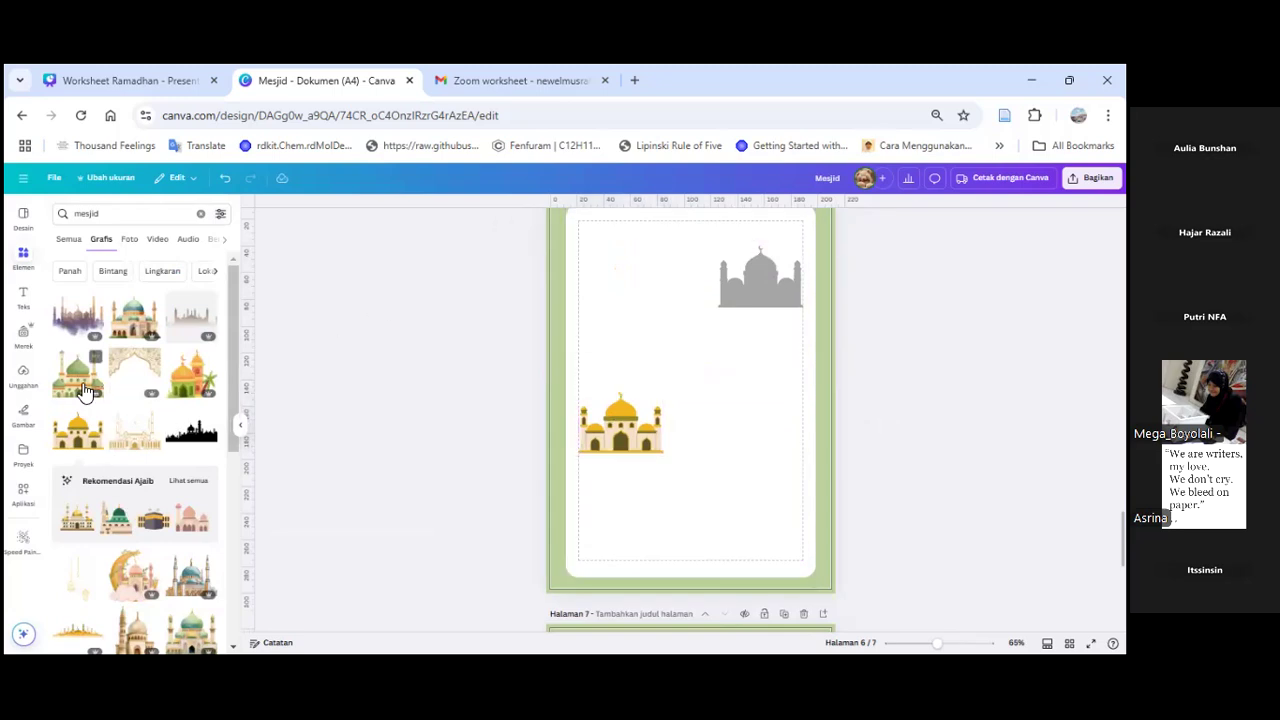
pyautogui.scroll(-2, 115, 560)
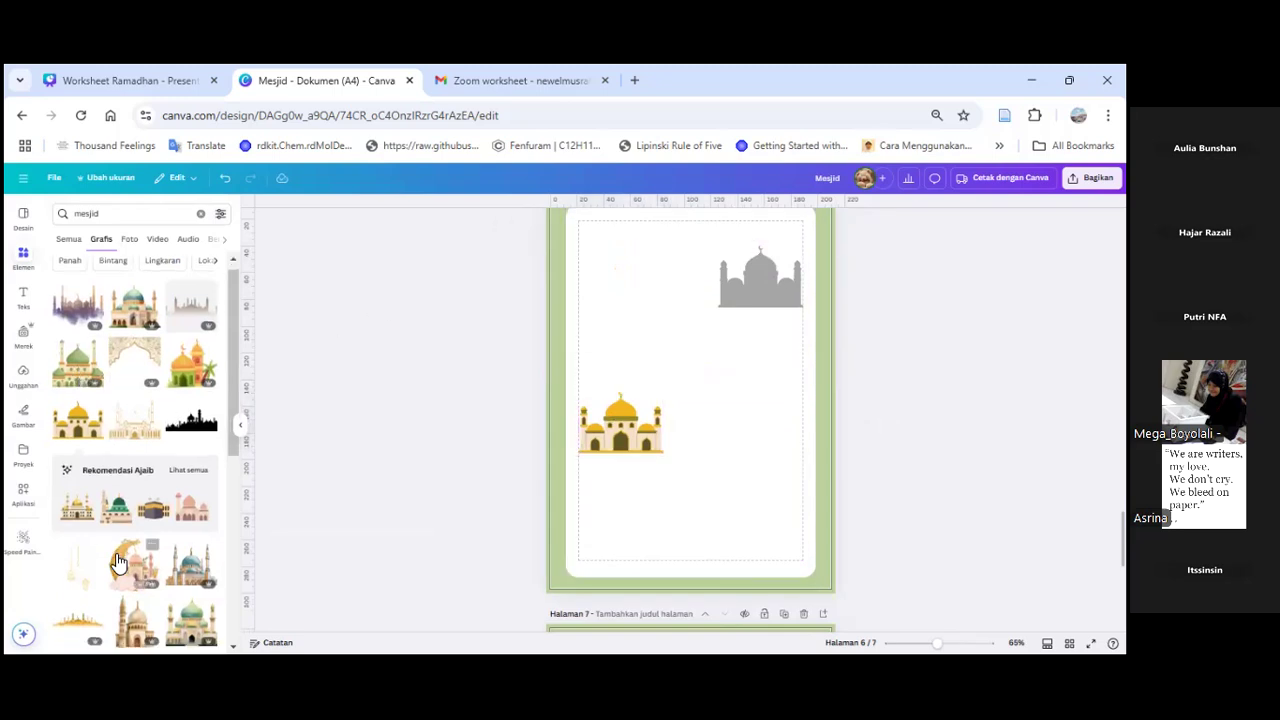
pyautogui.click(176, 563)
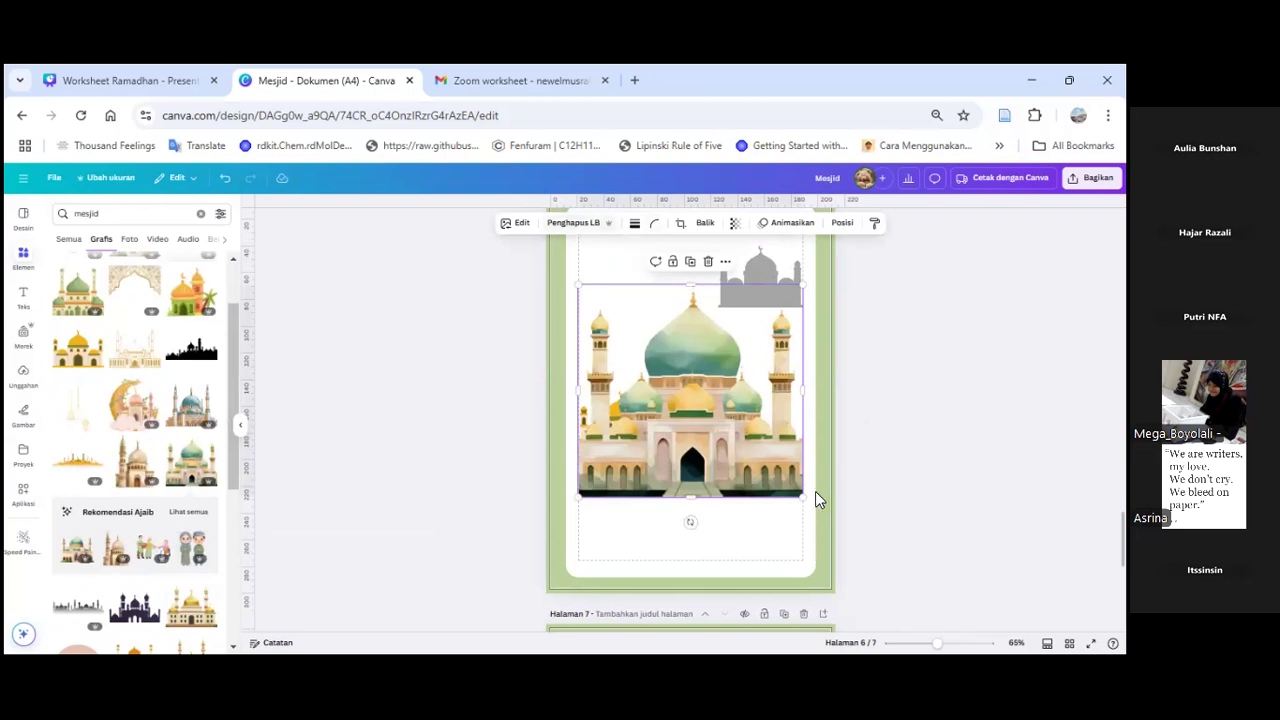
pyautogui.moveTo(771, 470); pyautogui.dragTo(676, 376)
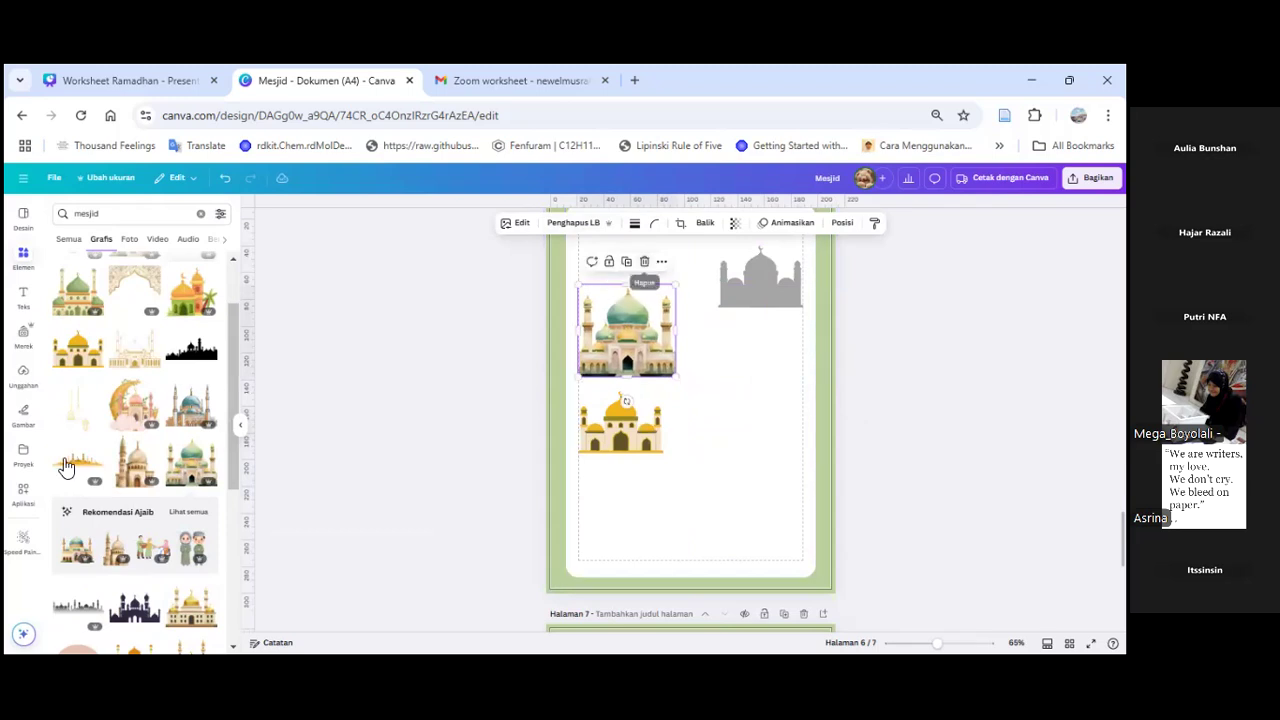
pyautogui.click(633, 262)
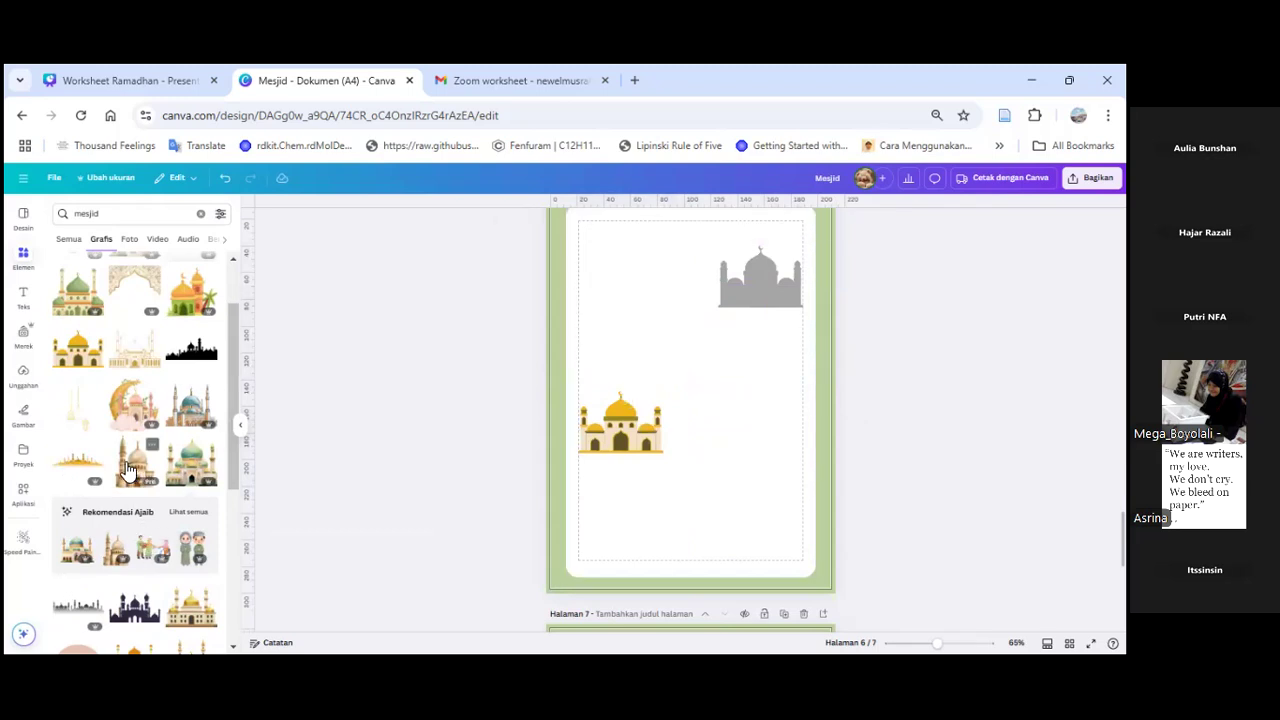
# Step: Add the beige mosque with a tall minaret at page 6's upper left, shrink it and place a copy below the grey silhouette
pyautogui.click(128, 470)
pyautogui.moveTo(806, 552); pyautogui.dragTo(668, 372)
pyautogui.scroll(2, 737, 466)
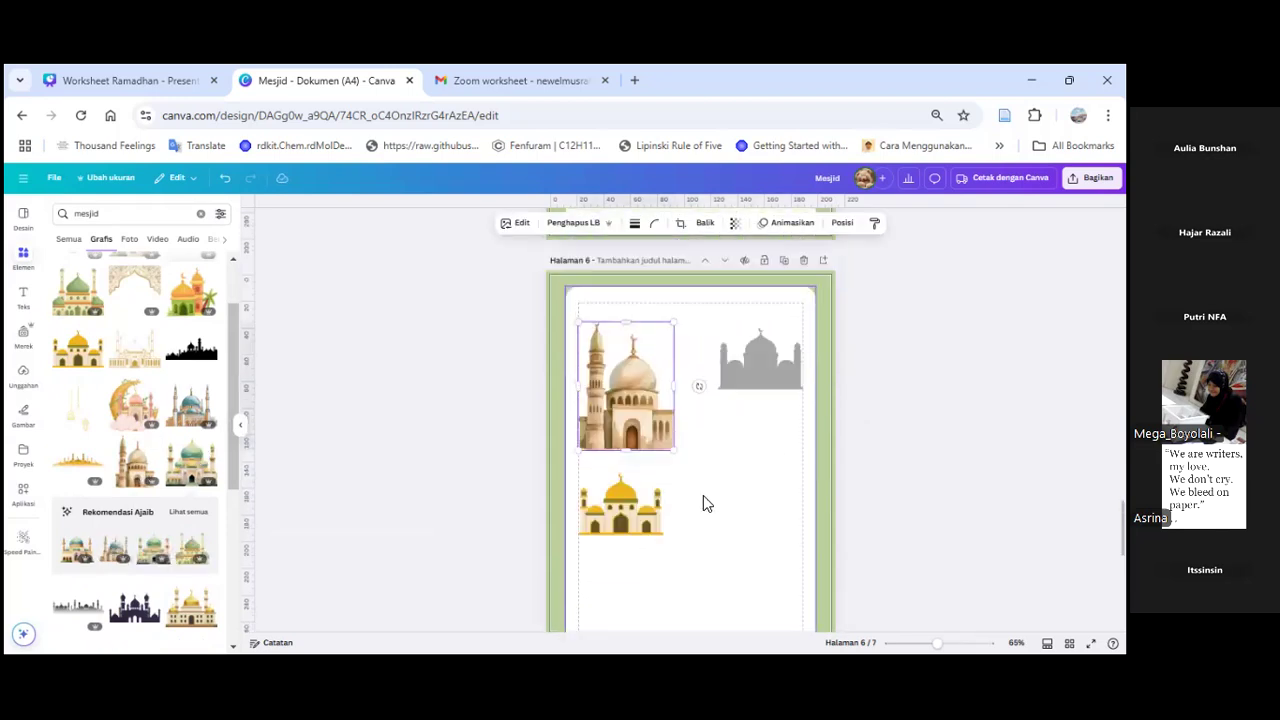
pyautogui.moveTo(668, 450); pyautogui.dragTo(775, 490)
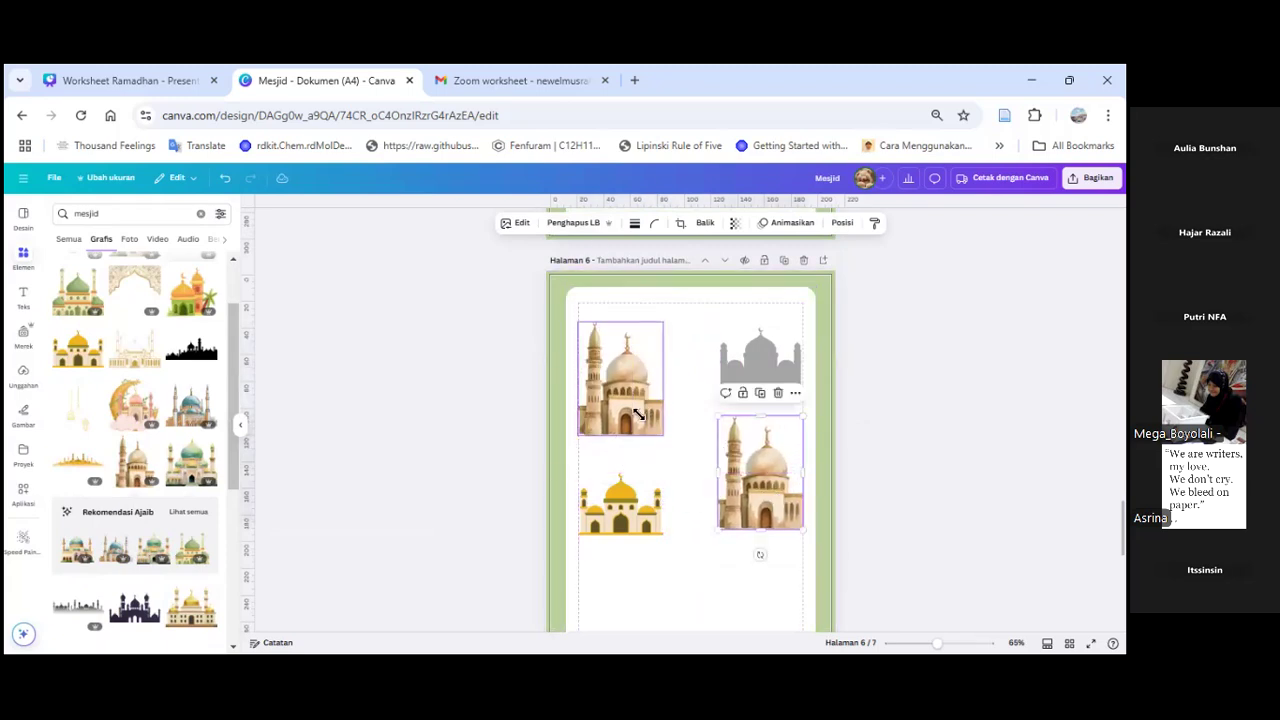
# Step: Shrink both beige mosques equally, aligning one opposite the grey silhouette and the other opposite the yellow mosque
pyautogui.moveTo(625, 395)
pyautogui.mouseDown()
pyautogui.moveTo(648, 404)
pyautogui.moveTo(630, 383)
pyautogui.mouseUp()
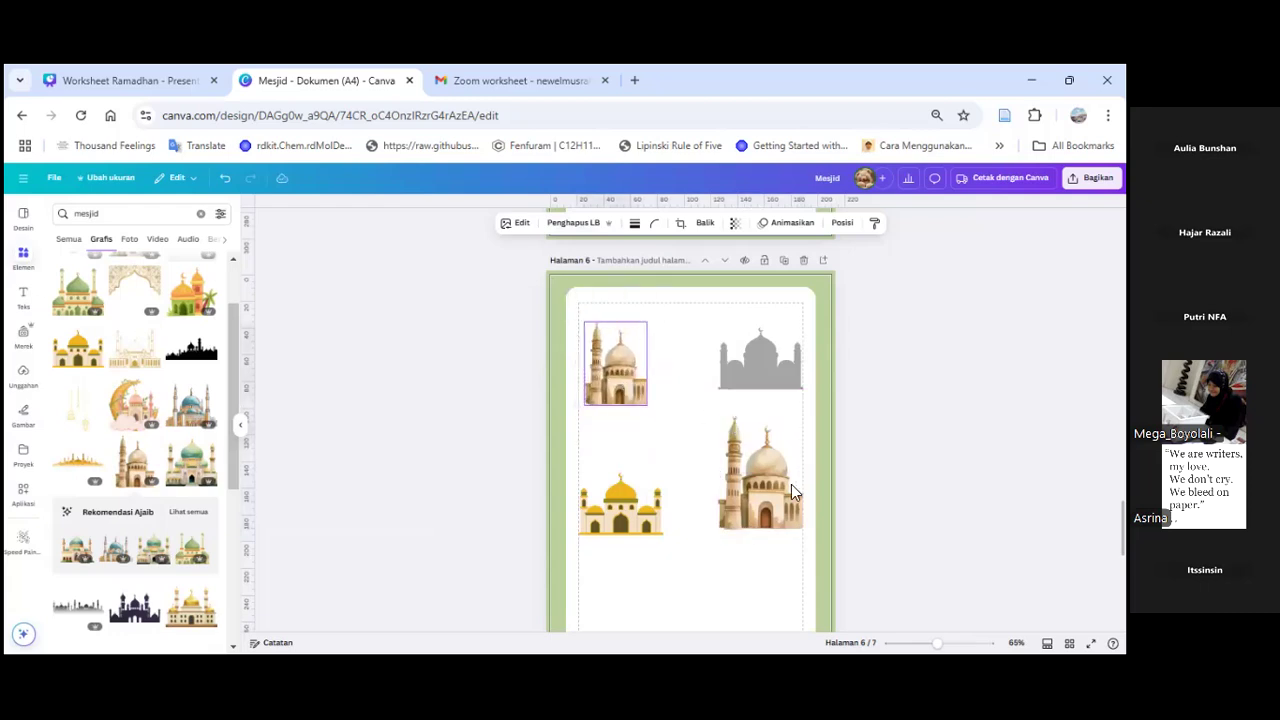
pyautogui.click(740, 490)
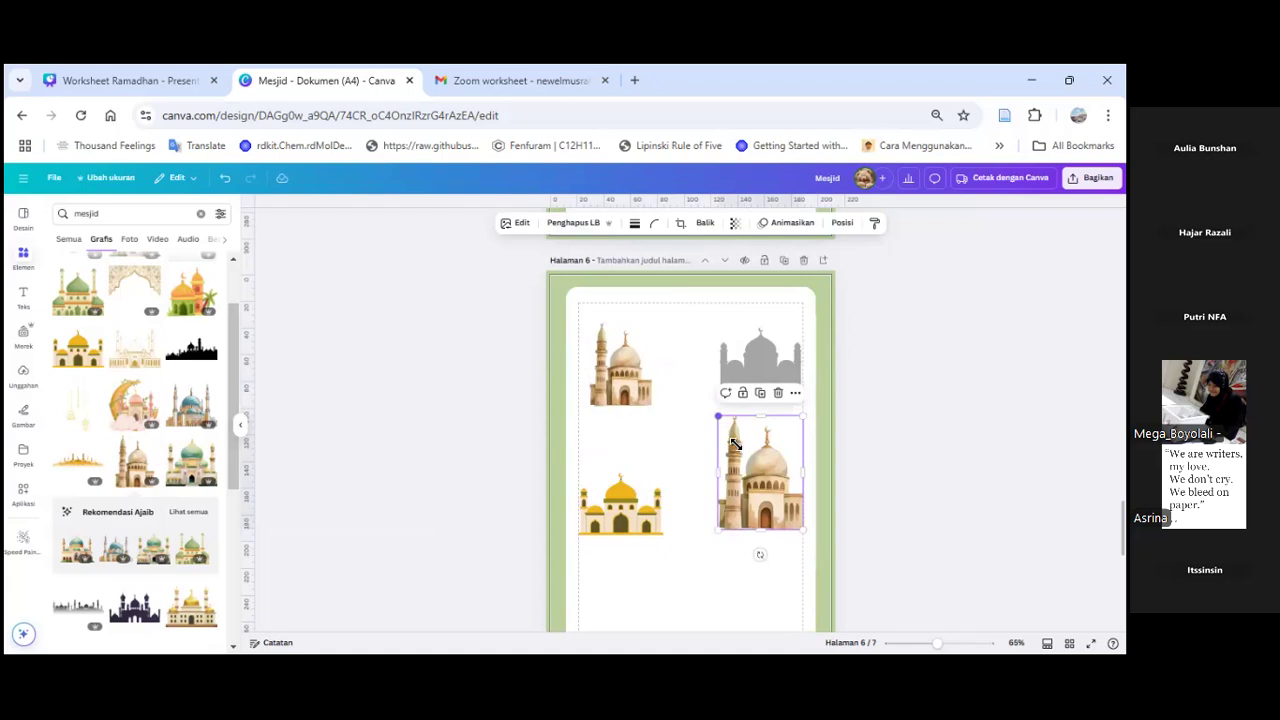
pyautogui.moveTo(718, 416); pyautogui.dragTo(735, 445)
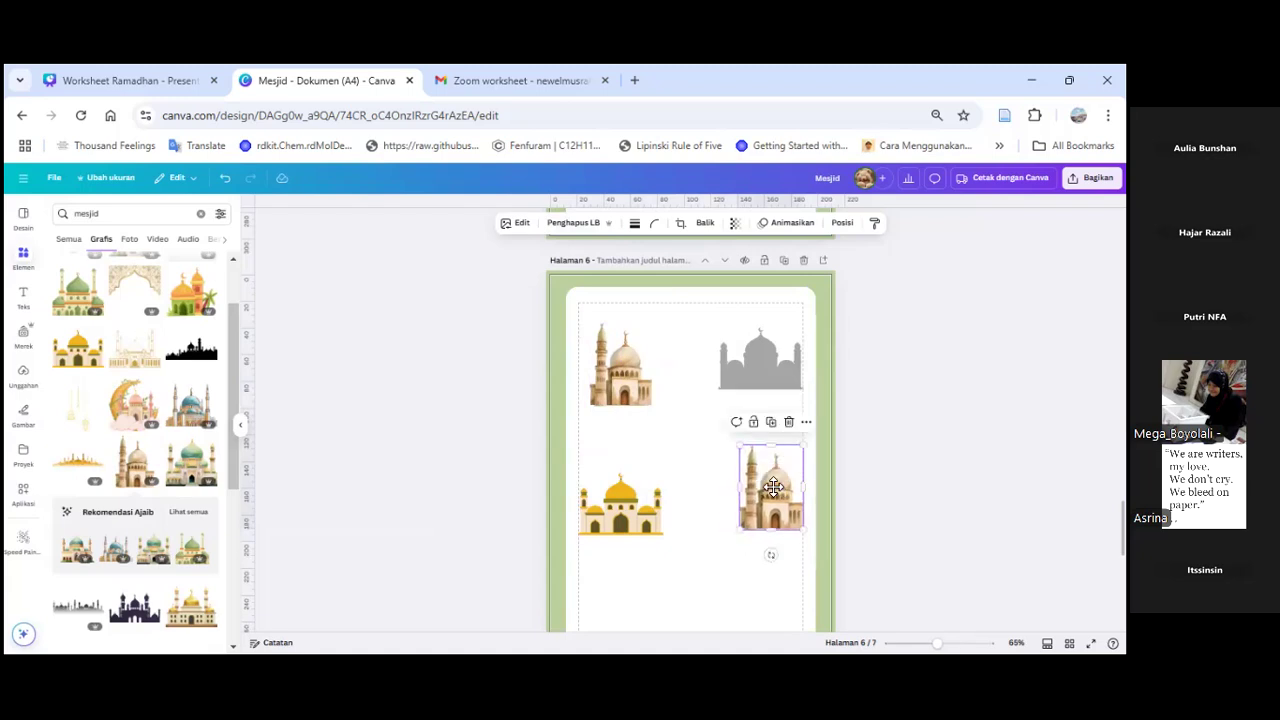
pyautogui.moveTo(777, 484); pyautogui.dragTo(767, 490)
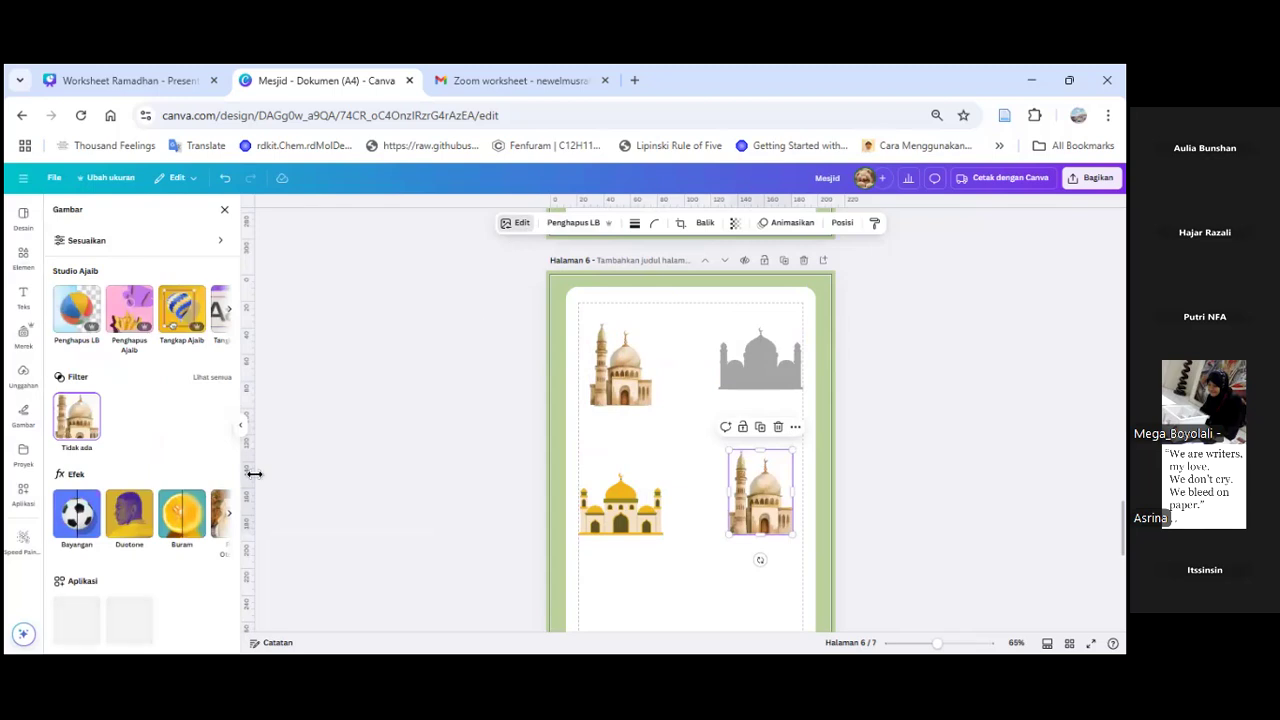
# Step: Apply the Kustom Duotone effect to the right-hand beige mosque with highlight colour #000000 to turn it into a black silhouette
pyautogui.click(130, 532)
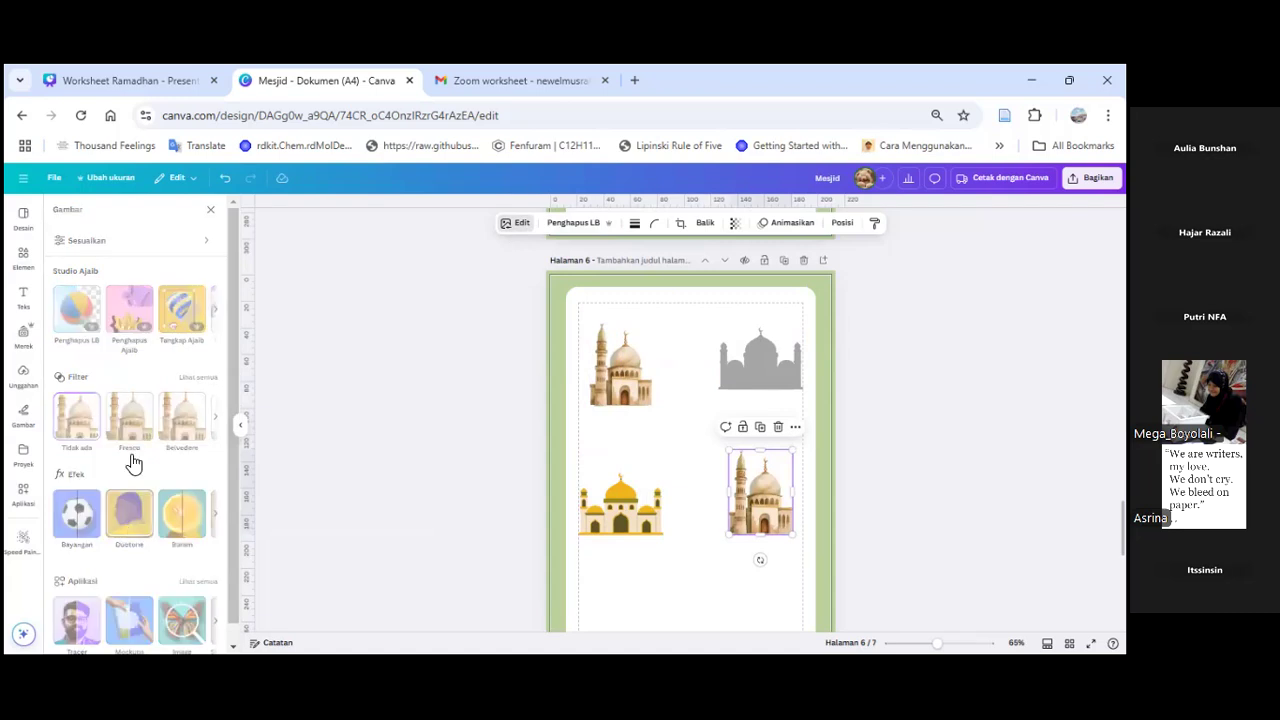
pyautogui.click(79, 344)
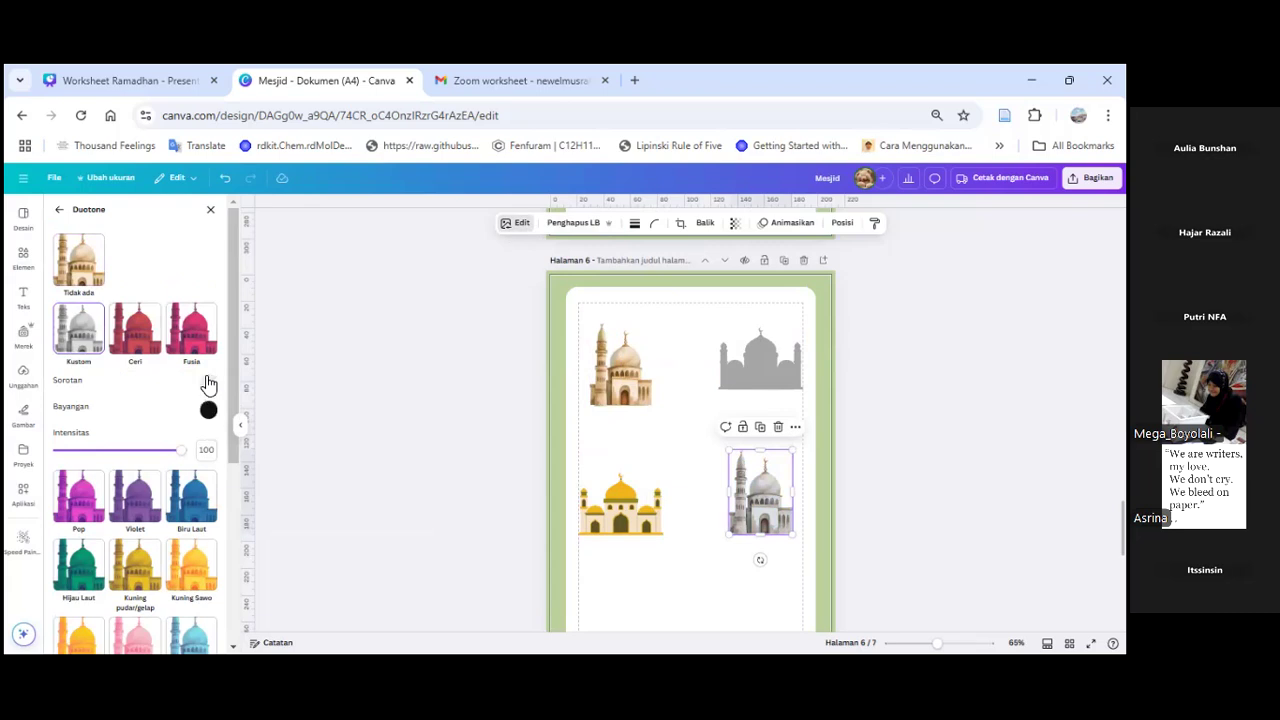
pyautogui.click(207, 383)
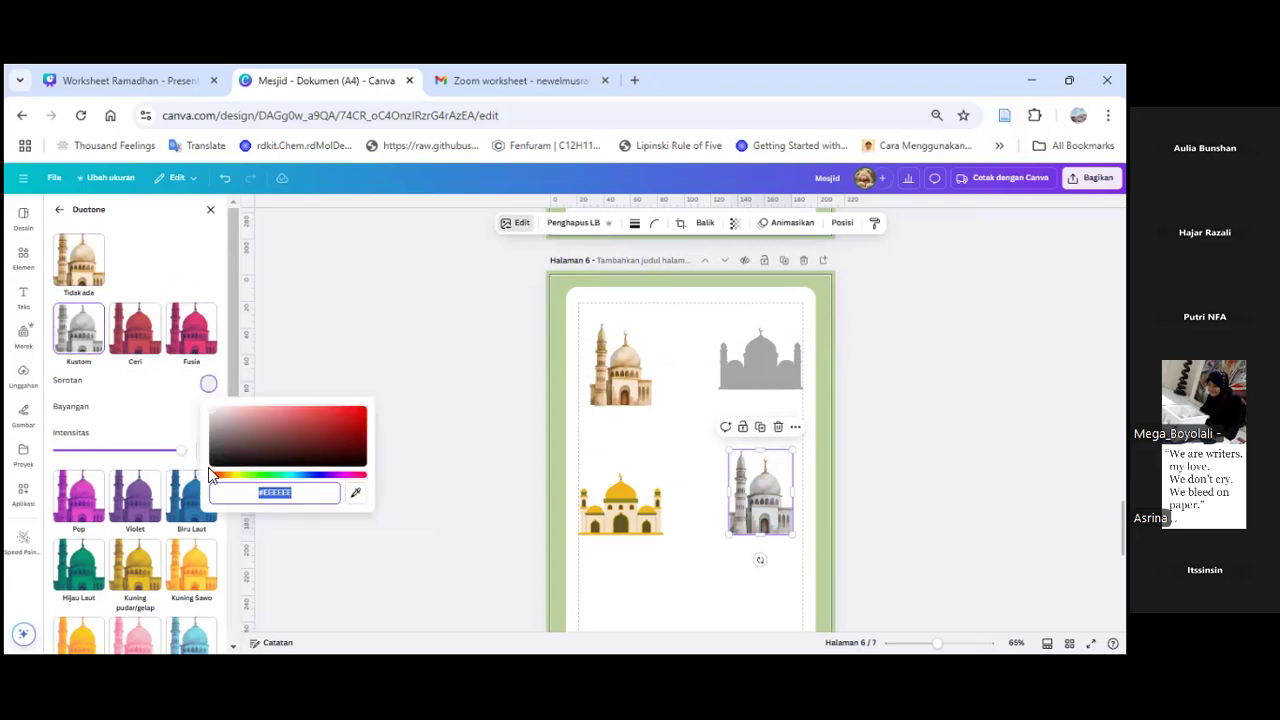
pyautogui.moveTo(209, 469); pyautogui.dragTo(201, 466)
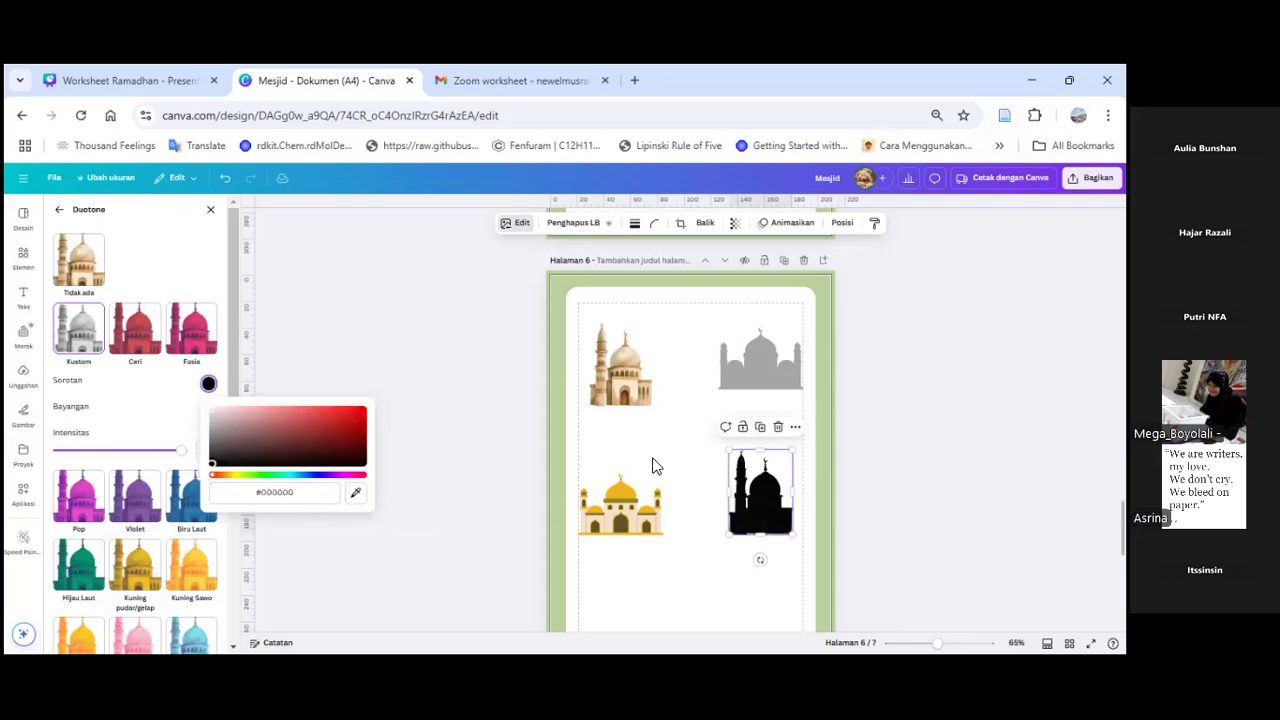
# Step: Recolour the black mosque silhouette's Duotone highlight to #9F9A9A and its shadow to matching grey, both sampled from the grey silhouette above
pyautogui.click(801, 525)
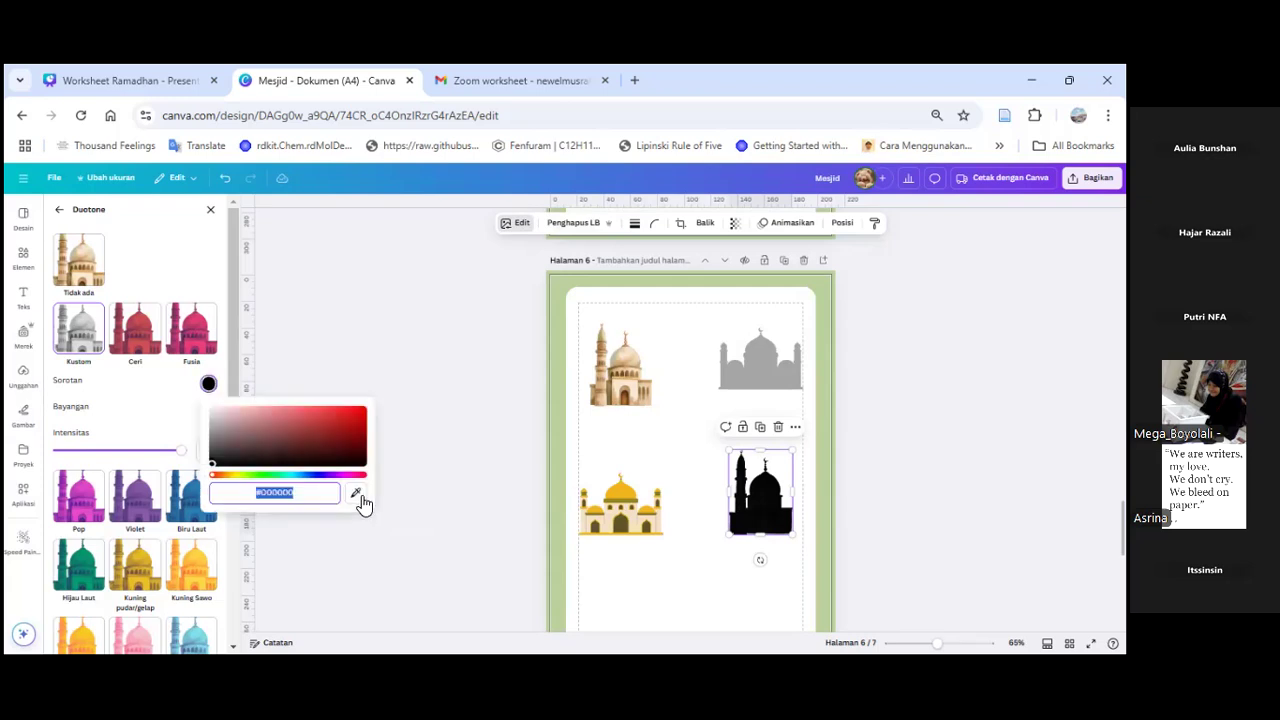
pyautogui.click(357, 494)
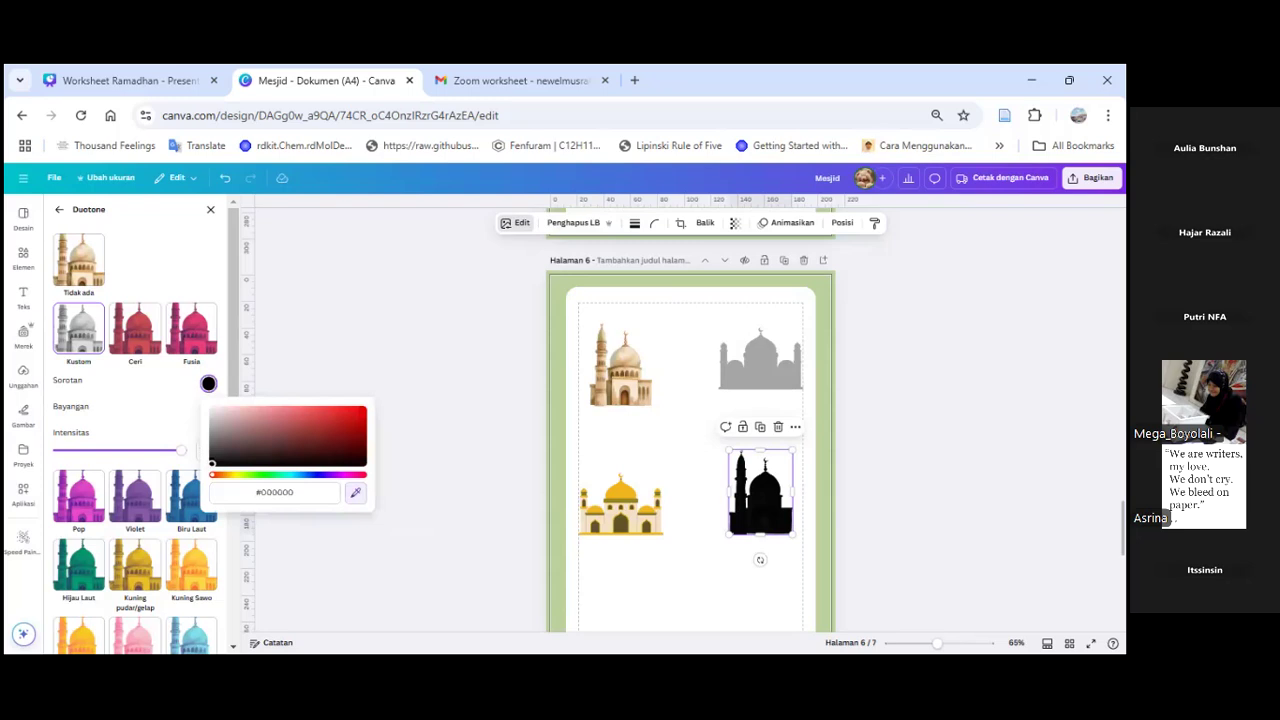
pyautogui.click(356, 495)
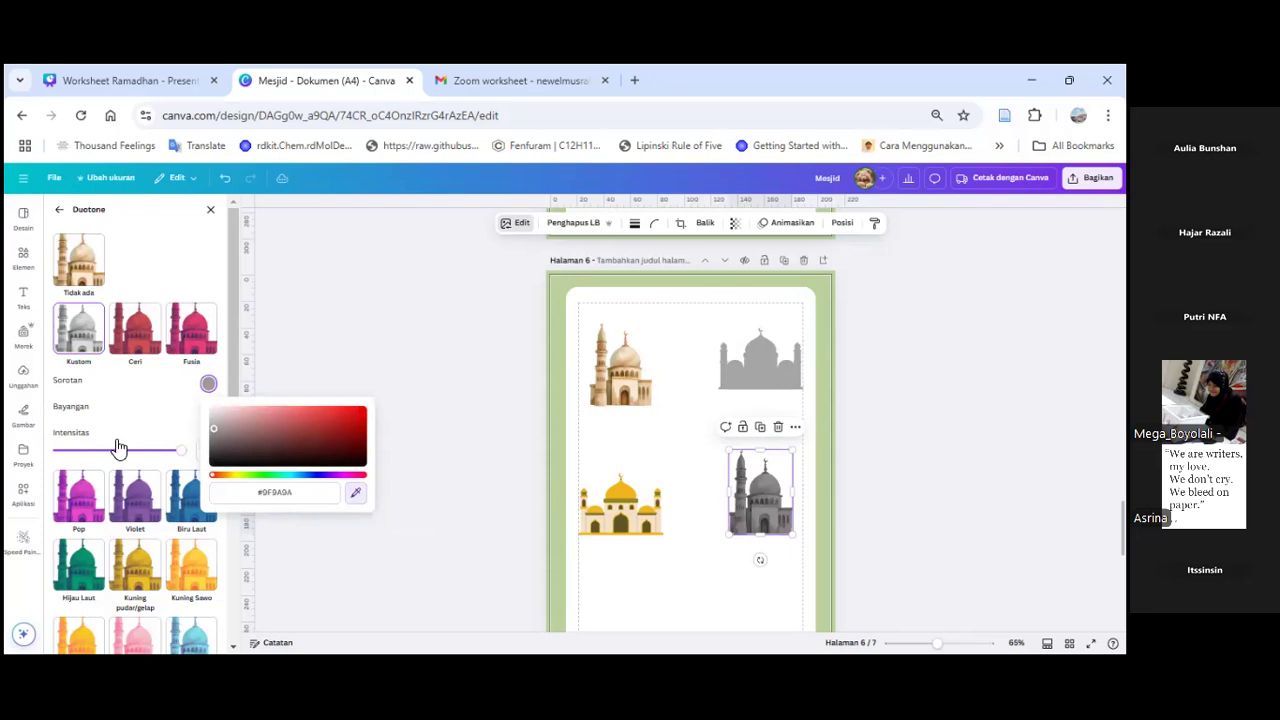
pyautogui.click(172, 412)
pyautogui.click(208, 410)
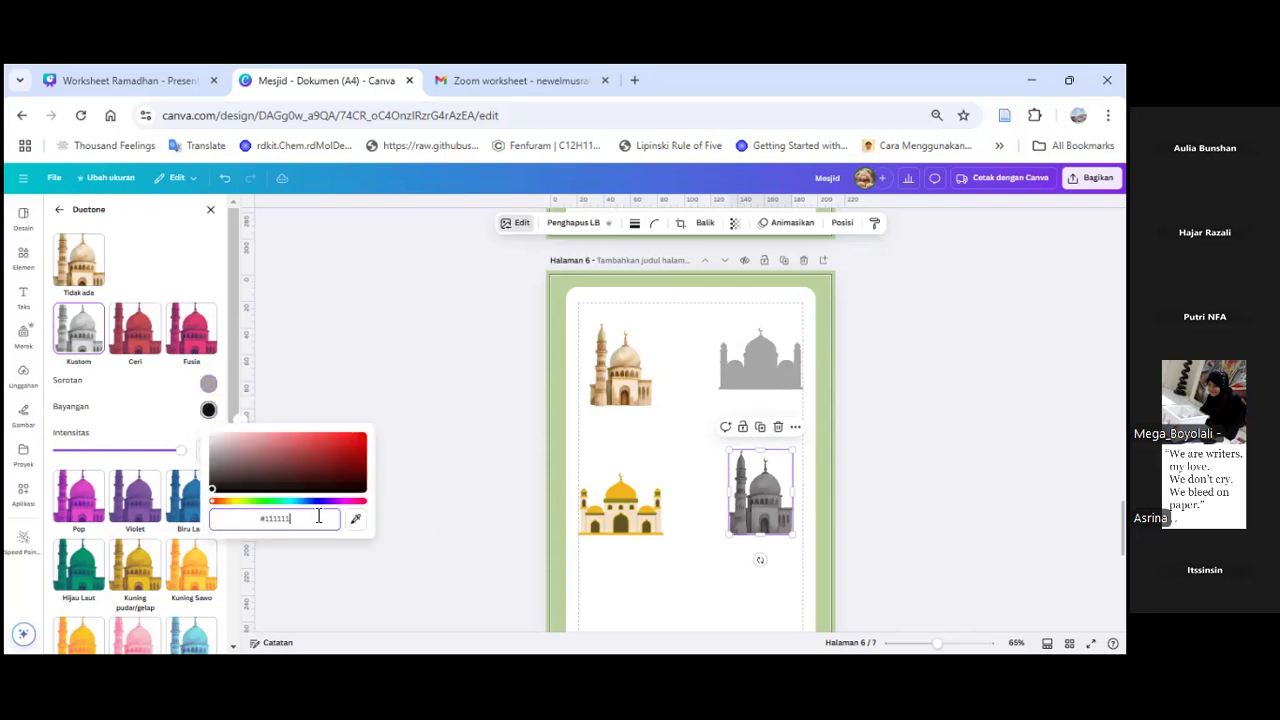
pyautogui.click(356, 521)
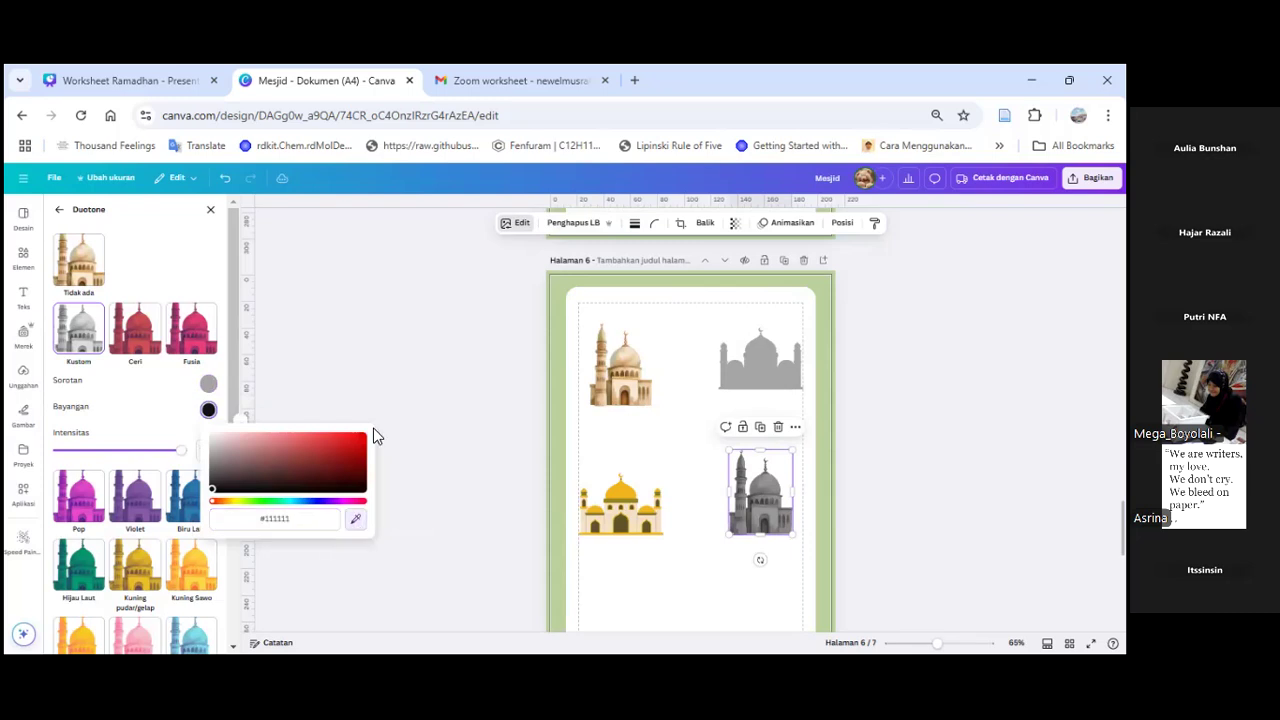
pyautogui.click(887, 518)
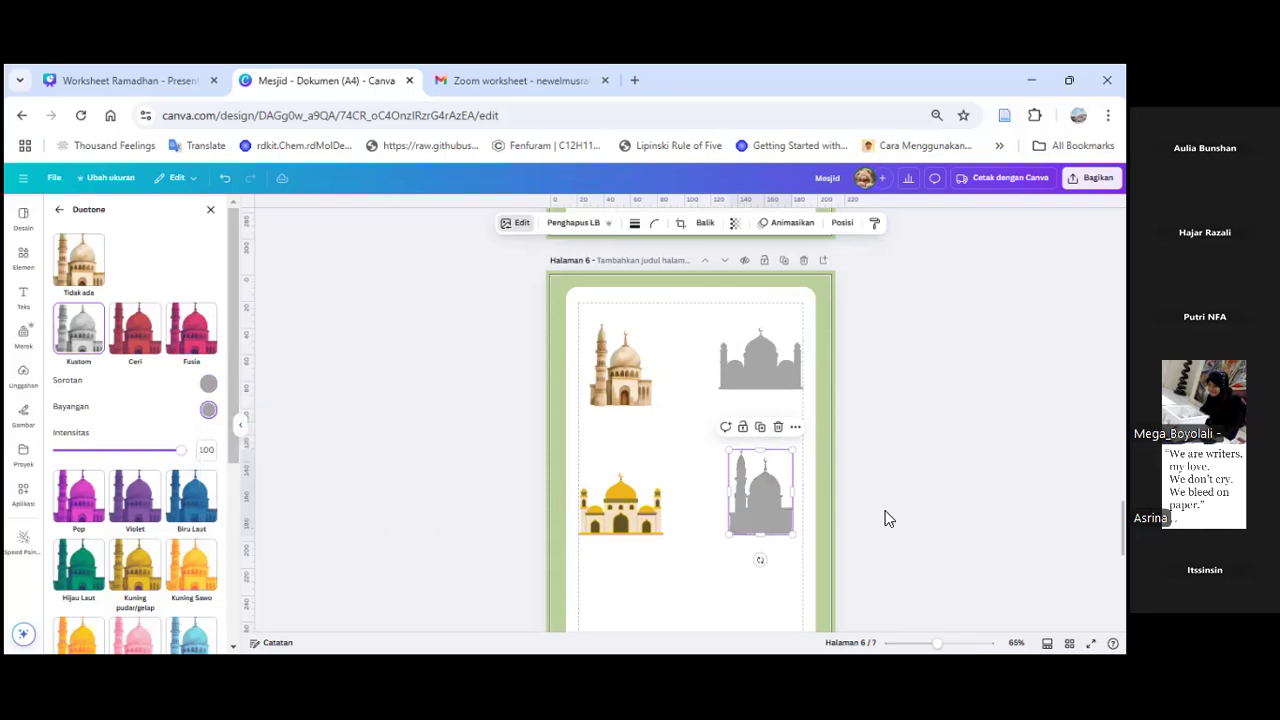
pyautogui.click(210, 210)
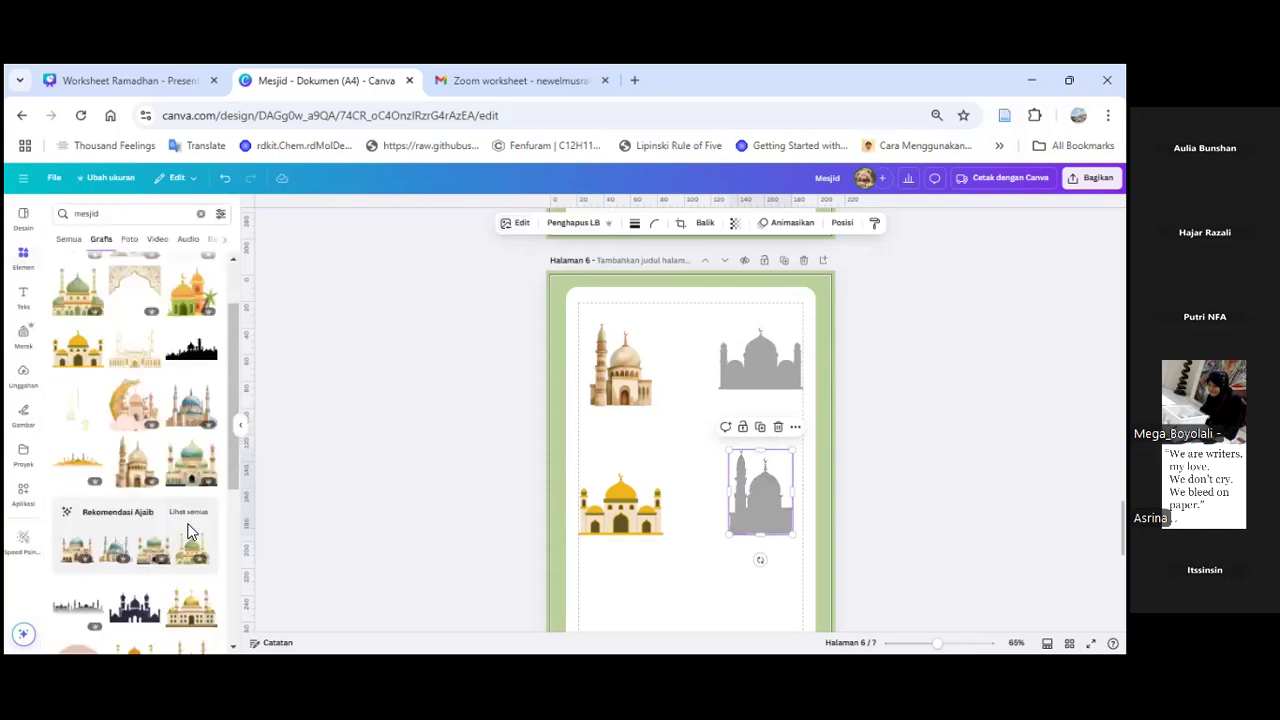
# Step: Add the orange-domed mosque graphic with the palm tree to page 6, shrink it and place it below the yellow mosque
pyautogui.scroll(-3, 165, 518)
pyautogui.scroll(-4, 163, 510)
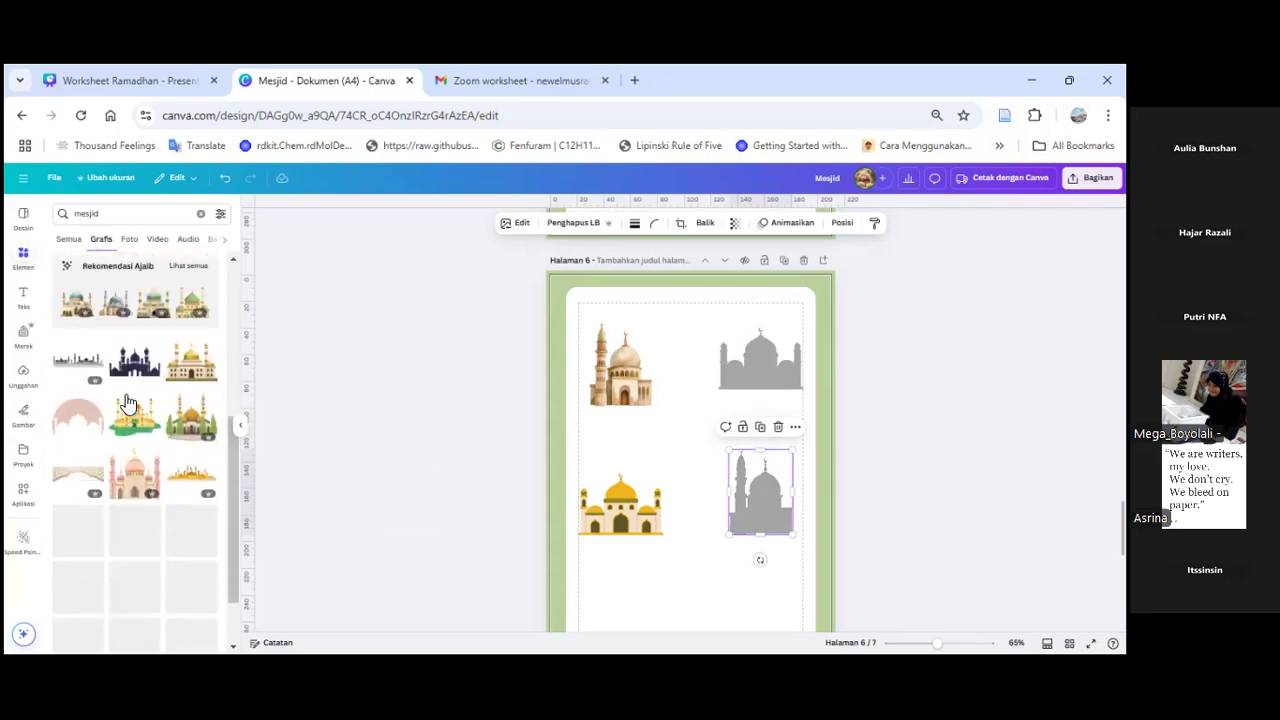
pyautogui.scroll(-2, 86, 420)
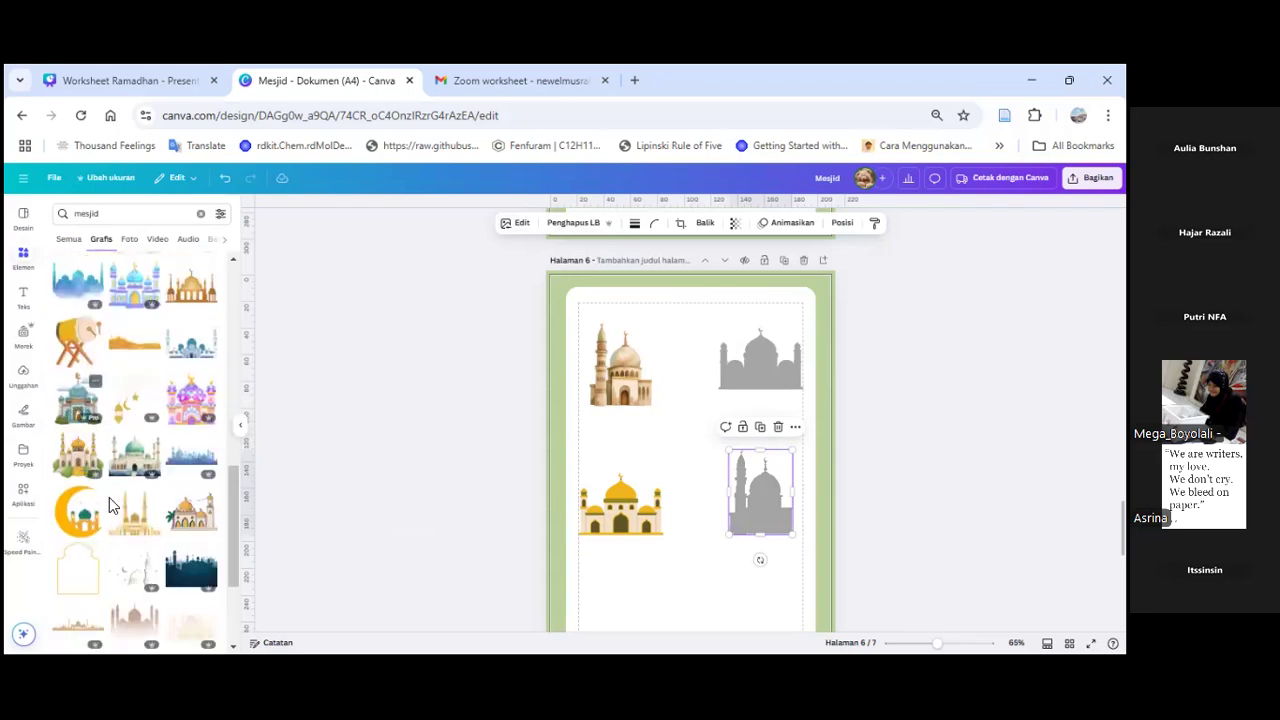
pyautogui.click(185, 520)
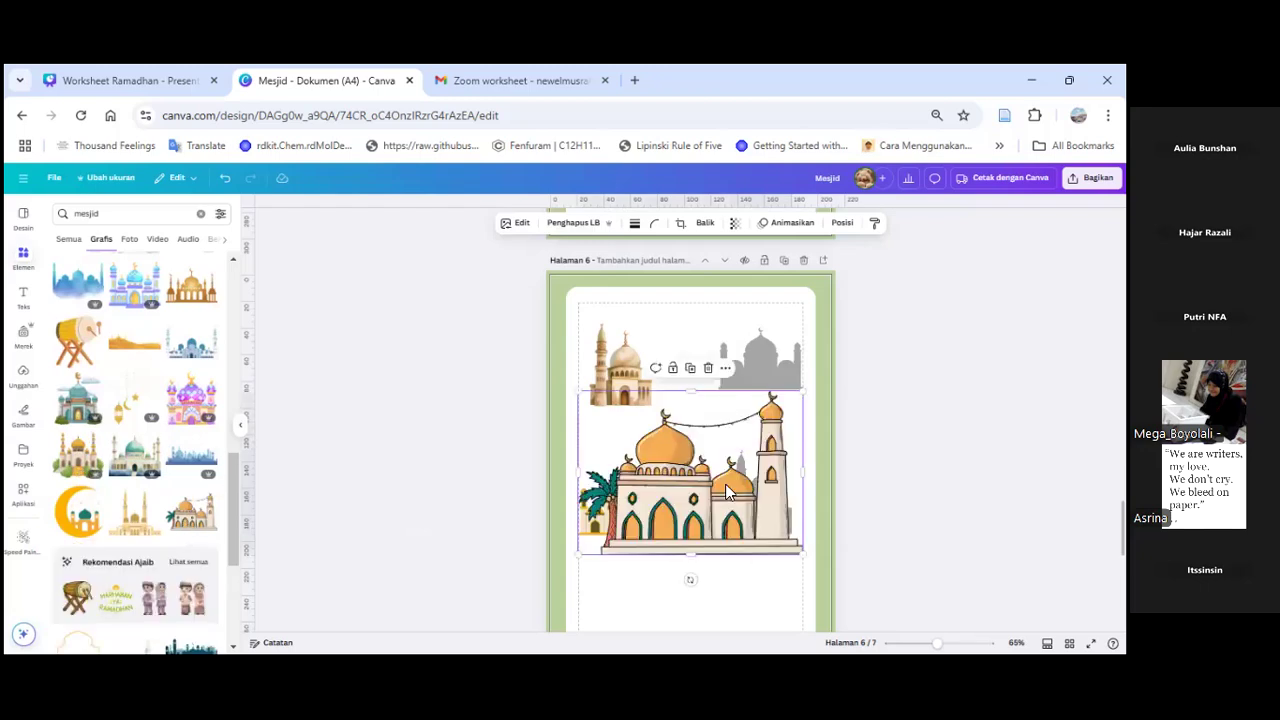
pyautogui.moveTo(777, 350); pyautogui.dragTo(641, 544)
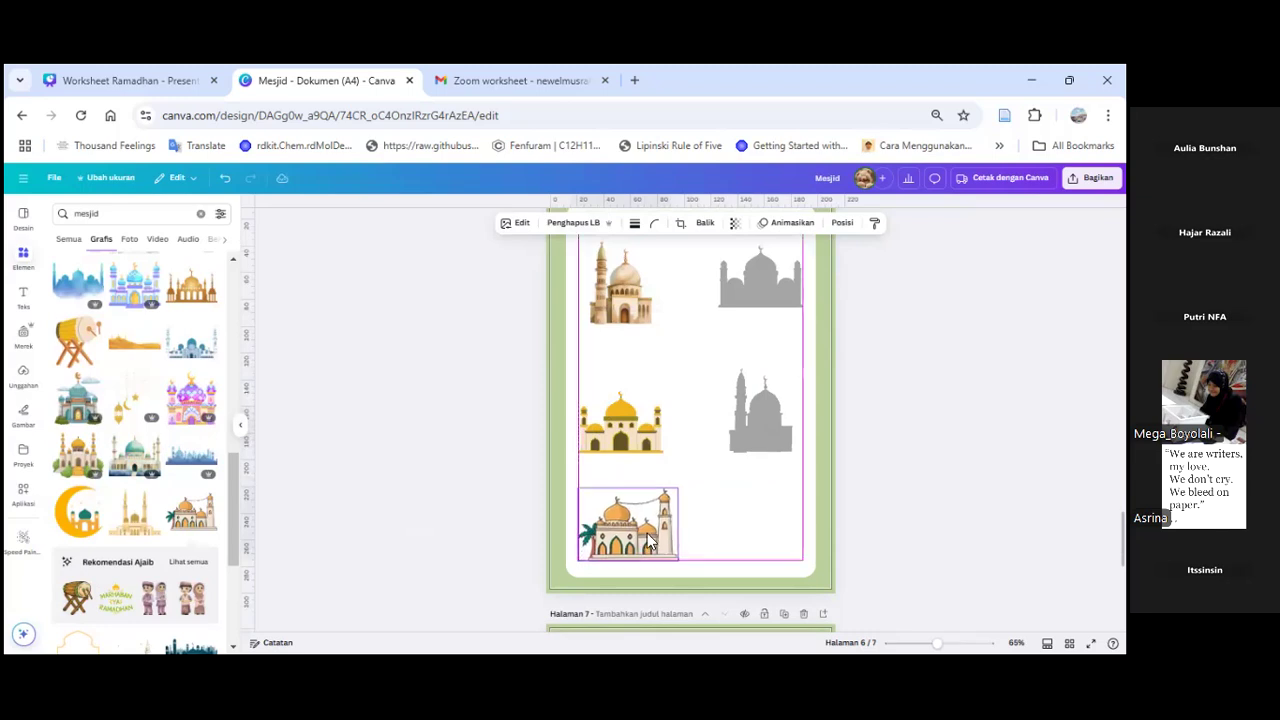
pyautogui.moveTo(678, 488); pyautogui.dragTo(672, 493)
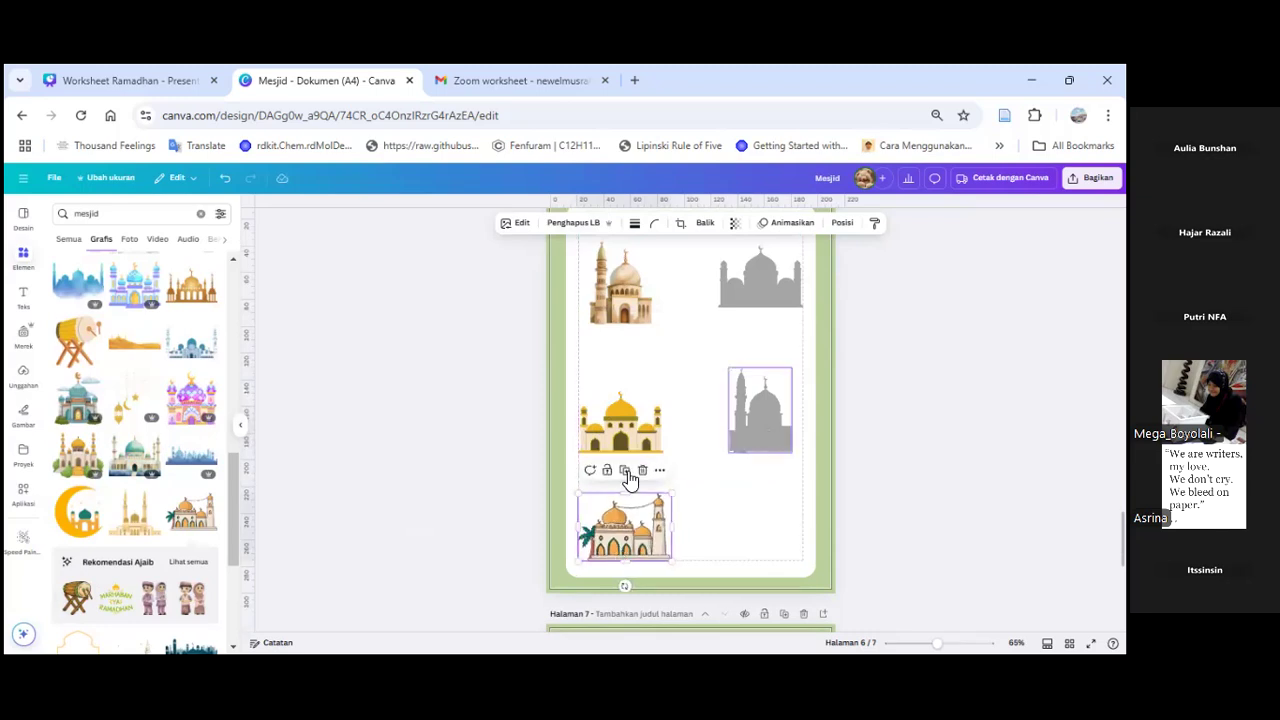
# Step: Move the minaret mosque silhouette to the page's lower right corner and place a copy of the orange-domed mosque opposite the yellow mosque
pyautogui.moveTo(757, 433); pyautogui.dragTo(769, 545)
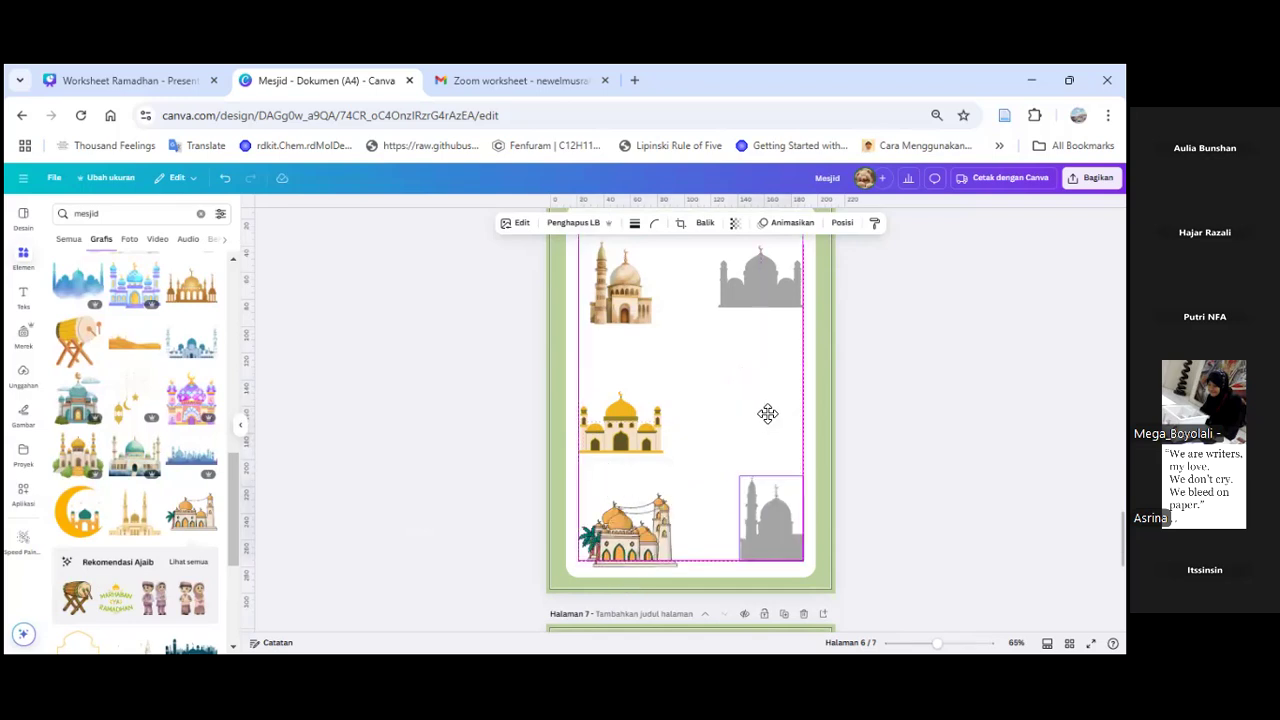
pyautogui.moveTo(771, 438); pyautogui.dragTo(777, 434)
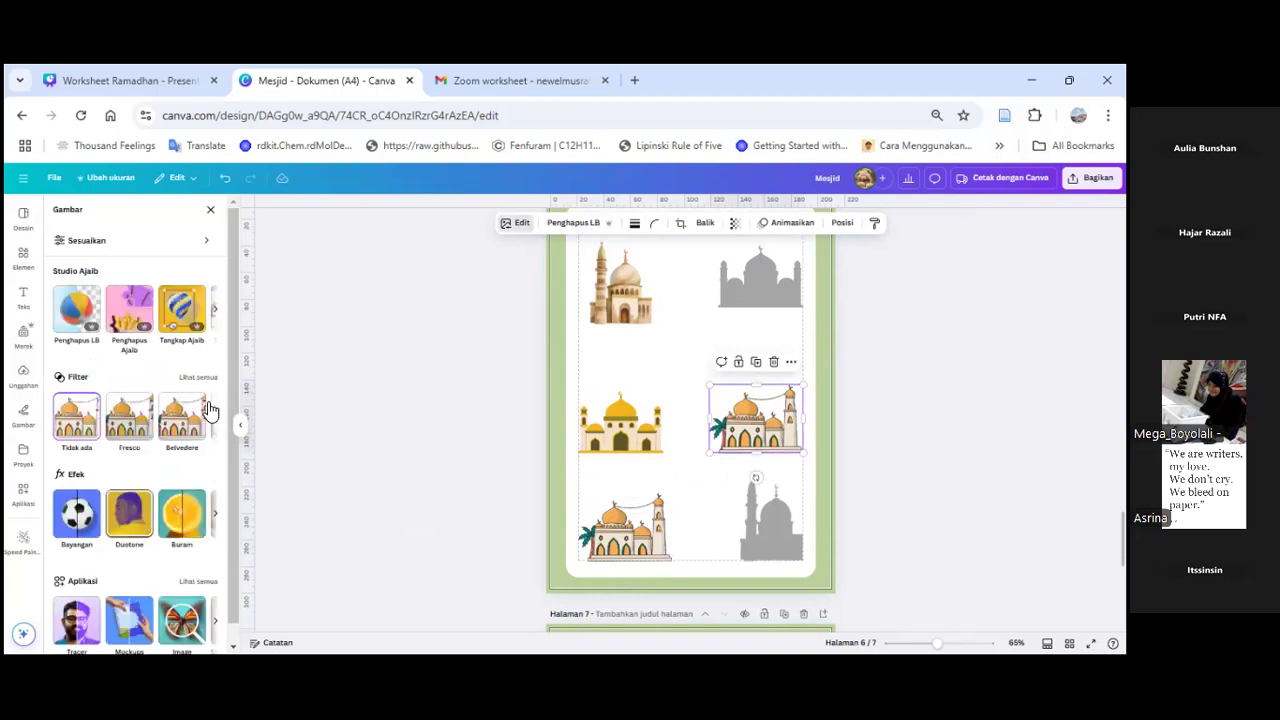
# Step: Apply the Kustom Duotone effect to the copied orange-domed mosque, sampling highlight and shadow from a grey silhouette to make it solid grey
pyautogui.click(129, 513)
pyautogui.click(80, 338)
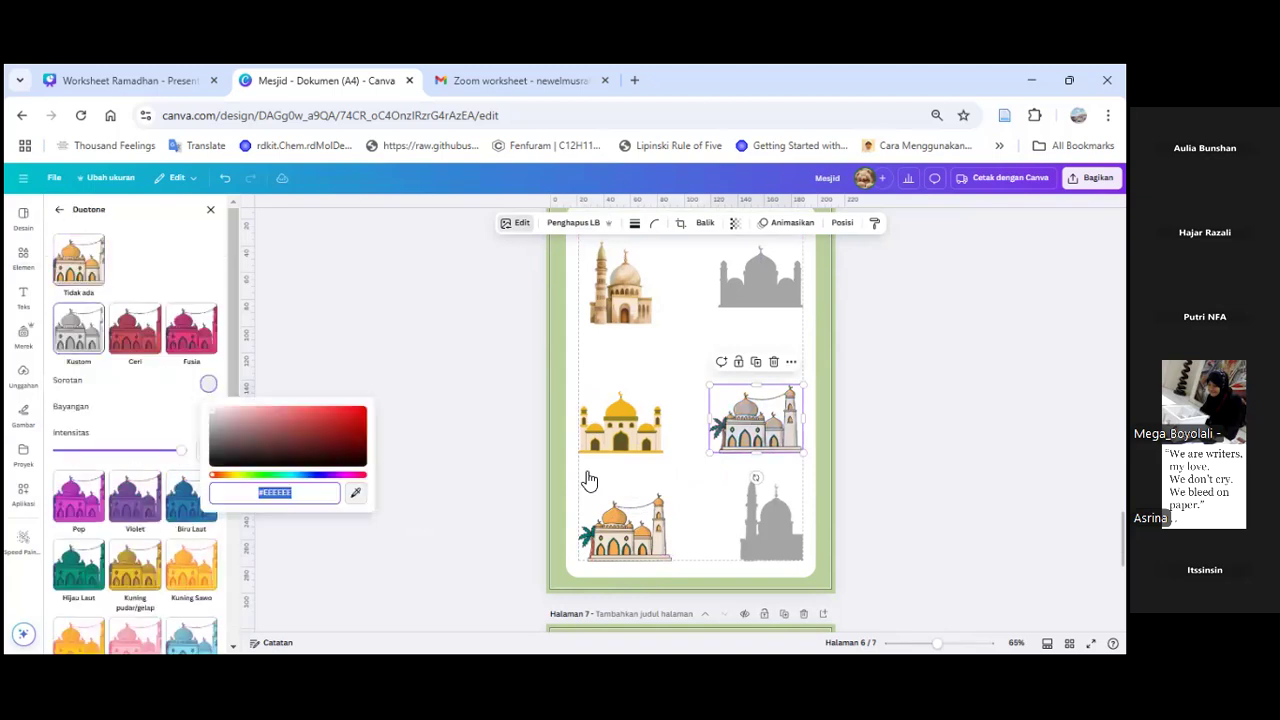
pyautogui.click(356, 493)
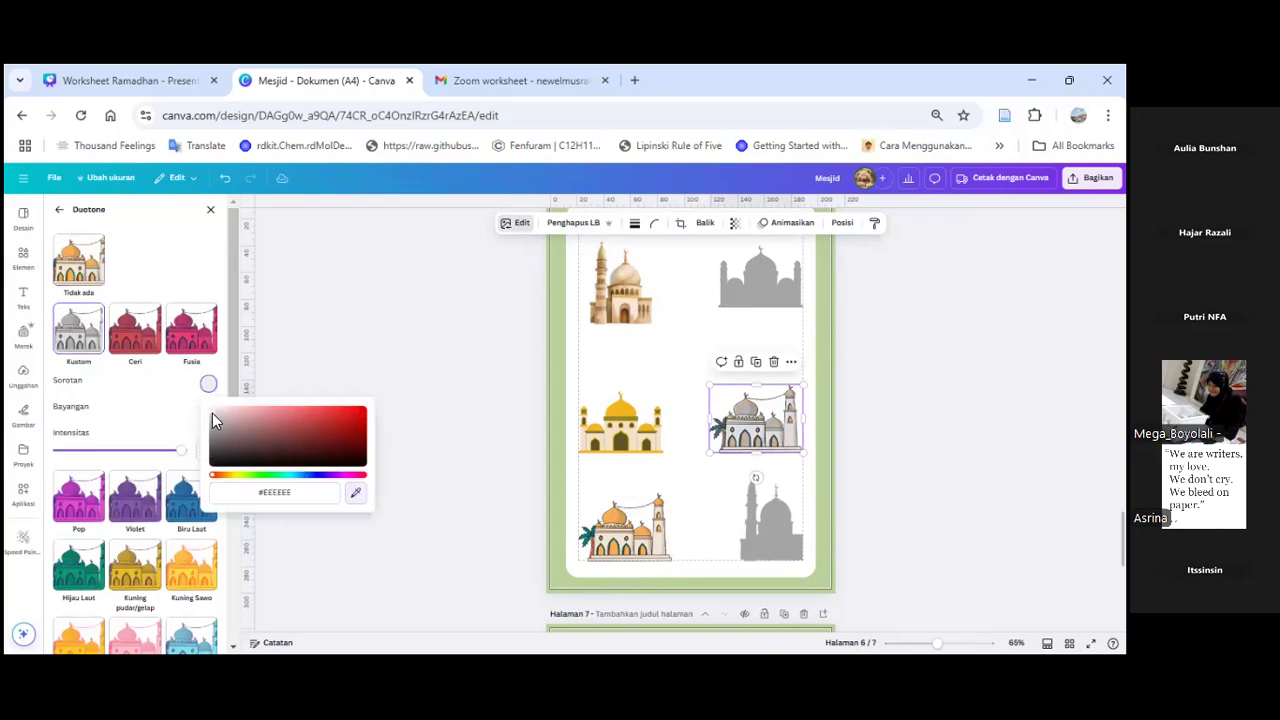
pyautogui.click(760, 288)
pyautogui.click(208, 410)
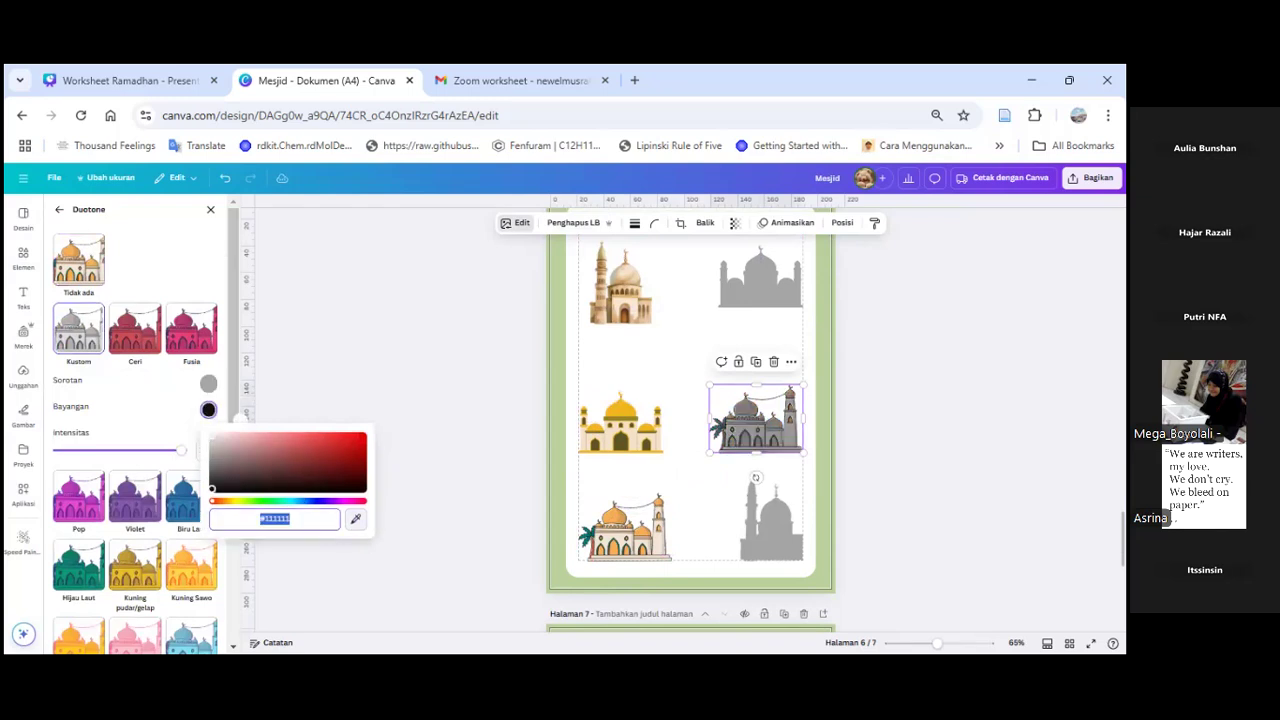
pyautogui.click(355, 518)
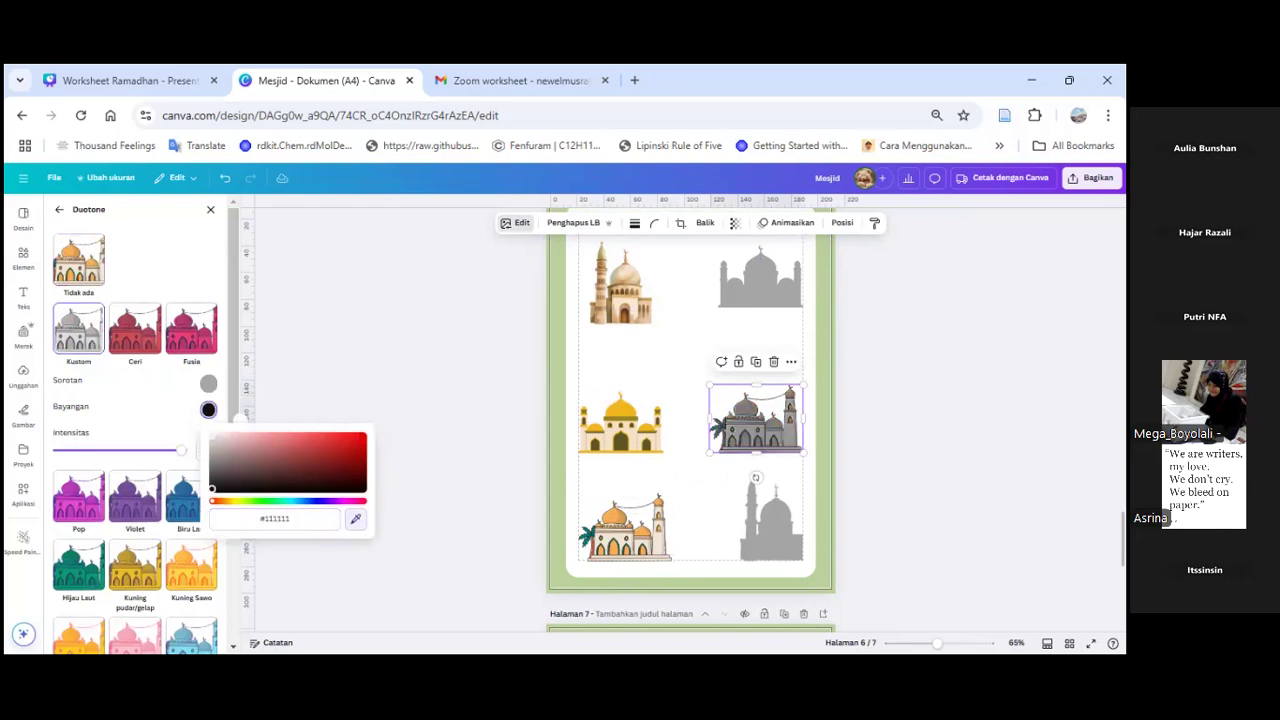
pyautogui.click(371, 405)
pyautogui.click(542, 374)
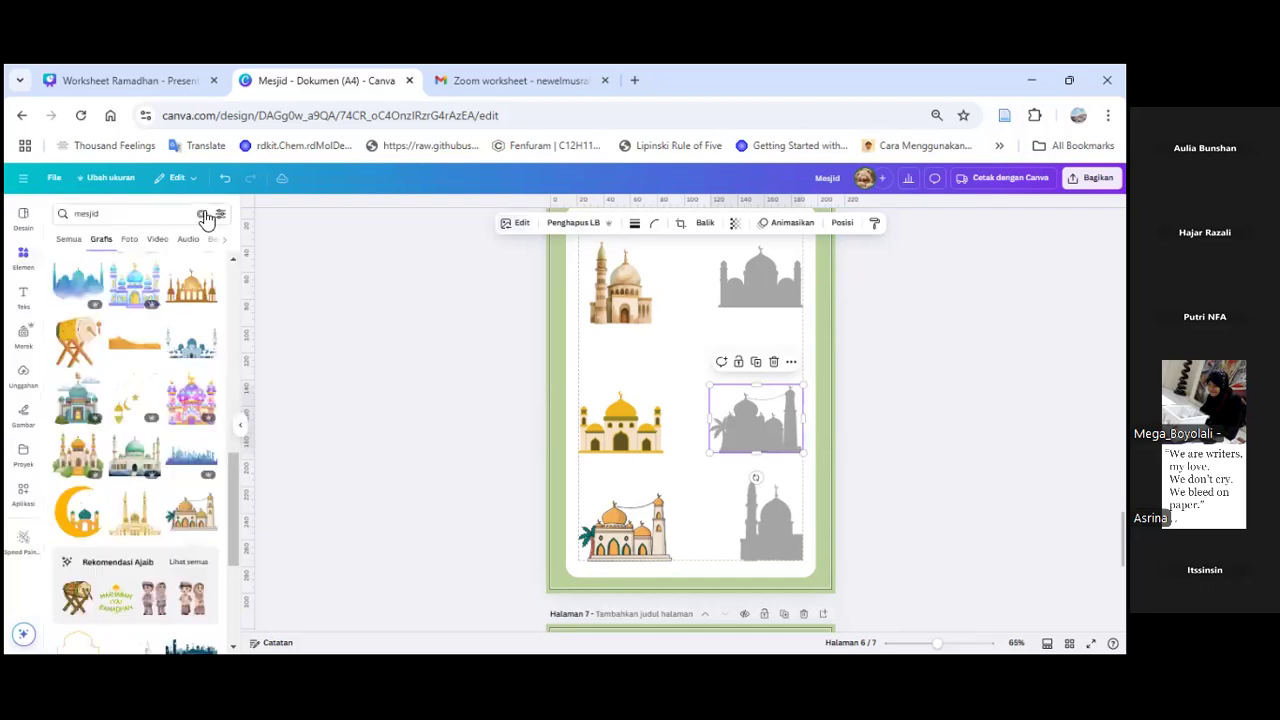
# Step: Search the elements for "lingkaran", add the filled circle shape, and shrink it to a small dot beside the beige mosque
pyautogui.doubleClick(121, 217)
pyautogui.press('BackSpace')
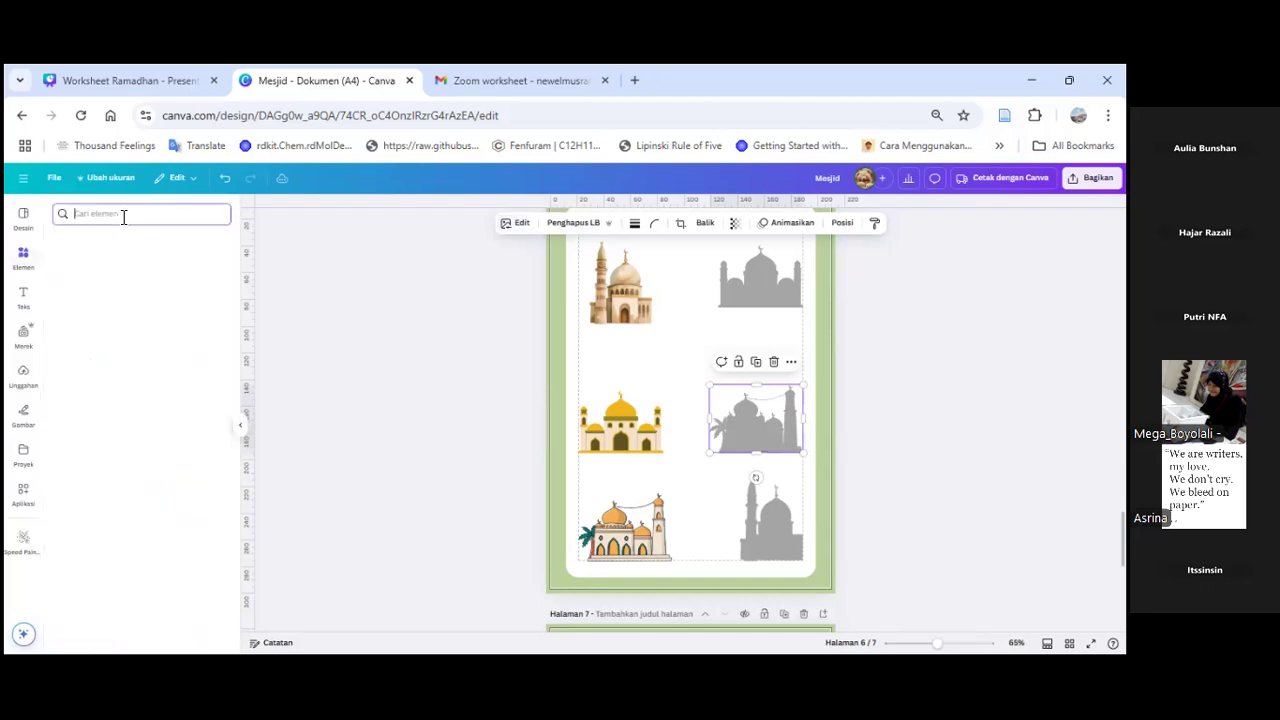
pyautogui.write('lingka')
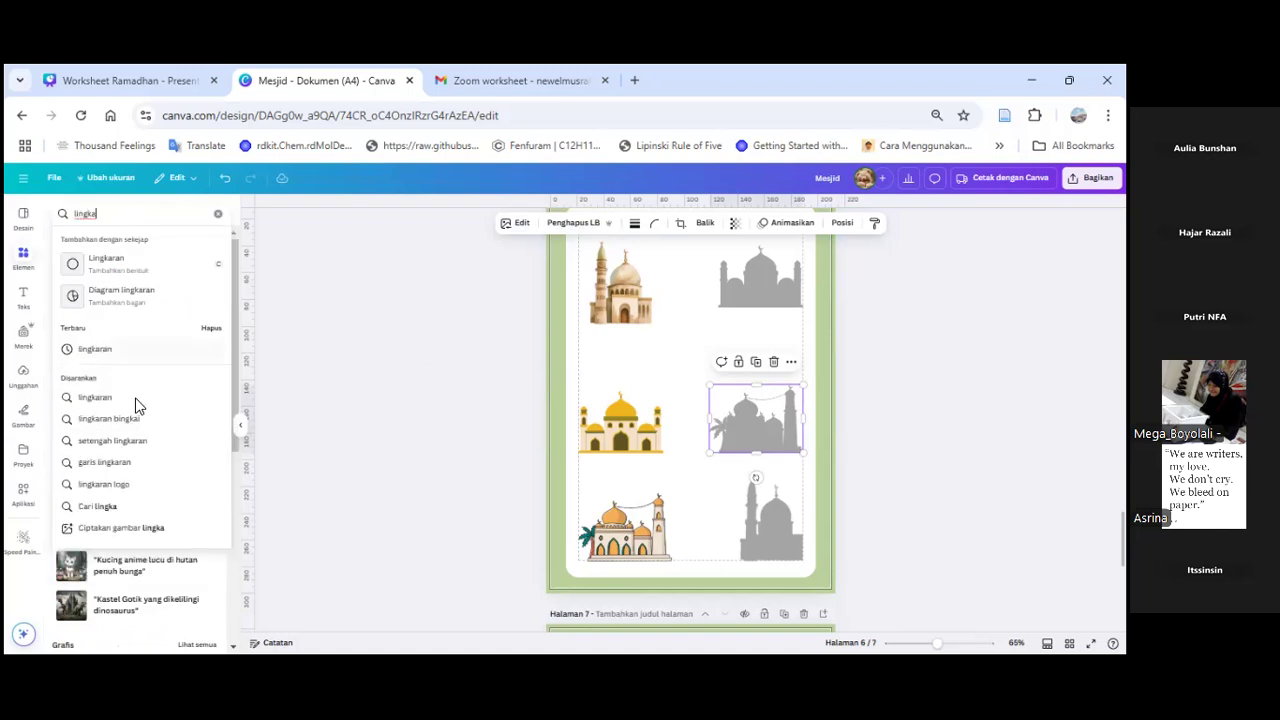
pyautogui.click(136, 402)
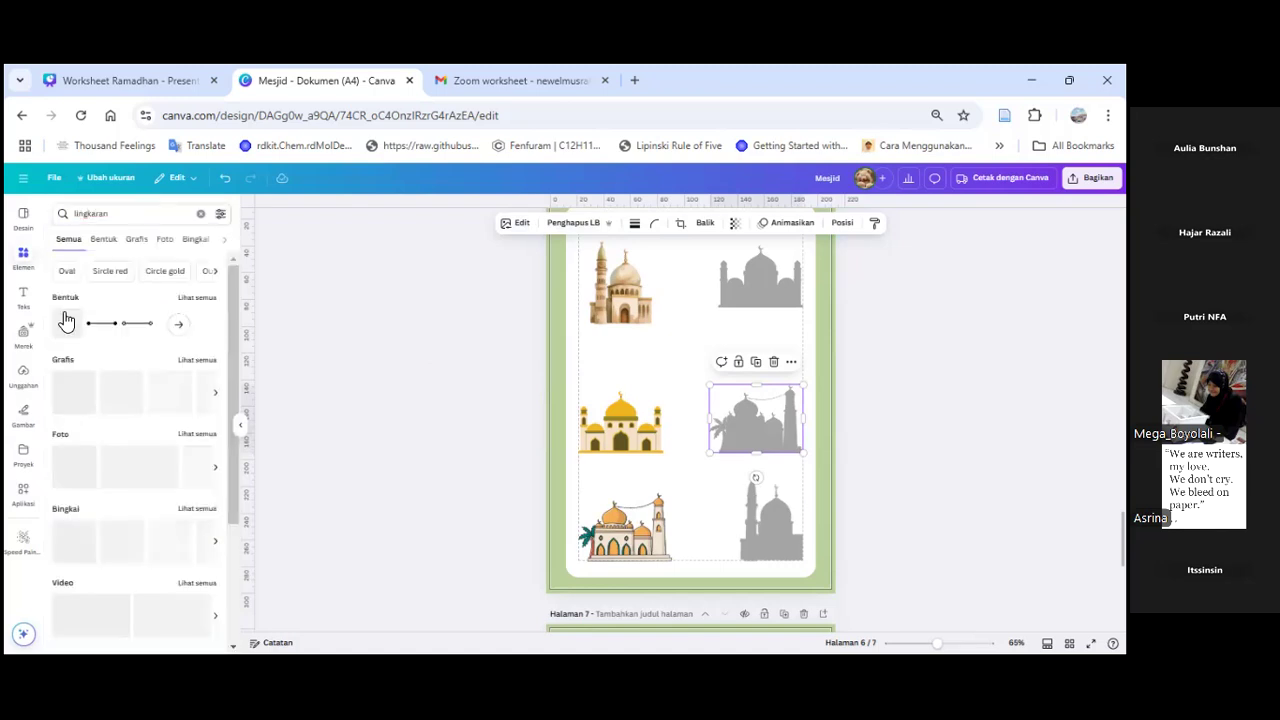
pyautogui.click(67, 323)
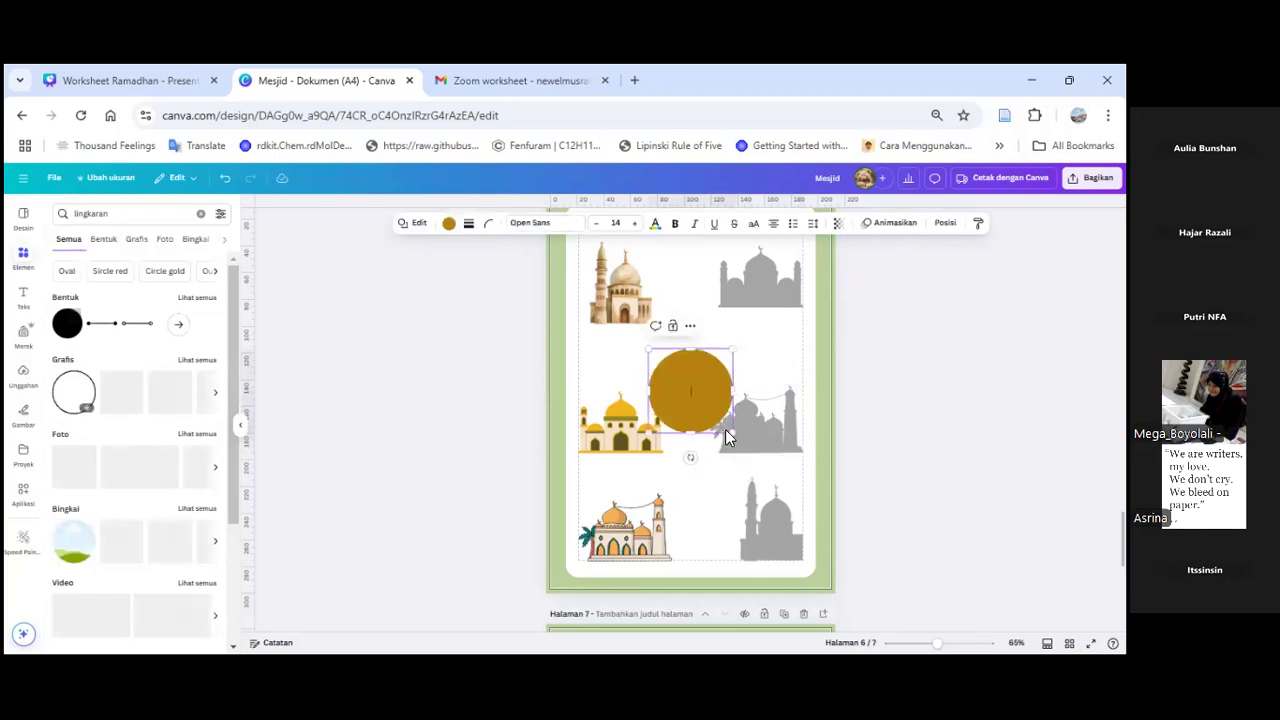
pyautogui.moveTo(660, 366); pyautogui.dragTo(680, 323)
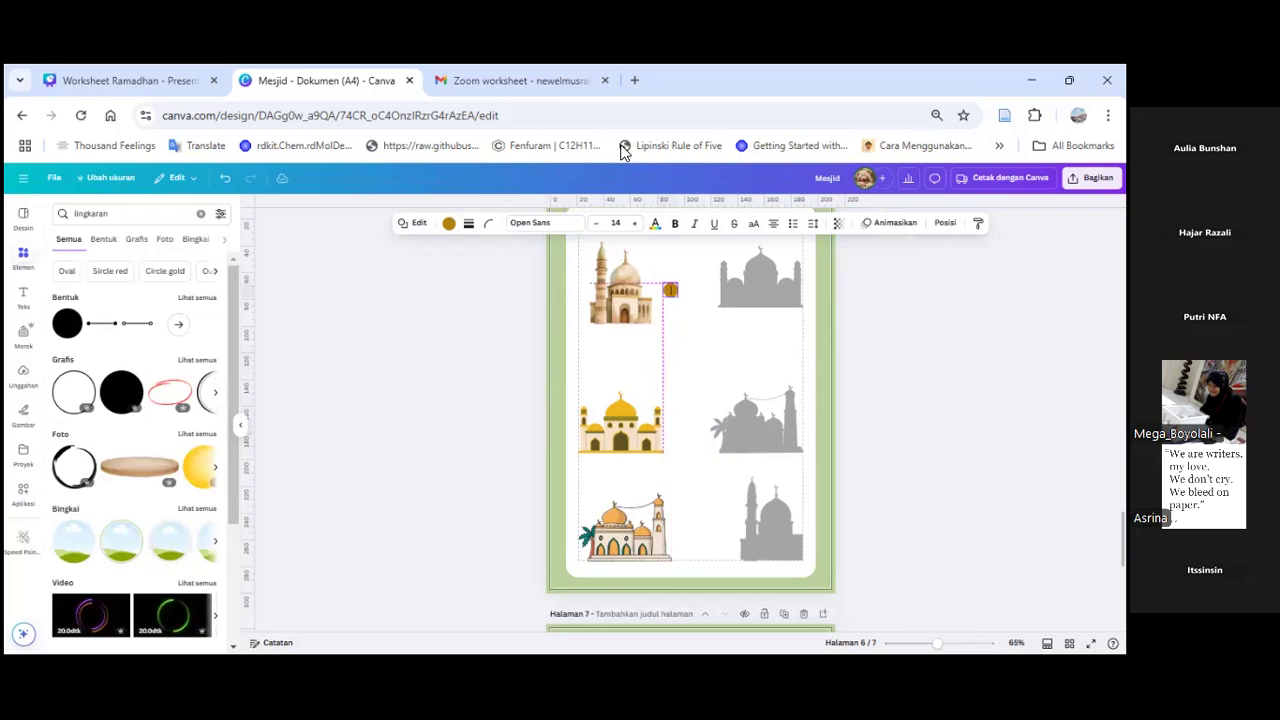
# Step: Remove the small circle's fill and give it a solid black border of thickness 2
pyautogui.click(449, 224)
pyautogui.click(89, 295)
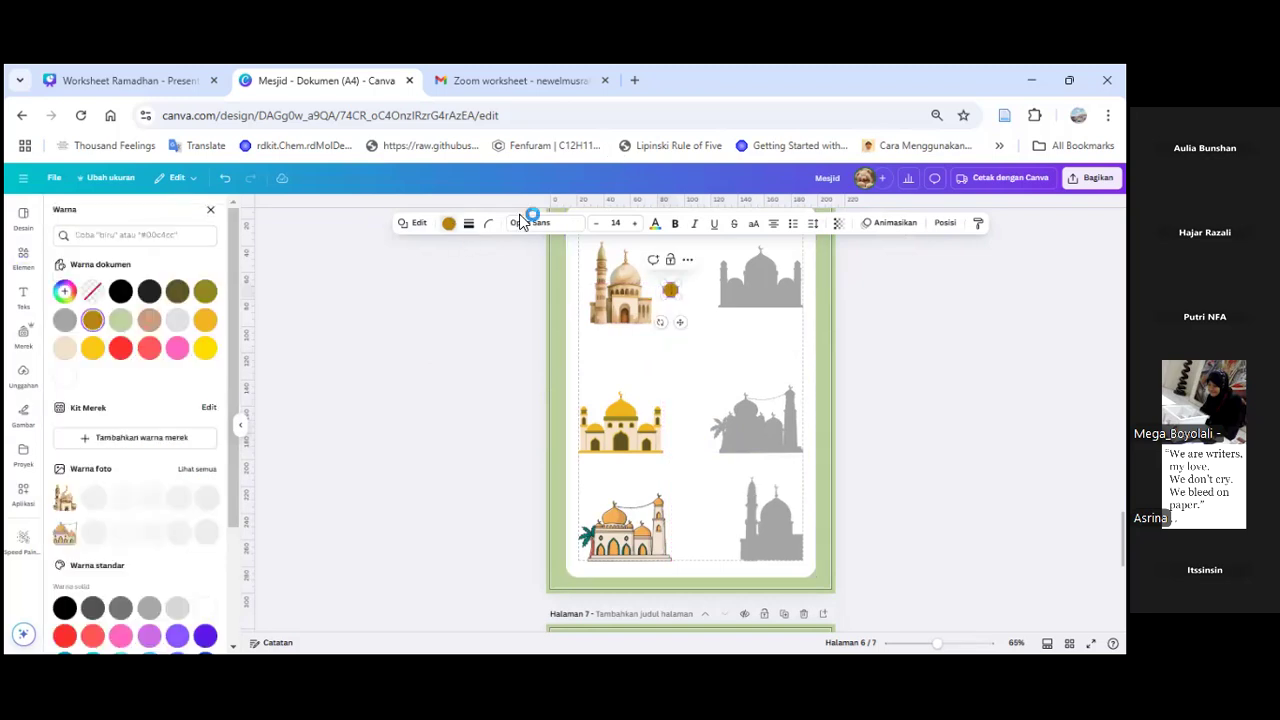
pyautogui.click(469, 224)
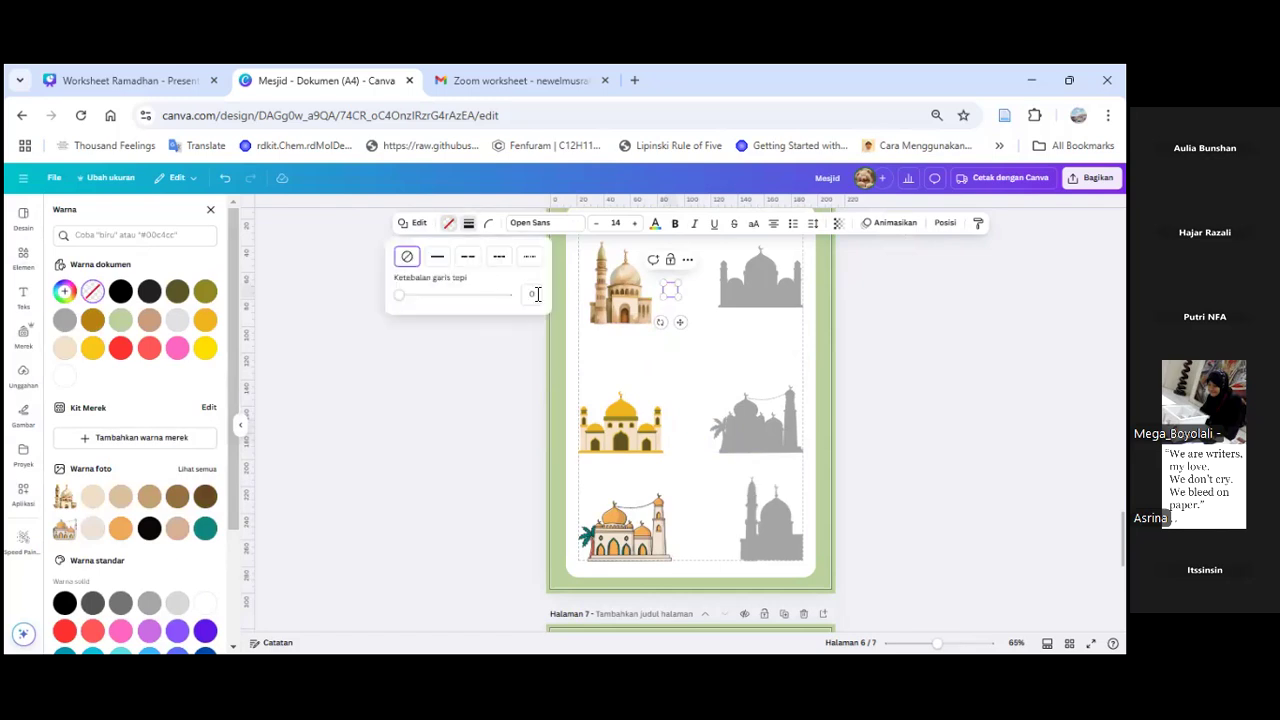
pyautogui.click(538, 295)
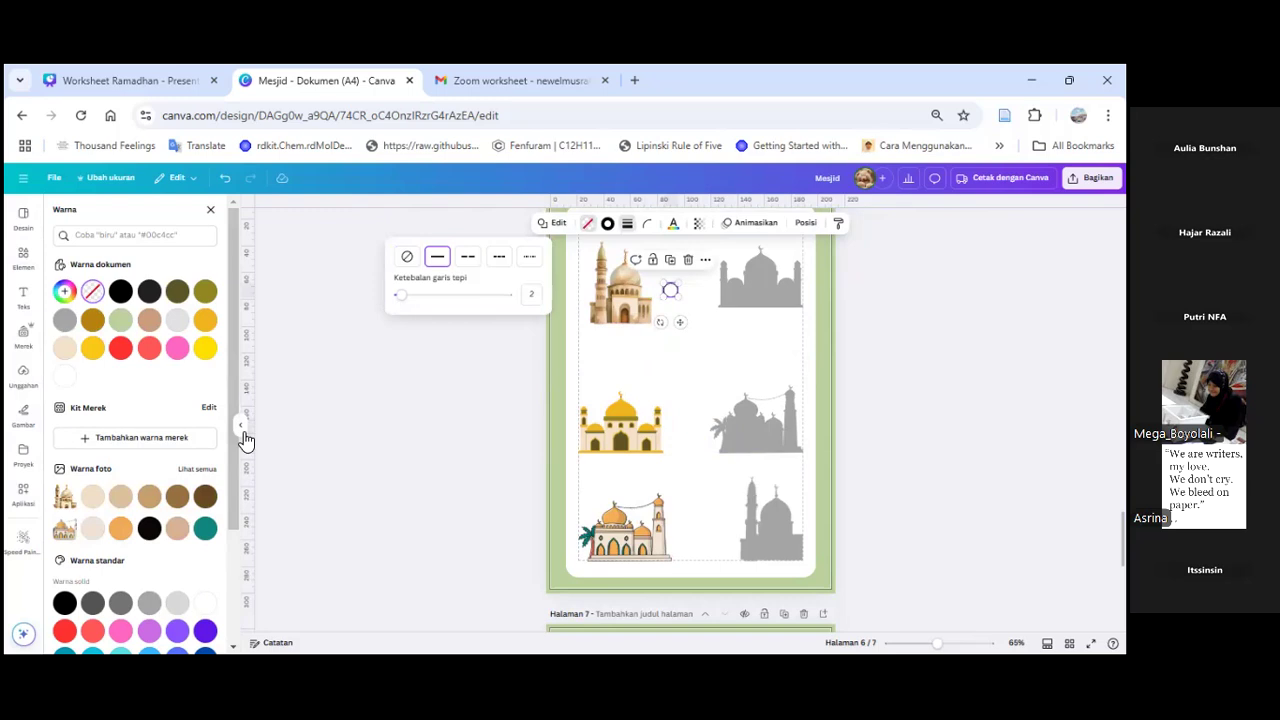
pyautogui.click(523, 318)
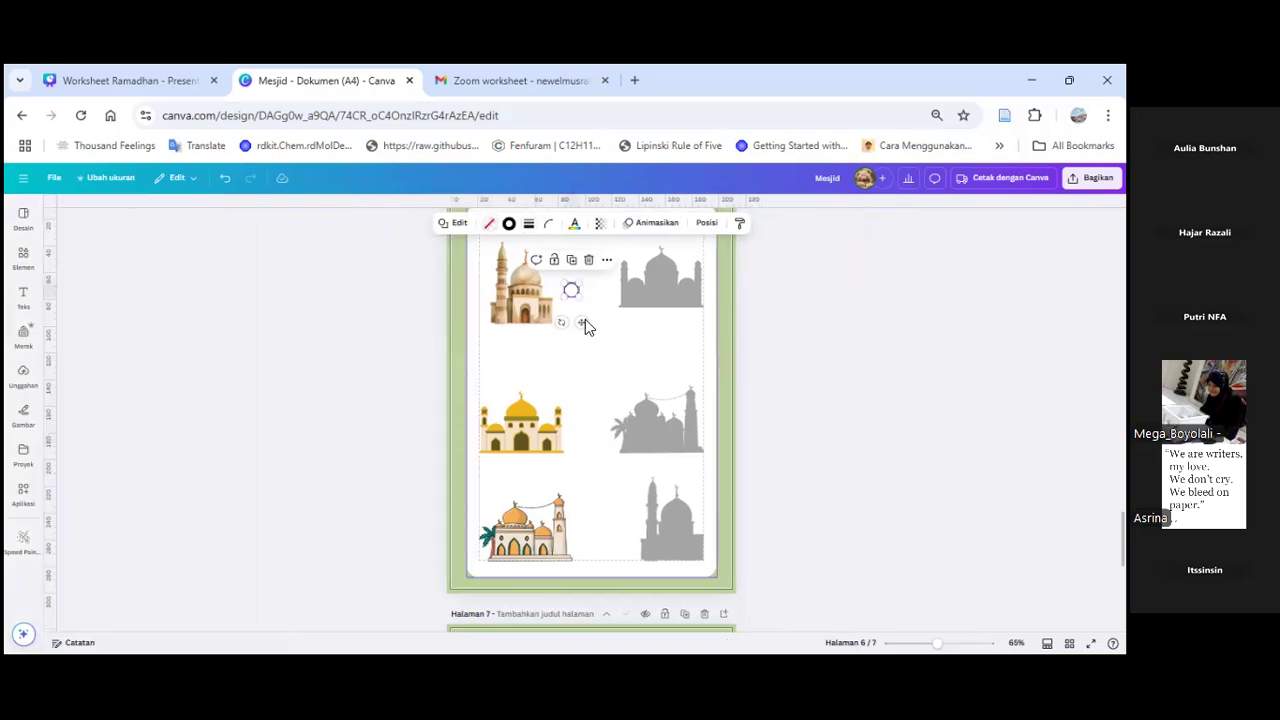
# Step: Duplicate the outlined circle and place the copy level with it, next to the upper grey silhouette
pyautogui.hotkey('ctrl', 'd')
pyautogui.moveTo(586, 324); pyautogui.dragTo(637, 320)
pyautogui.click(761, 304)
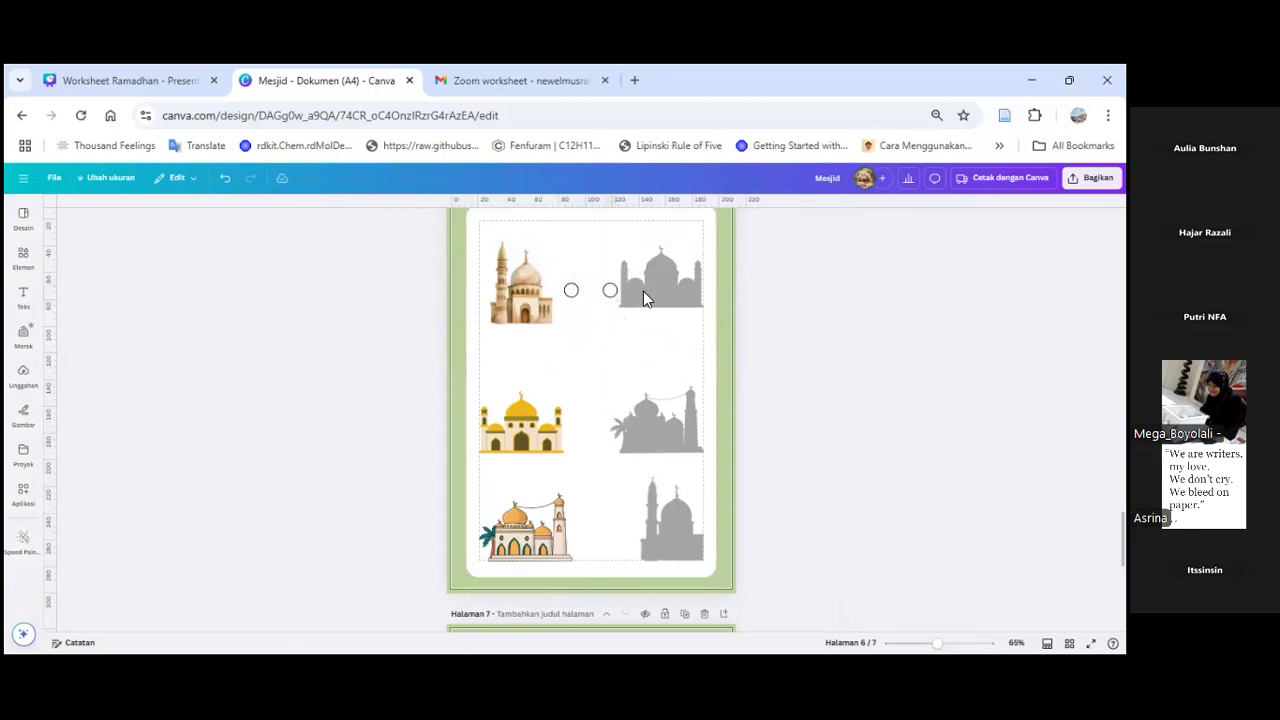
# Step: Duplicate the pair of circles twice, placing one pair in the yellow mosque's row and one in the orange-domed mosque's row
pyautogui.click(570, 295)
pyautogui.keyDown('shift'); pyautogui.click(614, 292); pyautogui.keyUp('shift')
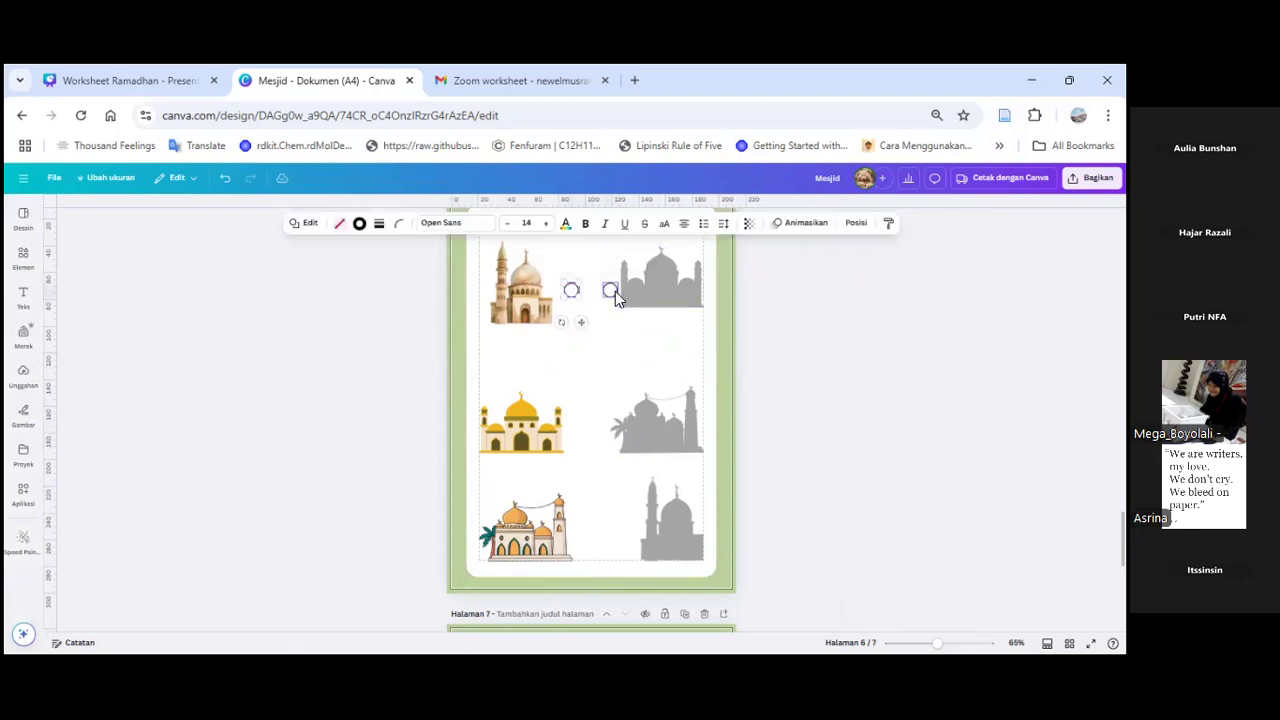
pyautogui.click(614, 268)
pyautogui.moveTo(603, 322); pyautogui.dragTo(607, 468)
pyautogui.click(612, 403)
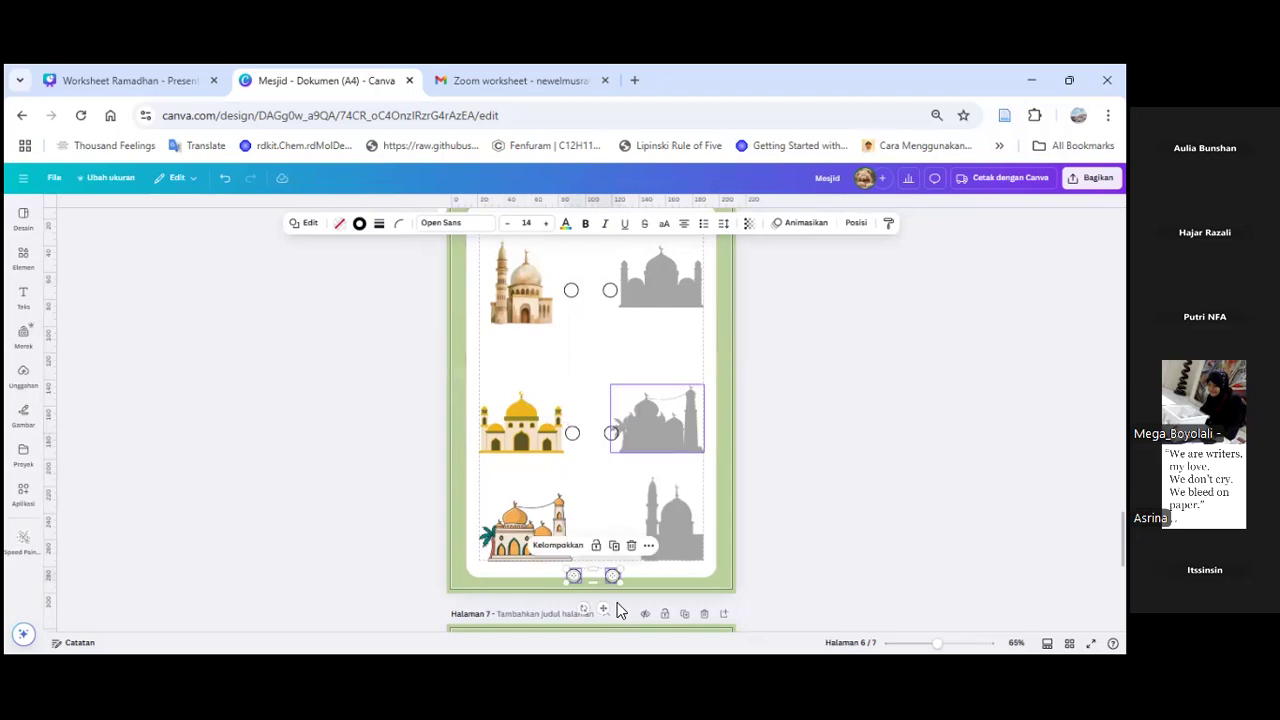
pyautogui.moveTo(613, 562); pyautogui.dragTo(604, 564)
pyautogui.click(806, 476)
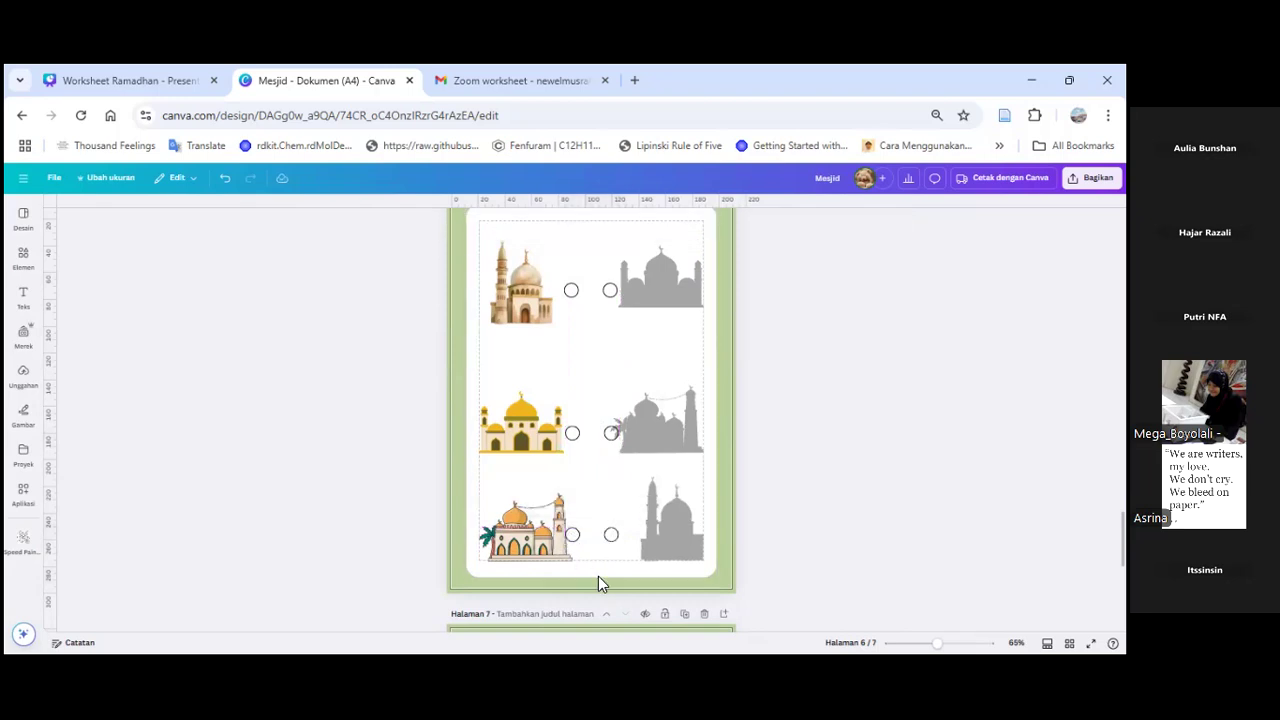
# Step: Shift the bottom pair of circles slightly right so that it clears the orange-domed mosque
pyautogui.click(572, 534)
pyautogui.moveTo(601, 567); pyautogui.dragTo(614, 568)
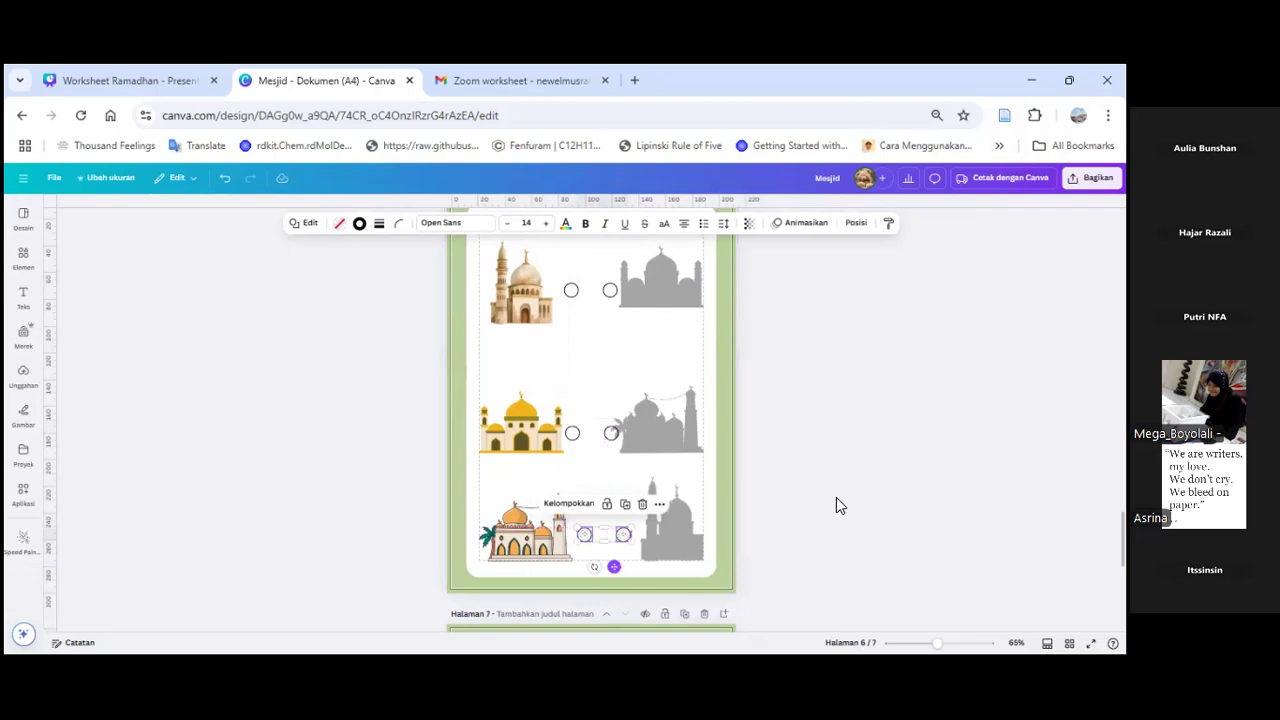
pyautogui.click(837, 499)
pyautogui.scroll(1, 837, 499)
pyautogui.scroll(-1, 837, 499)
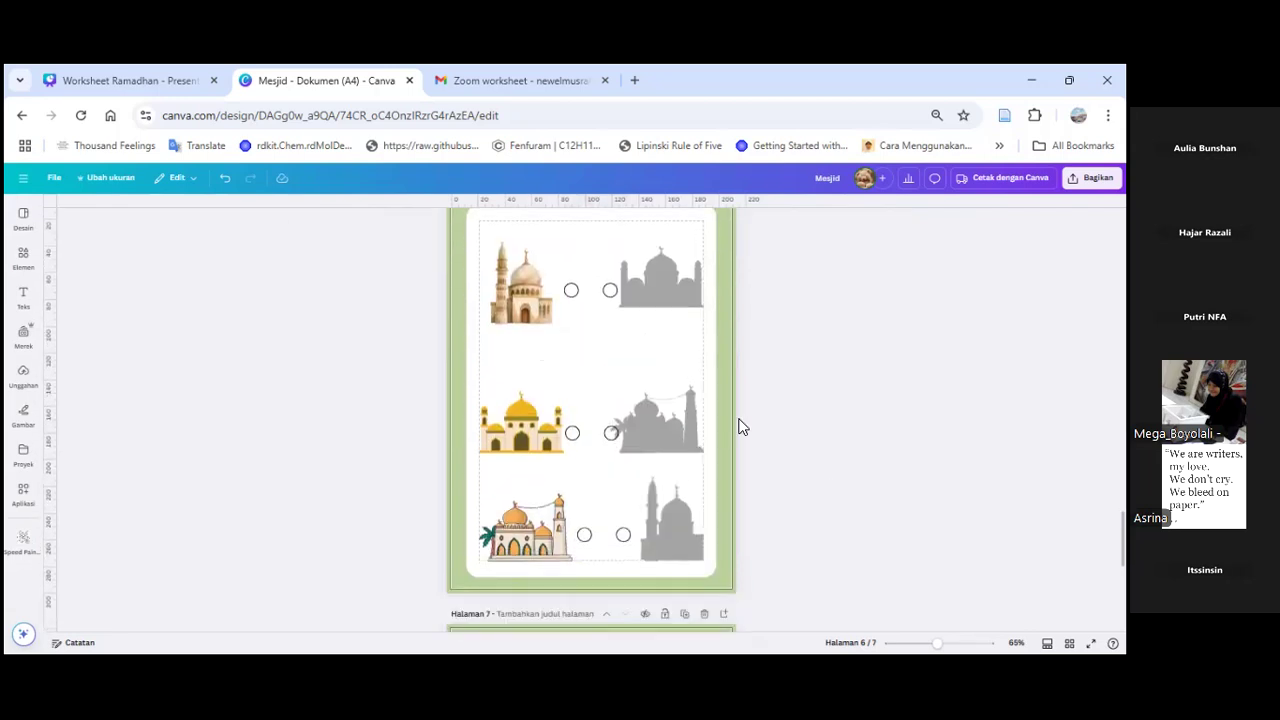
pyautogui.scroll(-1, 795, 436)
pyautogui.scroll(3, 769, 443)
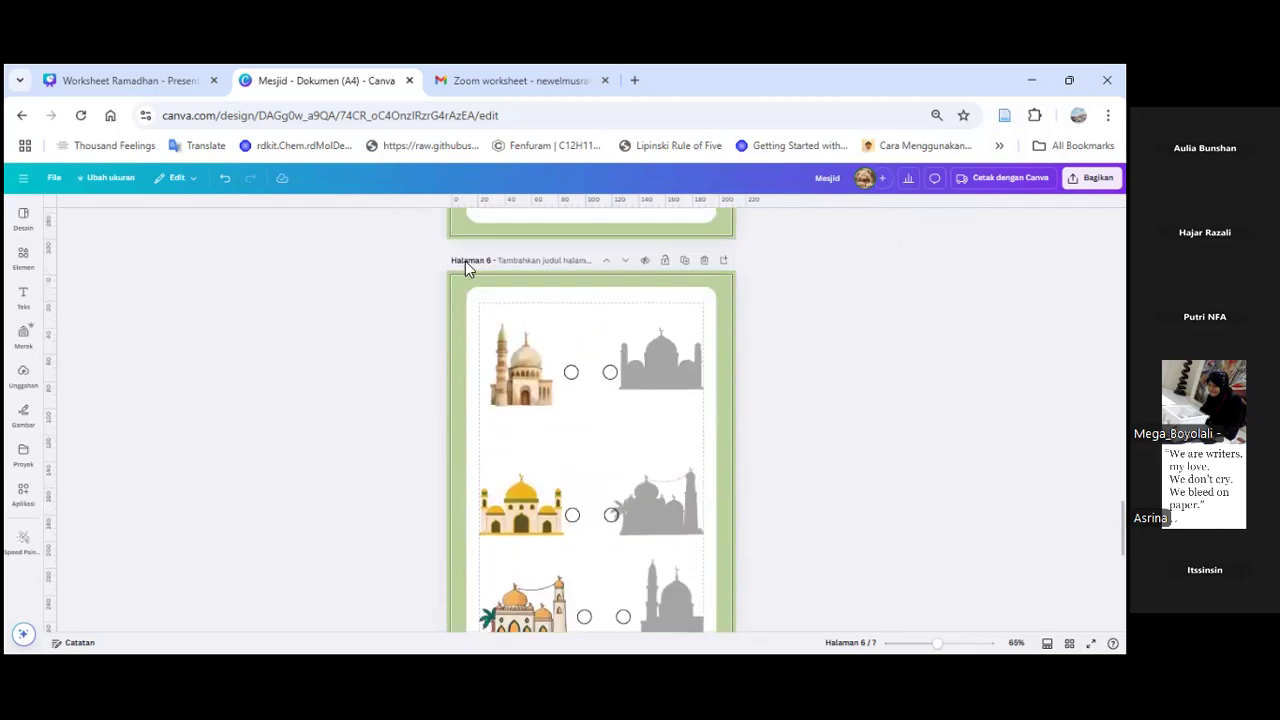
pyautogui.click(506, 524)
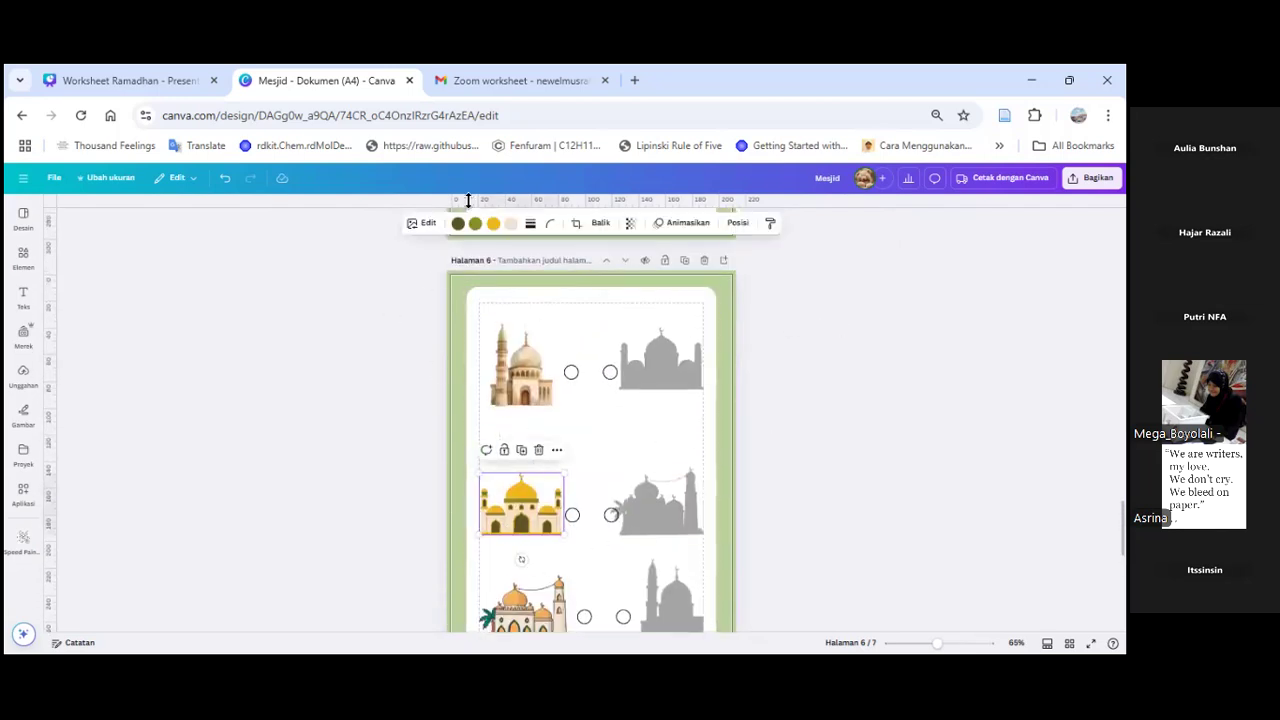
pyautogui.click(521, 392)
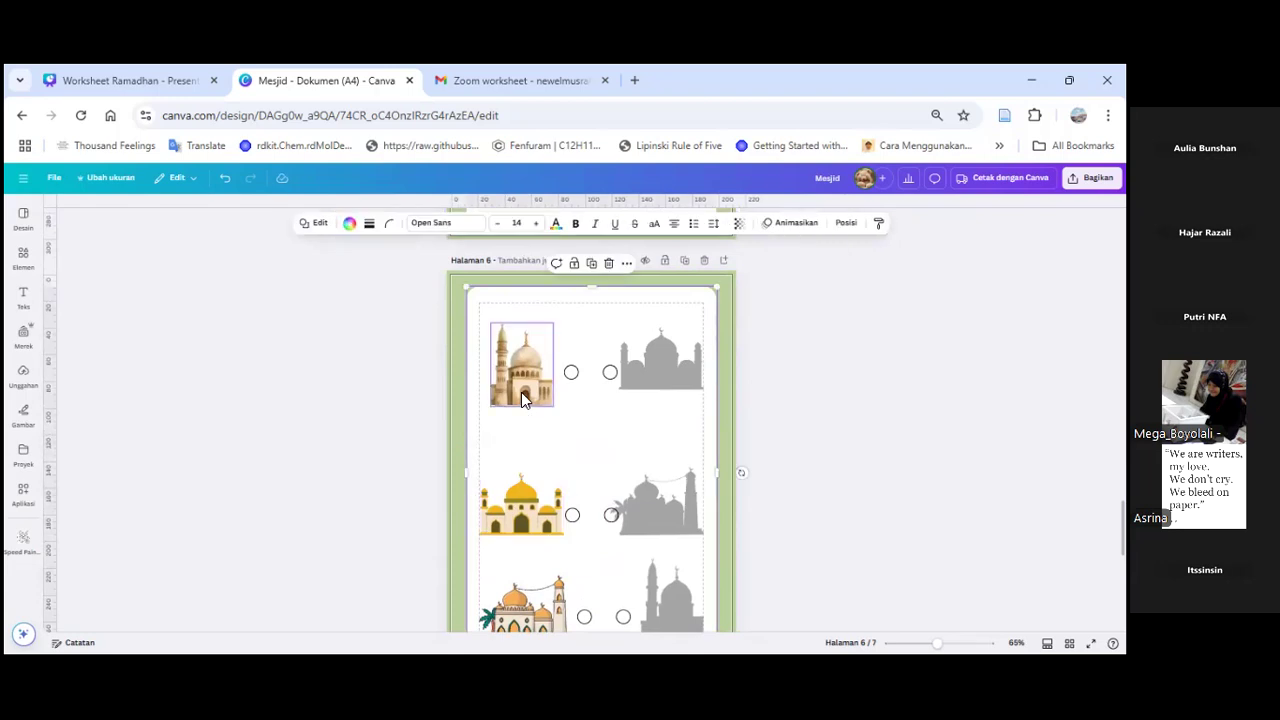
pyautogui.click(853, 405)
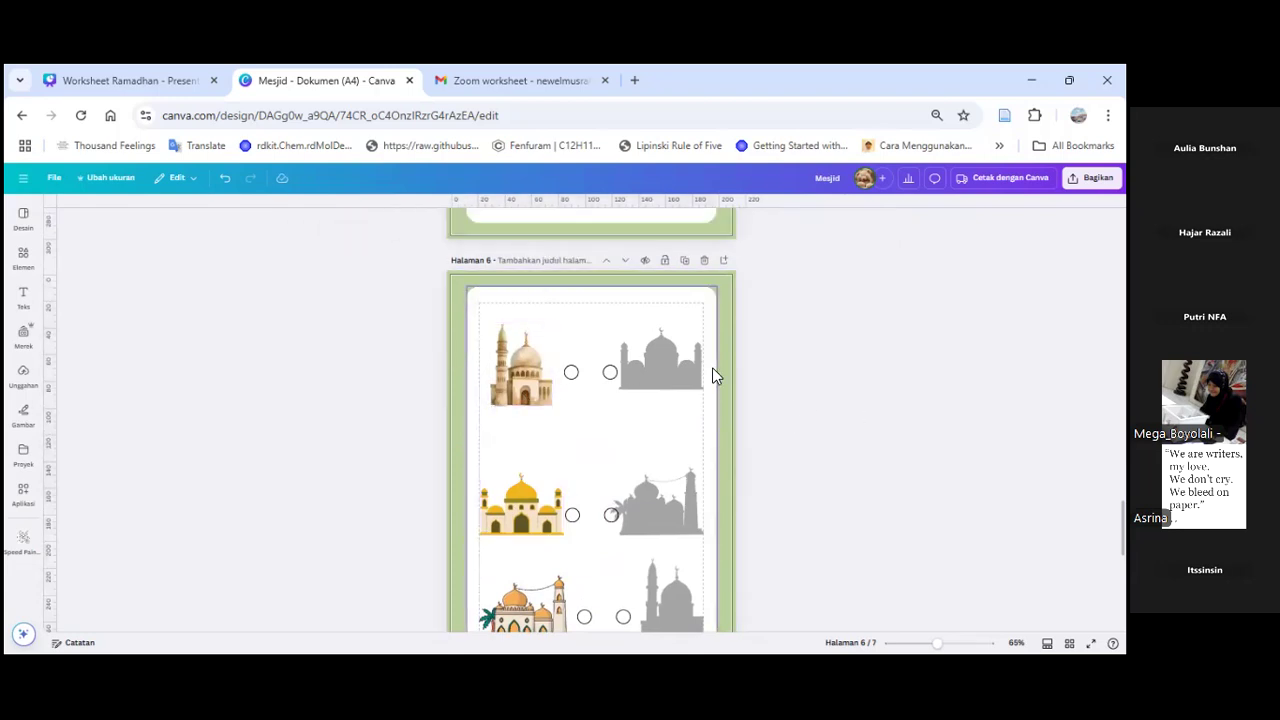
# Step: Go to the blank page 7 and search the elements for "tracing line" with a search filter applied
pyautogui.scroll(-3, 819, 437)
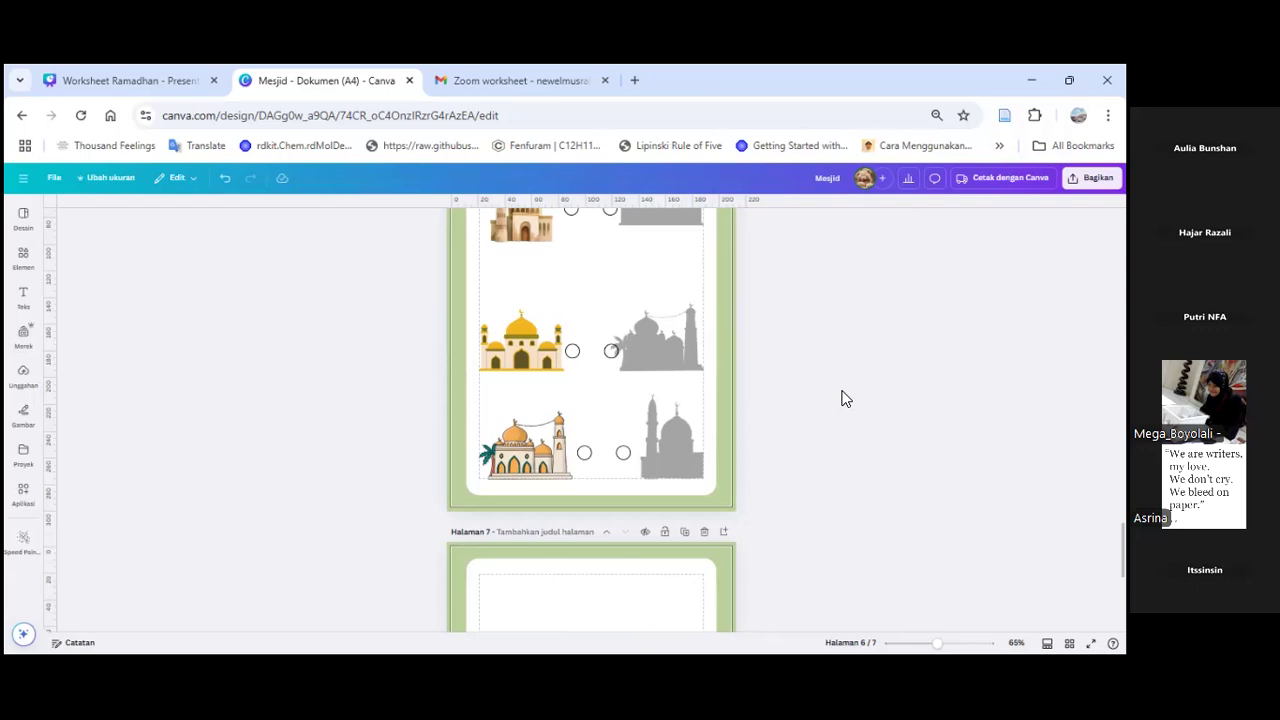
pyautogui.scroll(-2, 880, 469)
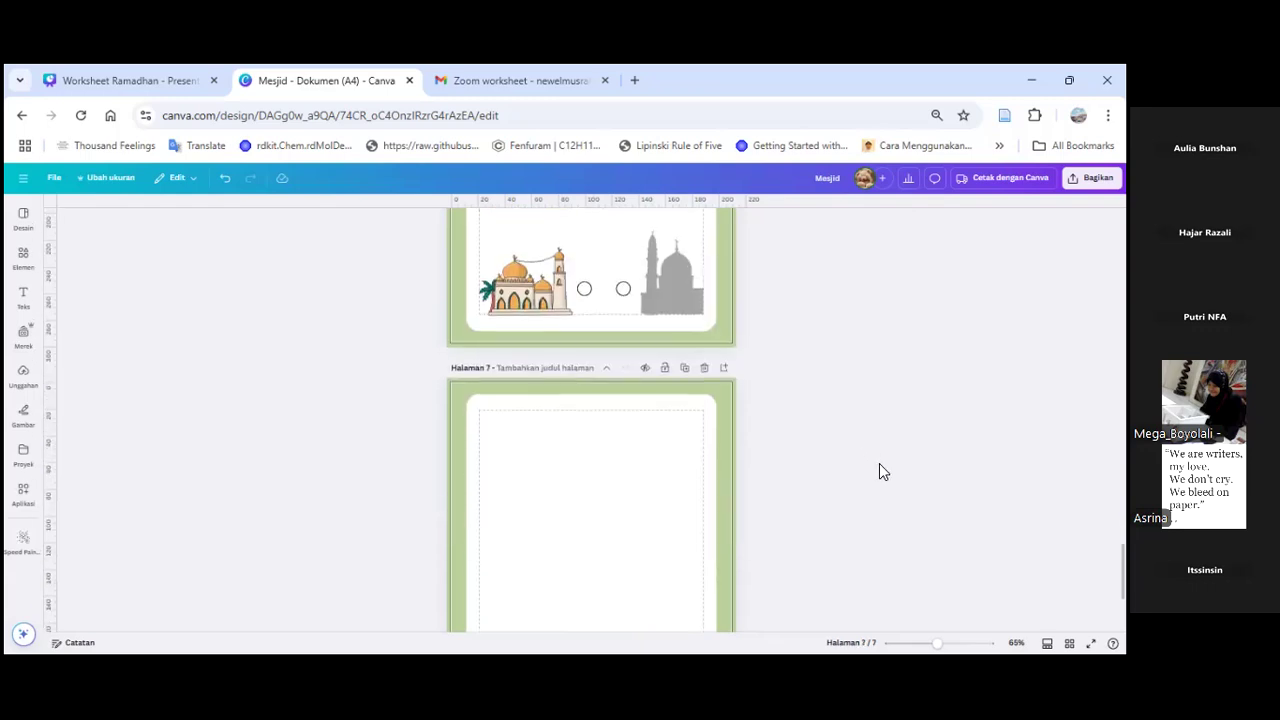
pyautogui.scroll(-1, 879, 464)
pyautogui.scroll(-1, 866, 452)
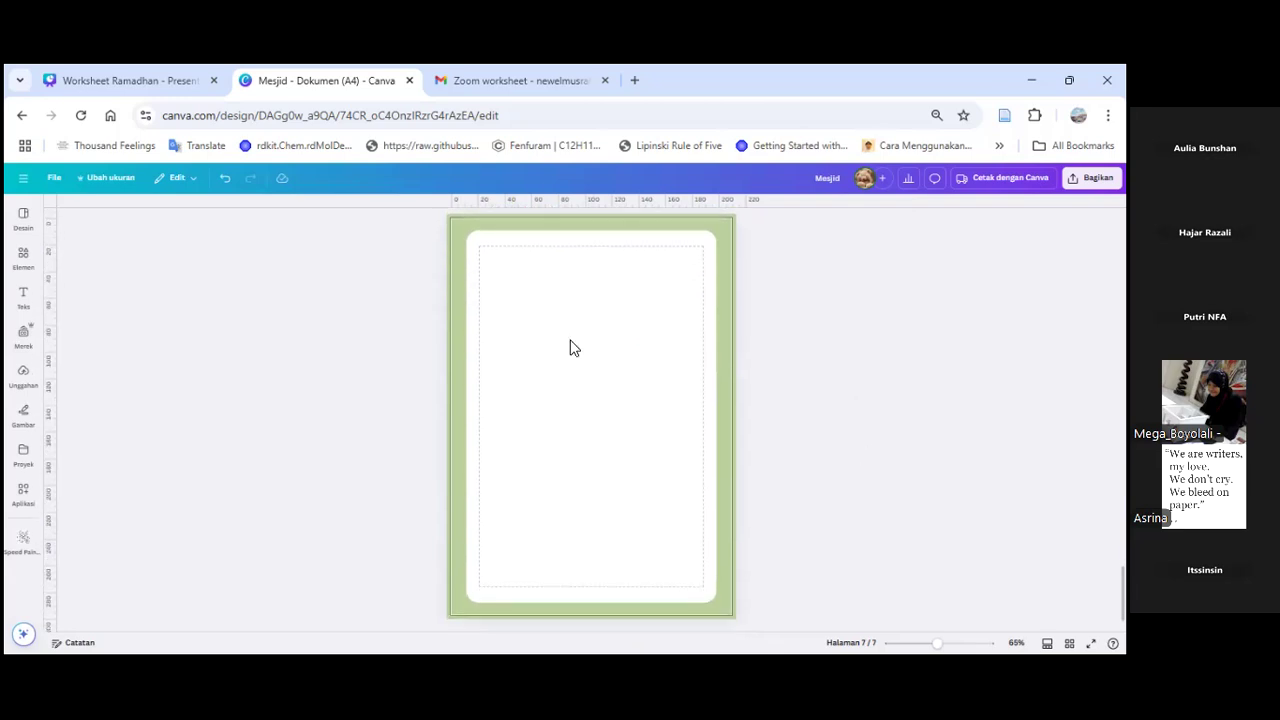
pyautogui.click(22, 257)
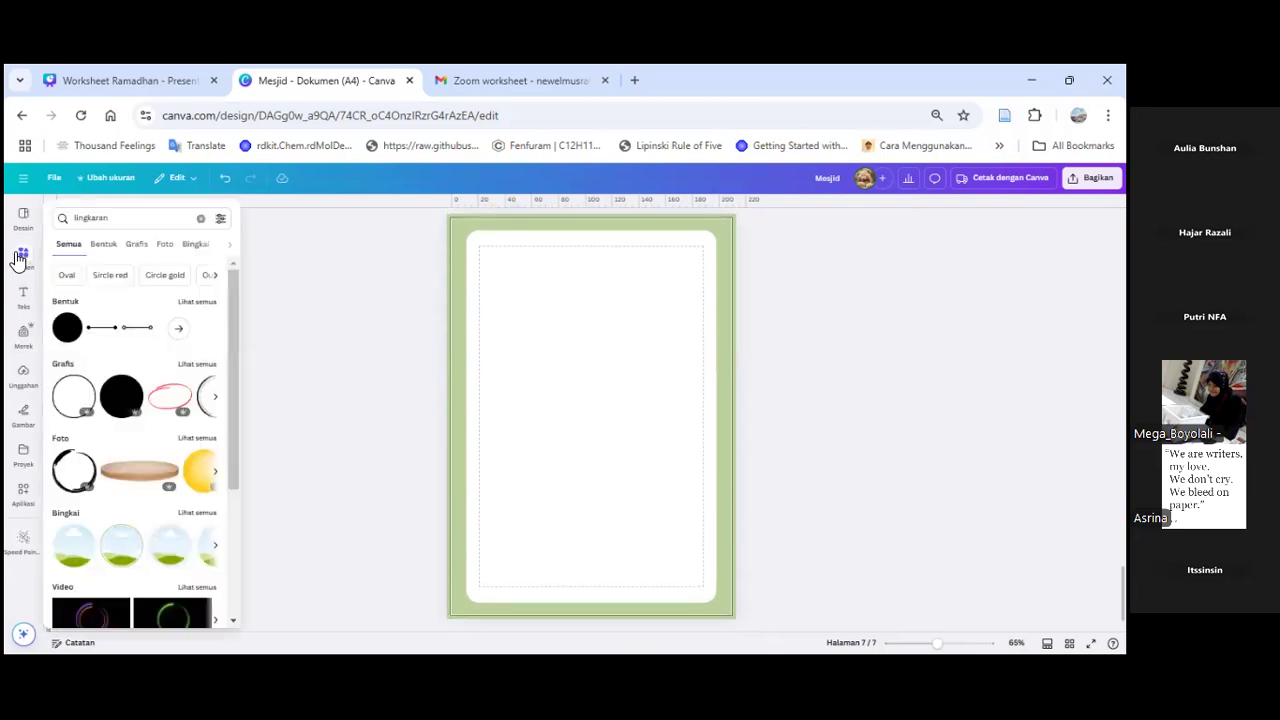
pyautogui.click(145, 226)
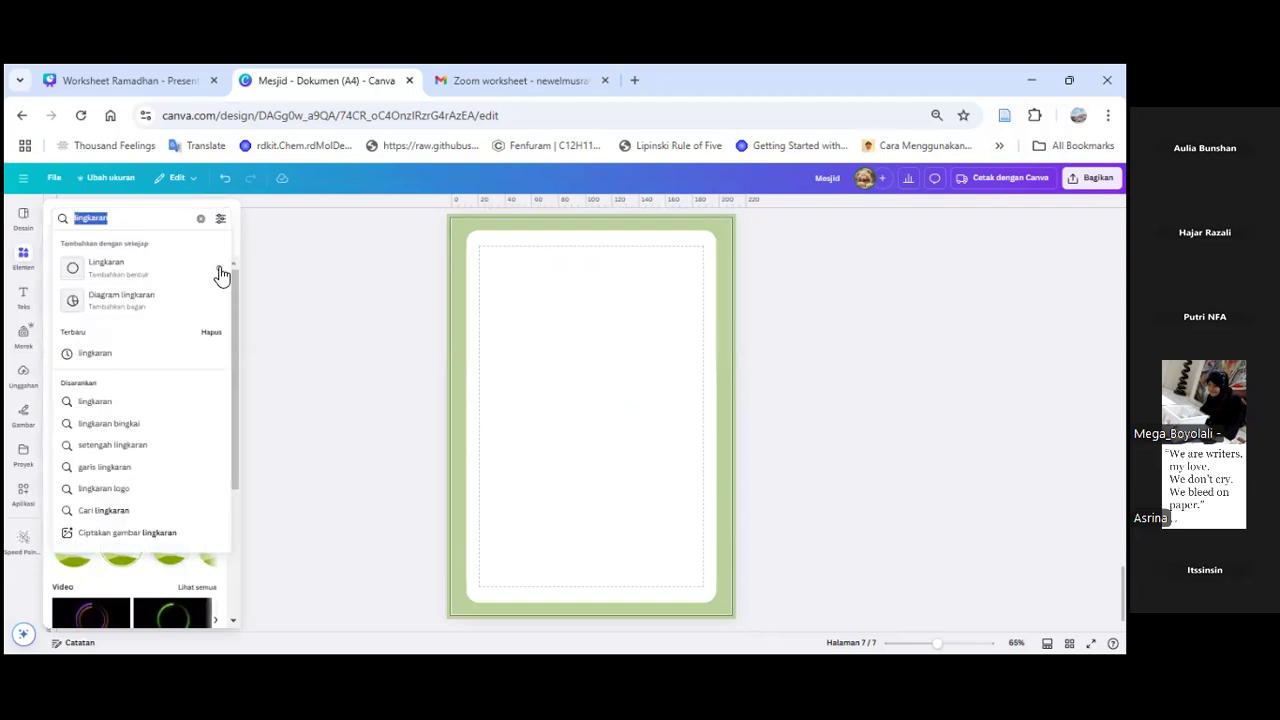
pyautogui.write('tracing li')
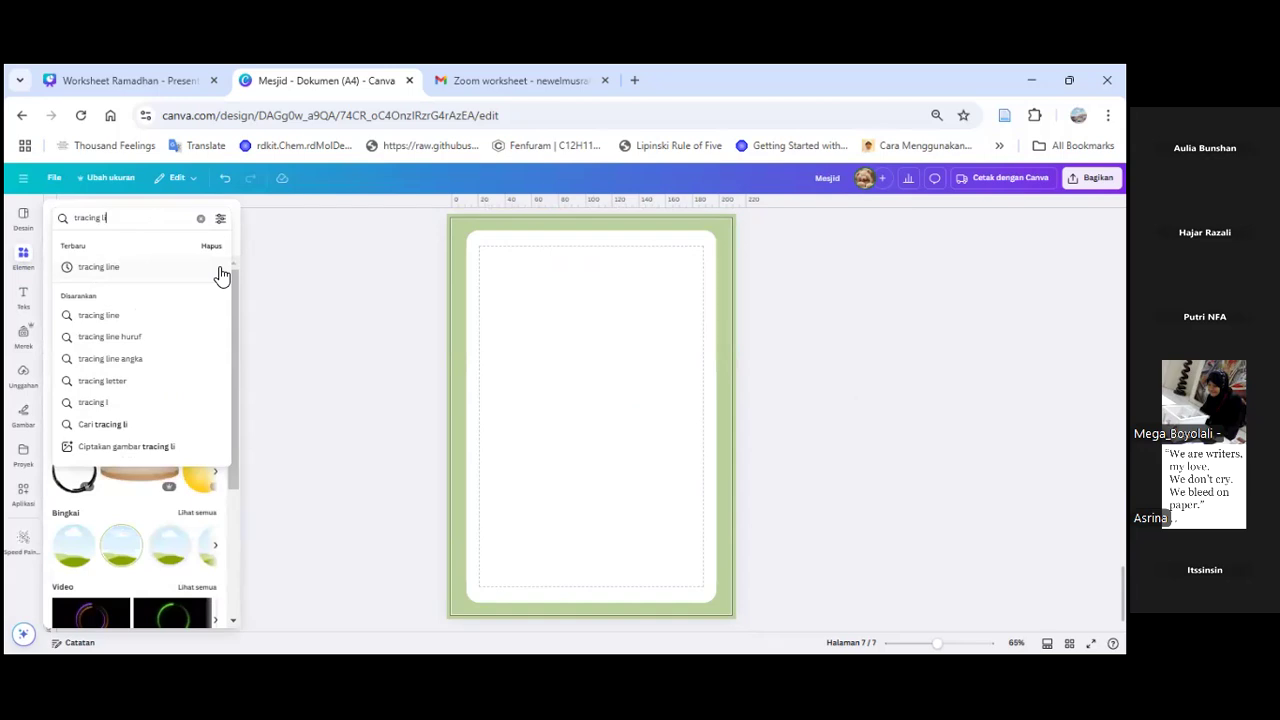
pyautogui.click(220, 272)
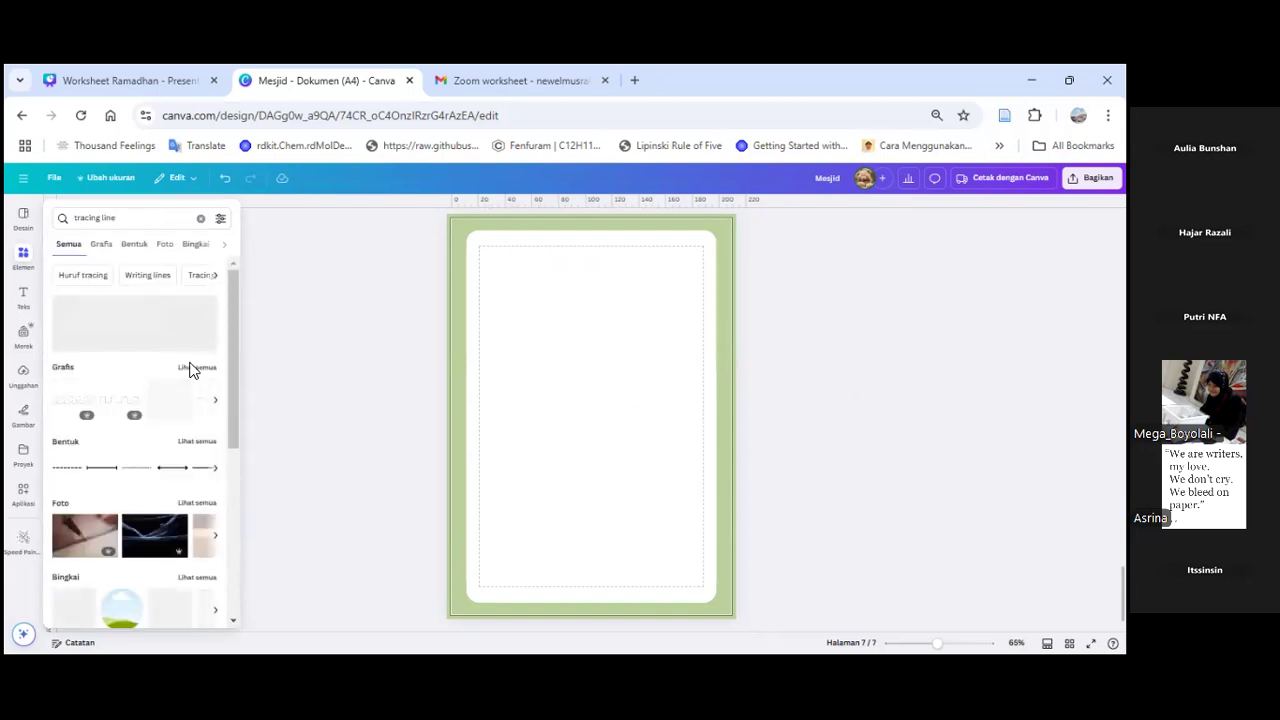
pyautogui.click(222, 222)
pyautogui.click(68, 498)
pyautogui.click(144, 222)
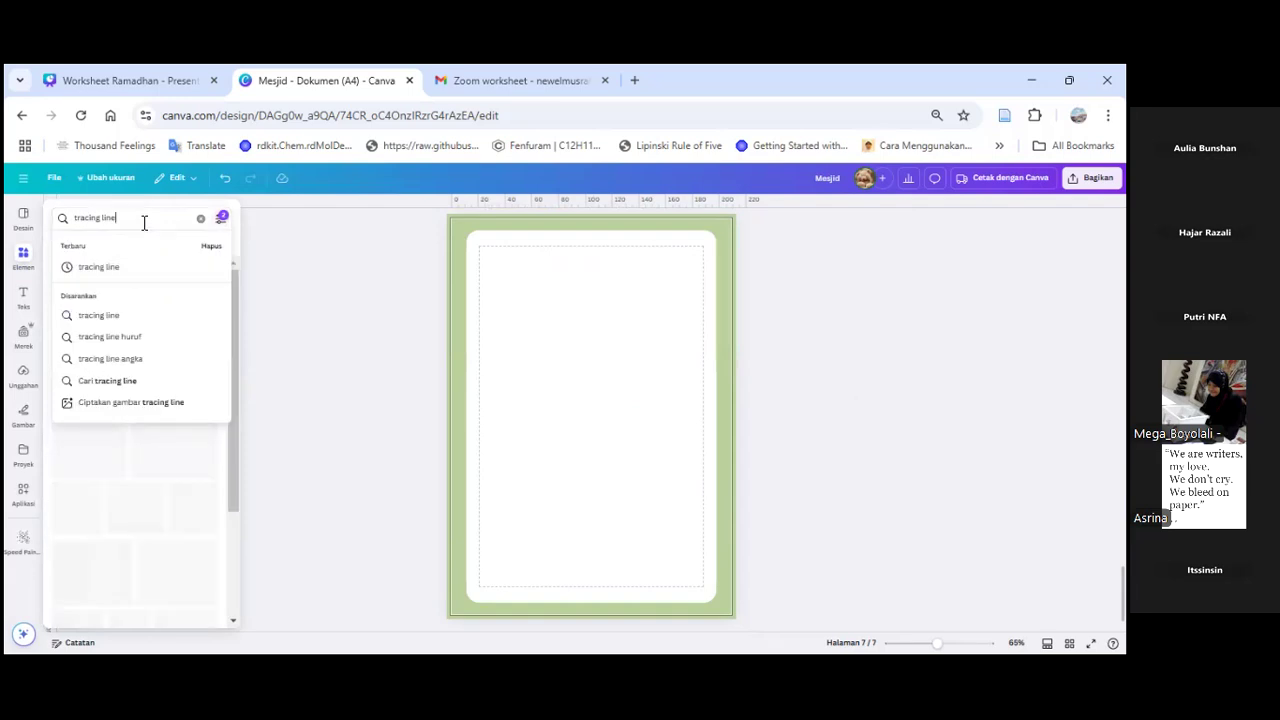
pyautogui.press('Return')
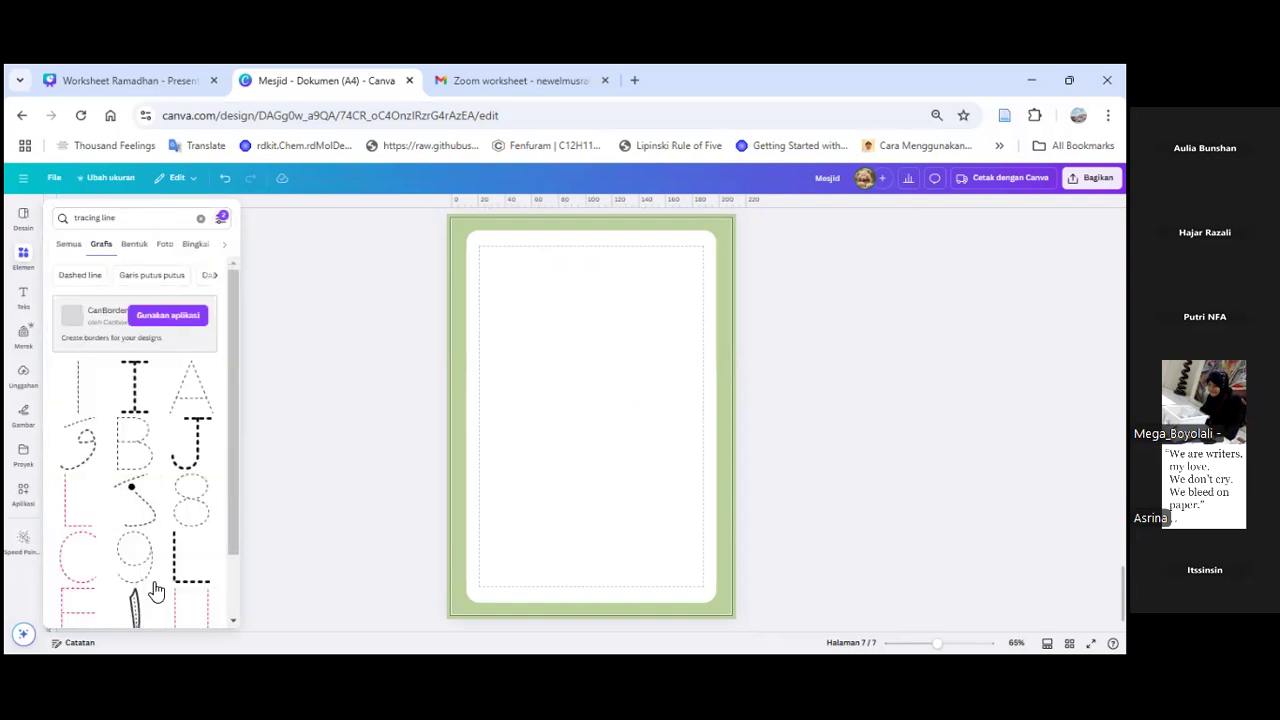
# Step: Look through the tracing line graphics, switch the search to "Dashed line" and keep its results open beside the page
pyautogui.scroll(-3, 156, 590)
pyautogui.scroll(-5, 156, 590)
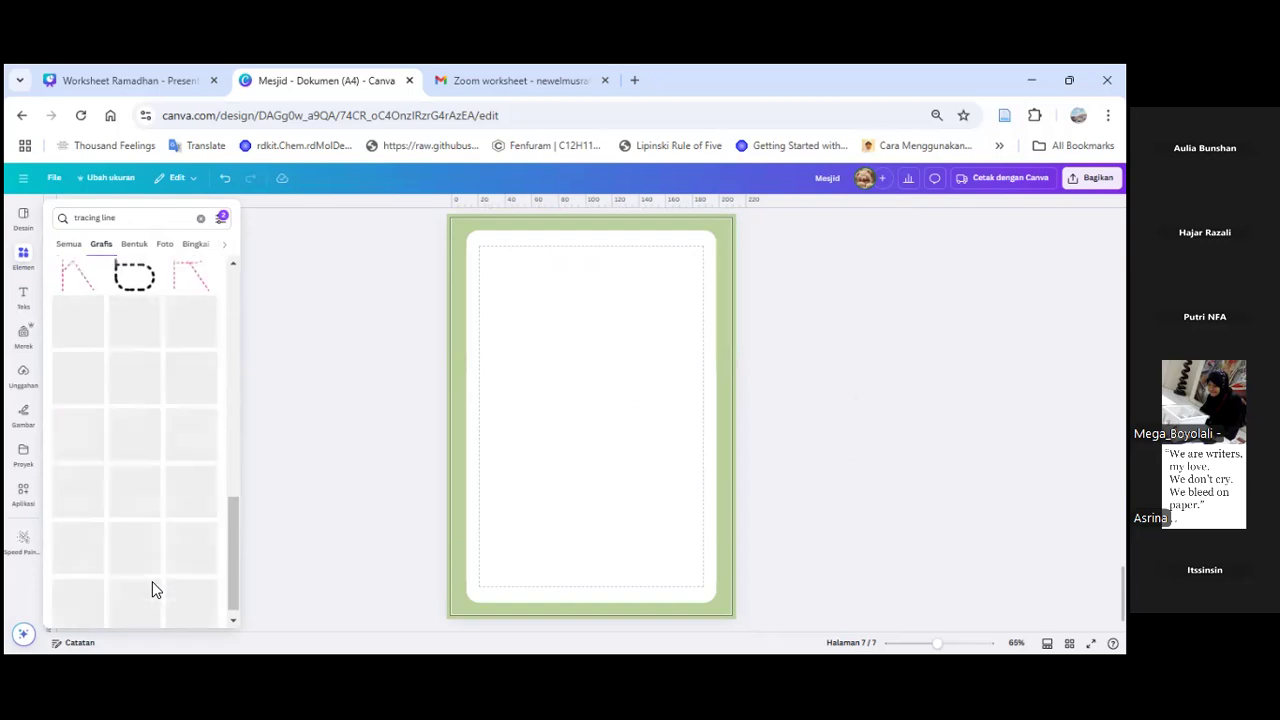
pyautogui.scroll(-5, 156, 591)
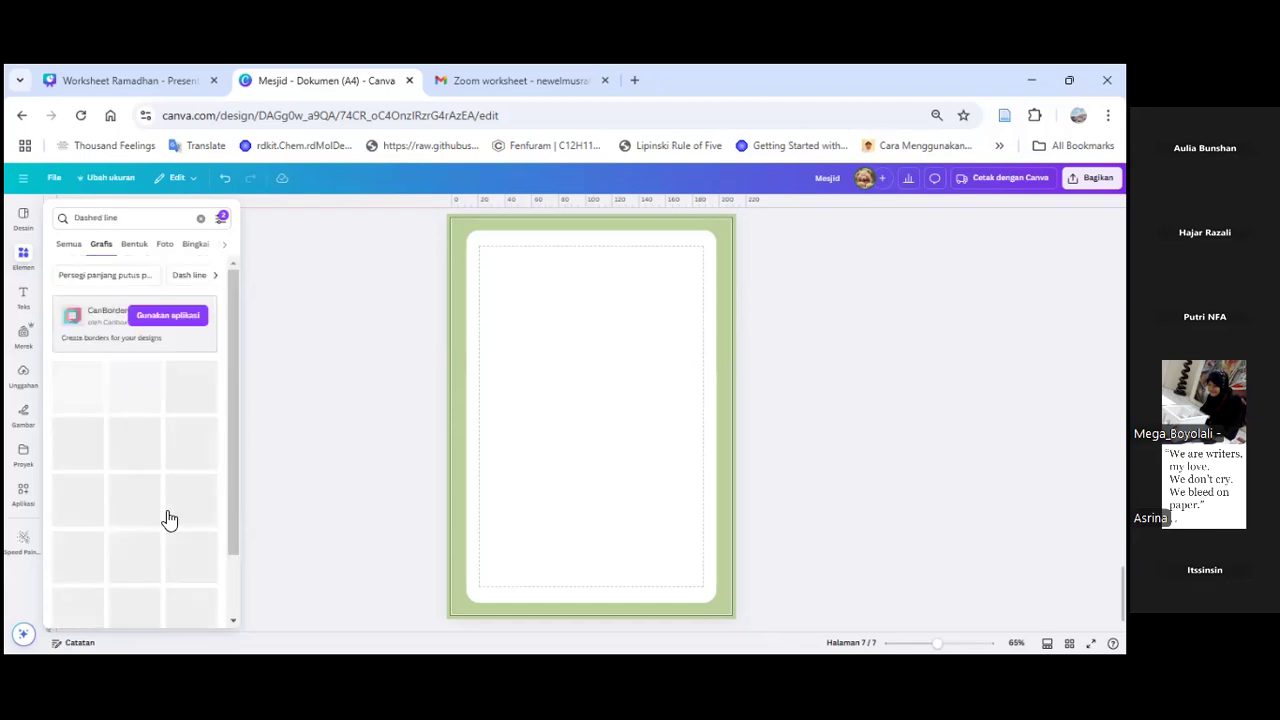
pyautogui.scroll(-1, 167, 510)
pyautogui.scroll(1, 74, 250)
pyautogui.click(38, 265)
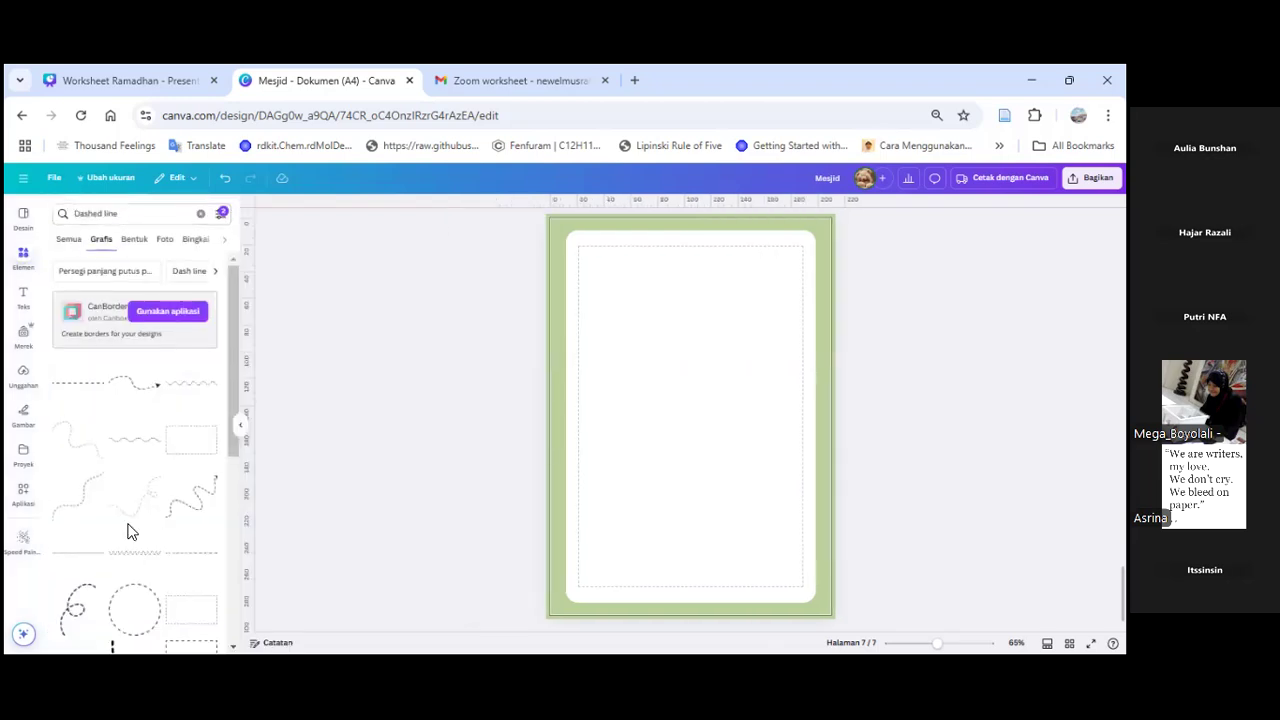
pyautogui.scroll(-1, 186, 486)
pyautogui.scroll(1, 186, 486)
pyautogui.moveTo(699, 442); pyautogui.dragTo(700, 306)
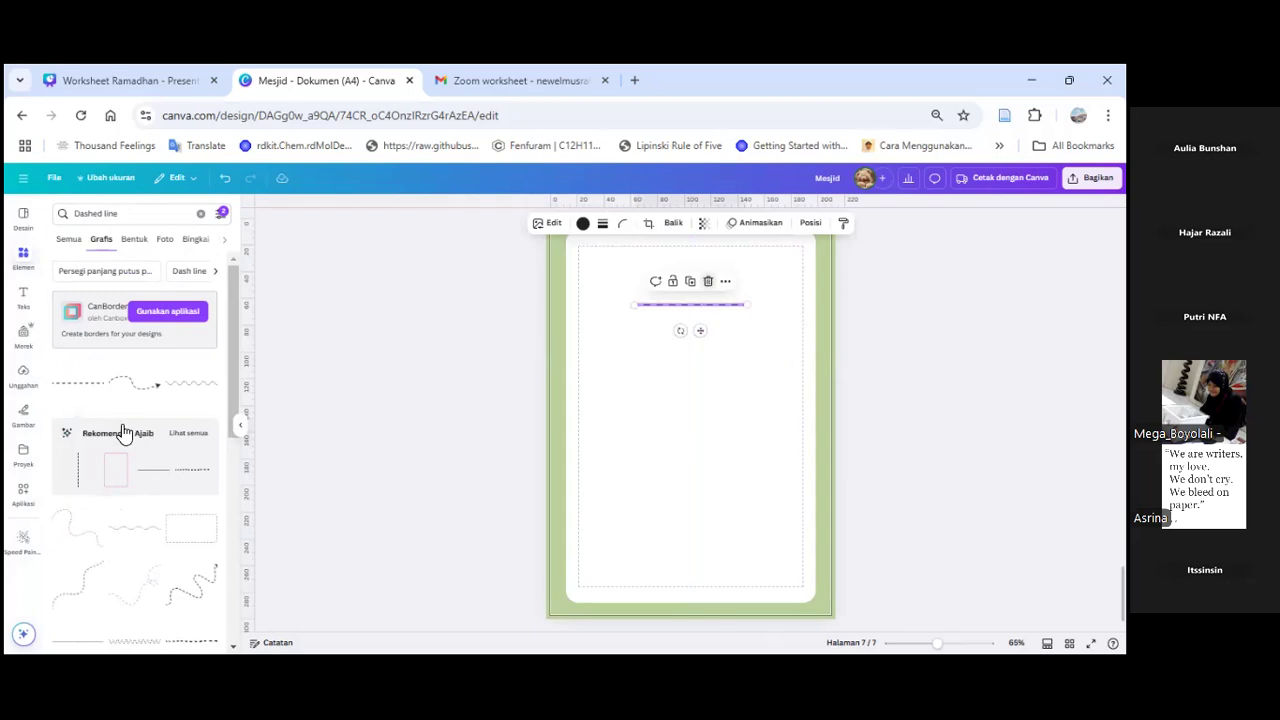
# Step: Add the wavy dashed line graphic to page 7, enlarge it and centre it horizontally in the upper part of the page
pyautogui.click(194, 384)
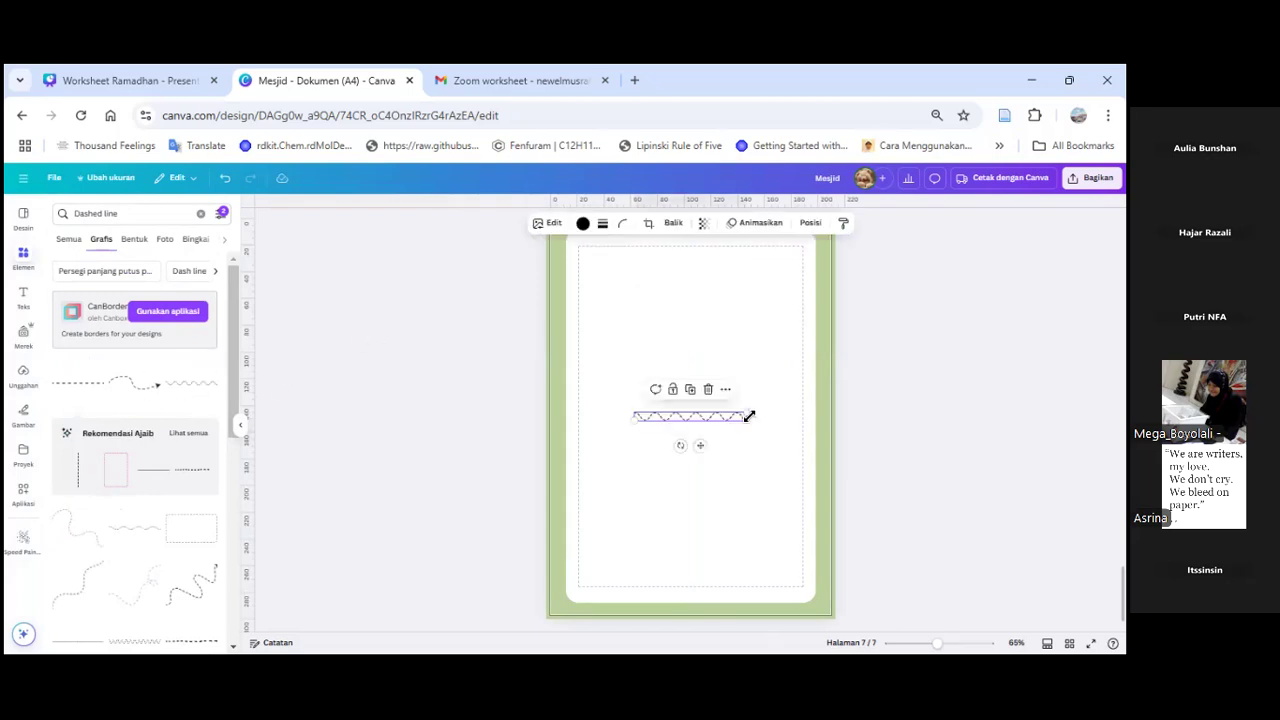
pyautogui.moveTo(747, 412); pyautogui.dragTo(784, 371)
pyautogui.moveTo(722, 450); pyautogui.dragTo(708, 352)
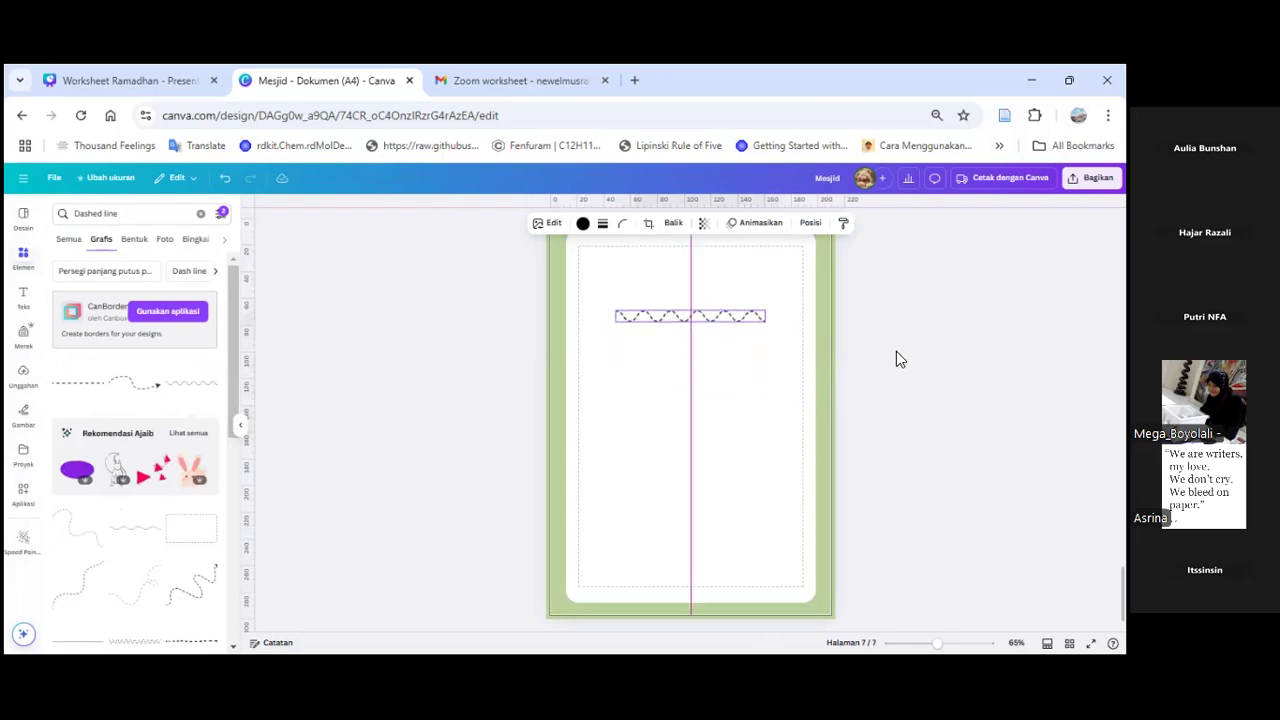
pyautogui.click(857, 341)
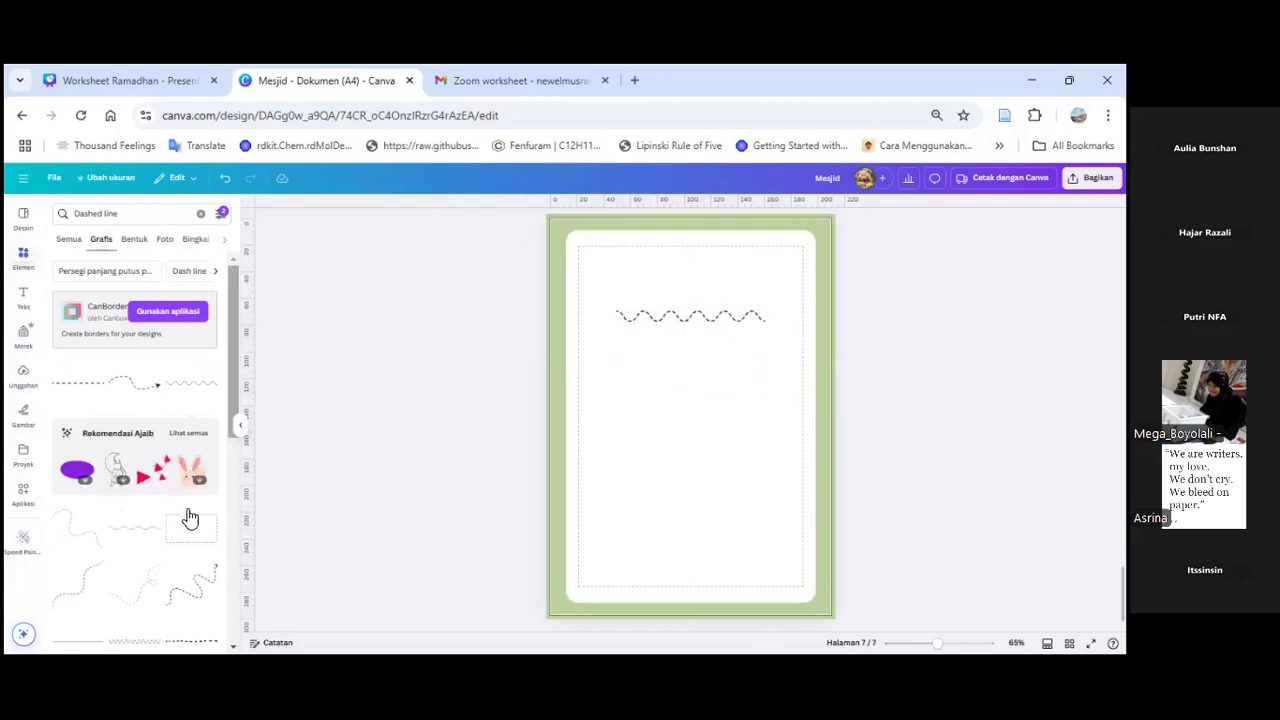
# Step: Add the tightly waved dashed line below the first one, left-aligned with it and enlarged to the same width
pyautogui.scroll(-2, 165, 522)
pyautogui.scroll(-4, 165, 522)
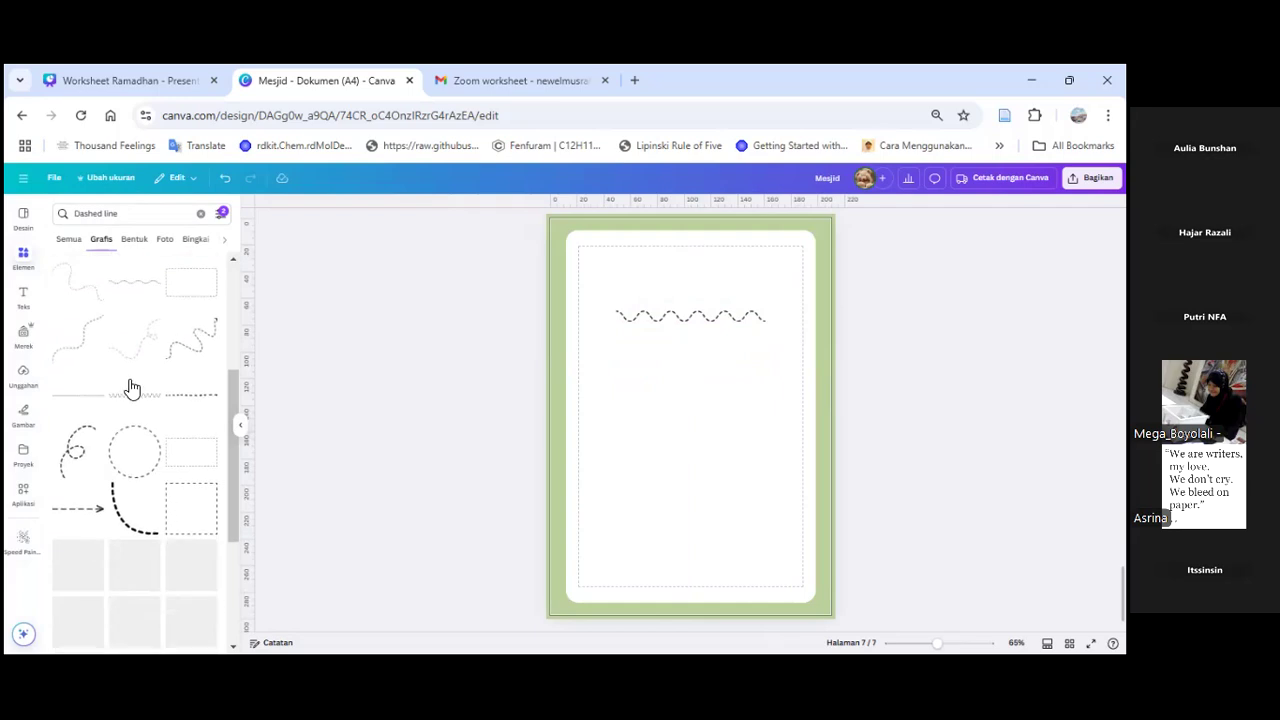
pyautogui.moveTo(702, 446); pyautogui.dragTo(714, 409)
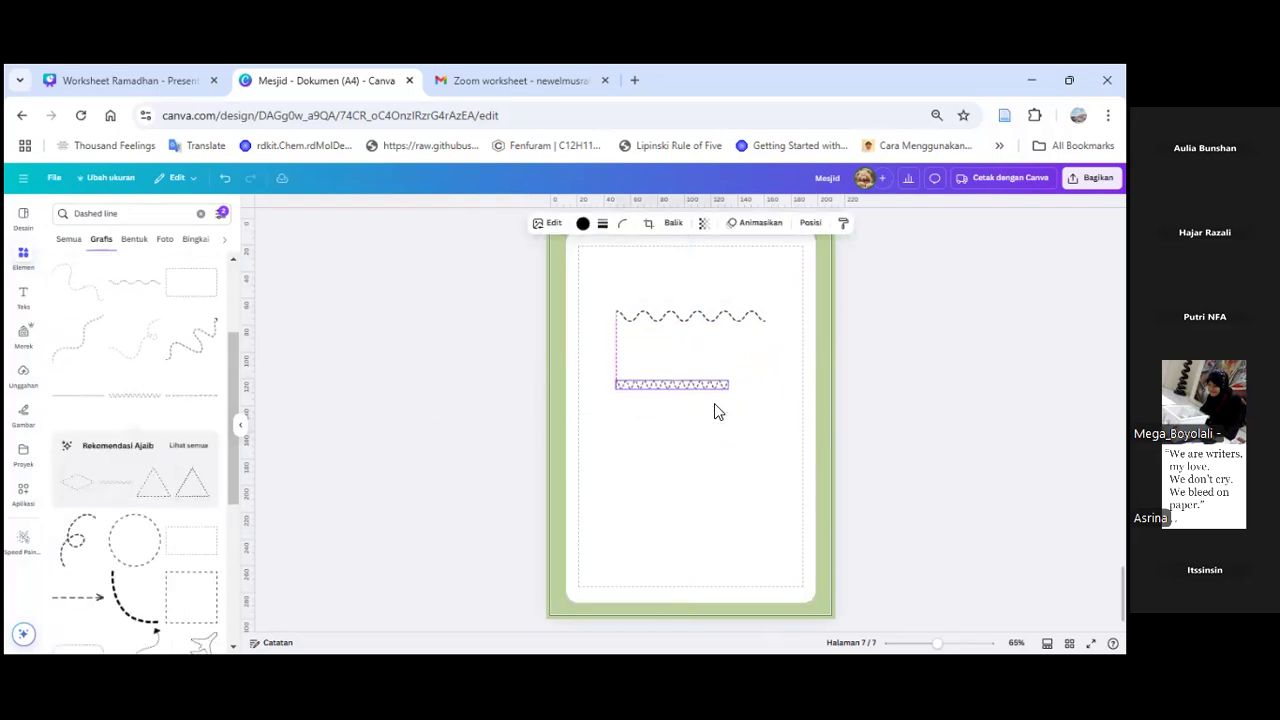
pyautogui.moveTo(772, 361); pyautogui.dragTo(757, 378)
pyautogui.moveTo(700, 421); pyautogui.dragTo(700, 428)
pyautogui.click(520, 459)
pyautogui.scroll(-5, 143, 566)
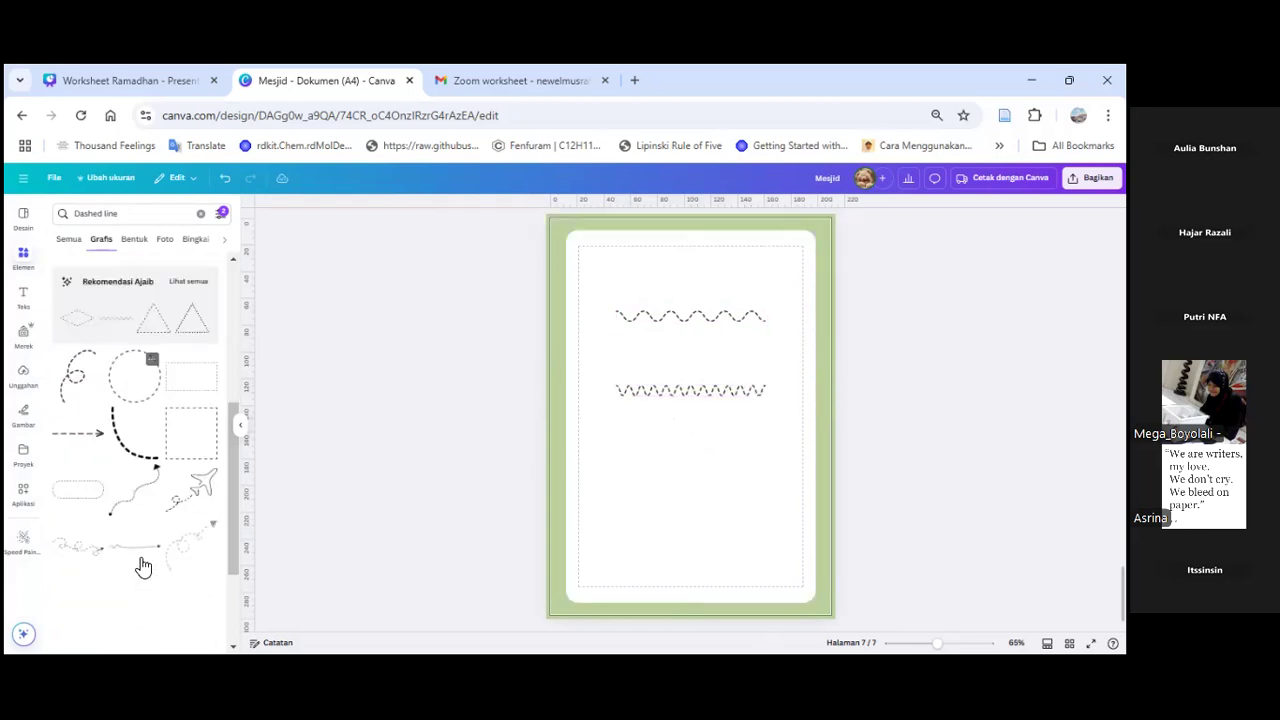
pyautogui.scroll(-1, 143, 567)
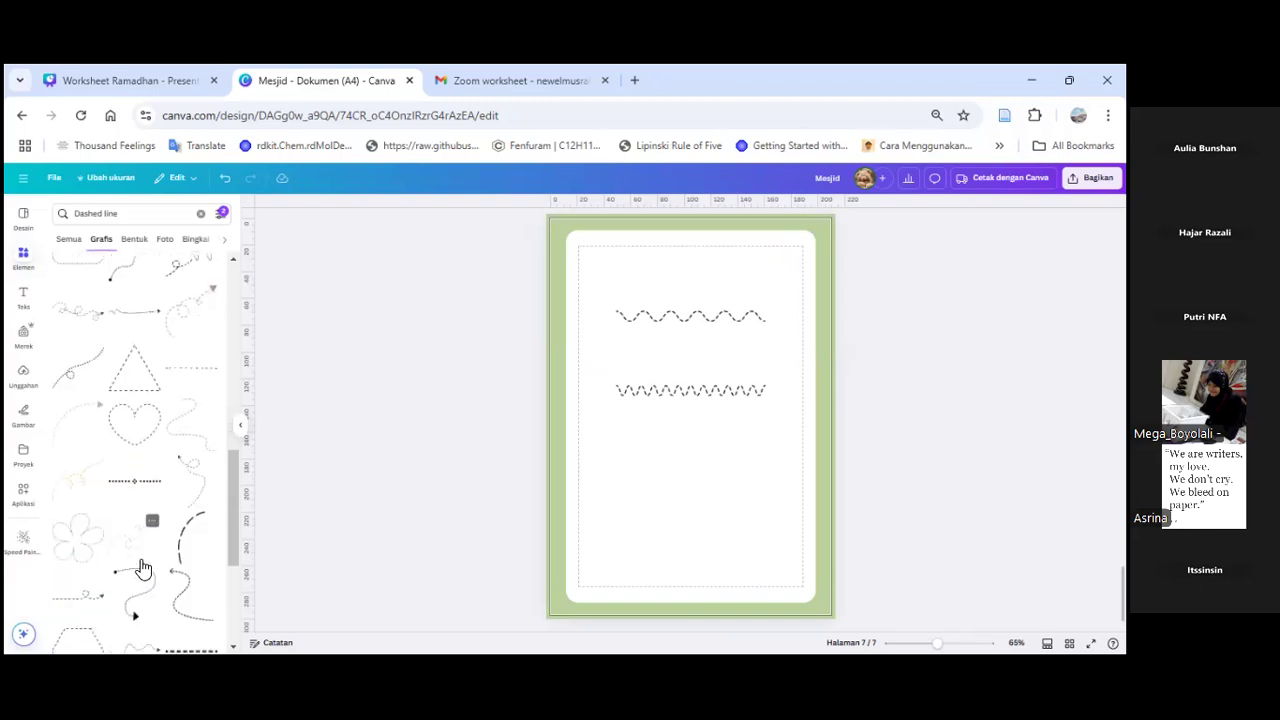
pyautogui.scroll(-3, 160, 565)
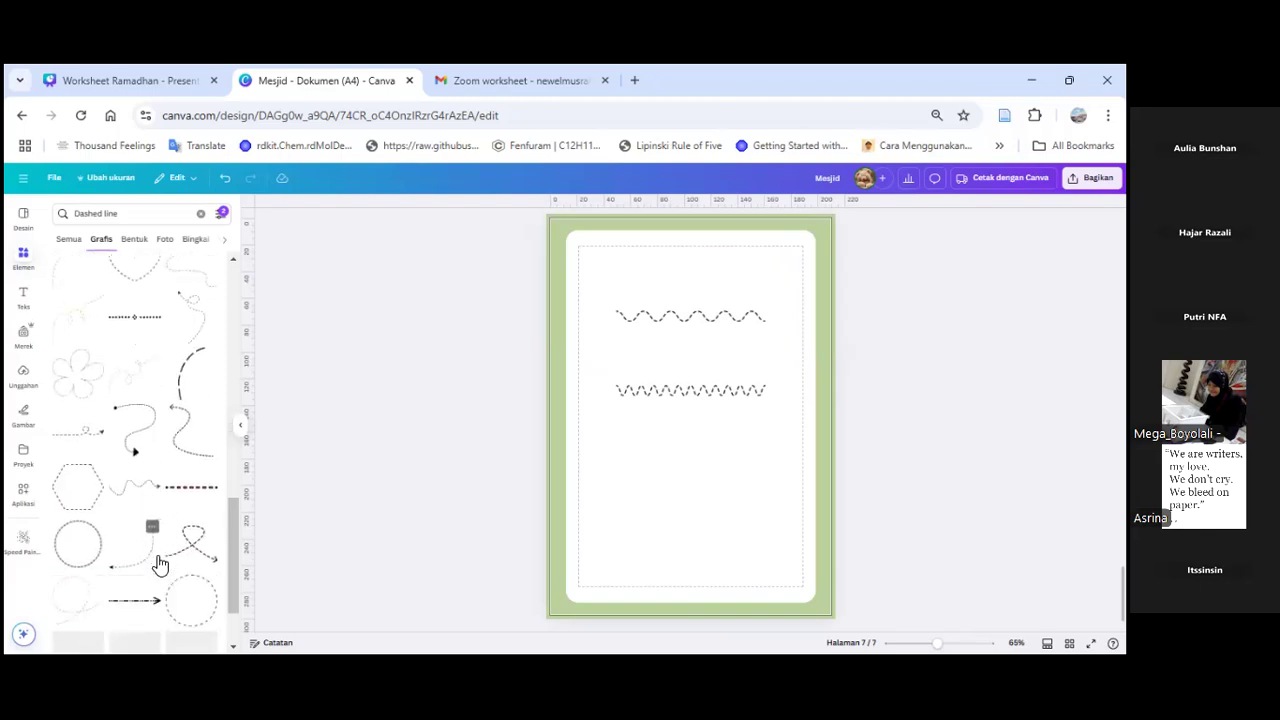
pyautogui.scroll(-1, 168, 610)
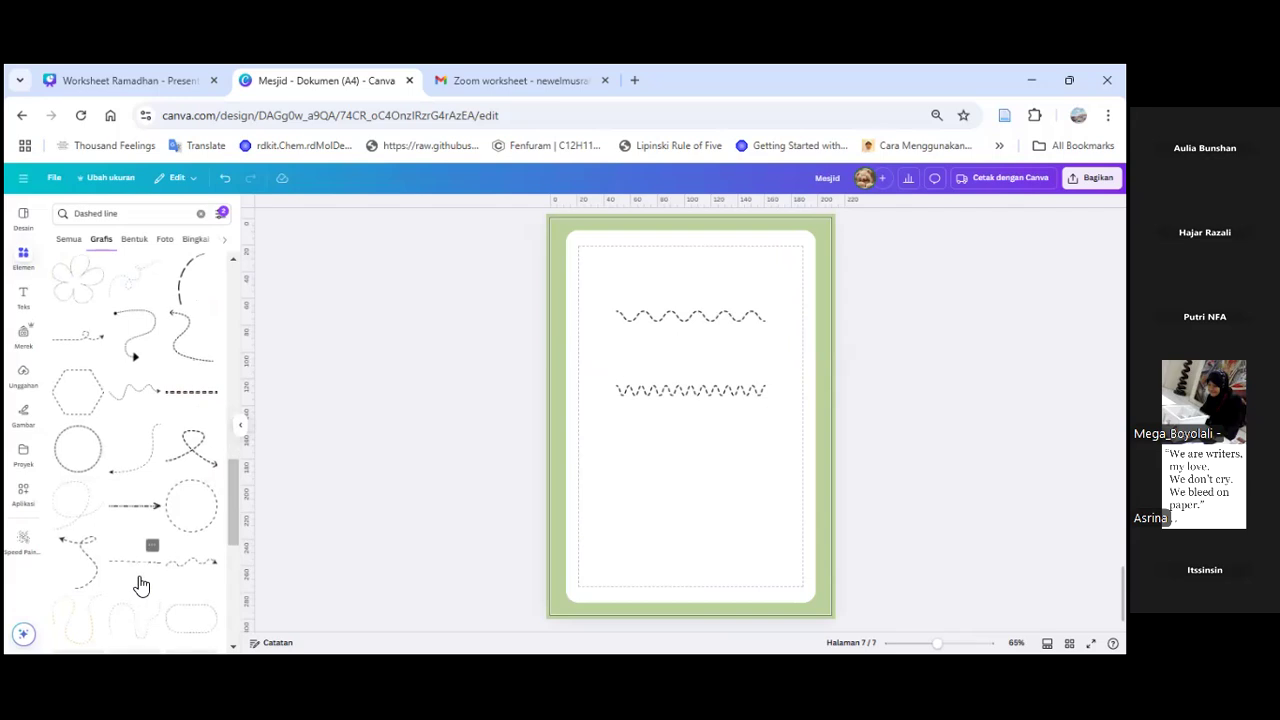
pyautogui.scroll(-5, 197, 577)
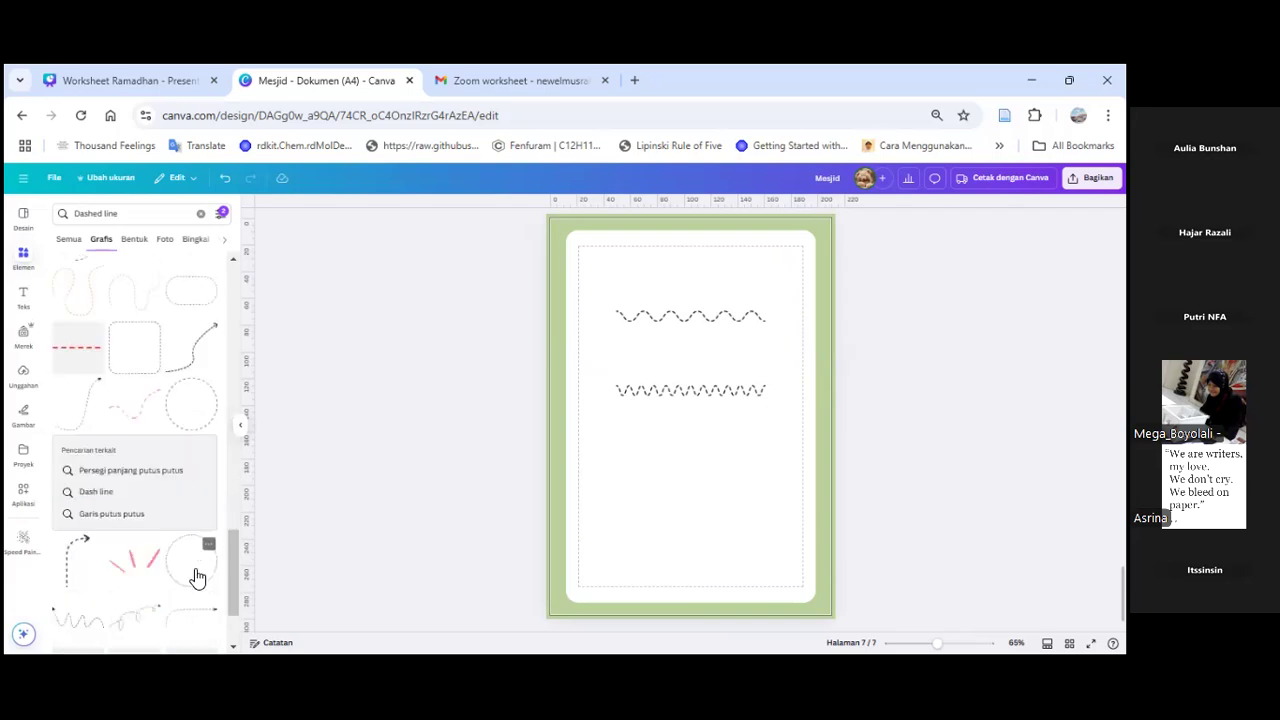
pyautogui.scroll(-5, 197, 577)
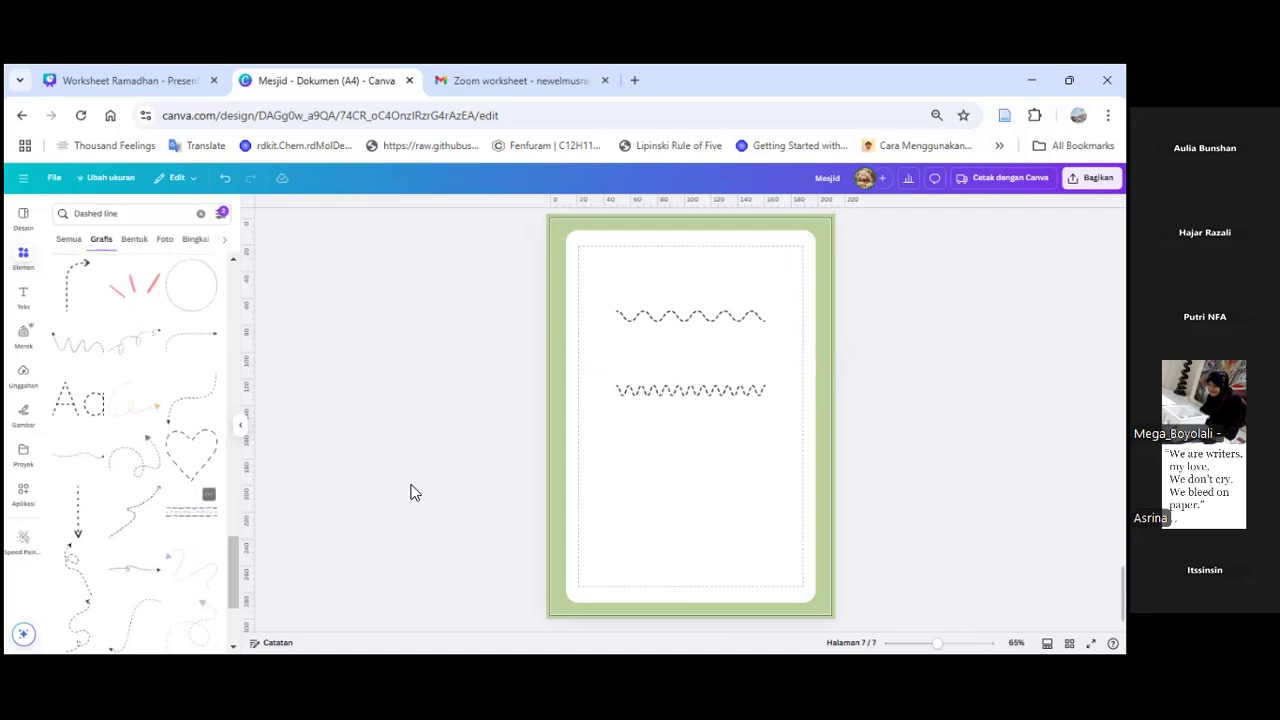
pyautogui.click(191, 511)
pyautogui.moveTo(750, 431); pyautogui.dragTo(808, 488)
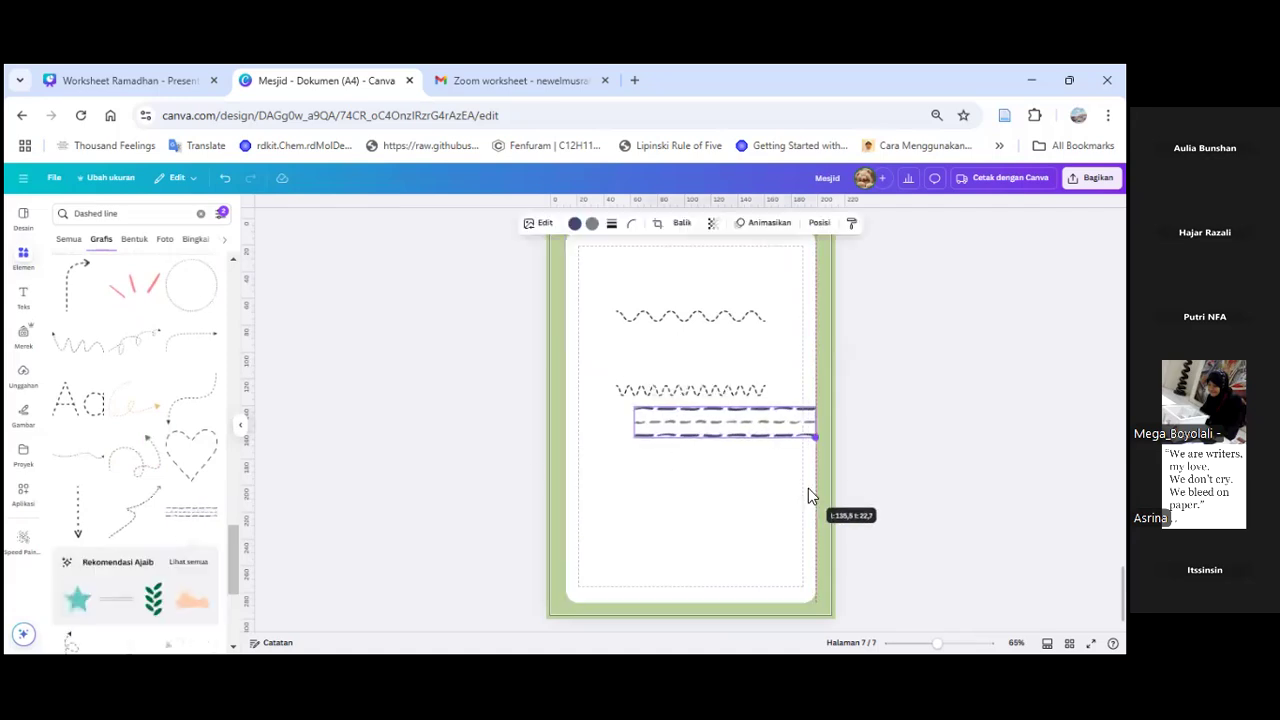
pyautogui.click(740, 382)
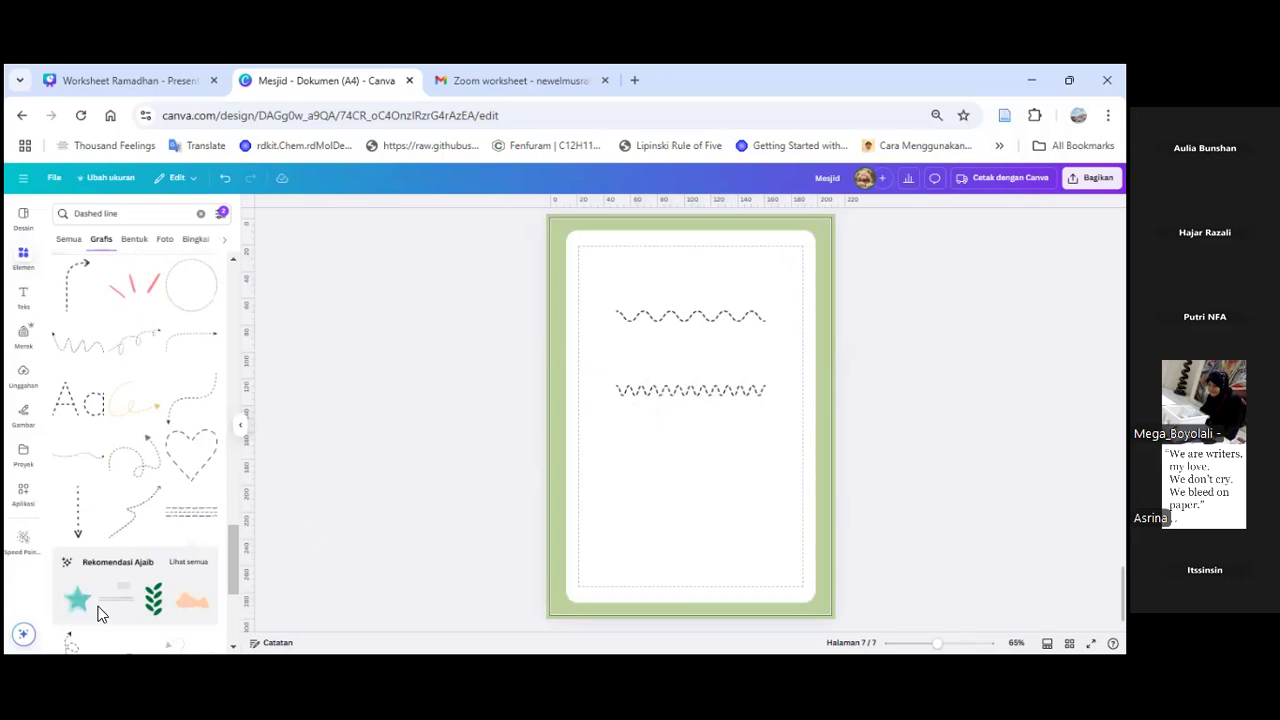
# Step: Add the gently waved dashed line as a third row, enlarged to about the width of the two lines above it
pyautogui.scroll(-3, 100, 605)
pyautogui.scroll(-5, 155, 578)
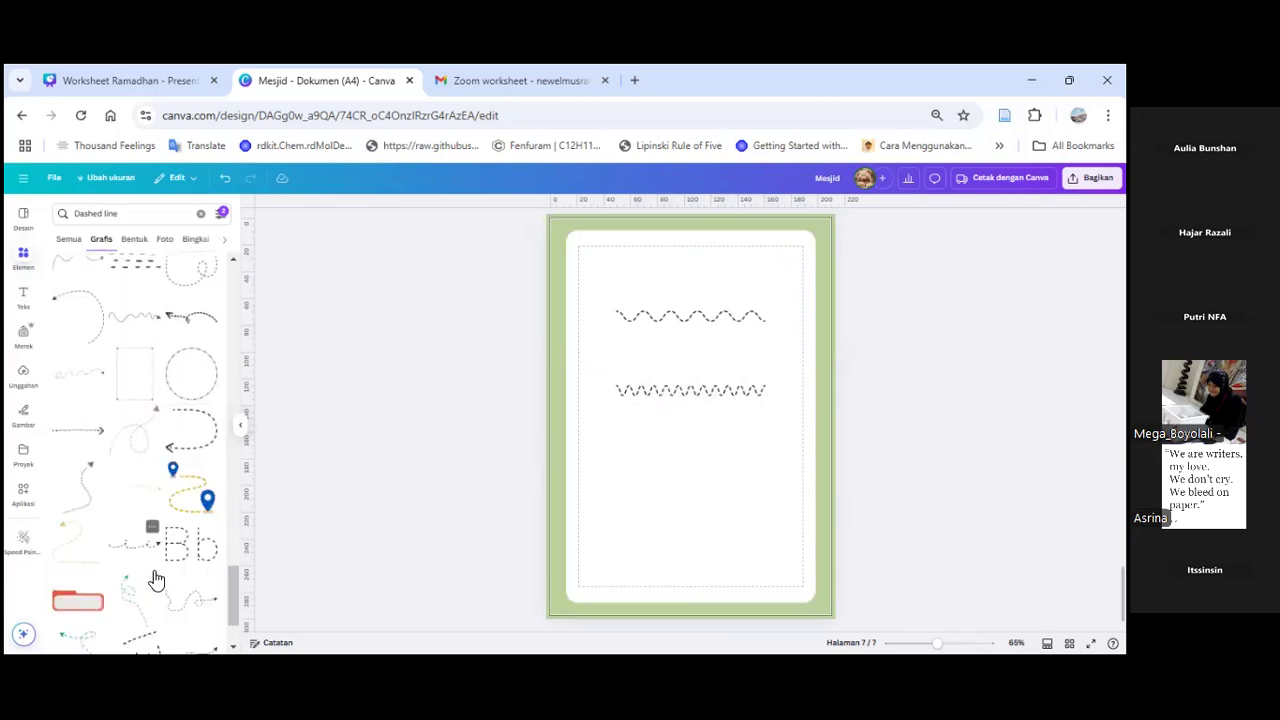
pyautogui.scroll(10, 148, 570)
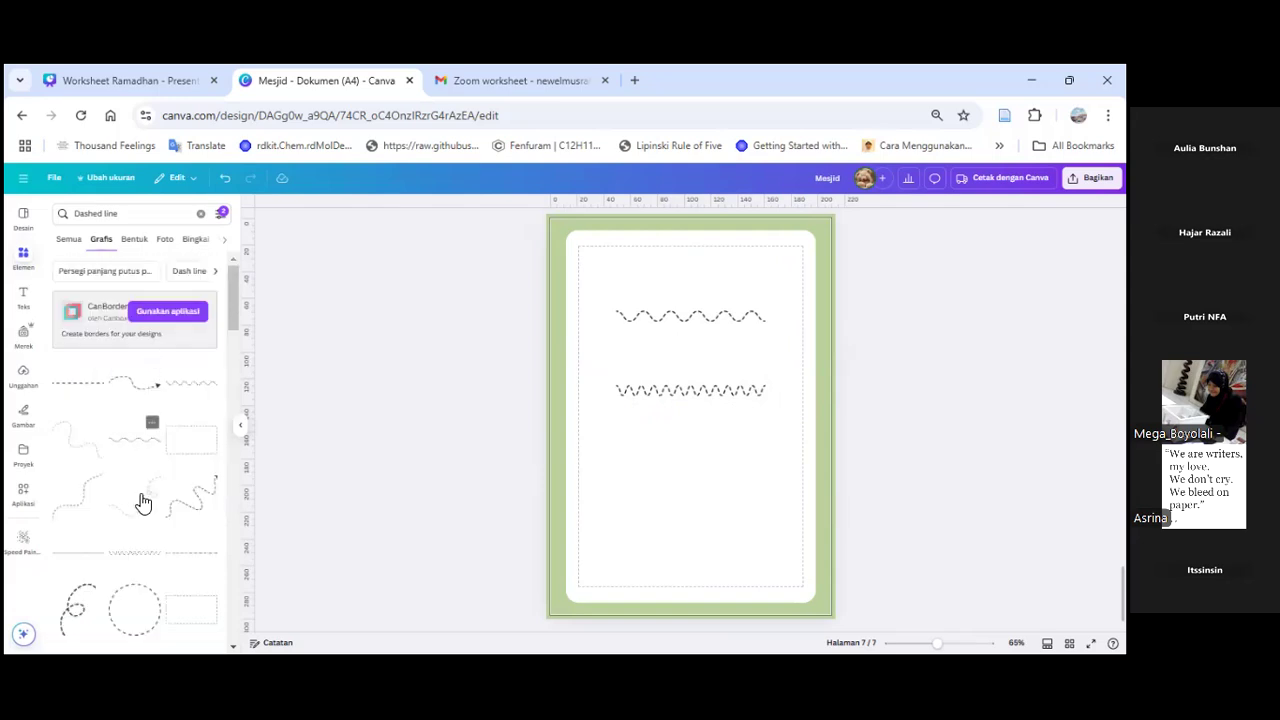
pyautogui.click(199, 447)
pyautogui.moveTo(775, 403)
pyautogui.mouseDown()
pyautogui.moveTo(791, 400)
pyautogui.moveTo(789, 418)
pyautogui.mouseUp()
pyautogui.moveTo(721, 447); pyautogui.dragTo(697, 494)
pyautogui.moveTo(620, 470); pyautogui.dragTo(621, 470)
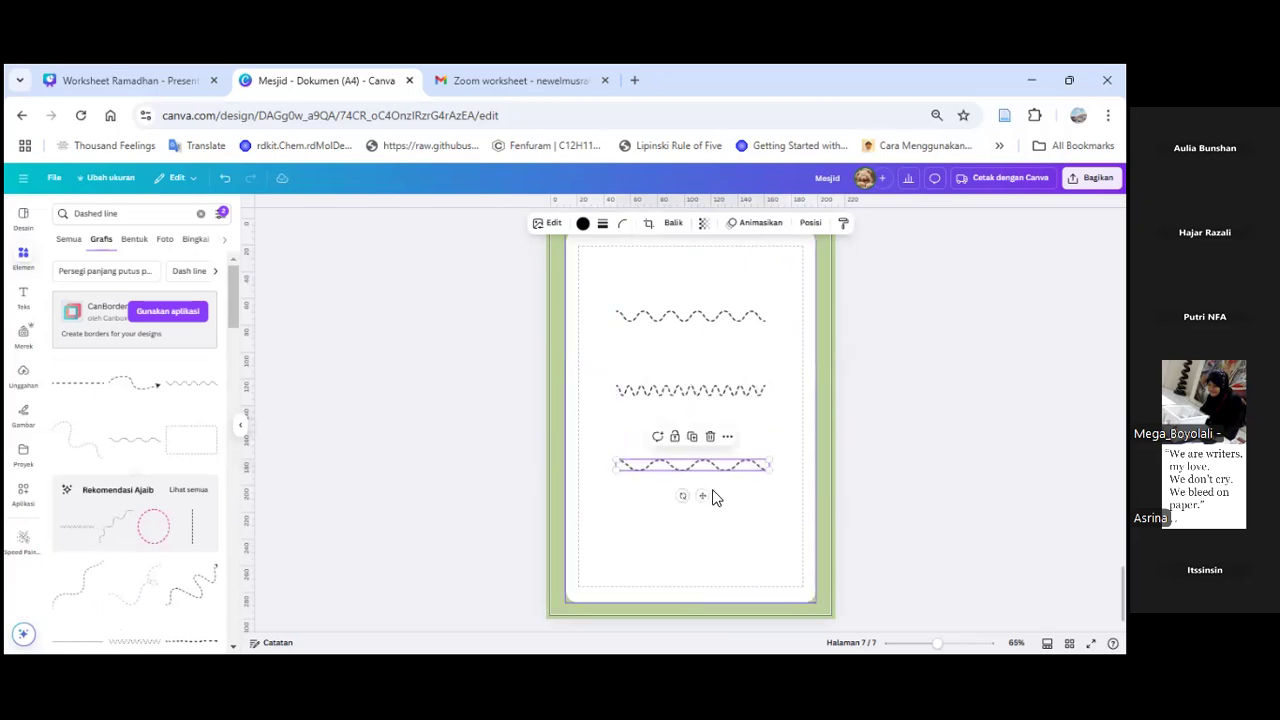
pyautogui.click(862, 447)
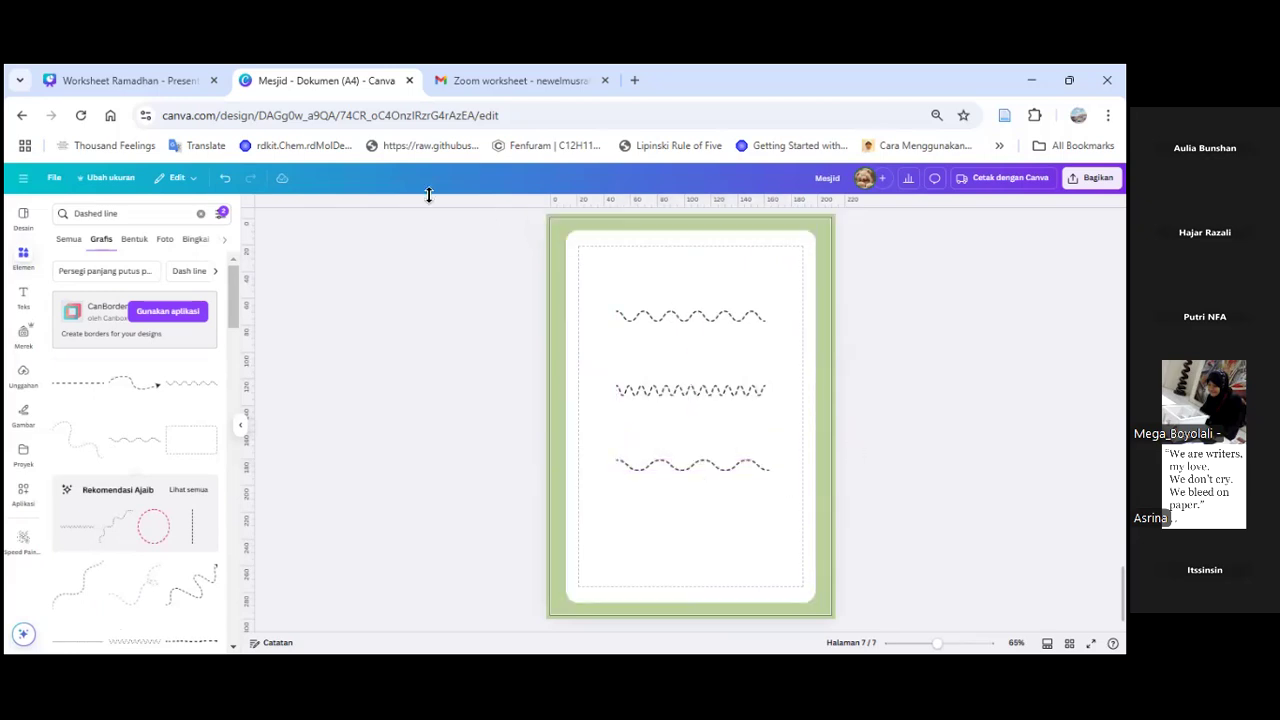
# Step: Search the graphics for "zakat fitrah" in place of the dashed line search
pyautogui.click(60, 213)
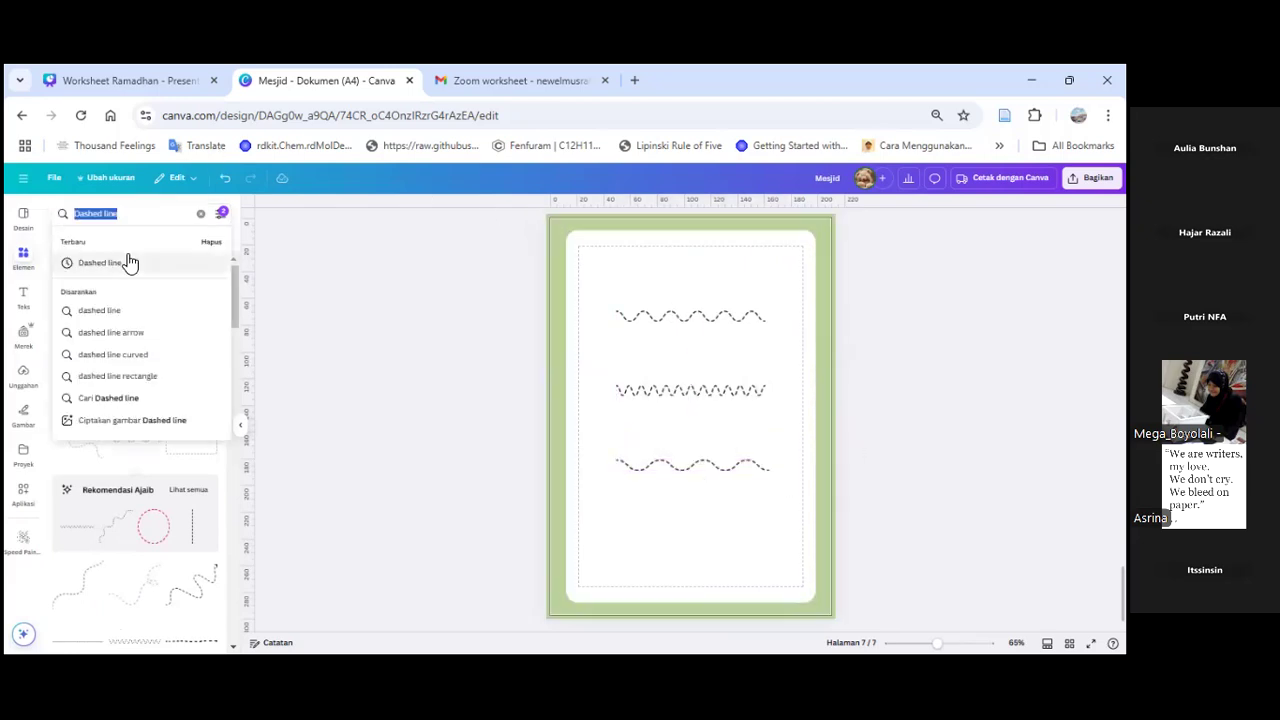
pyautogui.write('xa')
pyautogui.press('BackSpace')
pyautogui.press('BackSpace')
pyautogui.write('za')
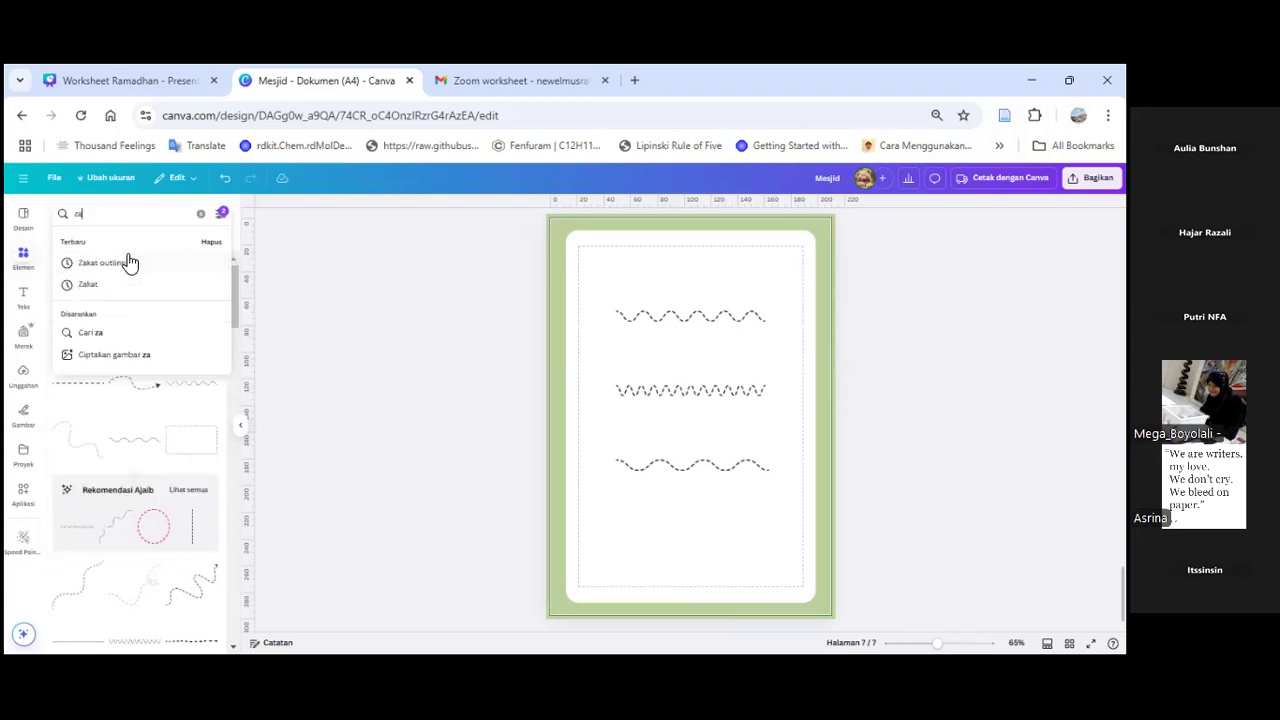
pyautogui.write('kat')
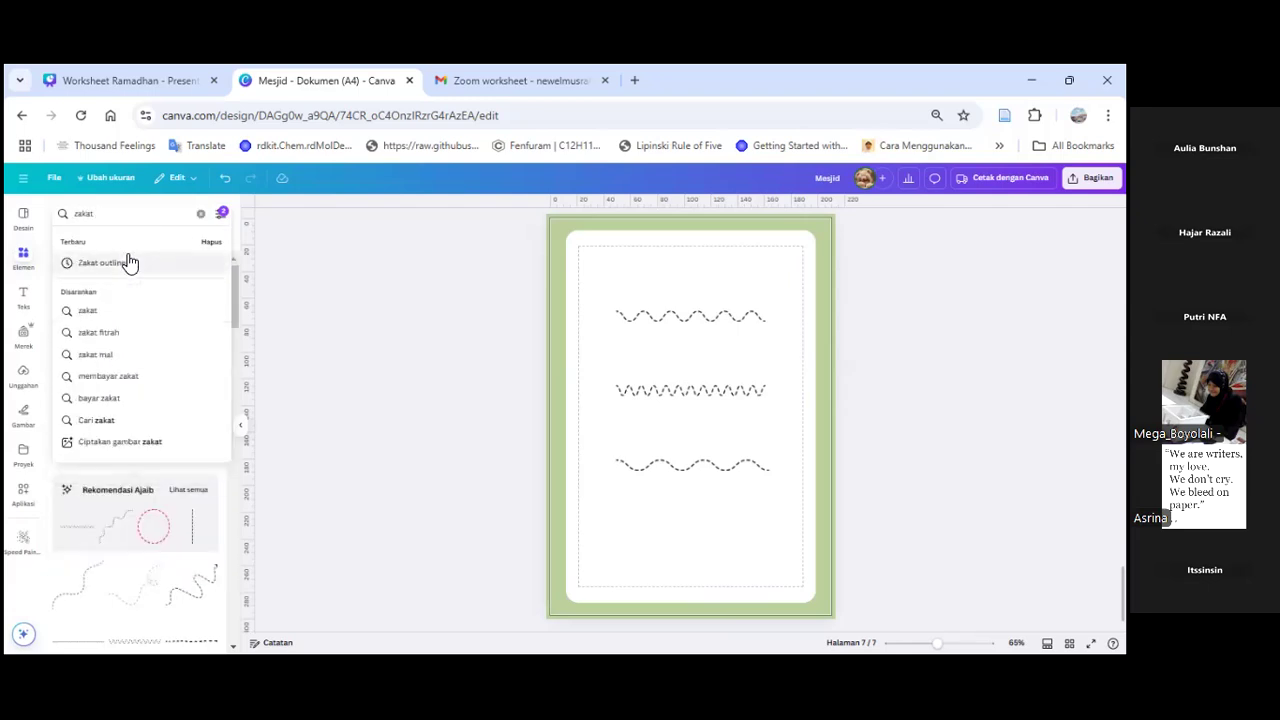
pyautogui.write(' fitrah')
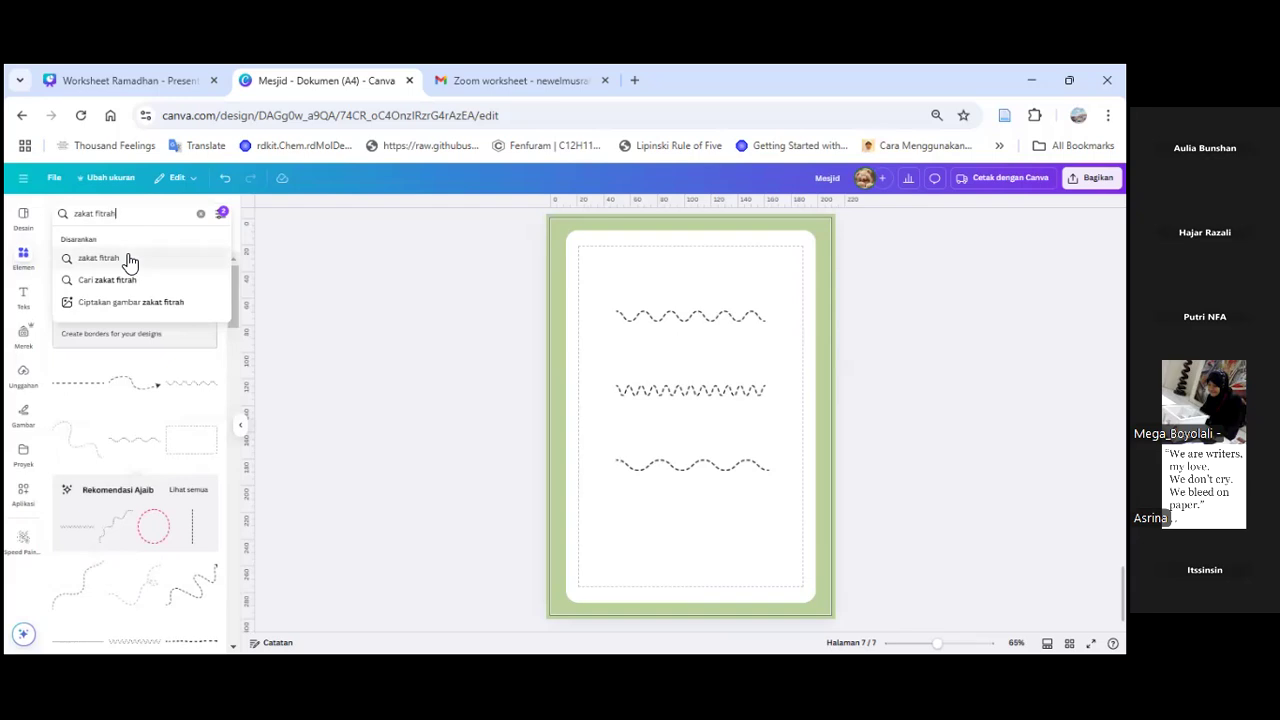
pyautogui.click(130, 261)
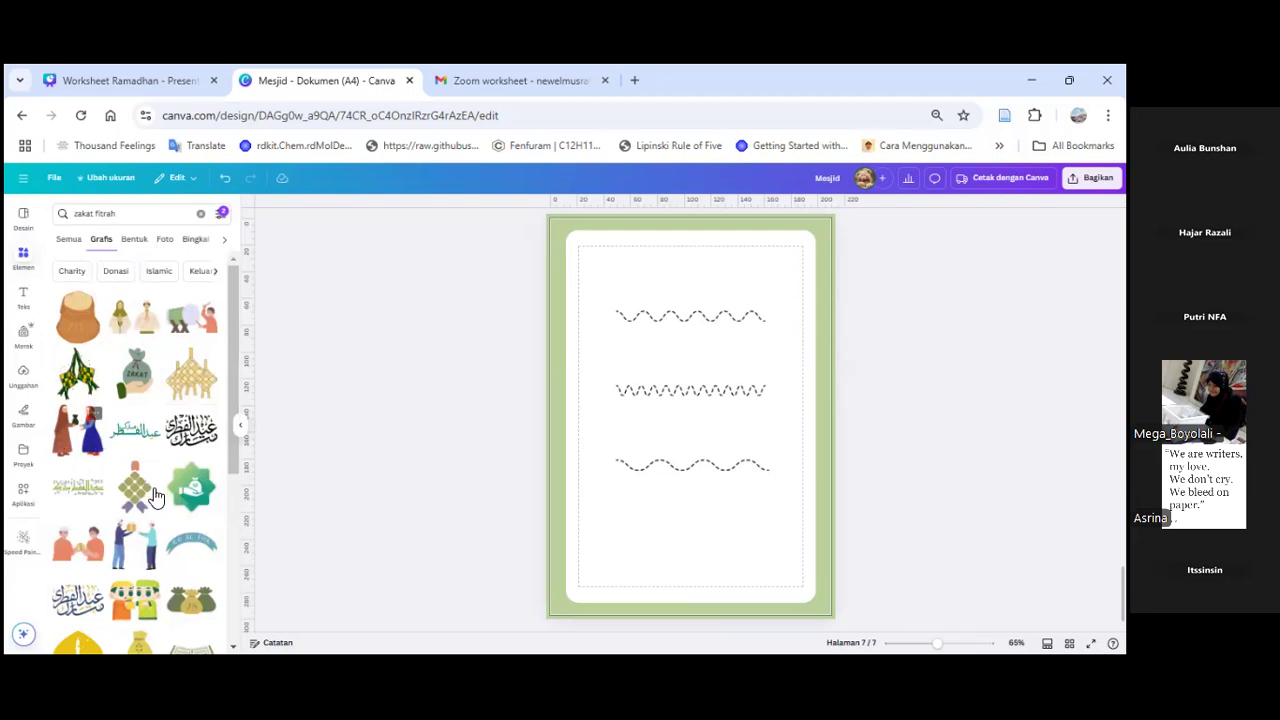
# Step: Add the green and gold money bags graphic, shrink it at the right end of the first dashed line, and shorten that line to meet it
pyautogui.scroll(-1, 155, 497)
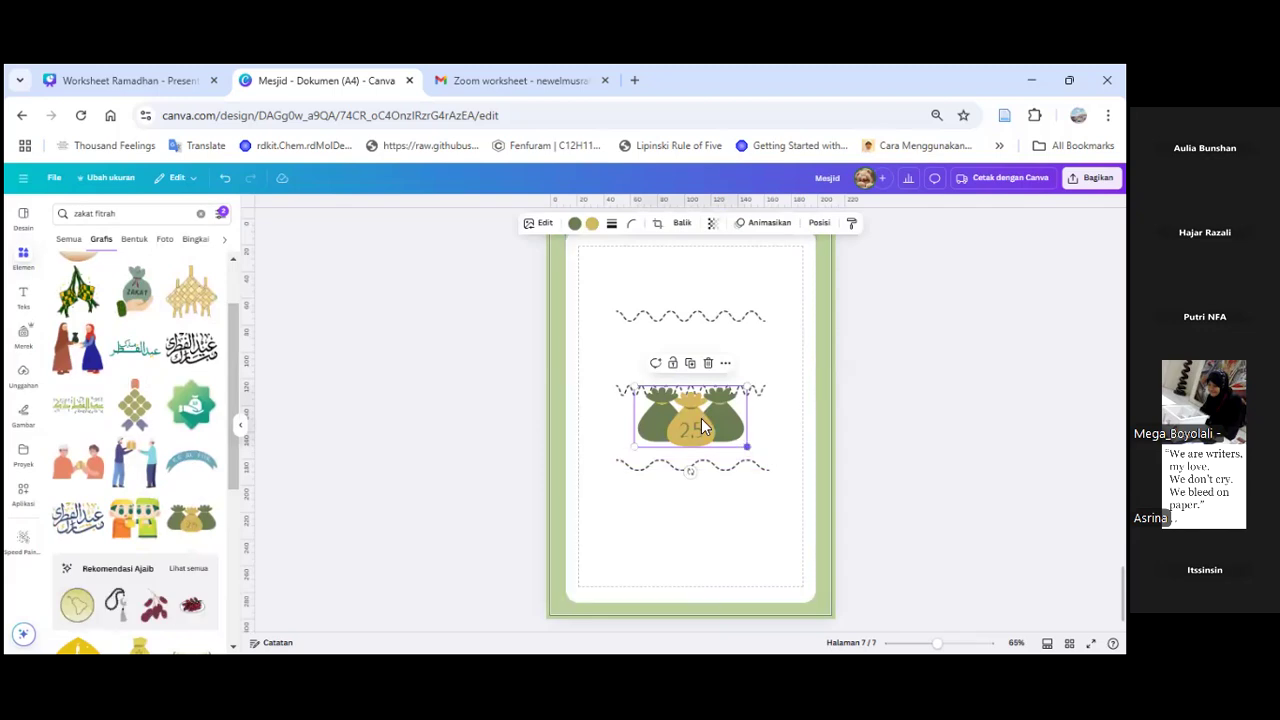
pyautogui.moveTo(689, 412)
pyautogui.mouseDown()
pyautogui.moveTo(703, 423)
pyautogui.moveTo(811, 327)
pyautogui.moveTo(742, 313)
pyautogui.mouseUp()
pyautogui.click(723, 317)
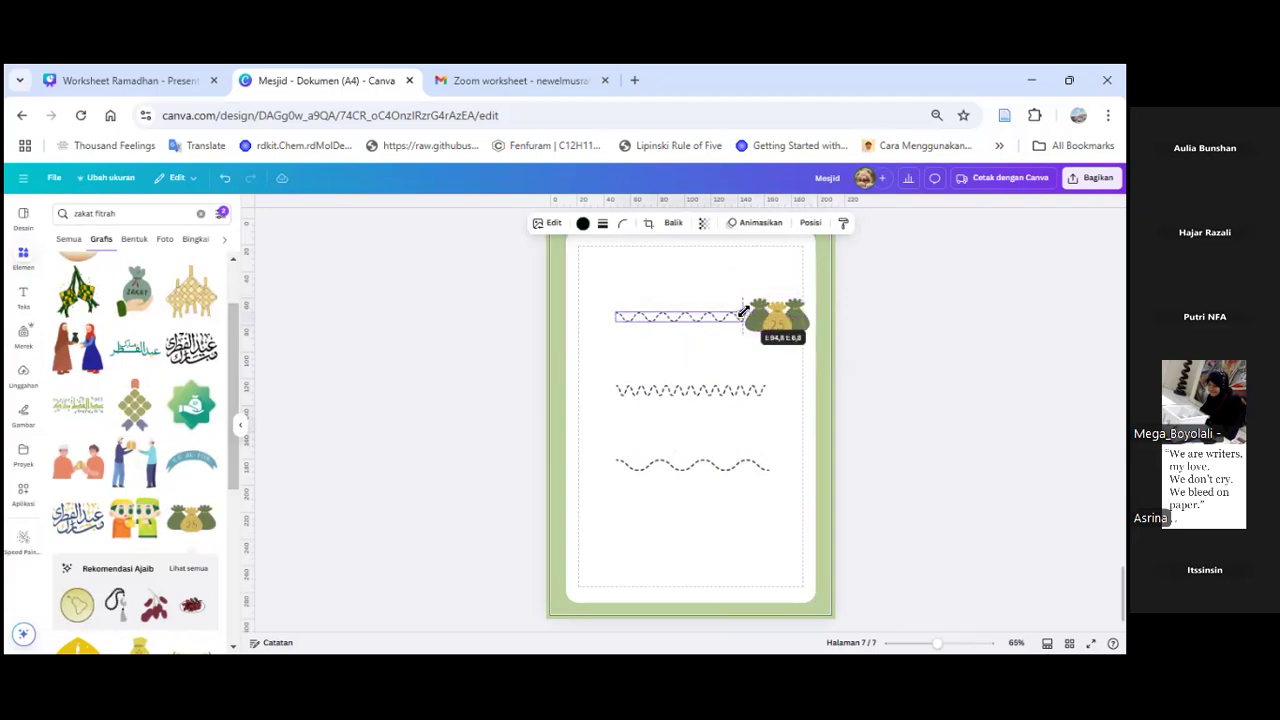
pyautogui.click(405, 354)
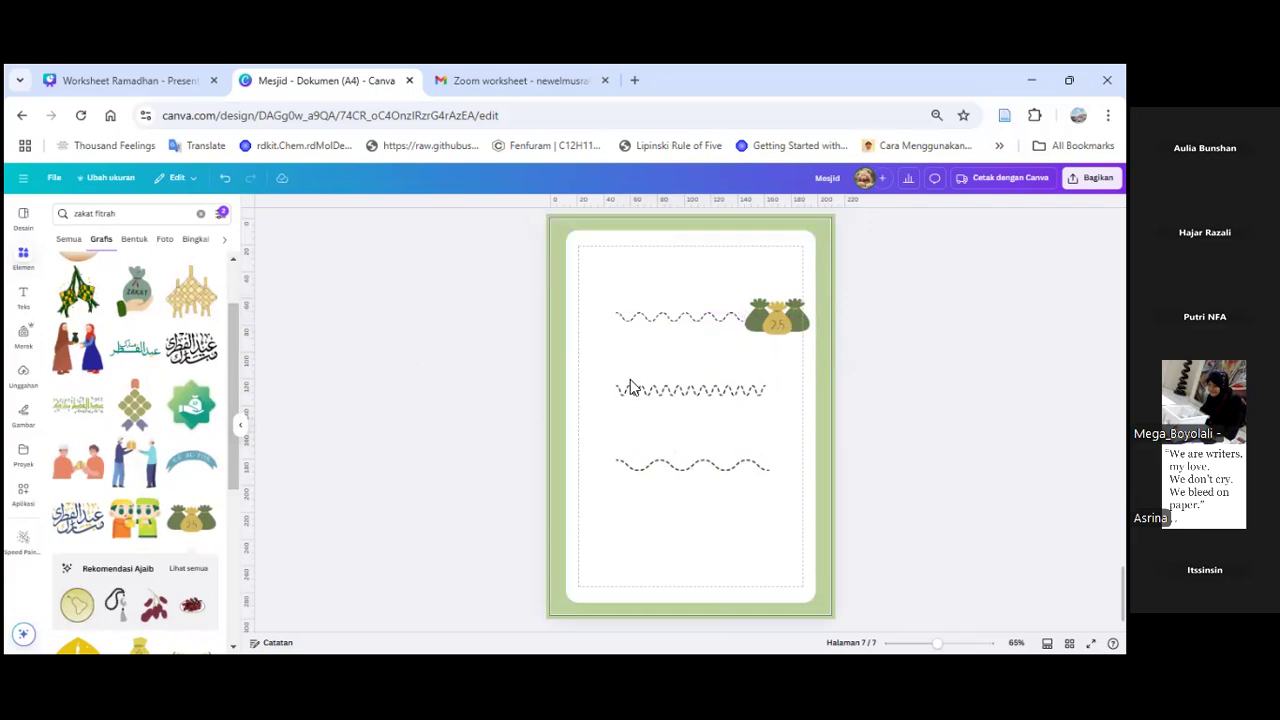
pyautogui.click(643, 322)
pyautogui.click(642, 316)
pyautogui.click(487, 327)
# Step: Add a text box reading "Zakat" to page 7
pyautogui.click(31, 296)
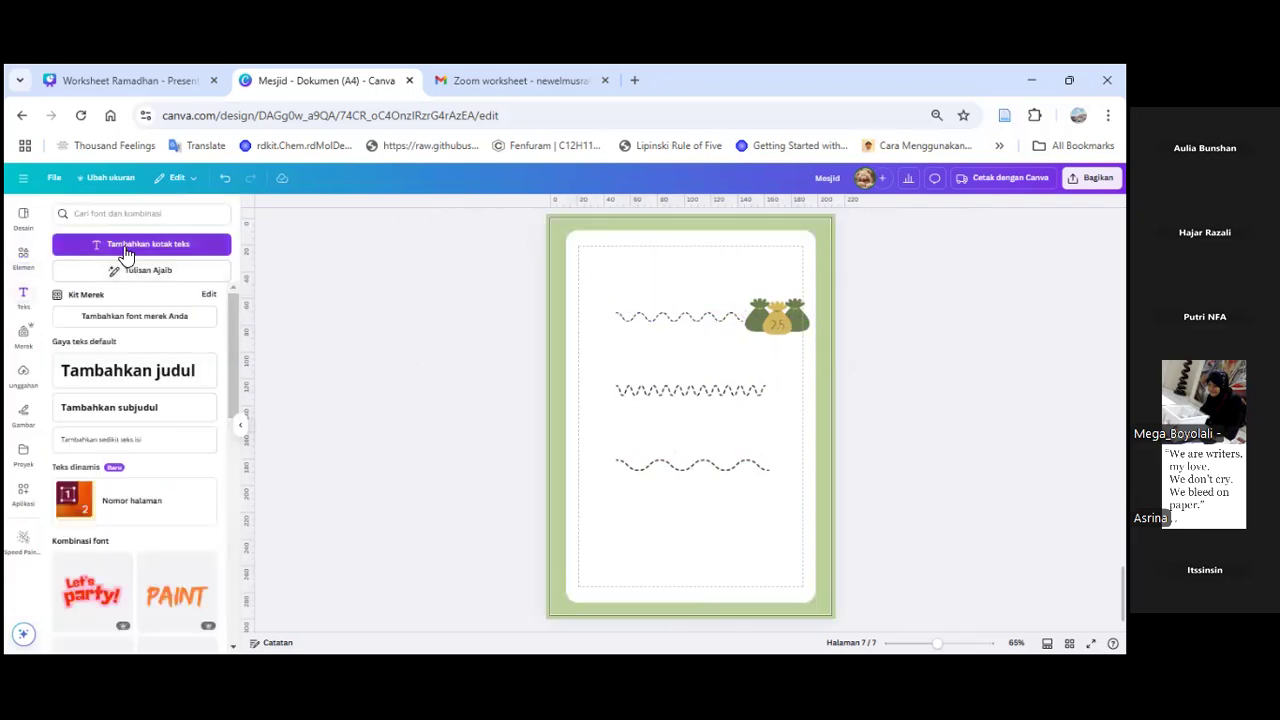
pyautogui.press('t')
pyautogui.moveTo(660, 413); pyautogui.dragTo(634, 404)
pyautogui.click(660, 416)
pyautogui.hotkey('ctrl', 'a')
pyautogui.write('Zakat')
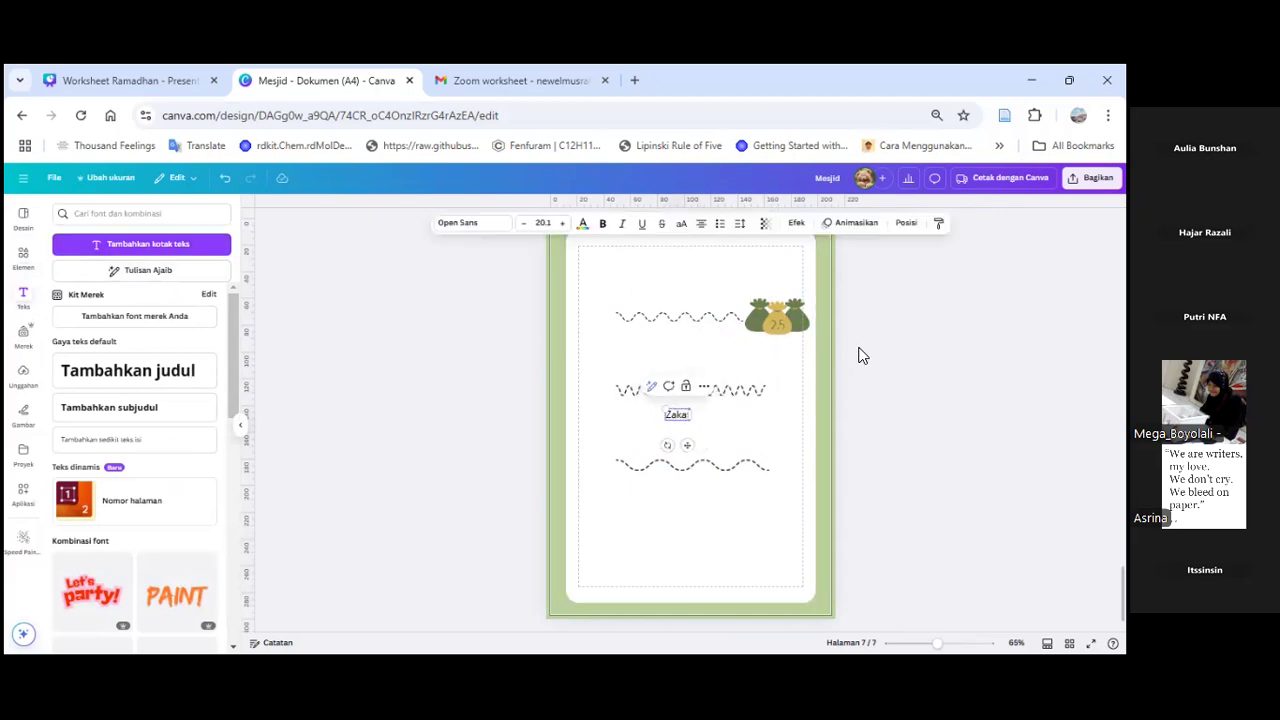
pyautogui.click(684, 480)
# Step: Place the "Zakat" label in front of the first dashed line and enlarge its text to size 25.1
pyautogui.click(681, 416)
pyautogui.moveTo(688, 444)
pyautogui.mouseDown()
pyautogui.moveTo(592, 350)
pyautogui.moveTo(603, 334)
pyautogui.moveTo(610, 346)
pyautogui.moveTo(606, 334)
pyautogui.mouseUp()
pyautogui.click(560, 223)
pyautogui.click(560, 223)
pyautogui.click(560, 223)
pyautogui.click(560, 223)
pyautogui.click(560, 223)
pyautogui.moveTo(606, 346); pyautogui.dragTo(603, 347)
pyautogui.click(857, 369)
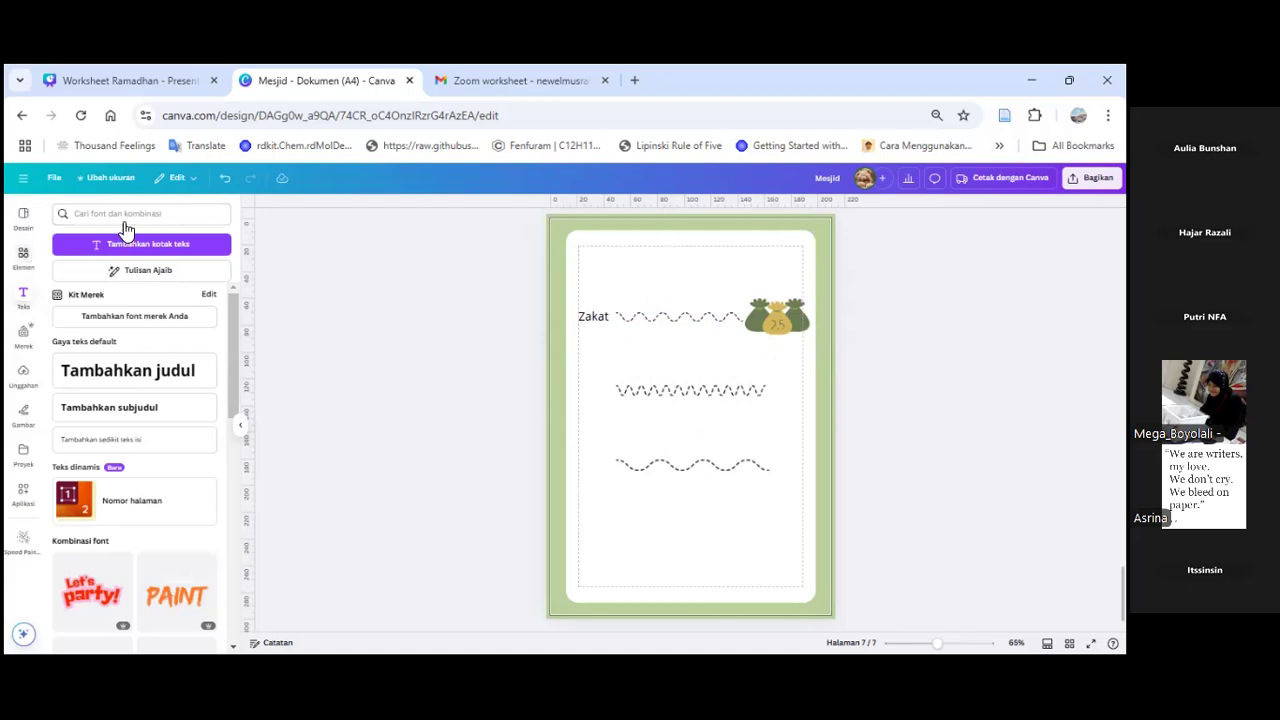
# Step: Search the graphics for "sholat" and place the standing girl in a purple prayer veil, reduced, at the right end of the second line
pyautogui.click(72, 220)
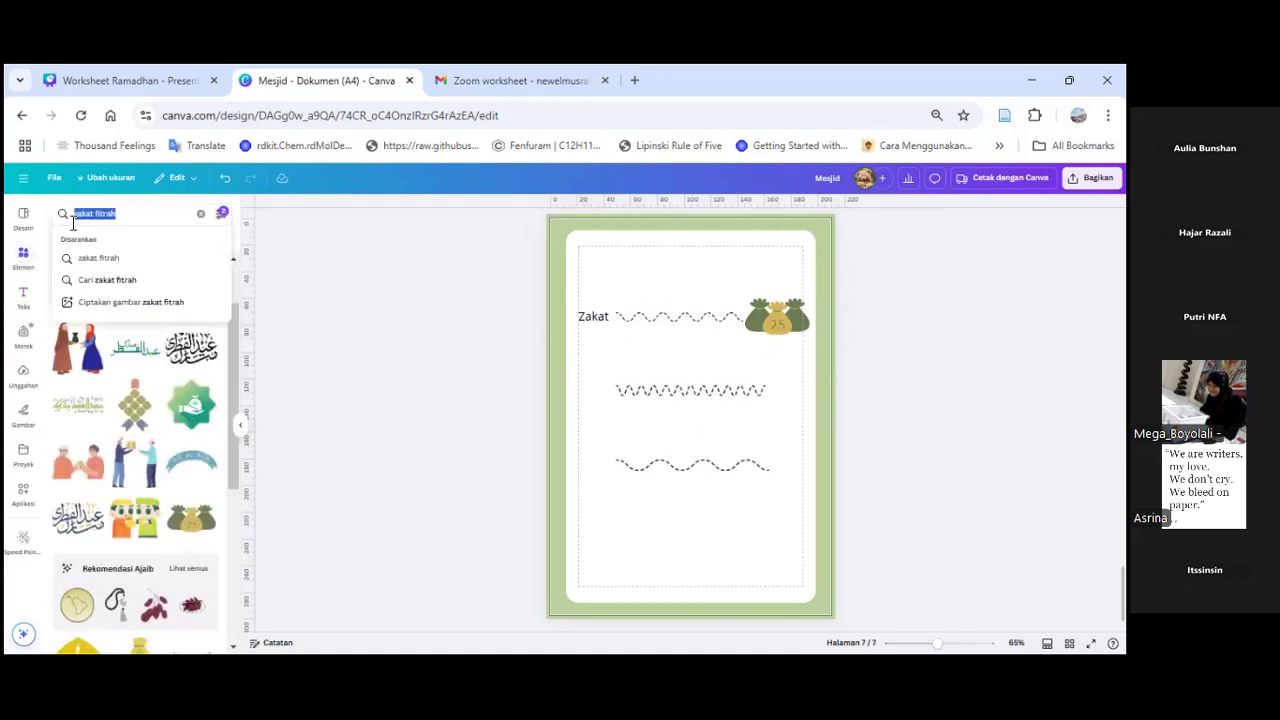
pyautogui.write('sholat')
pyautogui.press('Return')
pyautogui.click(101, 239)
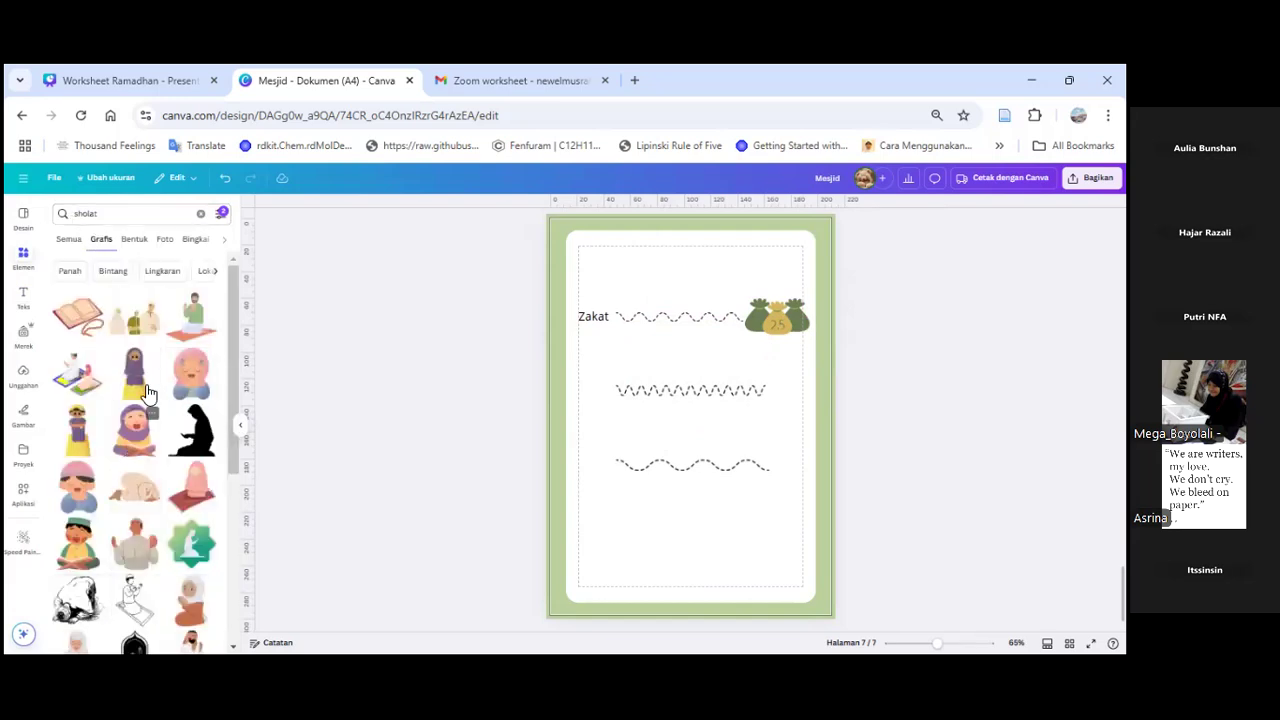
pyautogui.moveTo(771, 588); pyautogui.dragTo(823, 405)
# Step: Duplicate the "Zakat" label, place the copy in front of the second dashed line and change its text to "Sholat"
pyautogui.click(593, 316)
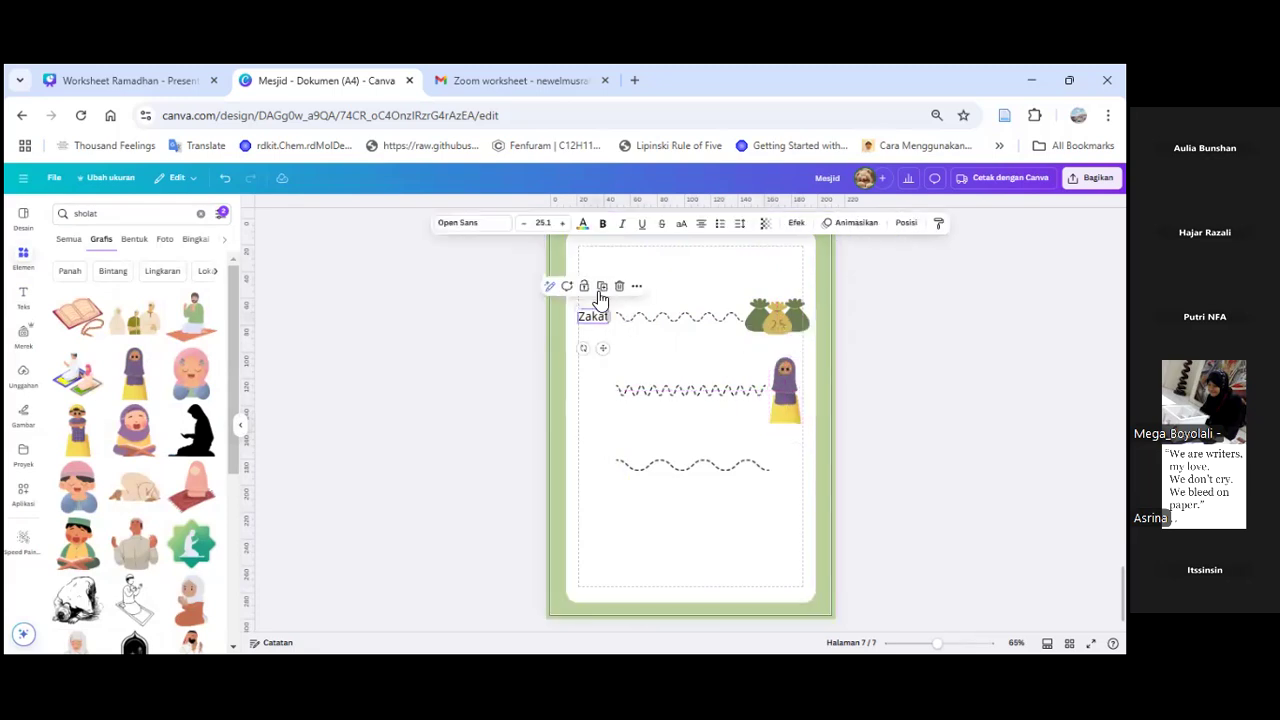
pyautogui.hotkey('ctrl', 'd')
pyautogui.moveTo(611, 358); pyautogui.dragTo(610, 430)
pyautogui.doubleClick(597, 388)
pyautogui.write('Sholat')
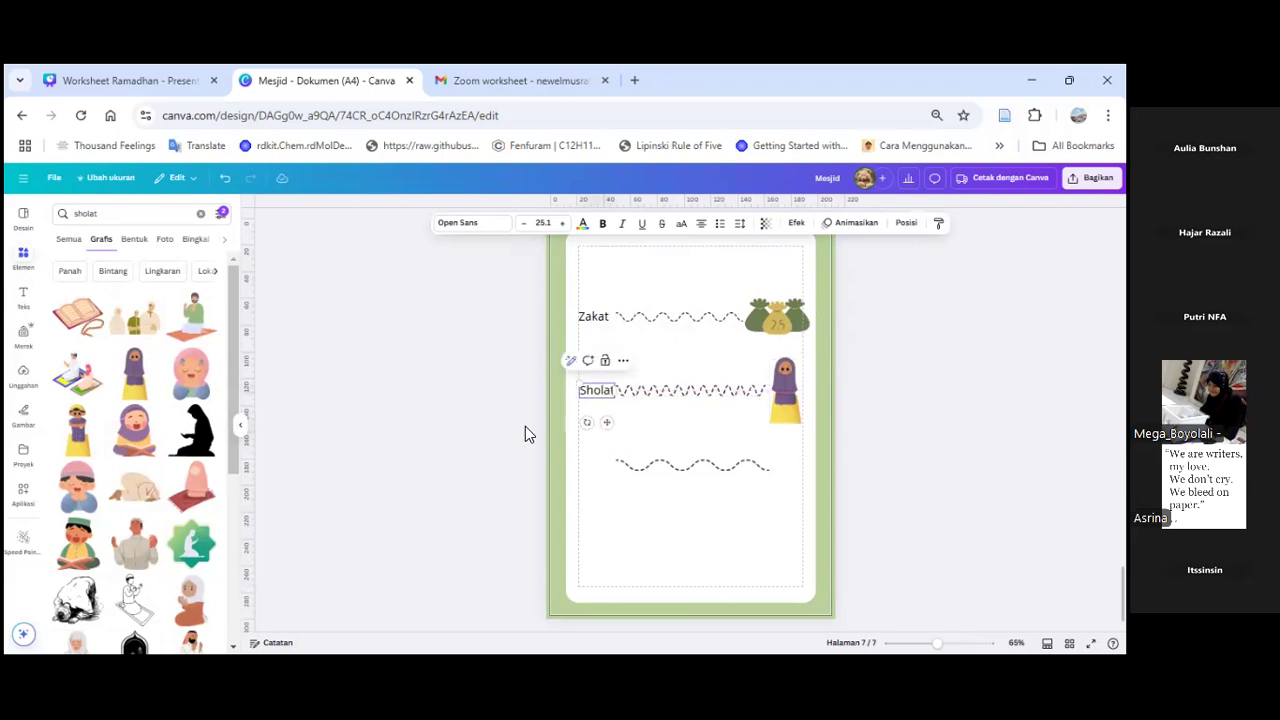
pyautogui.click(525, 426)
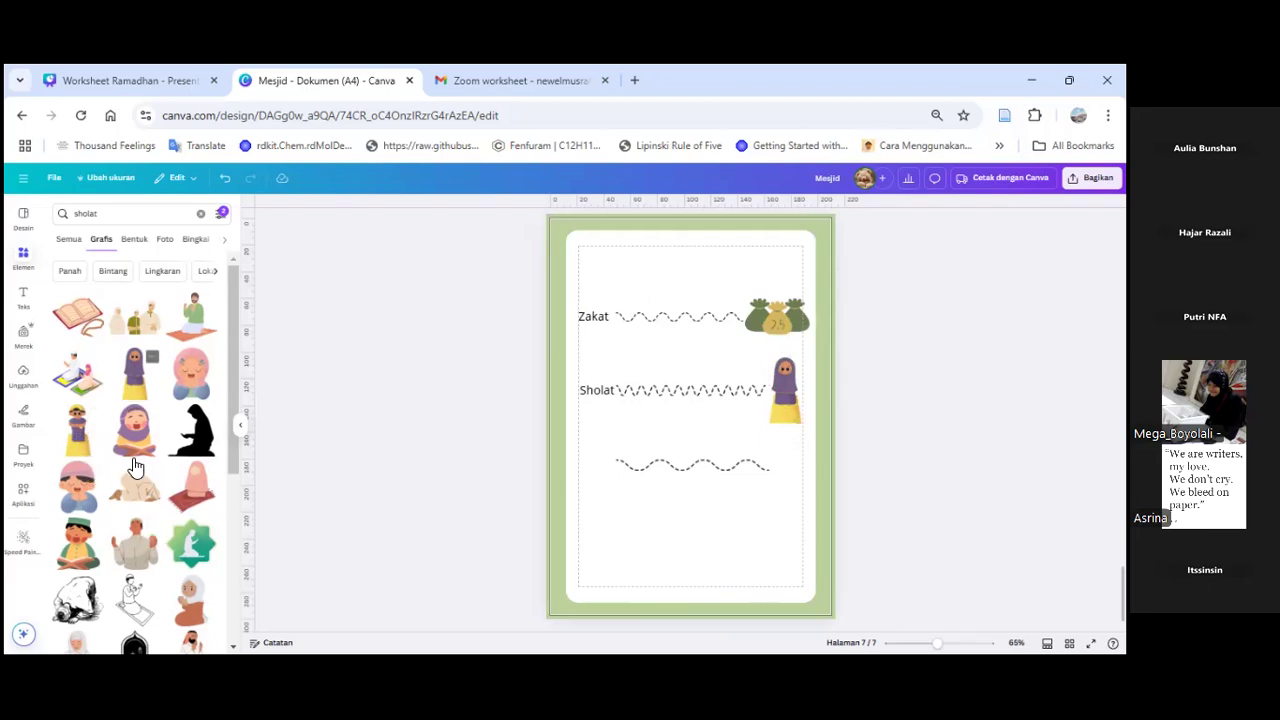
# Step: Add the graphic of the girl reading the Quran and shrink it to fit at the right end of the third dashed line
pyautogui.click(131, 457)
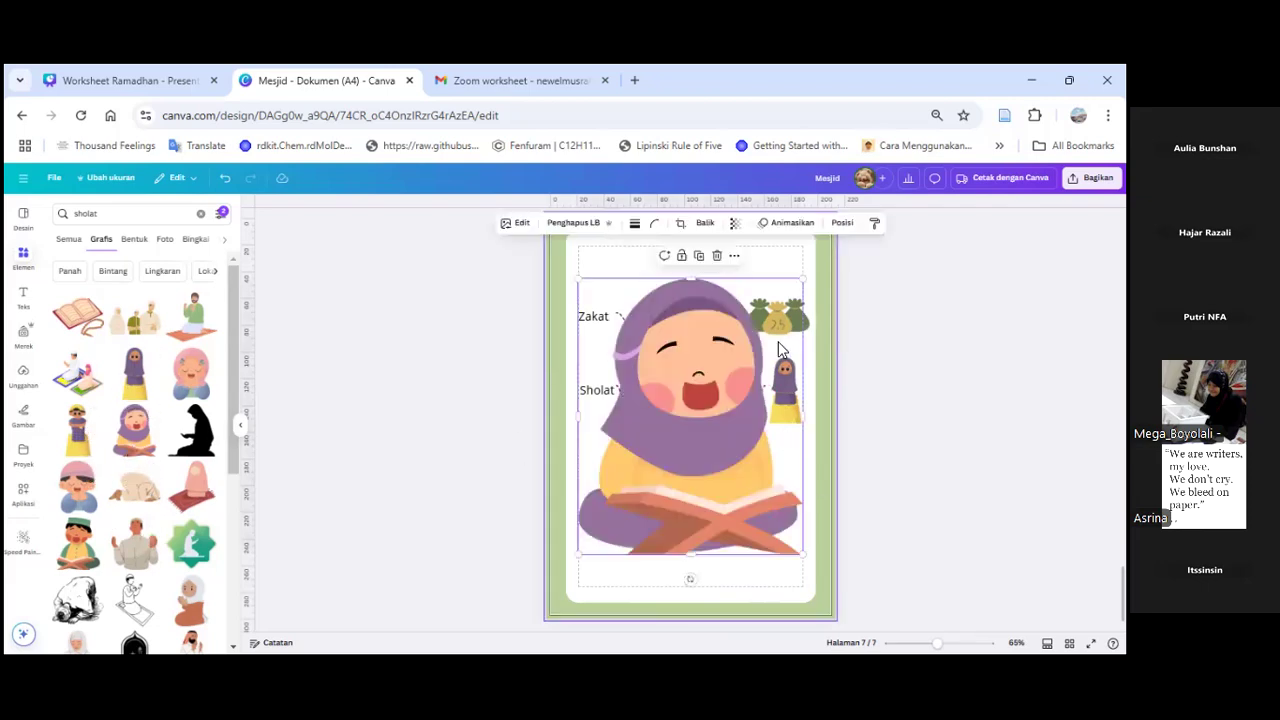
pyautogui.moveTo(665, 497)
pyautogui.mouseDown()
pyautogui.moveTo(620, 545)
pyautogui.moveTo(803, 491)
pyautogui.moveTo(786, 470)
pyautogui.mouseUp()
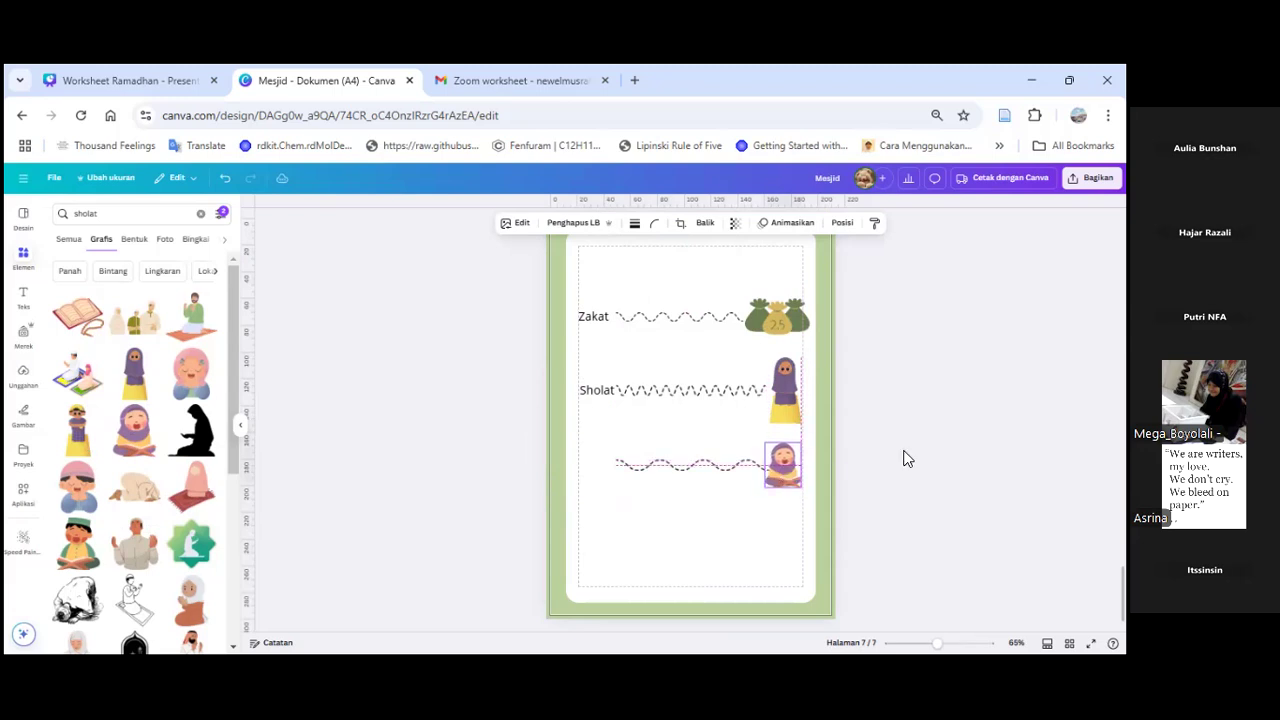
pyautogui.click(851, 431)
# Step: Duplicate the "Sholat" label, place the copy in front of the third dashed line and change its text to "Mengaji"
pyautogui.click(603, 392)
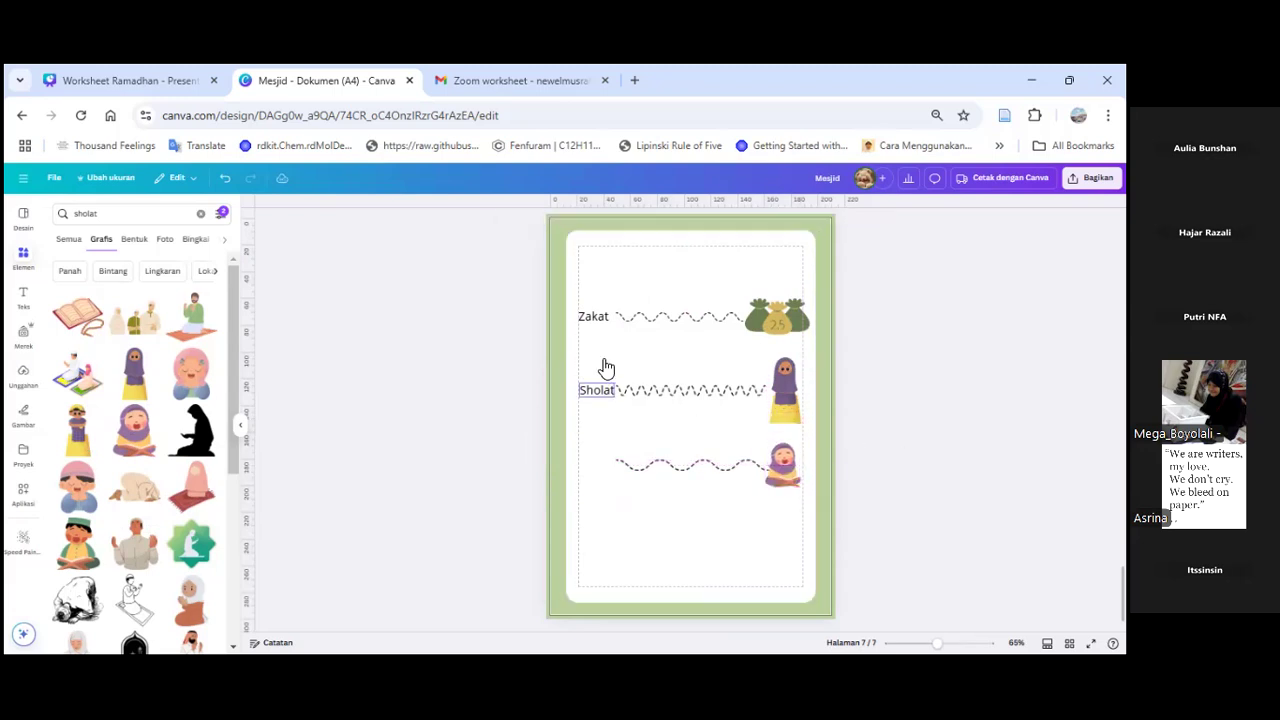
pyautogui.click(606, 361)
pyautogui.moveTo(609, 431); pyautogui.dragTo(601, 496)
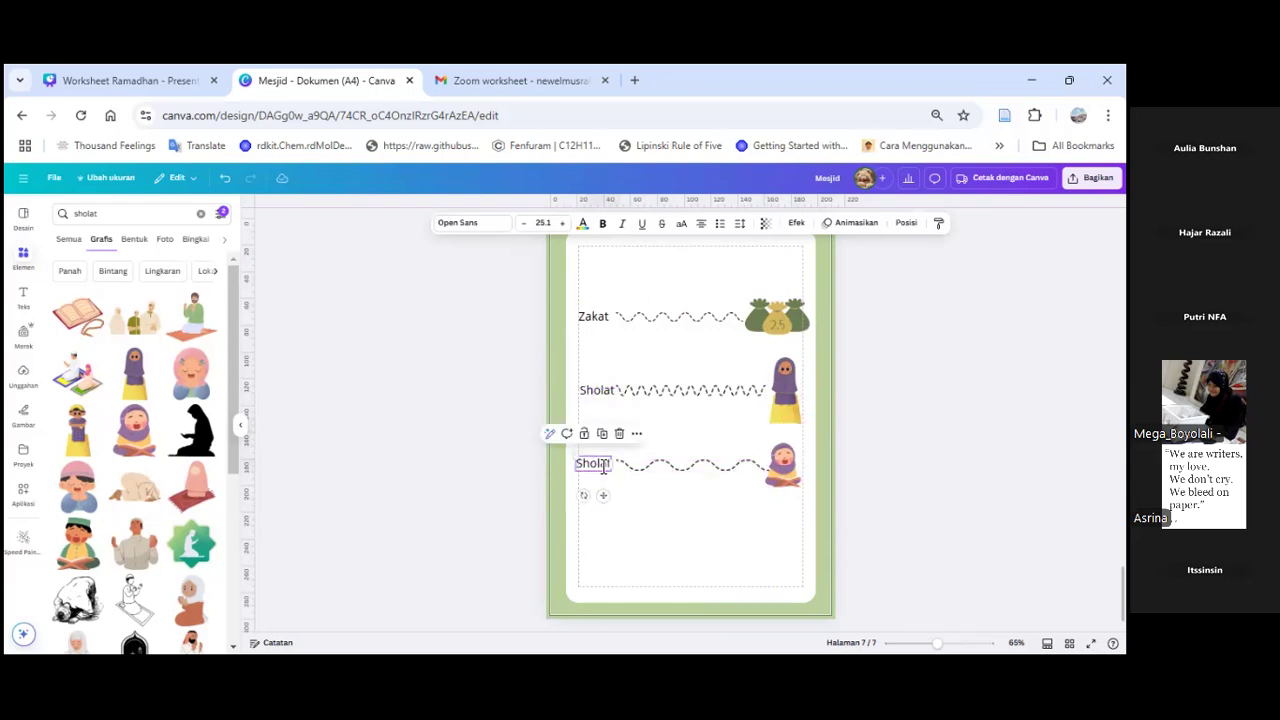
pyautogui.doubleClick(603, 466)
pyautogui.write('Mengaji')
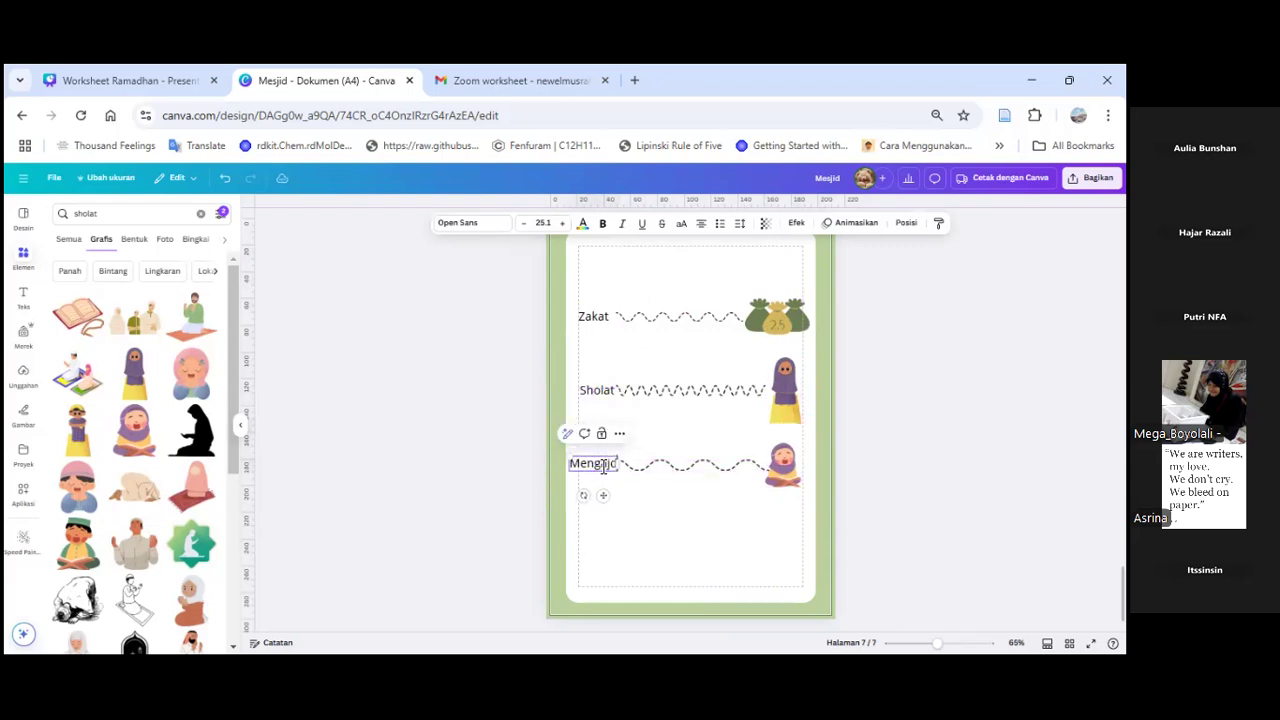
pyautogui.click(913, 422)
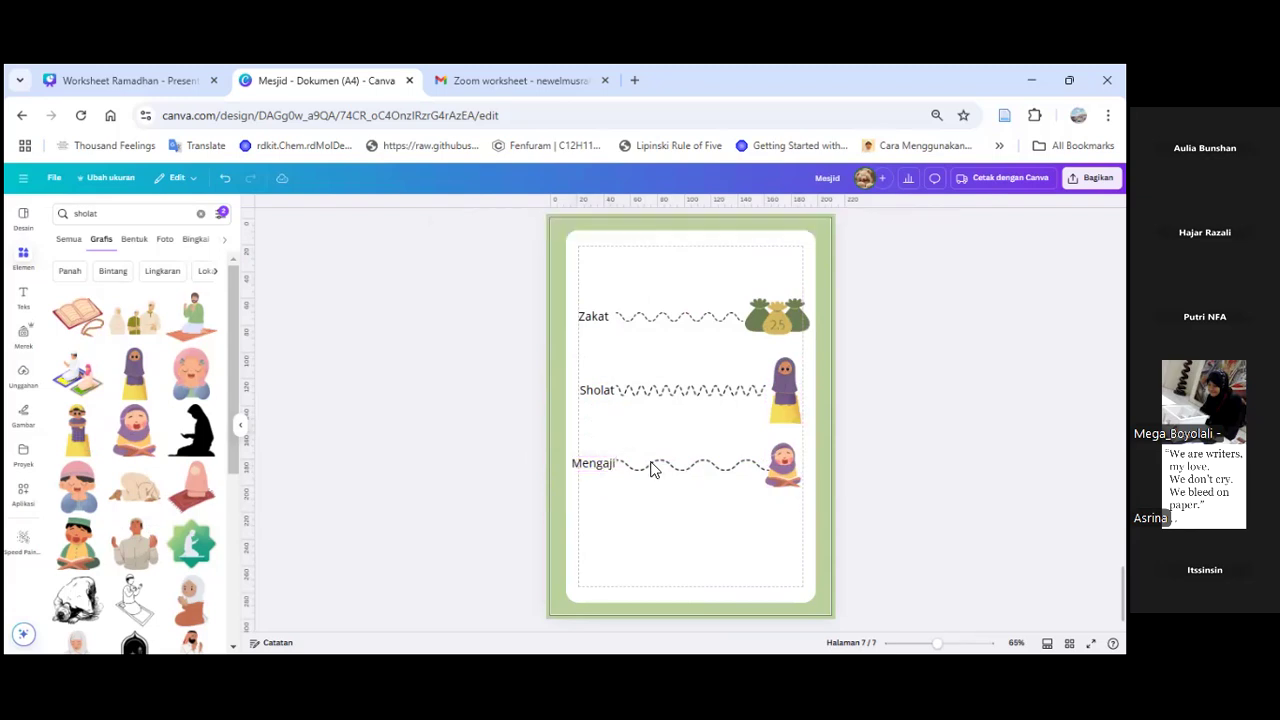
# Step: Nudge the "Mengaji" label slightly to the right, beside the start of its dashed line
pyautogui.click(646, 468)
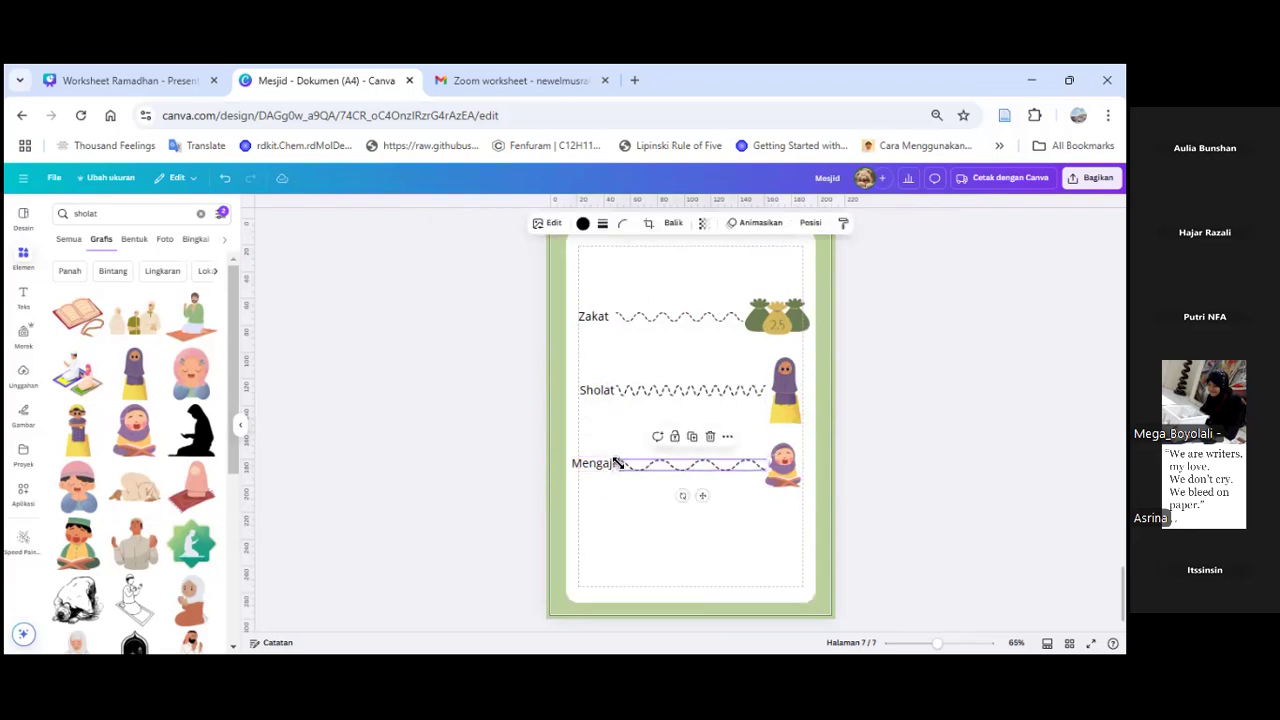
pyautogui.click(606, 470)
pyautogui.moveTo(608, 496); pyautogui.dragTo(613, 496)
pyautogui.click(922, 500)
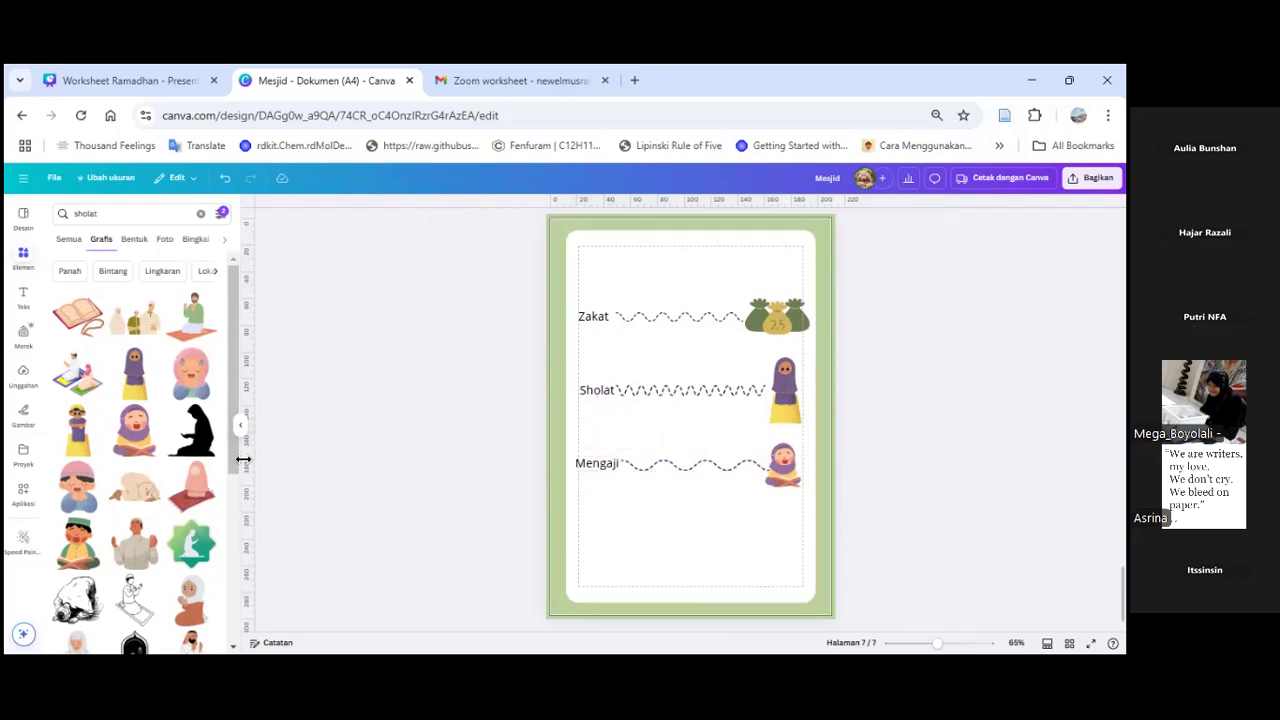
# Step: Duplicate the finished tracing page as page 8
pyautogui.click(241, 428)
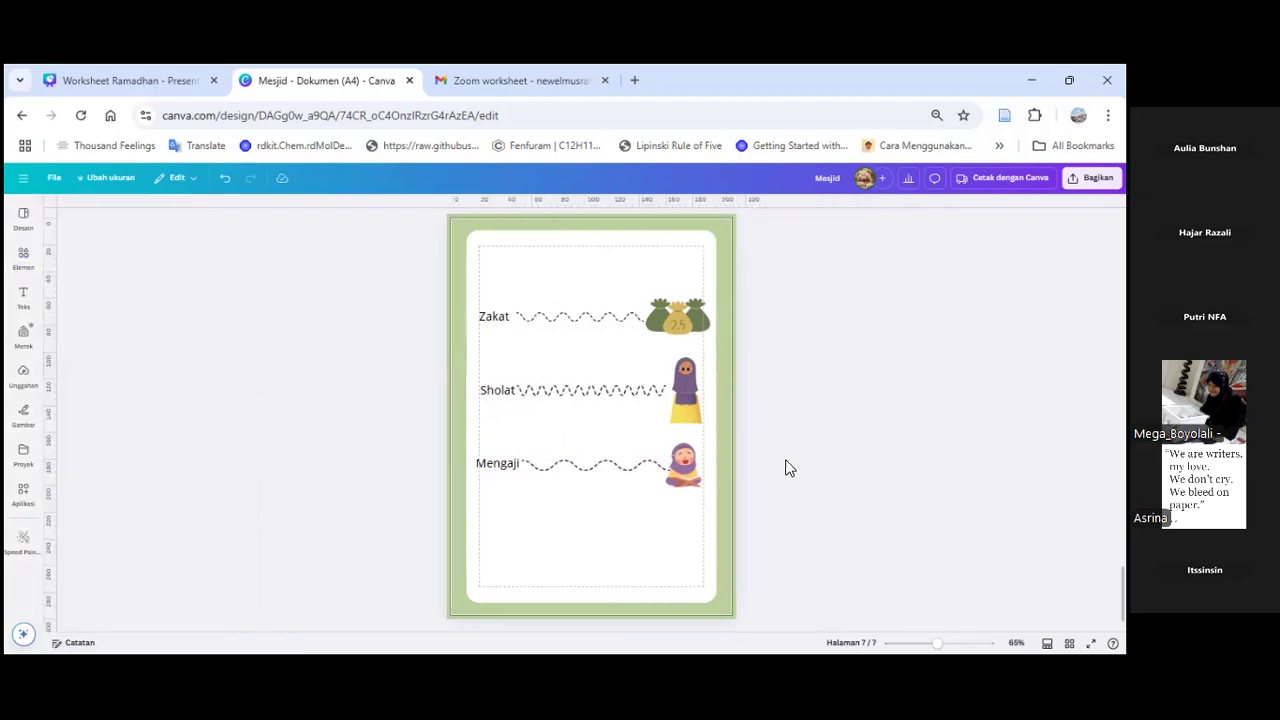
pyautogui.scroll(-1, 801, 506)
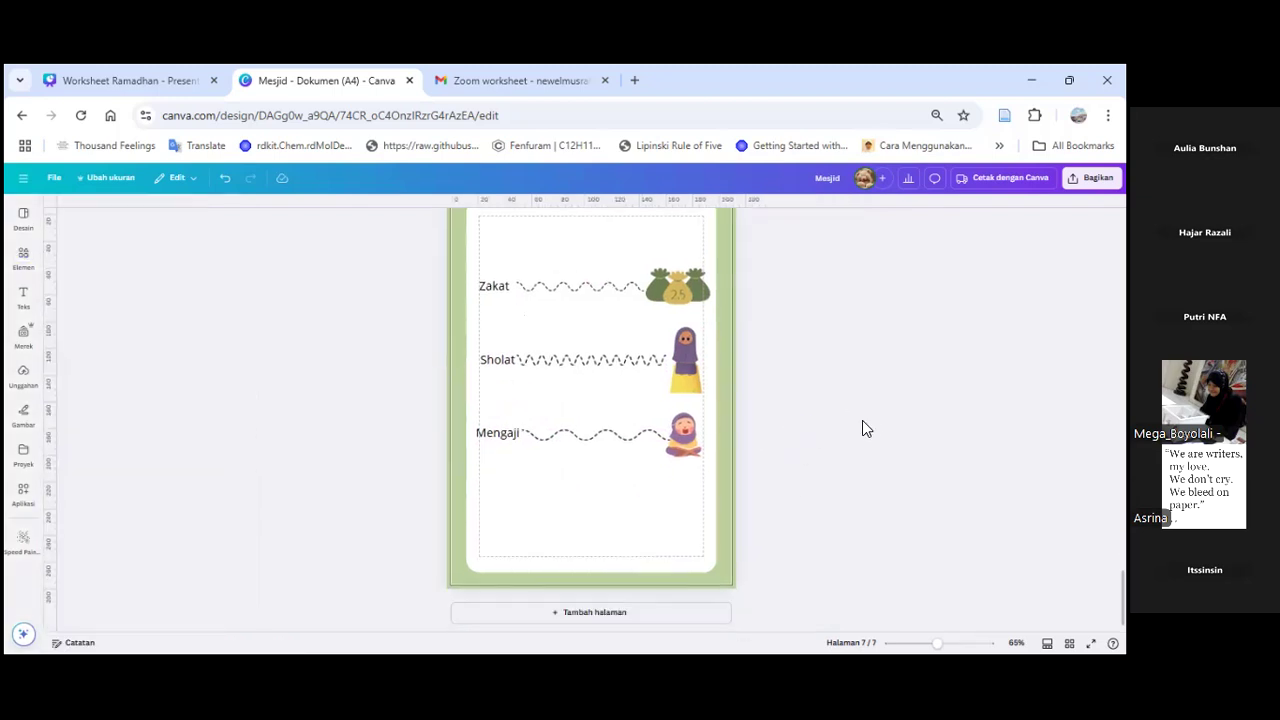
pyautogui.scroll(1, 738, 512)
pyautogui.scroll(-1, 699, 540)
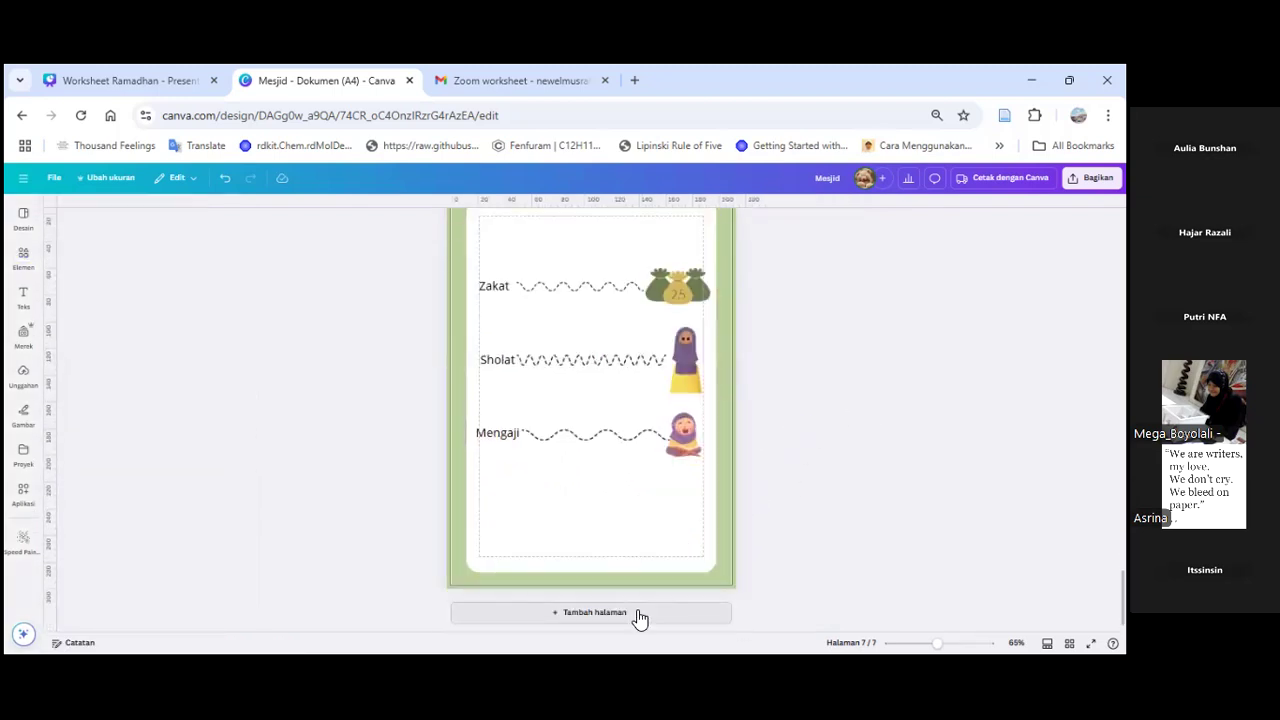
pyautogui.click(725, 530)
pyautogui.scroll(1, 725, 525)
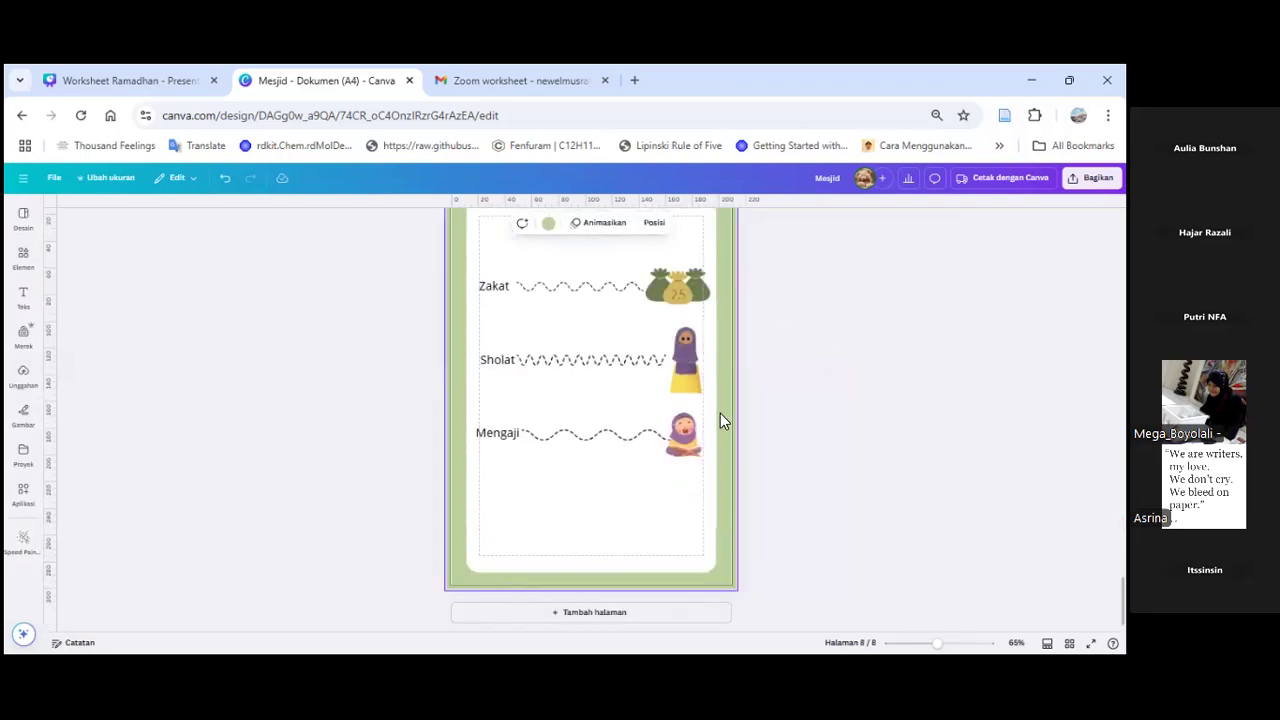
# Step: Delete all three labels, dashed lines and pictures from page 8, keeping only the green frame and white panel
pyautogui.click(684, 438)
pyautogui.keyDown('shift'); pyautogui.click(618, 438); pyautogui.keyUp('shift')
pyautogui.keyDown('shift'); pyautogui.click(497, 436); pyautogui.keyUp('shift')
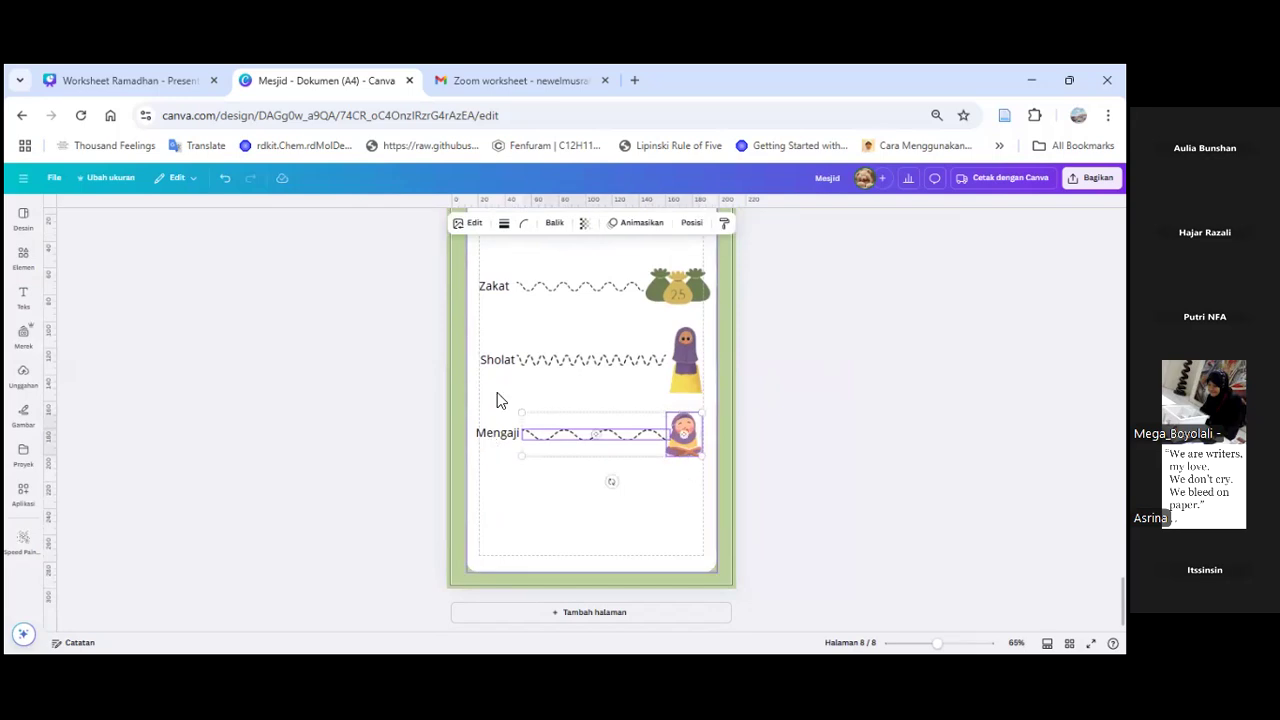
pyautogui.keyDown('shift'); pyautogui.click(497, 362); pyautogui.keyUp('shift')
pyautogui.keyDown('shift'); pyautogui.click(571, 362); pyautogui.keyUp('shift')
pyautogui.keyDown('shift'); pyautogui.click(685, 360); pyautogui.keyUp('shift')
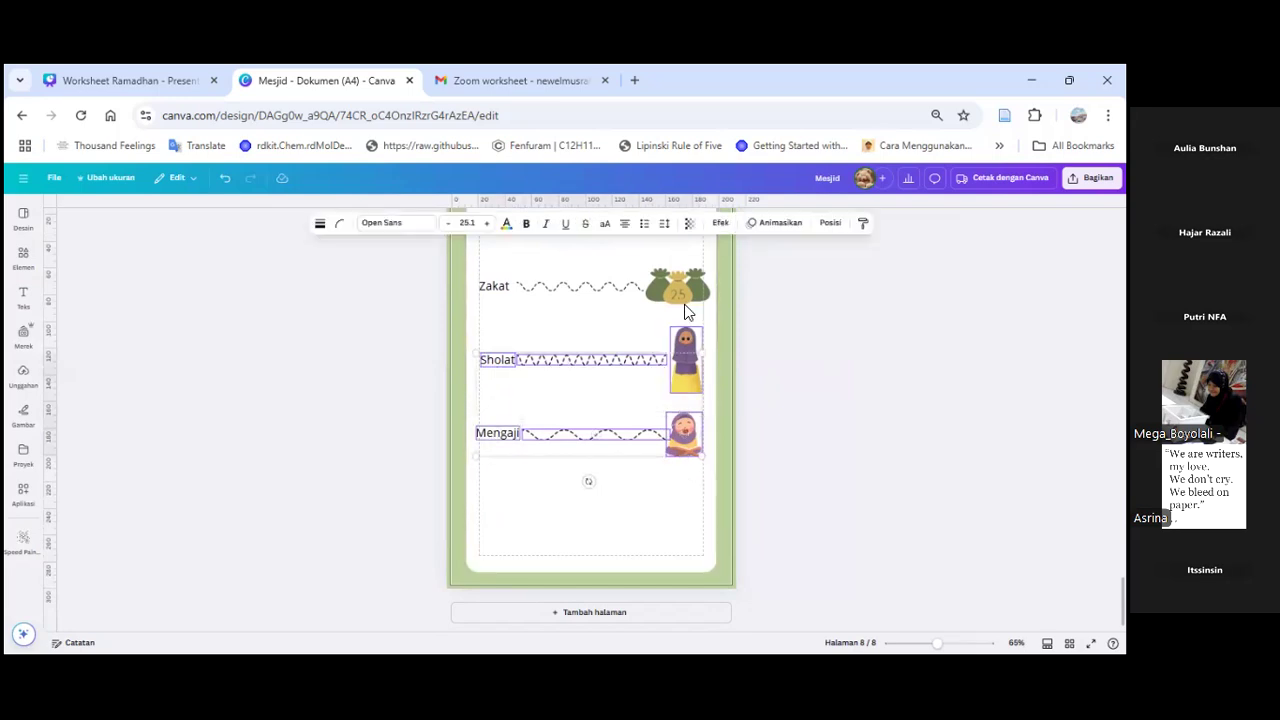
pyautogui.keyDown('shift'); pyautogui.click(678, 291); pyautogui.keyUp('shift')
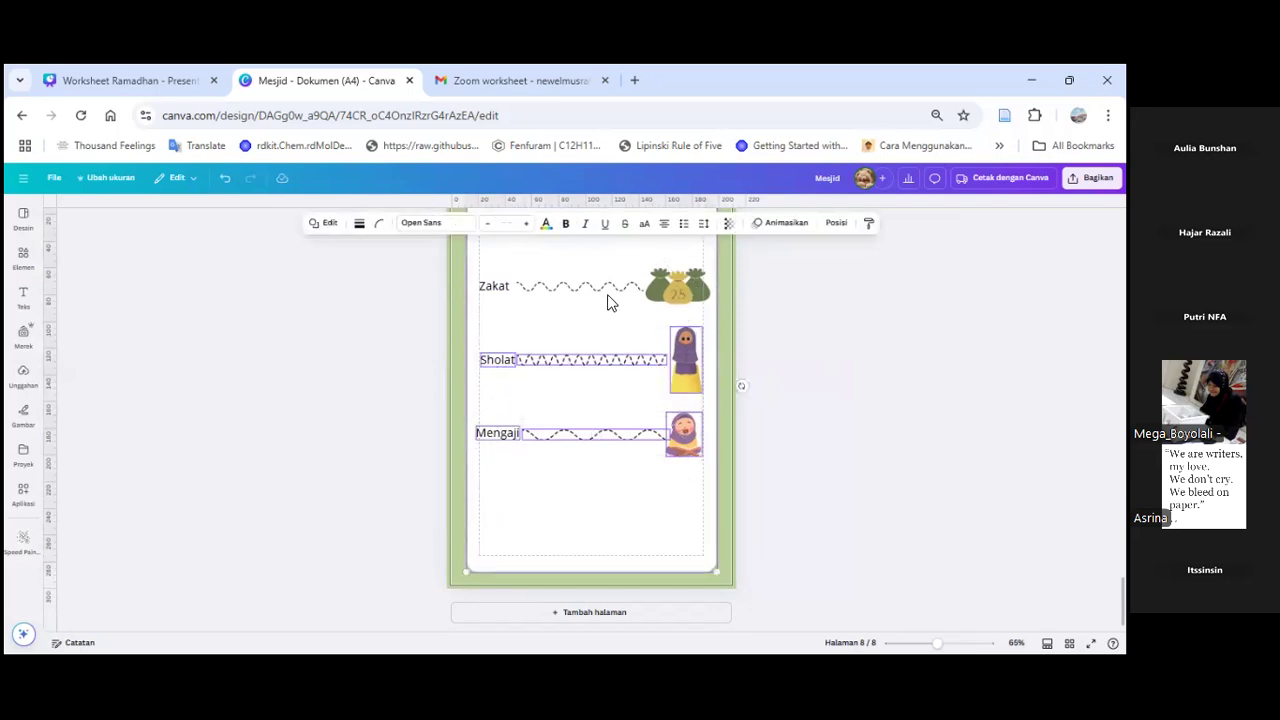
pyautogui.keyDown('shift'); pyautogui.click(492, 290); pyautogui.keyUp('shift')
pyautogui.keyDown('shift'); pyautogui.click(555, 290); pyautogui.keyUp('shift')
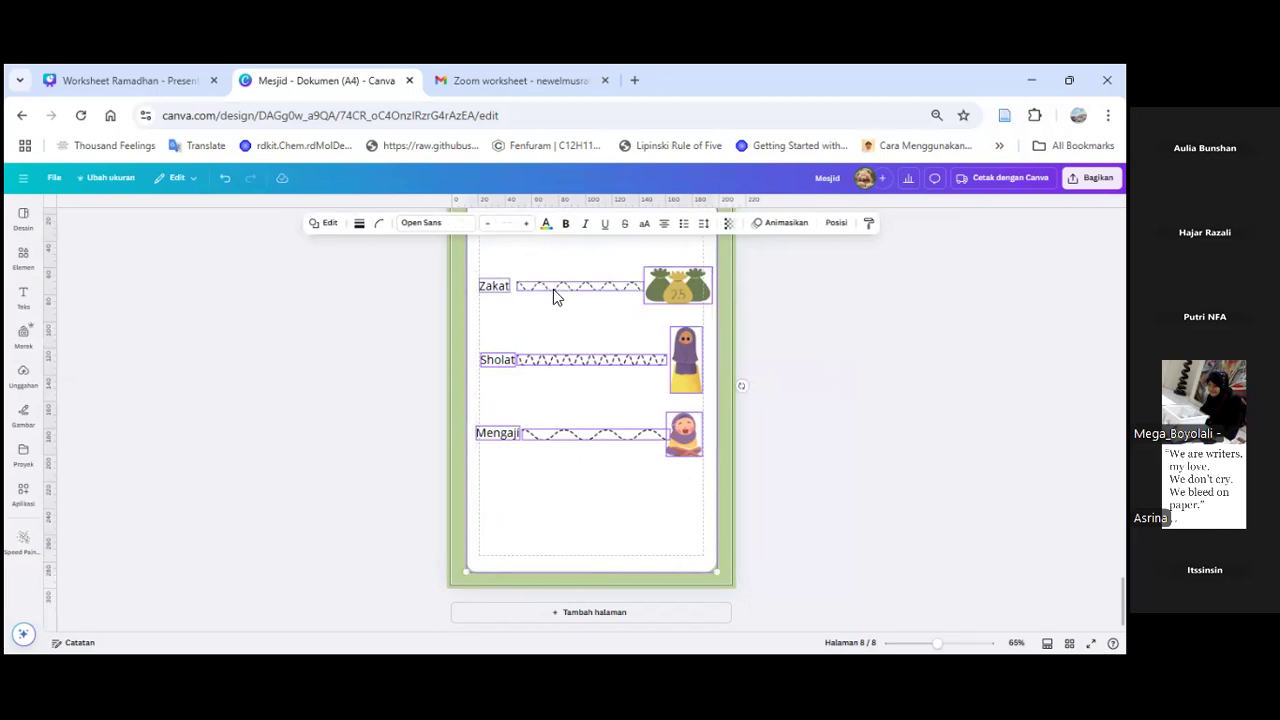
pyautogui.press('Delete')
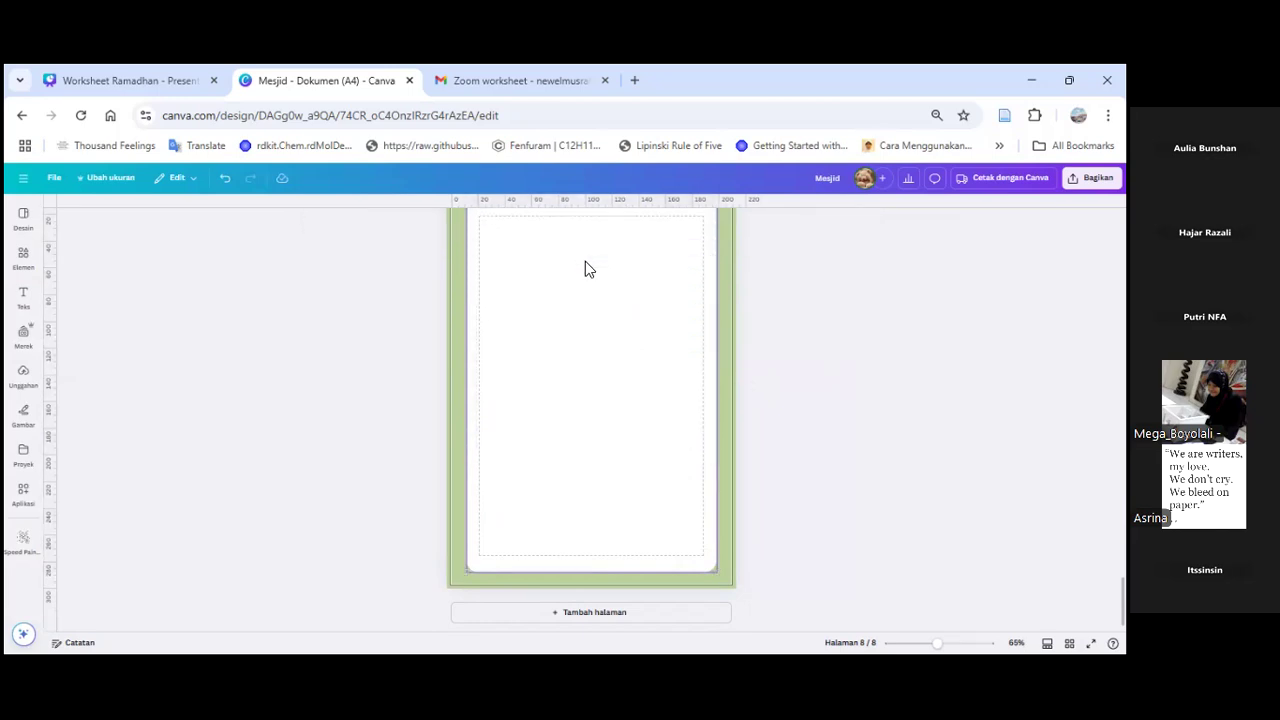
# Step: Search the graphics for "Mesjid outline" and try a thick-lined mosque with stars and a crescent on page 8
pyautogui.click(24, 255)
pyautogui.click(55, 215)
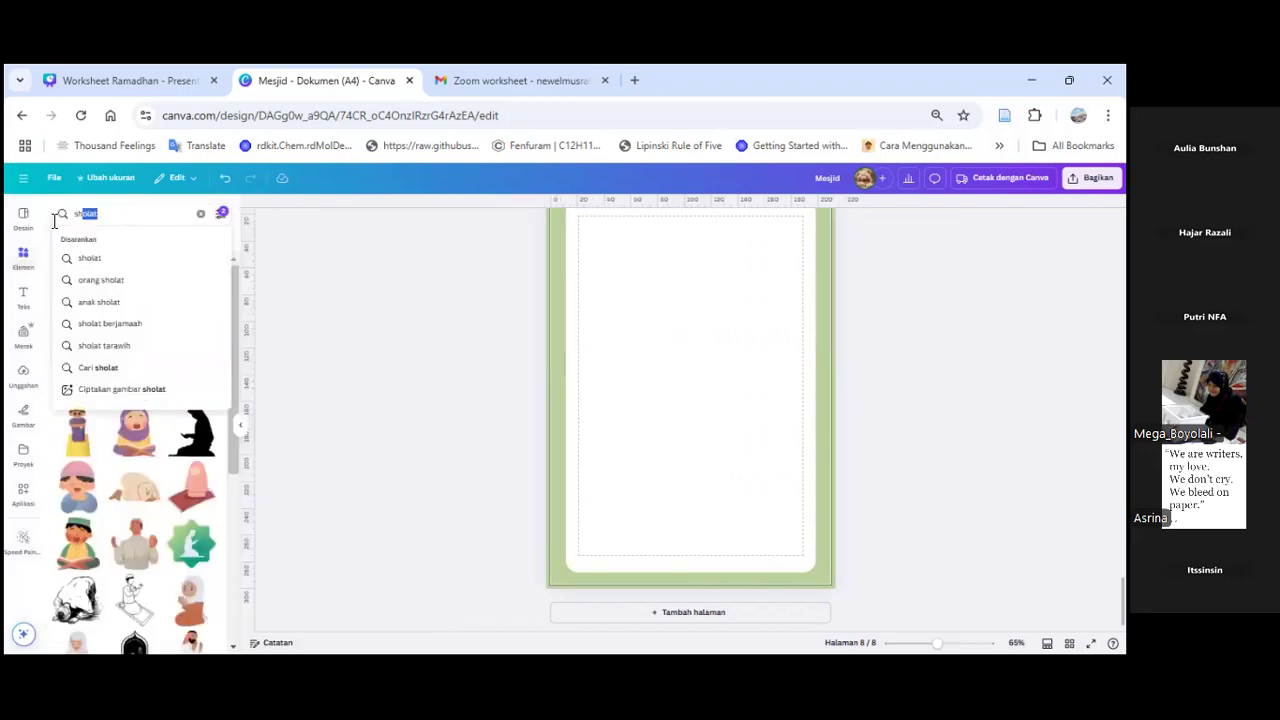
pyautogui.write('mesjid')
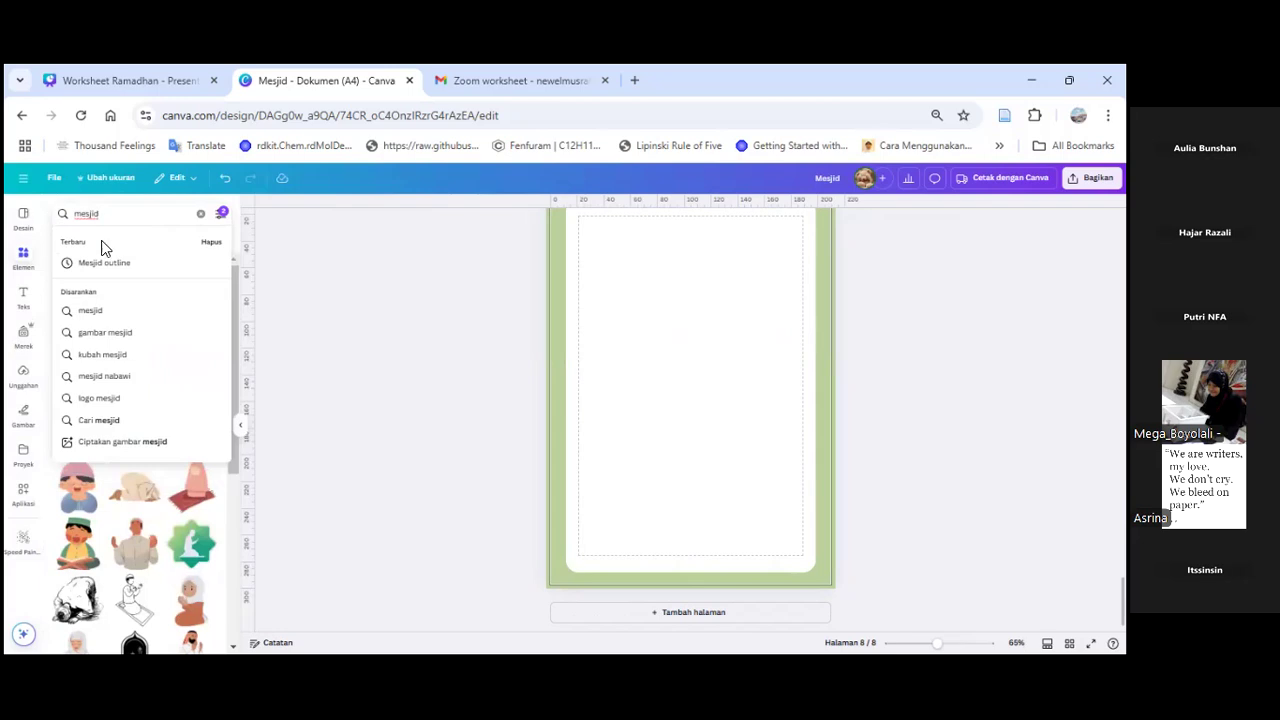
pyautogui.click(133, 268)
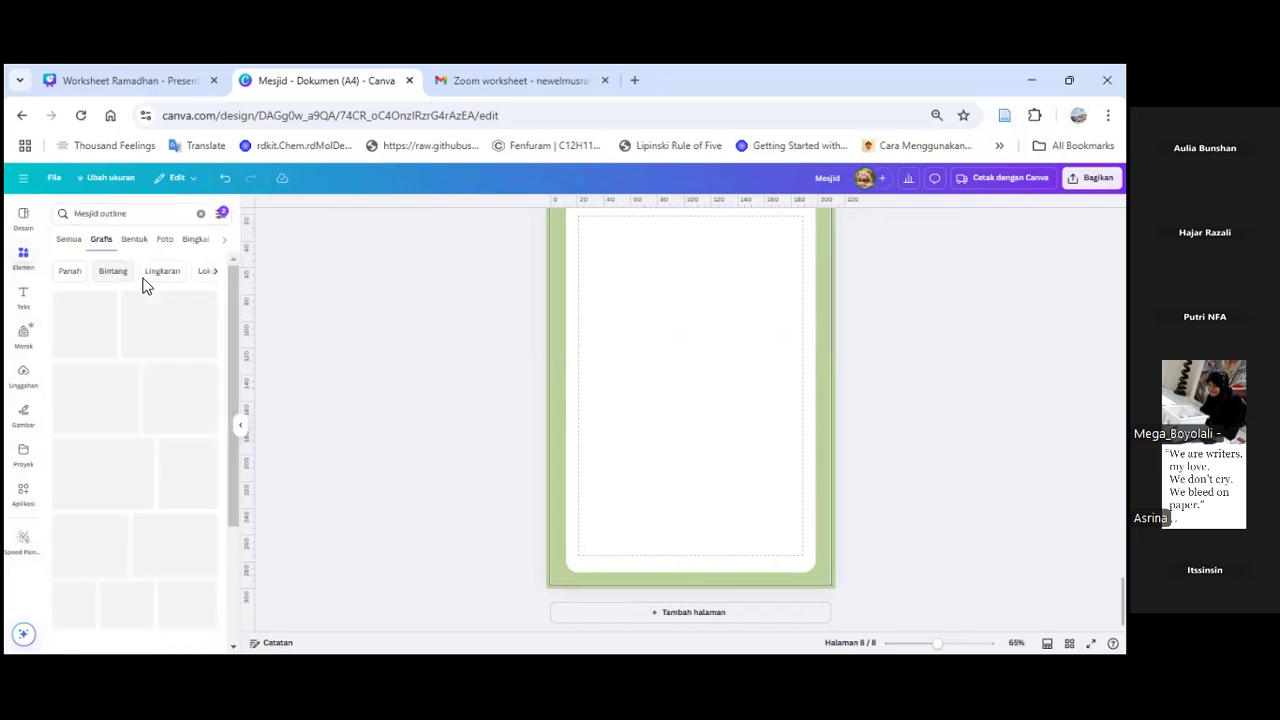
pyautogui.scroll(-1, 158, 460)
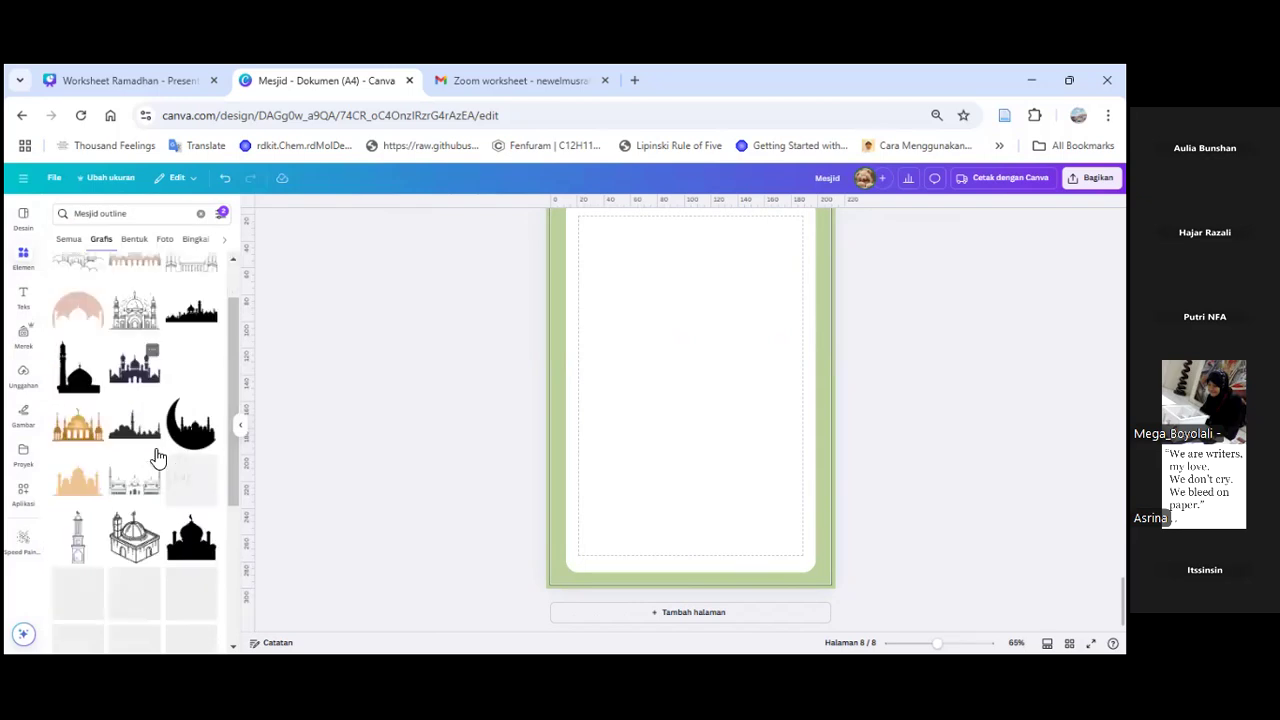
pyautogui.scroll(1, 156, 462)
pyautogui.scroll(-5, 156, 456)
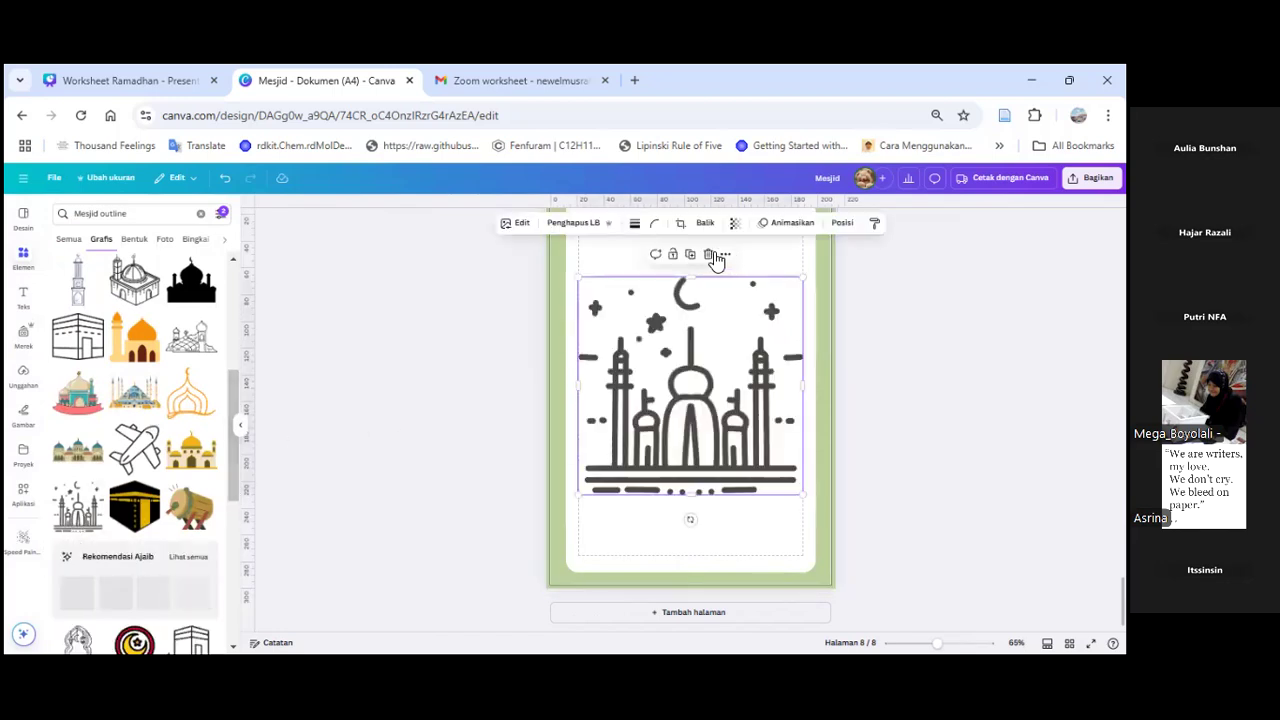
pyautogui.click(714, 256)
pyautogui.scroll(-5, 158, 392)
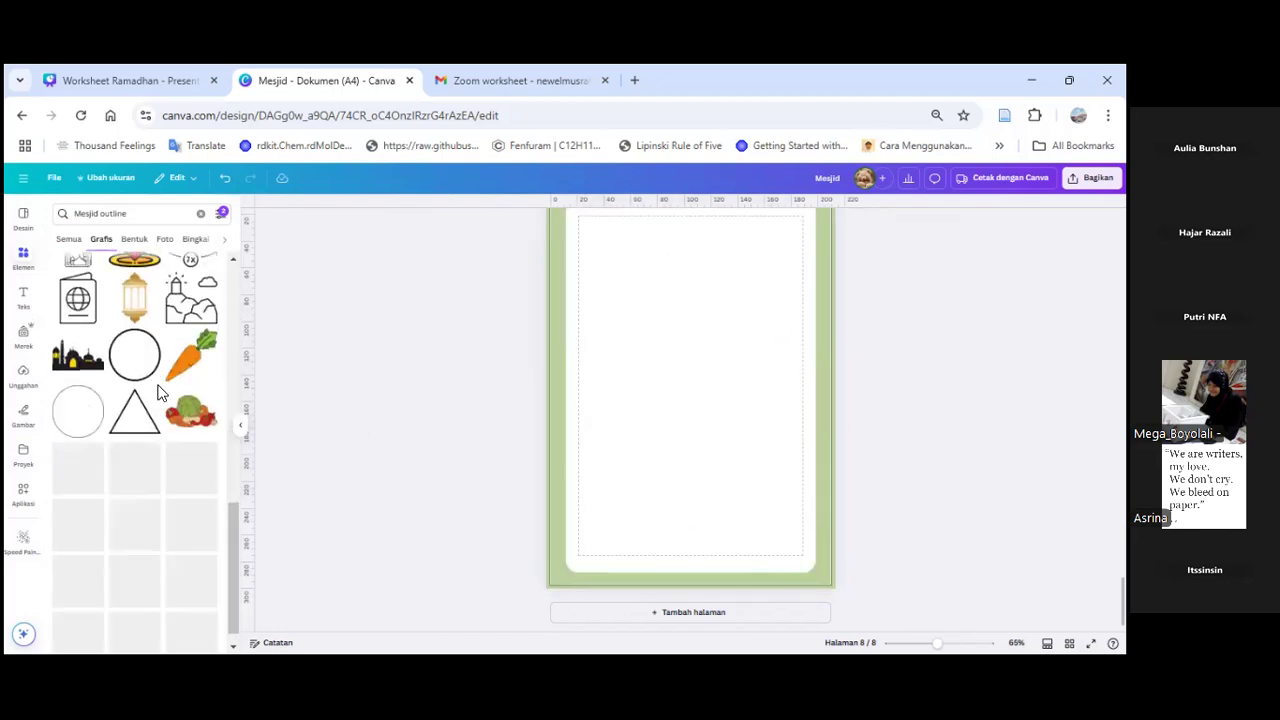
pyautogui.scroll(10, 151, 318)
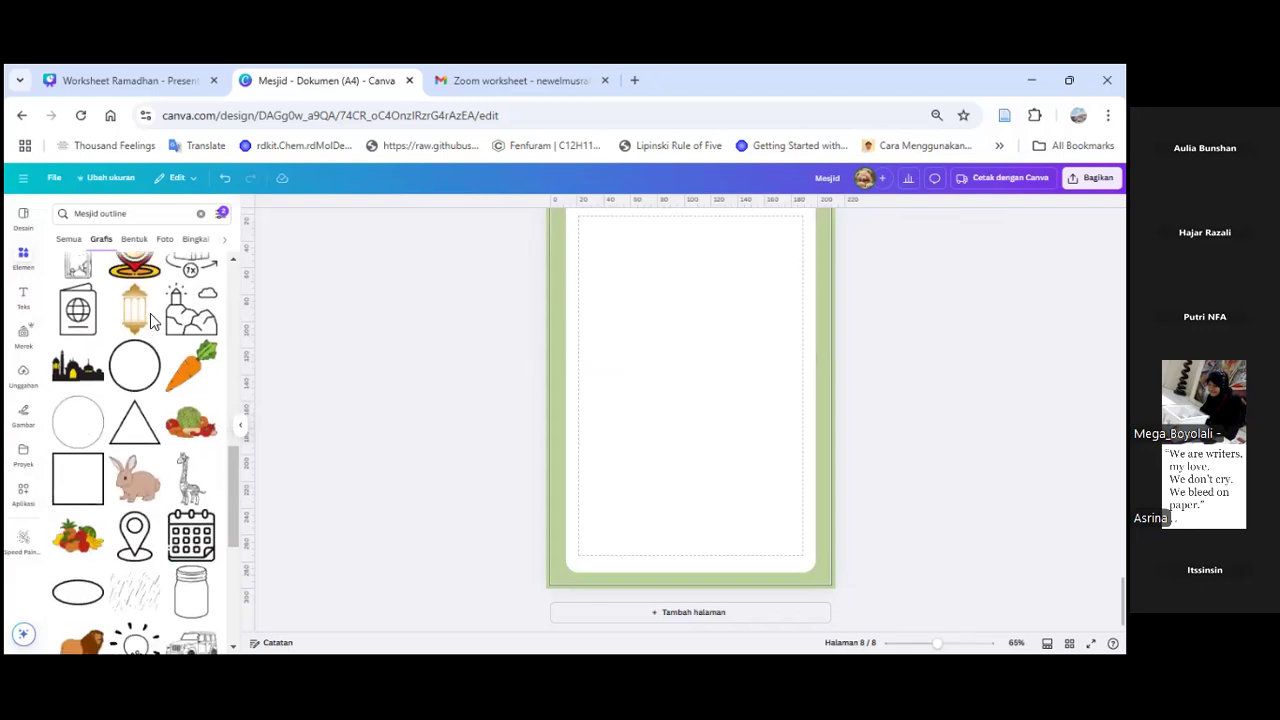
# Step: Search the graphics for "coloring mesjid"
pyautogui.doubleClick(103, 217)
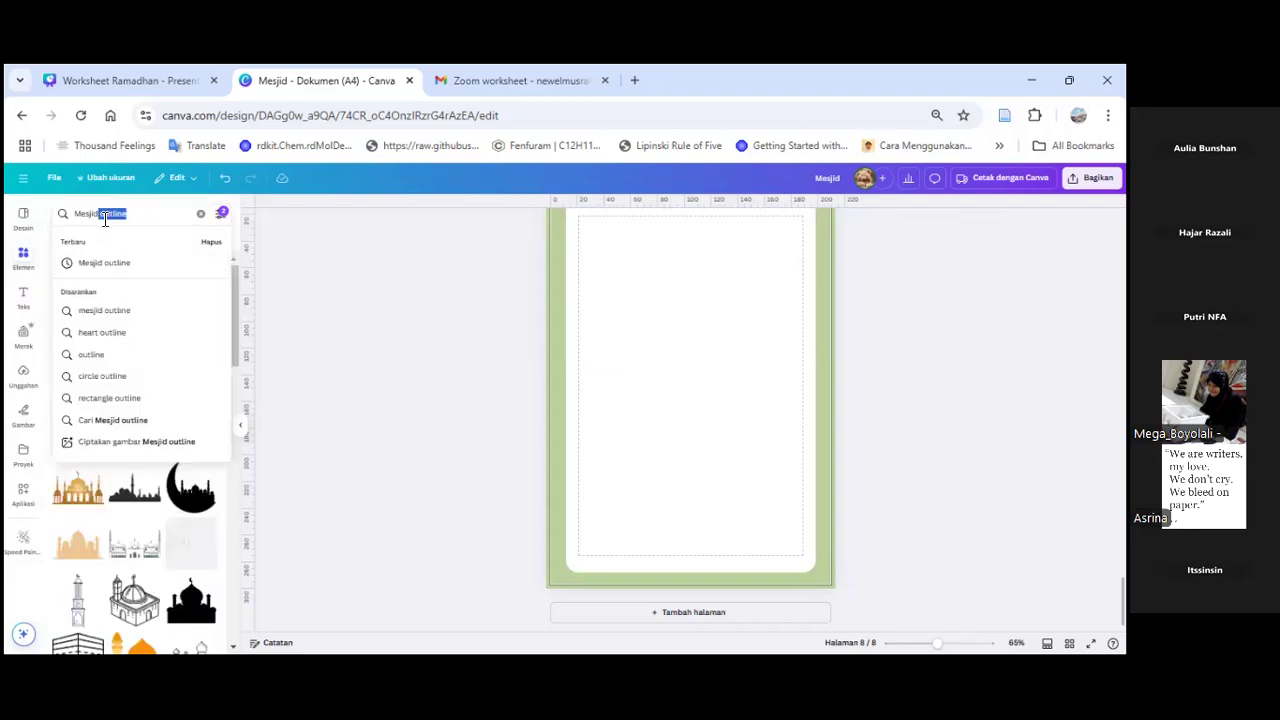
pyautogui.moveTo(131, 212); pyautogui.dragTo(66, 217)
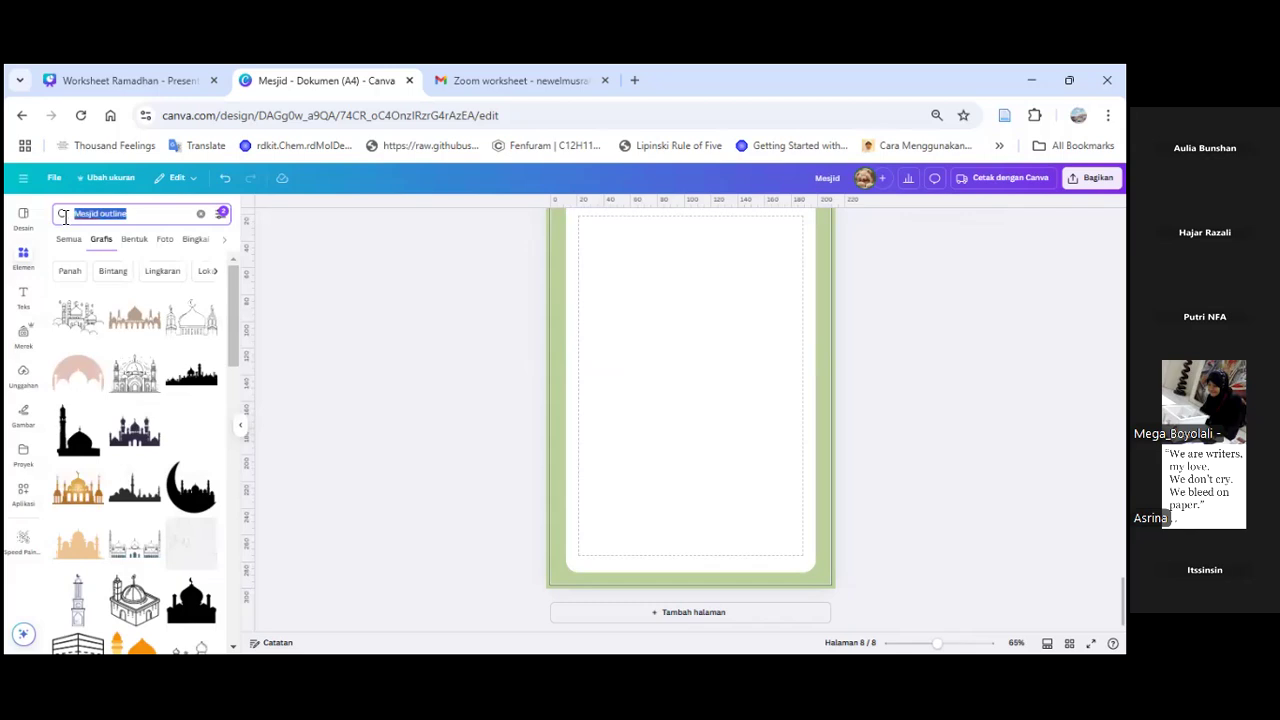
pyautogui.write('coloring m')
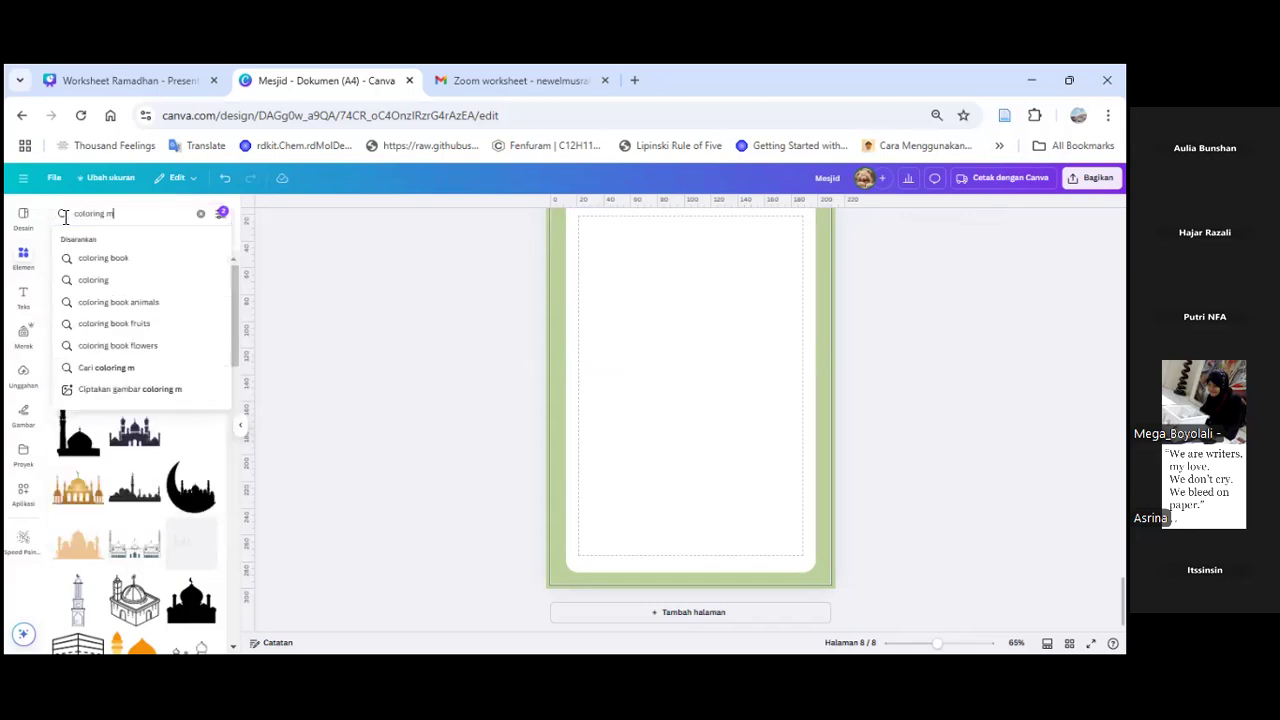
pyautogui.write('esjid')
pyautogui.press('Return')
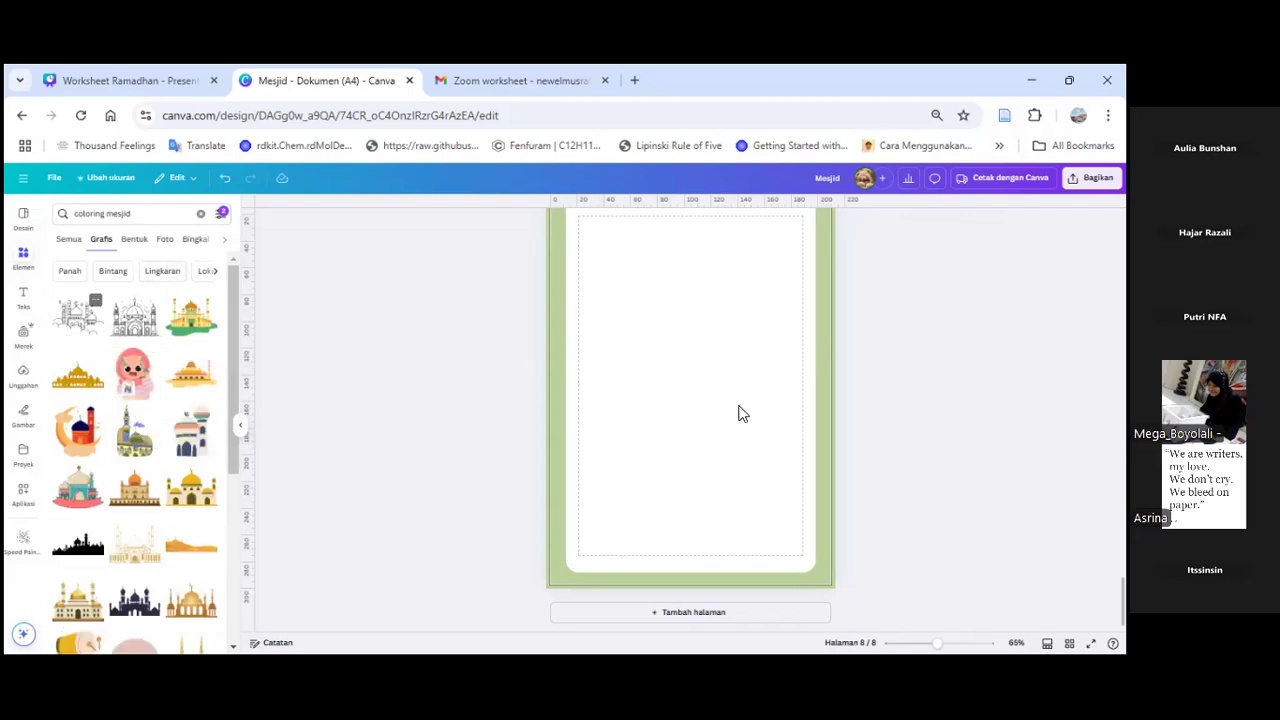
# Step: Add the outlined mosque with clouds and stars to page 8, enlarged to the margin width and centred above the middle
pyautogui.moveTo(748, 425); pyautogui.dragTo(811, 495)
pyautogui.moveTo(822, 510); pyautogui.dragTo(837, 486)
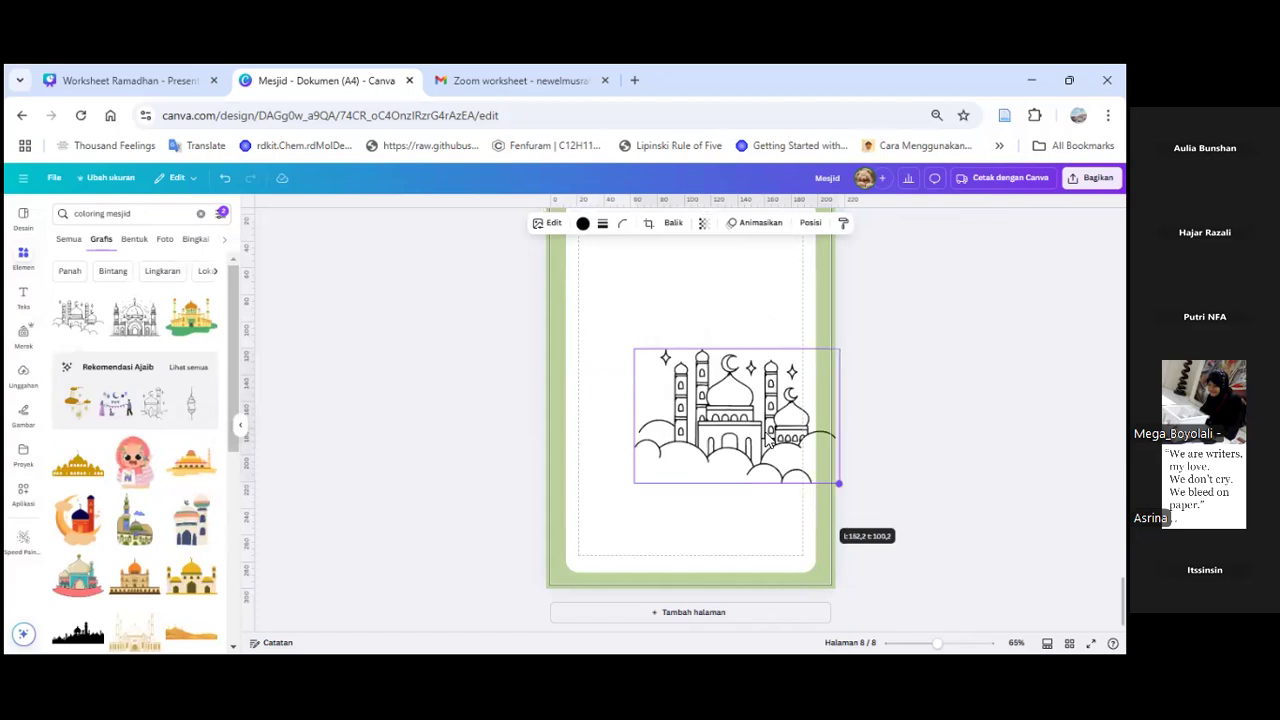
pyautogui.moveTo(755, 400); pyautogui.dragTo(699, 331)
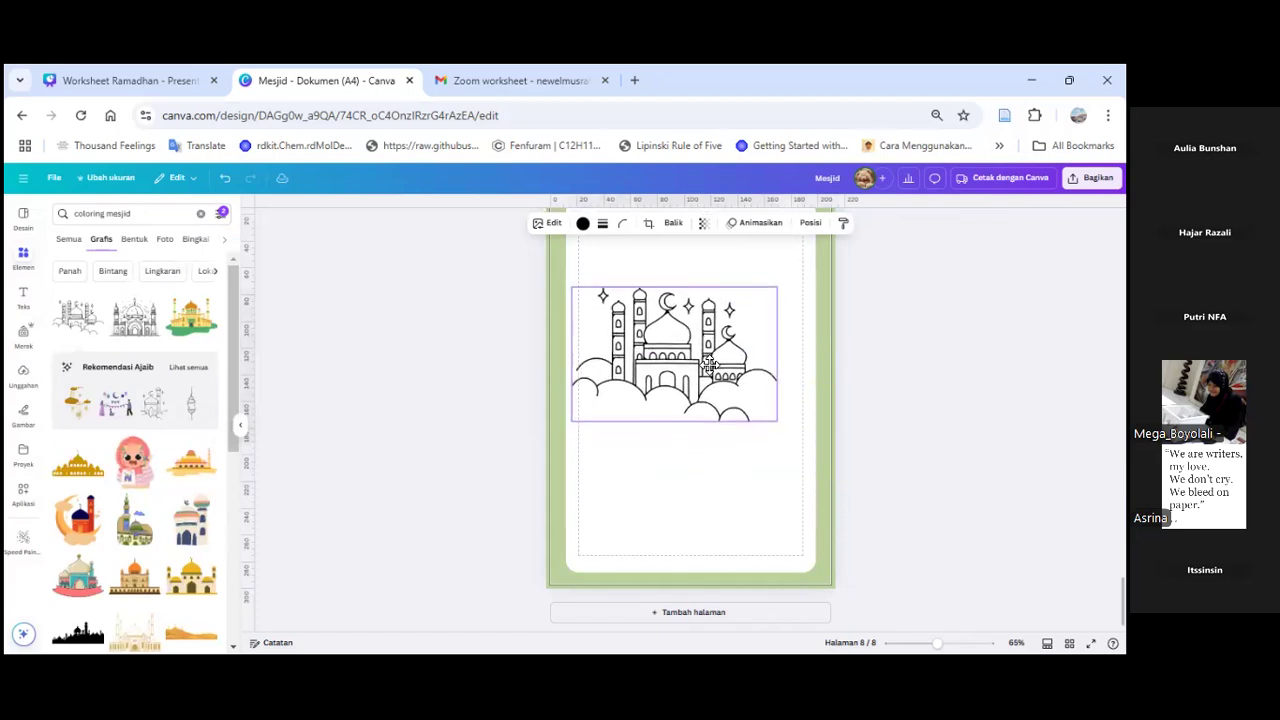
pyautogui.moveTo(783, 416); pyautogui.dragTo(791, 445)
pyautogui.moveTo(735, 370); pyautogui.dragTo(799, 367)
pyautogui.click(905, 386)
pyautogui.scroll(1, 830, 391)
pyautogui.scroll(-1, 800, 388)
pyautogui.moveTo(724, 379); pyautogui.dragTo(726, 387)
# Step: Copy the dotted "Mesjid" tracing text from page 4 and paste it on page 8
pyautogui.scroll(10, 870, 390)
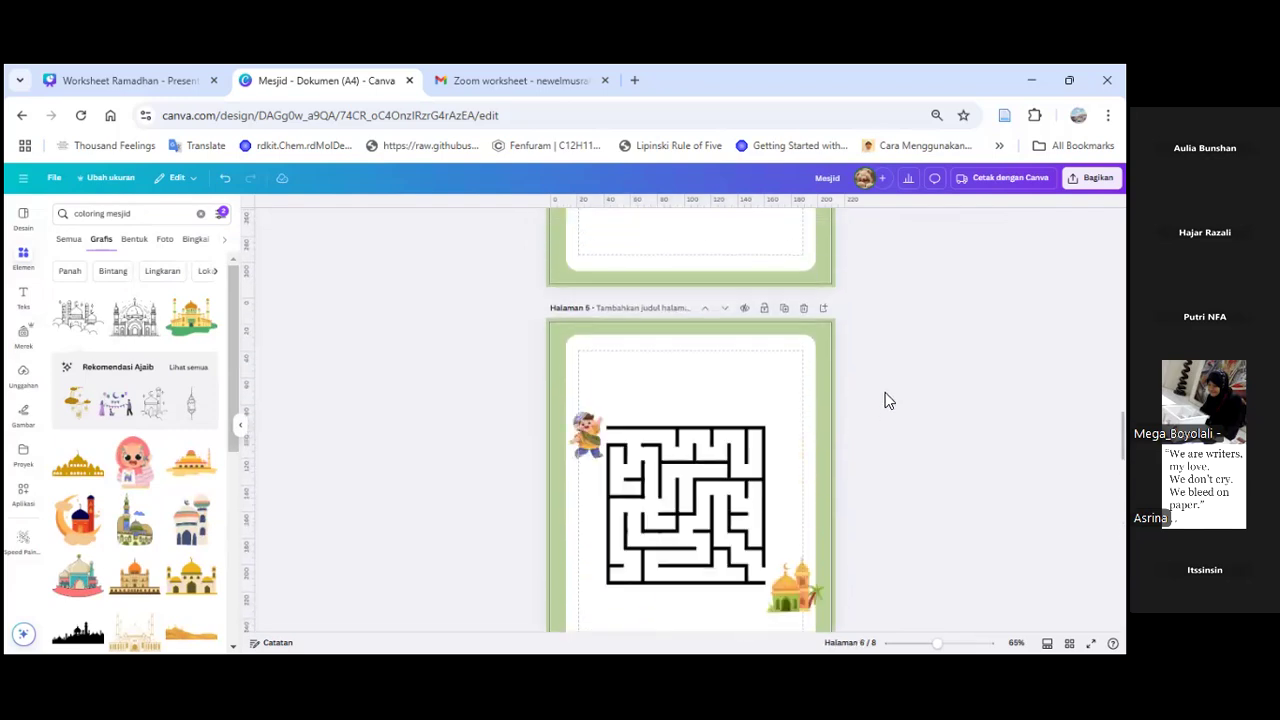
pyautogui.scroll(9, 885, 400)
pyautogui.click(748, 530)
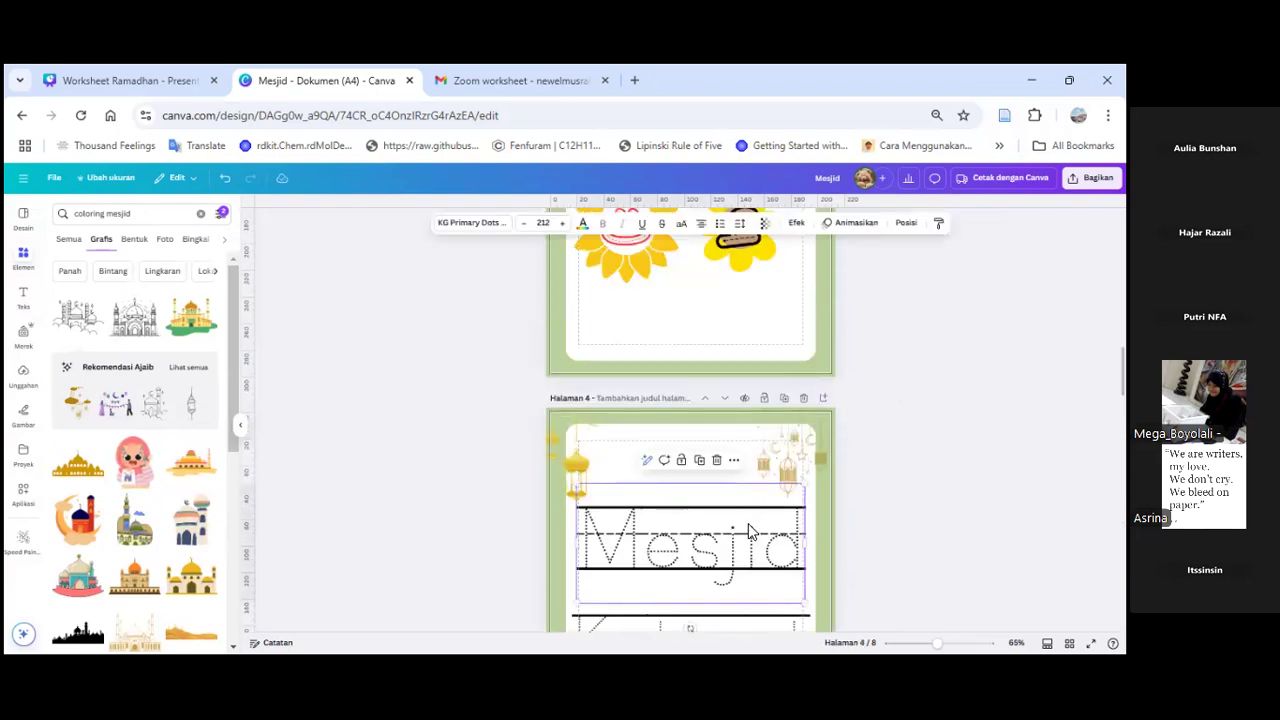
pyautogui.scroll(-15, 828, 523)
pyautogui.scroll(-20, 757, 495)
pyautogui.click(757, 500)
pyautogui.hotkey('ctrl', 'v')
# Step: Place the "Mesjid" tracing text below the mosque and shrink it to about size 187, centred within the margins
pyautogui.moveTo(746, 362); pyautogui.dragTo(737, 490)
pyautogui.moveTo(805, 440); pyautogui.dragTo(797, 474)
pyautogui.moveTo(728, 496); pyautogui.dragTo(731, 500)
pyautogui.click(864, 459)
pyautogui.scroll(2, 880, 480)
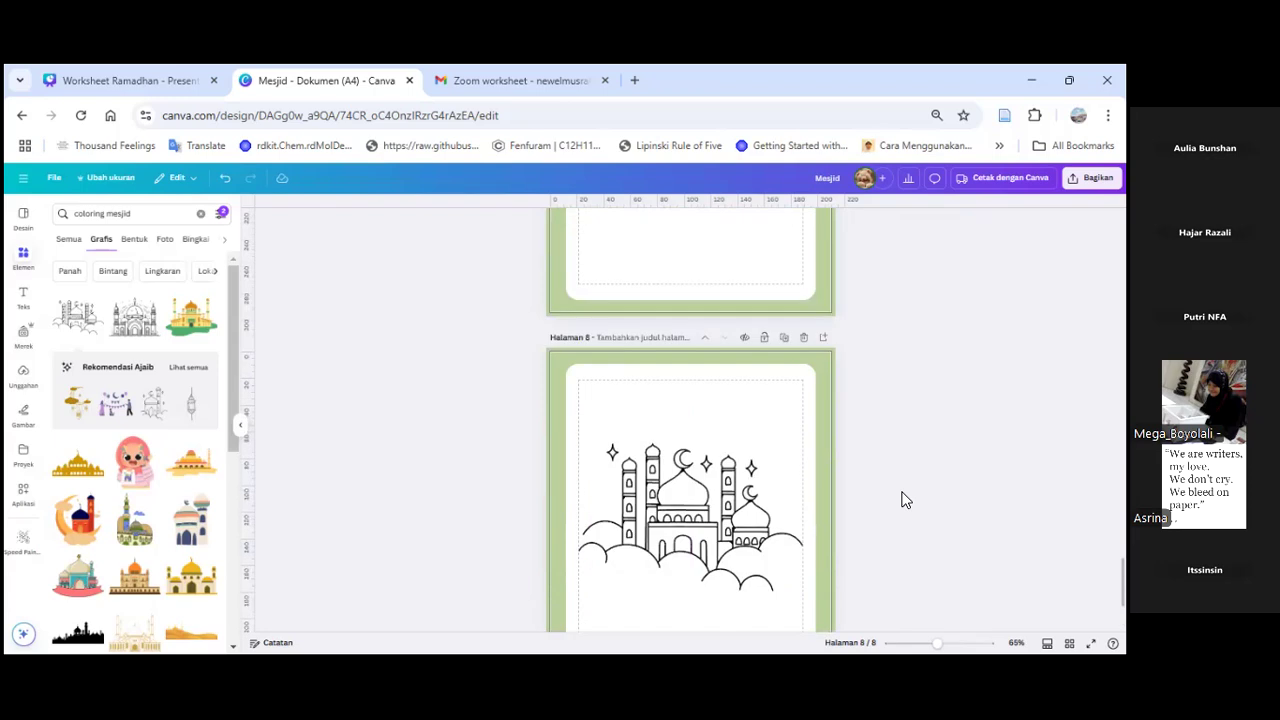
pyautogui.scroll(-2, 903, 500)
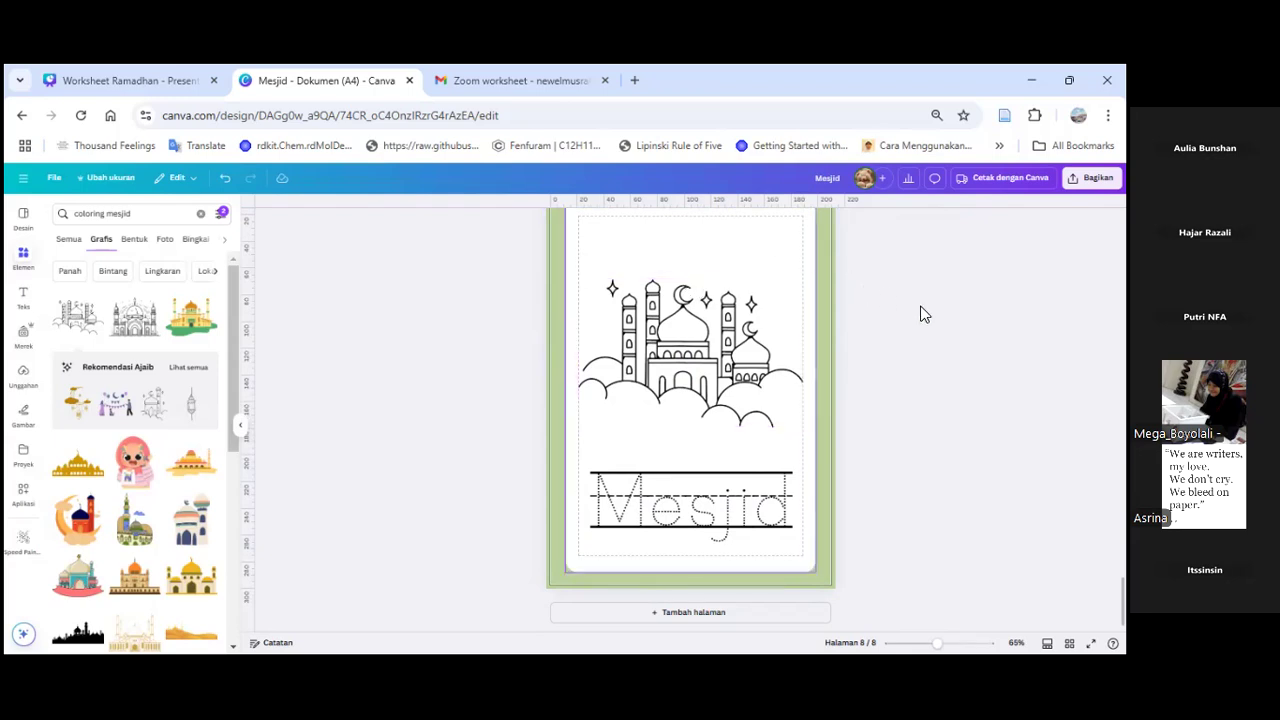
pyautogui.scroll(2, 829, 303)
pyautogui.scroll(-2, 825, 313)
# Step: Duplicate page 8 as page 9 and delete the mosque drawing and "Mesjid" tracing text from the copy
pyautogui.hotkey('ctrl', 'd')
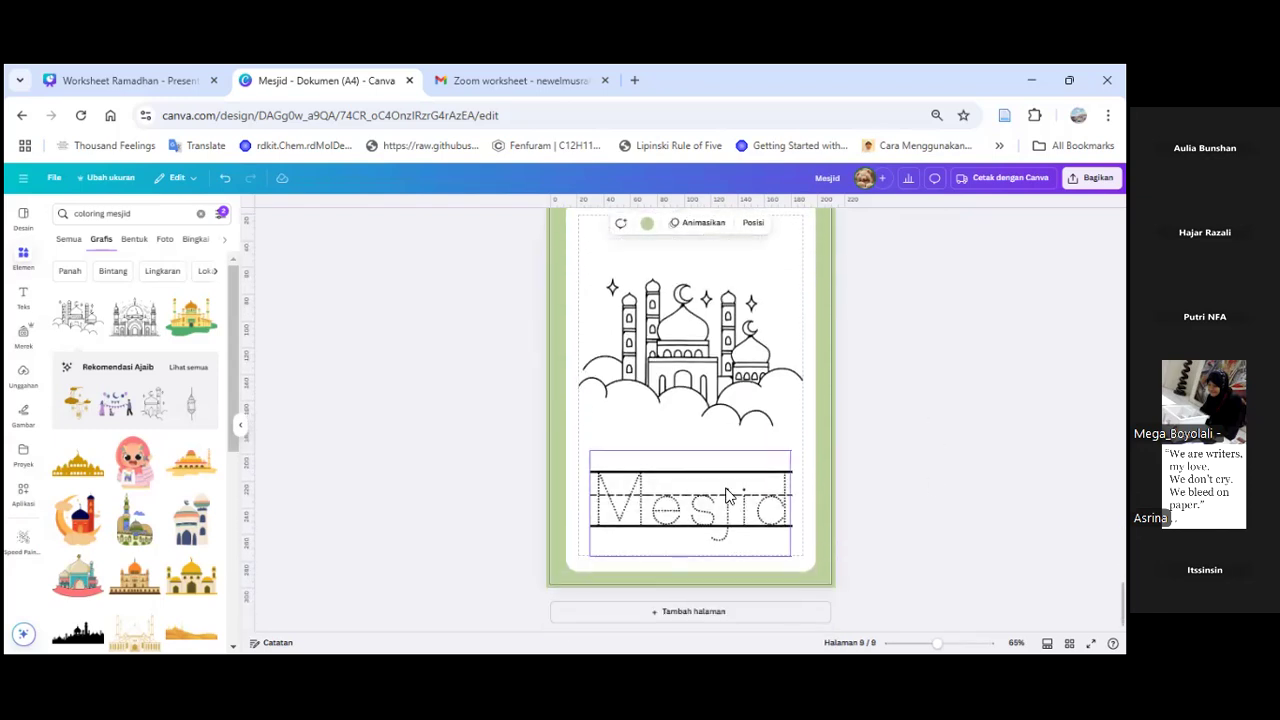
pyautogui.click(726, 490)
pyautogui.keyDown('shift'); pyautogui.click(718, 410); pyautogui.keyUp('shift')
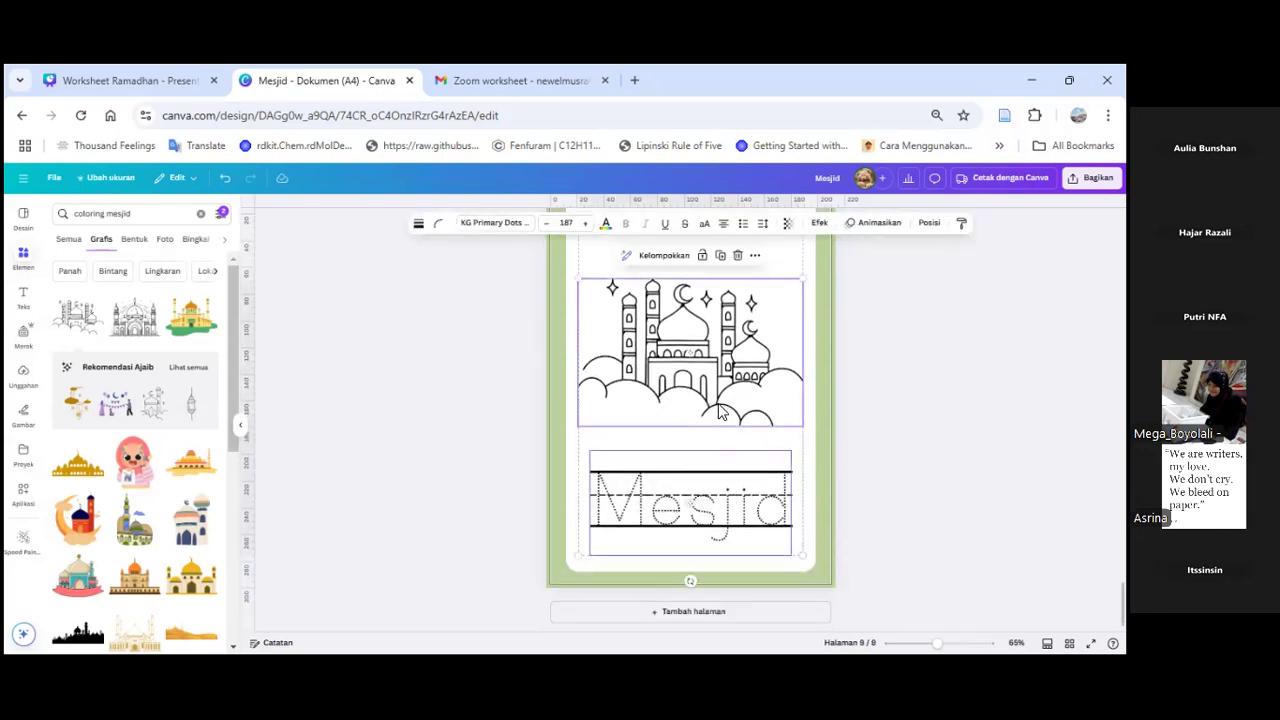
pyautogui.press('Delete')
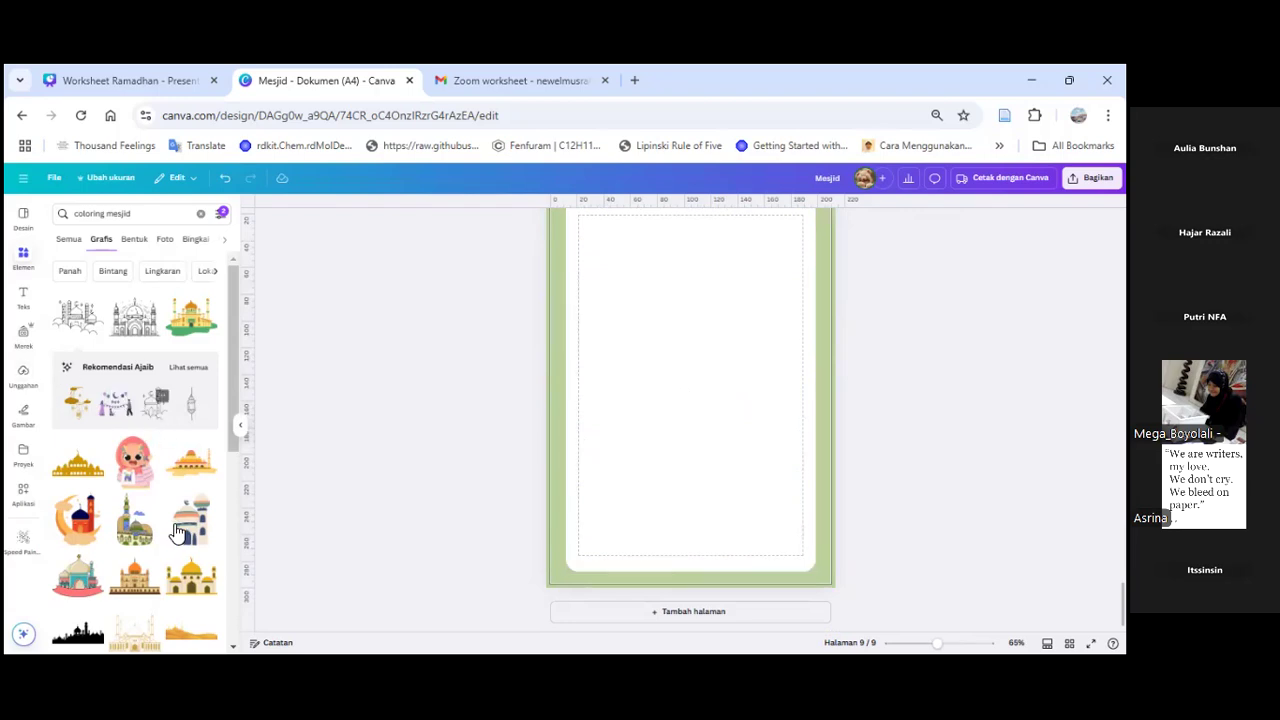
# Step: Add the golden-domed mosque graphic to page 9, enlarged to the margin width and centred
pyautogui.scroll(-1, 180, 510)
pyautogui.click(191, 495)
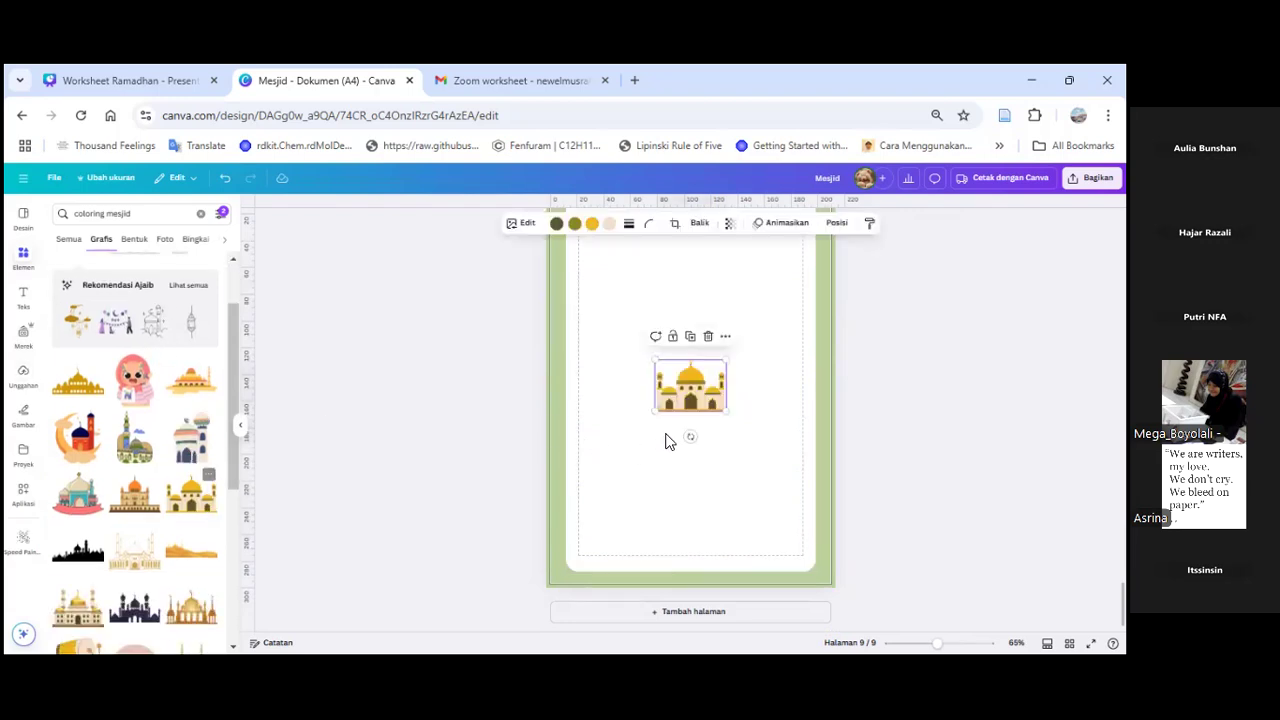
pyautogui.moveTo(614, 326); pyautogui.dragTo(589, 306)
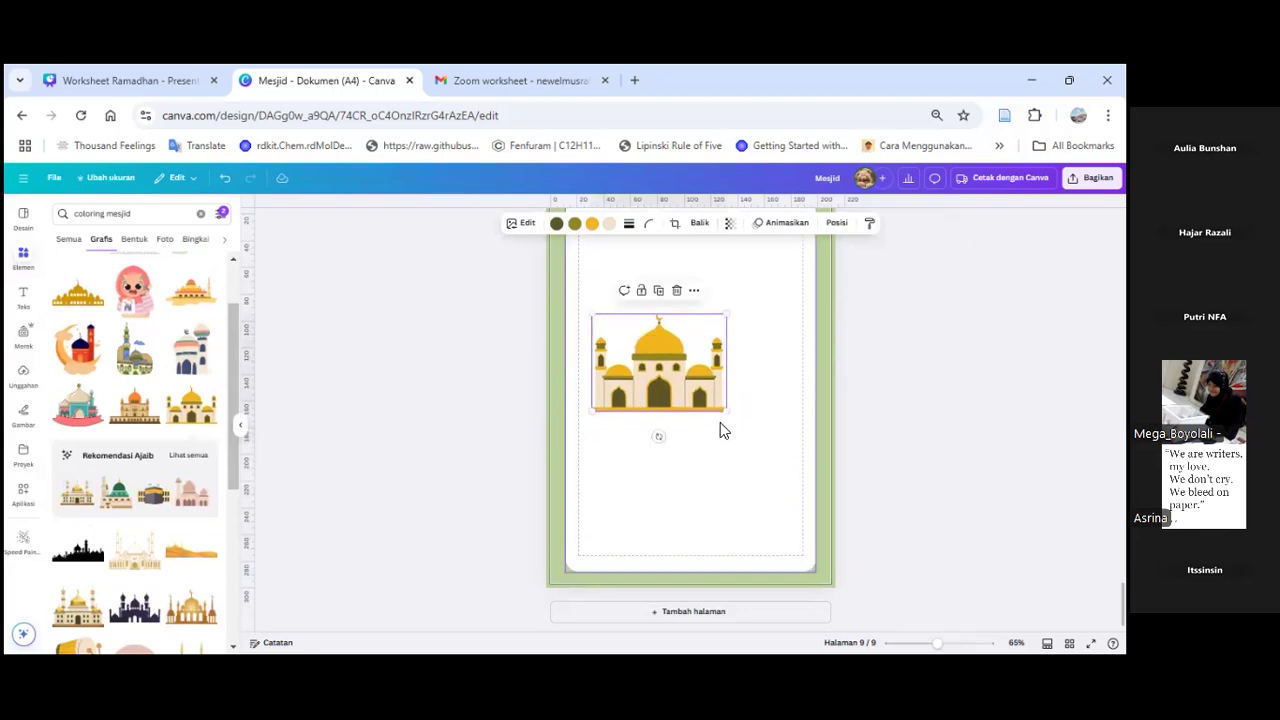
pyautogui.moveTo(724, 411); pyautogui.dragTo(815, 480)
pyautogui.moveTo(707, 439); pyautogui.dragTo(693, 434)
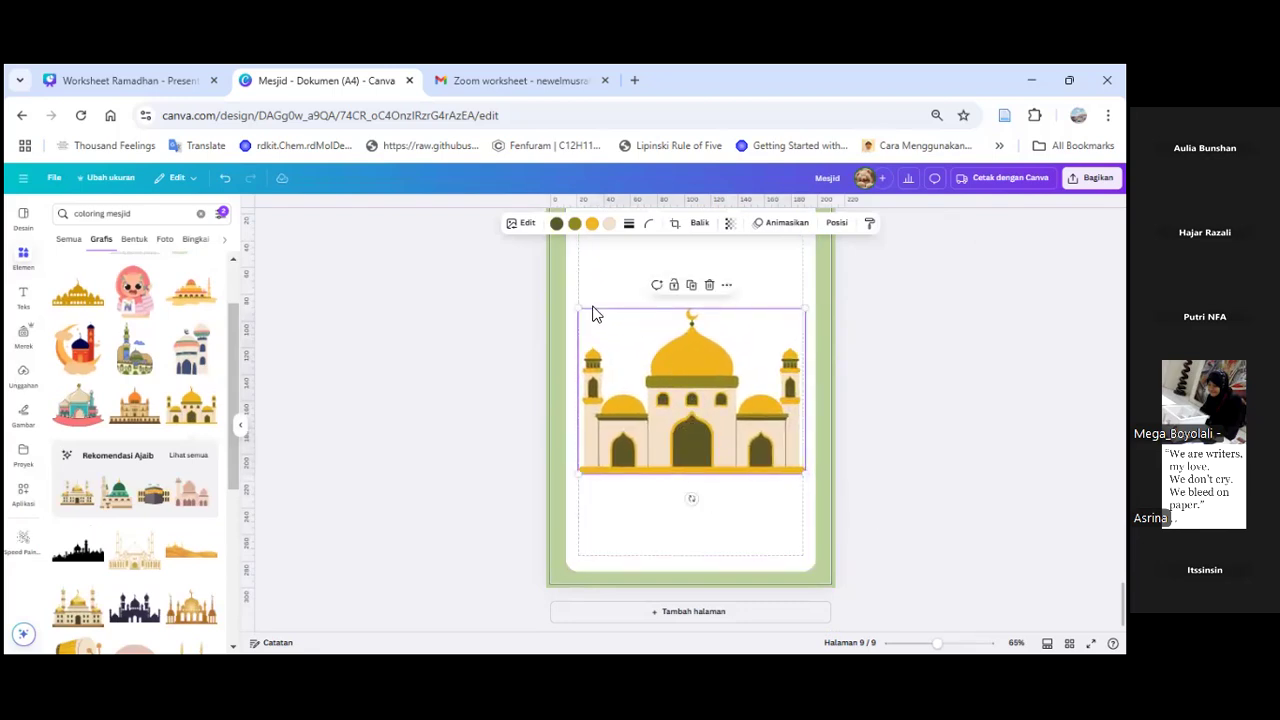
# Step: Try setting the golden mosque's brightness, contrast and highlights to 100 and blacks to 26, and delete the graphic
pyautogui.click(522, 224)
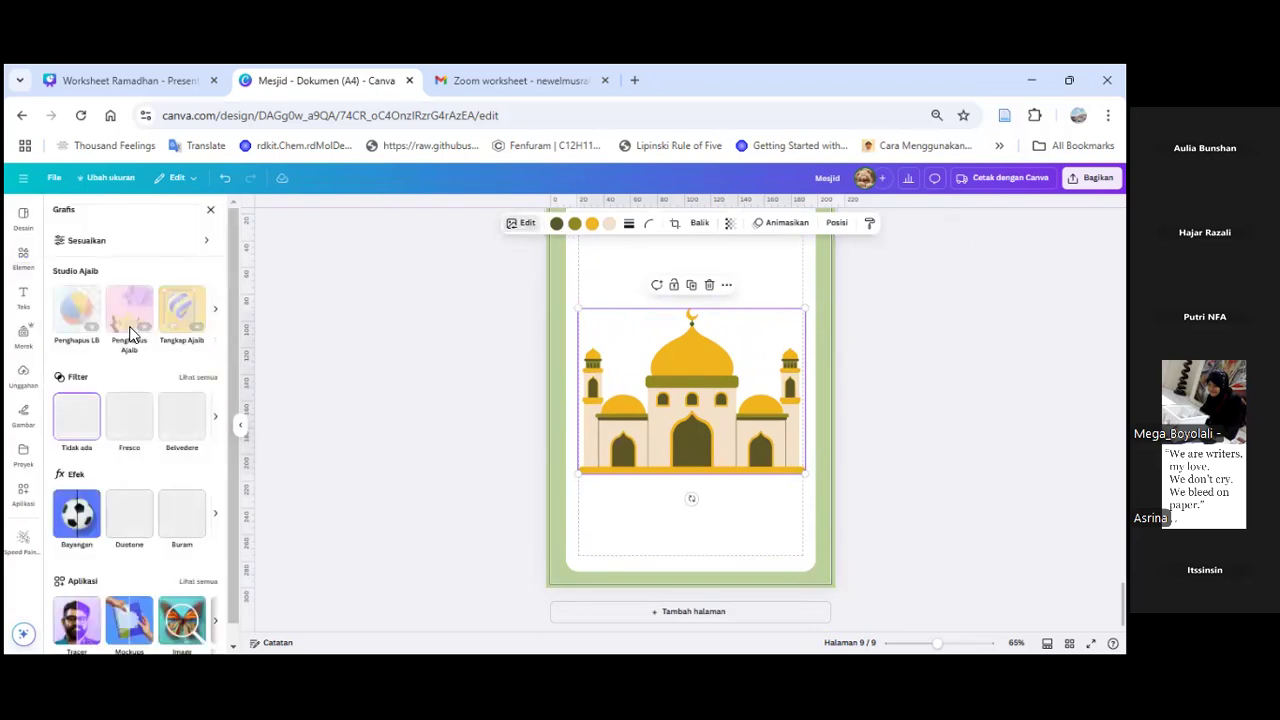
pyautogui.click(206, 242)
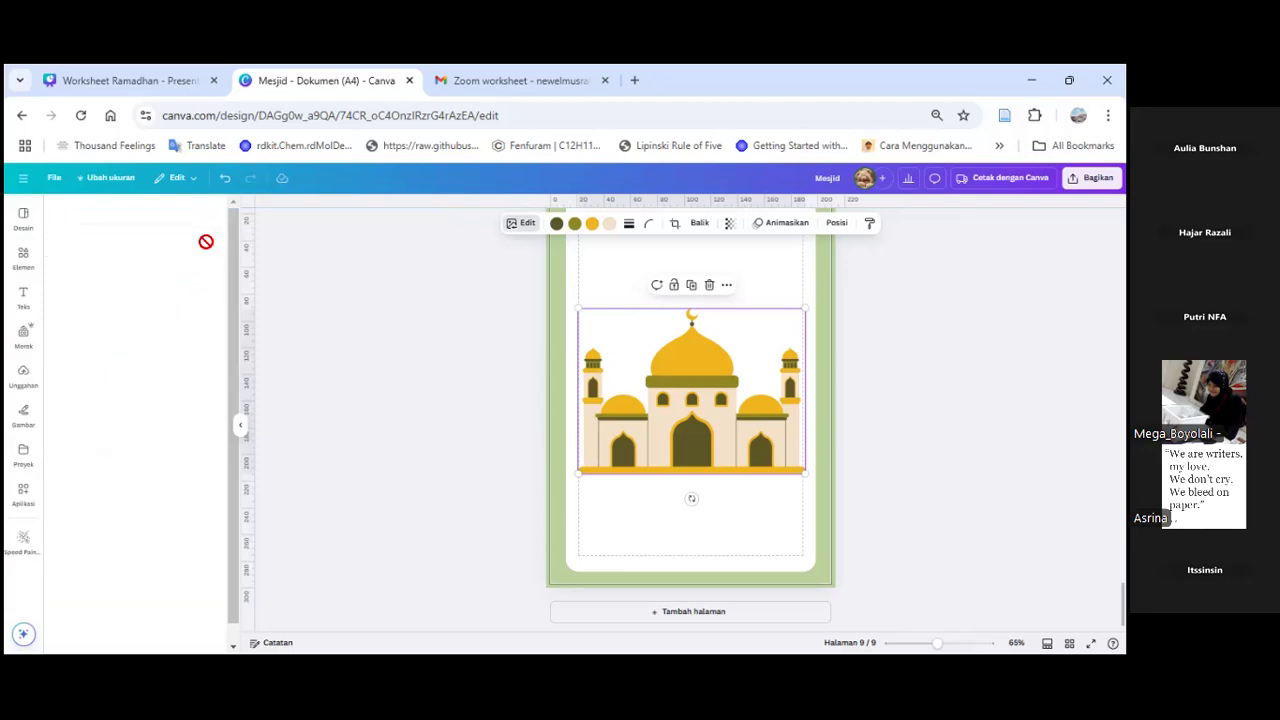
pyautogui.scroll(-2, 139, 423)
pyautogui.moveTo(120, 300); pyautogui.dragTo(241, 316)
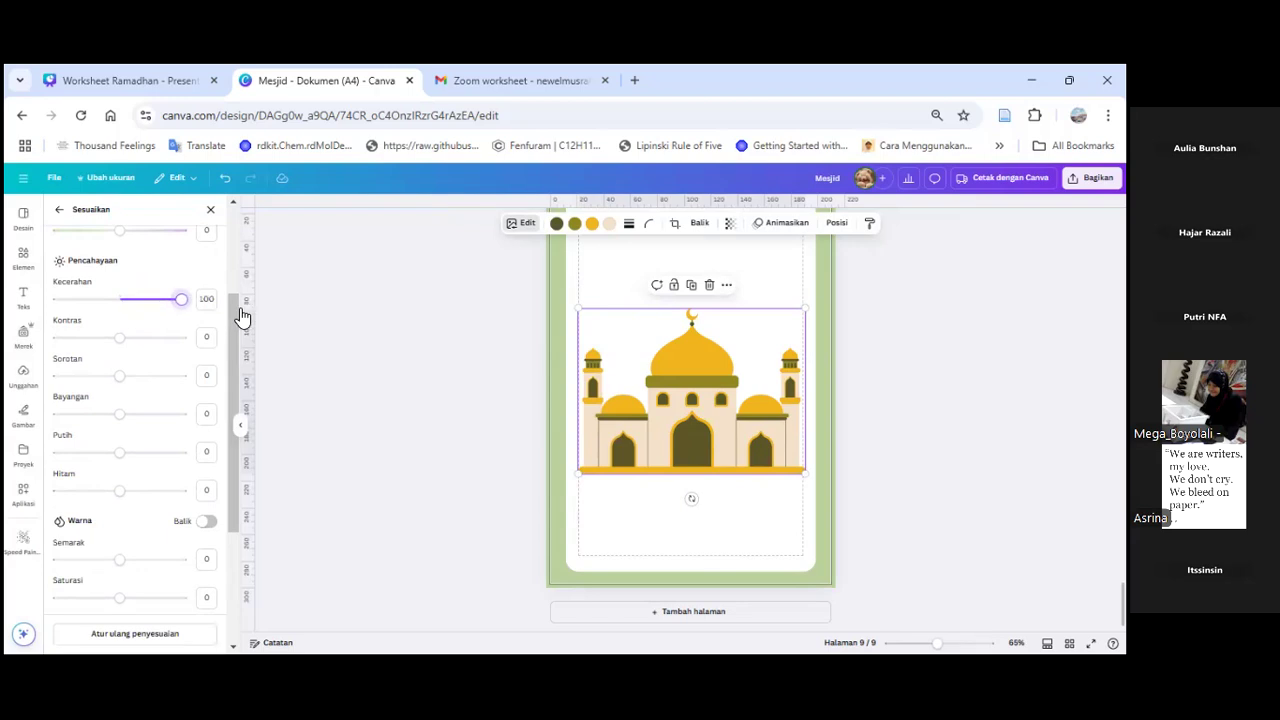
pyautogui.click(194, 341)
pyautogui.moveTo(120, 378); pyautogui.dragTo(217, 384)
pyautogui.scroll(-1, 207, 446)
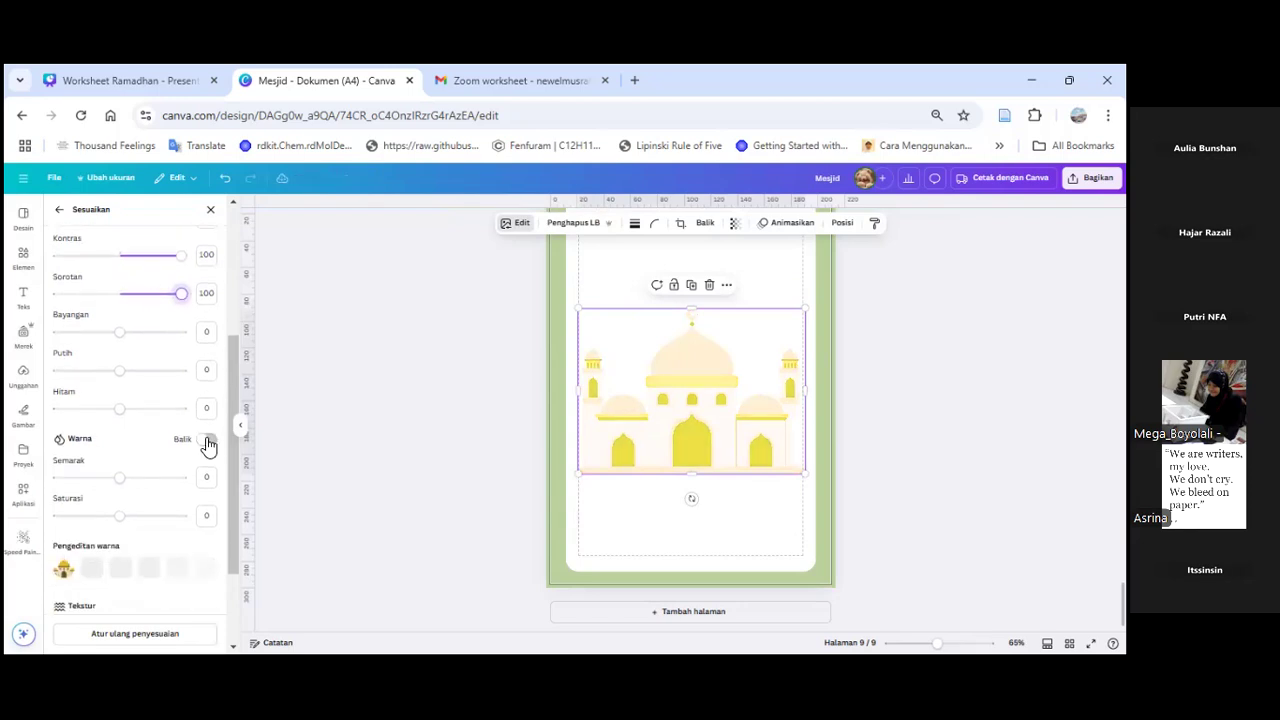
pyautogui.moveTo(120, 410); pyautogui.dragTo(135, 410)
pyautogui.click(711, 288)
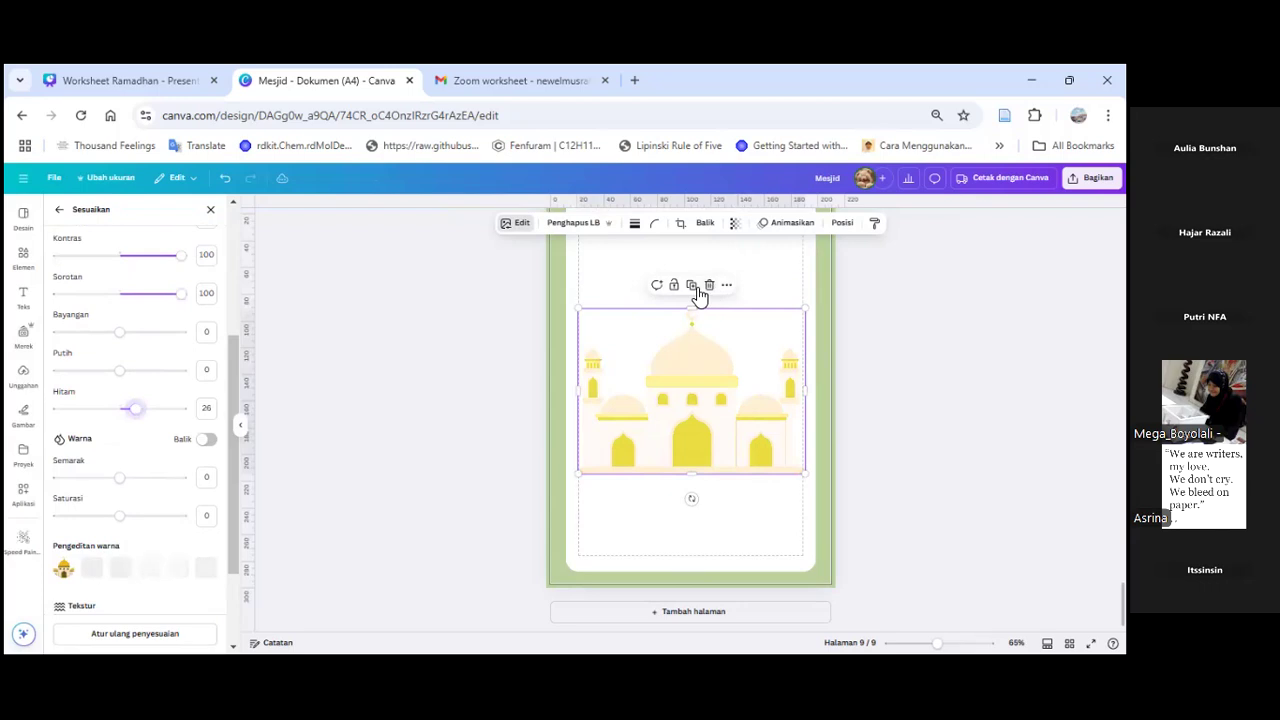
# Step: Add the orange-domed mosque with a palm tree to page 9, enlarged to span the white panel's width and centred
pyautogui.click(26, 259)
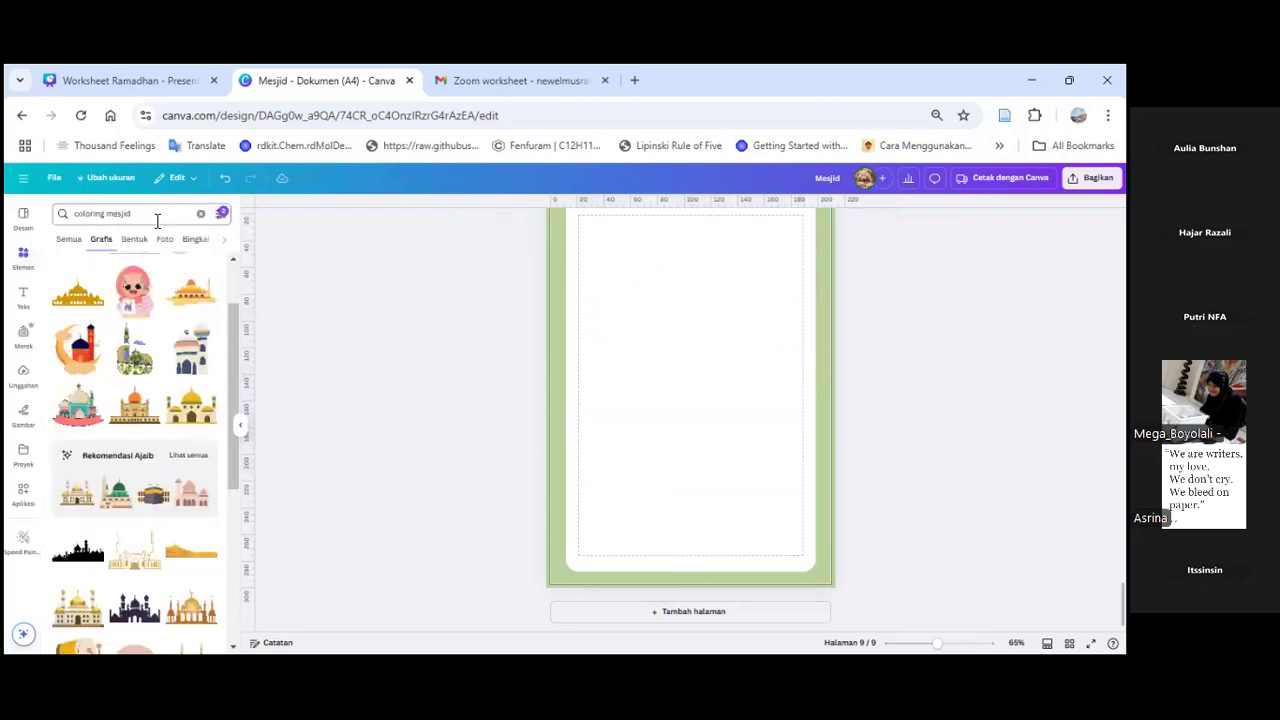
pyautogui.scroll(-3, 180, 405)
pyautogui.scroll(-3, 180, 405)
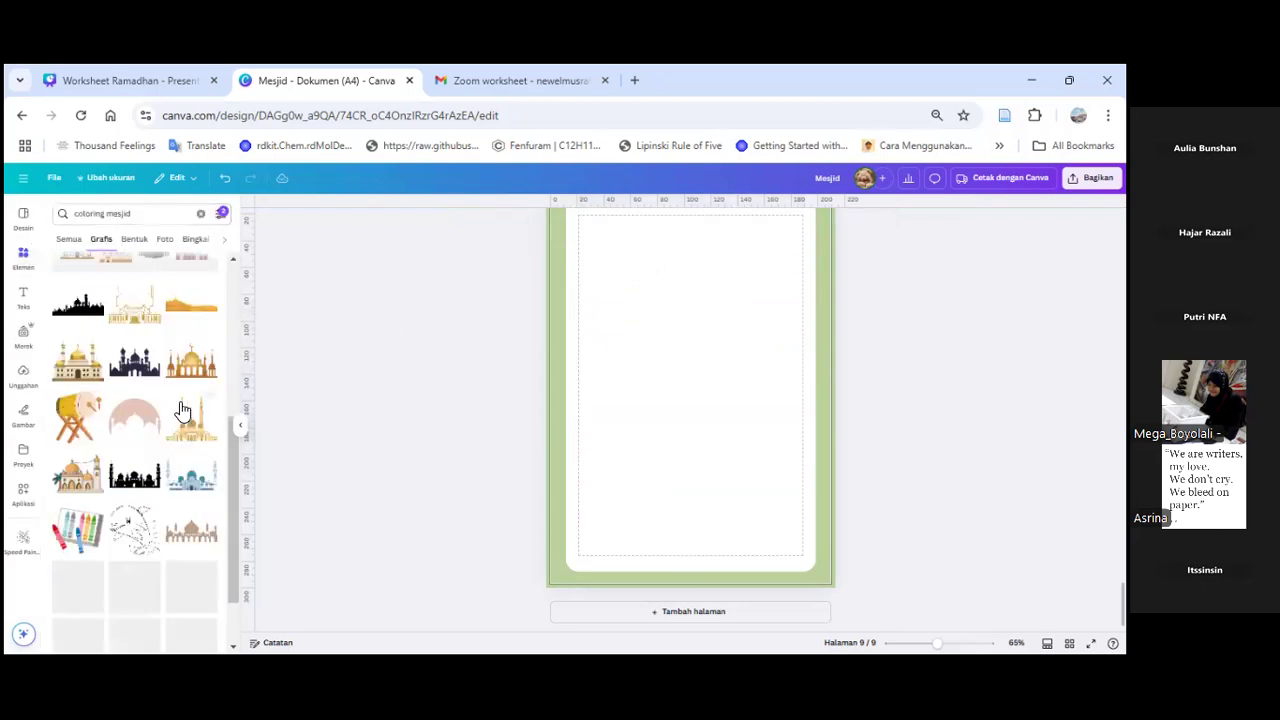
pyautogui.click(77, 388)
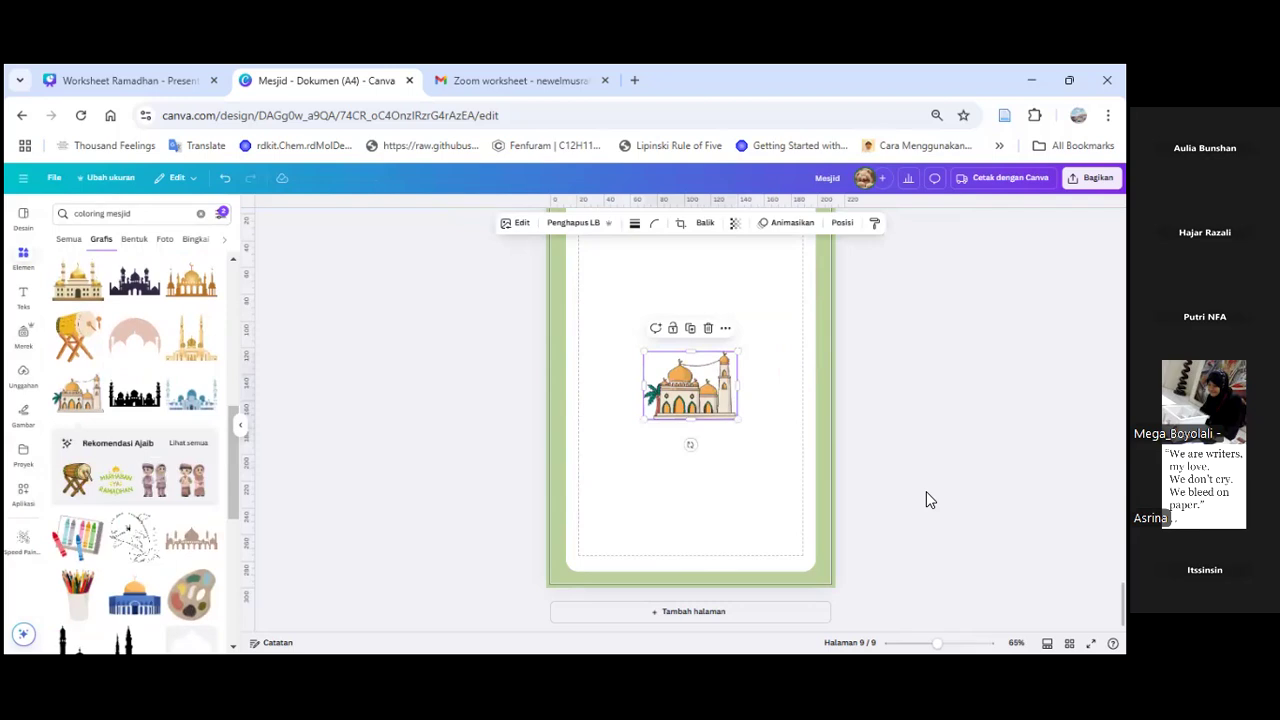
pyautogui.moveTo(738, 420); pyautogui.dragTo(836, 490)
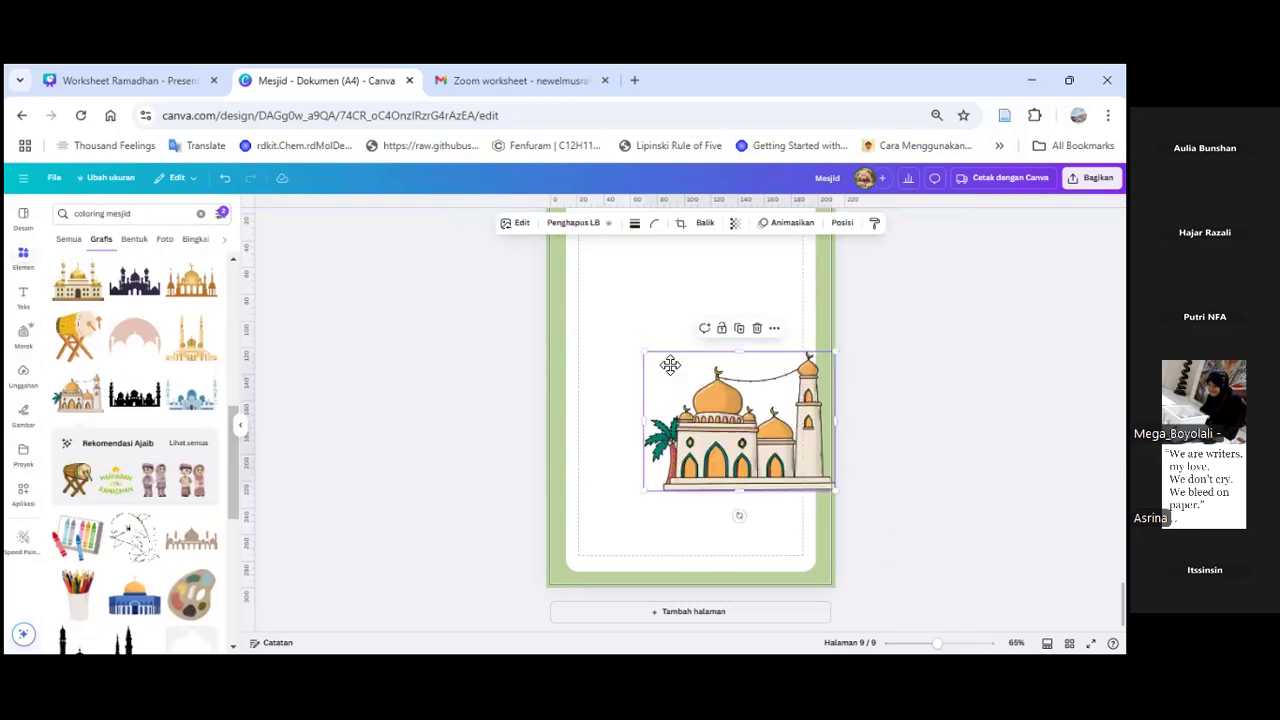
pyautogui.moveTo(671, 366); pyautogui.dragTo(610, 291)
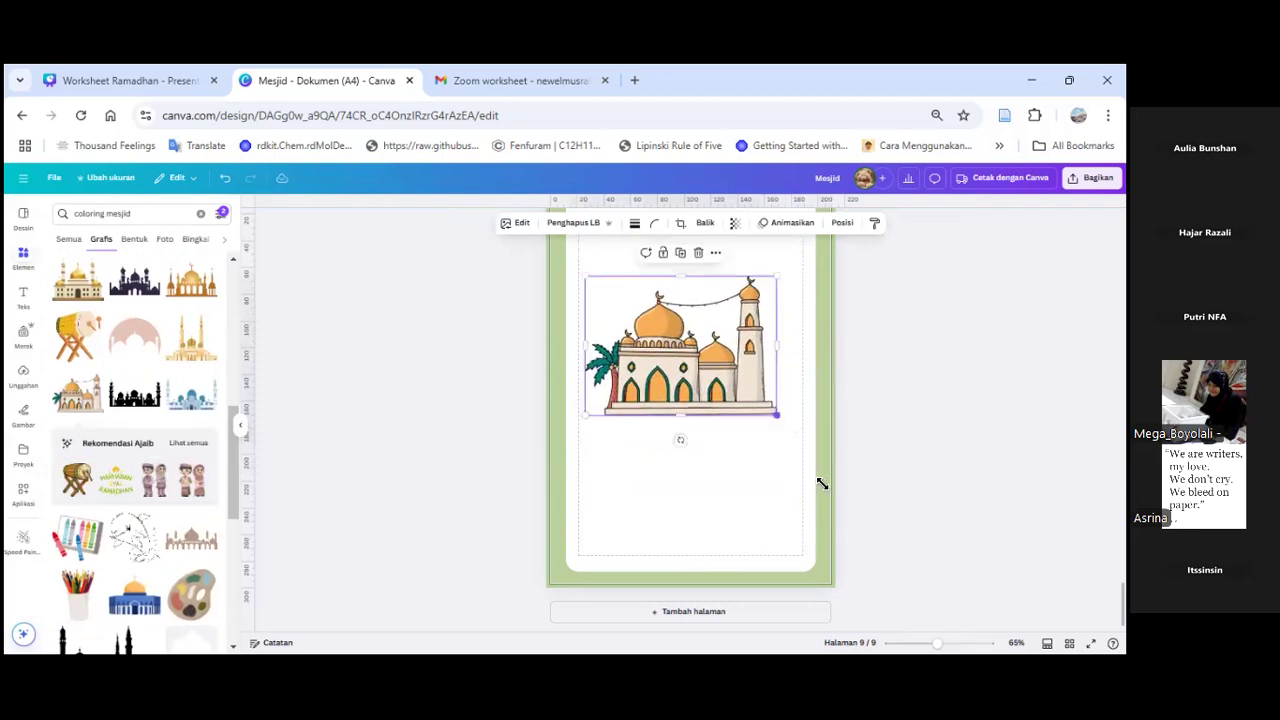
pyautogui.moveTo(821, 484); pyautogui.dragTo(825, 486)
pyautogui.moveTo(750, 397); pyautogui.dragTo(729, 402)
# Step: Set the orange-domed mosque's brightness, contrast and highlights to 100 on page 9
pyautogui.click(521, 228)
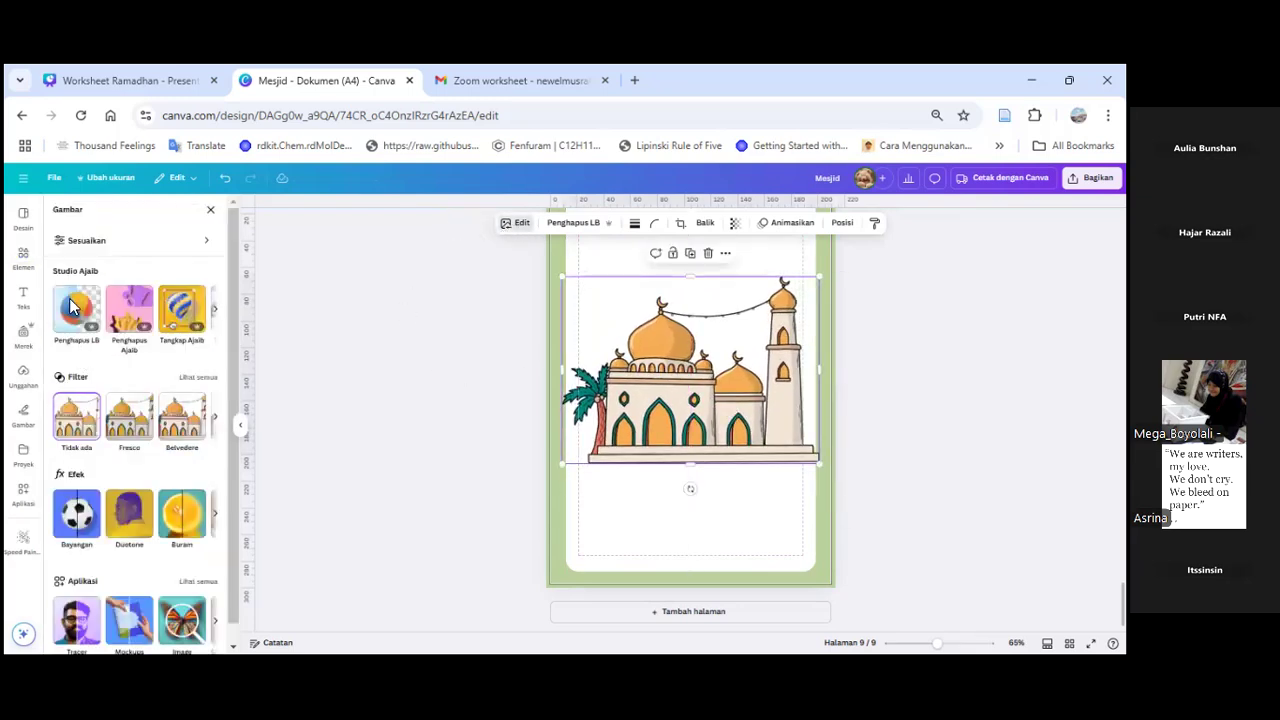
pyautogui.click(106, 243)
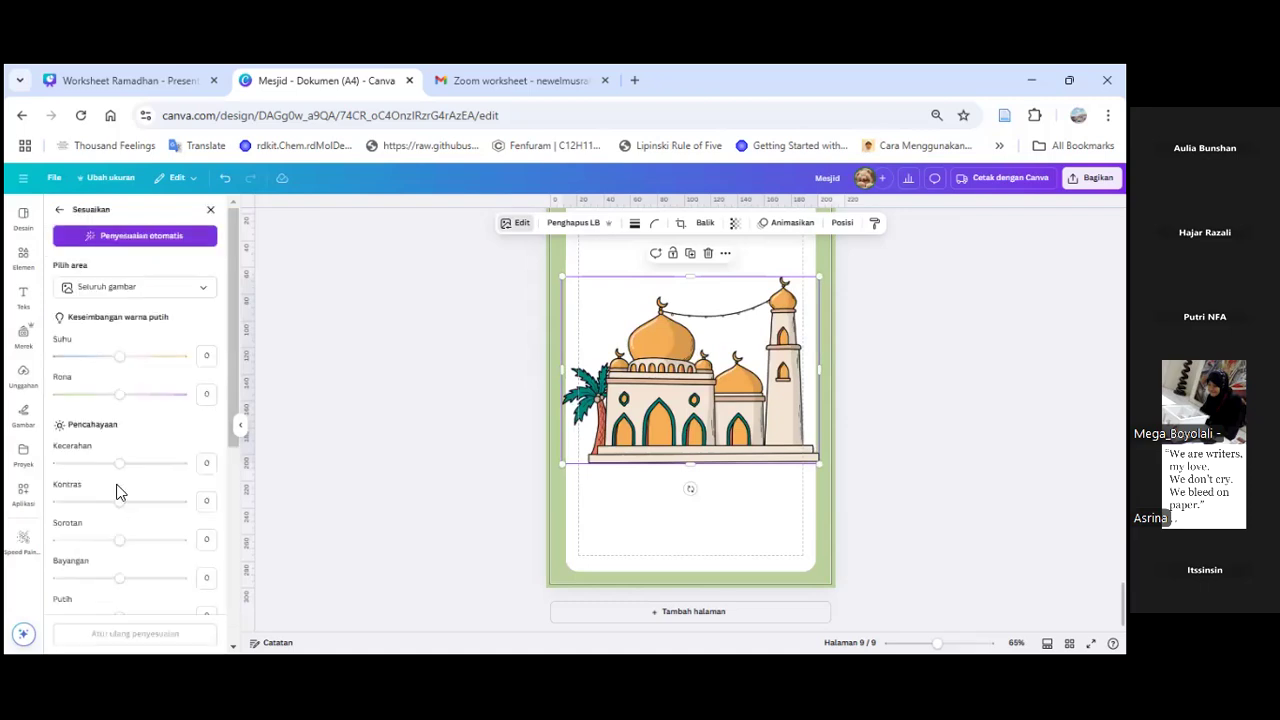
pyautogui.scroll(-3, 116, 400)
pyautogui.moveTo(176, 300); pyautogui.dragTo(191, 300)
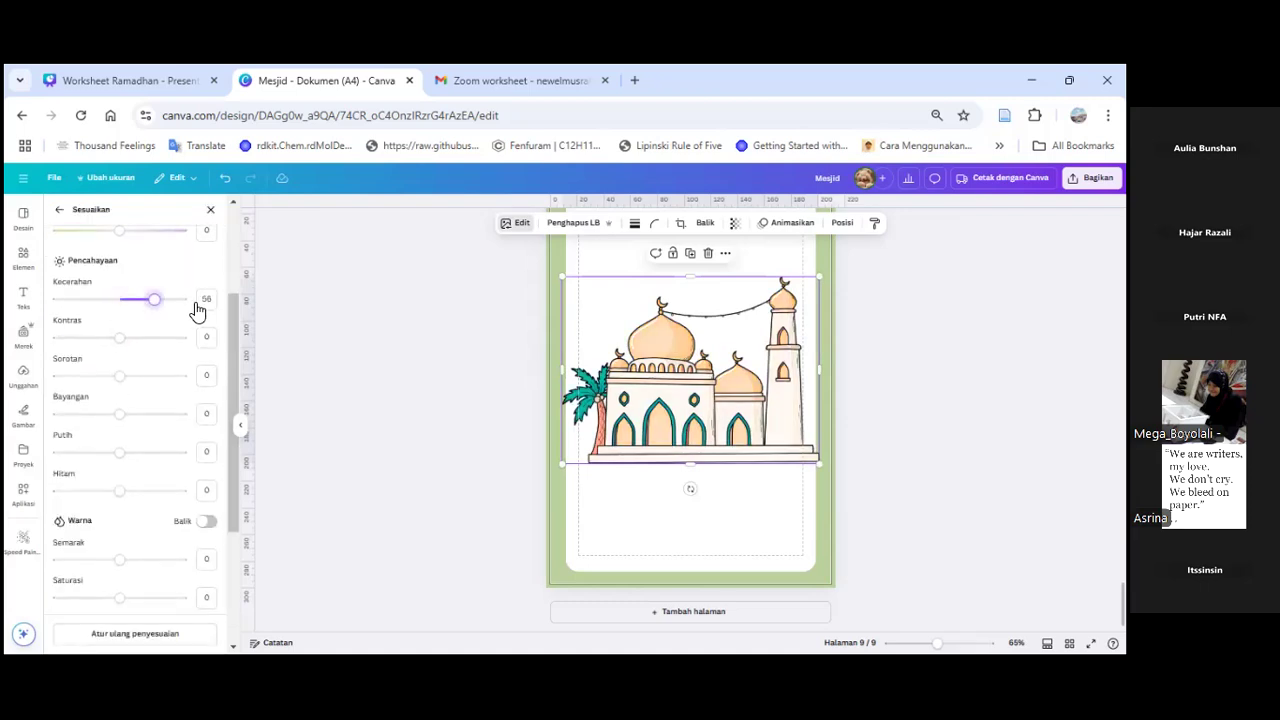
pyautogui.moveTo(120, 337); pyautogui.dragTo(228, 354)
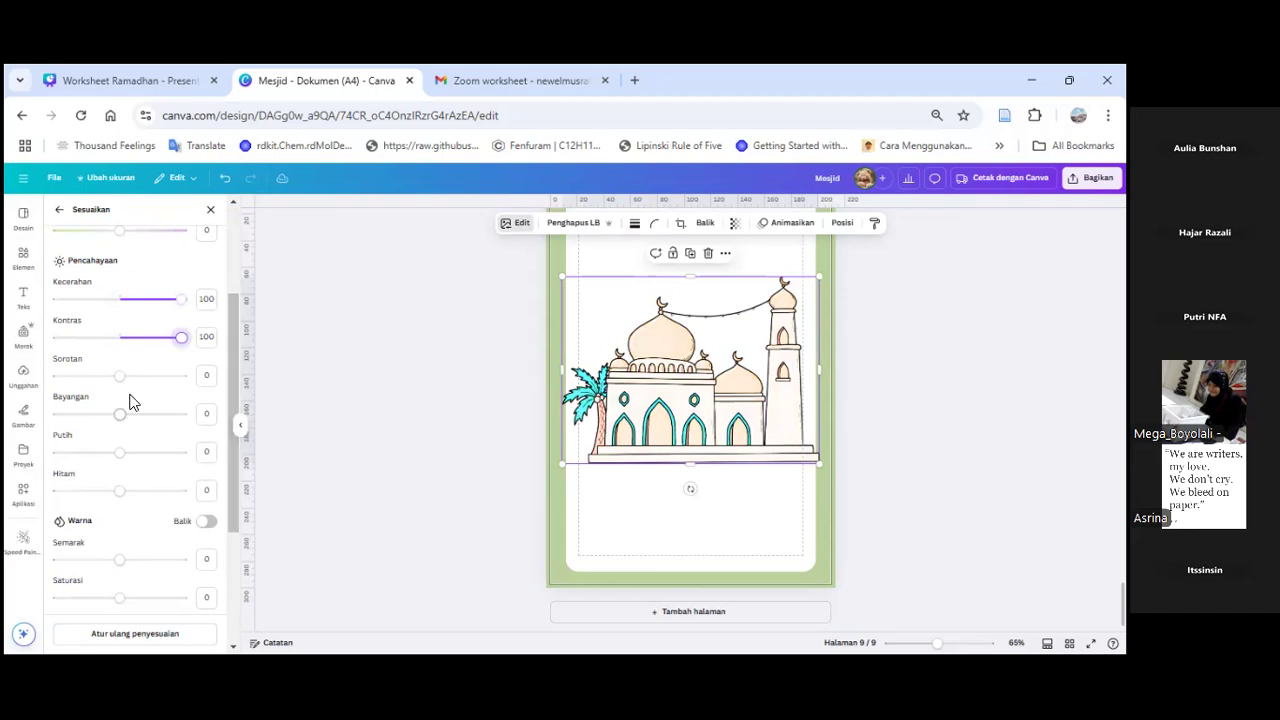
pyautogui.moveTo(157, 389); pyautogui.dragTo(204, 387)
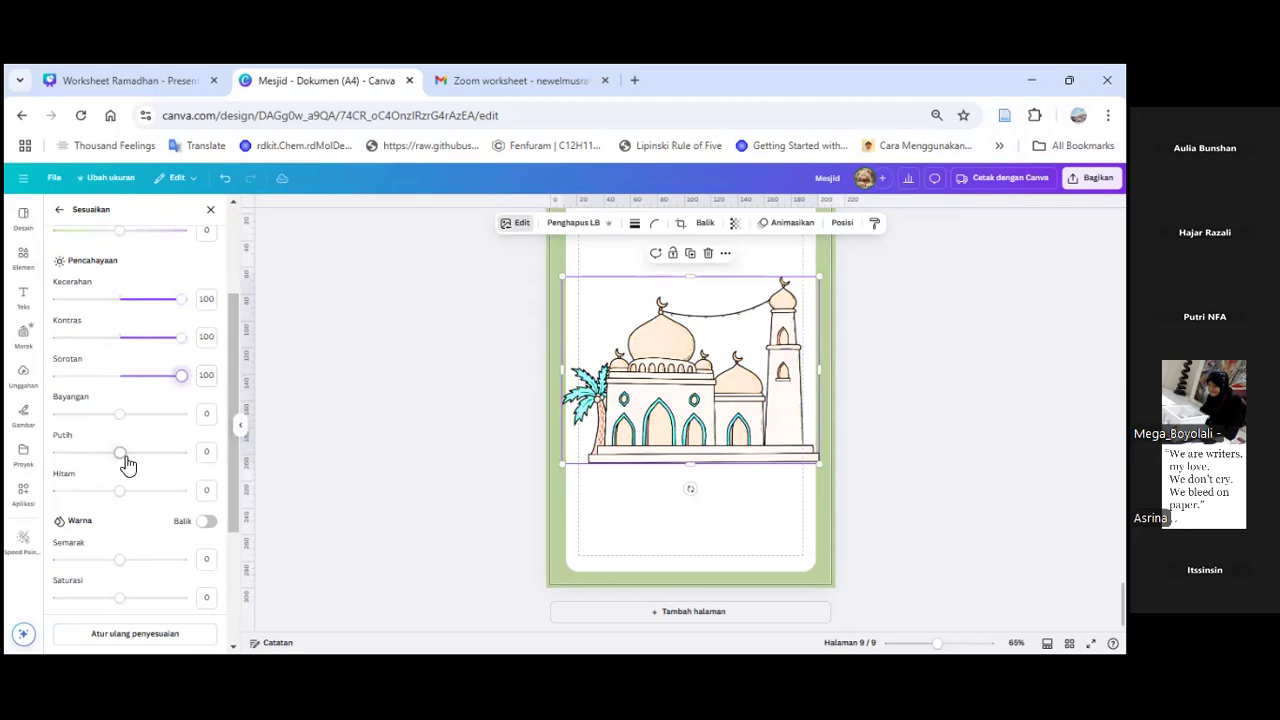
# Step: Set the mosque graphic's blacks to 41 and saturation to -100, turning it into a colourless outline drawing
pyautogui.scroll(-2, 128, 475)
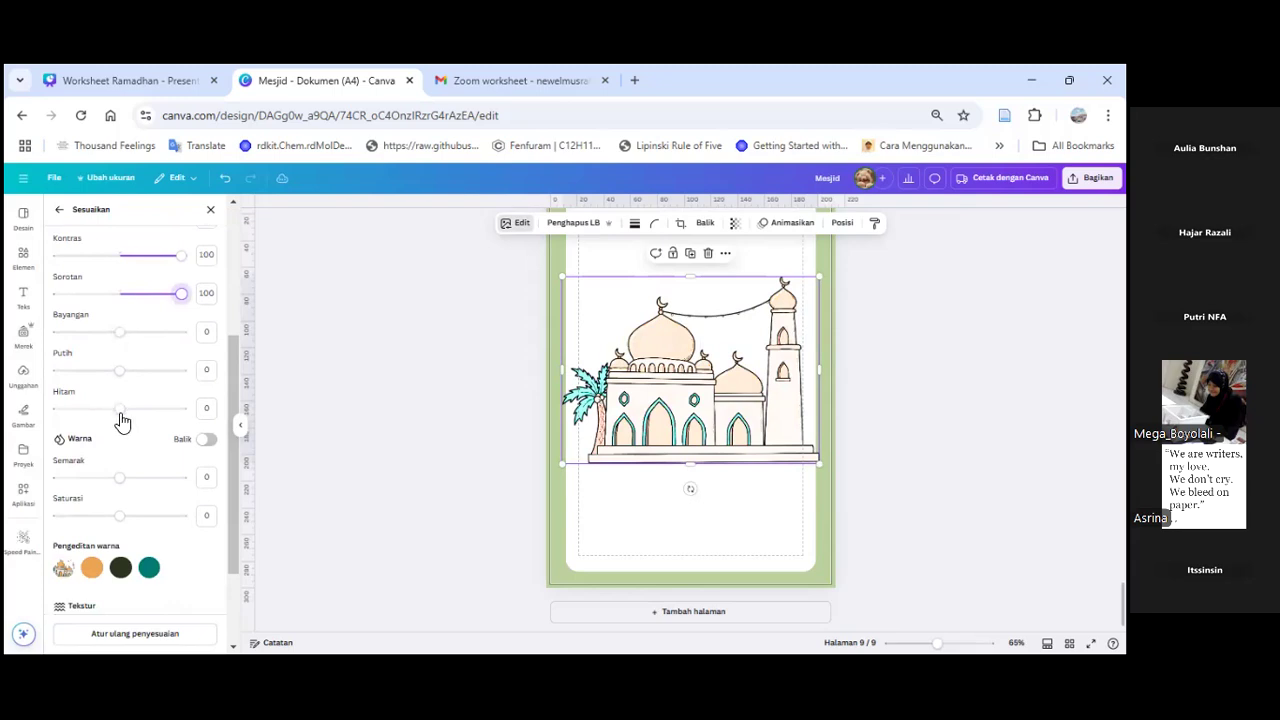
pyautogui.click(145, 412)
pyautogui.moveTo(117, 519); pyautogui.dragTo(33, 519)
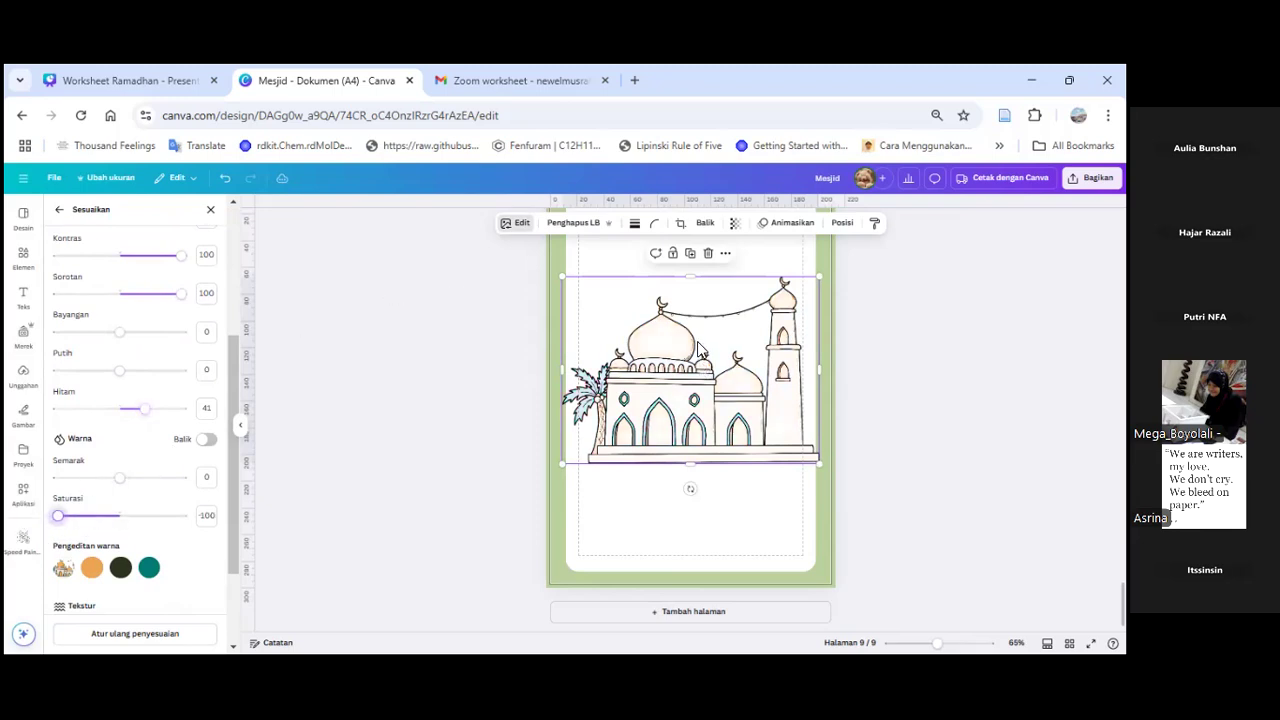
pyautogui.click(765, 467)
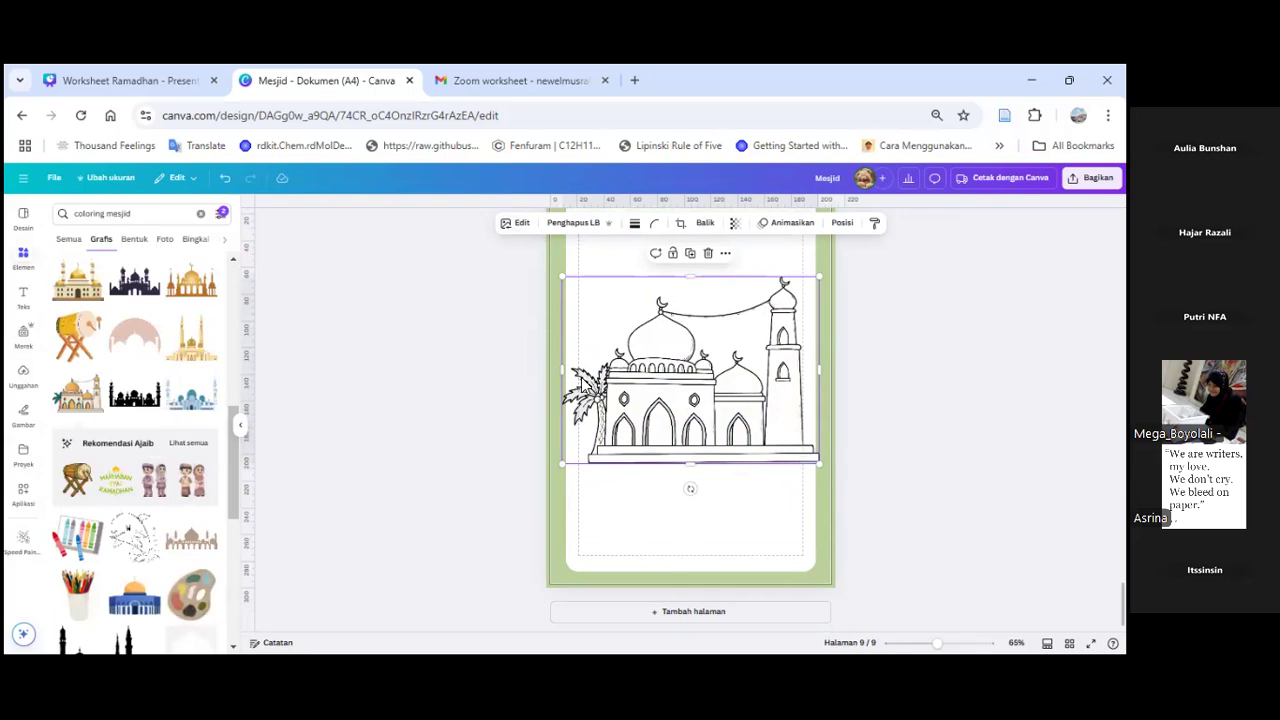
# Step: Try adding the golden-domed mosque over the lower part of the outline drawing, and delete it
pyautogui.scroll(-2, 160, 335)
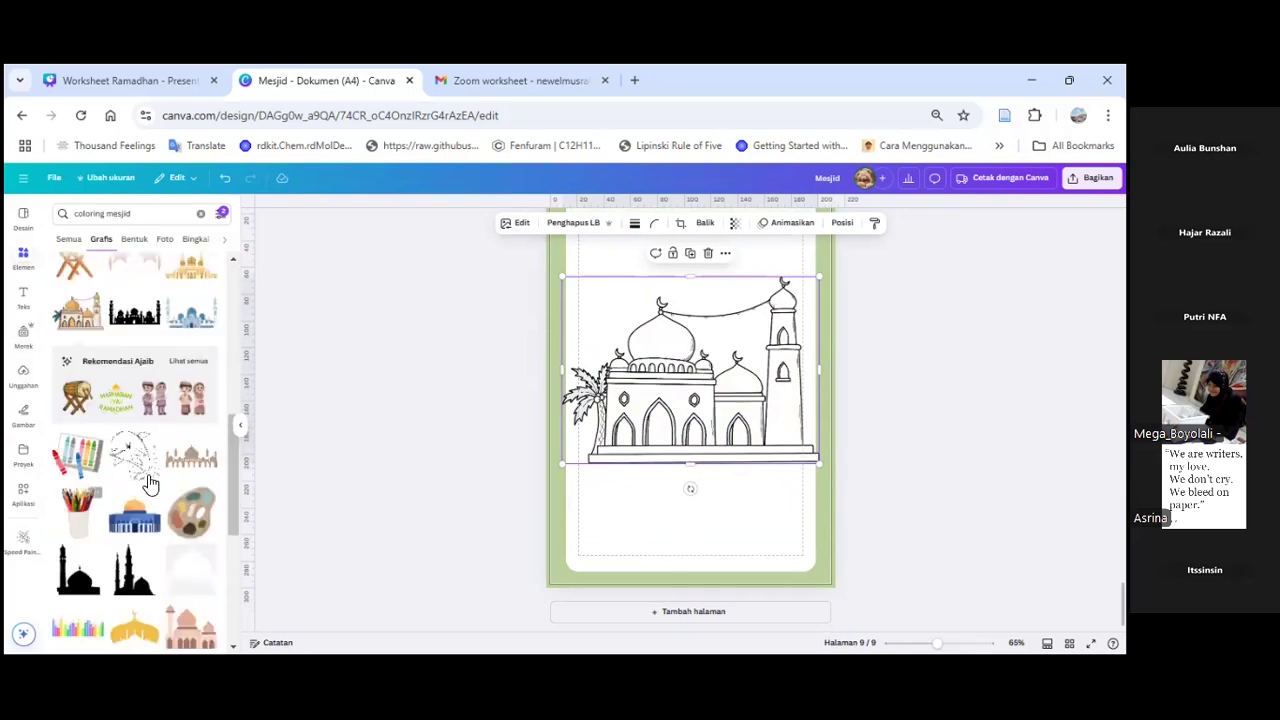
pyautogui.scroll(-2, 157, 477)
pyautogui.scroll(5, 151, 458)
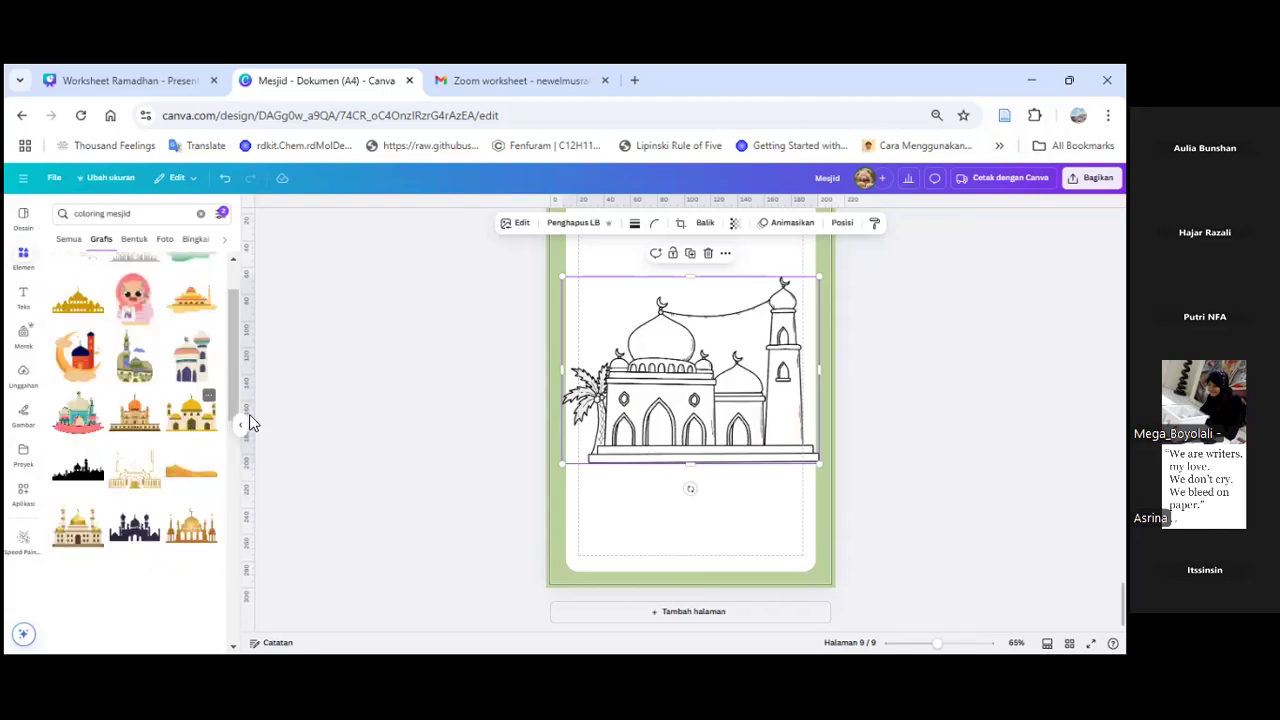
pyautogui.moveTo(697, 396); pyautogui.dragTo(795, 405)
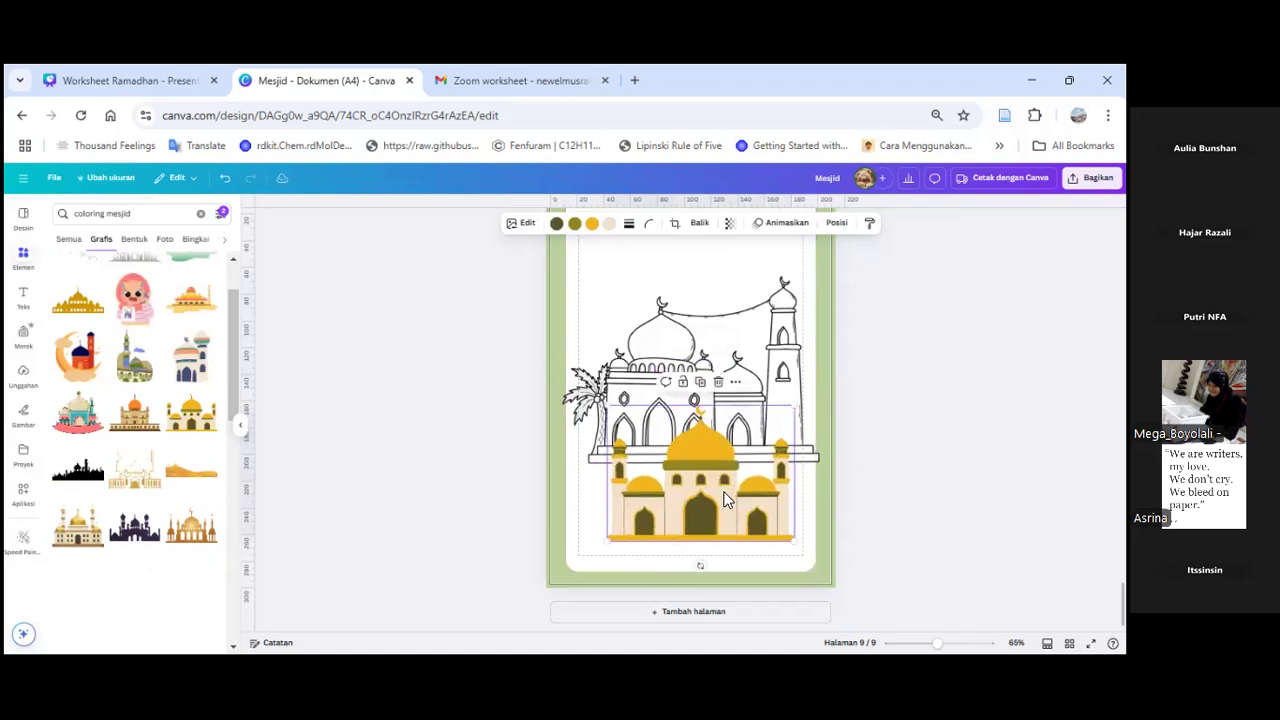
pyautogui.press('Delete')
# Step: Find the orange-domed mosque with a palm tree among the graphics and add a coloured copy to page 9
pyautogui.scroll(2, 150, 413)
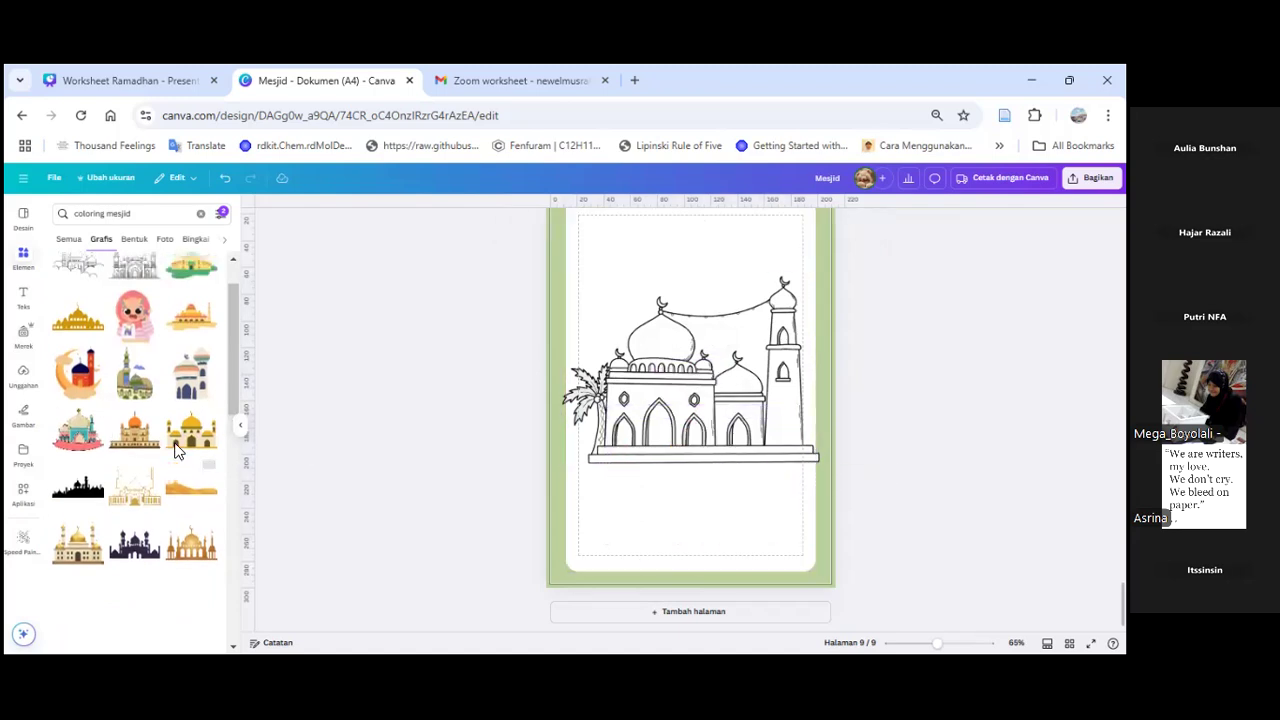
pyautogui.scroll(-3, 143, 466)
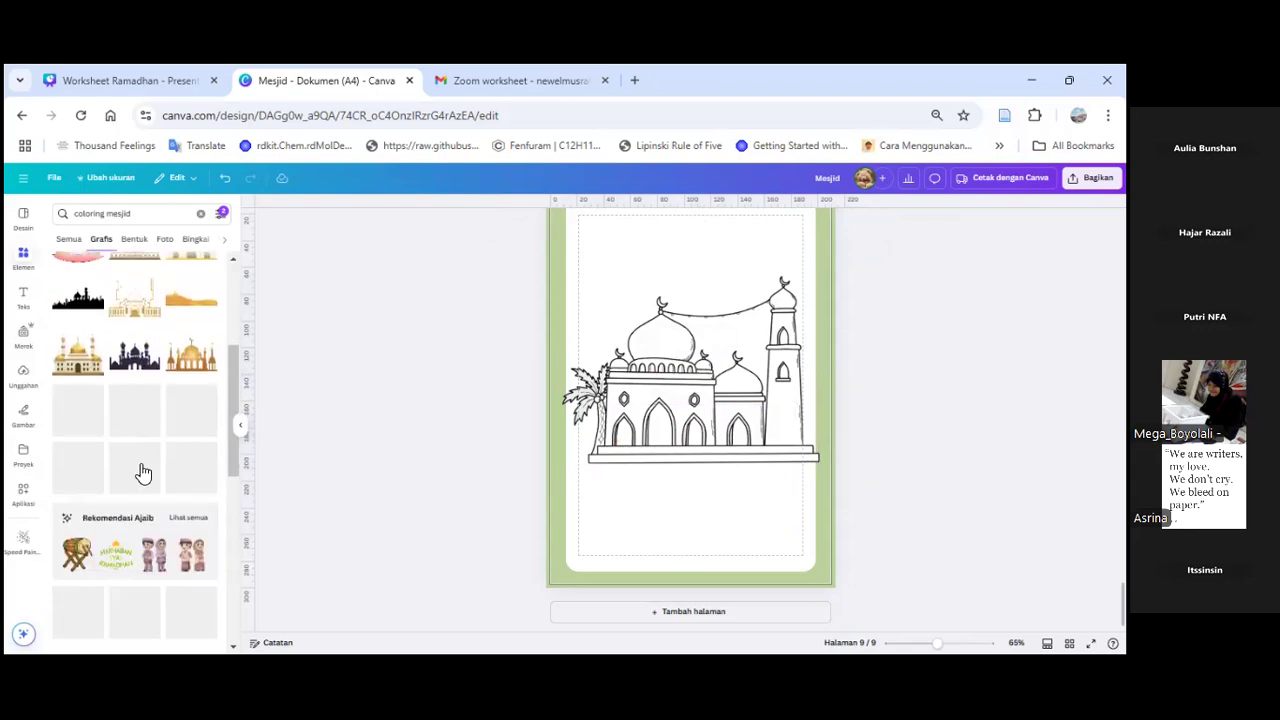
pyautogui.scroll(-5, 143, 471)
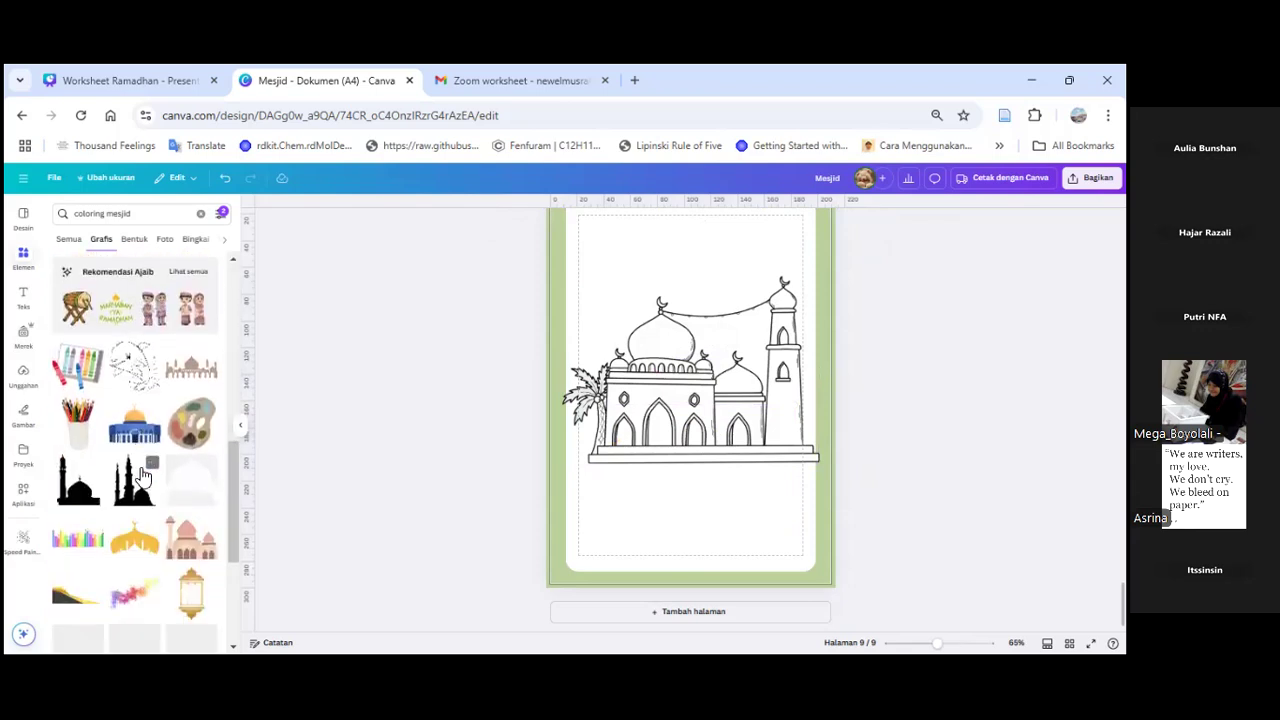
pyautogui.scroll(-2, 143, 476)
pyautogui.scroll(-3, 143, 478)
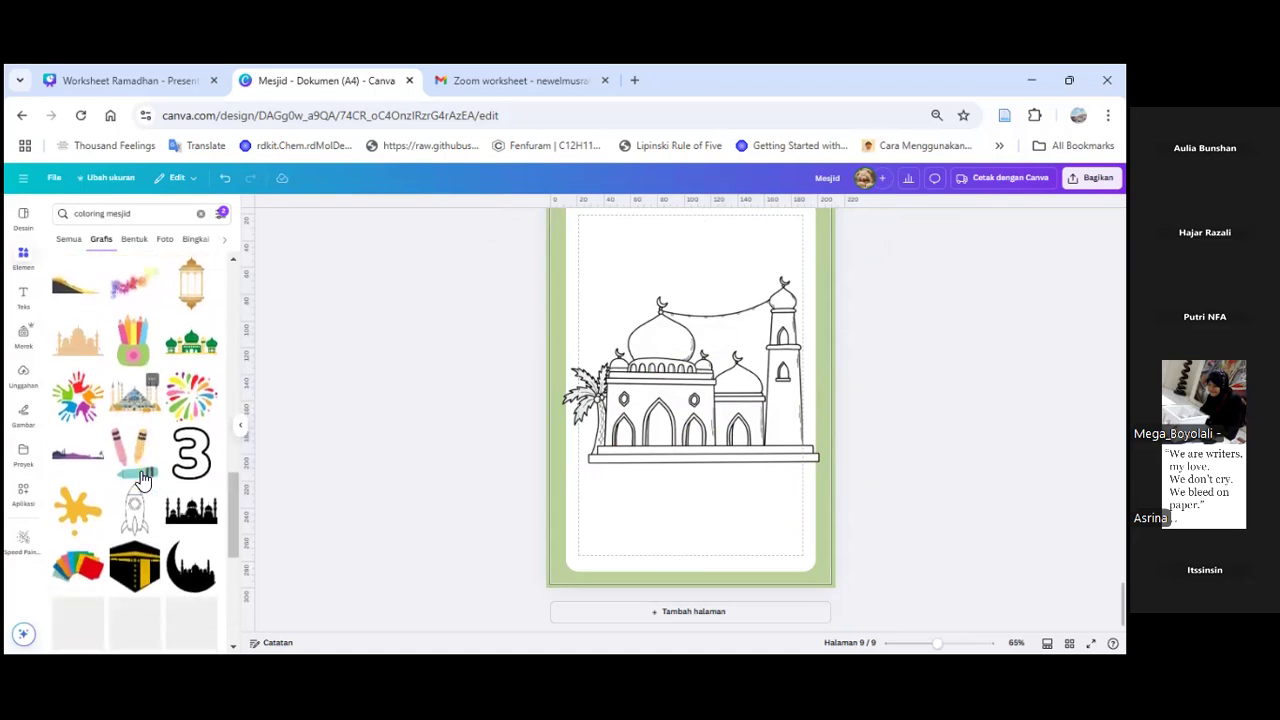
pyautogui.scroll(3, 143, 480)
pyautogui.scroll(4, 143, 478)
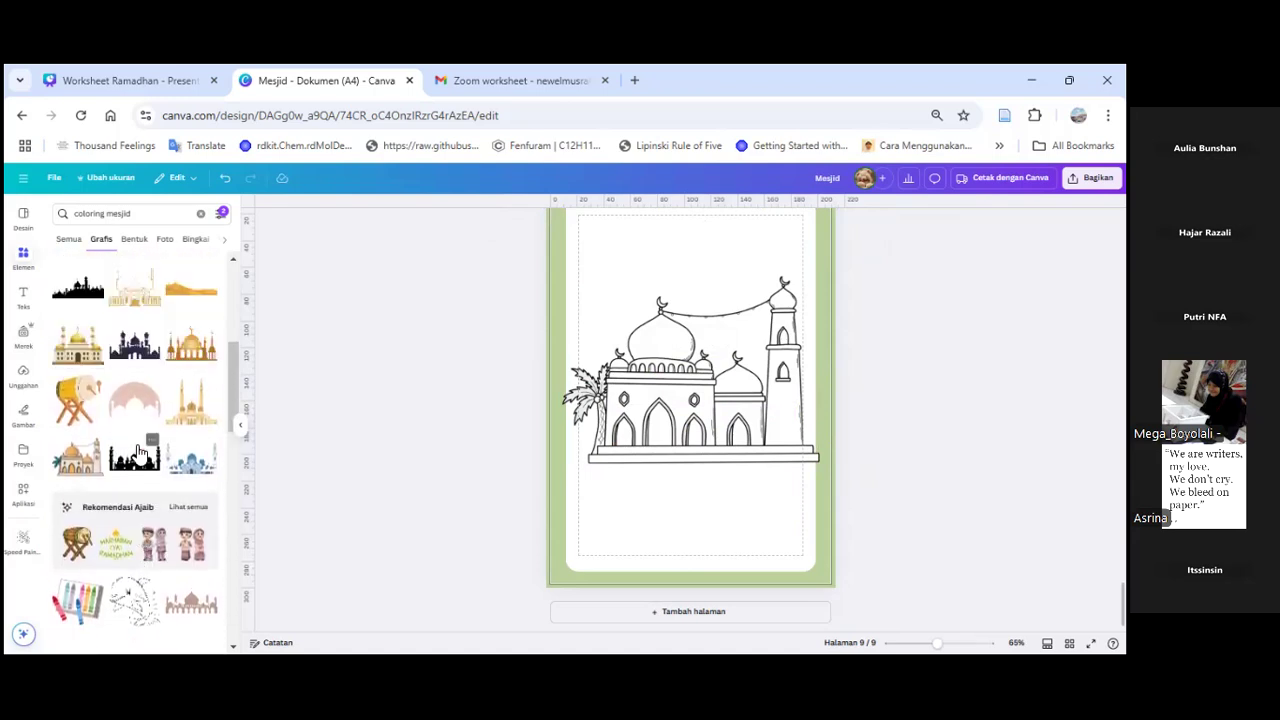
pyautogui.click(86, 452)
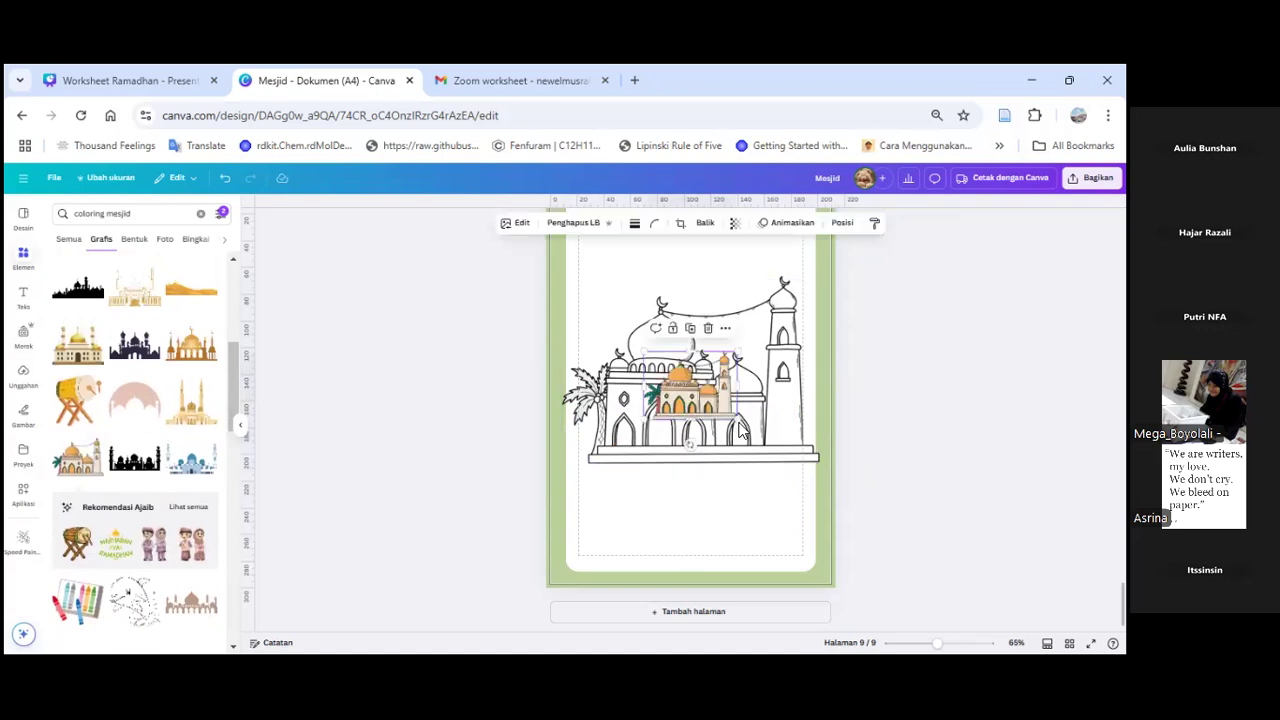
# Step: Move the outline mosque up the page and place the coloured mosque below it, enlarged and horizontally centred
pyautogui.moveTo(763, 458); pyautogui.dragTo(785, 465)
pyautogui.moveTo(789, 347); pyautogui.dragTo(789, 284)
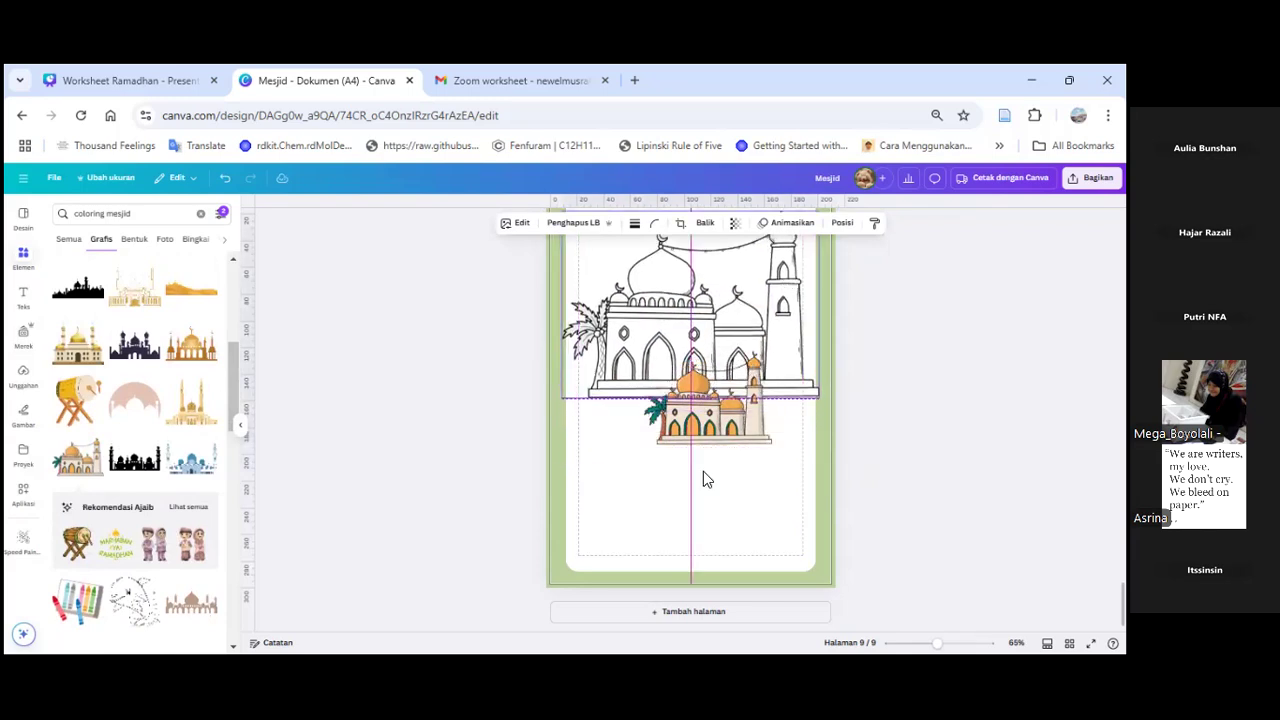
pyautogui.moveTo(755, 434); pyautogui.dragTo(740, 519)
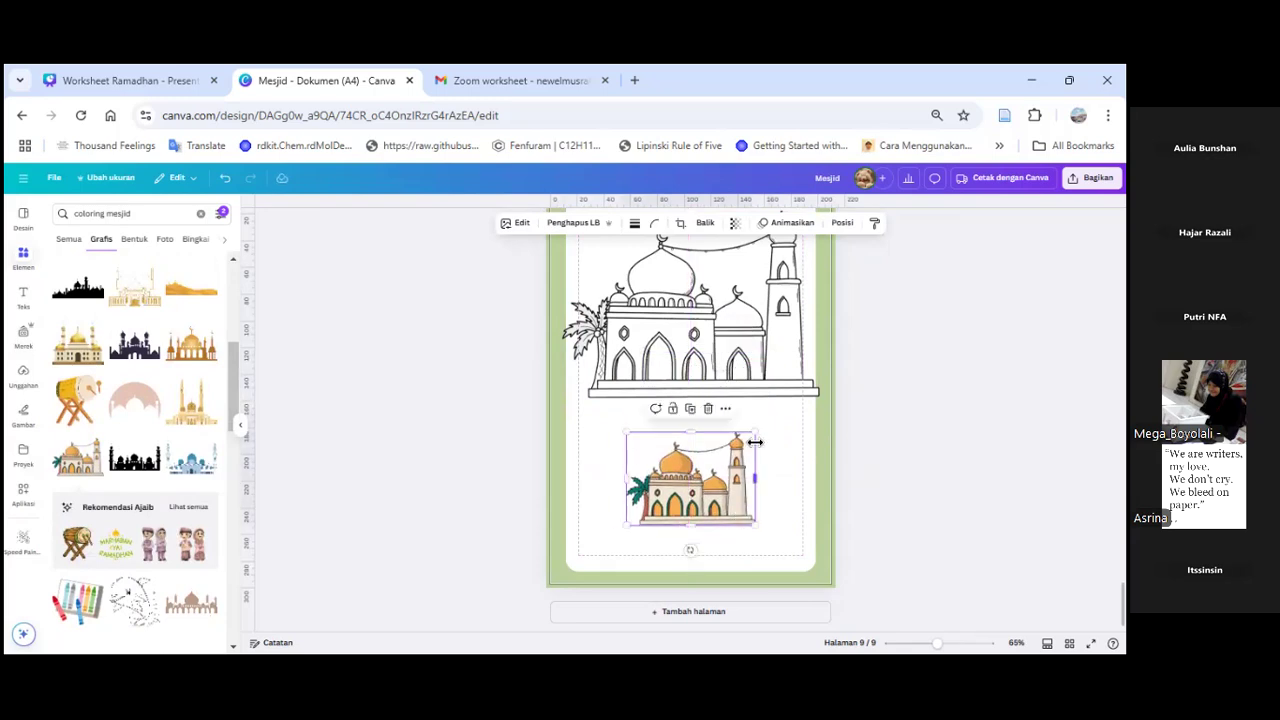
pyautogui.moveTo(755, 432); pyautogui.dragTo(797, 401)
pyautogui.moveTo(737, 468); pyautogui.dragTo(717, 484)
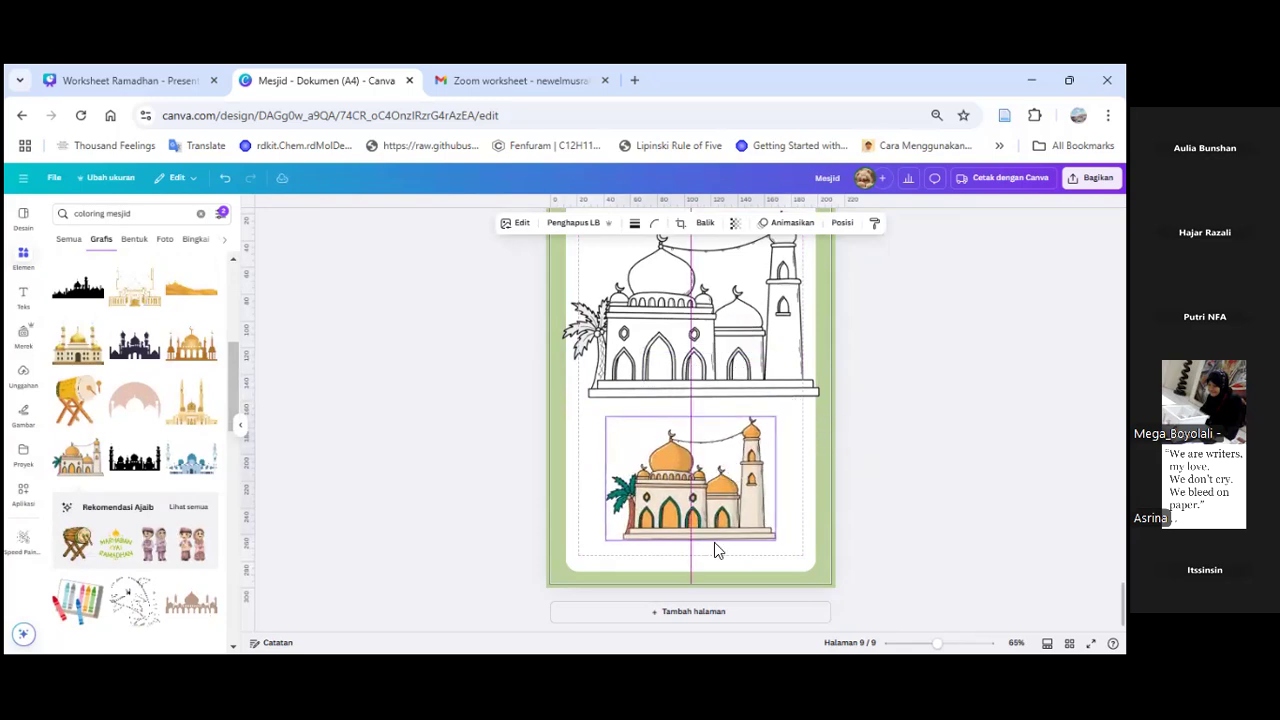
# Step: Shrink the coloured mosque to a small reference picture and place it in page 9's upper-left margin corner
pyautogui.click(768, 358)
pyautogui.scroll(2, 709, 370)
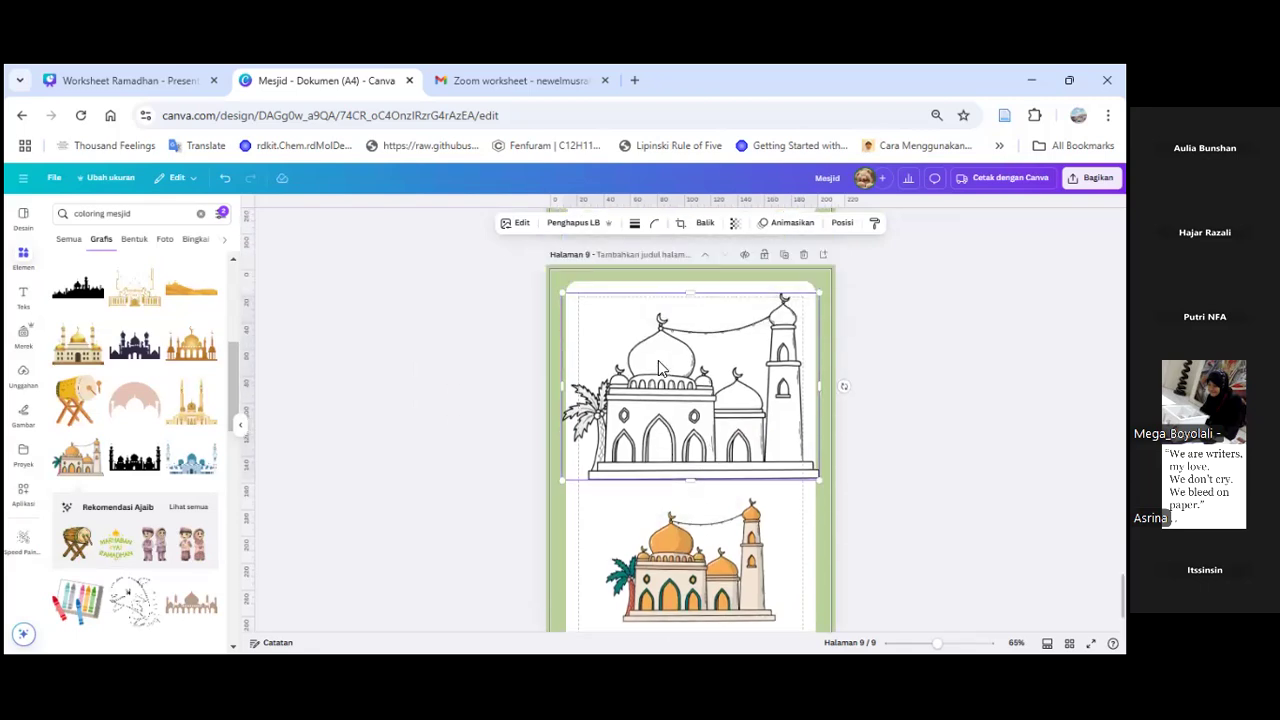
pyautogui.click(728, 553)
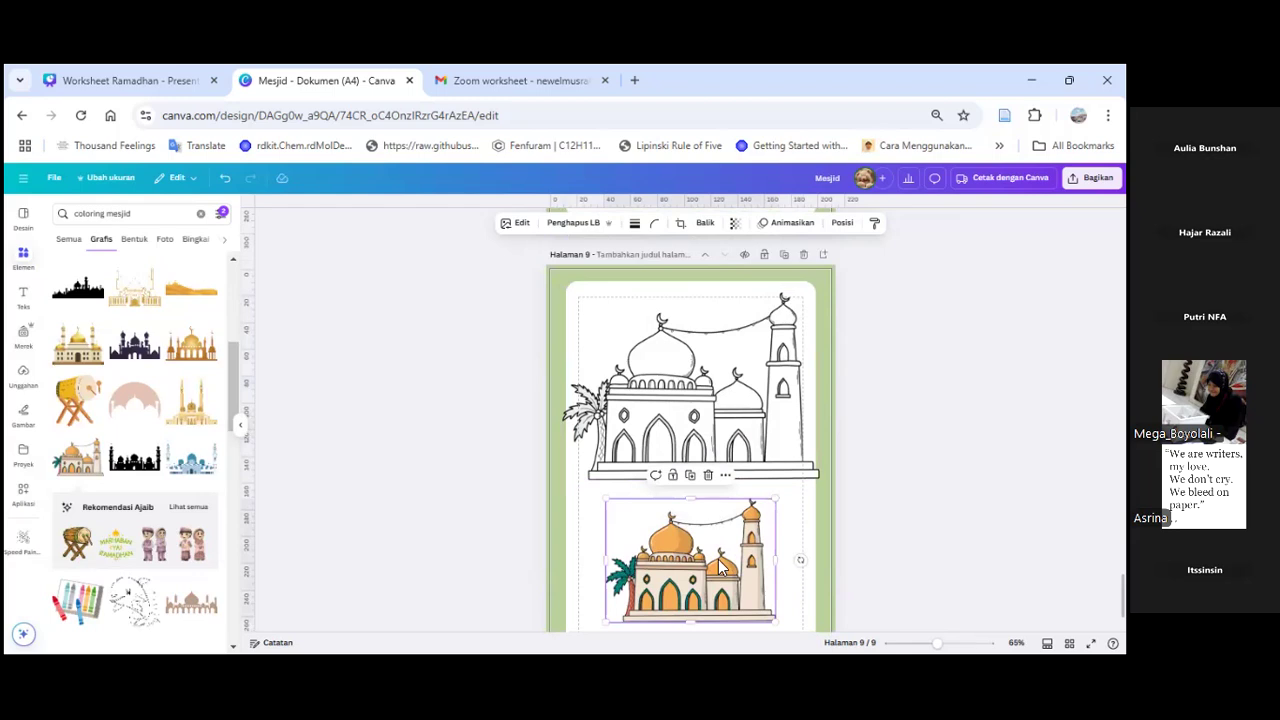
pyautogui.moveTo(775, 498); pyautogui.dragTo(646, 346)
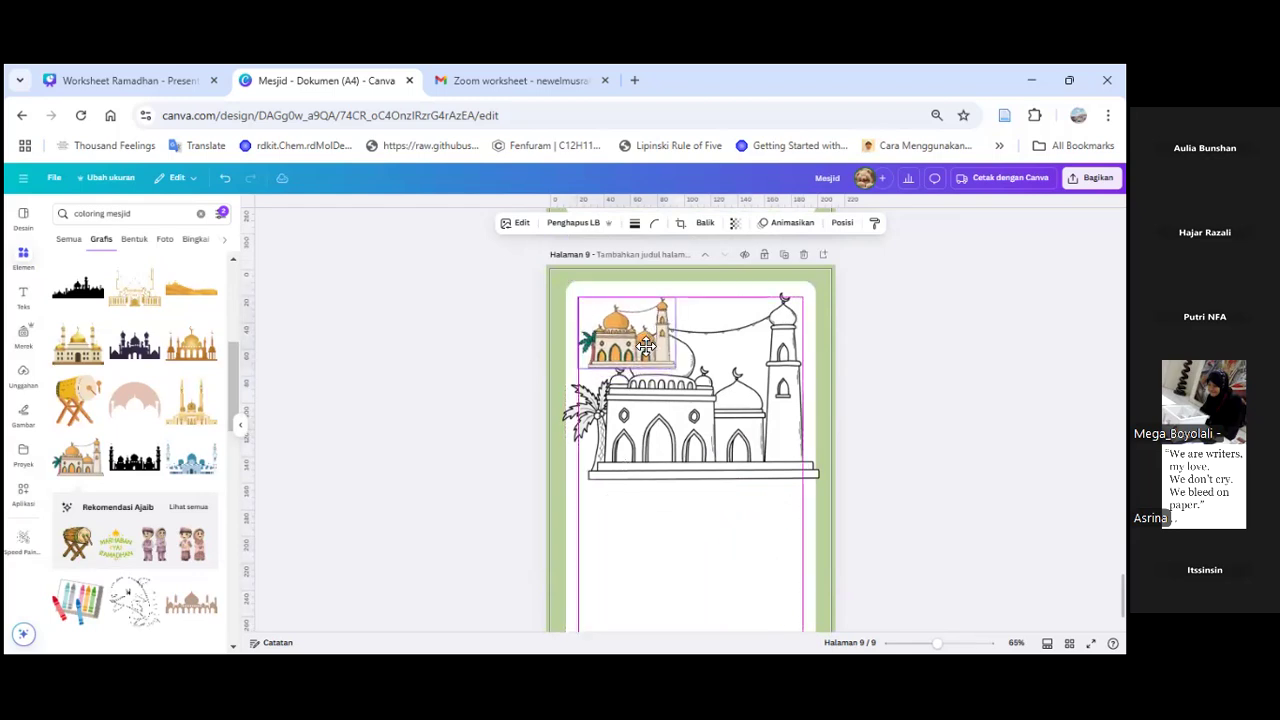
# Step: Move the outline mosque below the small coloured picture, shrink it slightly and centre it within the white panel
pyautogui.moveTo(701, 447); pyautogui.dragTo(697, 515)
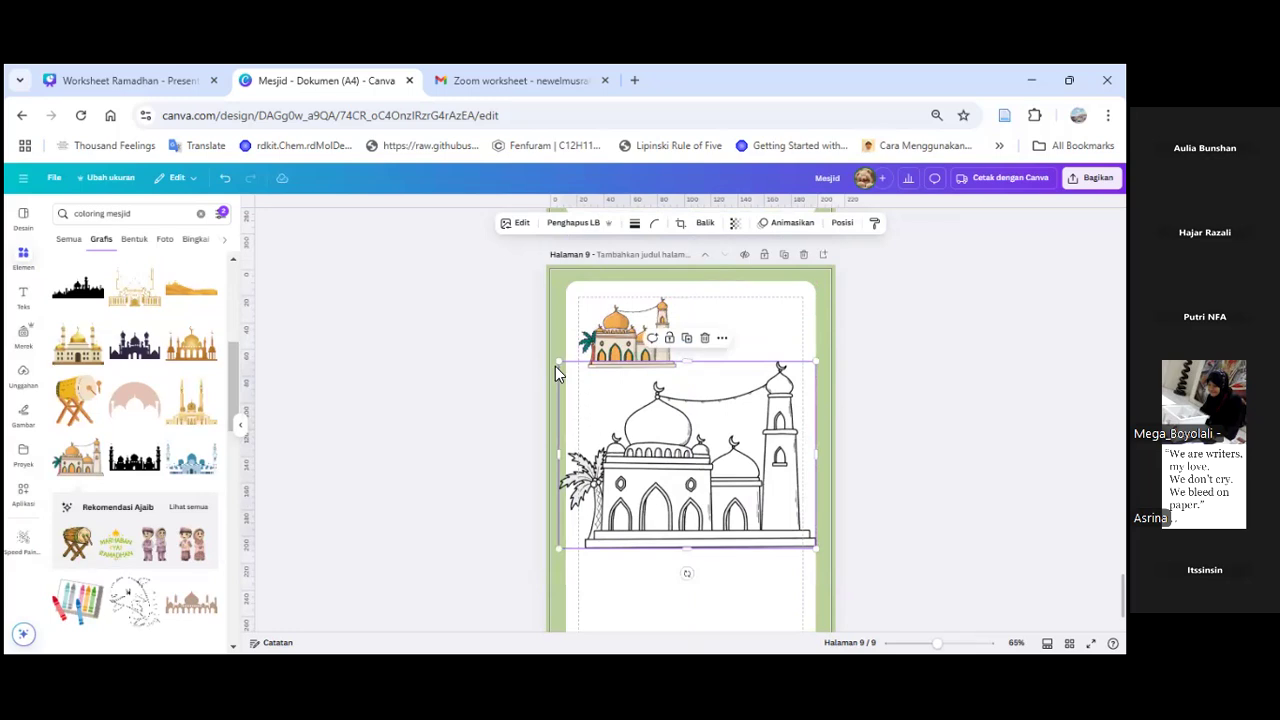
pyautogui.moveTo(728, 420); pyautogui.dragTo(722, 430)
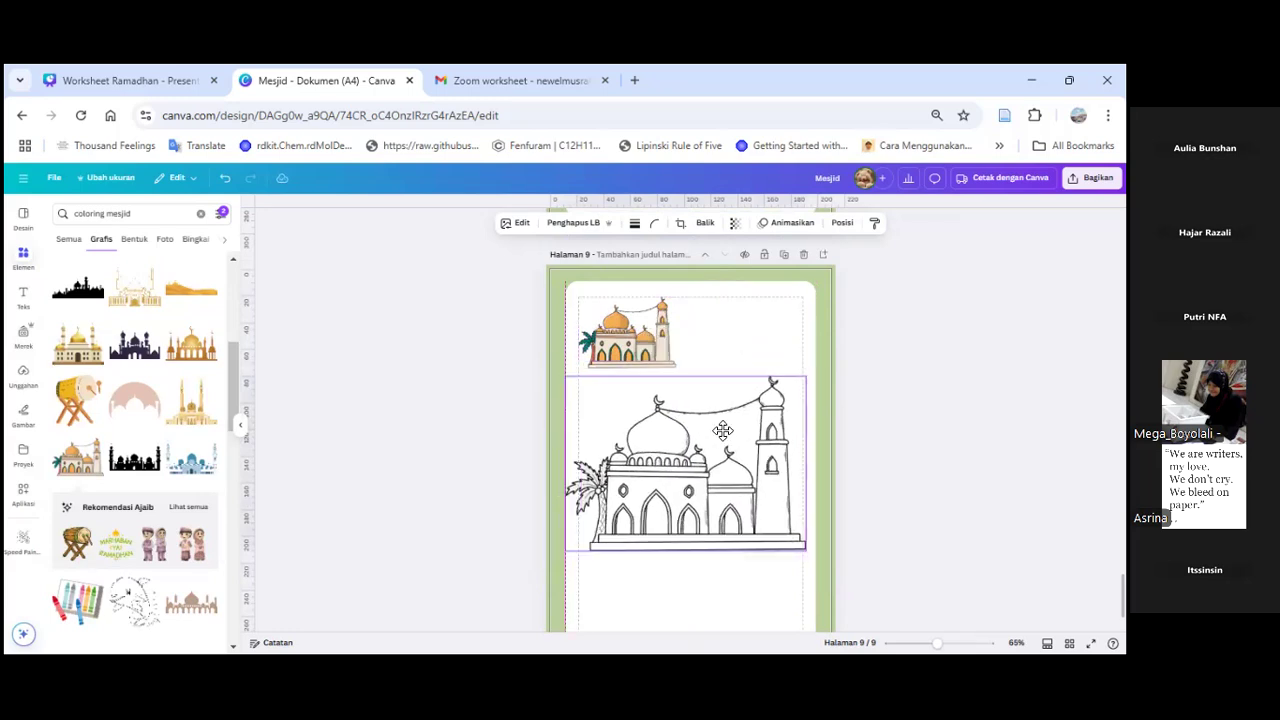
pyautogui.click(906, 497)
pyautogui.scroll(-2, 857, 480)
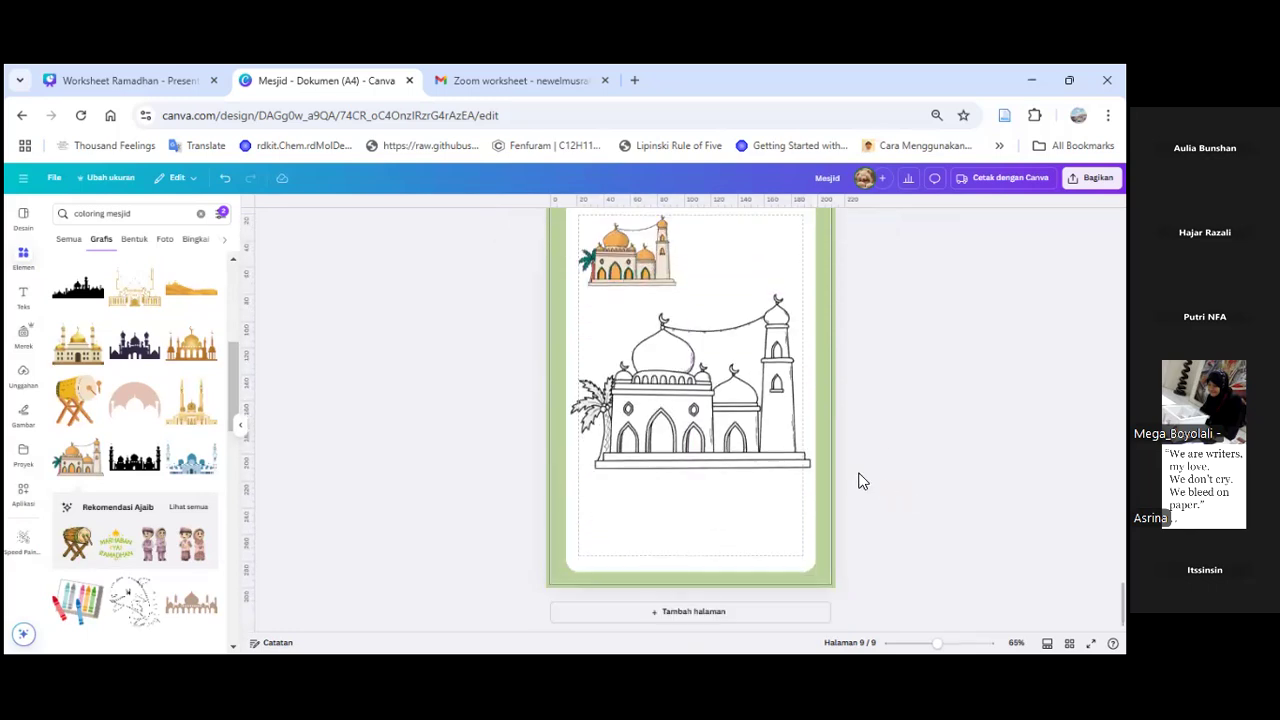
# Step: Review the worksheet pages before page 9, including the word-tracing, maze and matching pages
pyautogui.scroll(4, 433, 418)
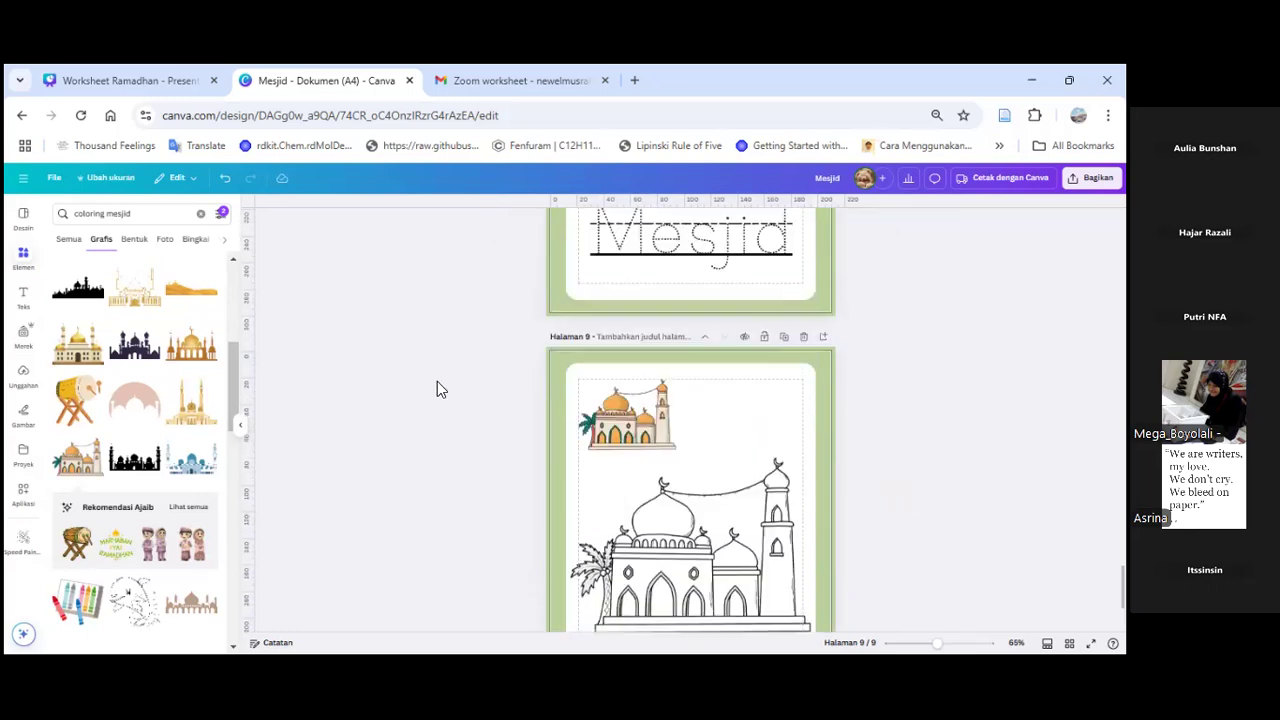
pyautogui.click(722, 248)
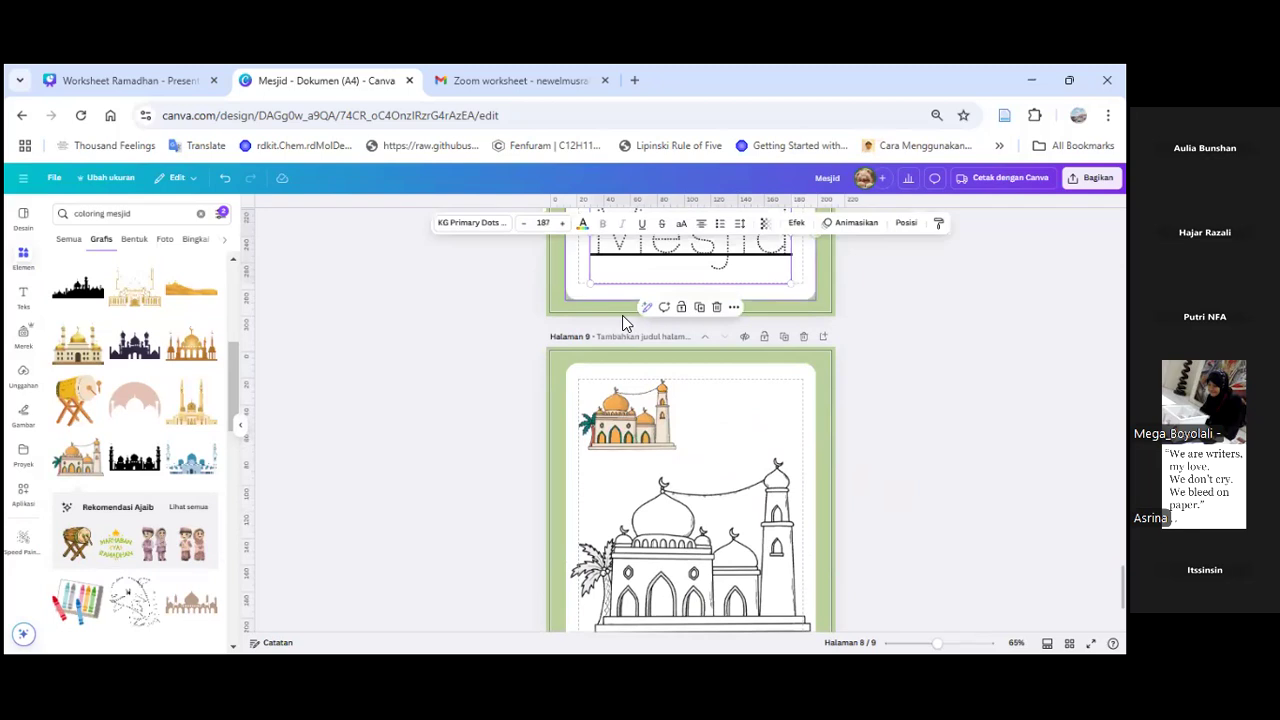
pyautogui.scroll(-3, 446, 360)
pyautogui.scroll(12, 472, 360)
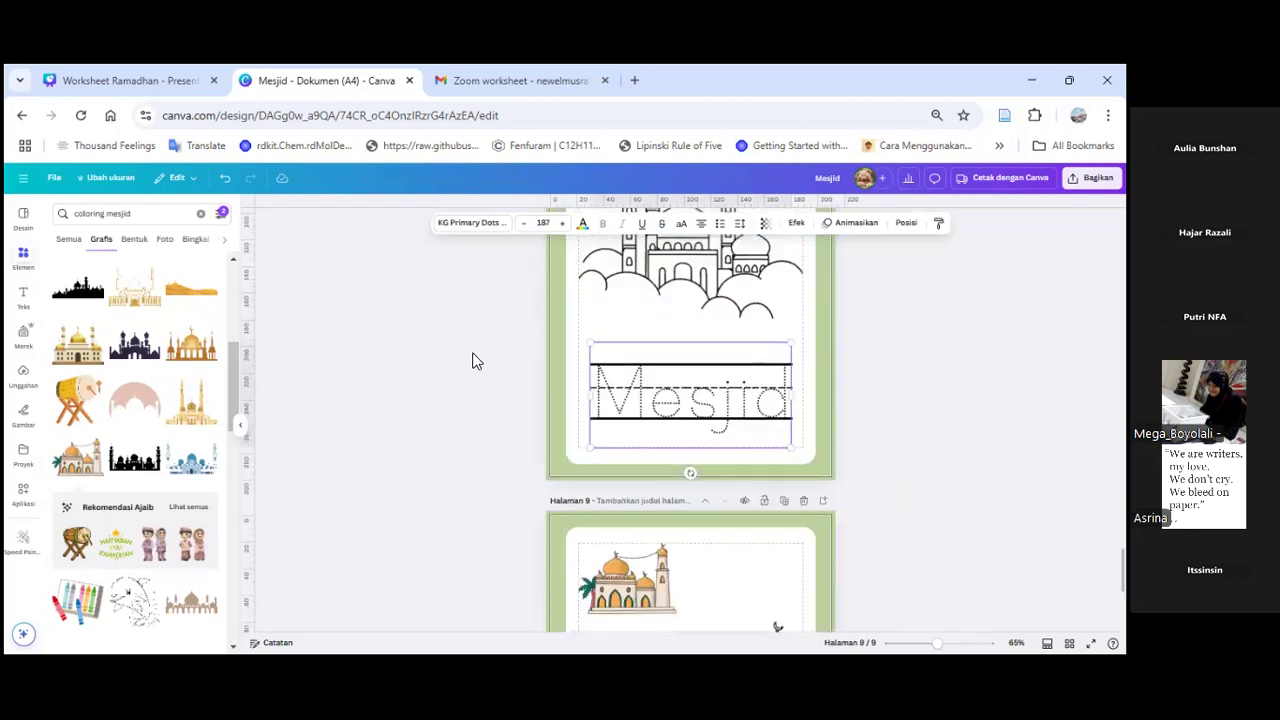
pyautogui.scroll(6, 360, 390)
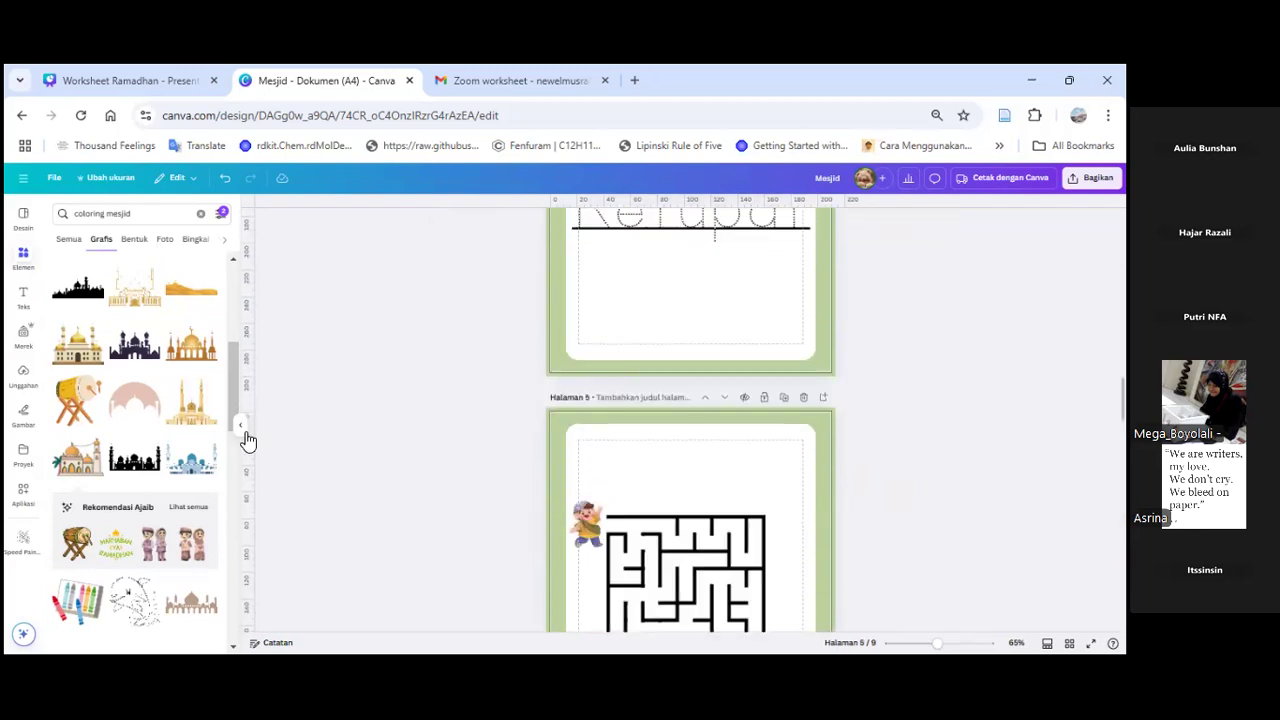
pyautogui.click(240, 425)
pyautogui.scroll(6, 570, 433)
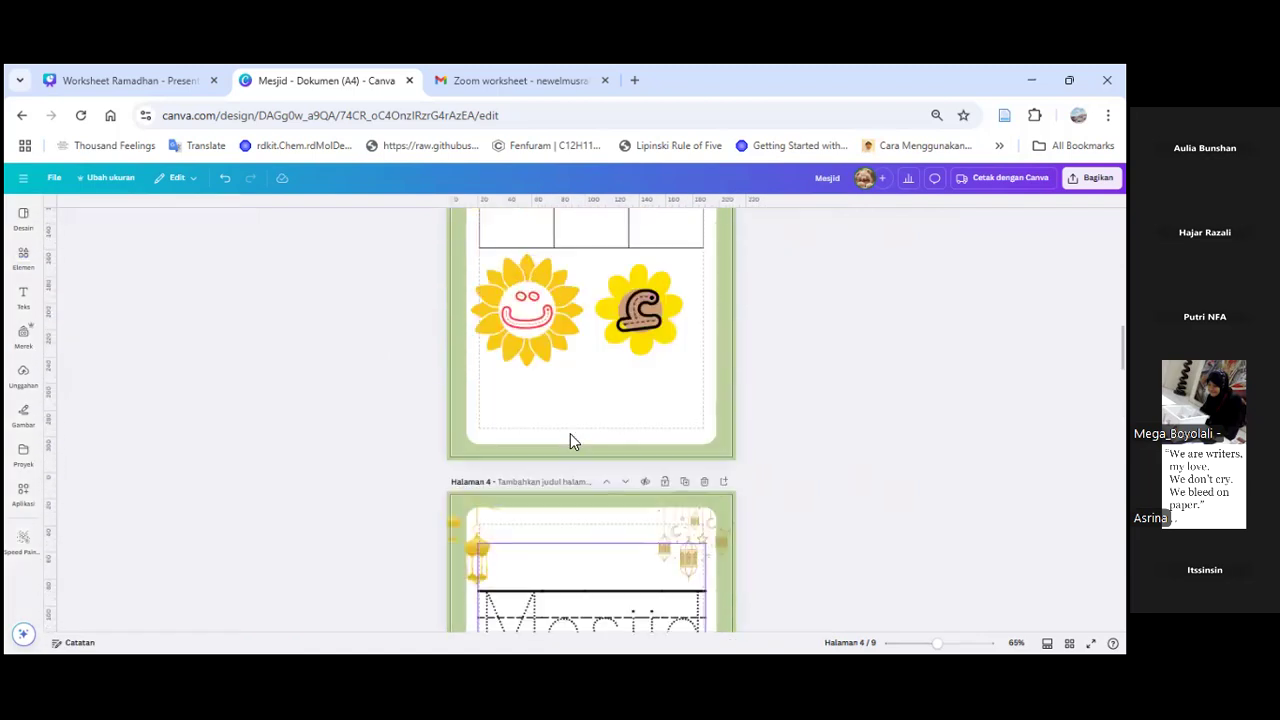
pyautogui.scroll(3, 570, 433)
pyautogui.scroll(-6, 570, 433)
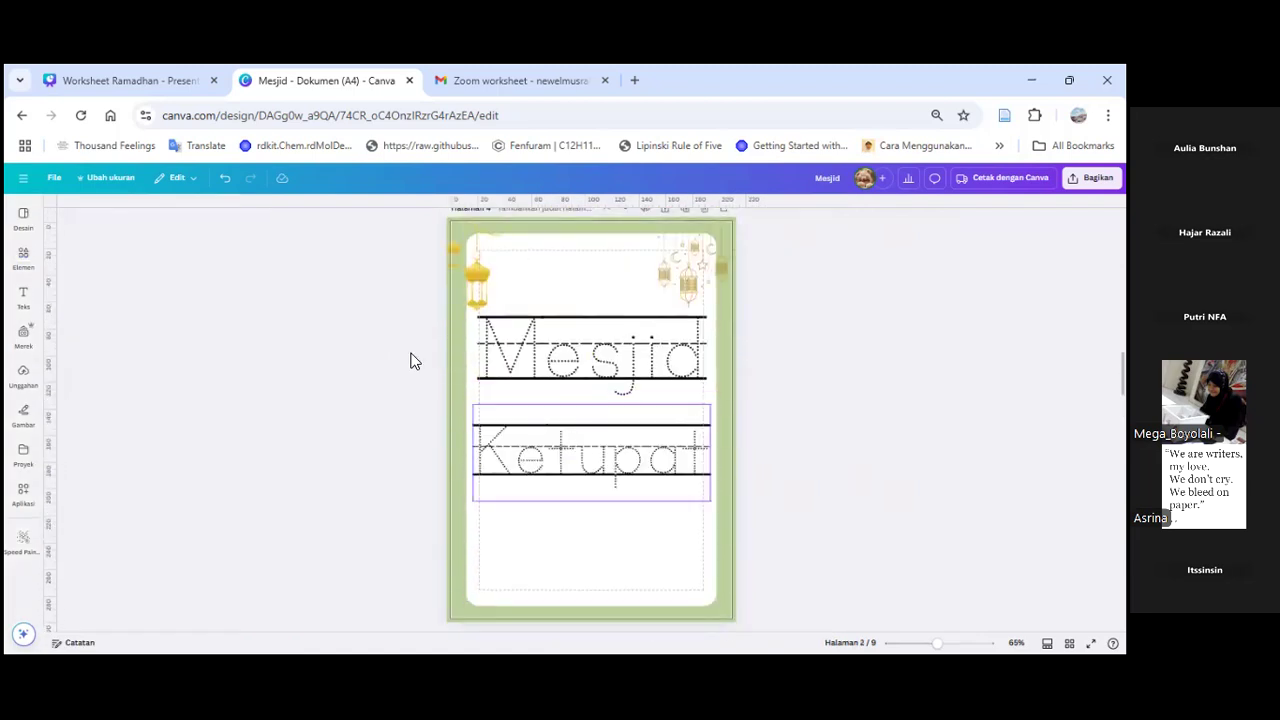
# Step: Select the traceable letters M, e, s and j on page 1, and review the following pages through page 9
pyautogui.scroll(5, 478, 362)
pyautogui.click(513, 350)
pyautogui.keyDown('shift'); pyautogui.click(560, 350); pyautogui.keyUp('shift')
pyautogui.keyDown('shift'); pyautogui.click(598, 350); pyautogui.keyUp('shift')
pyautogui.keyDown('shift'); pyautogui.click(624, 350); pyautogui.keyUp('shift')
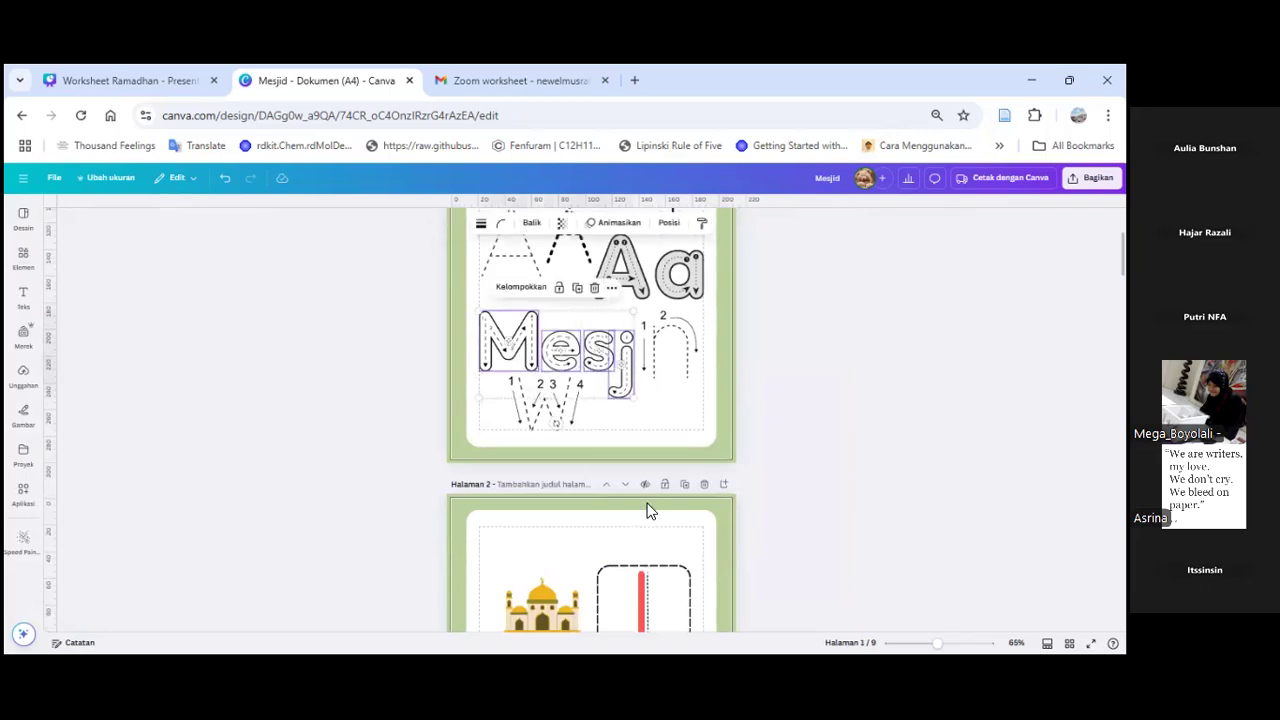
pyautogui.scroll(-20, 647, 510)
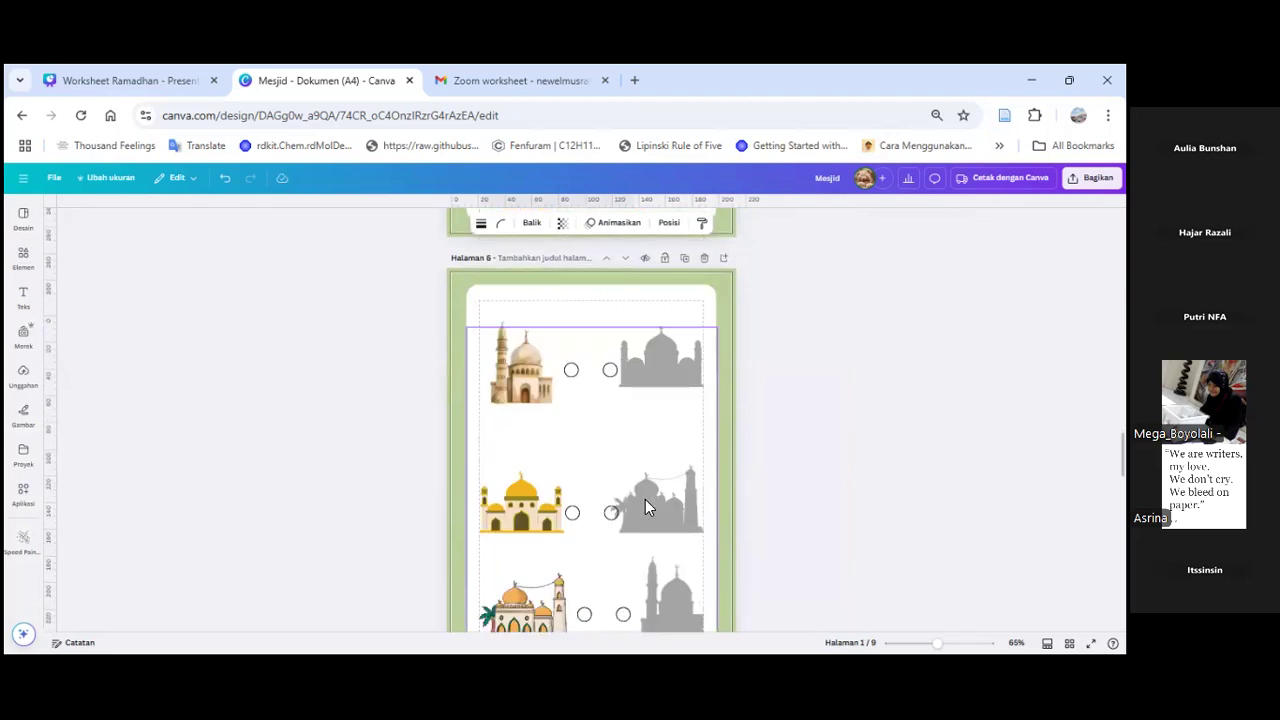
pyautogui.scroll(-15, 645, 499)
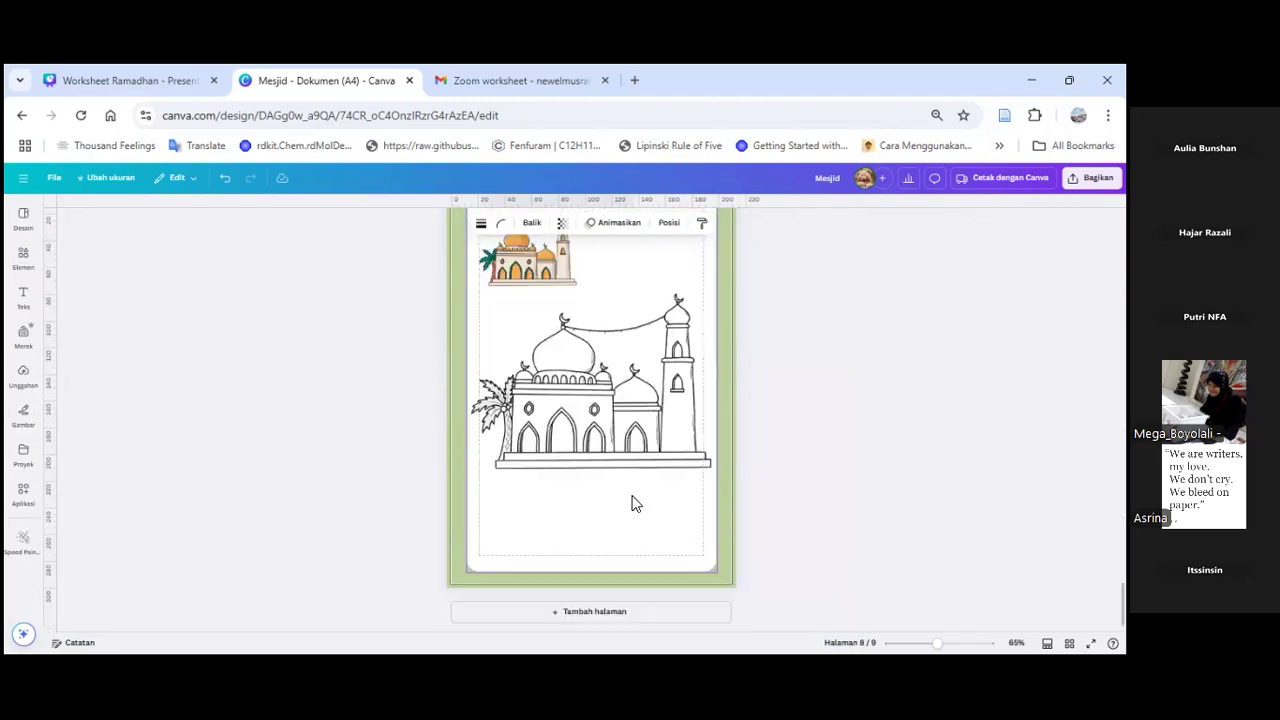
# Step: Paste the traceable letters M, e, s and j onto page 9, below the outline mosque and near the lower-left margin
pyautogui.click(632, 497)
pyautogui.hotkey('ctrl', 'v')
pyautogui.moveTo(618, 485); pyautogui.dragTo(572, 528)
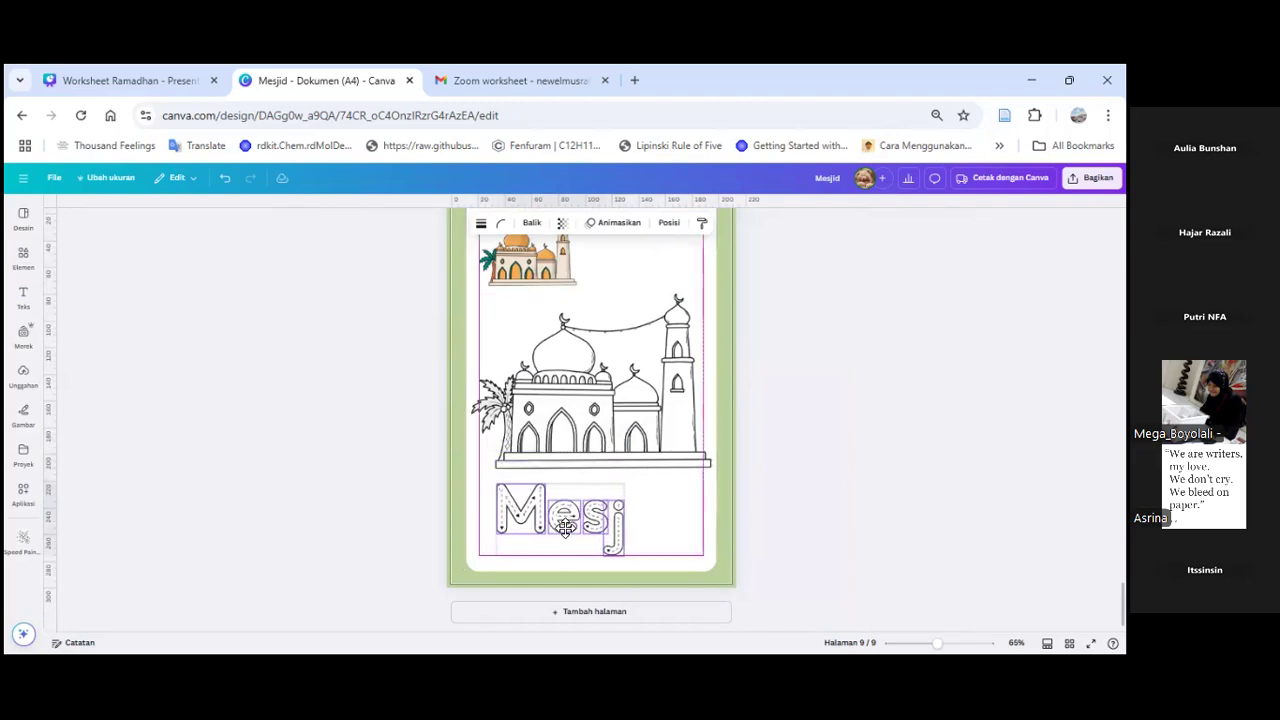
pyautogui.click(781, 493)
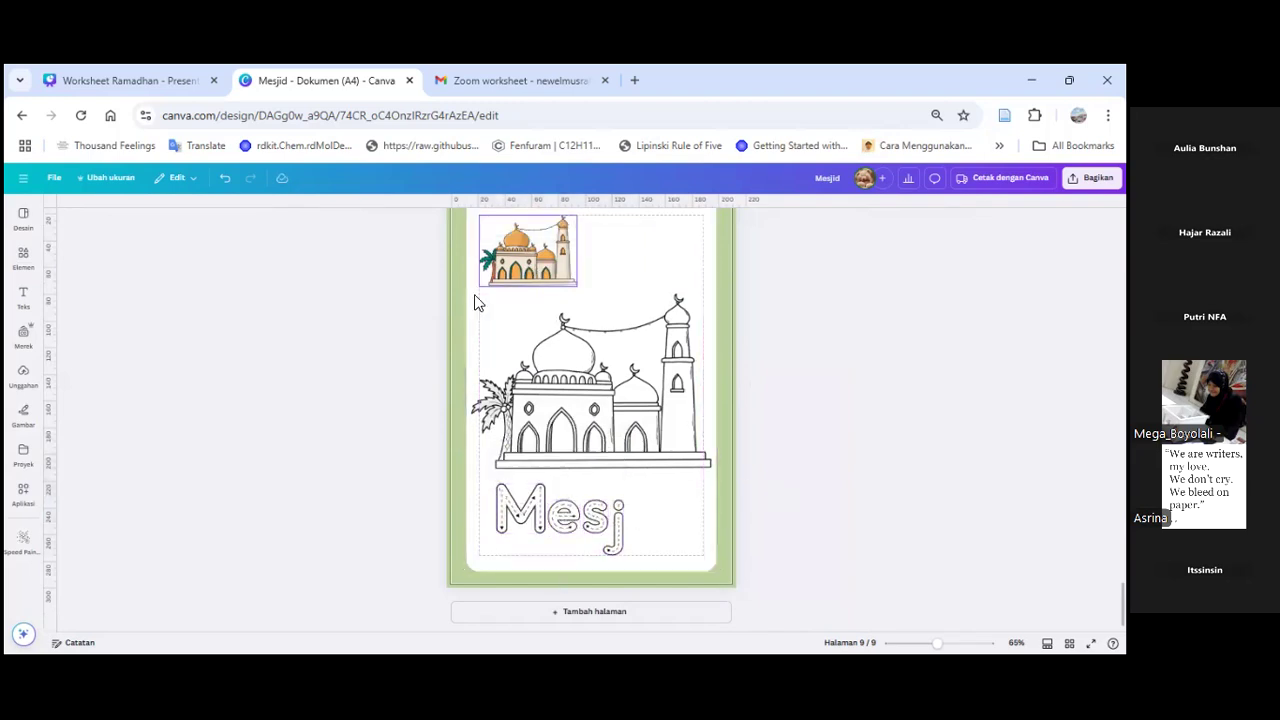
# Step: Open the collection of the letter j's creator, Bali Studio, and search its elements for "i"
pyautogui.click(621, 523)
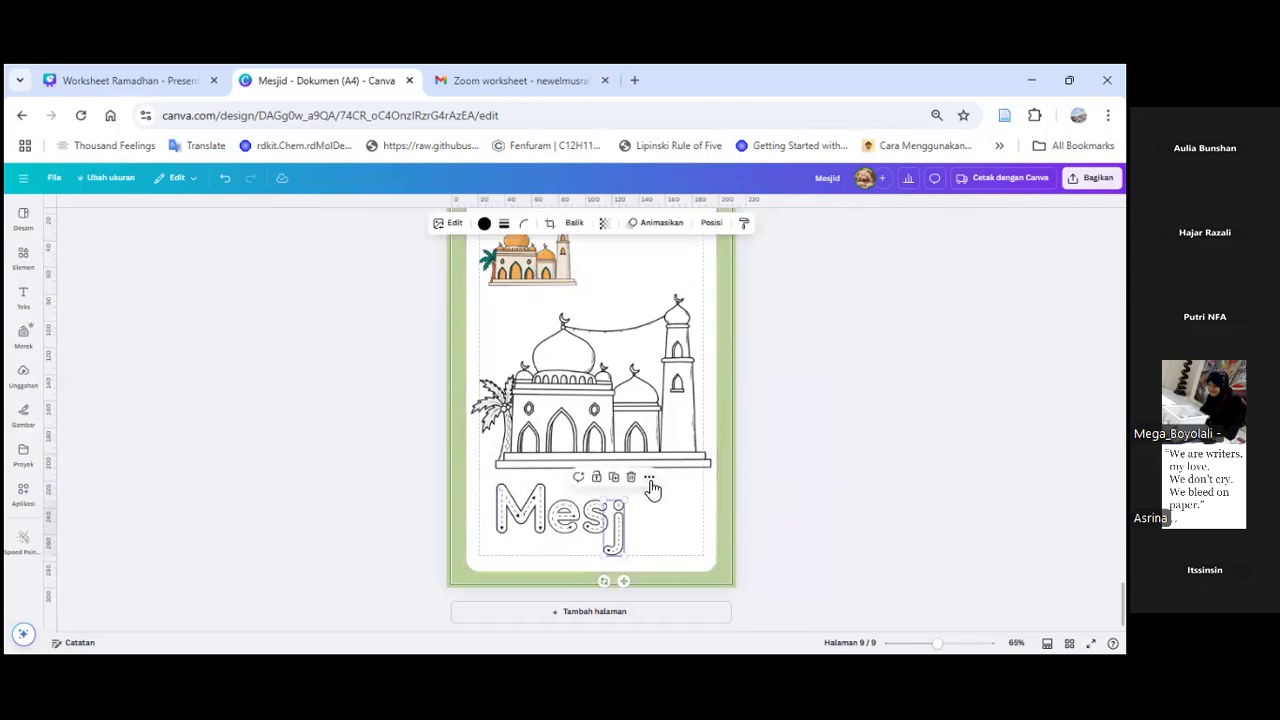
pyautogui.click(649, 476)
pyautogui.scroll(-1, 734, 424)
pyautogui.click(741, 449)
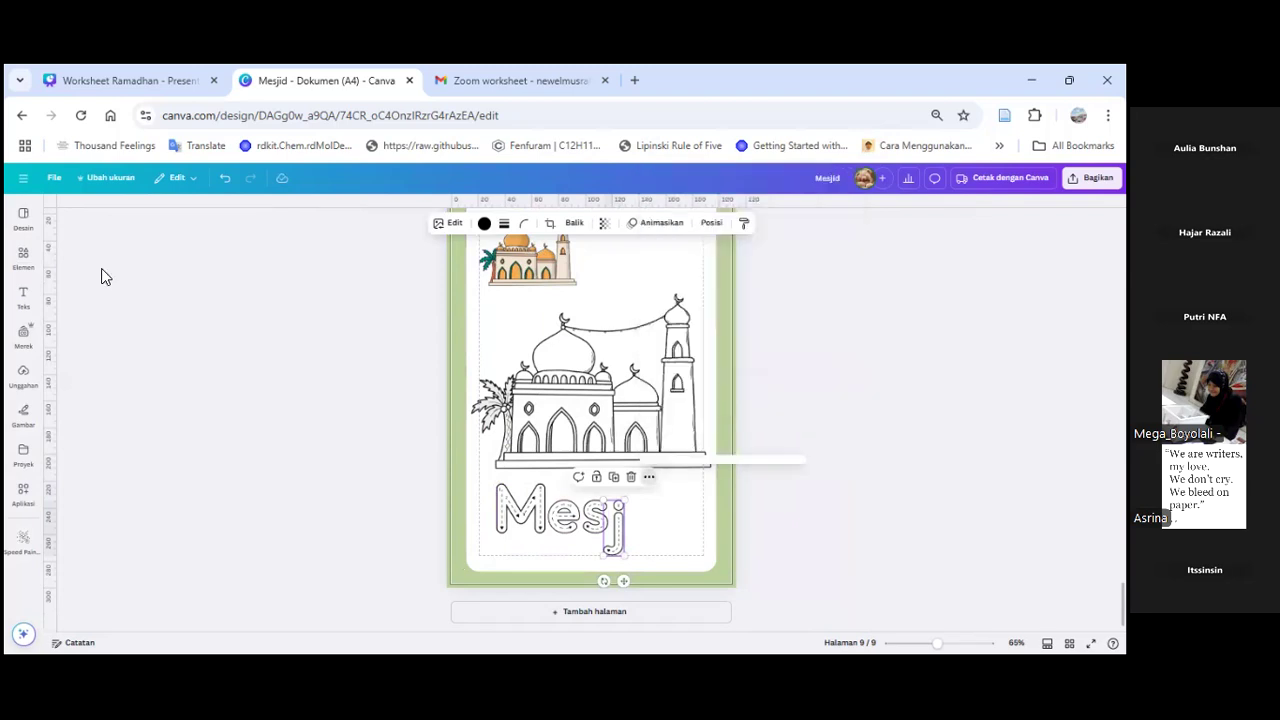
pyautogui.click(724, 255)
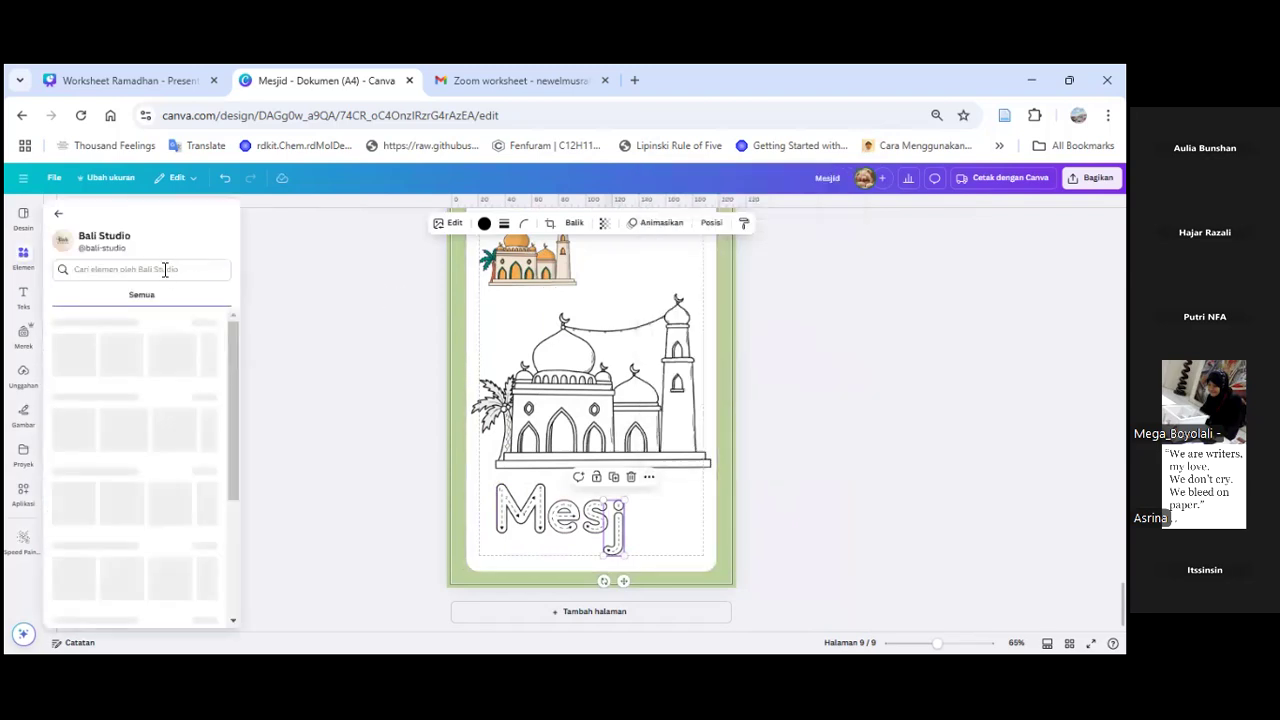
pyautogui.click(165, 269)
pyautogui.write('i')
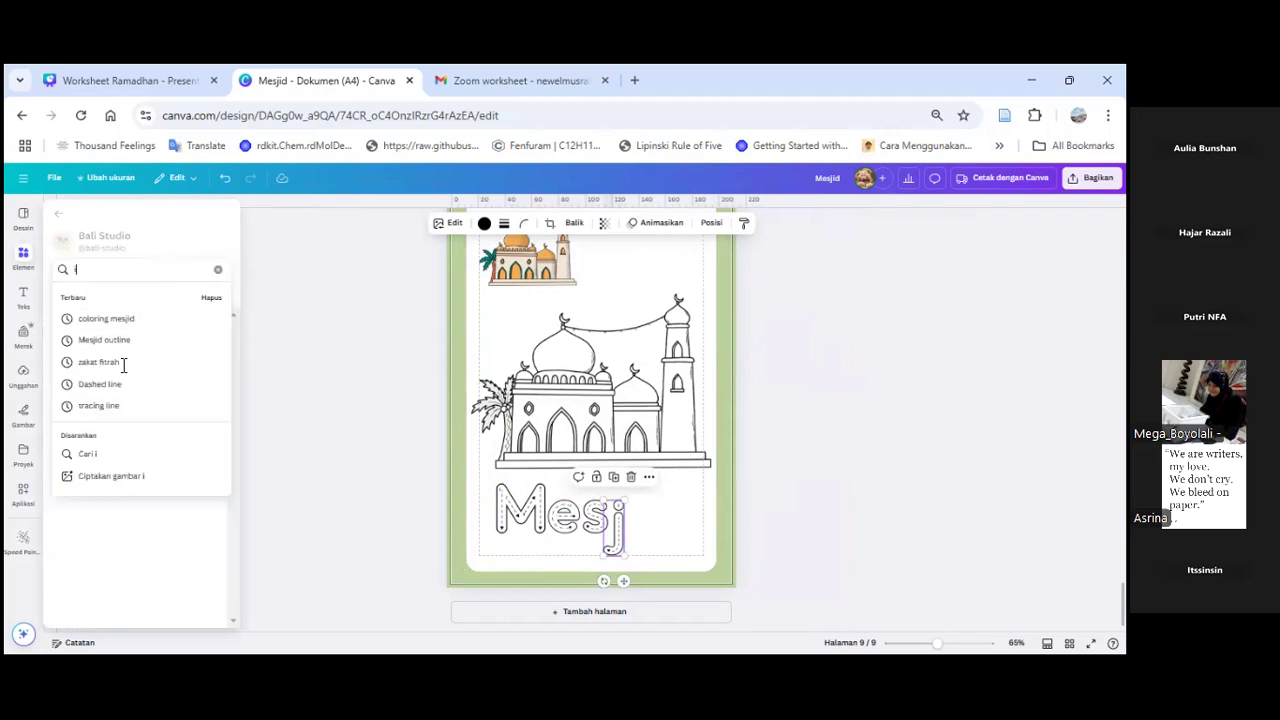
pyautogui.press('Return')
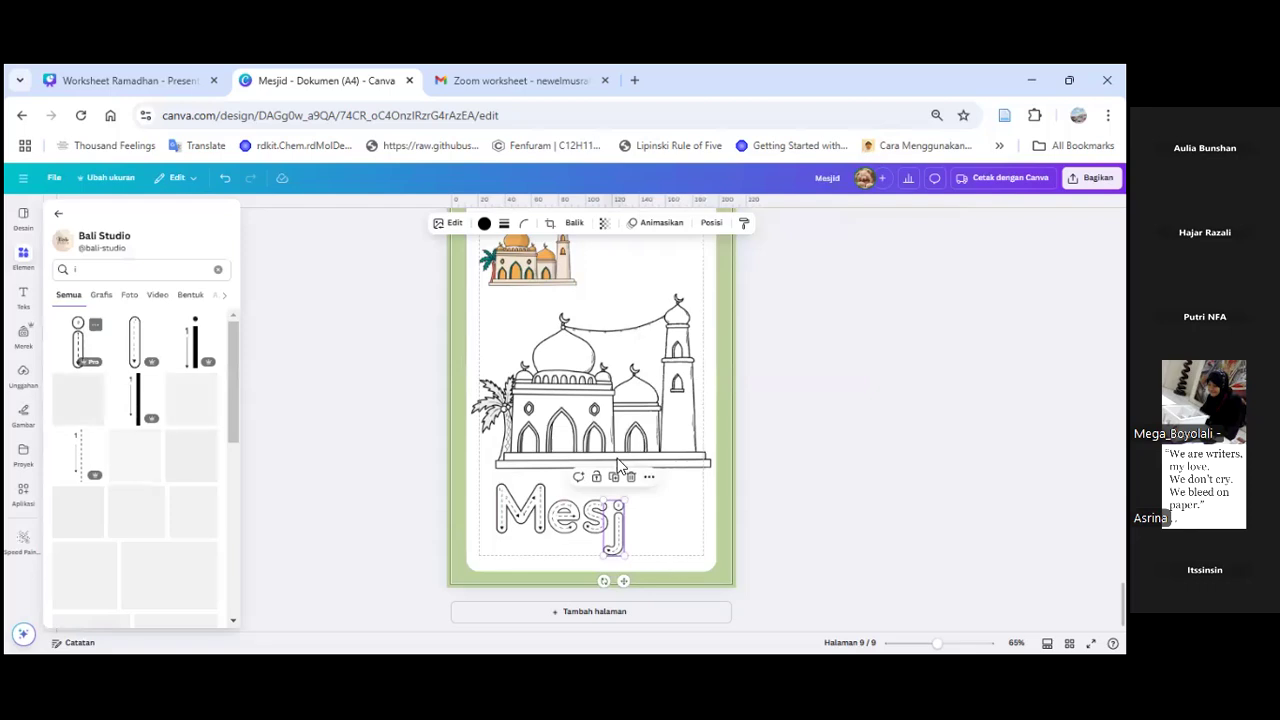
# Step: Add the dotted-outline letter i to page 9, shrink it and place it directly after the j
pyautogui.moveTo(612, 466); pyautogui.dragTo(588, 445)
pyautogui.moveTo(563, 386)
pyautogui.mouseDown()
pyautogui.moveTo(605, 421)
pyautogui.moveTo(652, 523)
pyautogui.moveTo(652, 556)
pyautogui.moveTo(636, 512)
pyautogui.moveTo(645, 490)
pyautogui.moveTo(638, 534)
pyautogui.mouseUp()
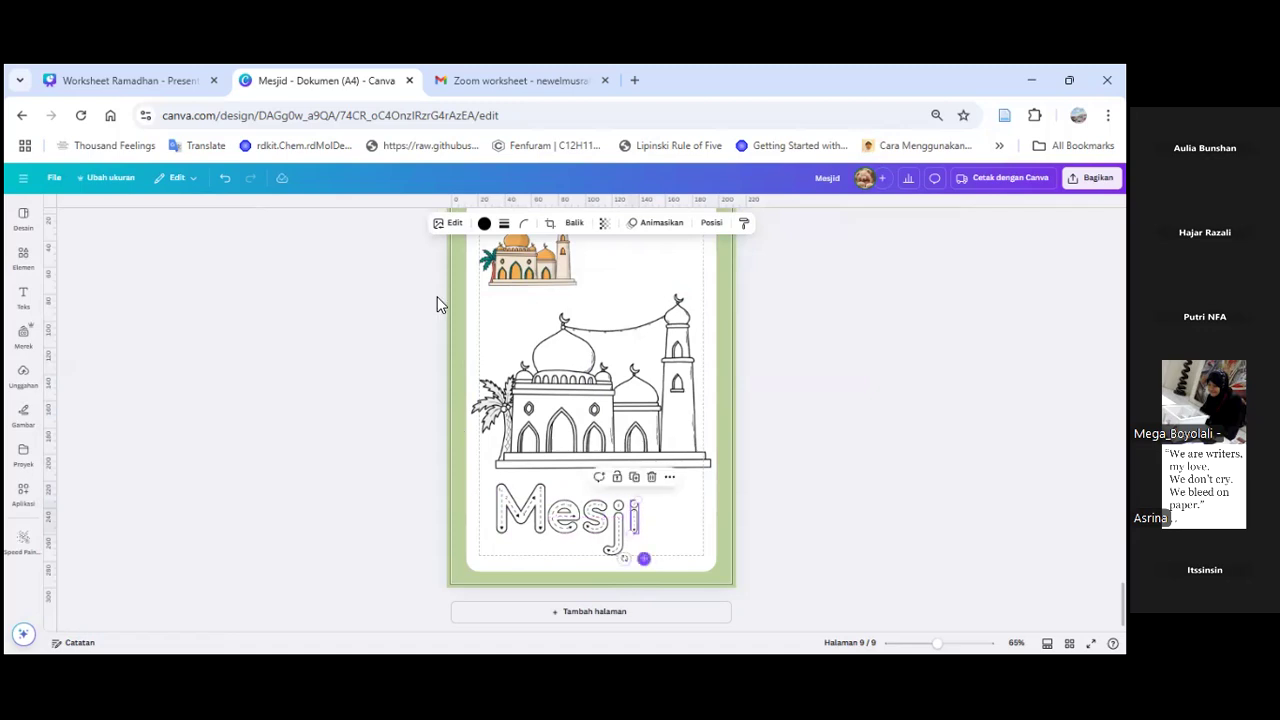
pyautogui.click(410, 303)
# Step: Search Bali Studio's elements for "d", add the dotted-outline lowercase d and shrink it to complete the word "Mesjid"
pyautogui.click(23, 252)
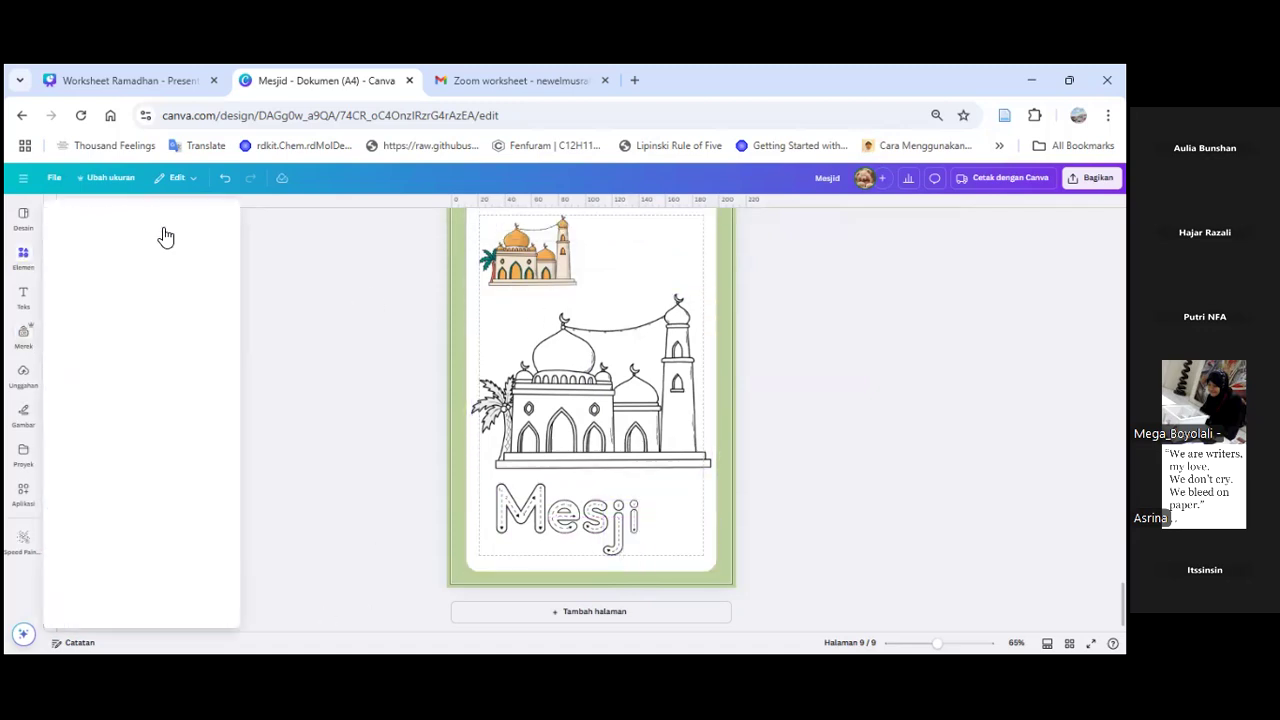
pyautogui.click(125, 265)
pyautogui.press('BackSpace')
pyautogui.write('d')
pyautogui.press('Return')
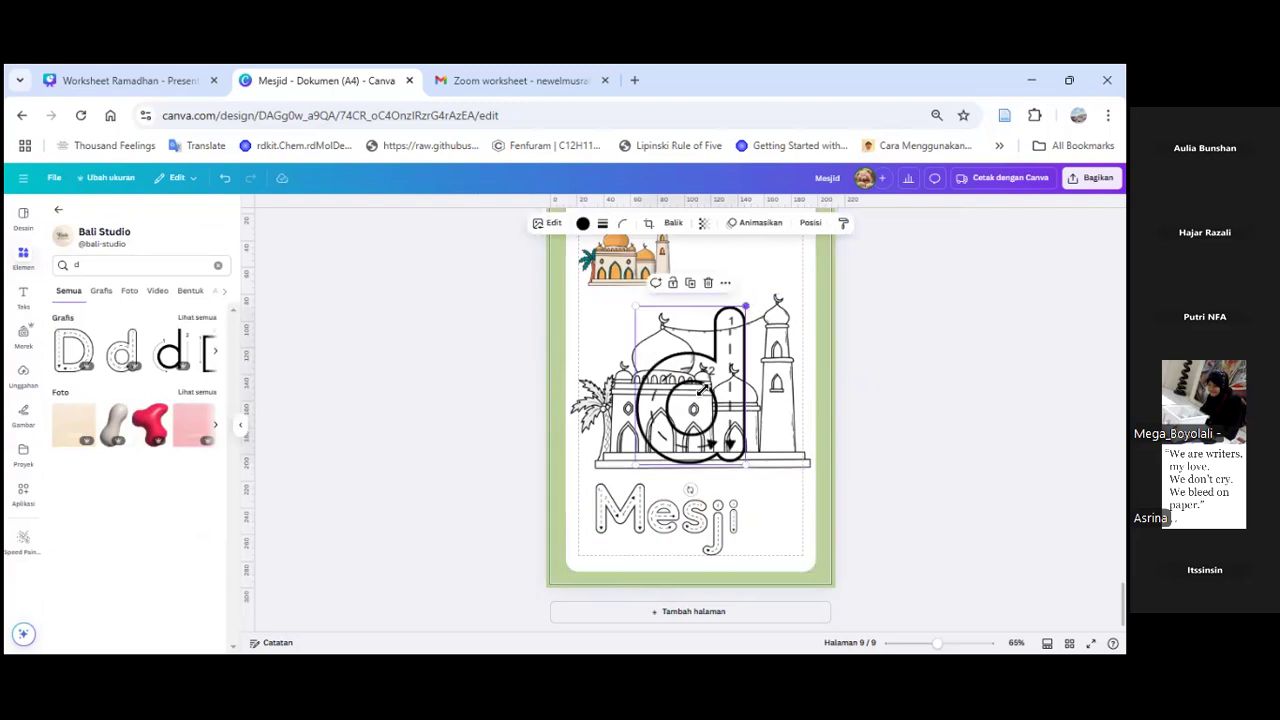
pyautogui.moveTo(674, 424)
pyautogui.mouseDown()
pyautogui.moveTo(676, 442)
pyautogui.moveTo(780, 533)
pyautogui.moveTo(763, 500)
pyautogui.moveTo(775, 490)
pyautogui.mouseUp()
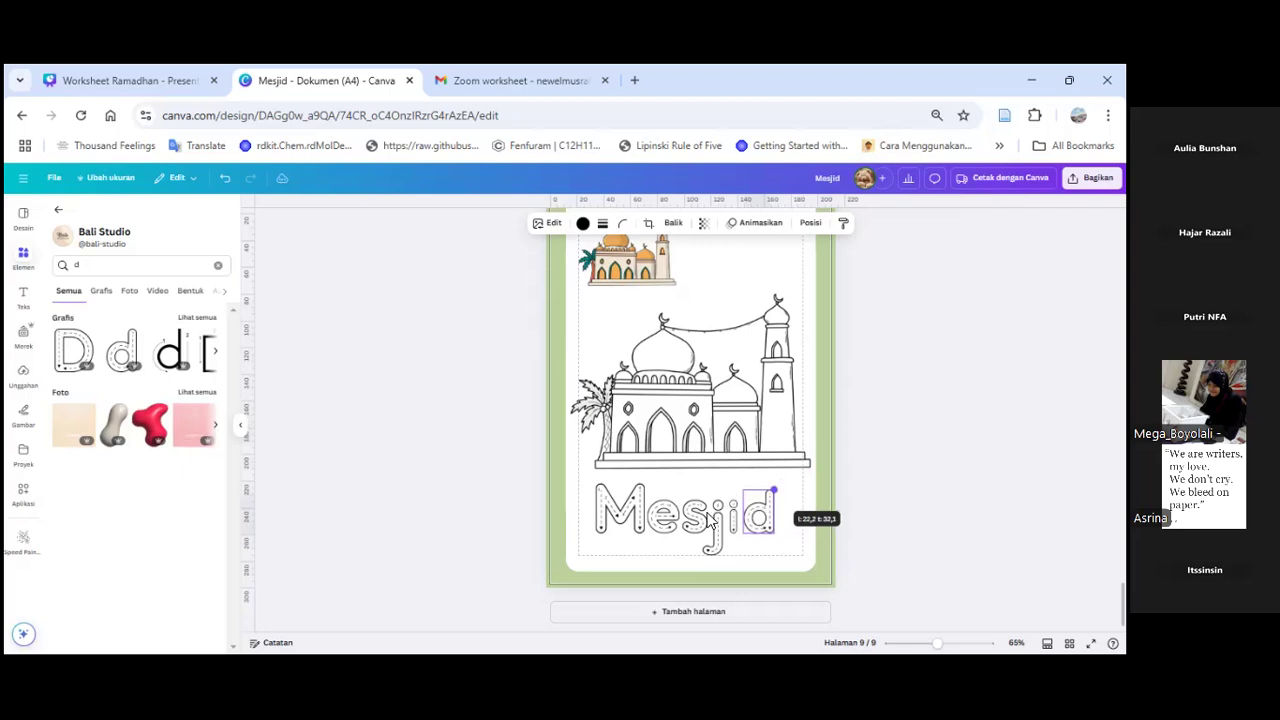
# Step: Enlarge the letters i and j slightly so their height matches the d in "Mesjid"
pyautogui.click(735, 508)
pyautogui.moveTo(743, 496); pyautogui.dragTo(743, 499)
pyautogui.click(926, 496)
pyautogui.click(735, 508)
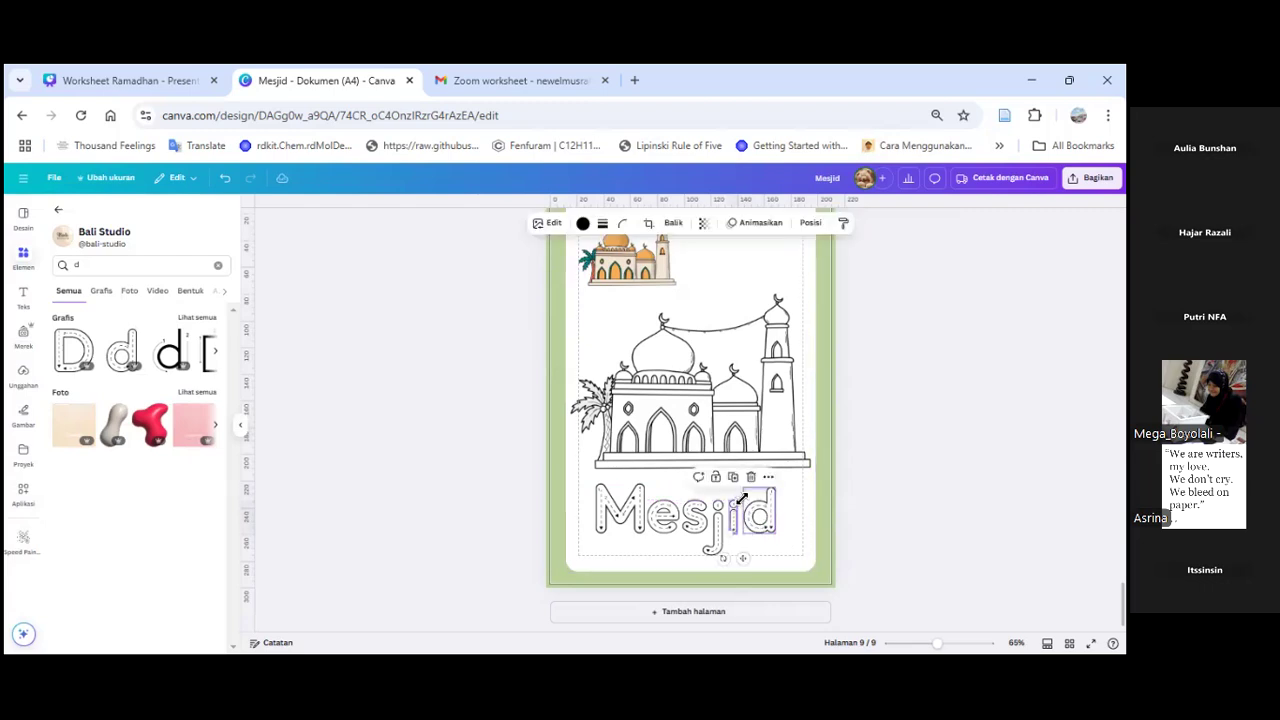
pyautogui.moveTo(745, 496); pyautogui.dragTo(740, 489)
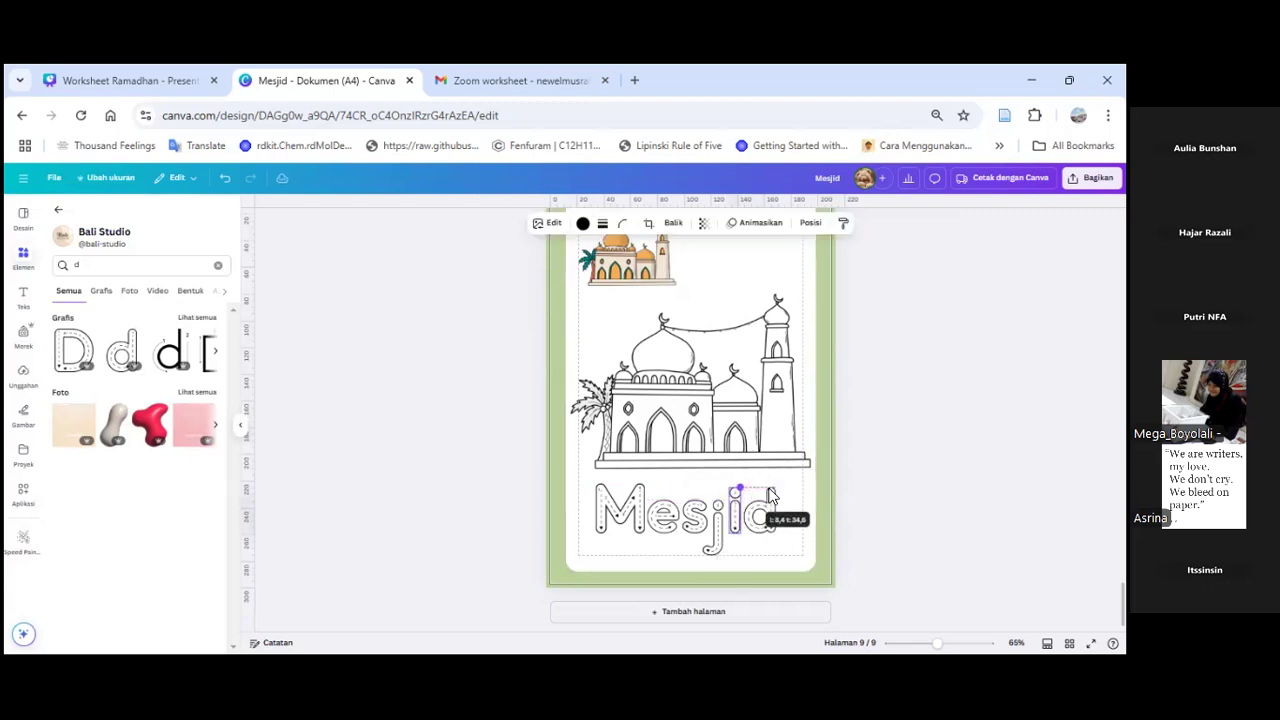
pyautogui.click(864, 487)
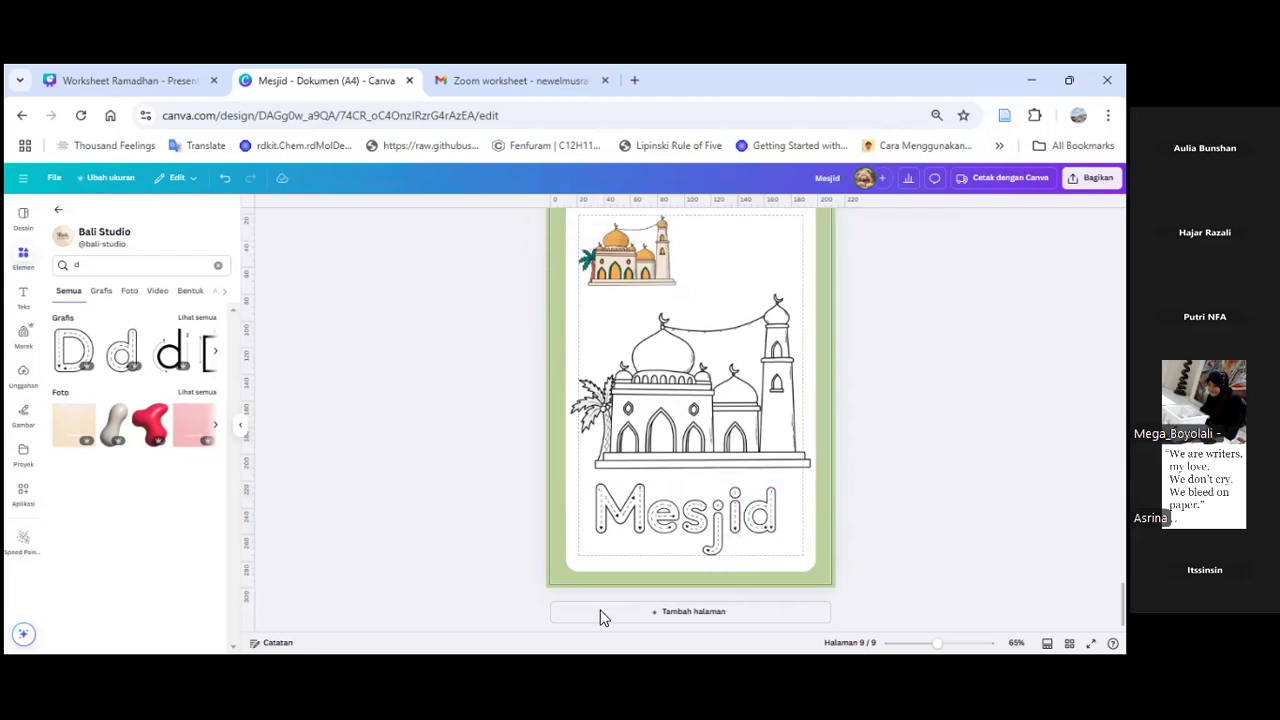
pyautogui.moveTo(711, 520)
pyautogui.mouseDown()
pyautogui.moveTo(729, 555)
pyautogui.moveTo(711, 526)
pyautogui.moveTo(728, 537)
pyautogui.mouseUp()
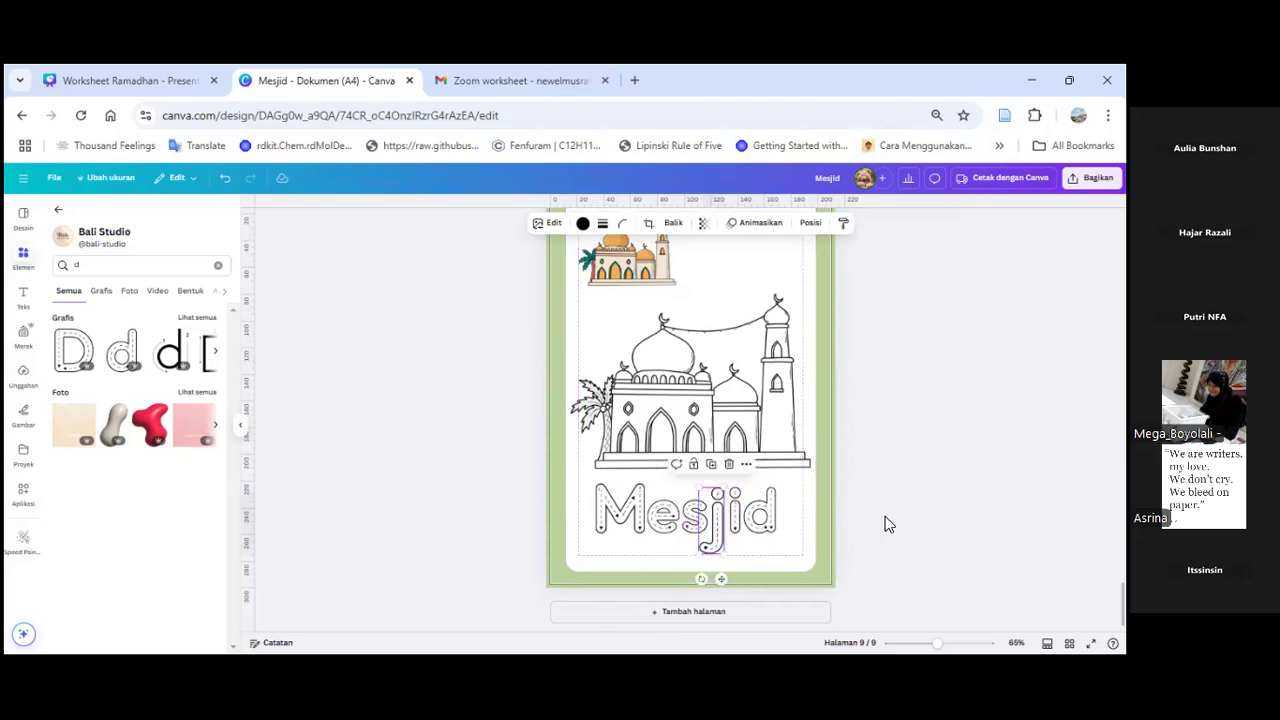
pyautogui.click(888, 524)
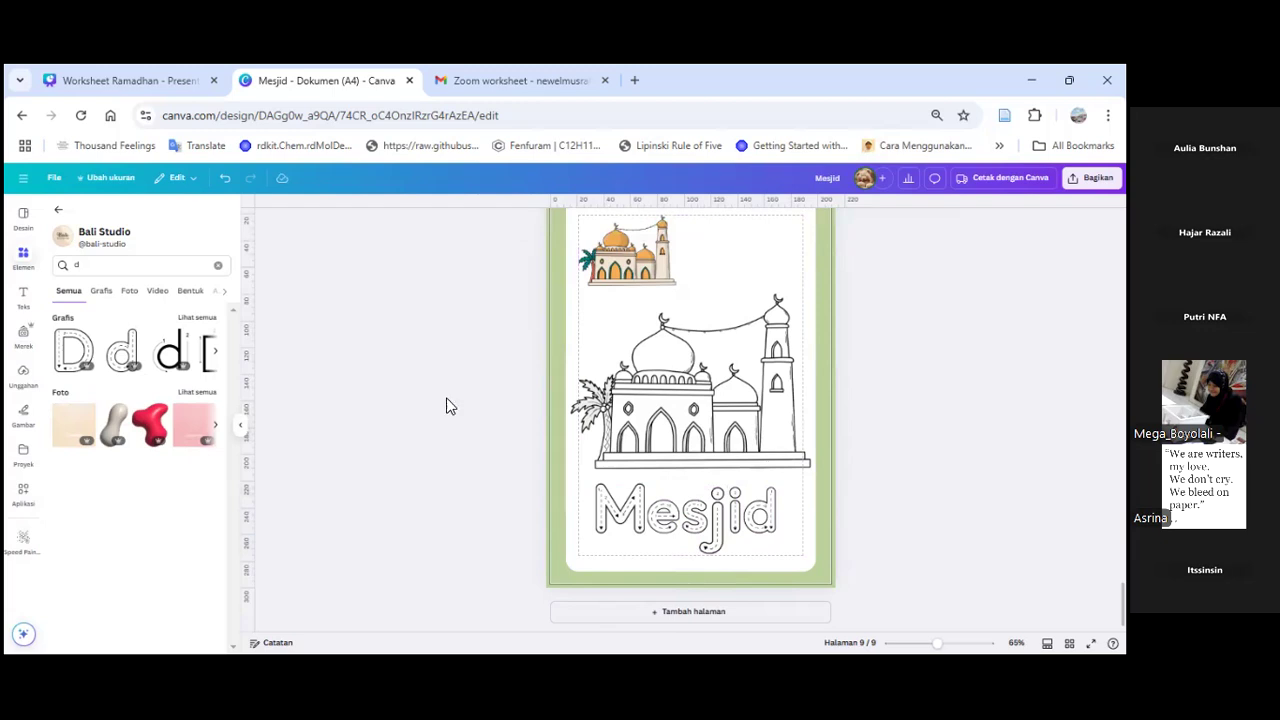
# Step: Hide the element search results and review page 9's reference picture, outline mosque and traceable word "Mesjid"
pyautogui.click(238, 430)
pyautogui.scroll(2, 806, 494)
pyautogui.scroll(-2, 806, 494)
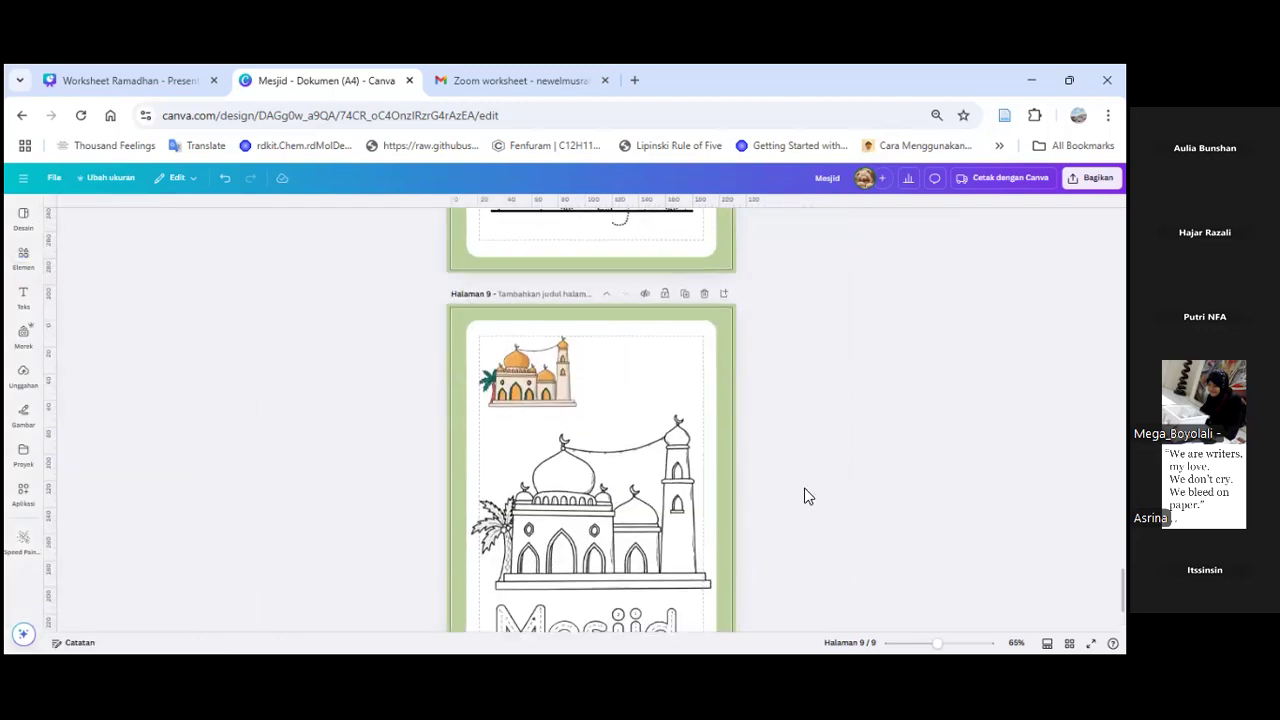
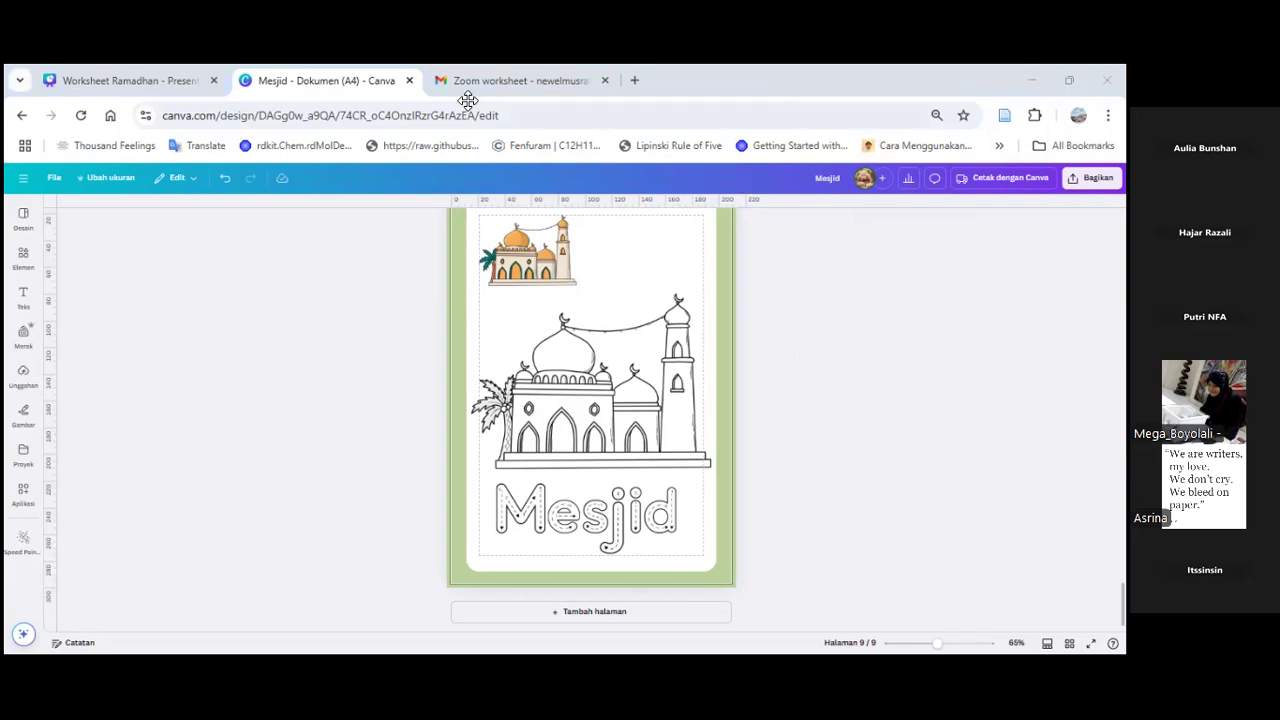
pyautogui.scroll(1, 612, 466)
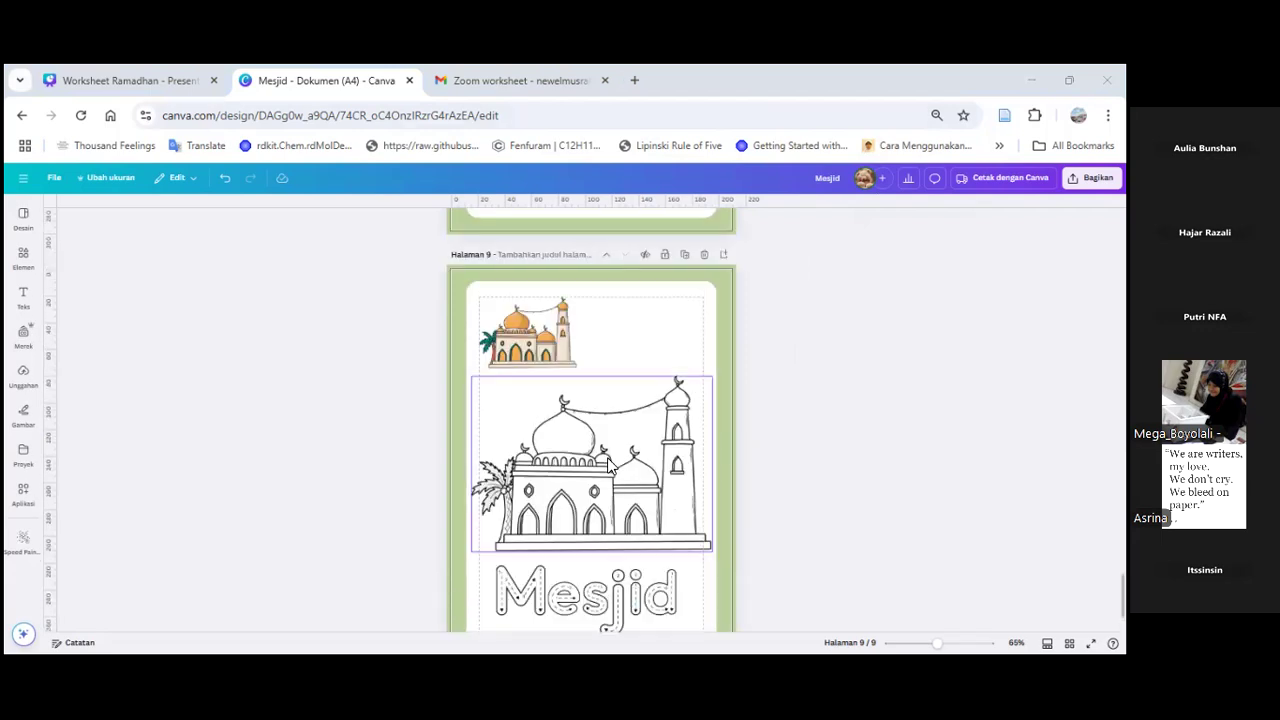
pyautogui.scroll(3, 763, 396)
pyautogui.scroll(-2, 405, 371)
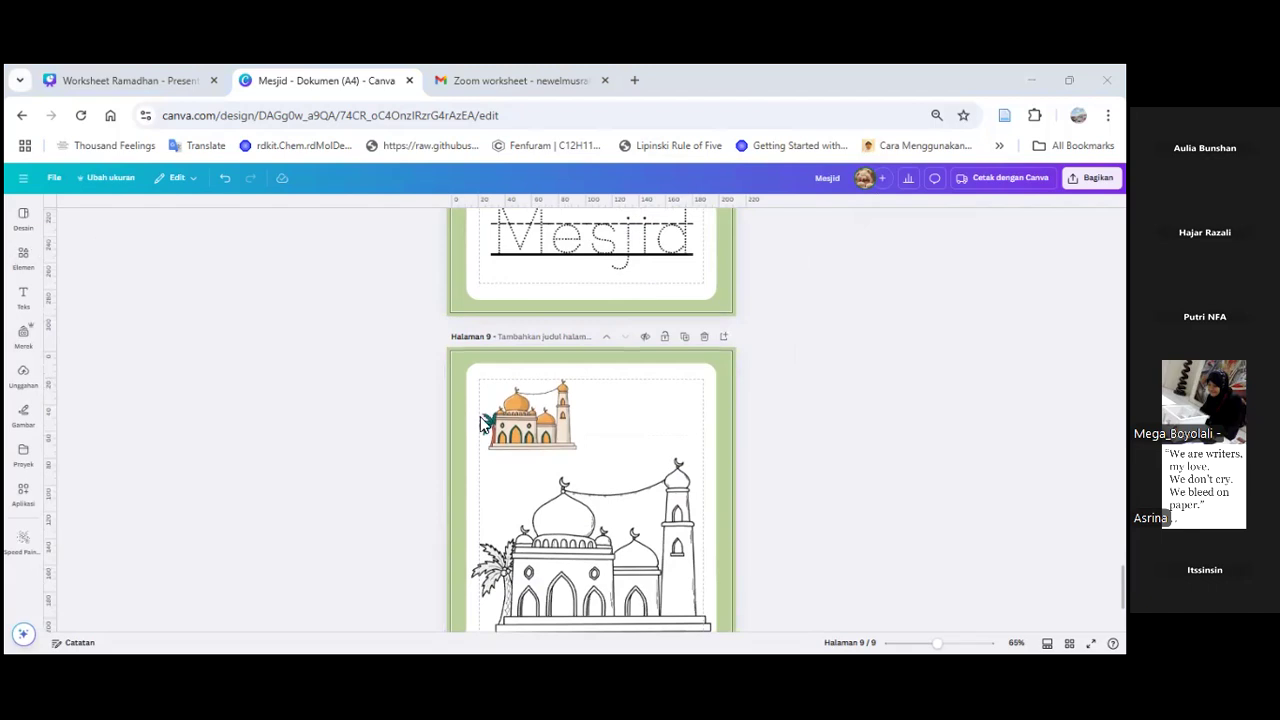
pyautogui.scroll(-1, 545, 575)
pyautogui.scroll(-3, 545, 575)
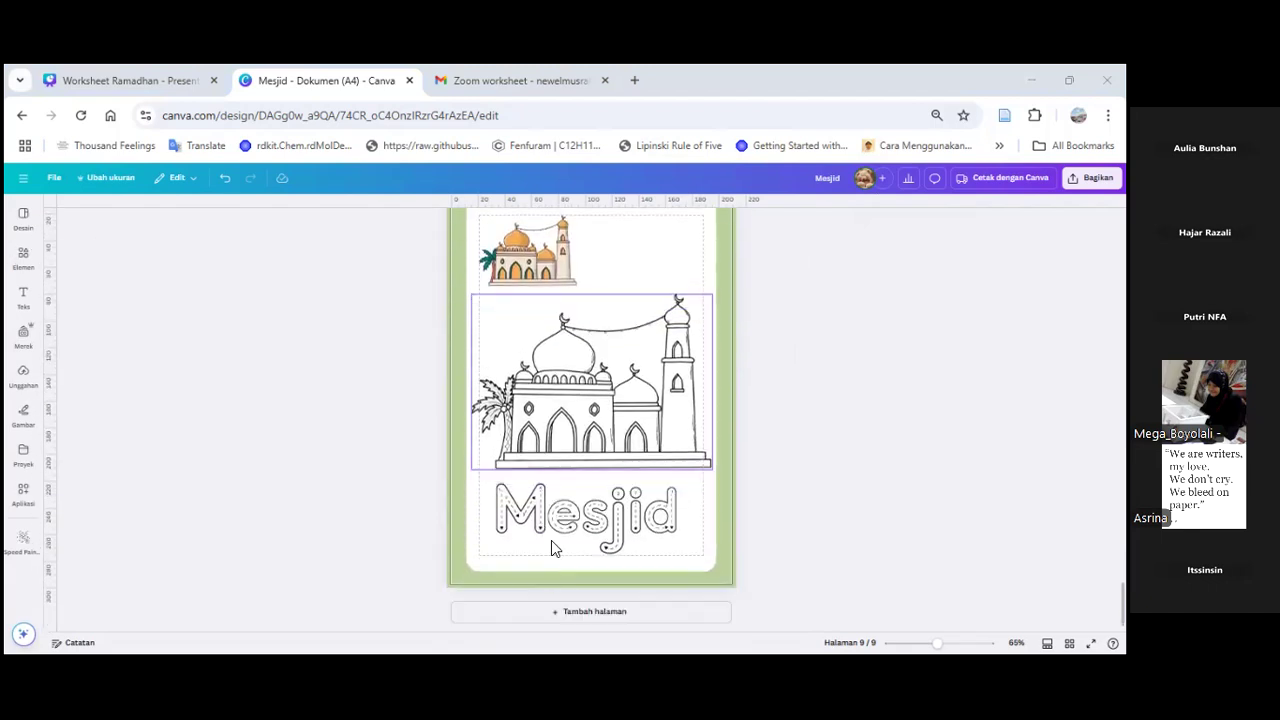
pyautogui.click(885, 351)
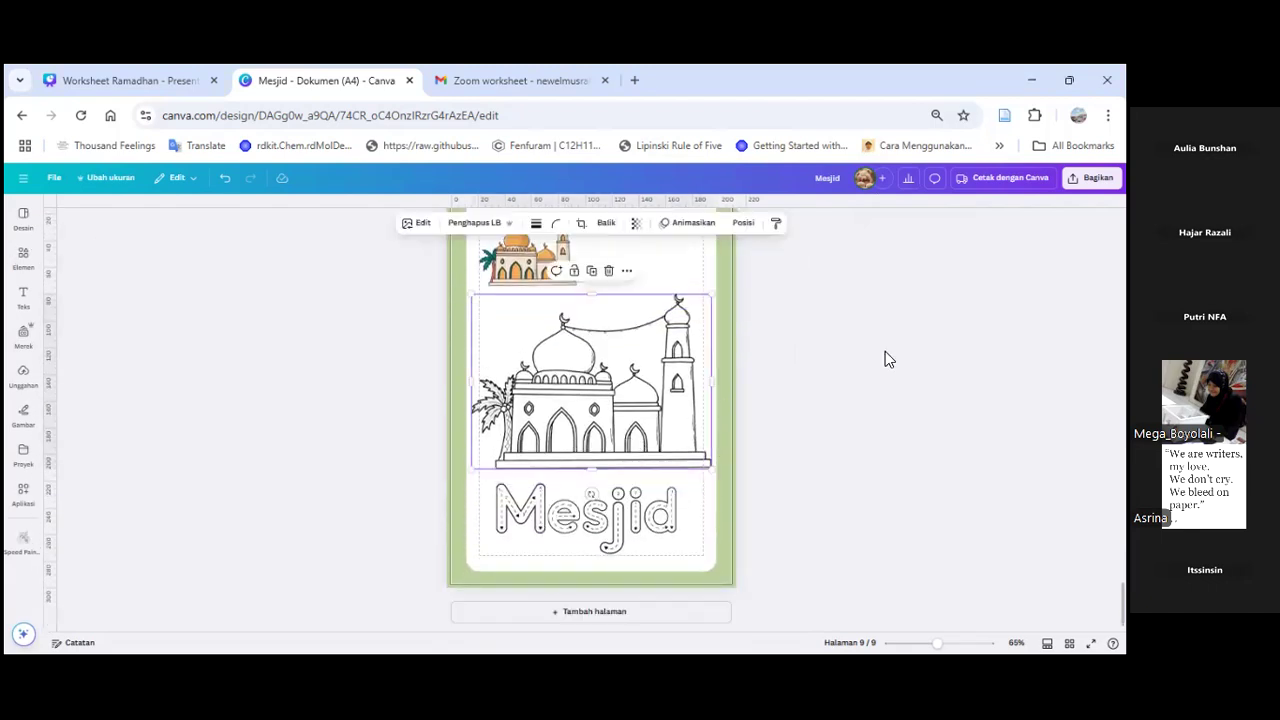
pyautogui.click(885, 352)
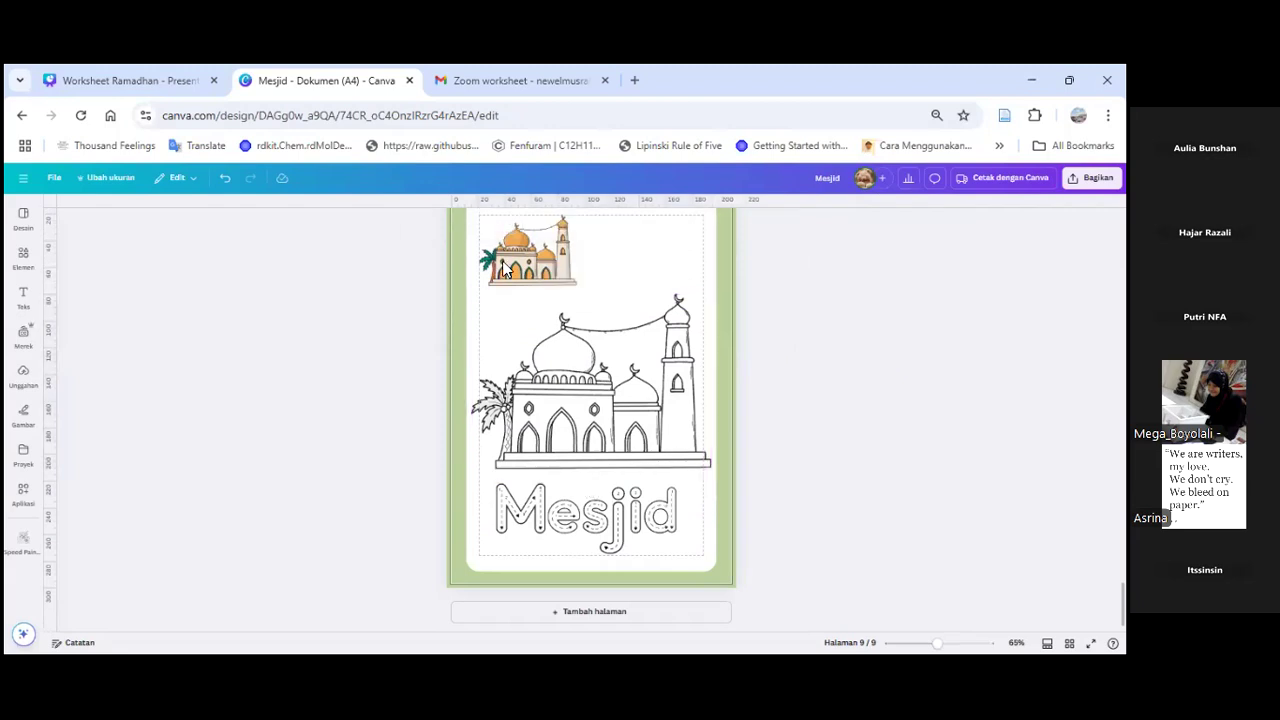
# Step: Look back through the worksheet from page 8's colouring sheet to the letter-tracing page 1
pyautogui.scroll(5, 870, 408)
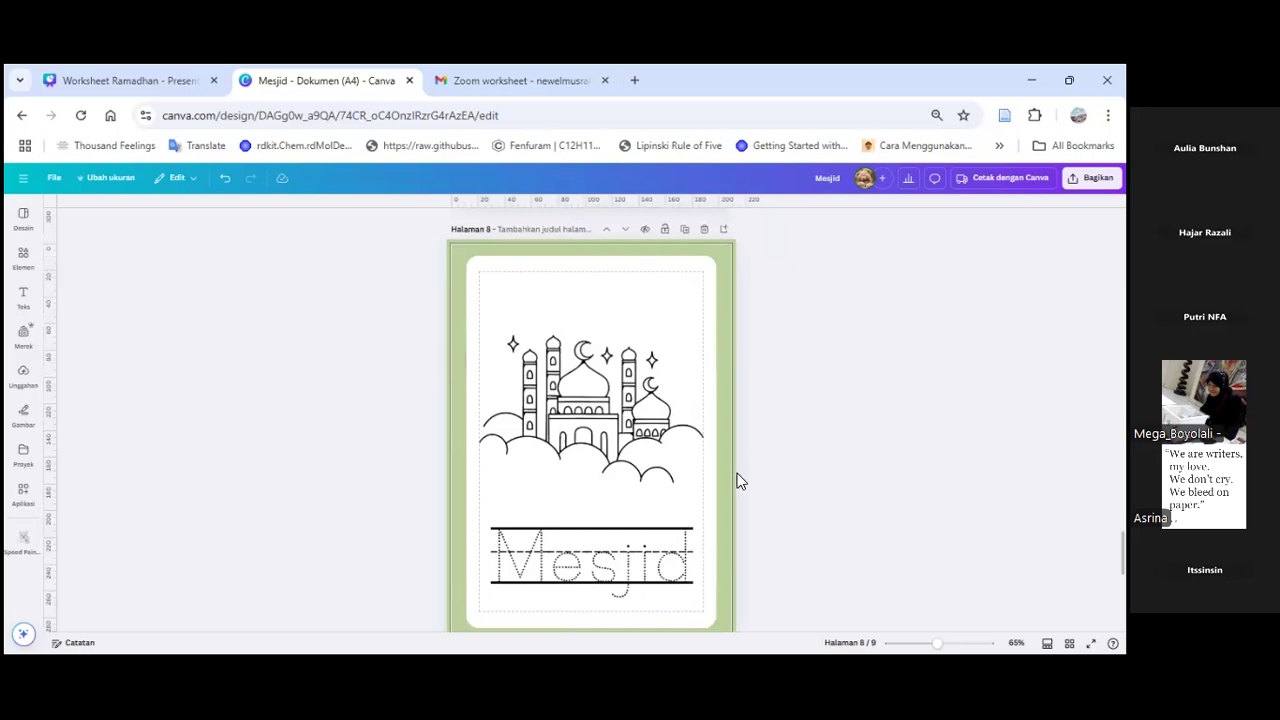
pyautogui.scroll(3, 740, 481)
pyautogui.scroll(3, 740, 481)
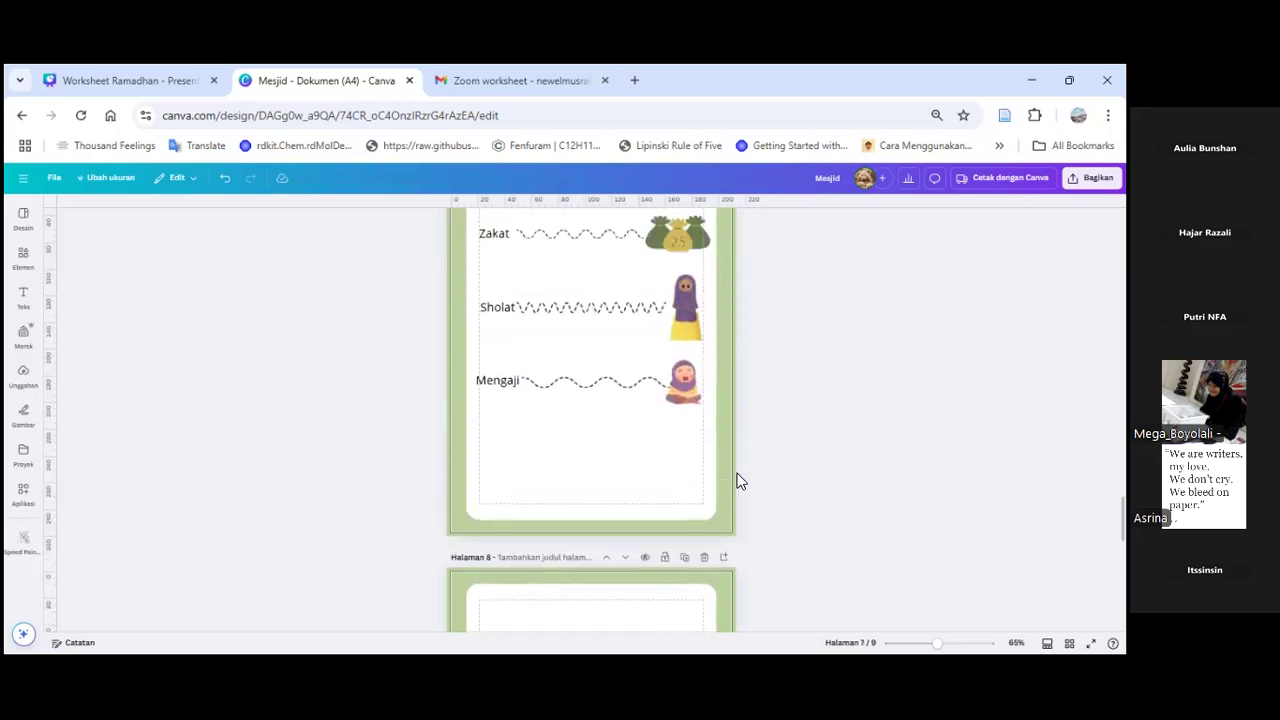
pyautogui.scroll(4, 740, 481)
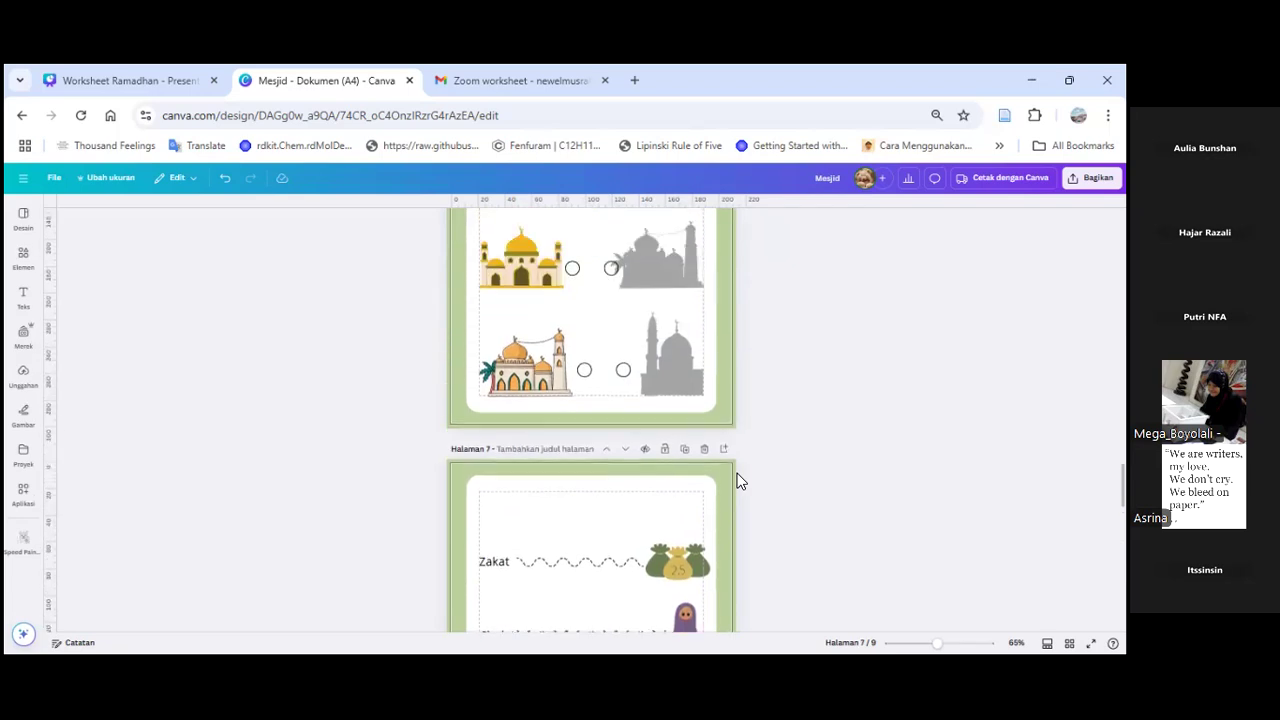
pyautogui.scroll(2, 740, 481)
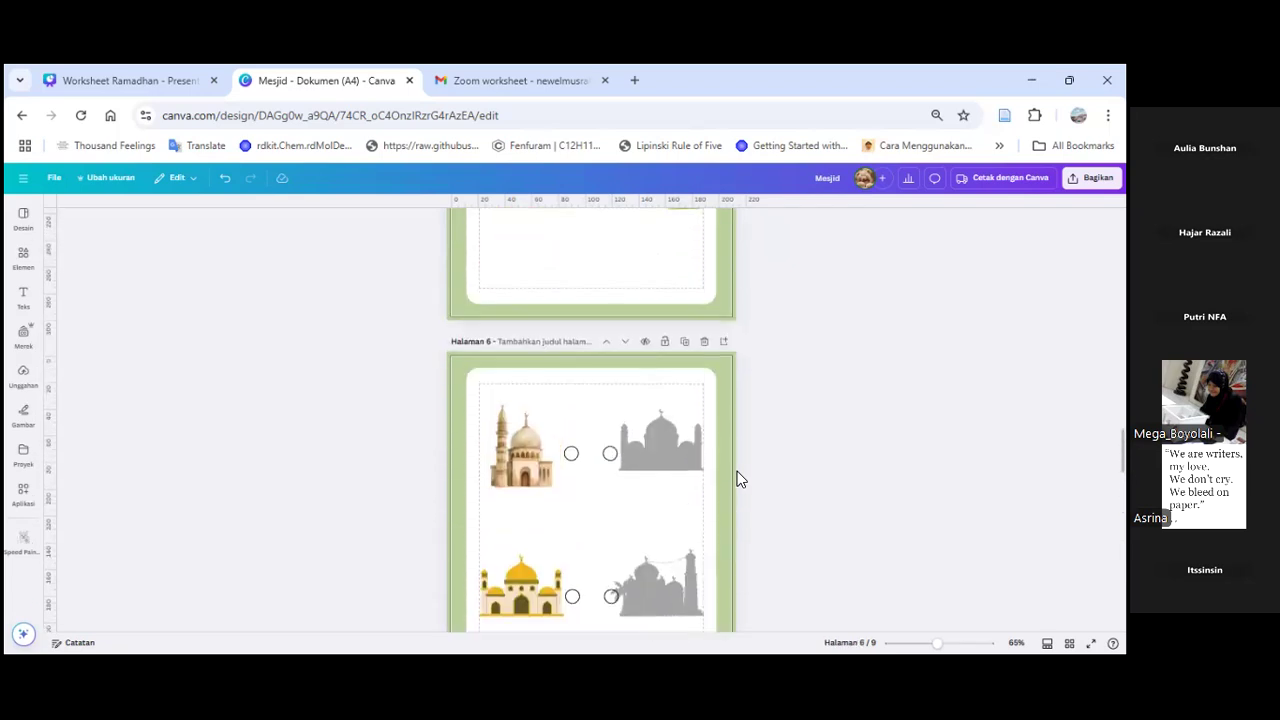
pyautogui.scroll(6, 740, 481)
pyautogui.scroll(6, 737, 479)
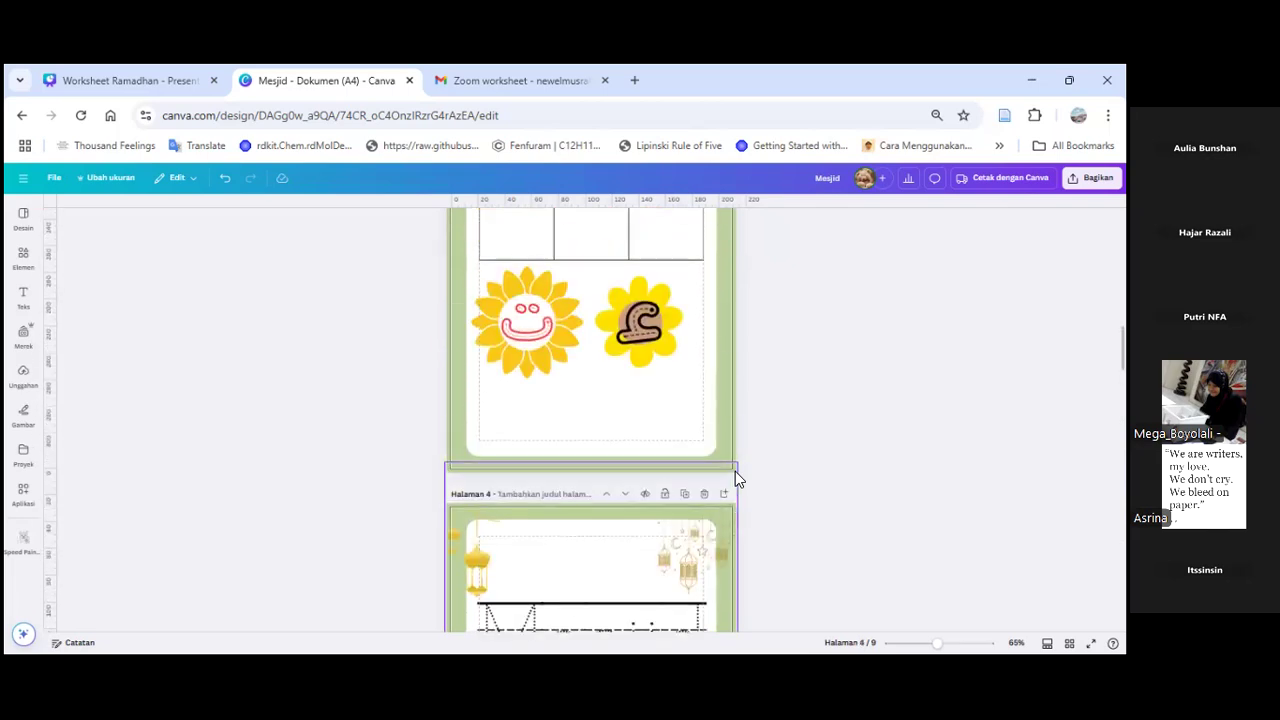
pyautogui.scroll(5, 750, 342)
pyautogui.scroll(3, 750, 346)
pyautogui.scroll(3, 752, 346)
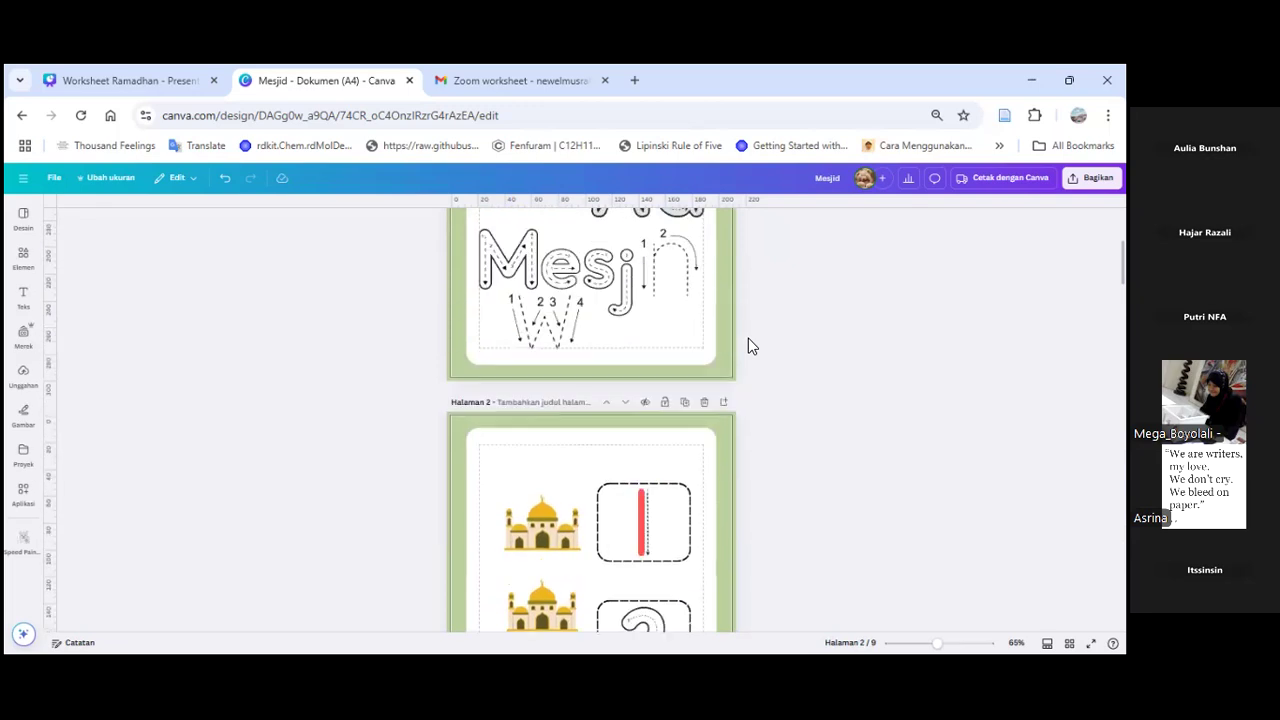
# Step: Review the pages from page 2 forward to page 9, and return to the colouring and line-tracing pages 8 and 7
pyautogui.scroll(-4, 752, 346)
pyautogui.scroll(-16, 752, 346)
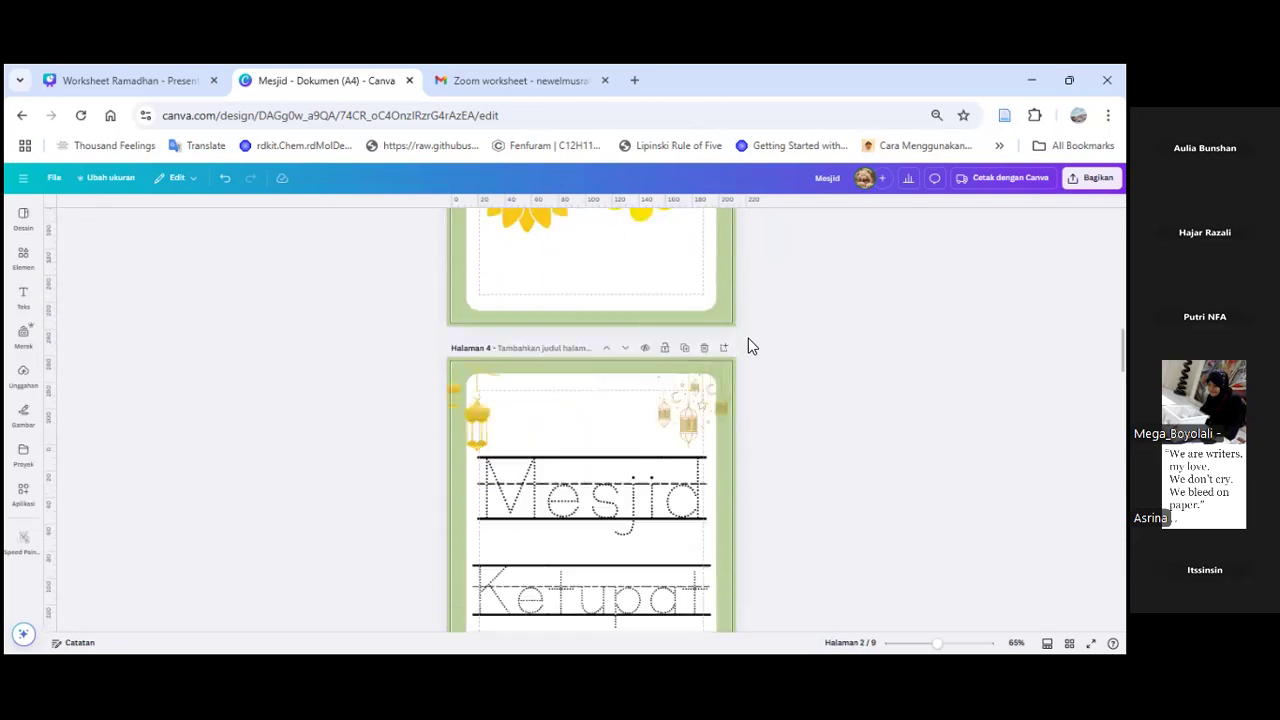
pyautogui.scroll(-8, 749, 340)
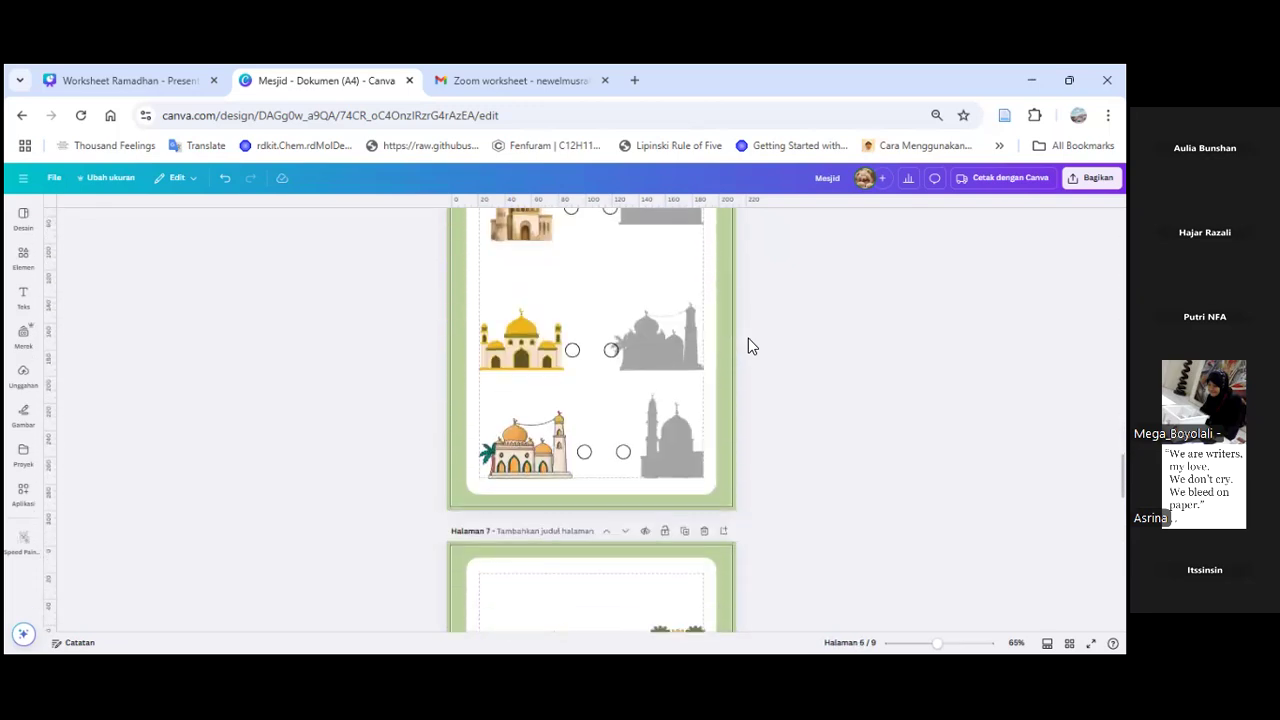
pyautogui.scroll(-4, 749, 340)
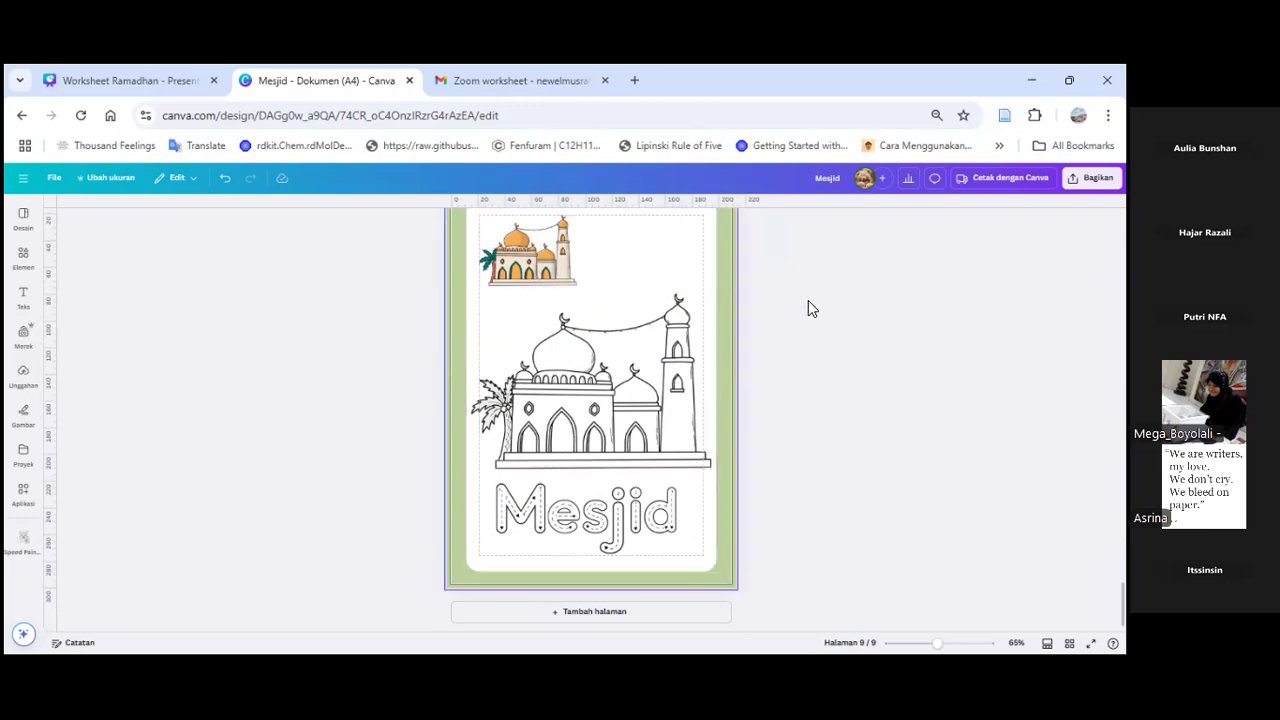
pyautogui.scroll(1, 543, 490)
pyautogui.scroll(4, 543, 490)
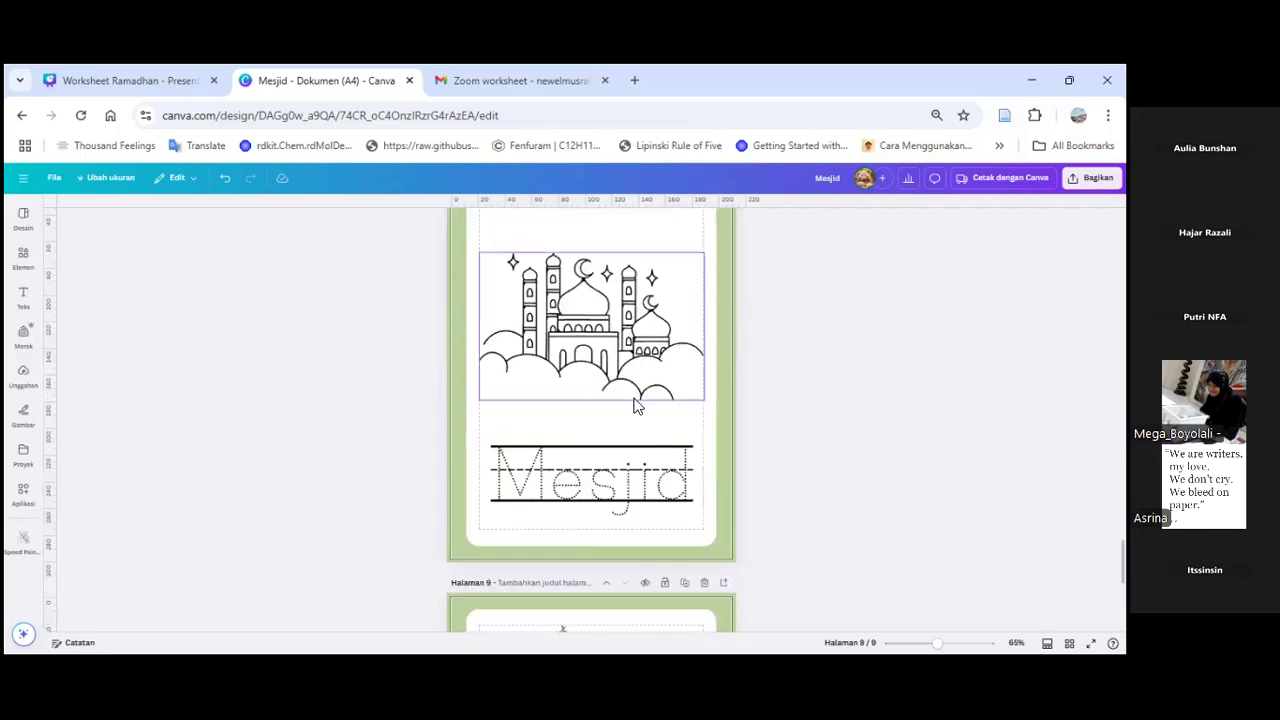
pyautogui.scroll(2, 663, 423)
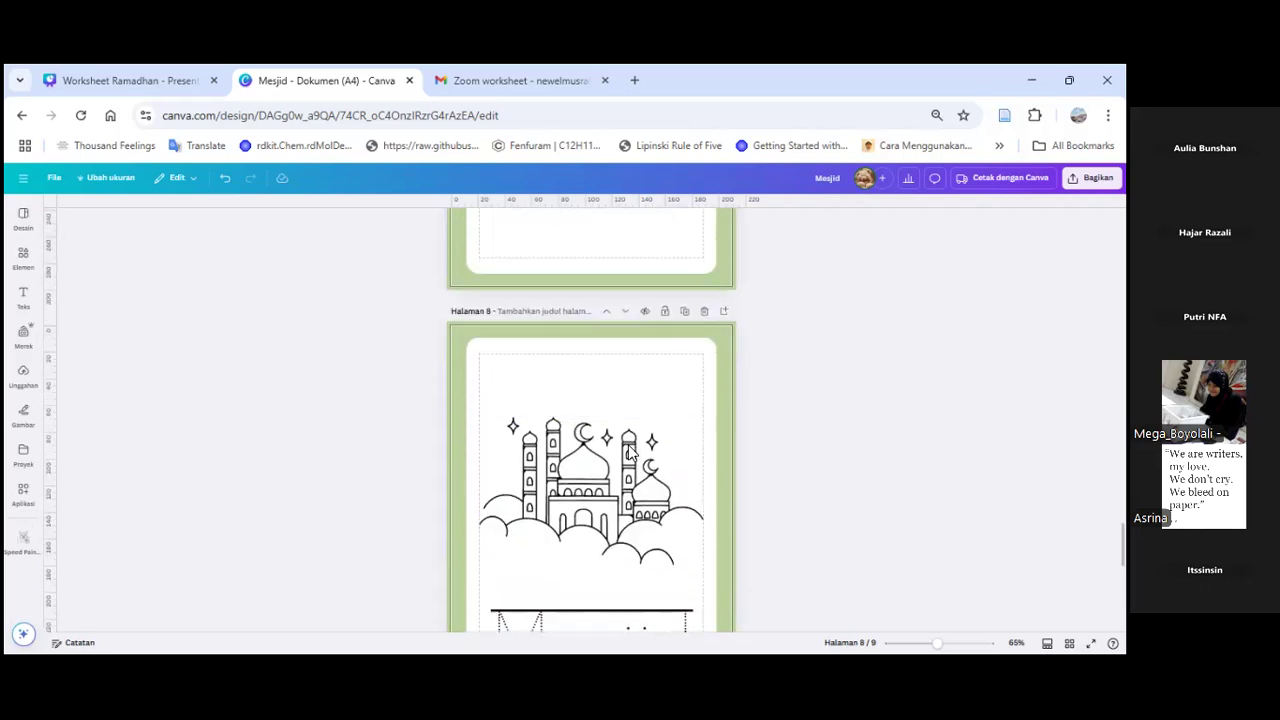
pyautogui.scroll(2, 737, 488)
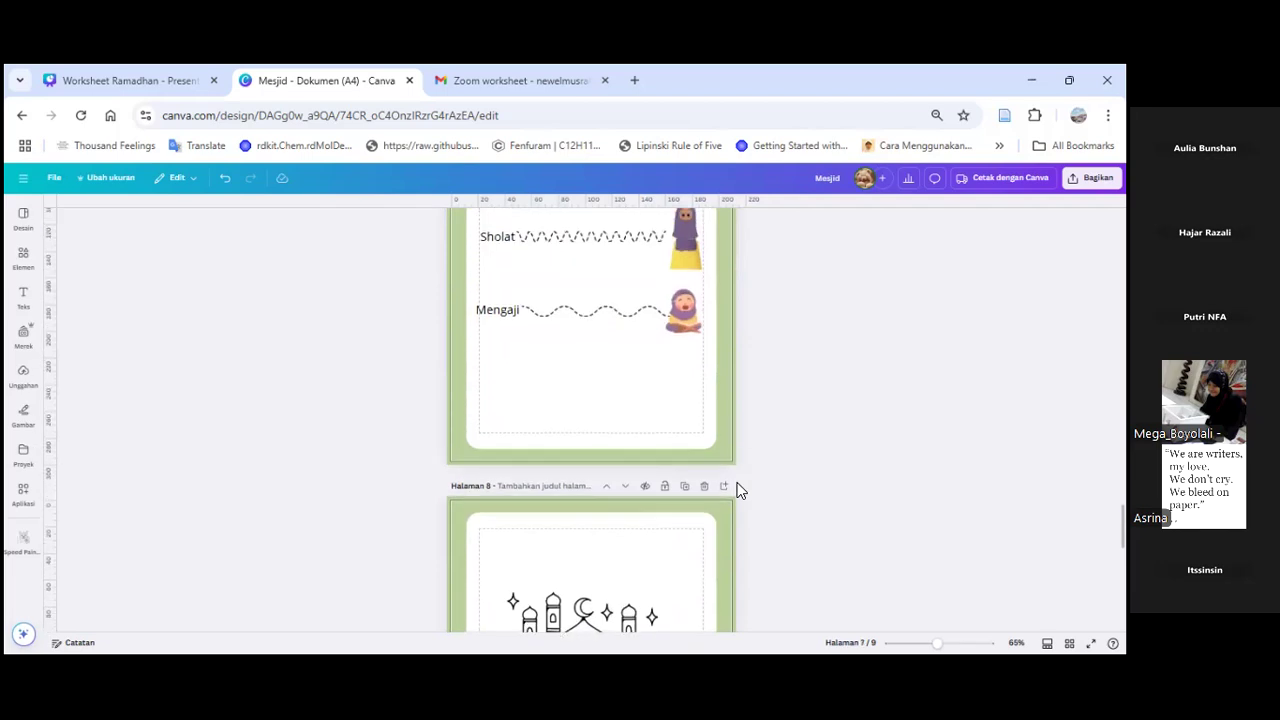
# Step: Review the line-tracing and mosque colouring pages, look back to page 2, and return through the matching page 6 to page 9
pyautogui.scroll(2, 737, 490)
pyautogui.scroll(2, 737, 490)
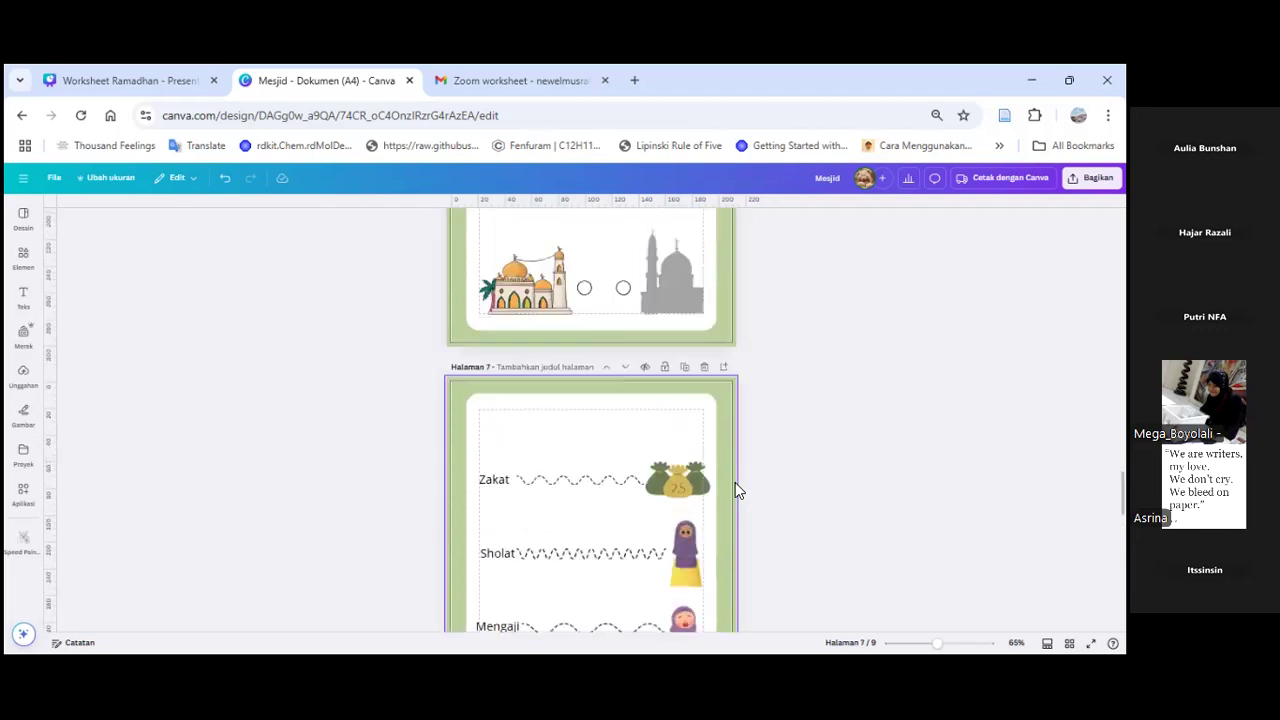
pyautogui.scroll(-8, 737, 490)
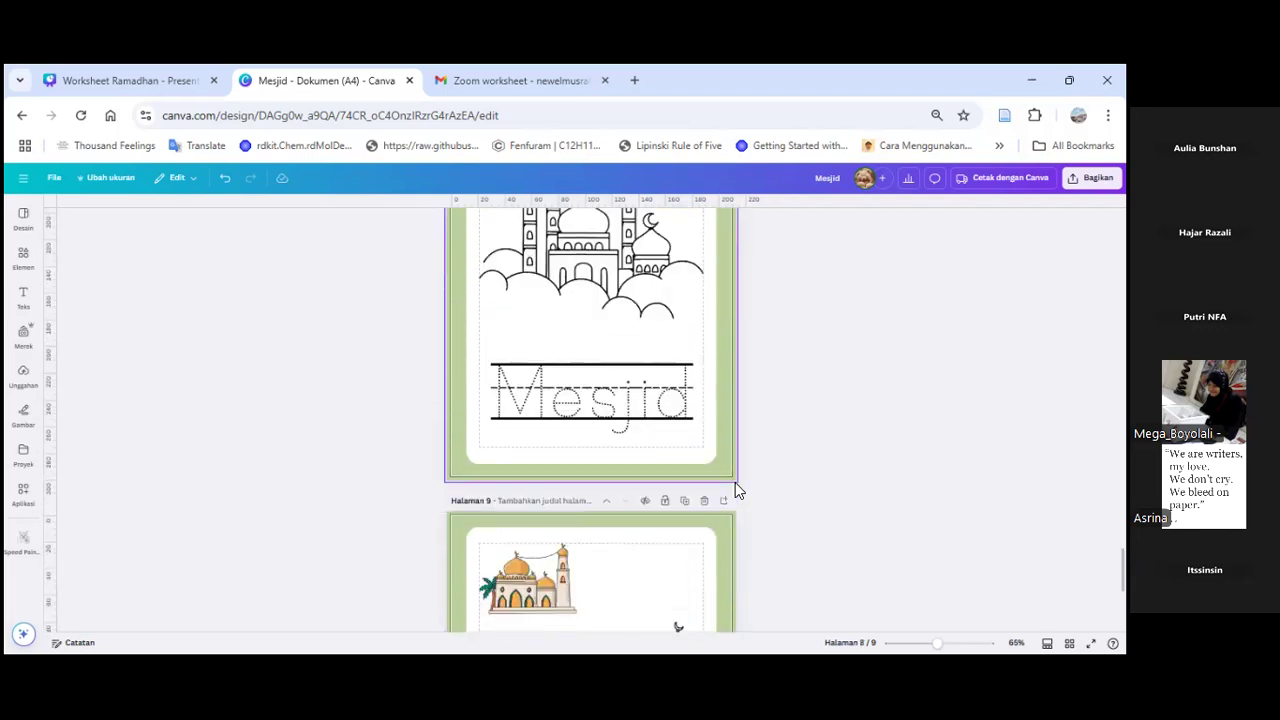
pyautogui.scroll(-4, 737, 490)
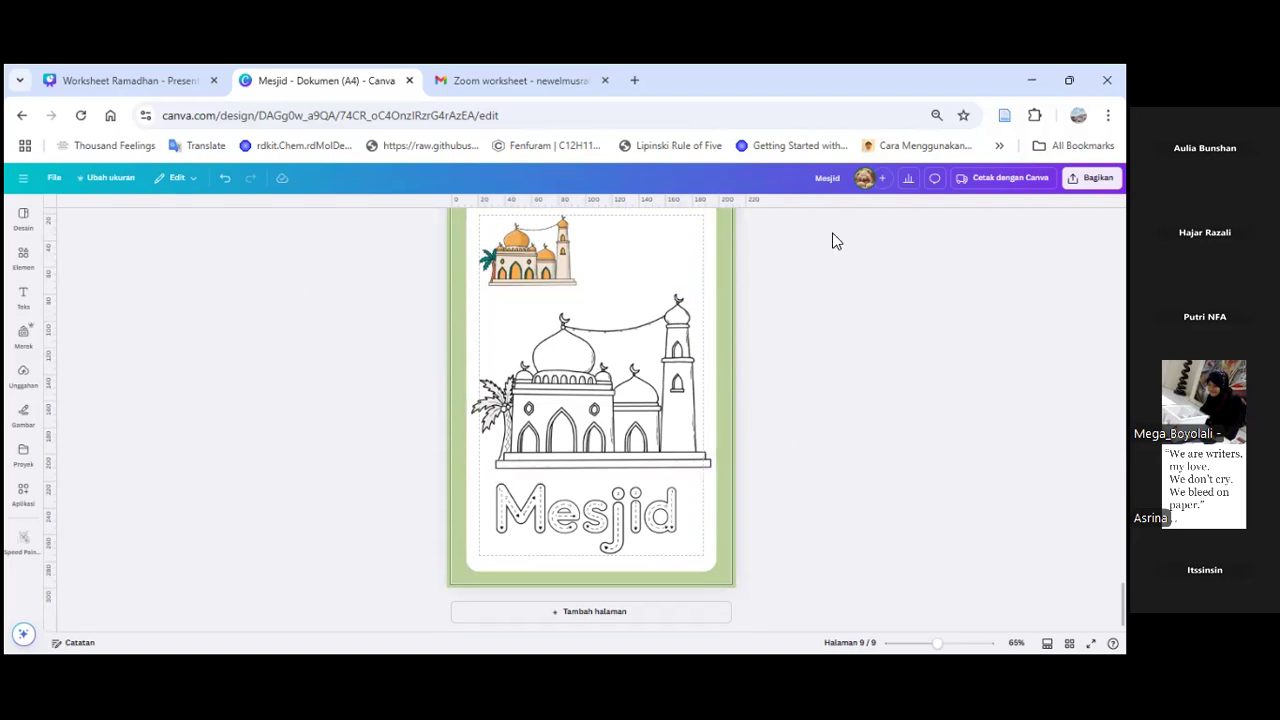
pyautogui.scroll(7, 641, 338)
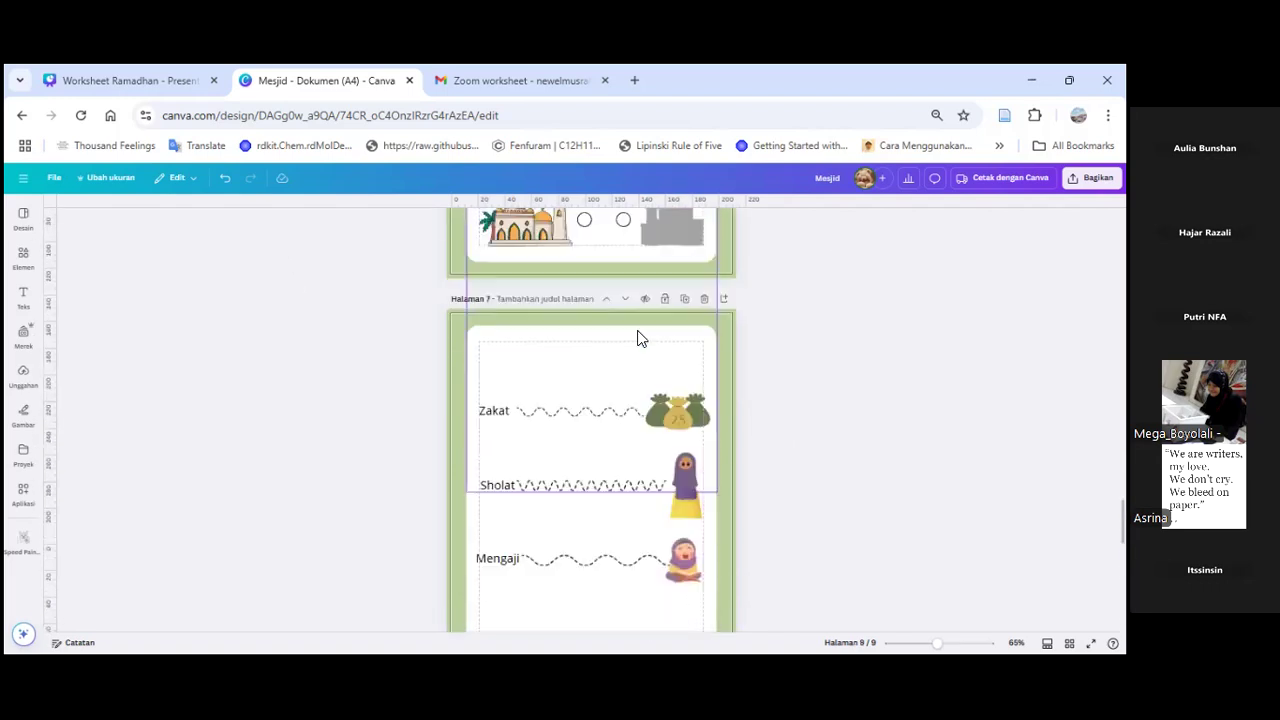
pyautogui.scroll(3, 641, 338)
pyautogui.scroll(10, 641, 326)
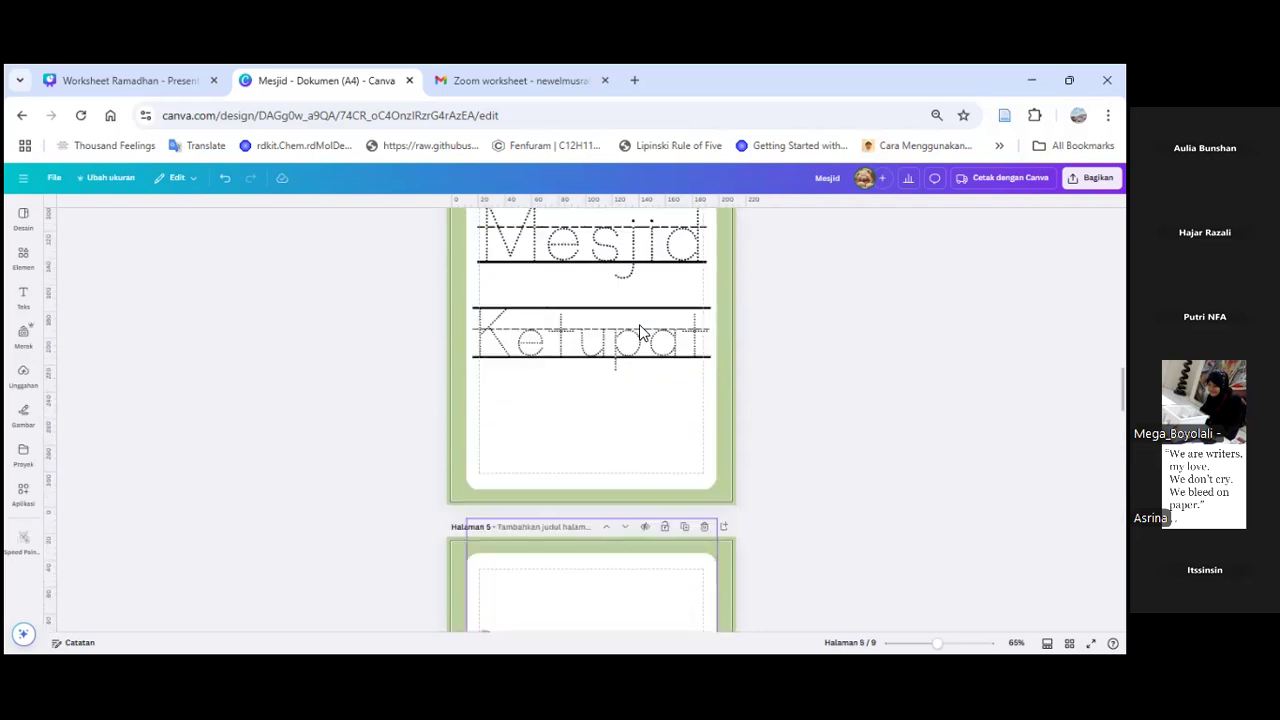
pyautogui.scroll(-10, 641, 320)
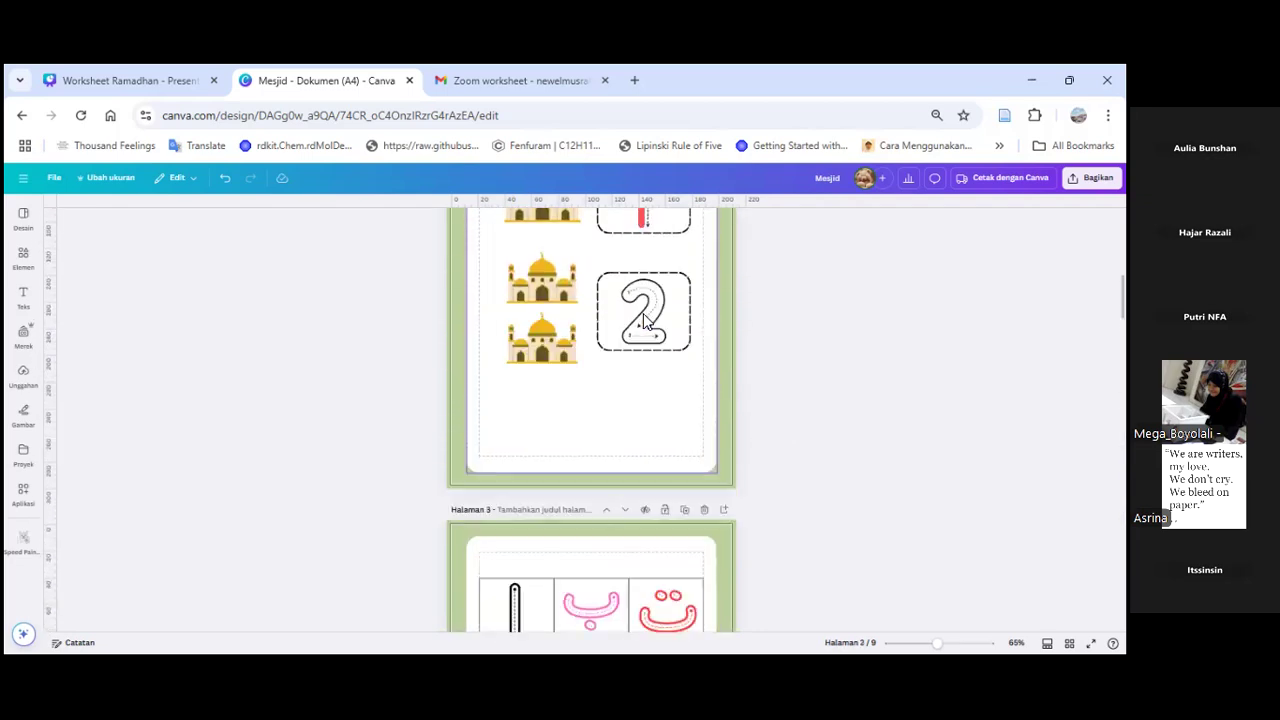
pyautogui.scroll(-4, 648, 318)
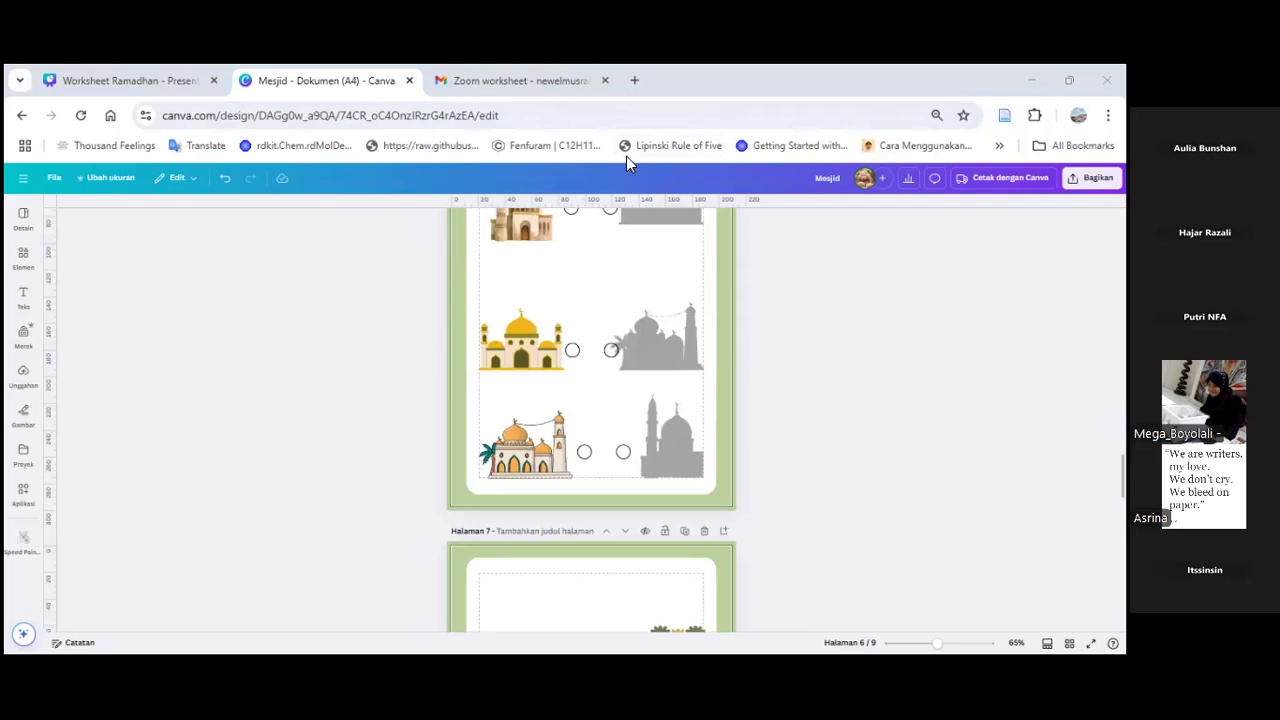
pyautogui.scroll(-7, 754, 469)
pyautogui.scroll(-5, 756, 472)
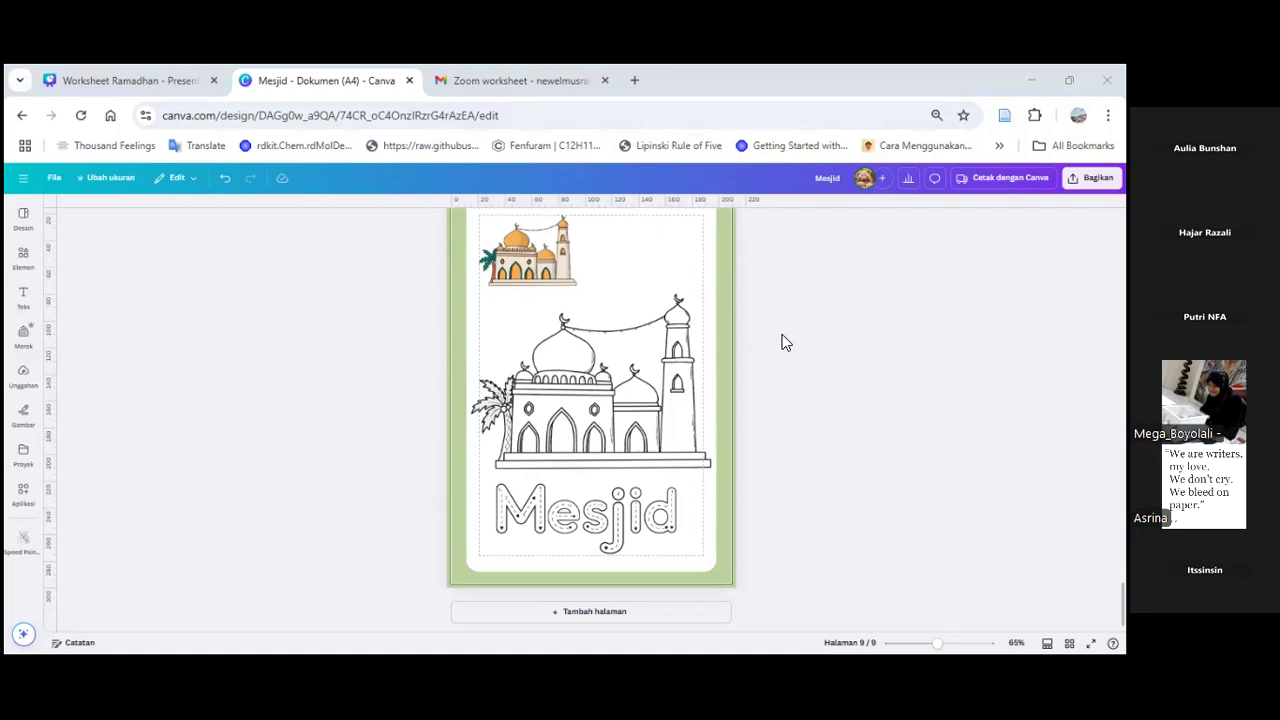
# Step: Look back from page 9 through the colouring and line-tracing sheets to the shadow-matching page 6, and return to page 9
pyautogui.scroll(1, 437, 392)
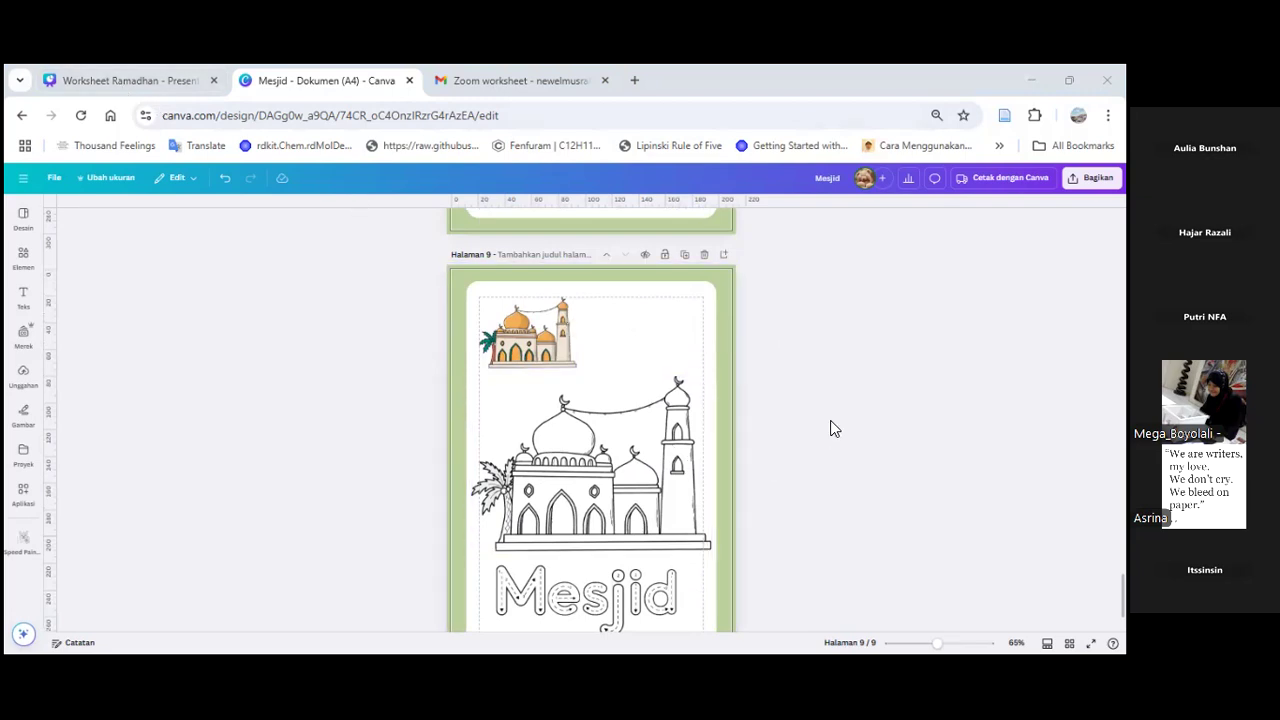
pyautogui.scroll(-1, 830, 427)
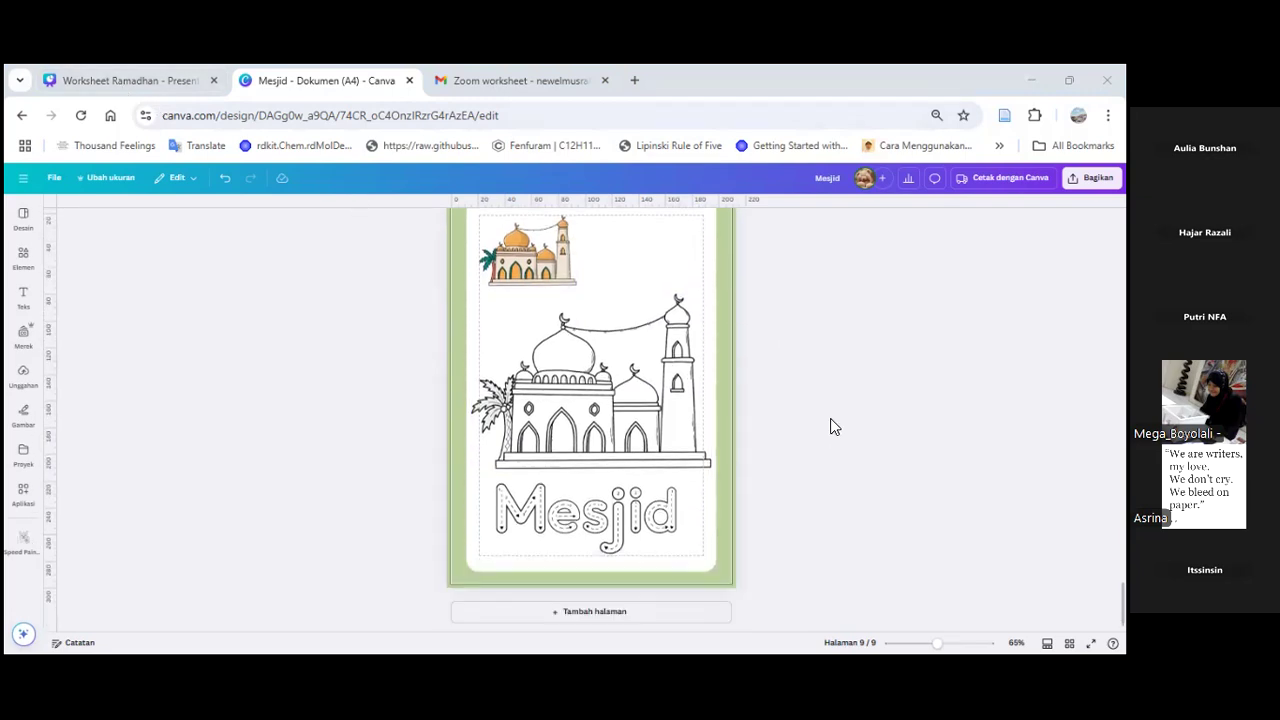
pyautogui.scroll(5, 830, 427)
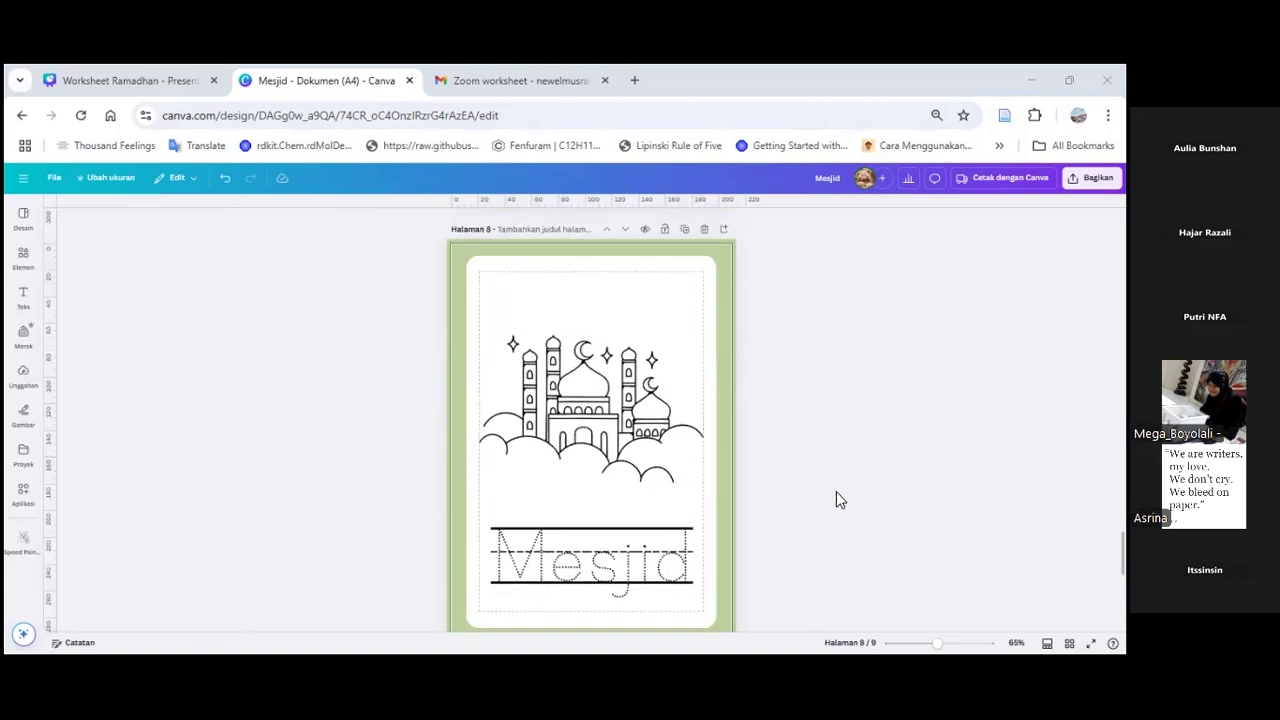
pyautogui.scroll(5, 836, 493)
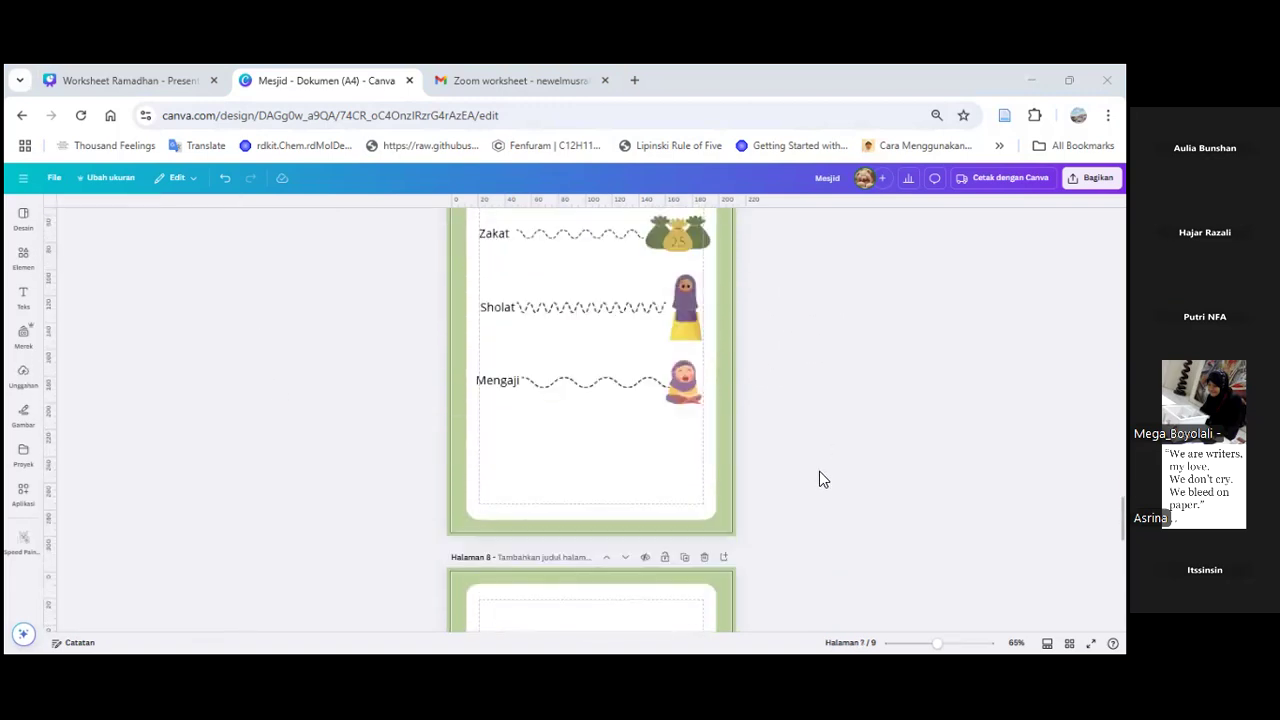
pyautogui.scroll(1, 822, 481)
pyautogui.scroll(3, 822, 481)
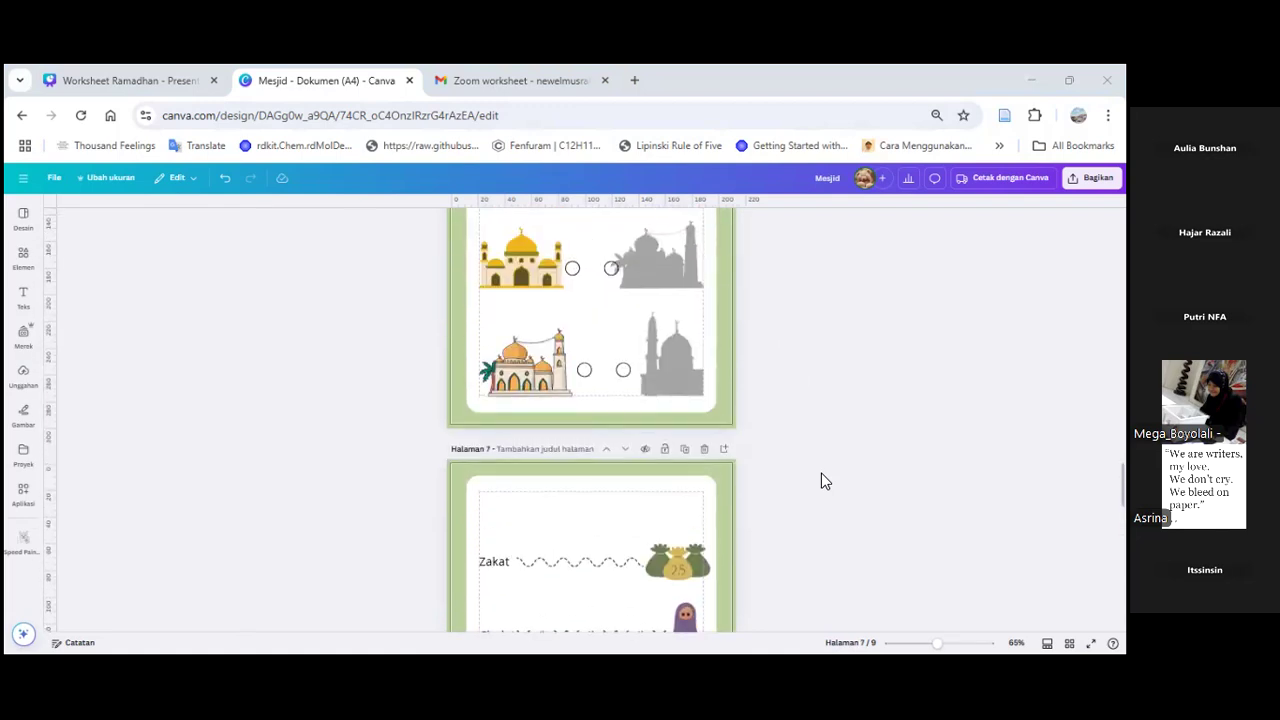
pyautogui.scroll(5, 822, 481)
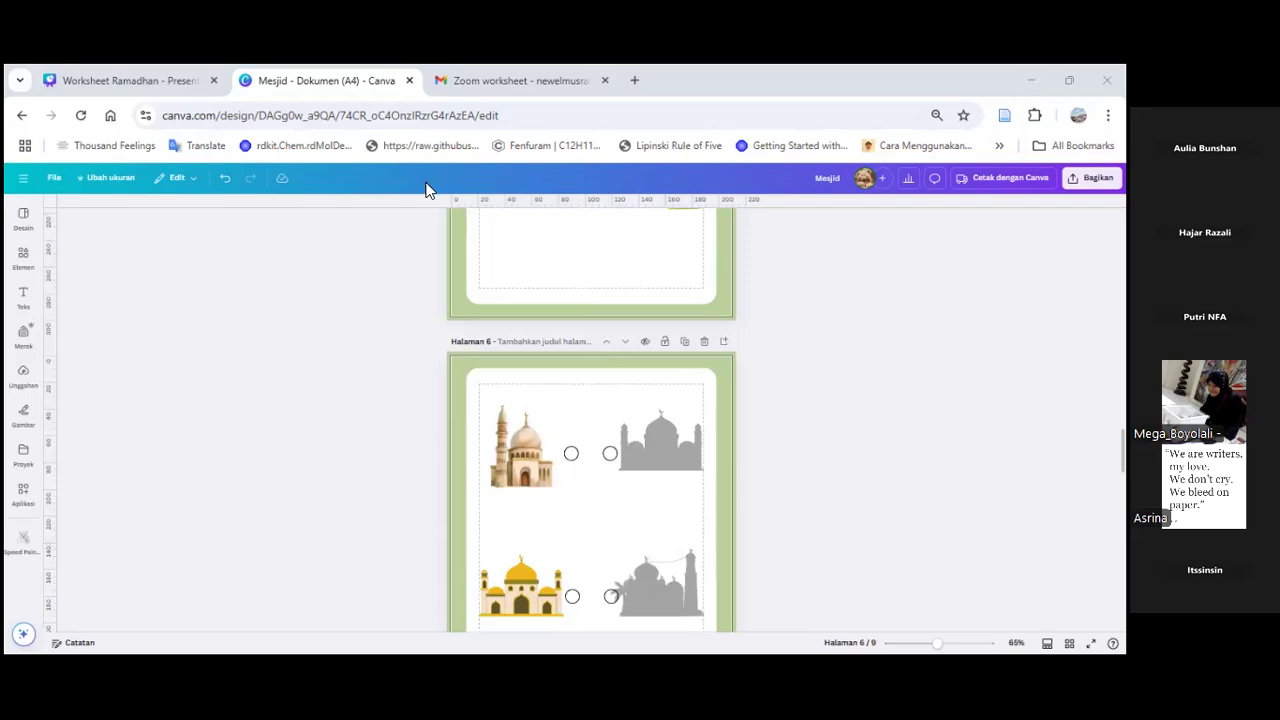
pyautogui.scroll(-10, 879, 399)
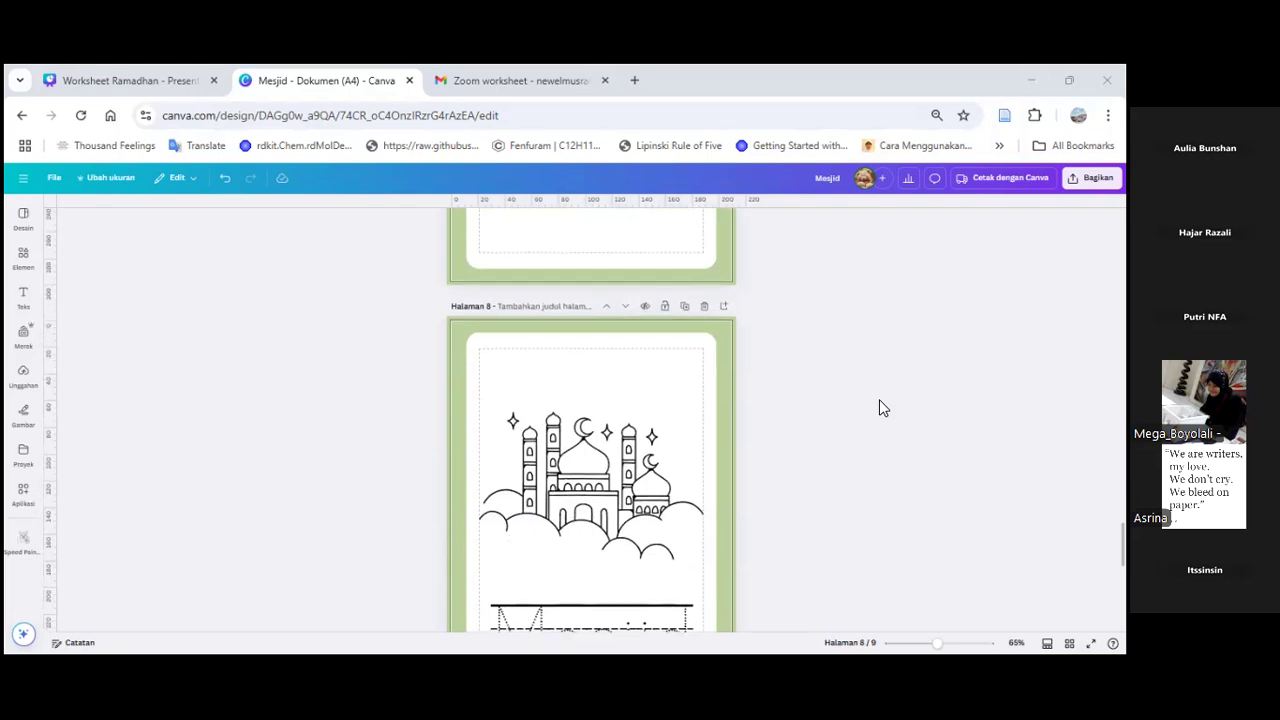
pyautogui.scroll(-4, 868, 440)
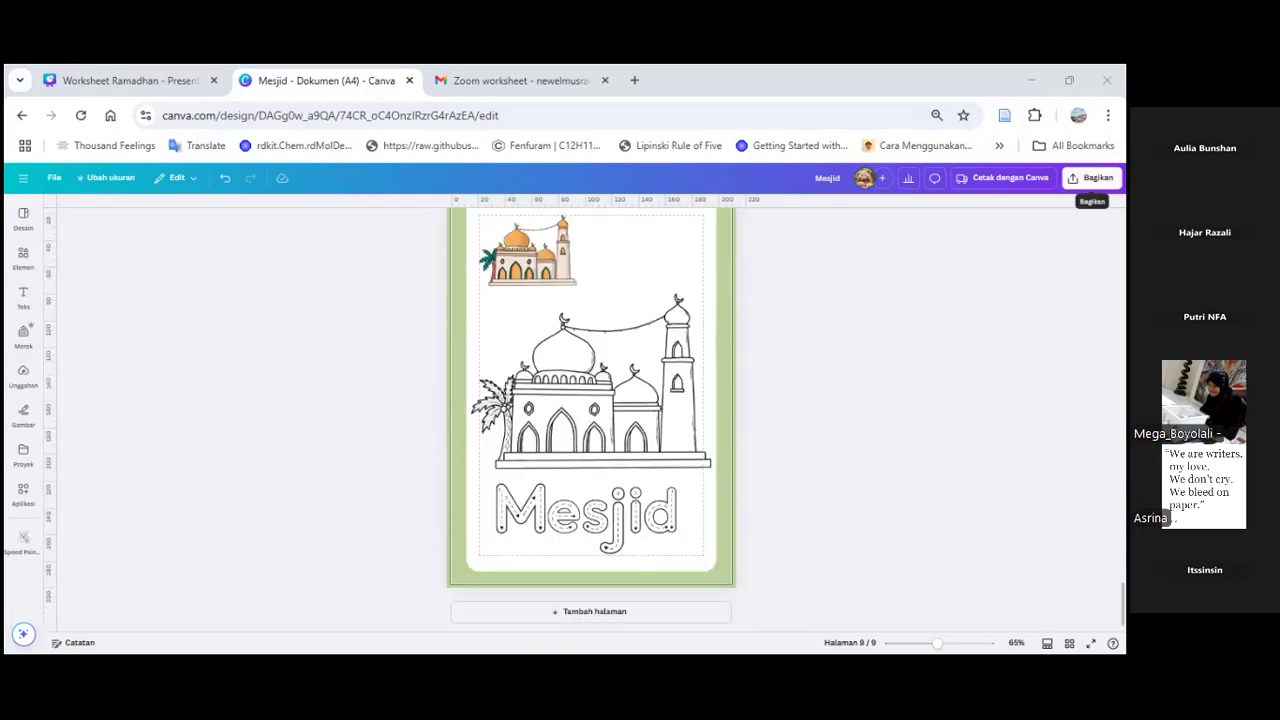
# Step: Open the design's download settings and choose Cetak PDF as the file type for pages 1-9
pyautogui.click(1092, 178)
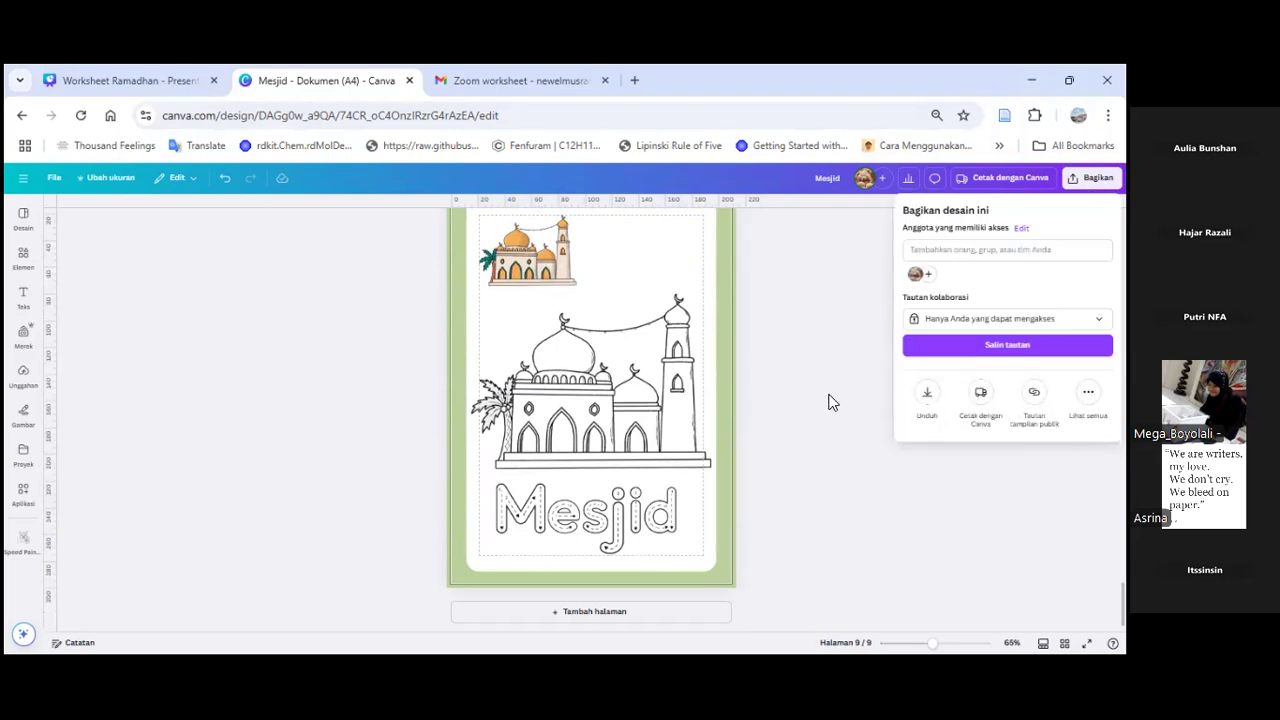
pyautogui.click(927, 394)
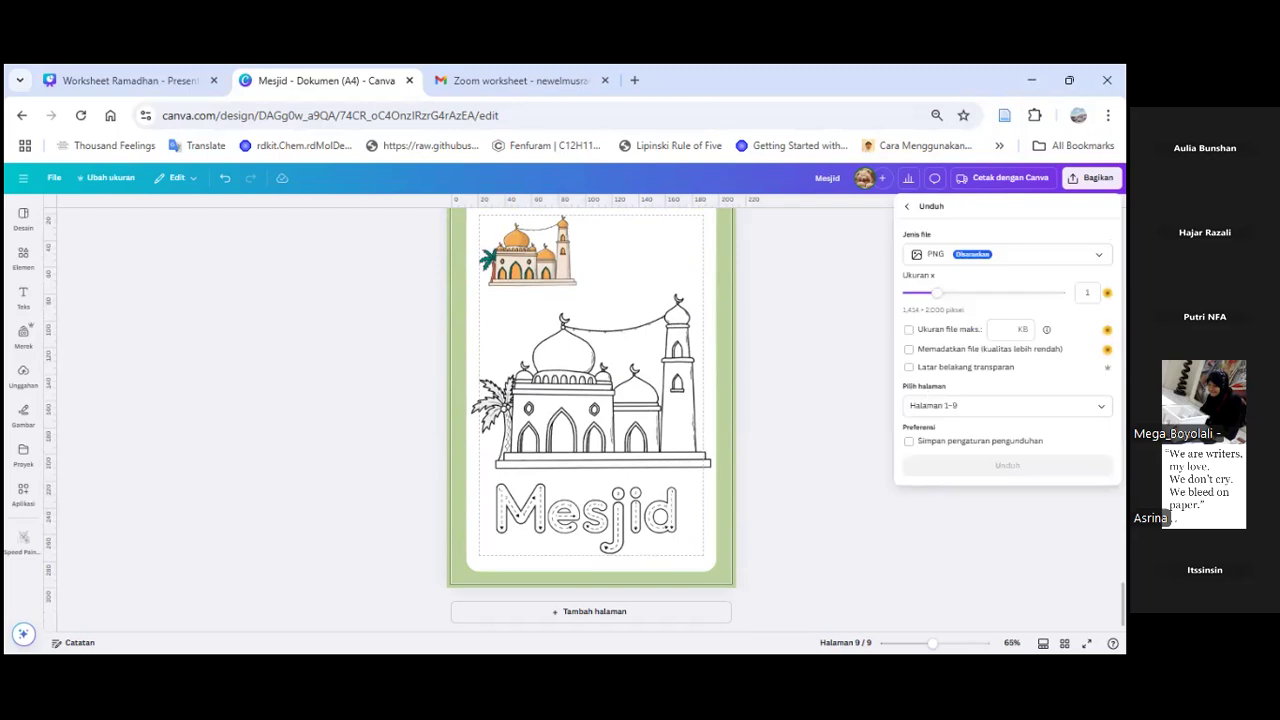
pyautogui.click(1007, 254)
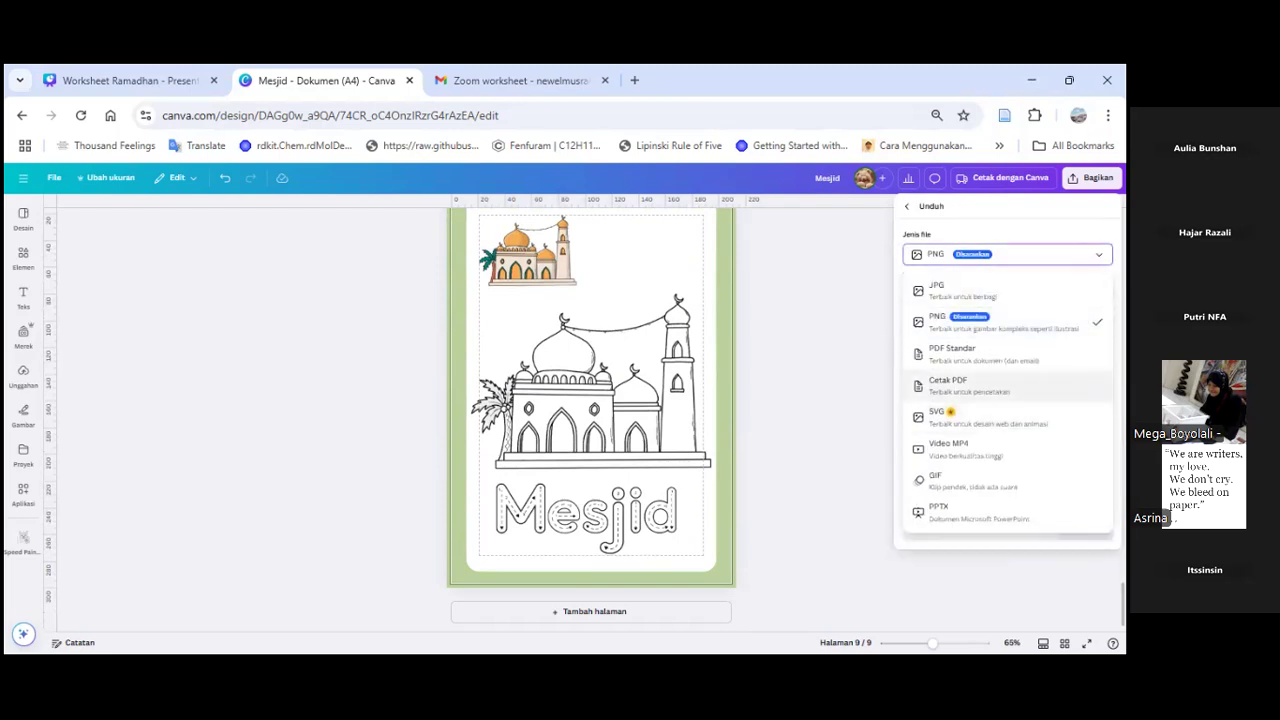
pyautogui.click(947, 385)
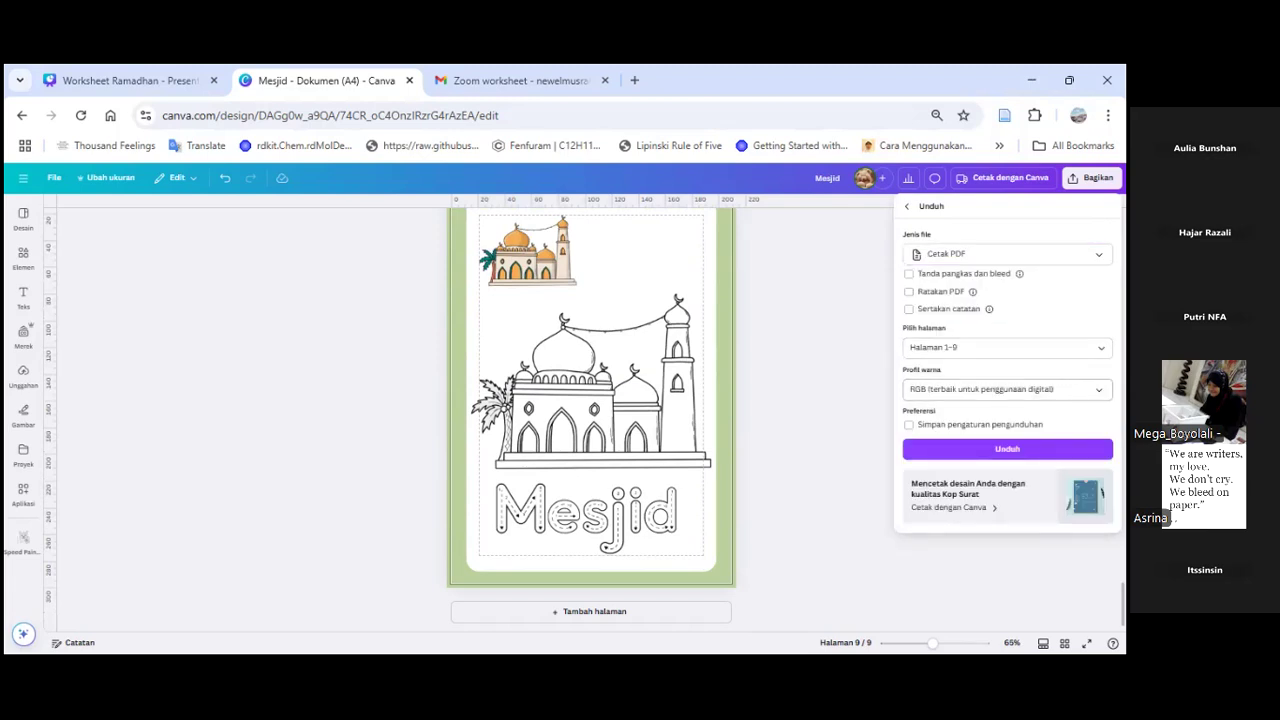
# Step: Switch the print PDF's colour profile to CMYK and back to RGB, and close the download settings without downloading
pyautogui.click(1007, 390)
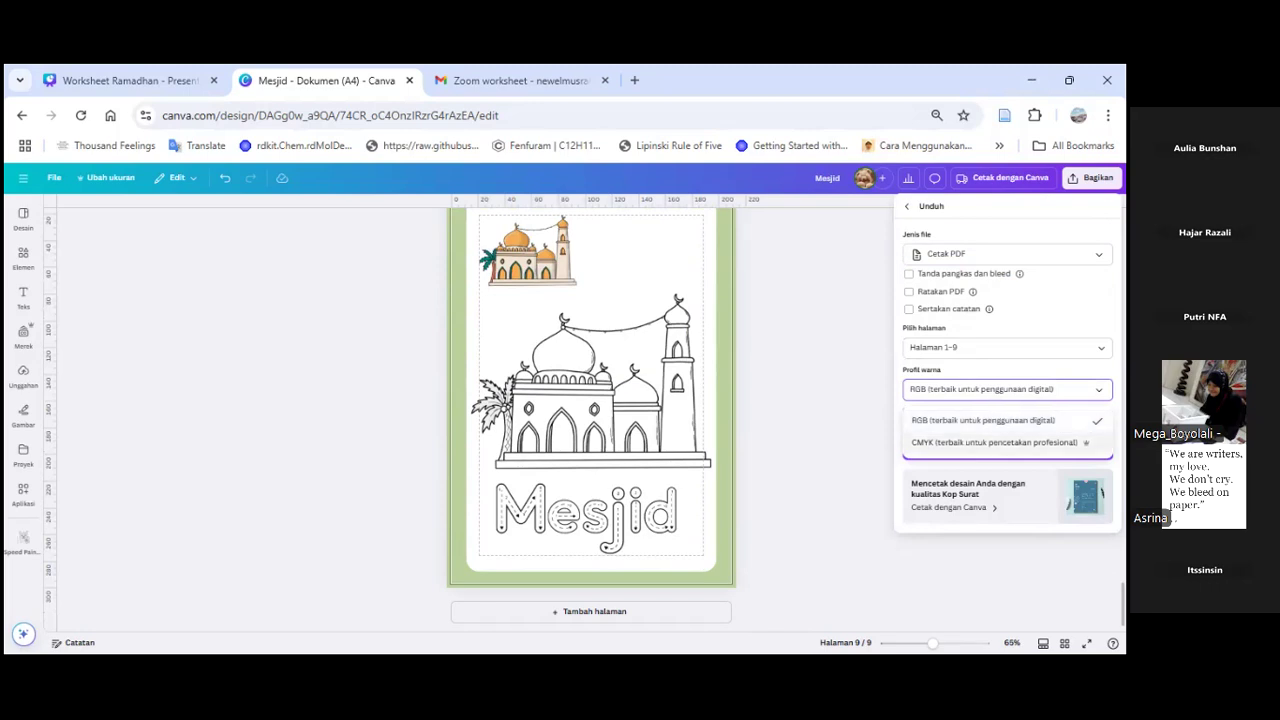
pyautogui.click(995, 442)
pyautogui.click(1007, 389)
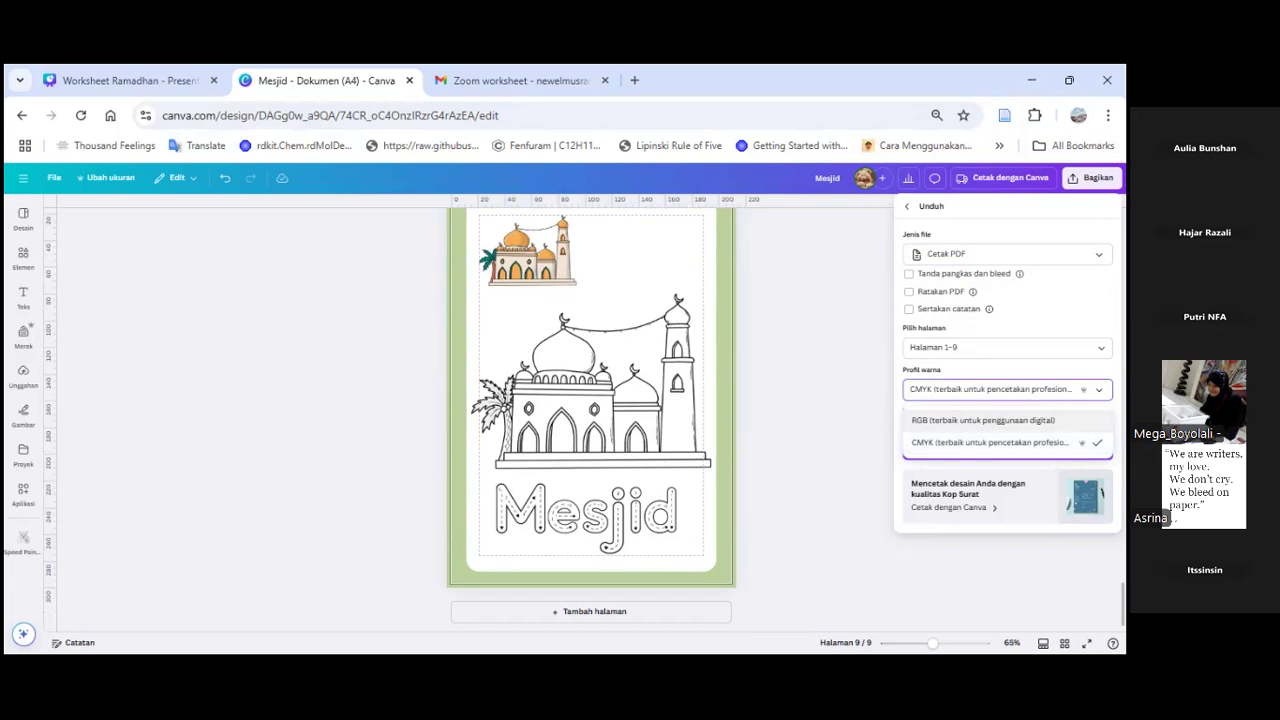
pyautogui.click(983, 420)
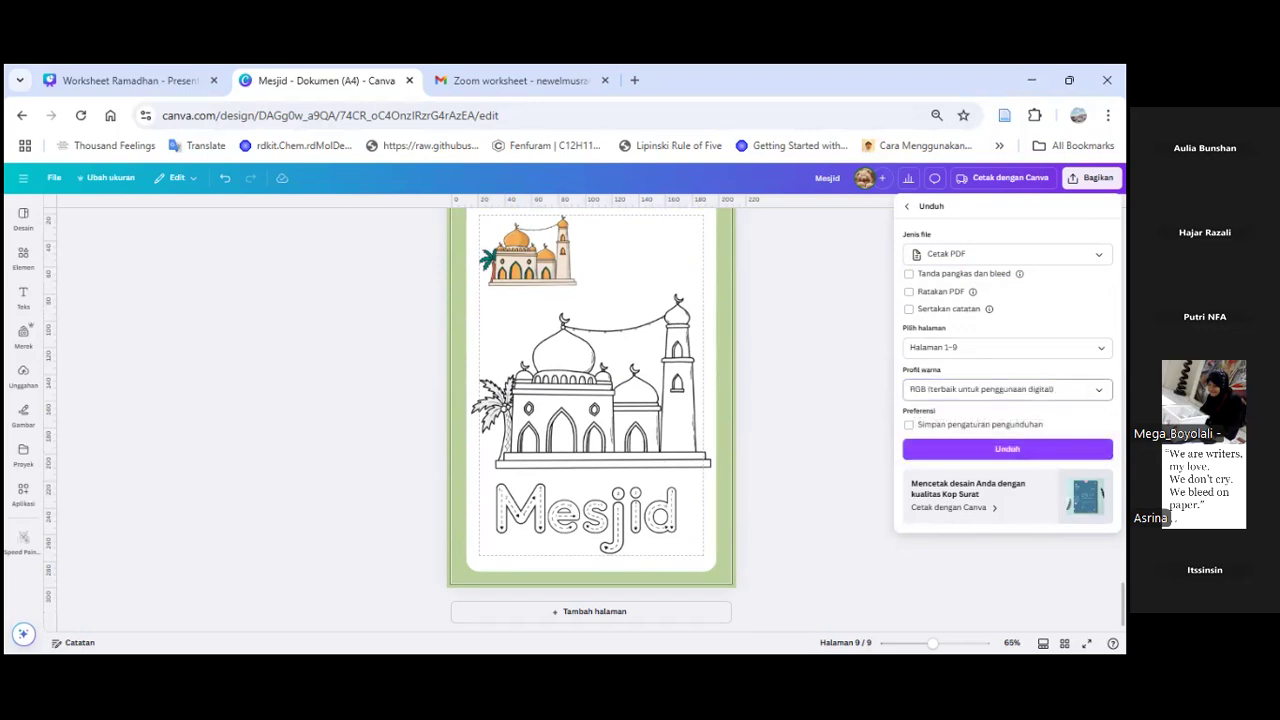
pyautogui.click(958, 389)
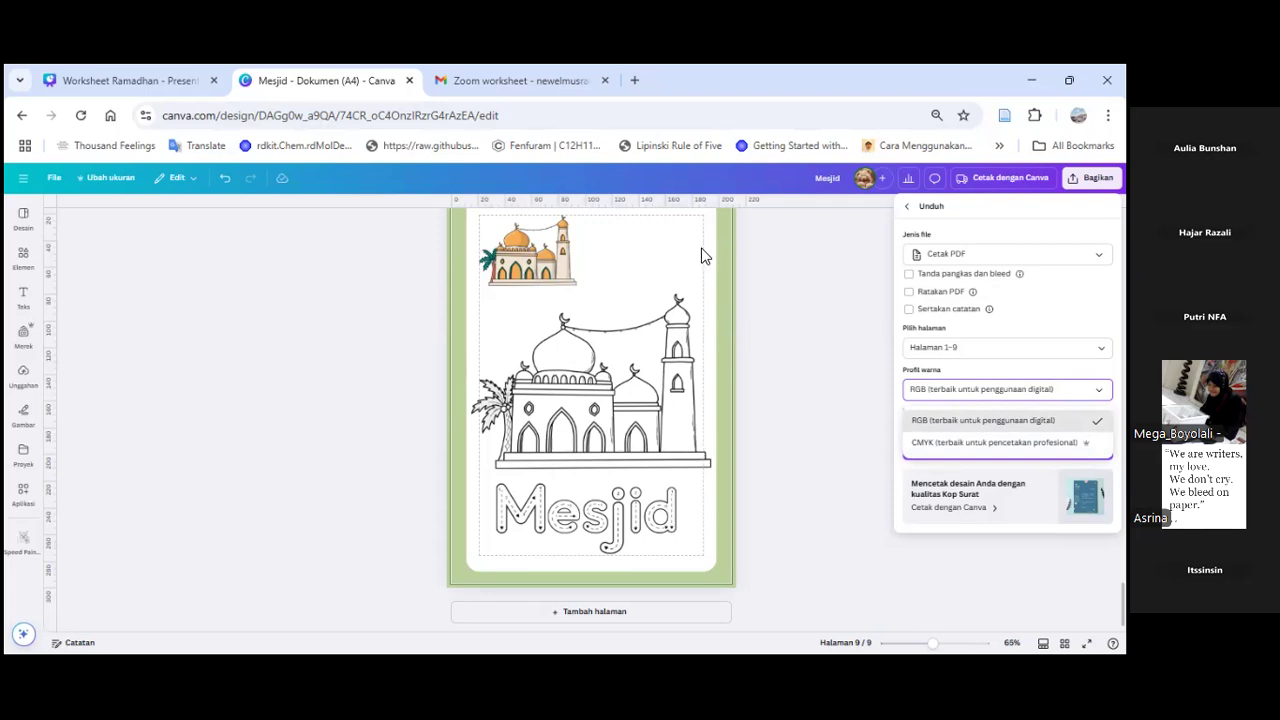
pyautogui.click(843, 420)
pyautogui.click(829, 409)
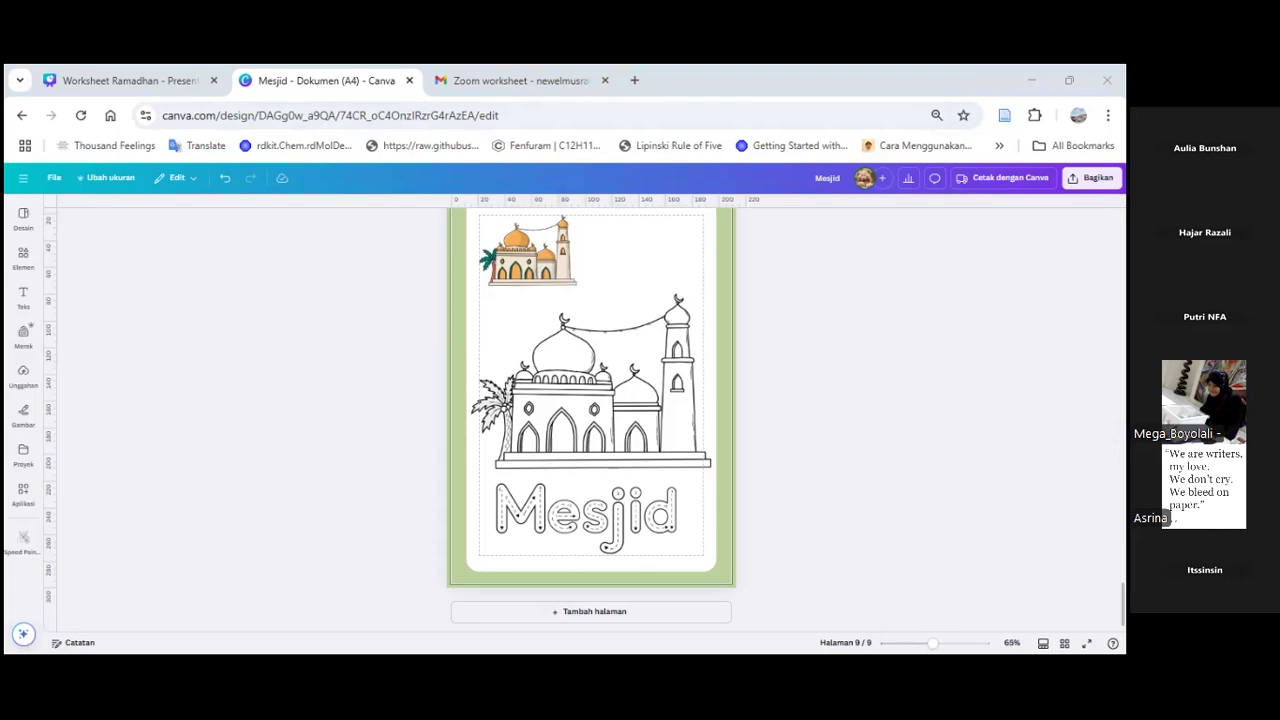
pyautogui.click(1092, 177)
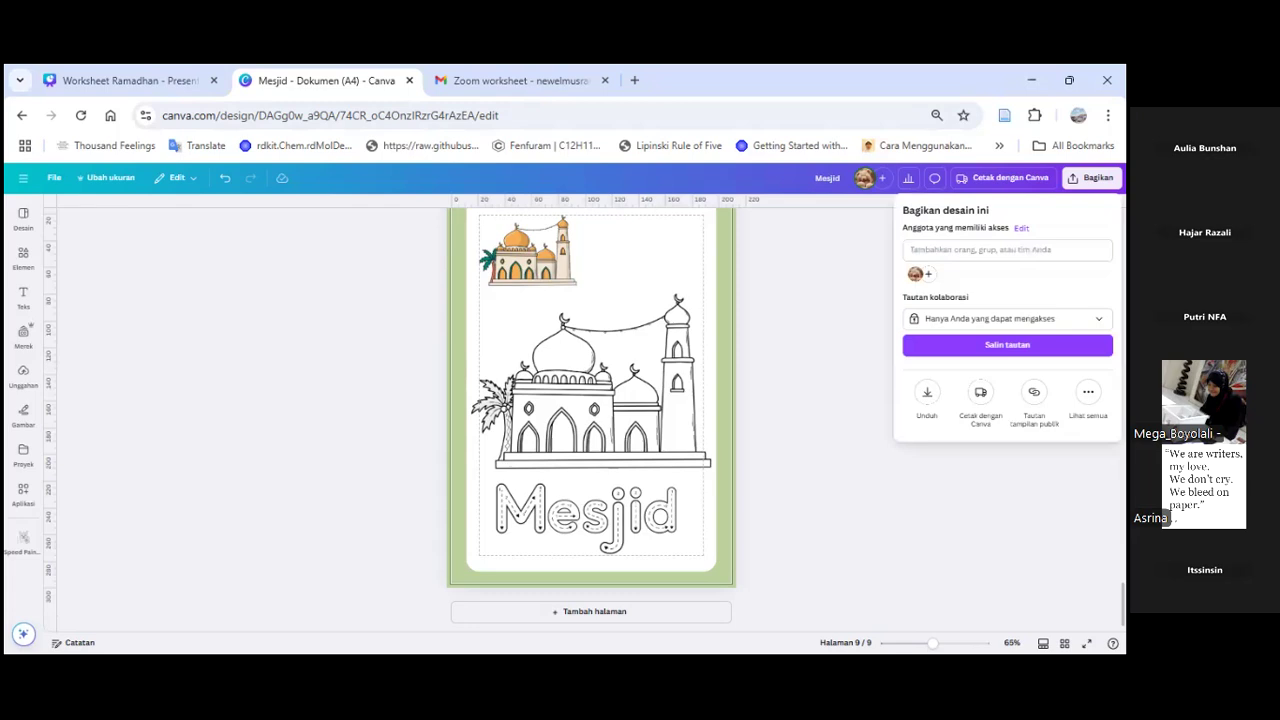
pyautogui.click(922, 400)
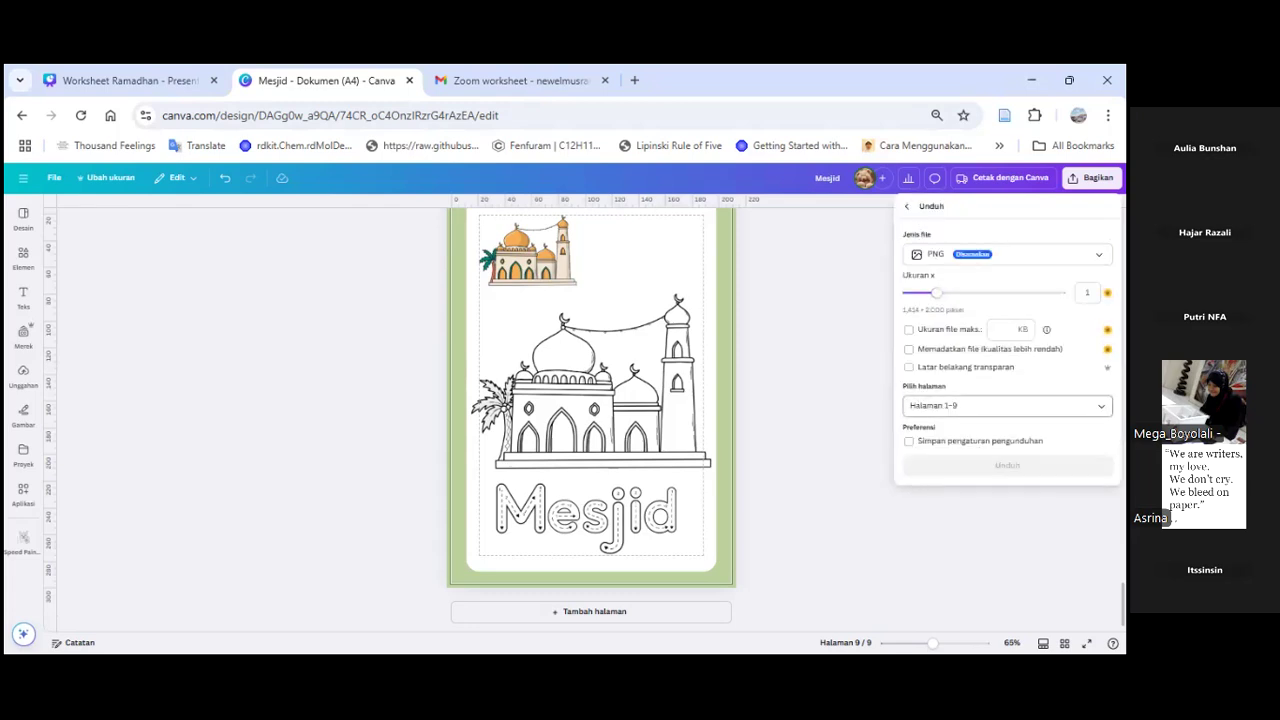
pyautogui.click(922, 403)
pyautogui.click(920, 298)
pyautogui.click(855, 340)
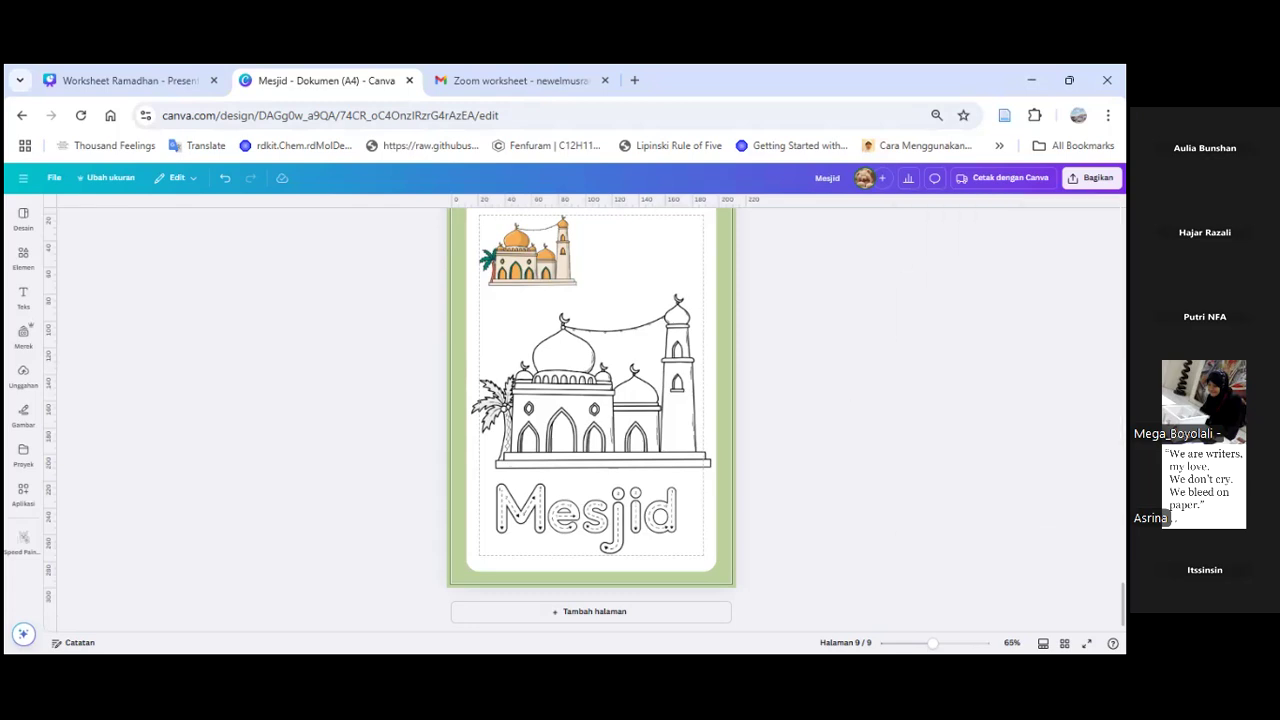
# Step: Try the download file types Cetak PDF and PDF Standar for pages 1-9, and close the settings without downloading
pyautogui.click(1092, 177)
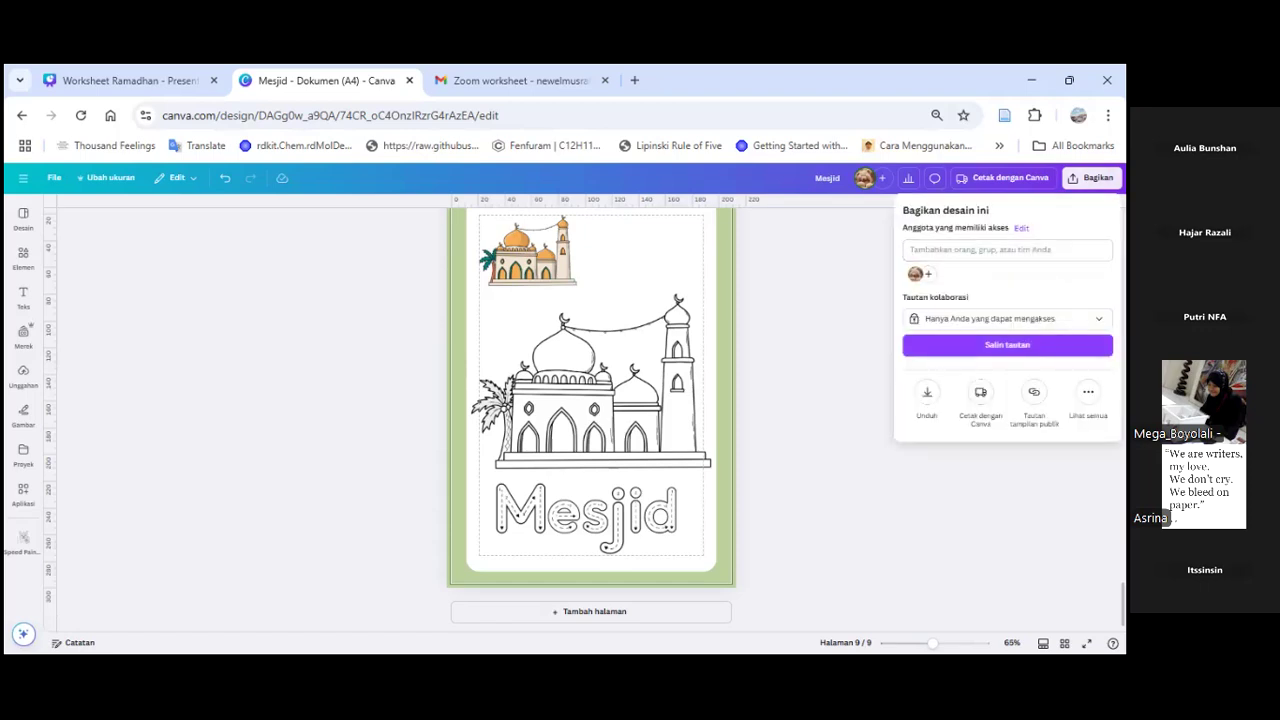
pyautogui.click(926, 398)
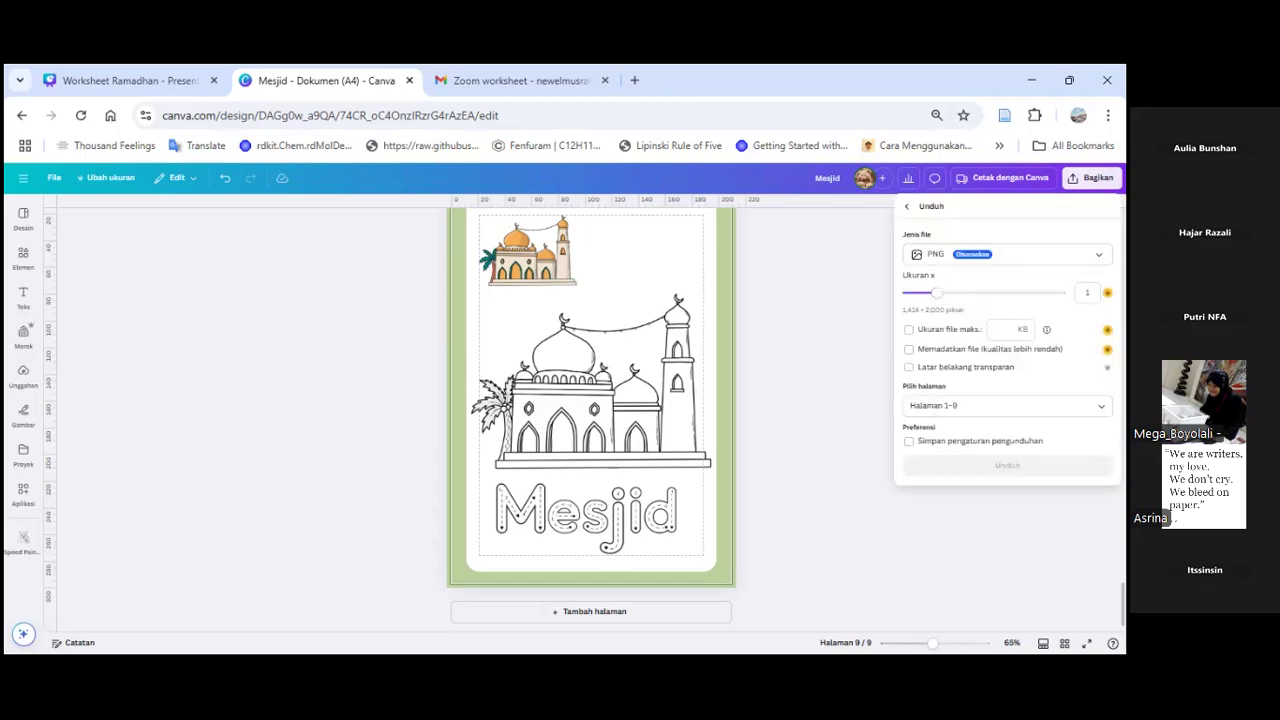
pyautogui.click(958, 262)
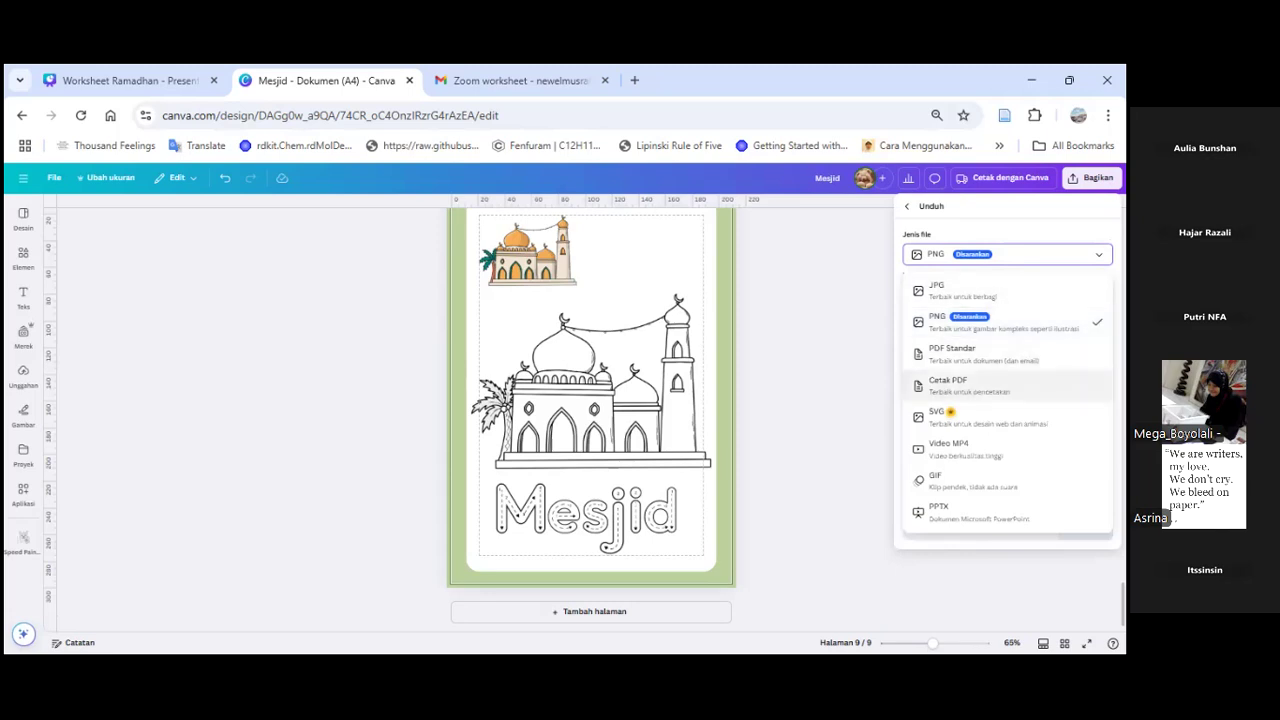
pyautogui.click(950, 385)
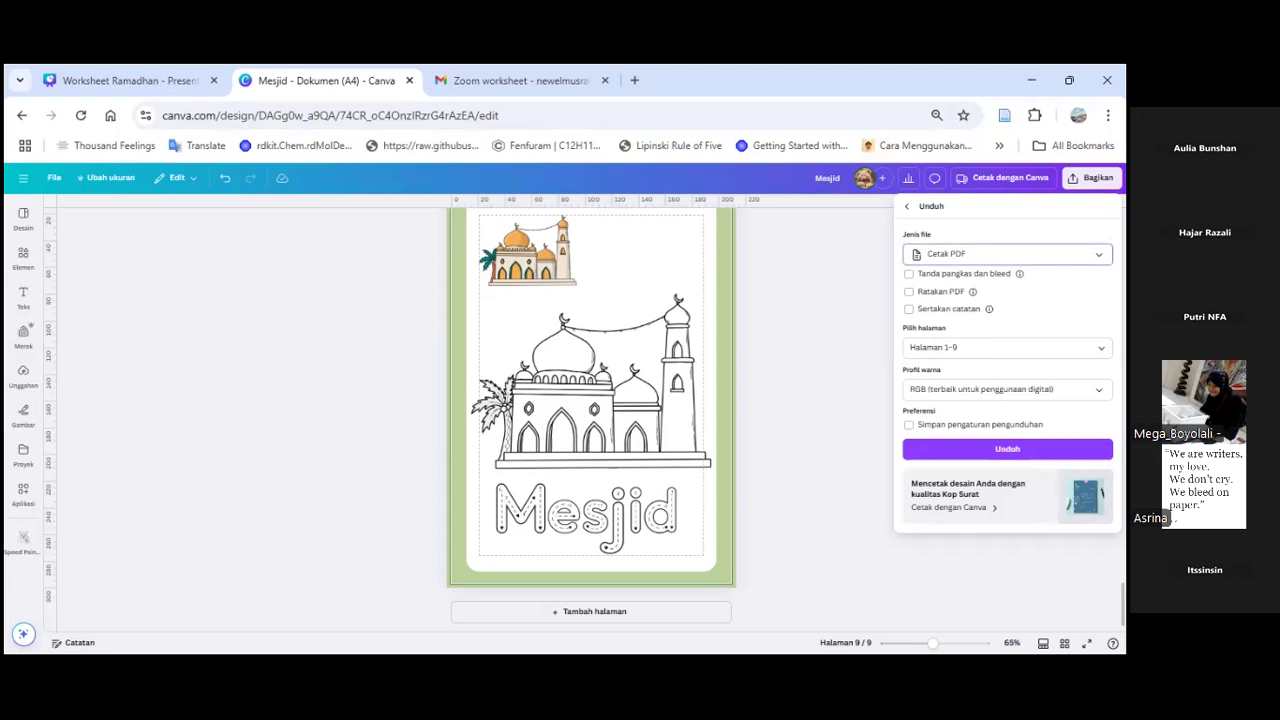
pyautogui.click(1005, 254)
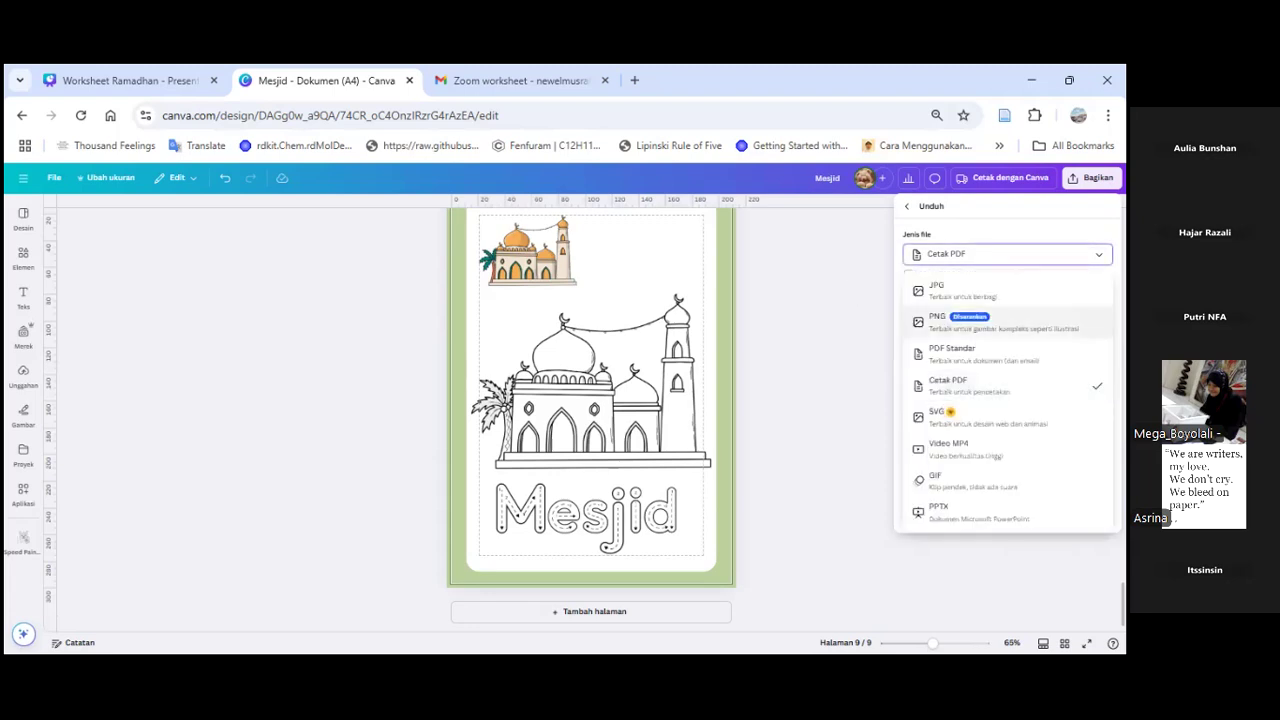
pyautogui.click(960, 353)
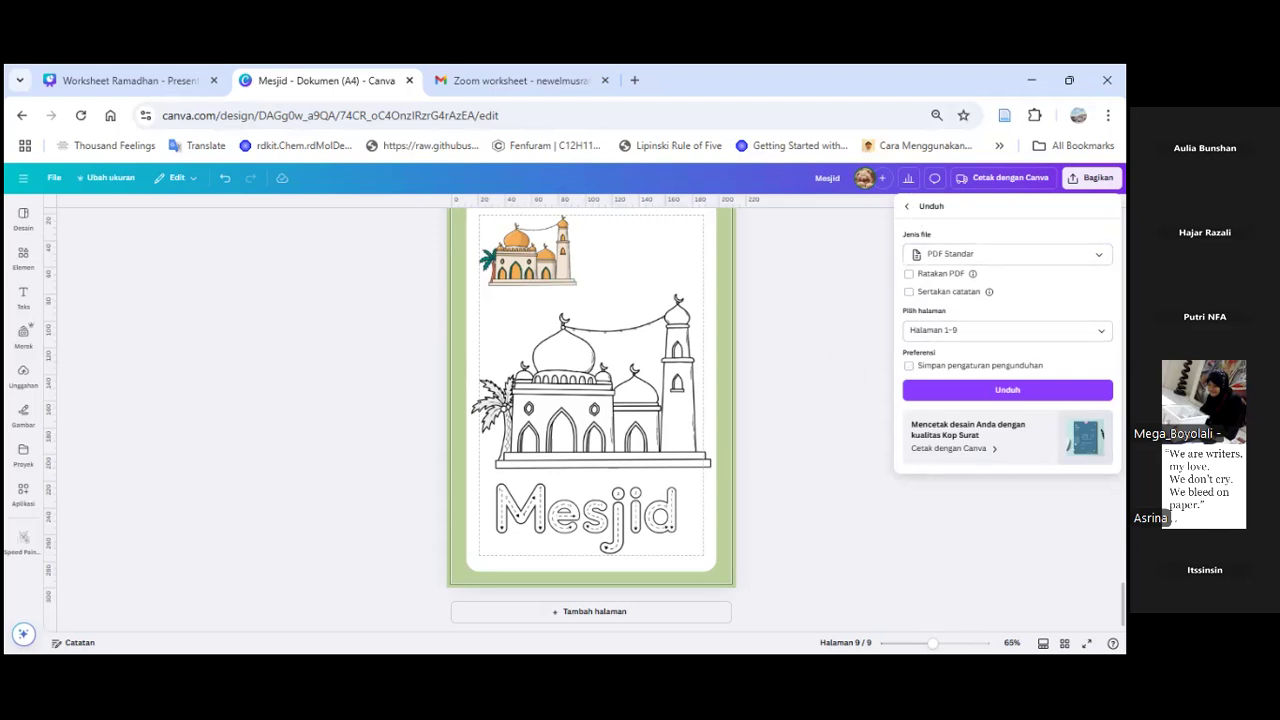
pyautogui.click(906, 190)
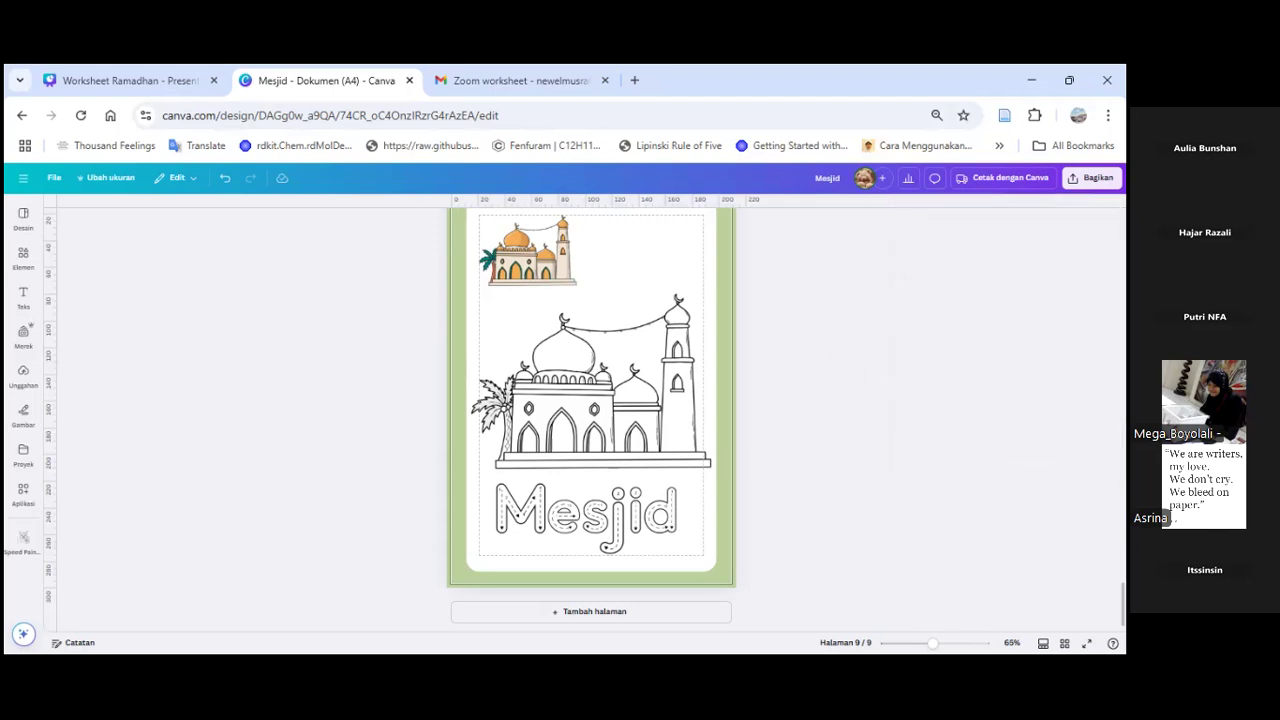
# Step: Open the full list of sharing and saving options for the Mesjid design, and close it without choosing any
pyautogui.click(1091, 178)
pyautogui.click(1088, 392)
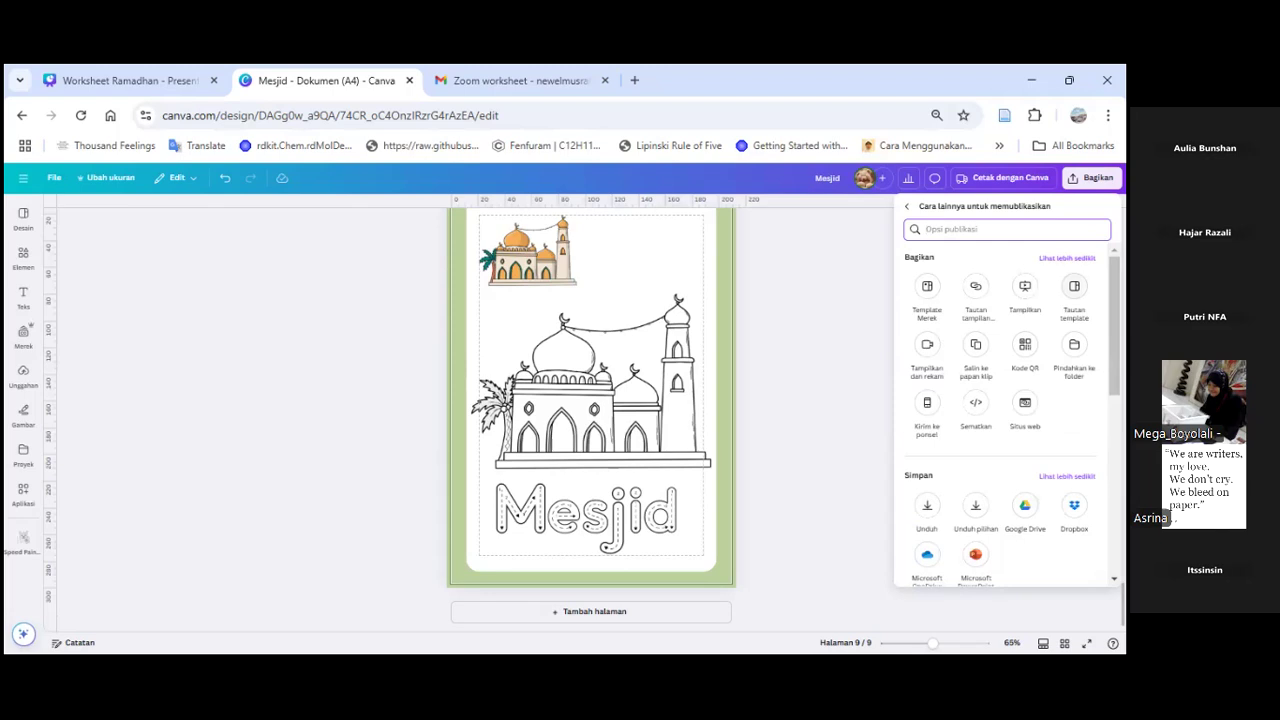
pyautogui.click(794, 334)
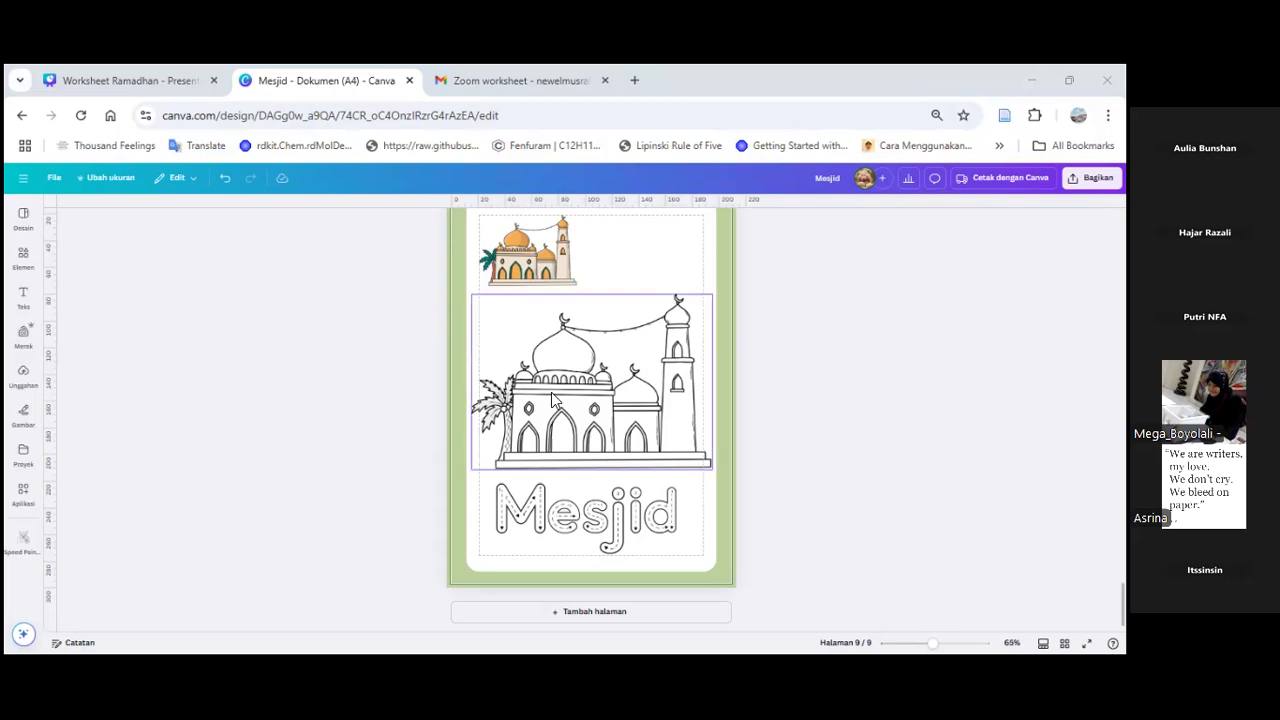
# Step: Review the worksheet from page 9 up to the shadow-matching sheet on page 6, and return to the mosque tracing and colouring pages
pyautogui.scroll(2, 557, 400)
pyautogui.scroll(10, 555, 398)
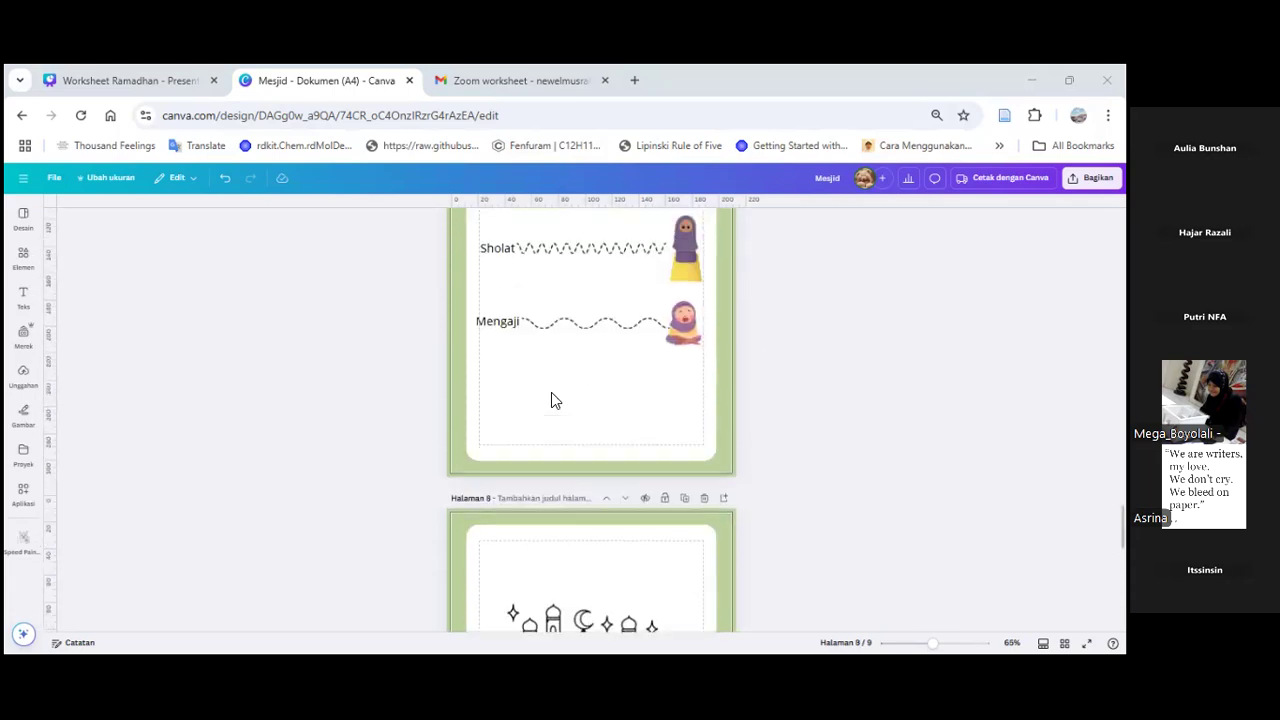
pyautogui.scroll(6, 551, 392)
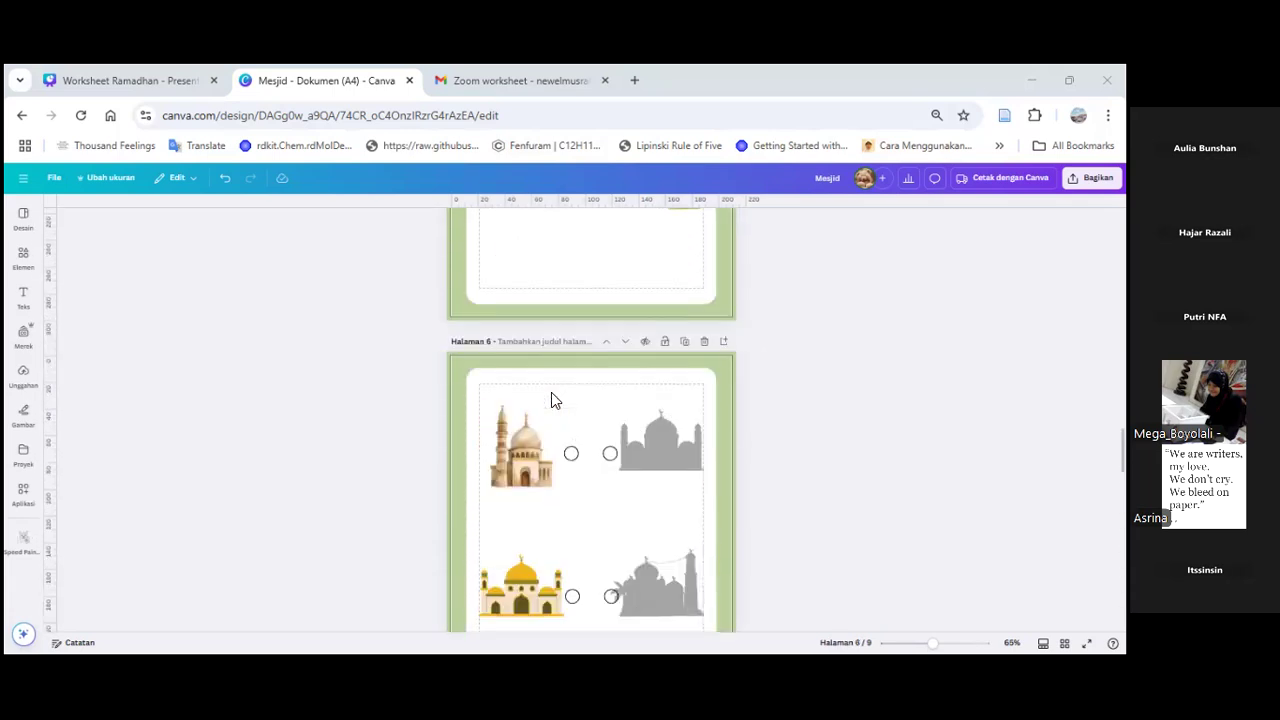
pyautogui.scroll(-5, 551, 392)
pyautogui.scroll(-10, 551, 392)
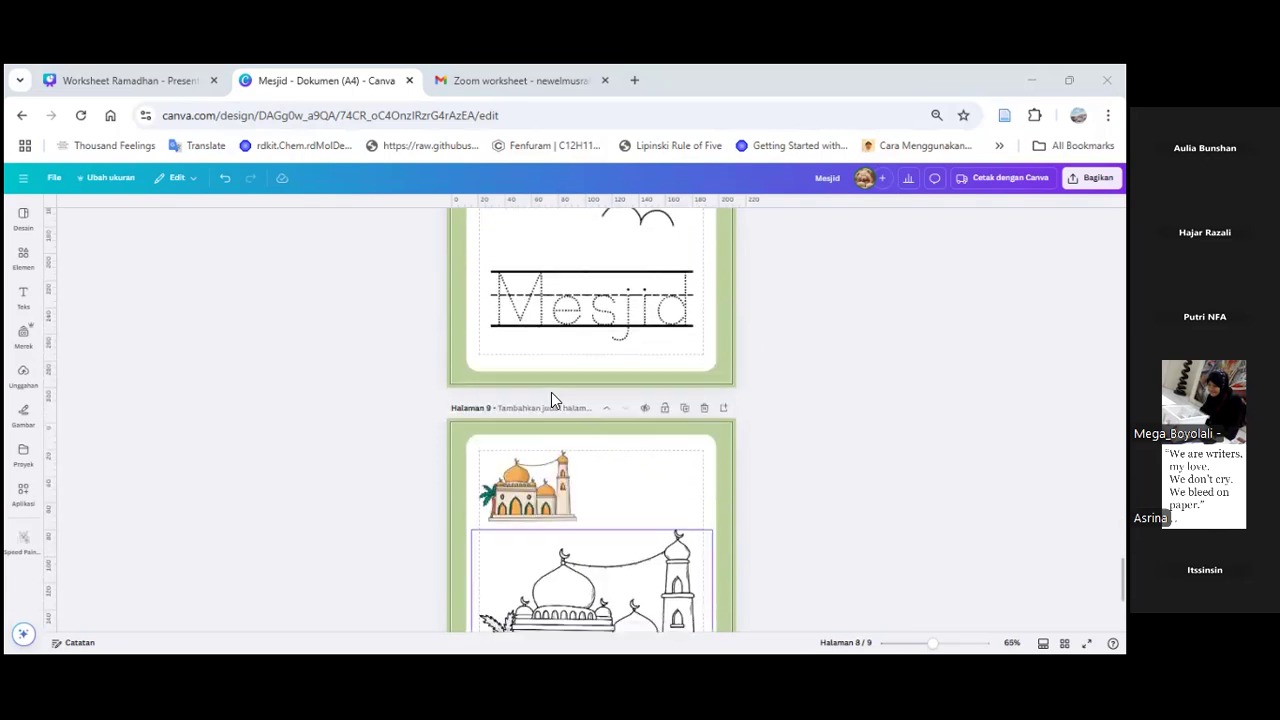
# Step: Switch to the Worksheet Ramadhan presentation and show its "How?" slide, page 10, in full screen
pyautogui.click(145, 84)
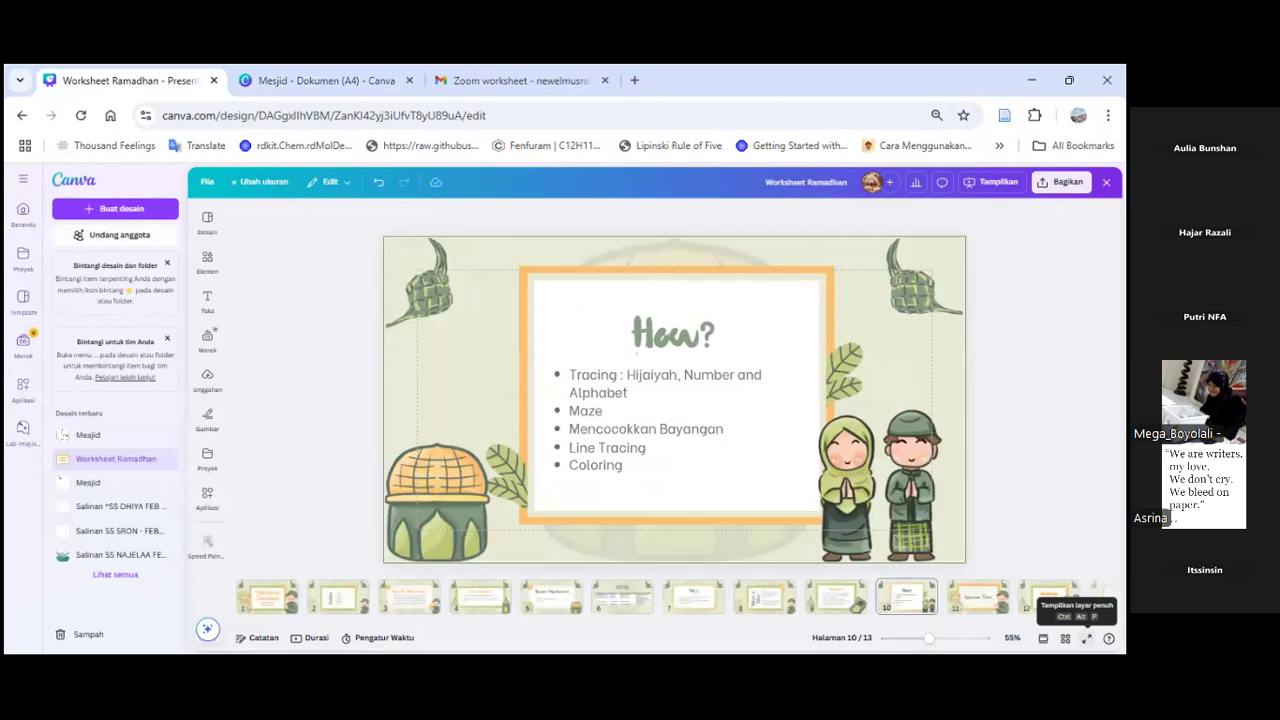
pyautogui.click(1087, 638)
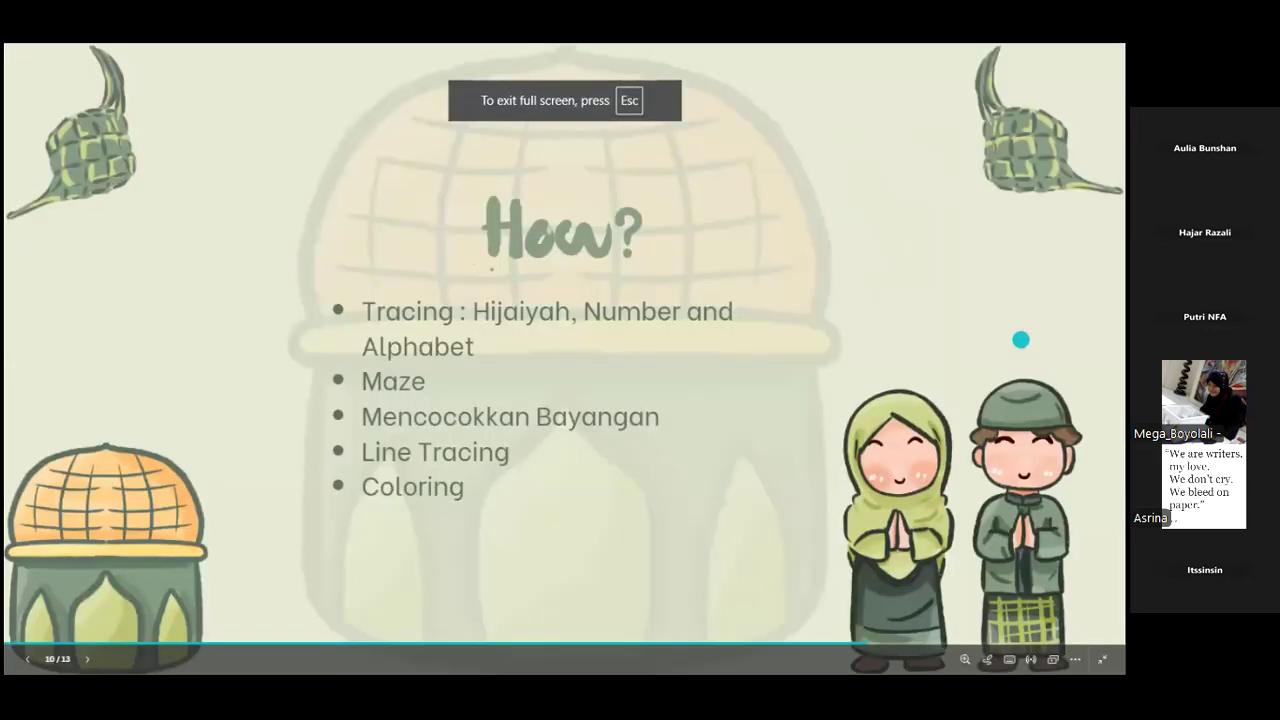